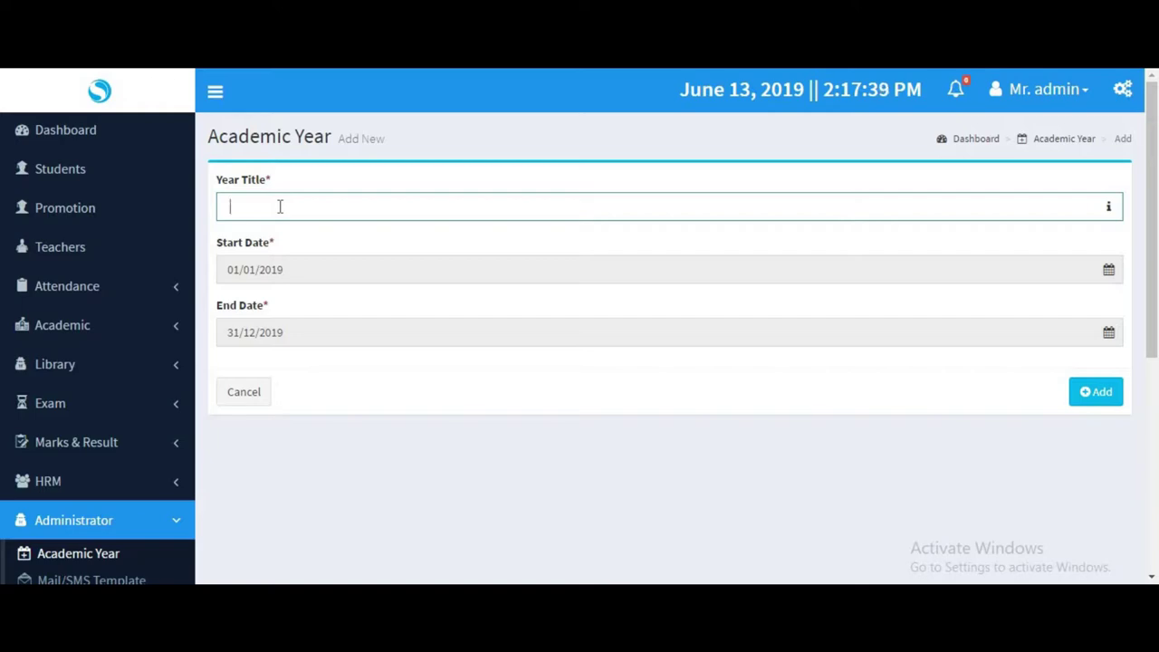
Add academic year 2019-20 running from 01/01/2019 to 31/12/2019.
type("2019-20")
left_click(332, 276)
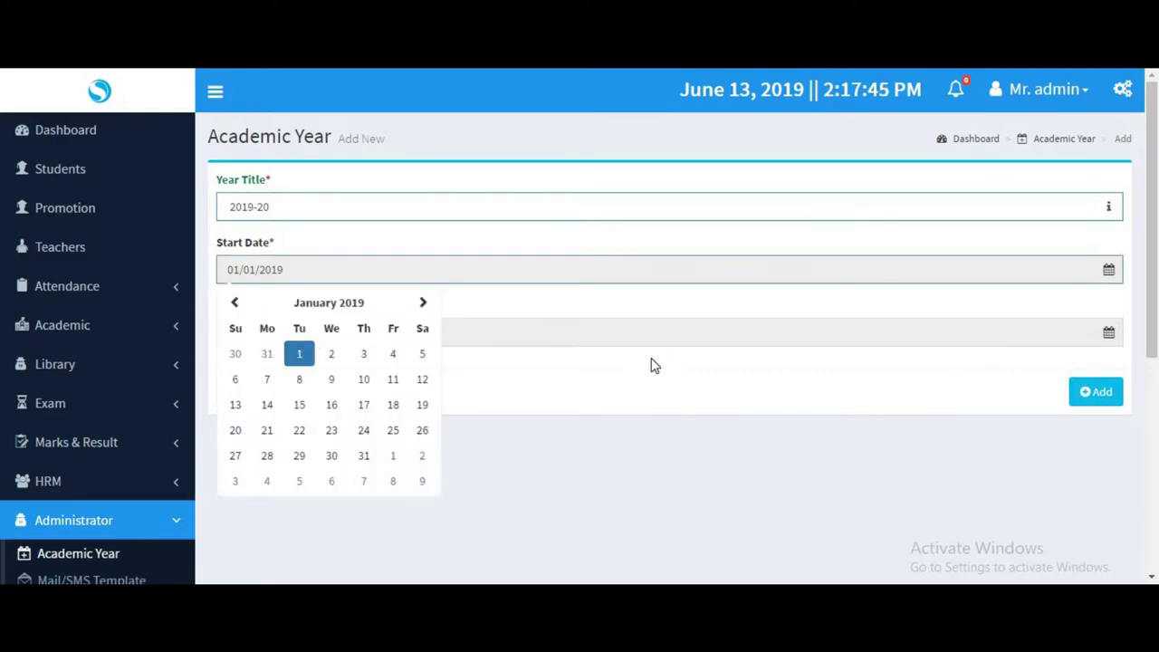
left_click(637, 377)
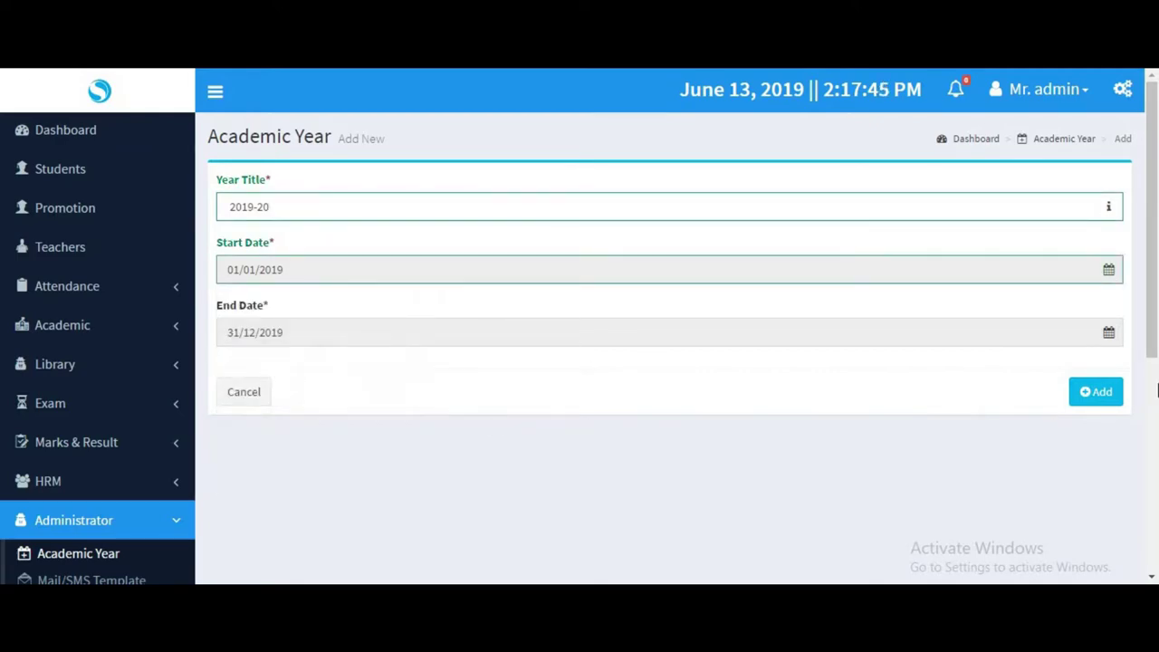
left_click(1102, 391)
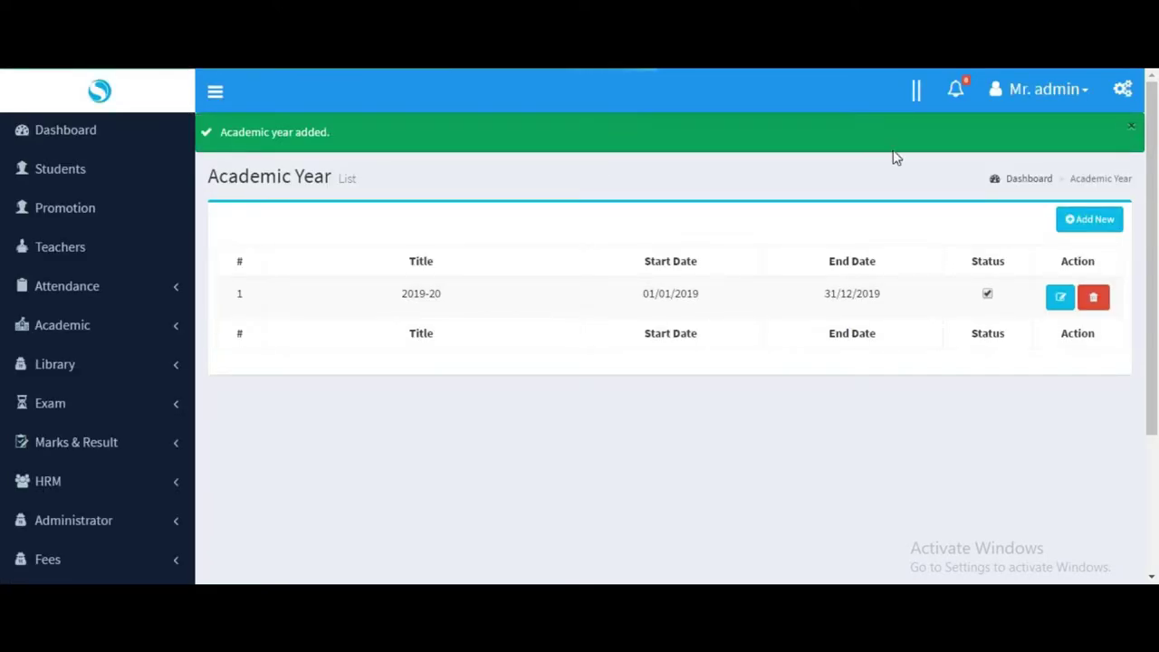
scroll(98, 388, "down", 5)
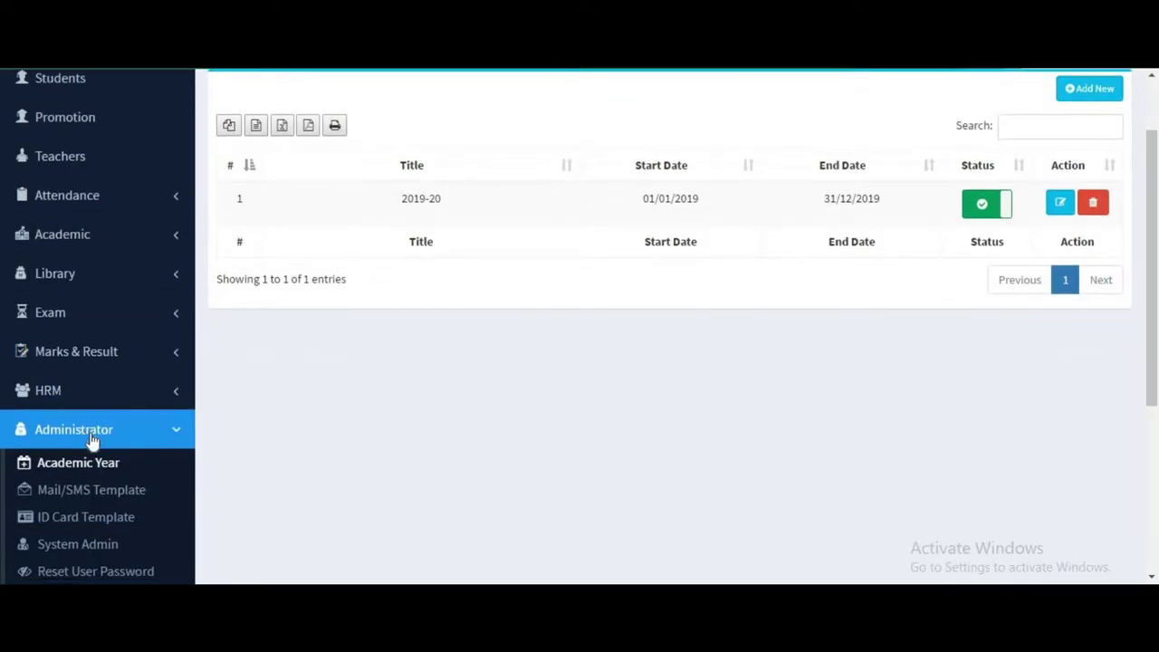
Open the Institute settings form under Settings.
left_click(106, 520)
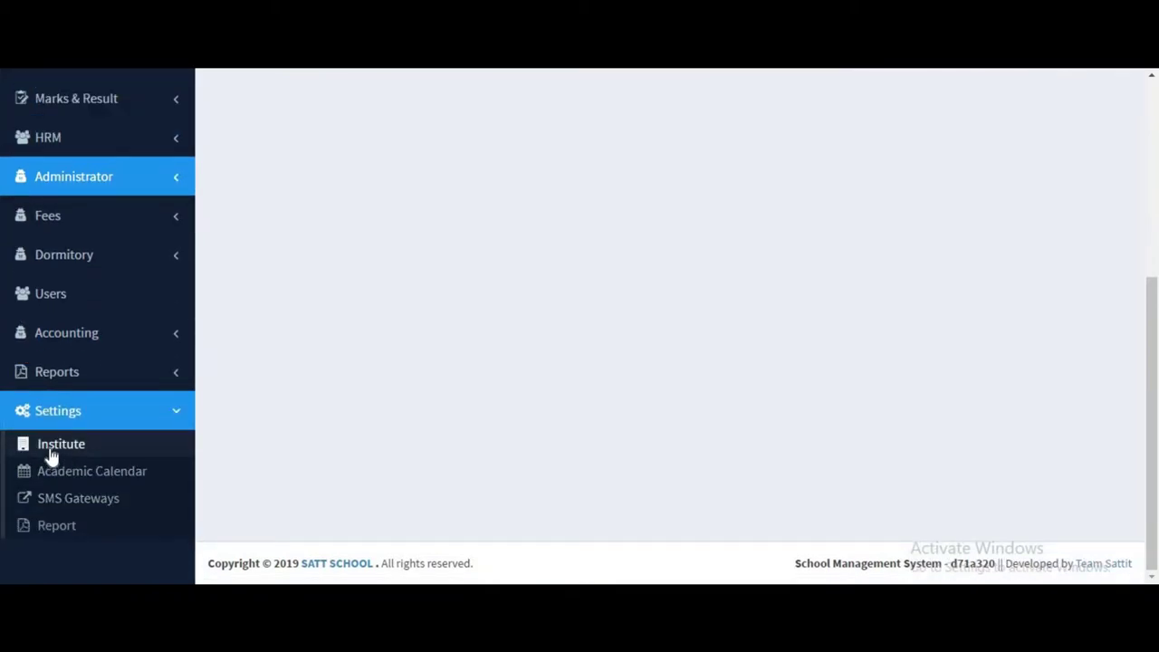
left_click(56, 445)
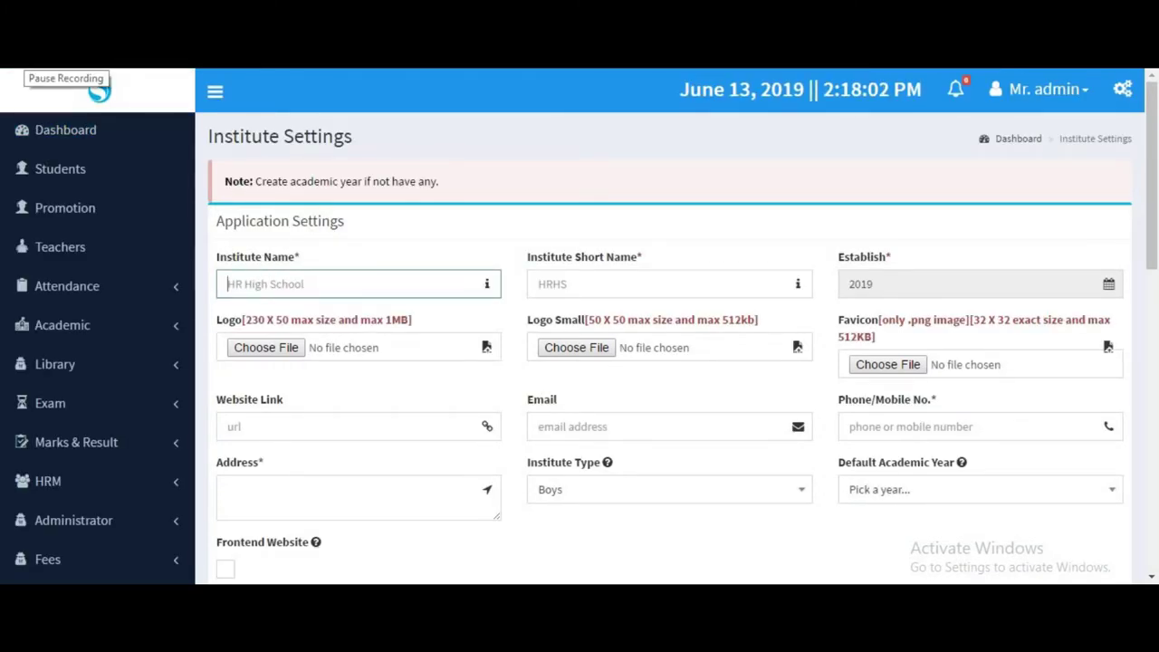
scroll(362, 226, "down", 1)
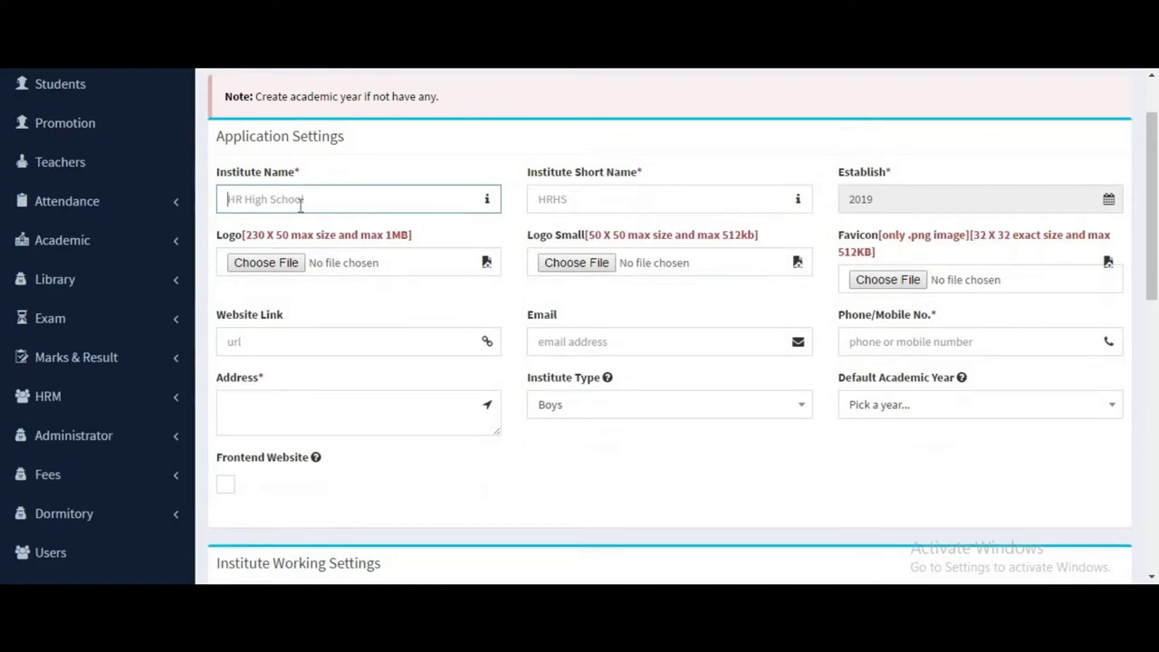
Enter SATT SCHOOL as the institute name and SSMS as the short name.
left_click(300, 204)
type("SA")
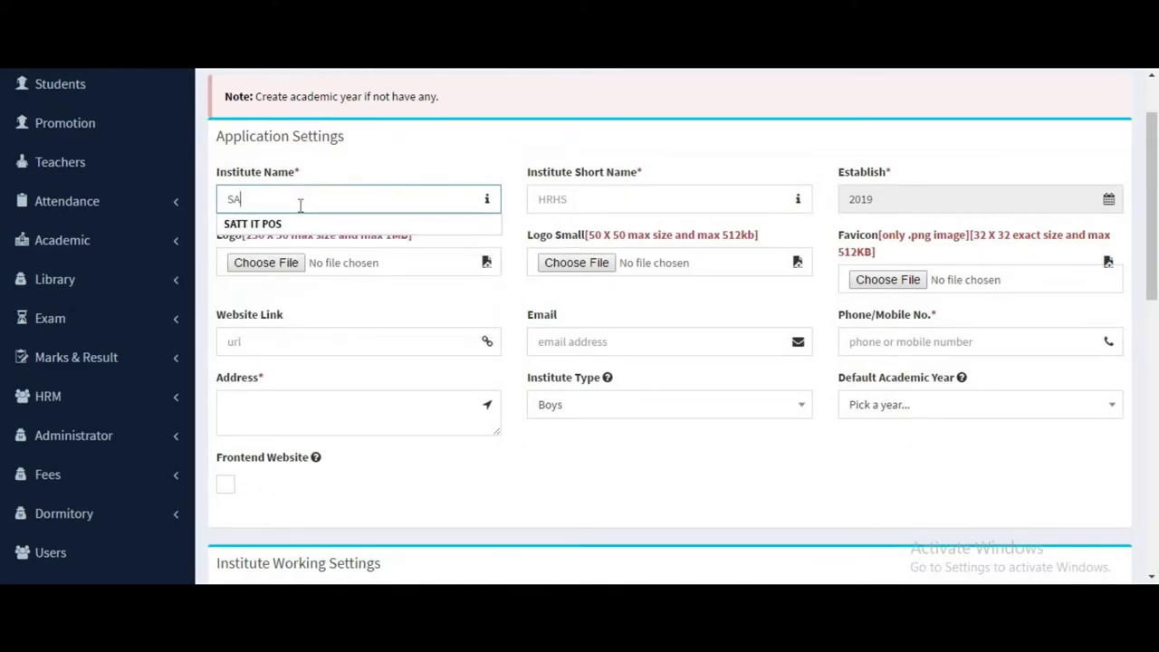
type("TT SCHOOL")
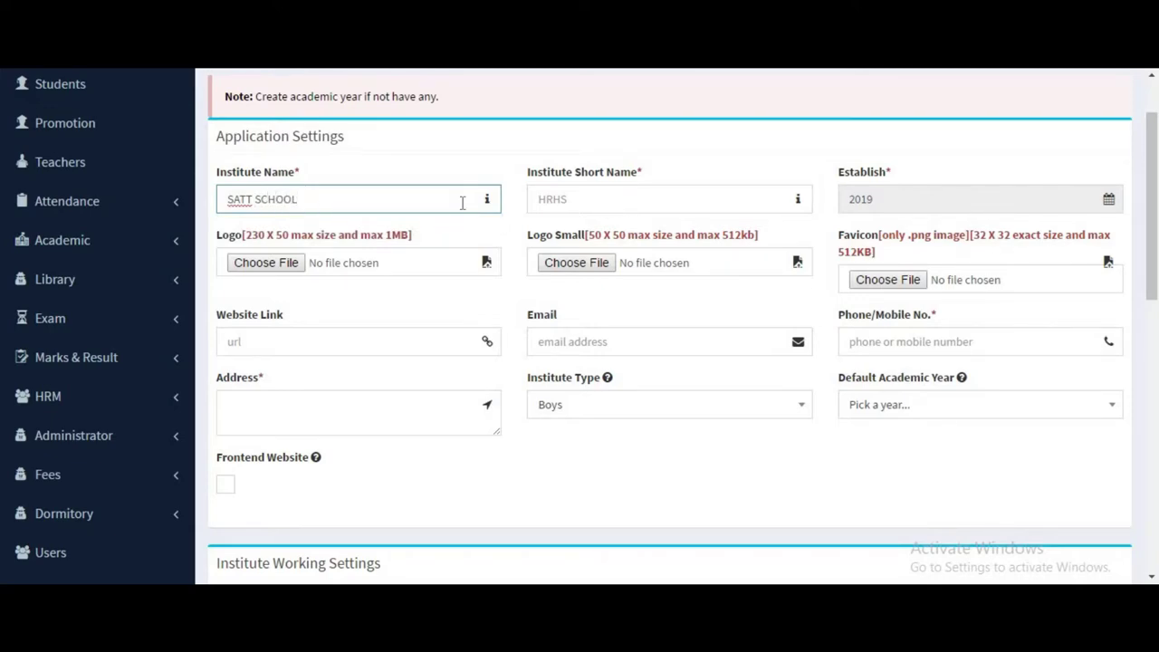
left_click(612, 204)
type("S")
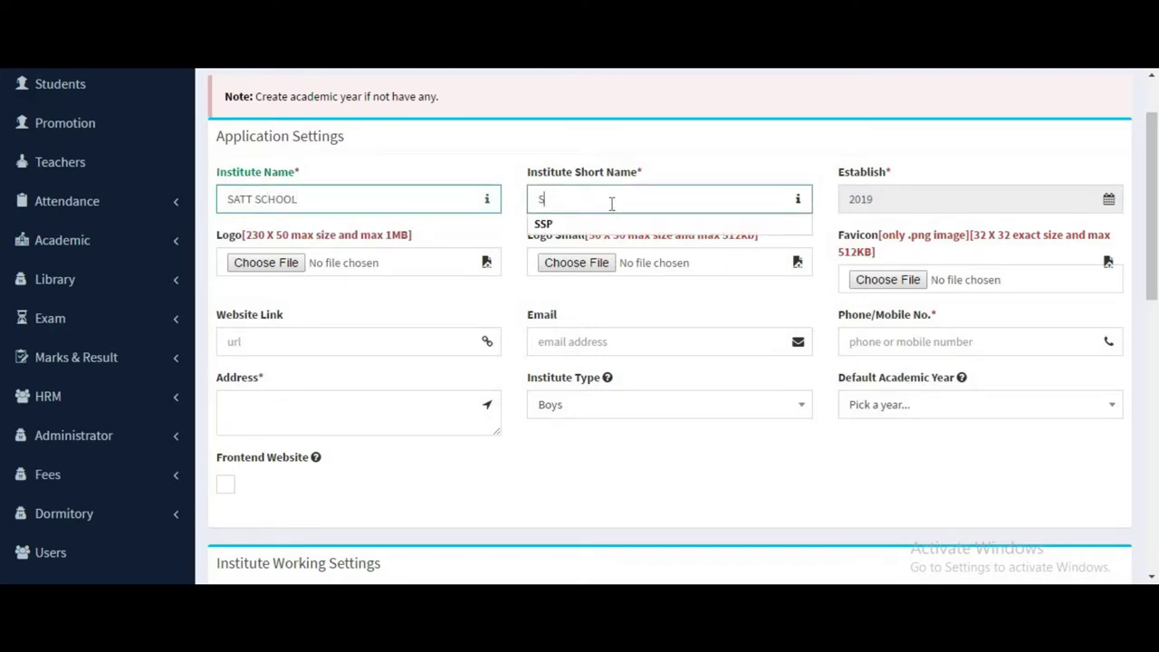
type("SMS")
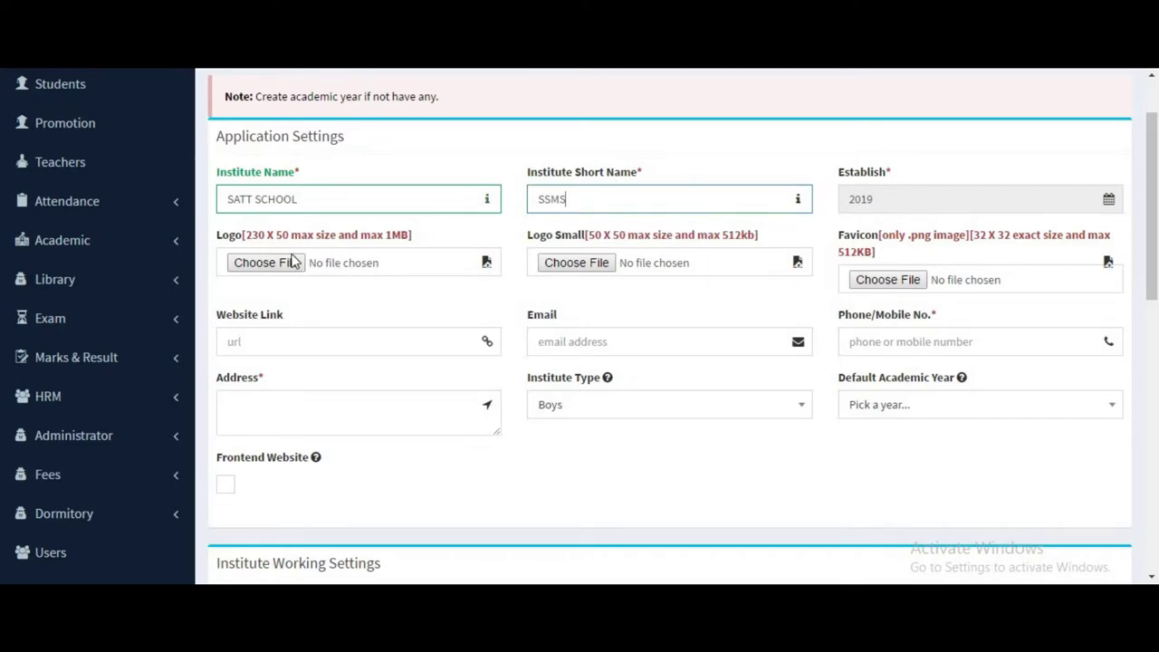
scroll(162, 295, "up", 1)
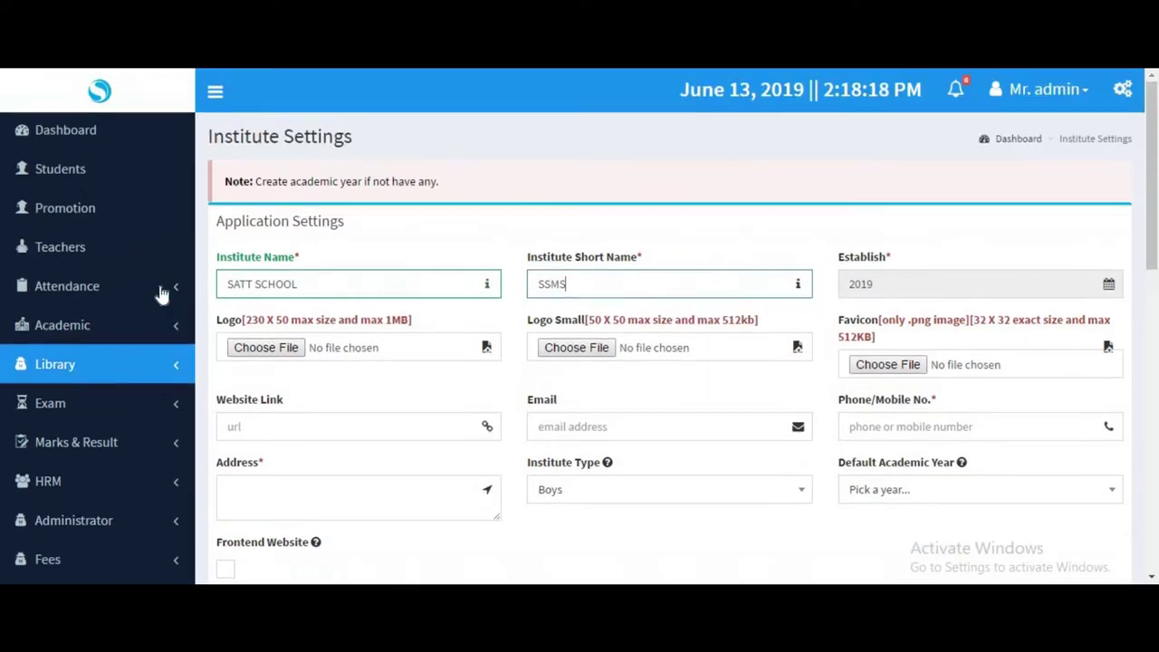
scroll(342, 295, "down", 3)
scroll(365, 237, "up", 1)
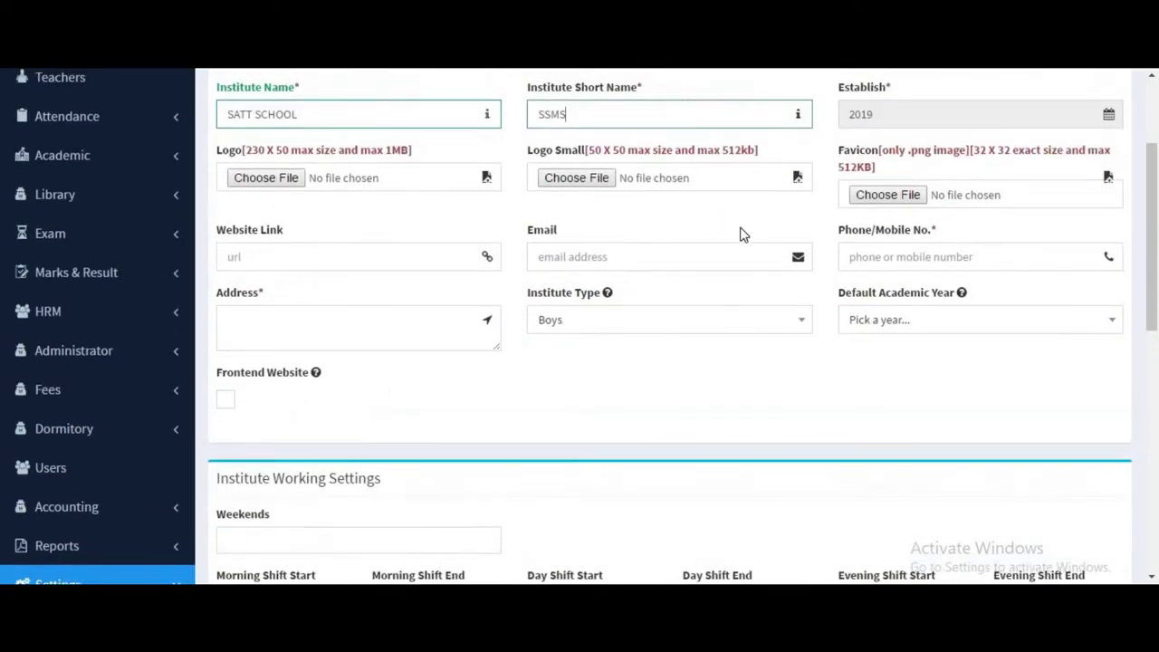
left_click(591, 262)
scroll(591, 265, "up", 1)
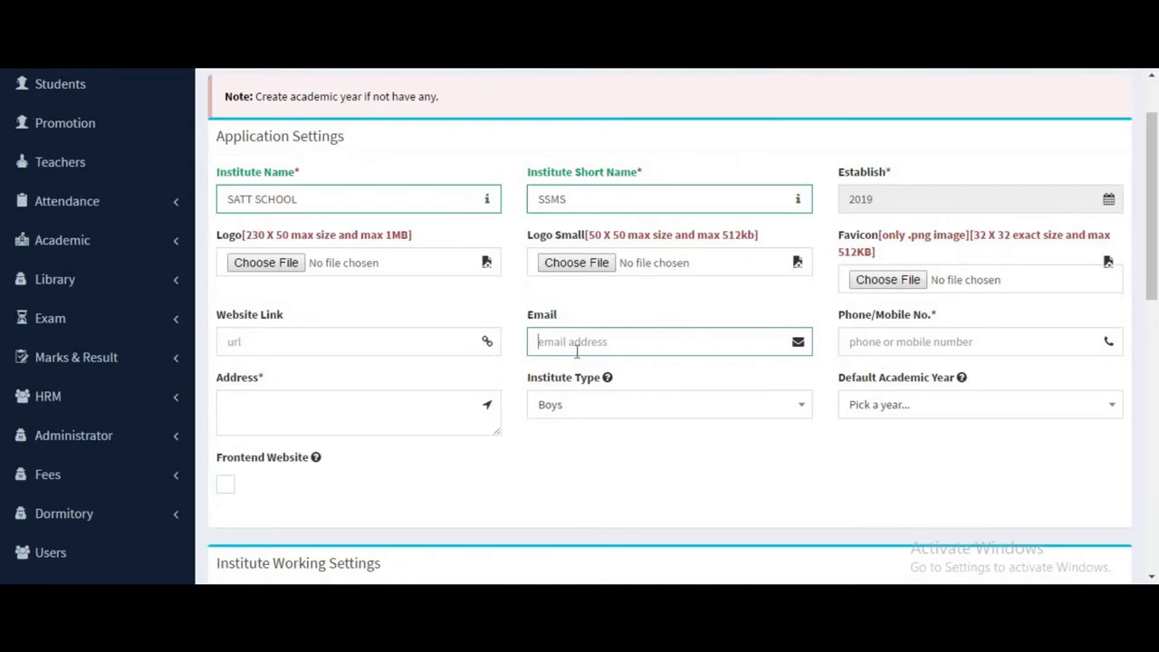
Fill in the institute's e-mail, phone number and address.
left_click(908, 342)
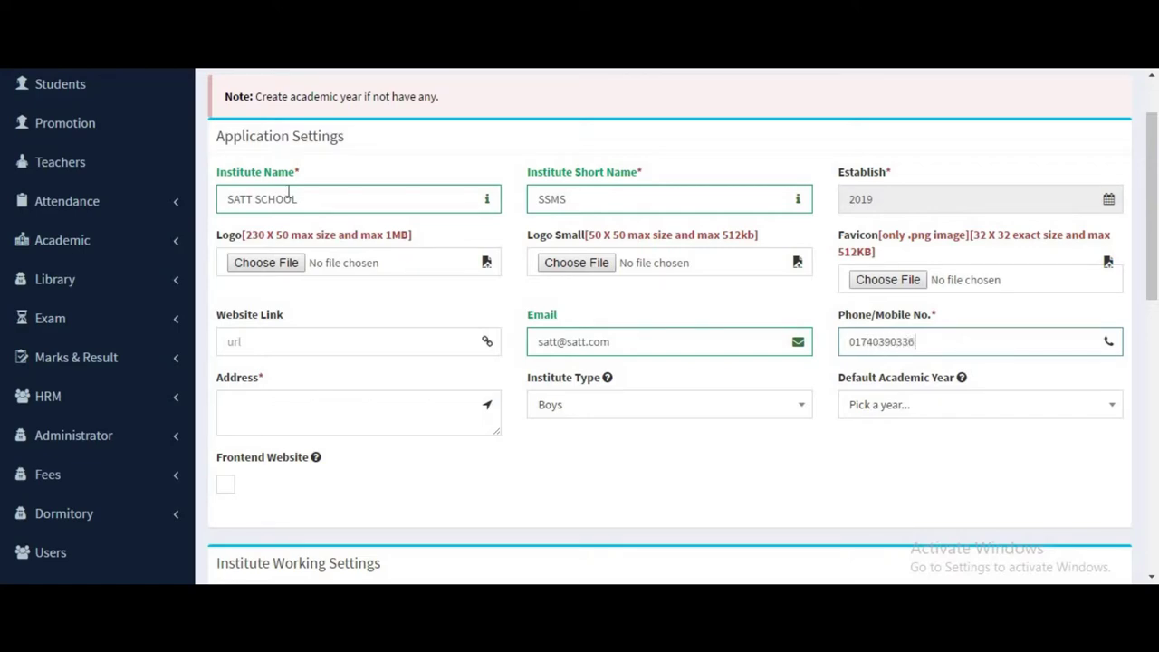
left_click(359, 417)
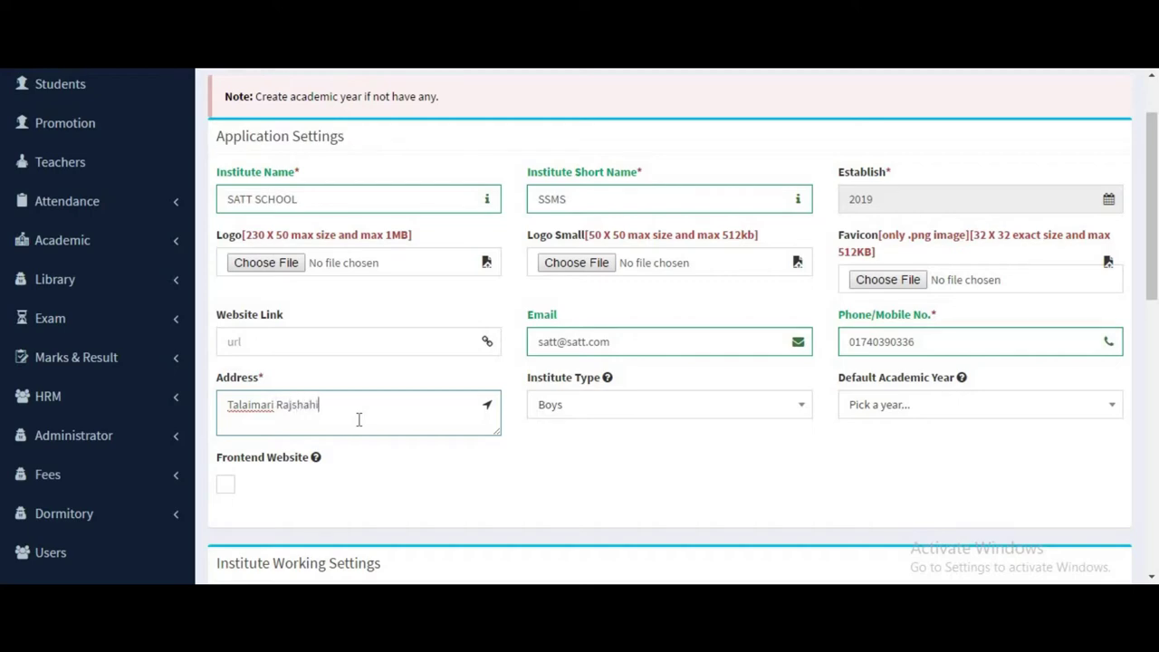
Set the institute type to Boys & Girls and the default academic year to 2019-20.
left_click(566, 415)
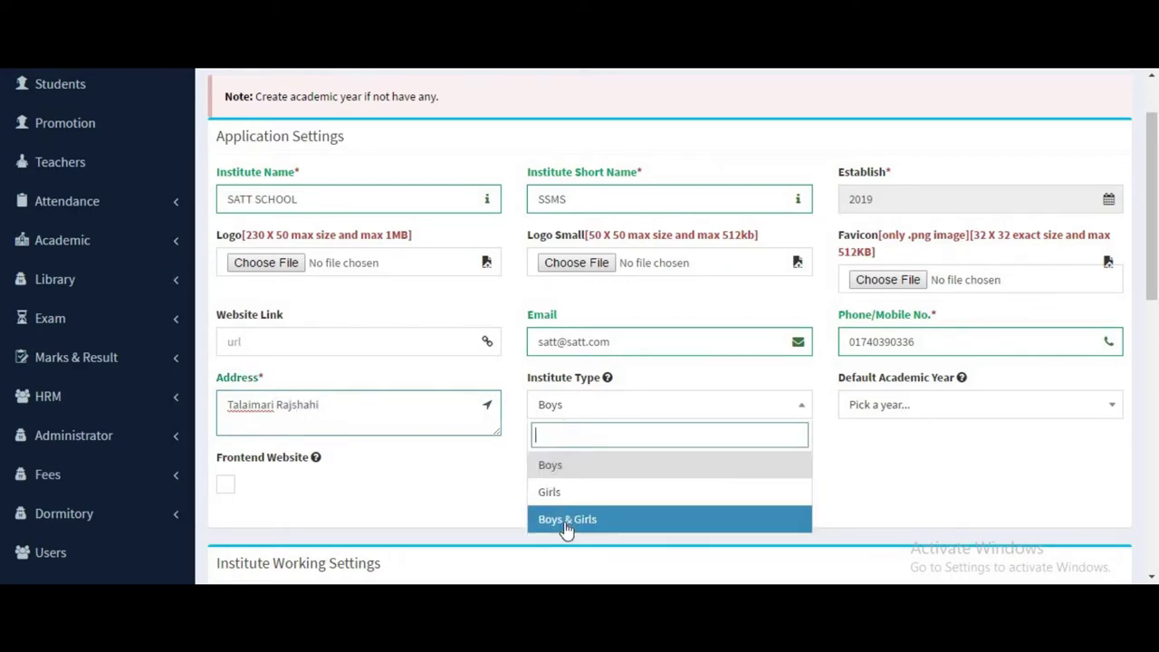
left_click(566, 519)
left_click(910, 407)
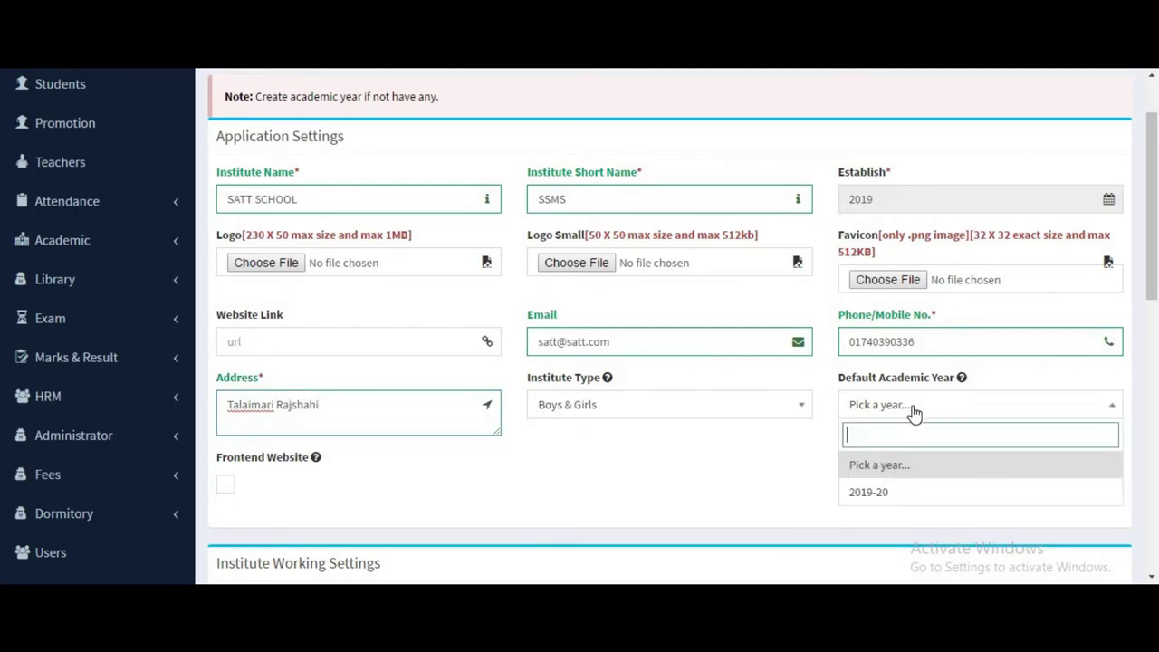
left_click(871, 499)
scroll(566, 352, "down", 4)
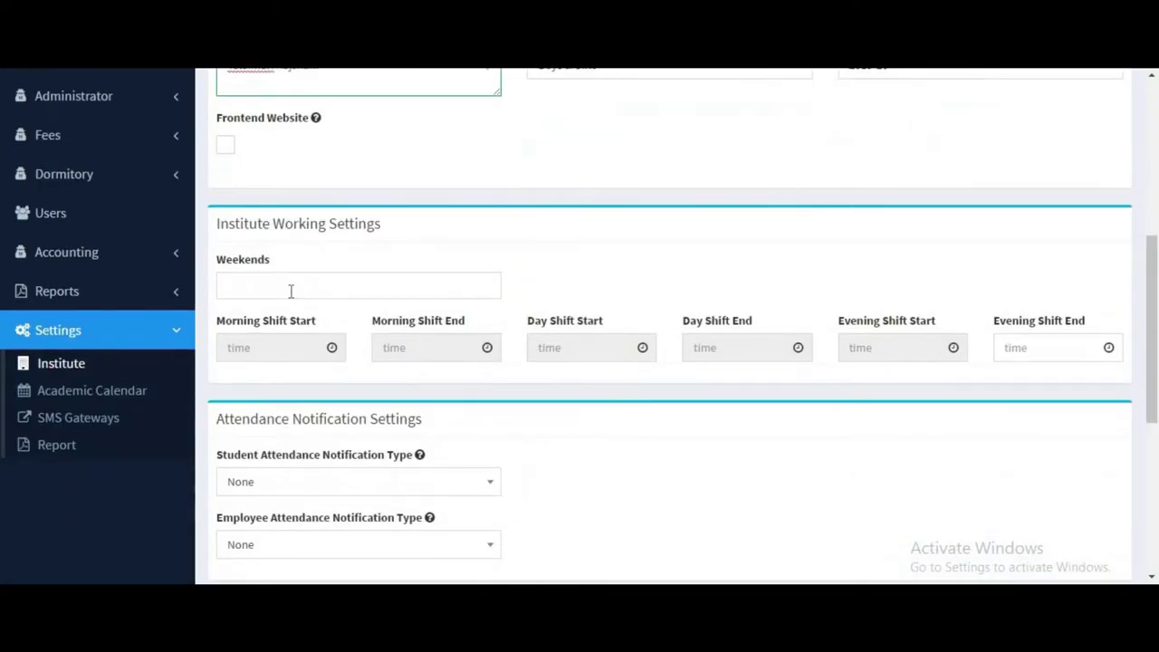
Mark Friday as the weekend and set the morning shift start to 9:00.
left_click(291, 290)
left_click(272, 456)
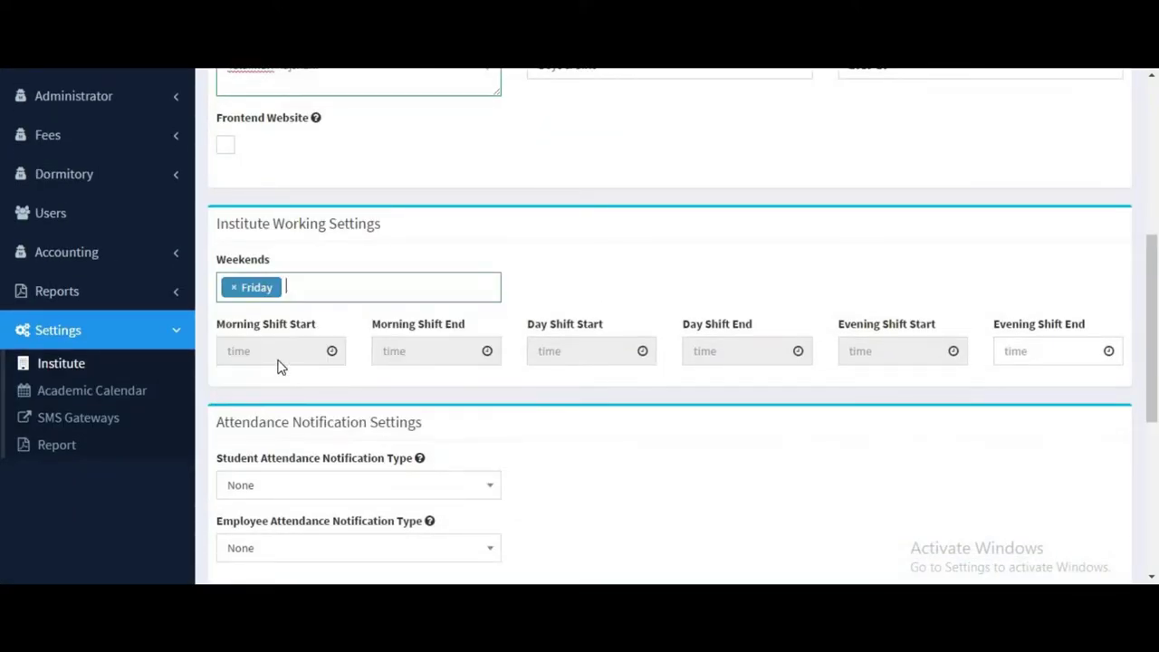
left_click(276, 353)
left_click(250, 250)
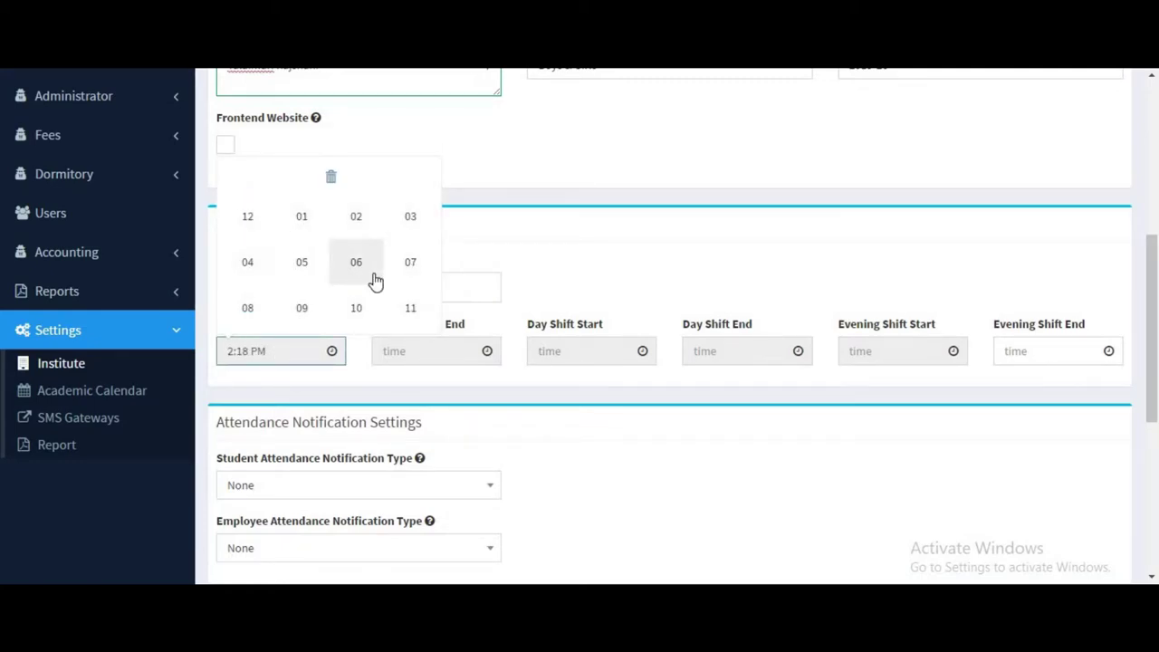
left_click(305, 310)
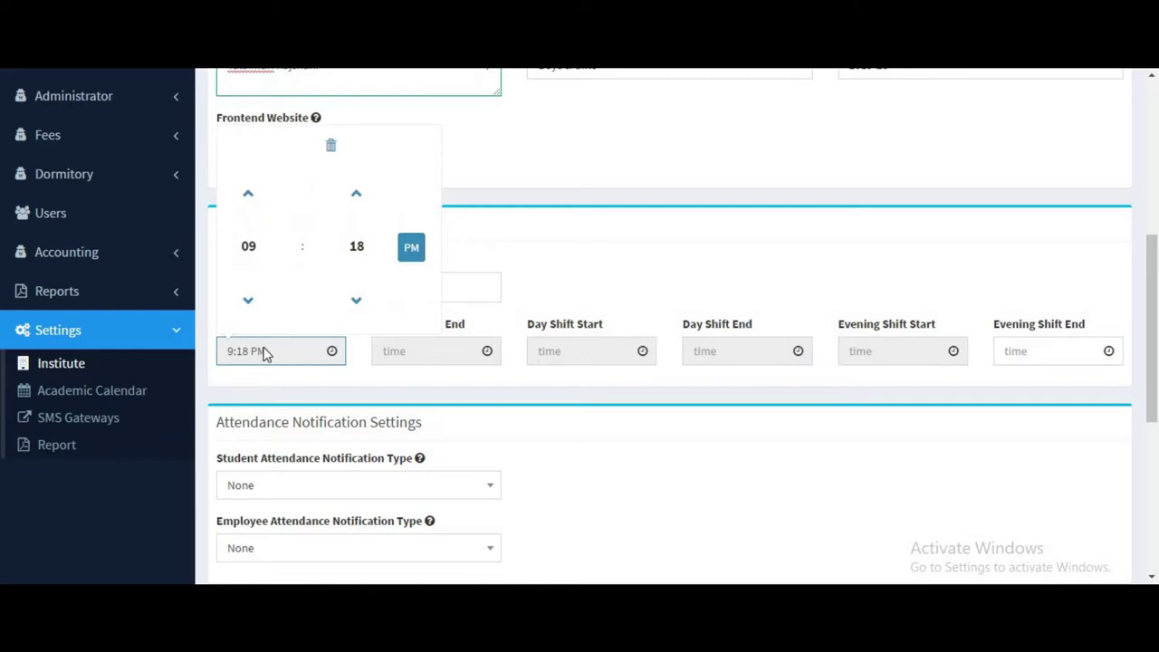
left_click(371, 256)
left_click(262, 224)
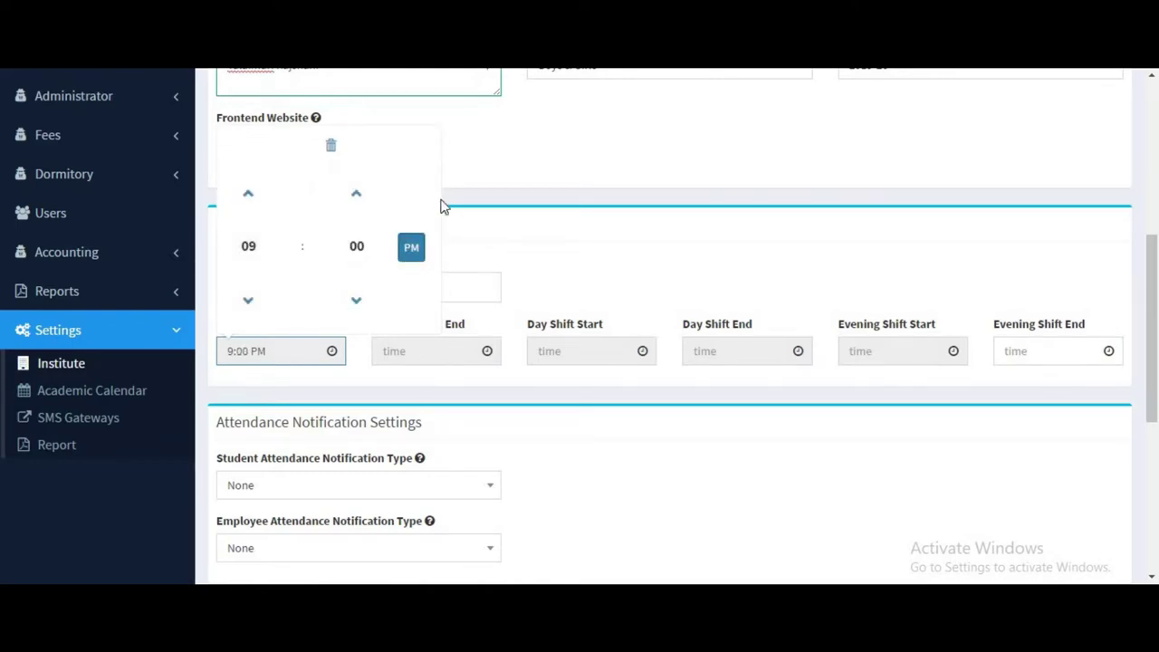
left_click(551, 176)
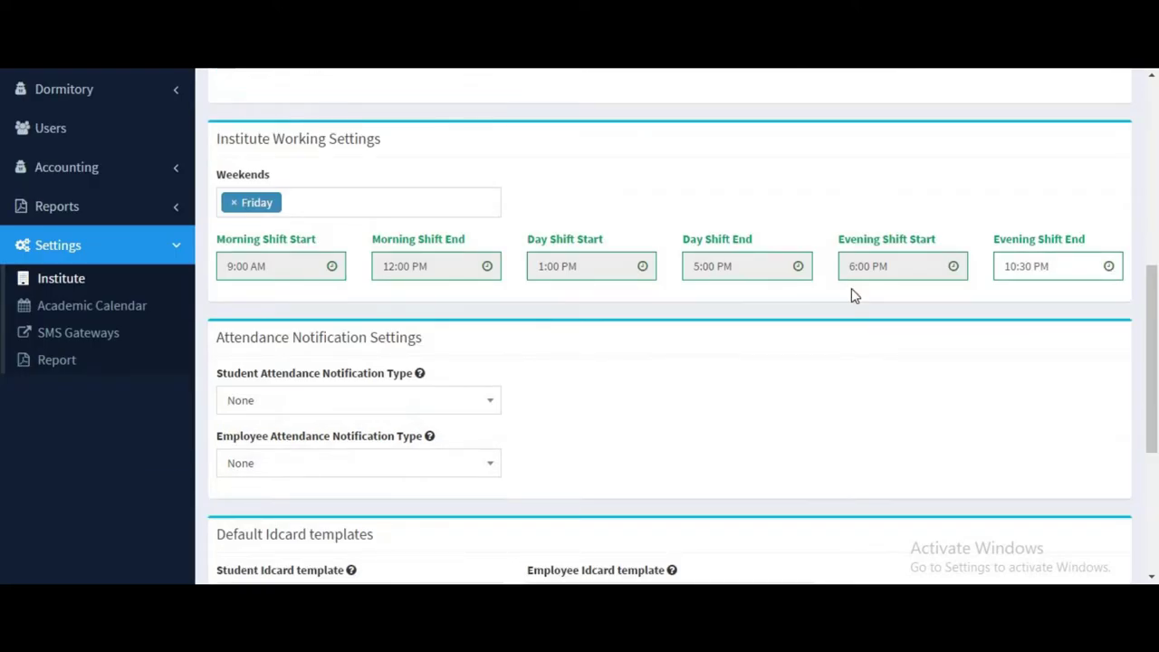
Keep None for student and employee attendance notifications.
left_click(286, 402)
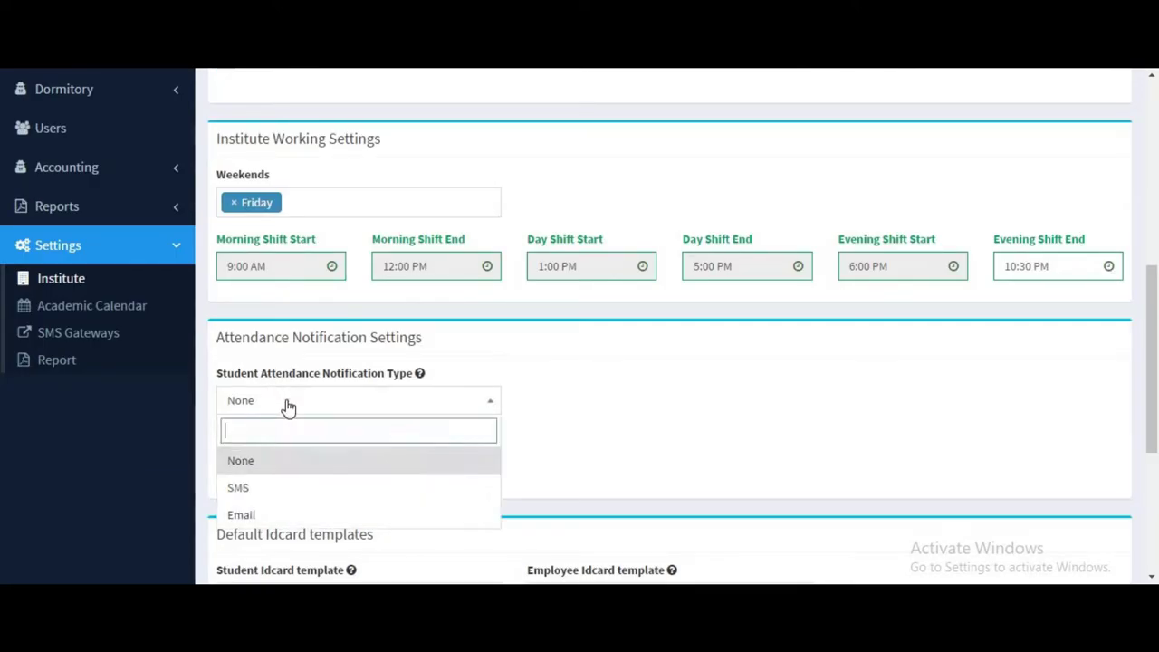
left_click(484, 405)
scroll(336, 380, "down", 1)
left_click(357, 387)
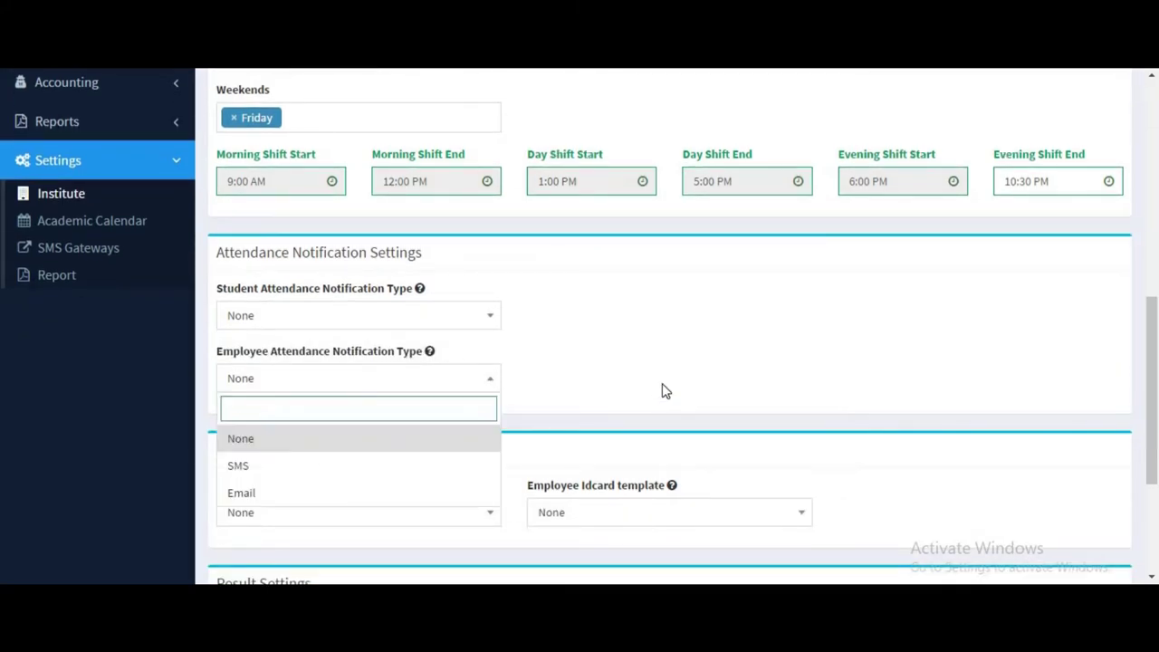
left_click(557, 402)
scroll(340, 345, "down", 2)
Review the ID card templates, keep None as the default grade system, and save the settings.
left_click(340, 345)
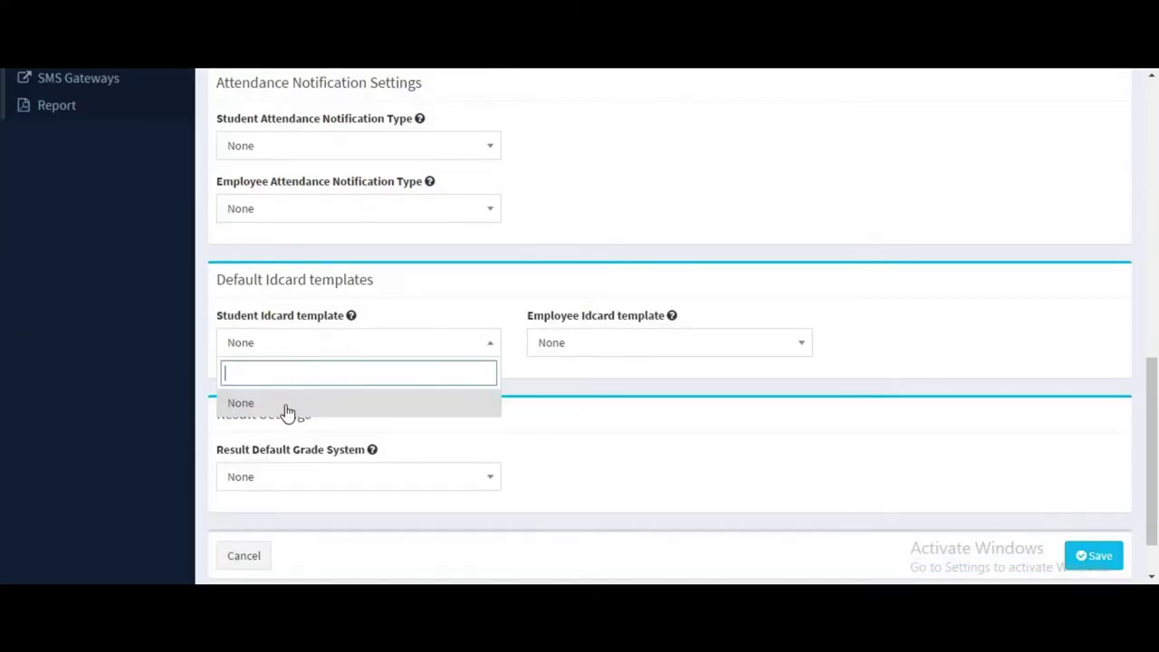
left_click(605, 351)
scroll(341, 448, "down", 2)
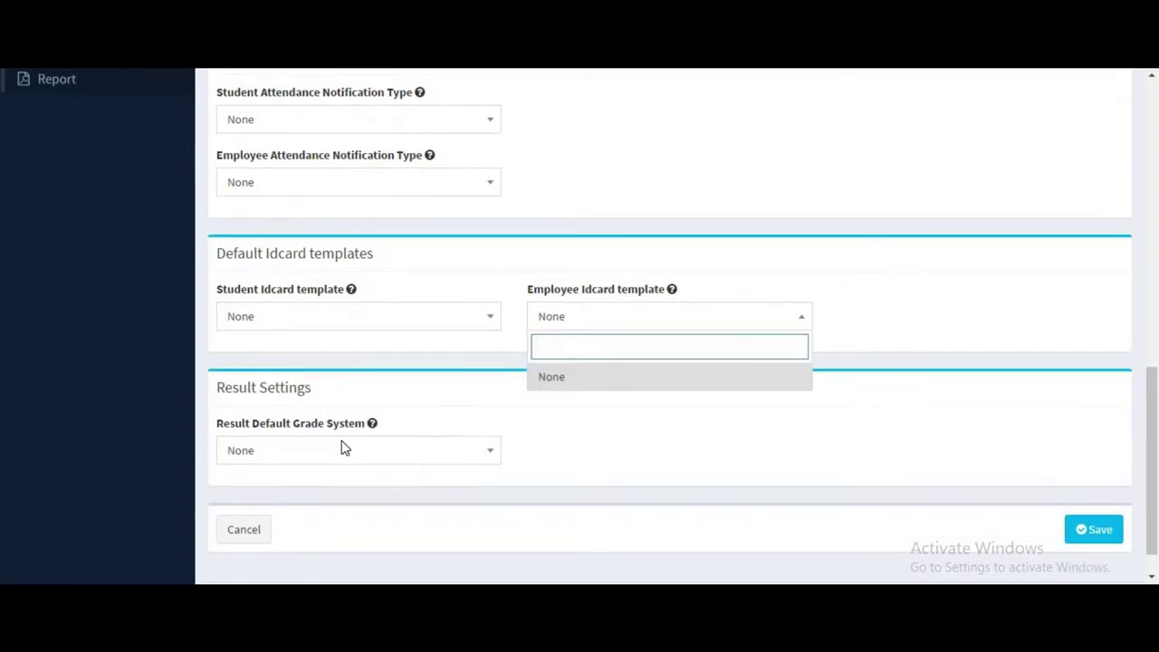
left_click(353, 422)
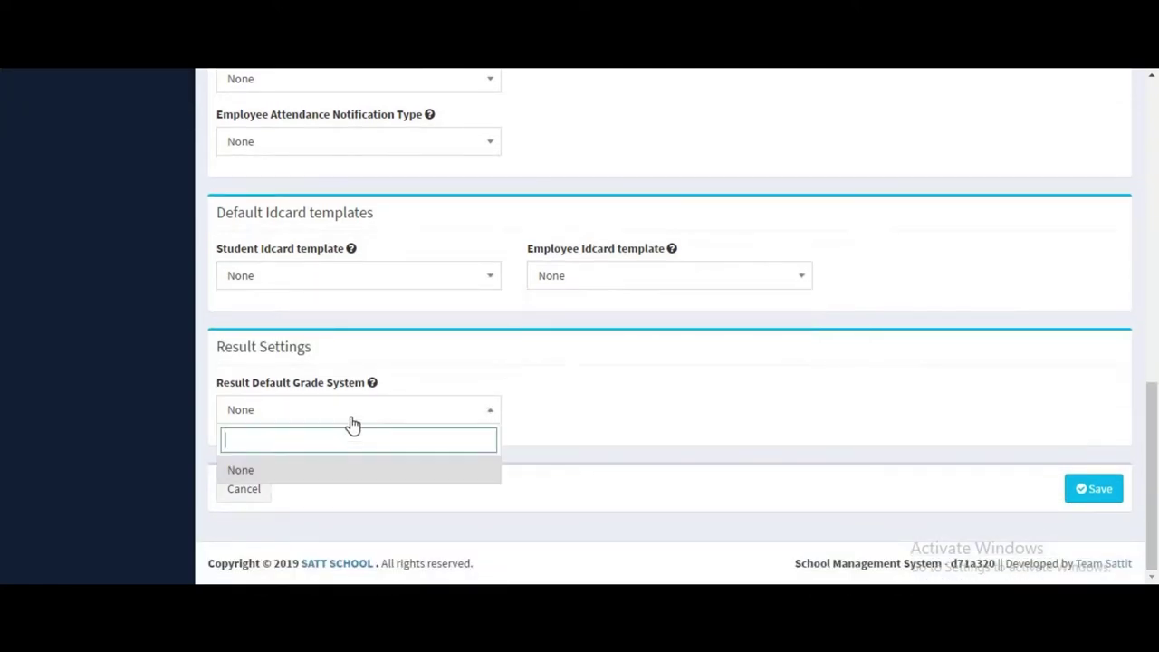
left_click(566, 404)
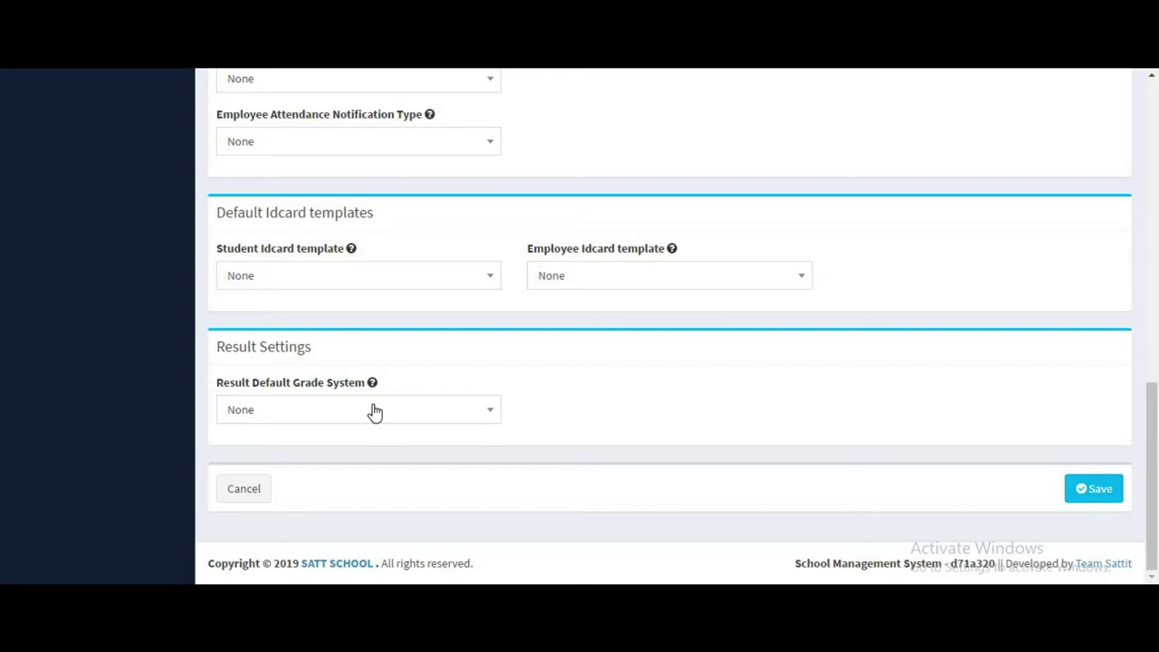
scroll(558, 438, "up", 5)
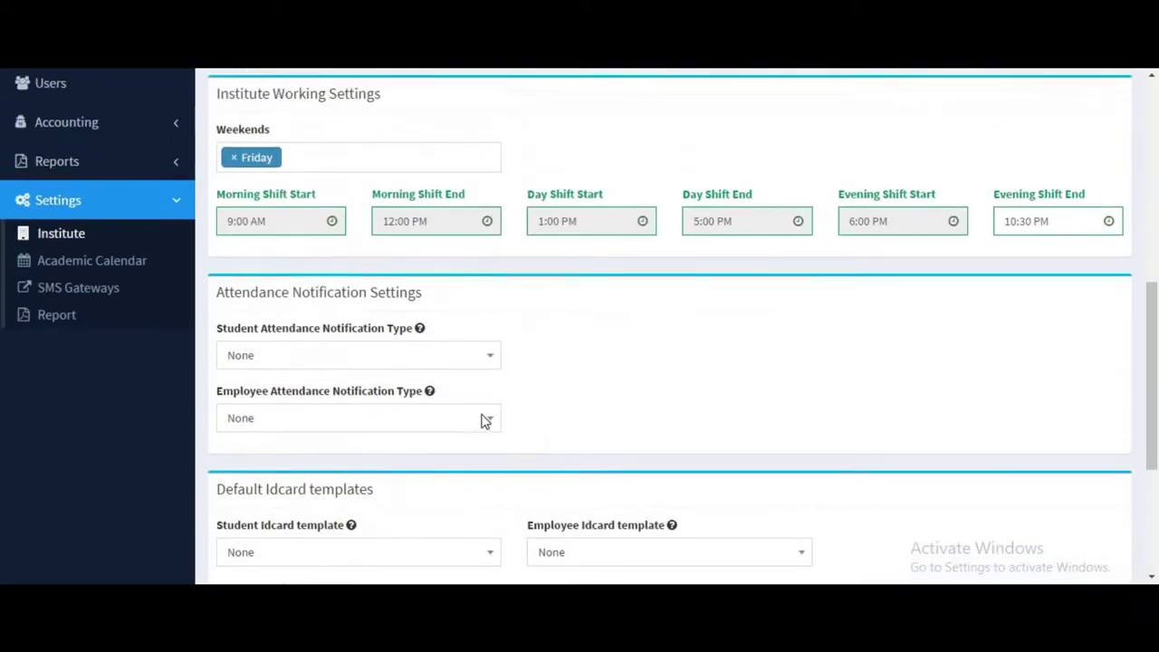
scroll(866, 344, "down", 5)
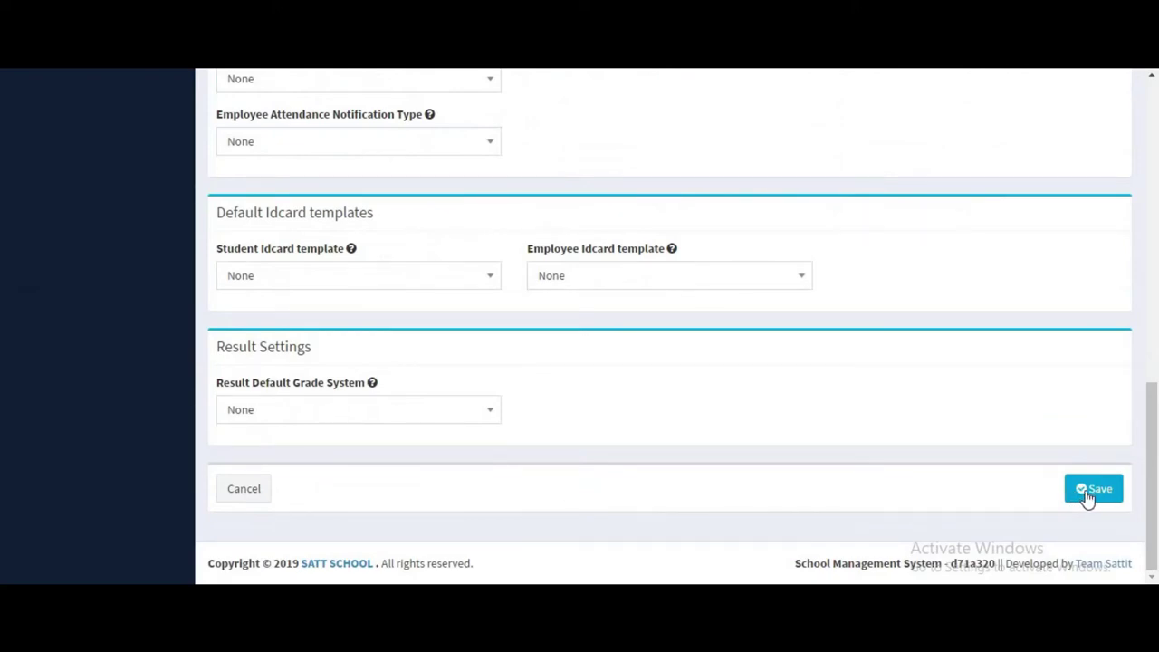
left_click(1087, 498)
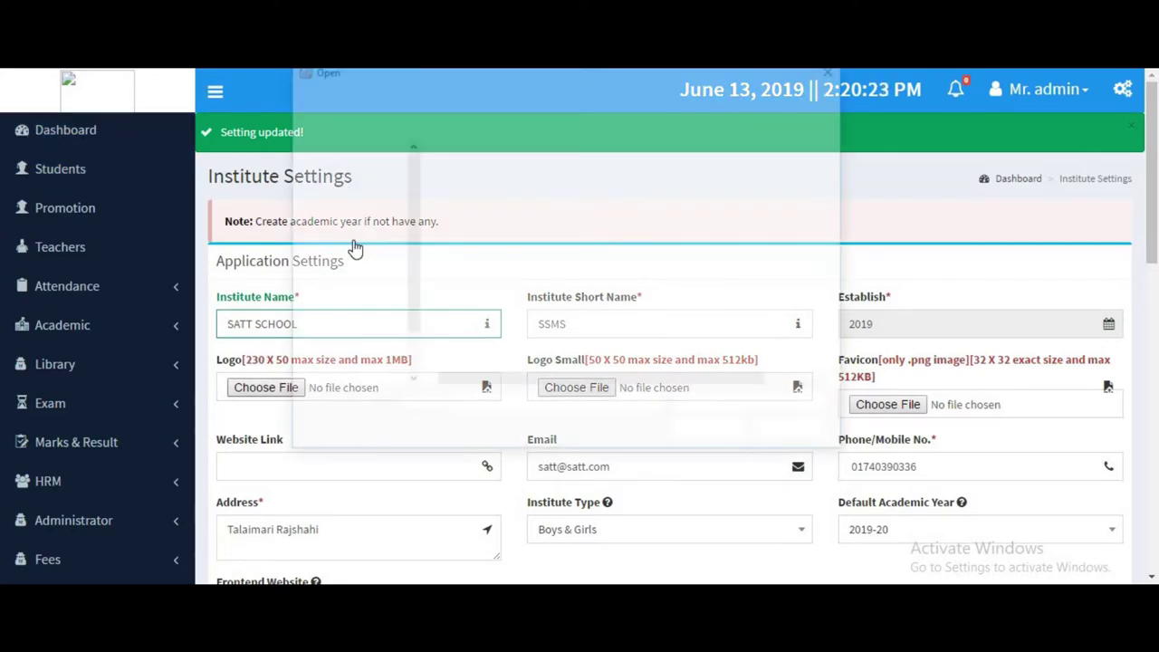
Choose Untitled-3.png from G:\logo as the main logo.
left_click(426, 94)
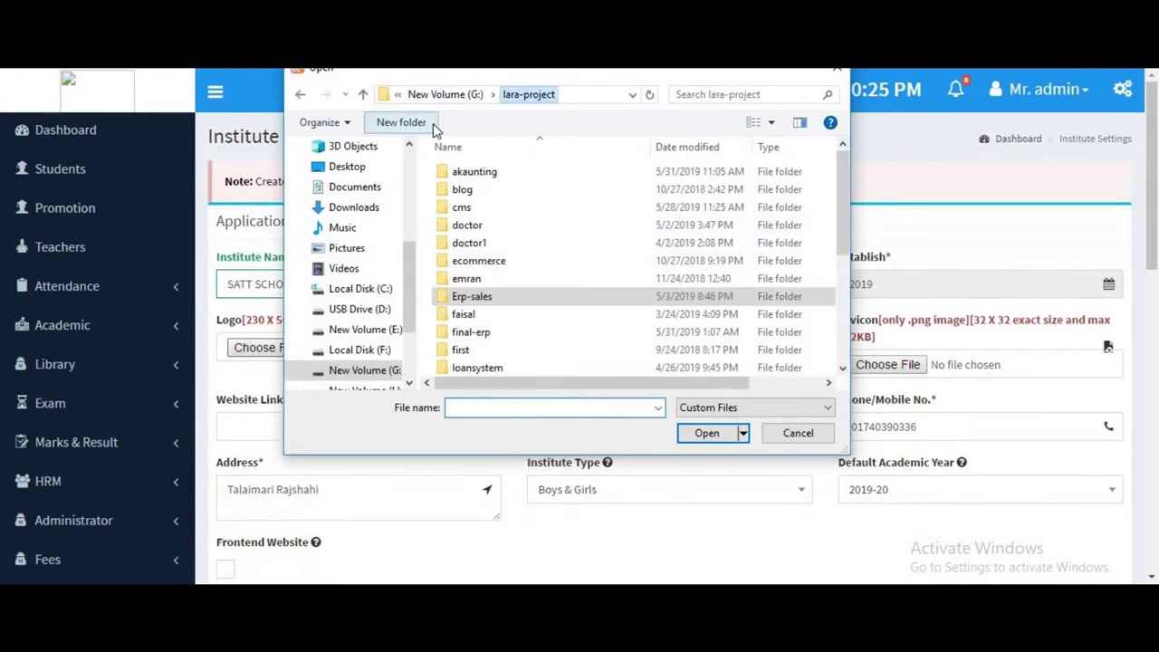
scroll(471, 236, "down", 1)
scroll(457, 210, "up", 1)
left_click(444, 94)
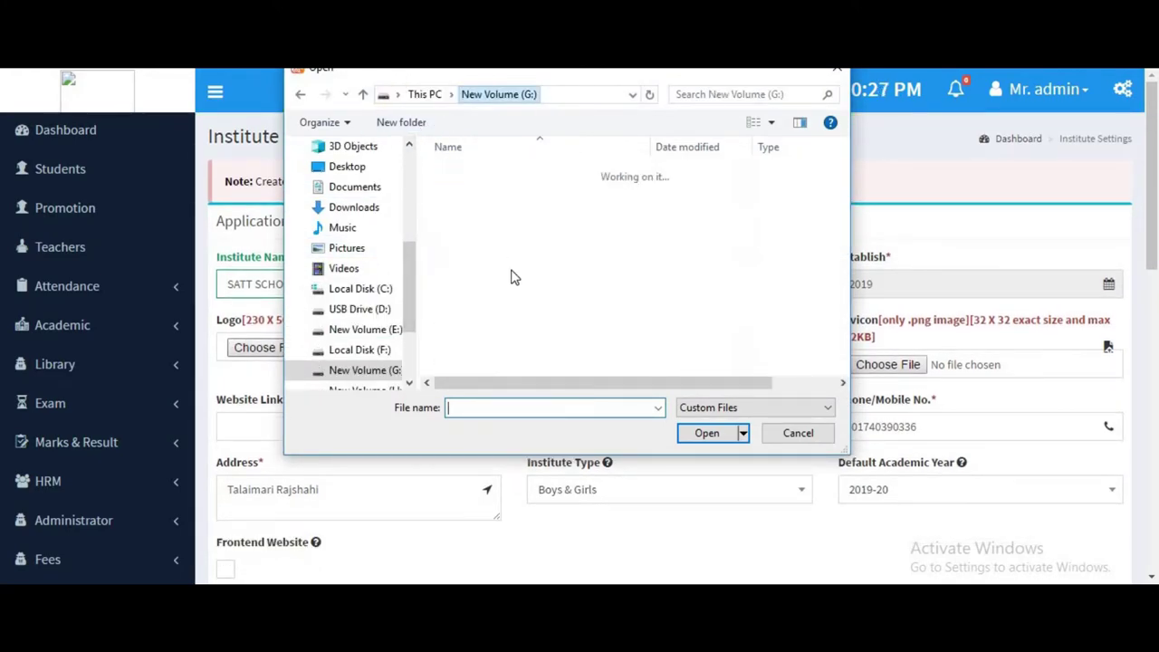
scroll(496, 353, "down", 1)
double_click(486, 313)
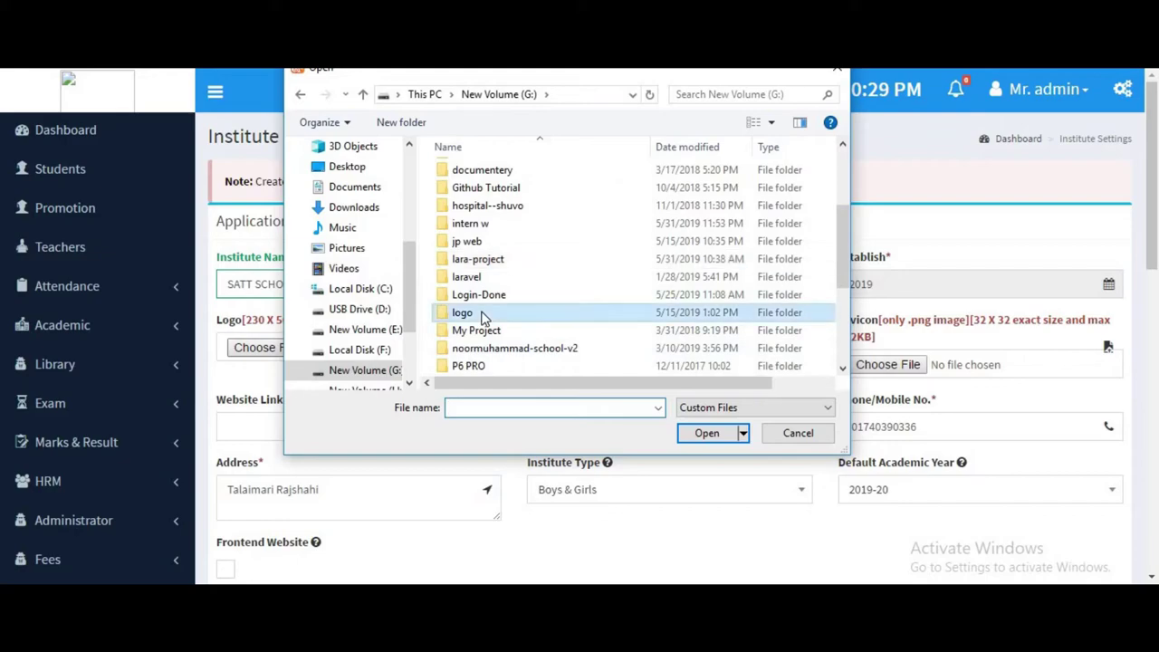
double_click(571, 217)
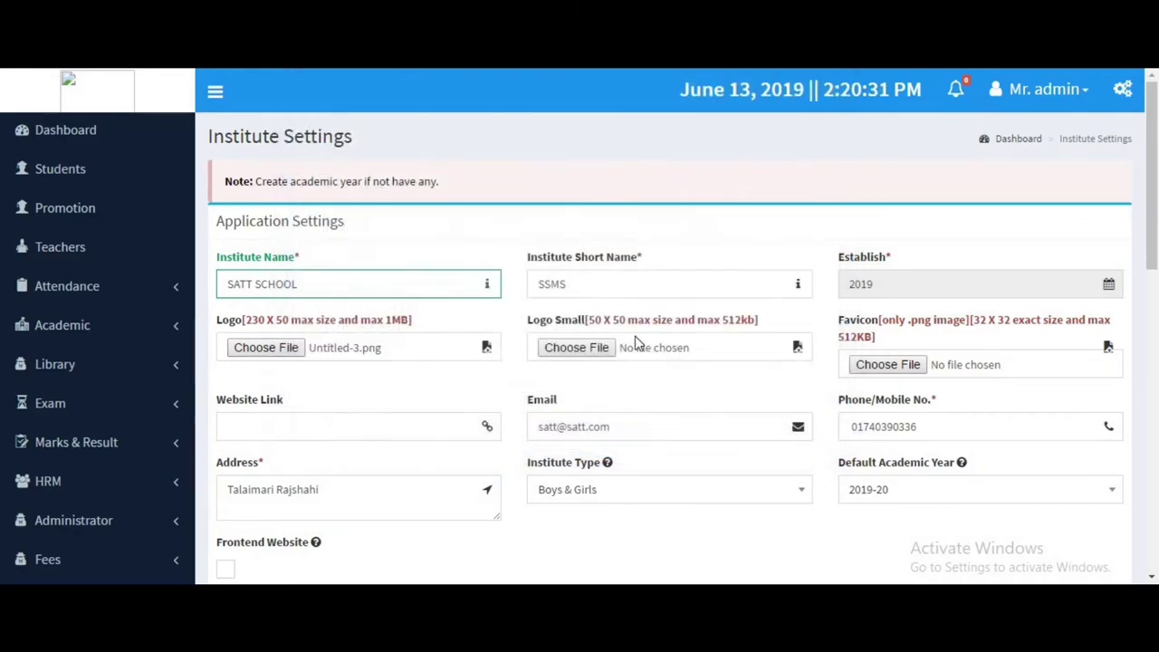
Choose Untitled-2.png as the small logo and Untitled-4.png as the favicon, then save.
left_click(587, 348)
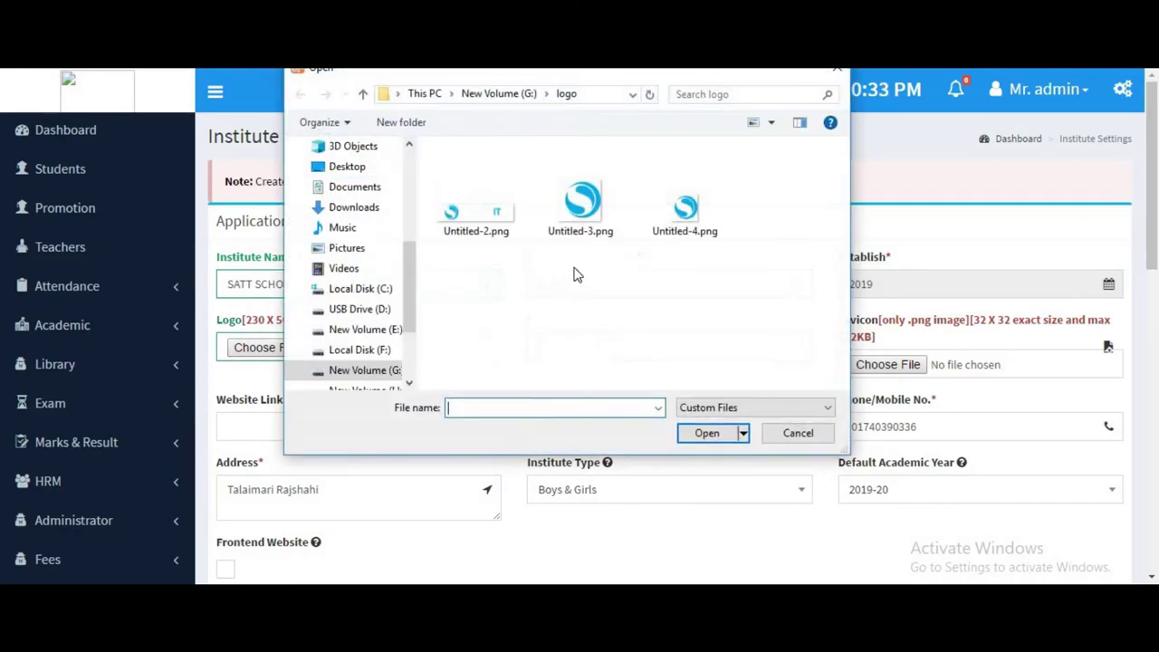
double_click(463, 210)
left_click(896, 365)
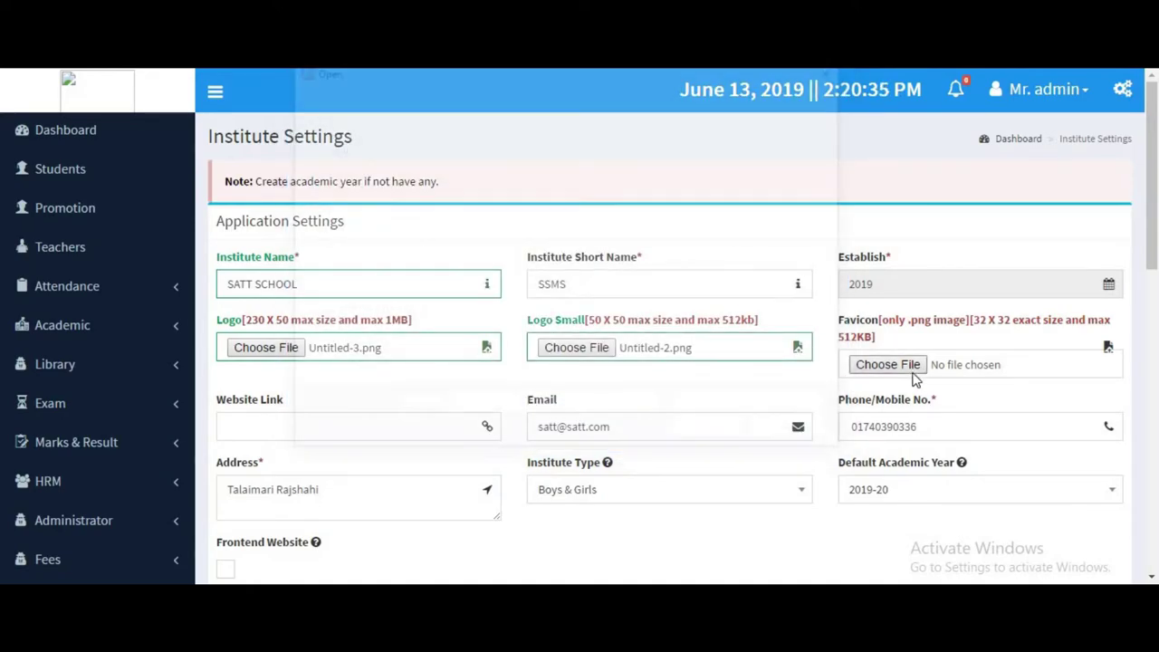
left_click(705, 214)
scroll(752, 350, "down", 15)
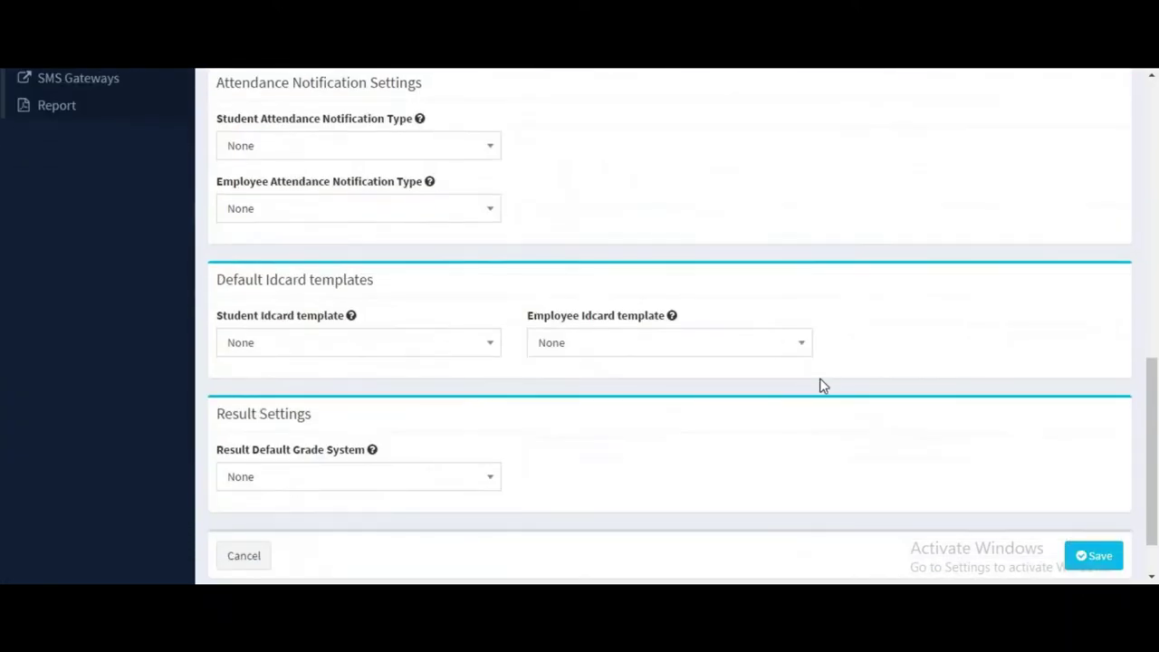
left_click(1078, 489)
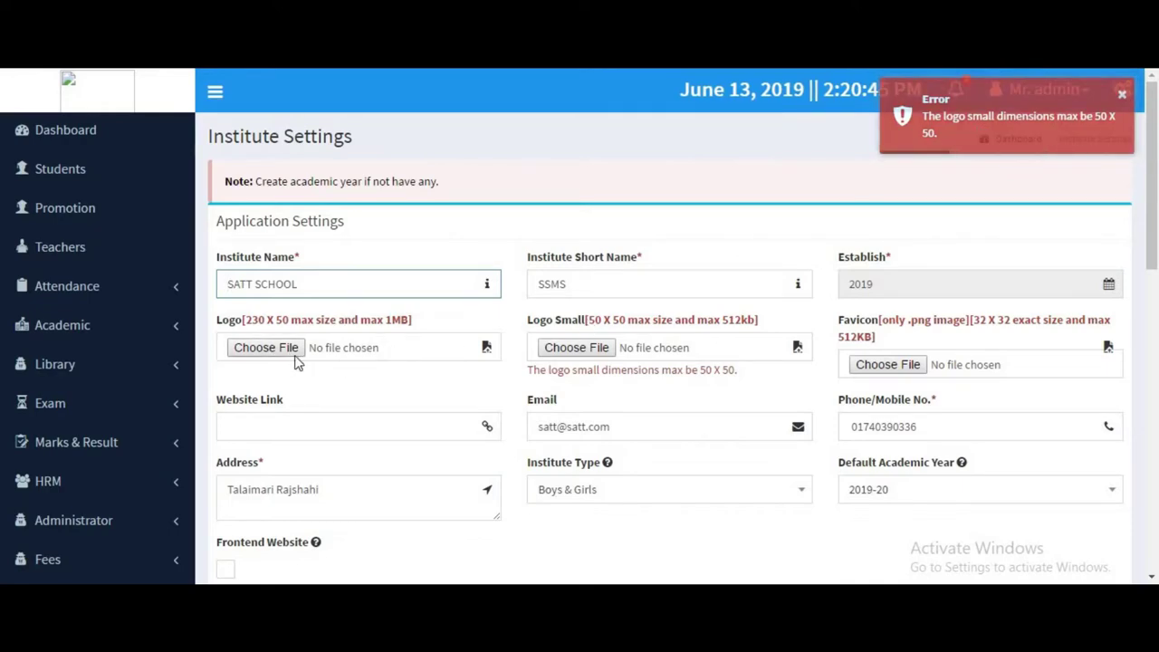
Choose Untitled-3.png as the logo and Untitled-4.png as the small logo and favicon, then save.
left_click(271, 349)
double_click(568, 215)
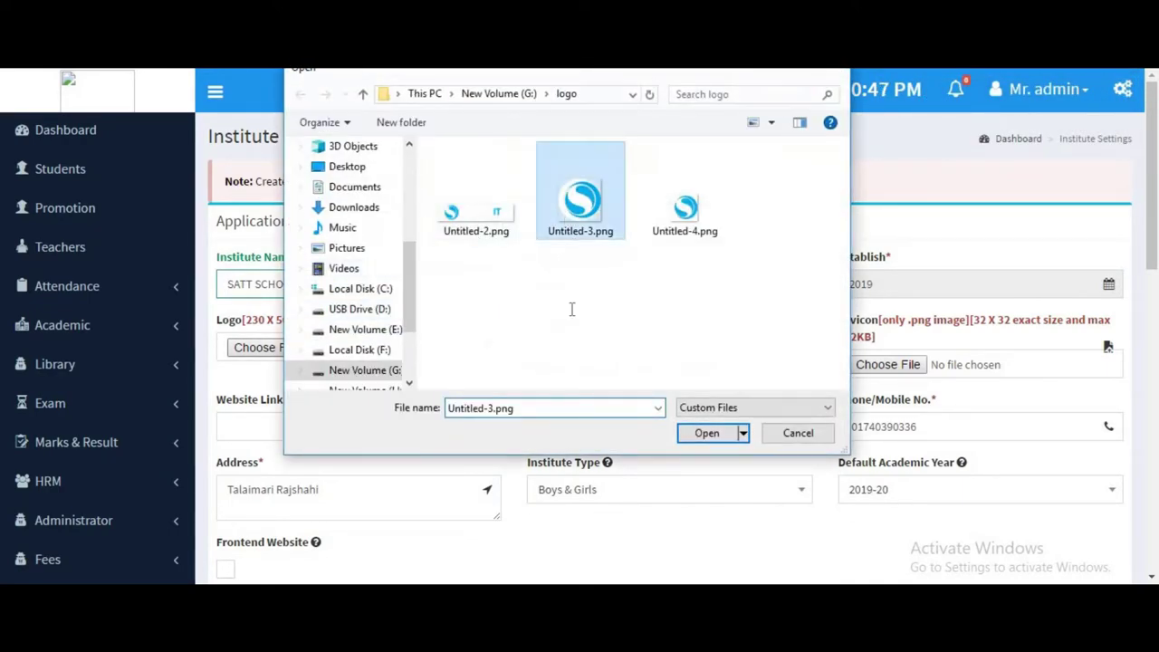
left_click(575, 349)
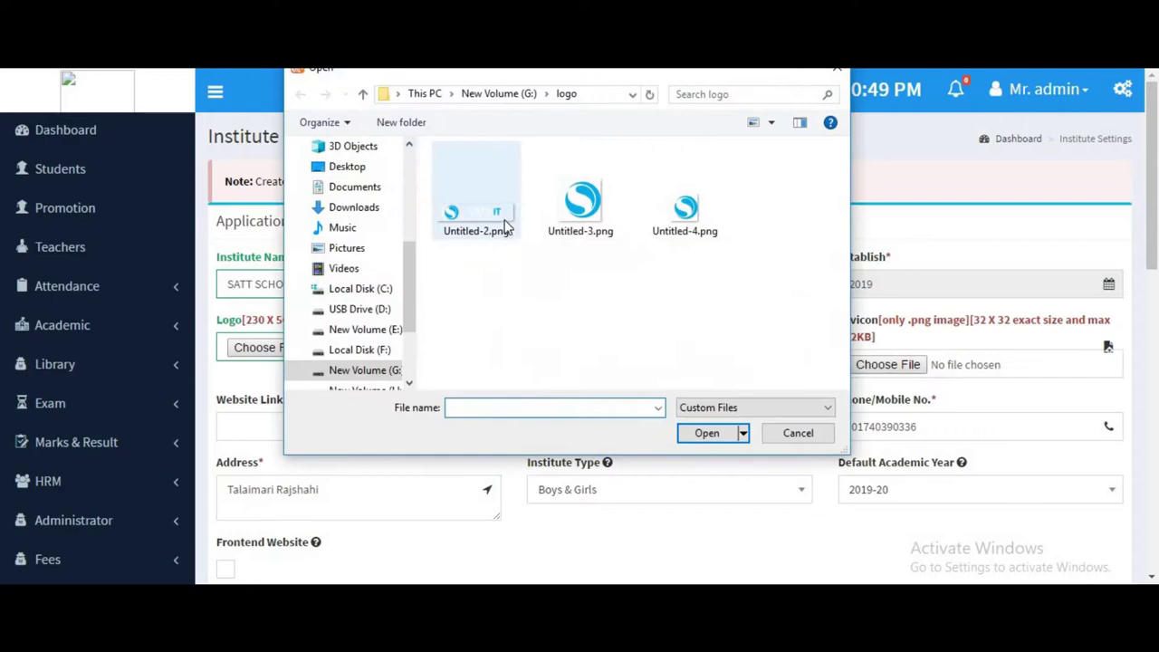
double_click(685, 208)
left_click(883, 364)
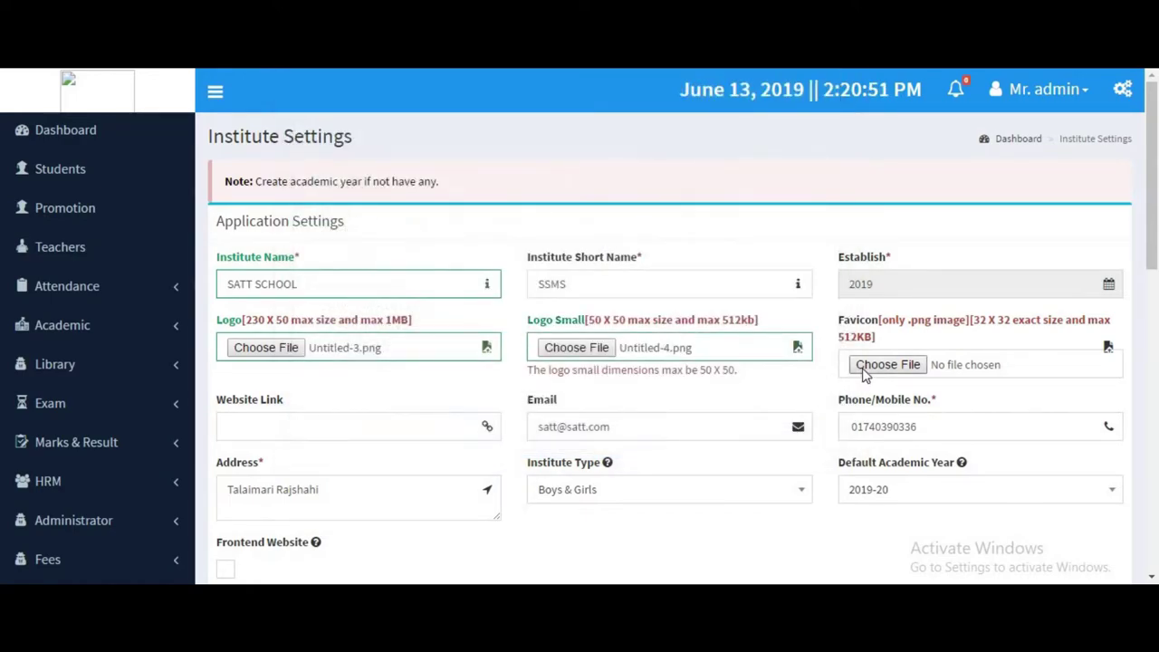
double_click(686, 210)
scroll(779, 403, "down", 10)
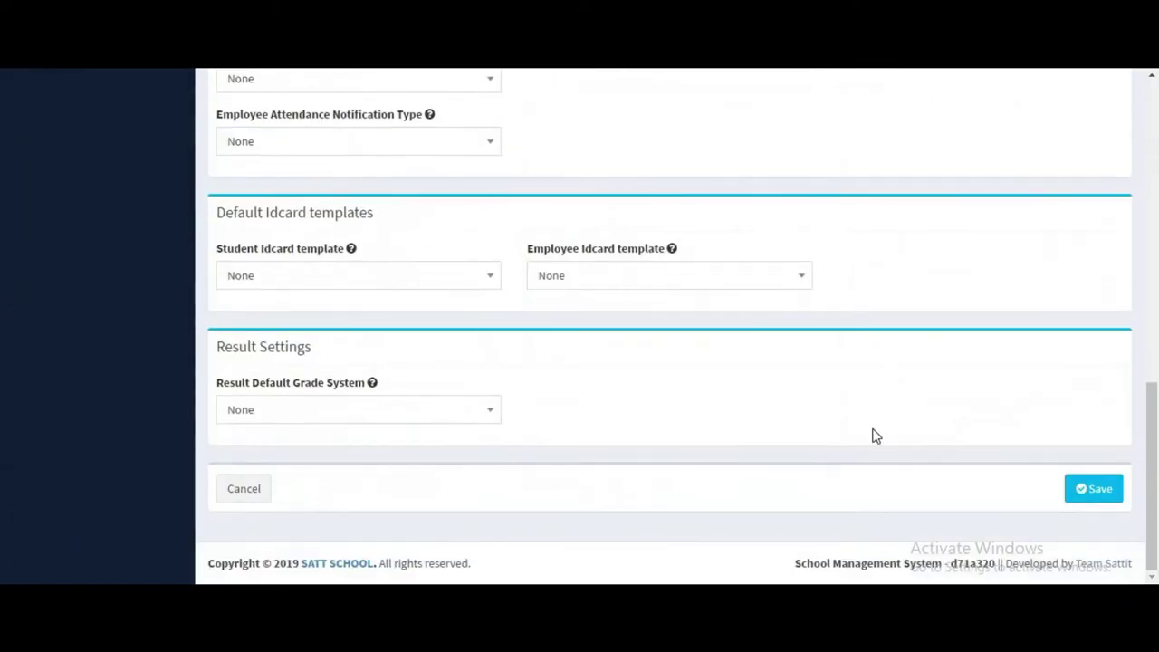
left_click(1068, 488)
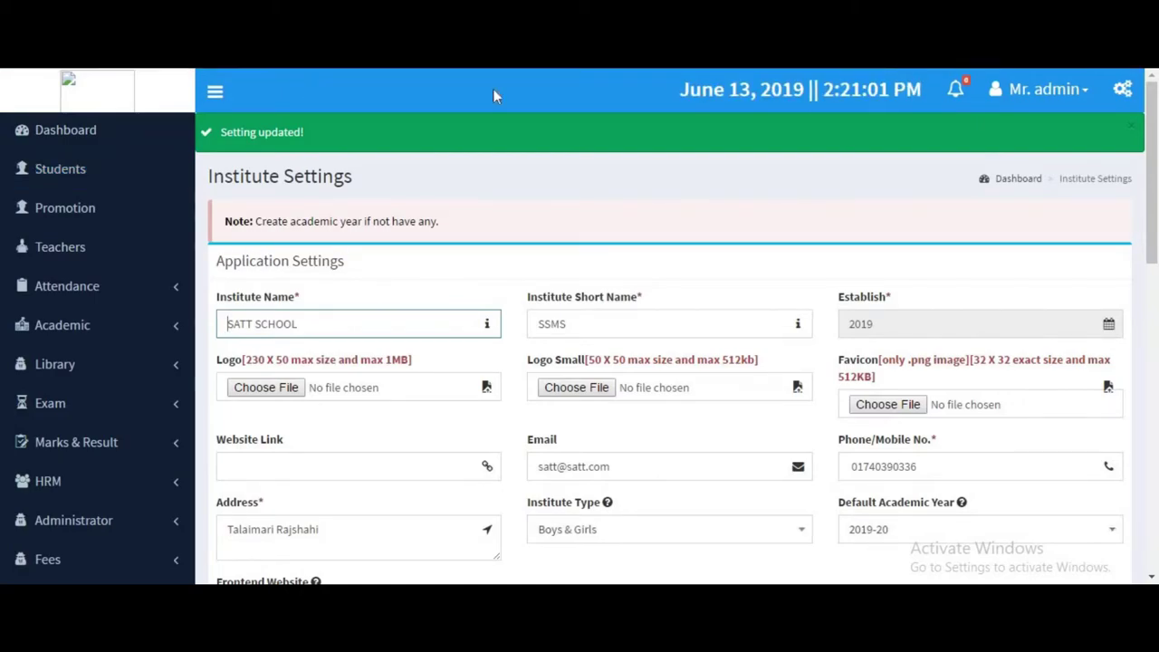
Scroll through the page to check the saved settings and the new logo.
scroll(698, 251, "down", 5)
scroll(718, 285, "up", 2)
scroll(720, 286, "up", 2)
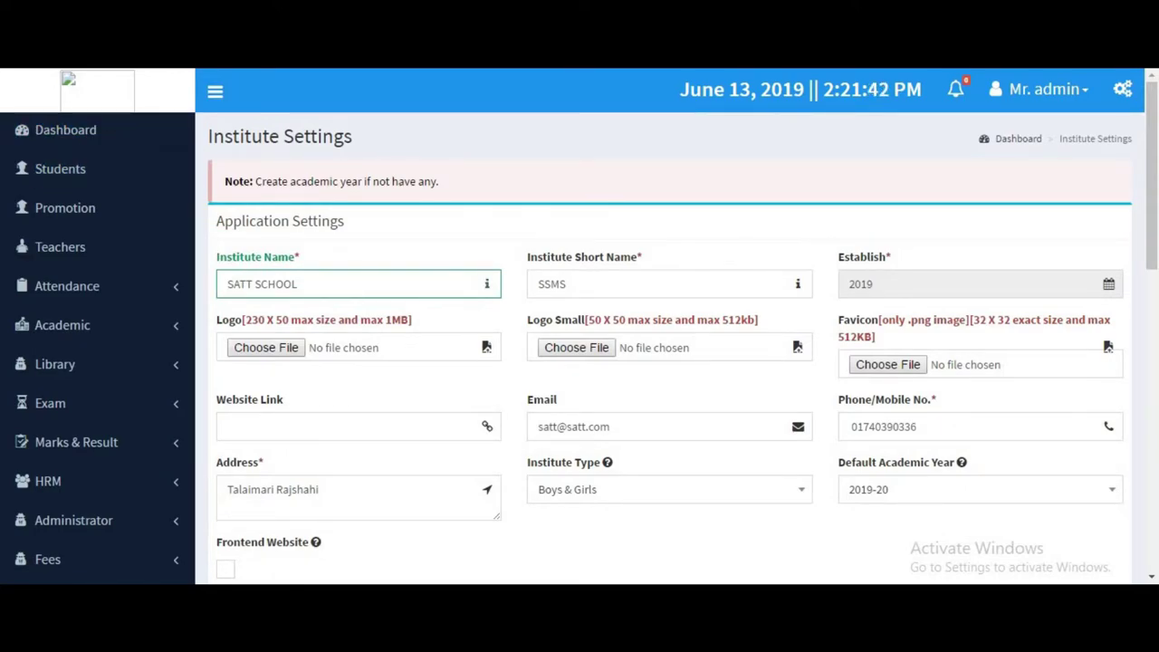
scroll(704, 298, "down", 5)
scroll(703, 299, "down", 4)
scroll(704, 298, "up", 10)
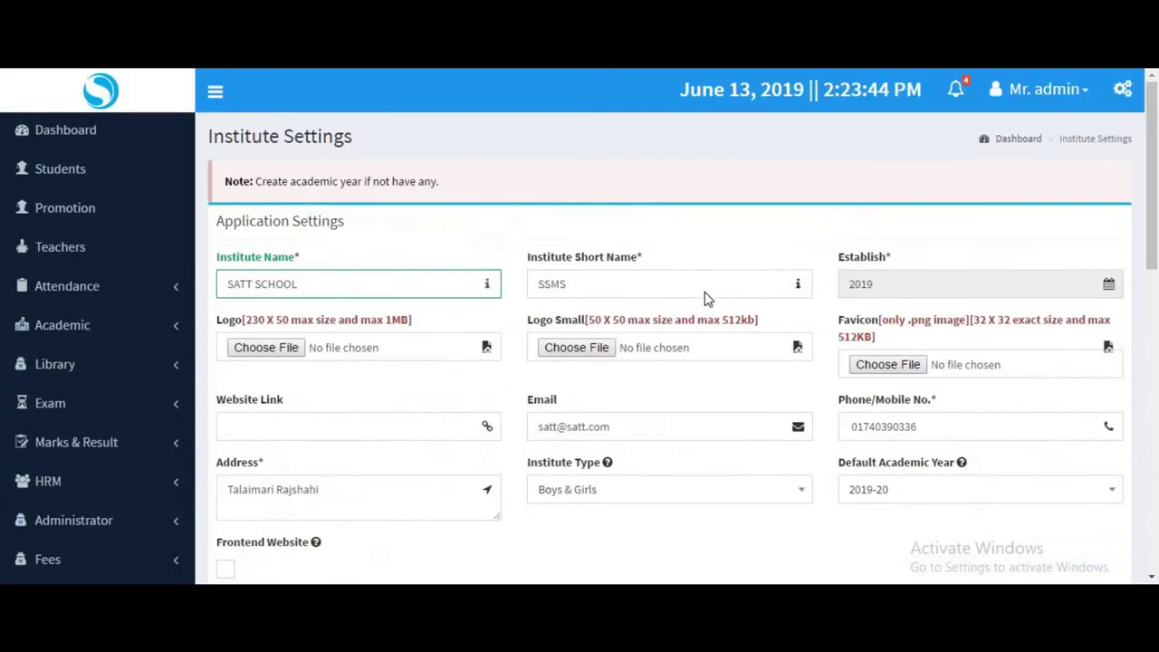
scroll(589, 251, "down", 3)
scroll(580, 249, "up", 1)
scroll(580, 249, "up", 3)
scroll(80, 181, "down", 5)
scroll(80, 168, "up", 3)
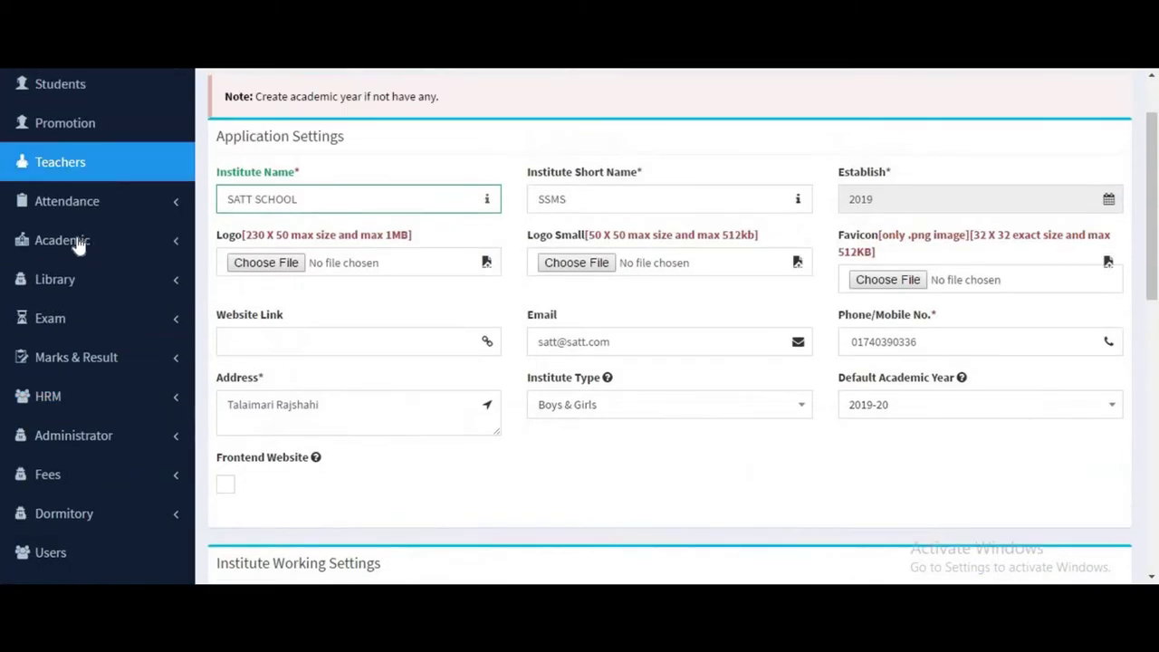
Start a new teacher with designation Teacher and qualification MSC.
left_click(63, 178)
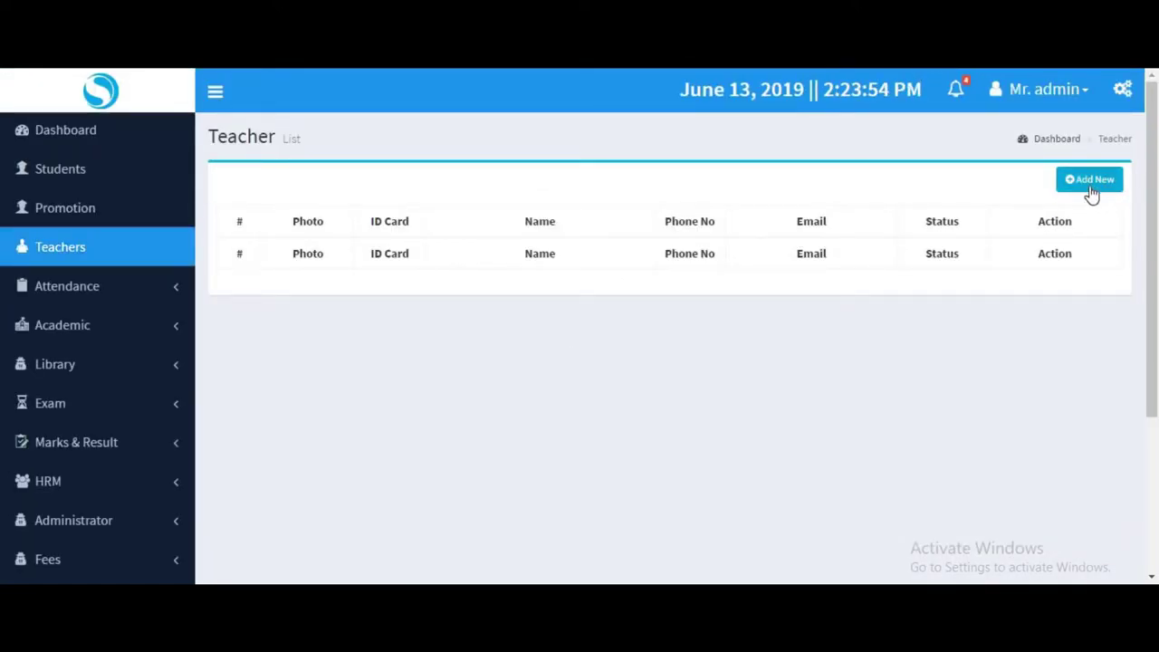
left_click(1091, 180)
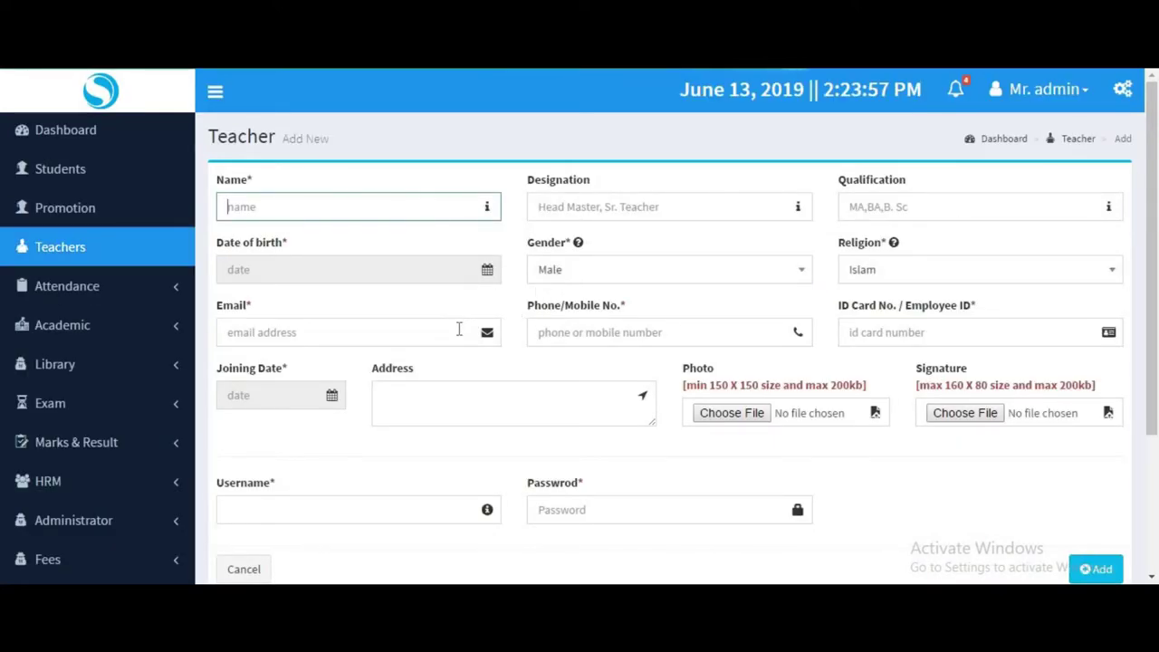
scroll(458, 328, "down", 2)
scroll(458, 326, "up", 2)
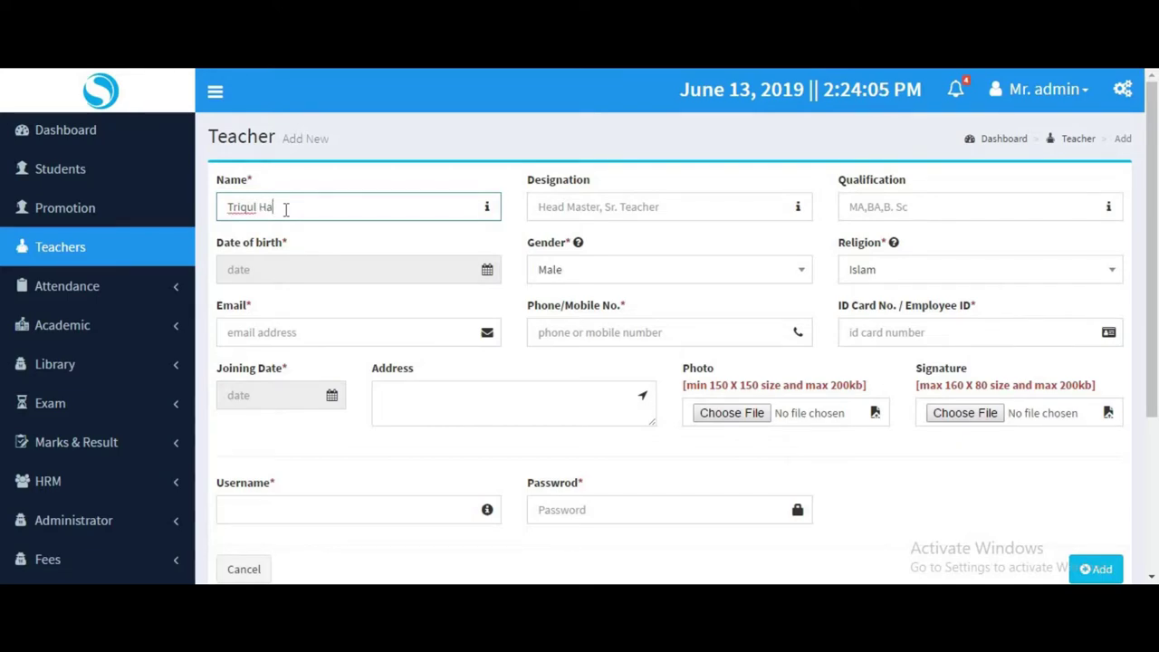
left_click(580, 206)
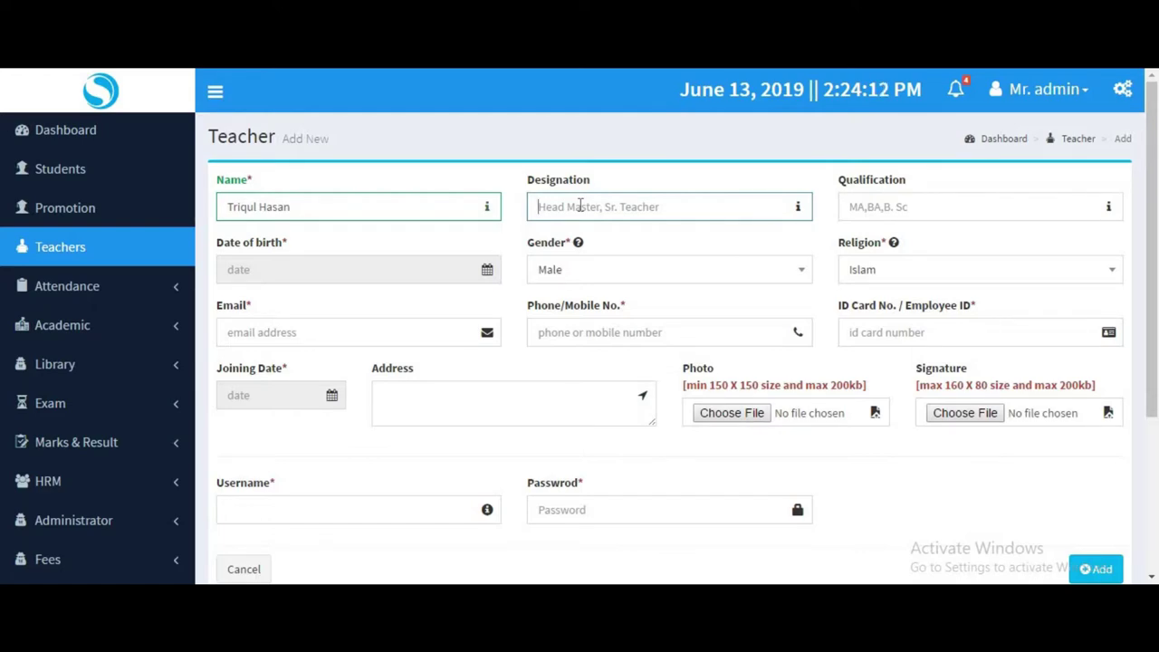
type("Tea")
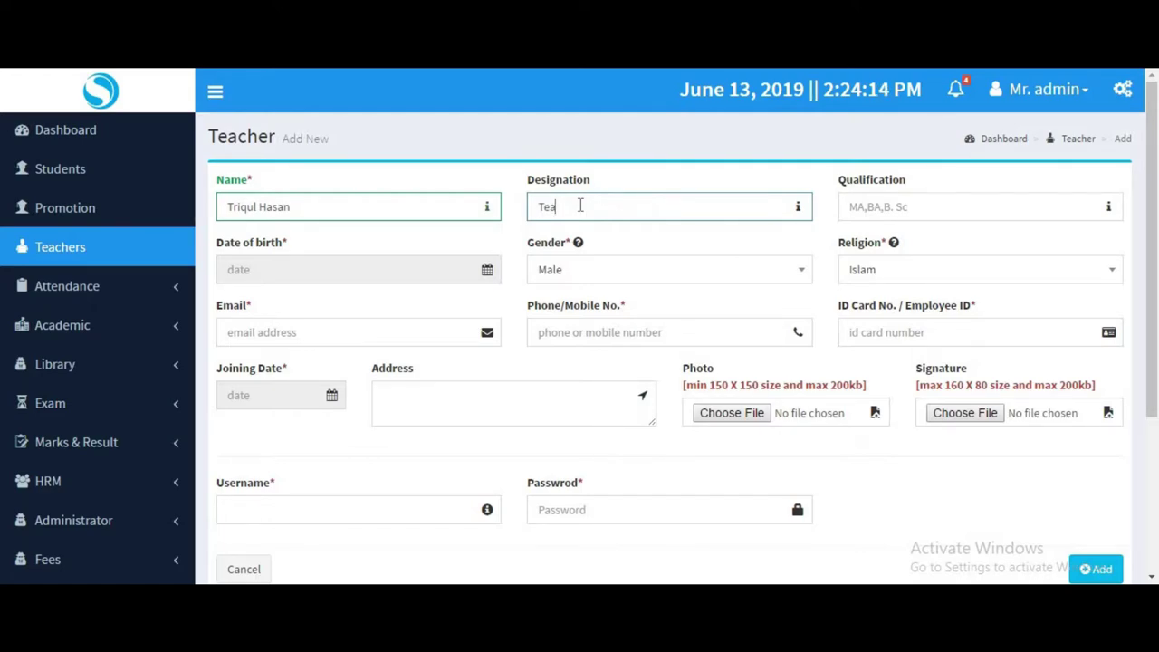
type("cher")
left_click(851, 210)
type("M")
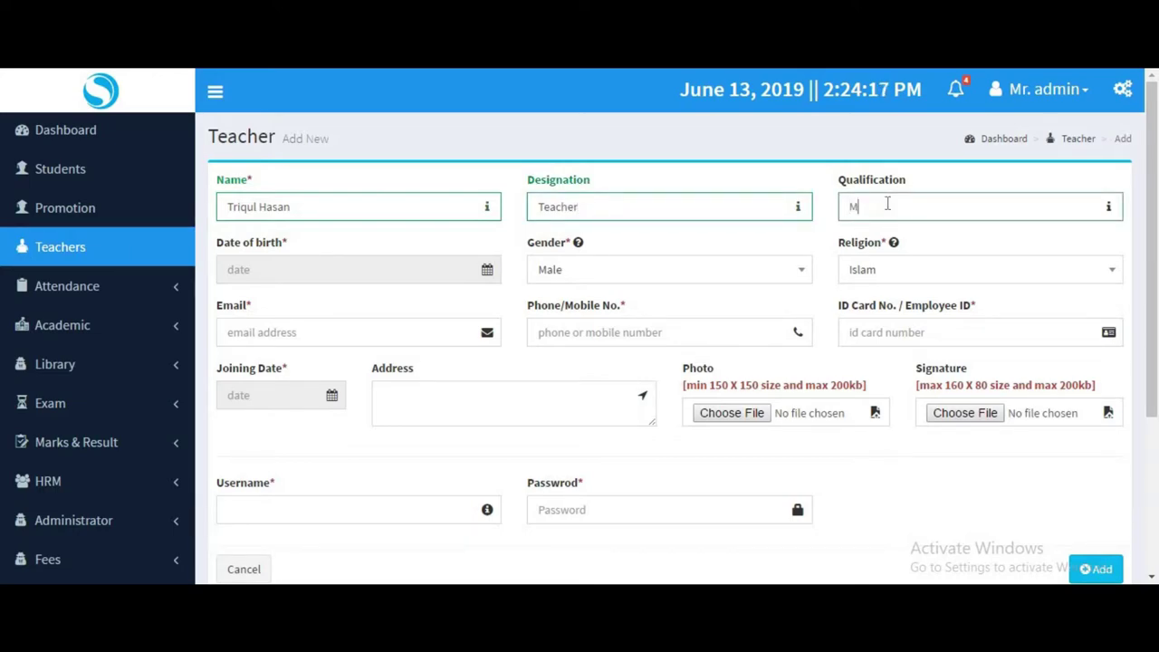
type("SC")
Set the teacher's date of birth (30th, 2014) and review the gender and religion choices.
left_click(371, 272)
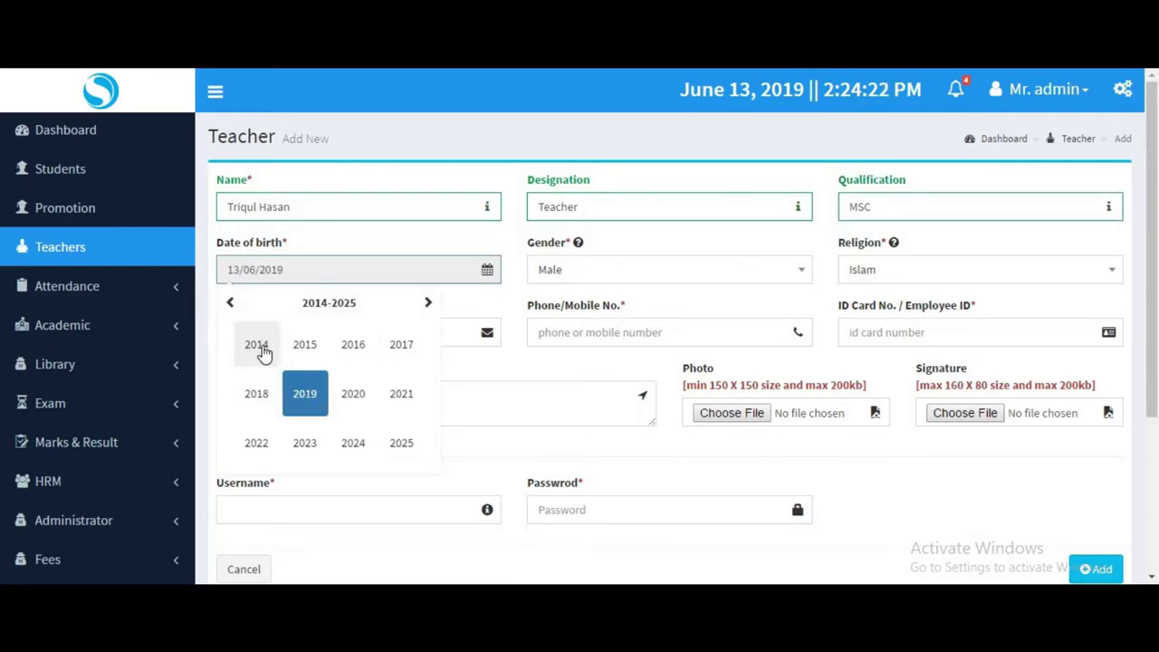
left_click(259, 348)
left_click(258, 351)
left_click(269, 355)
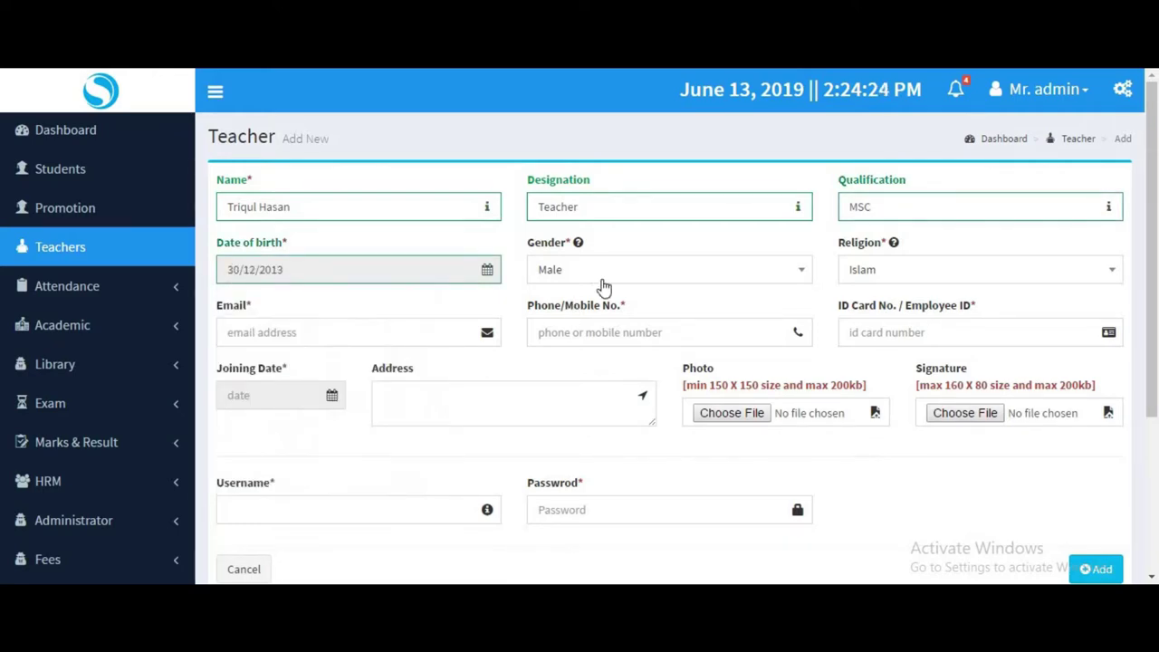
left_click(611, 276)
left_click(935, 272)
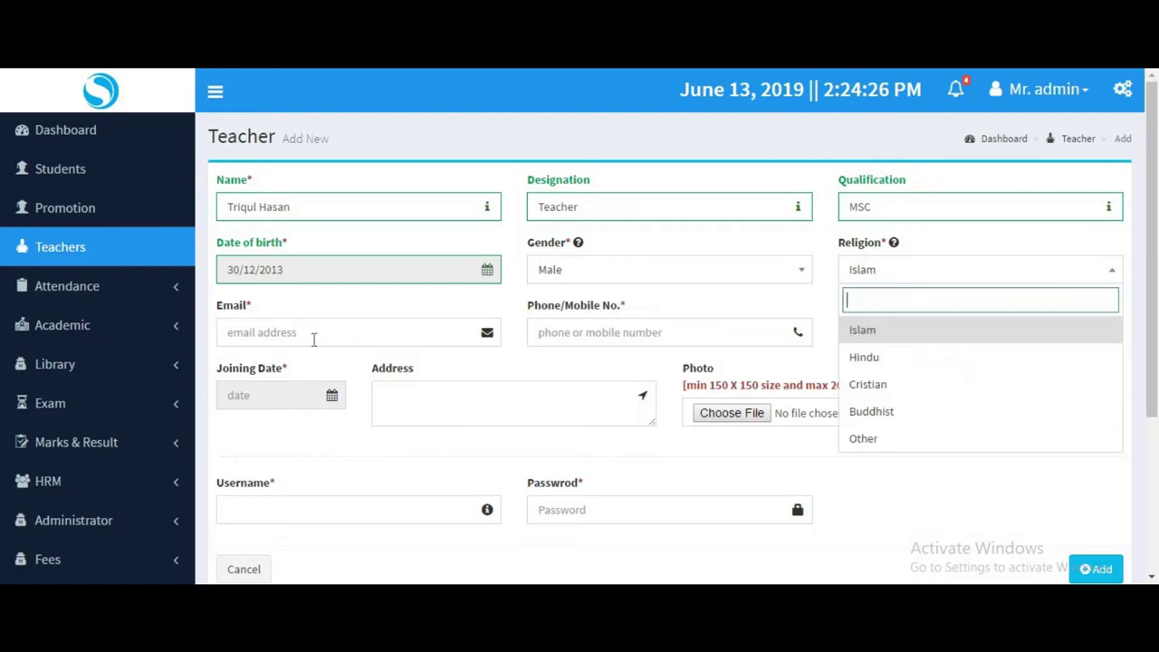
Fill in the teacher's e-mail, phone number and ID card number.
left_click(314, 338)
left_click(296, 377)
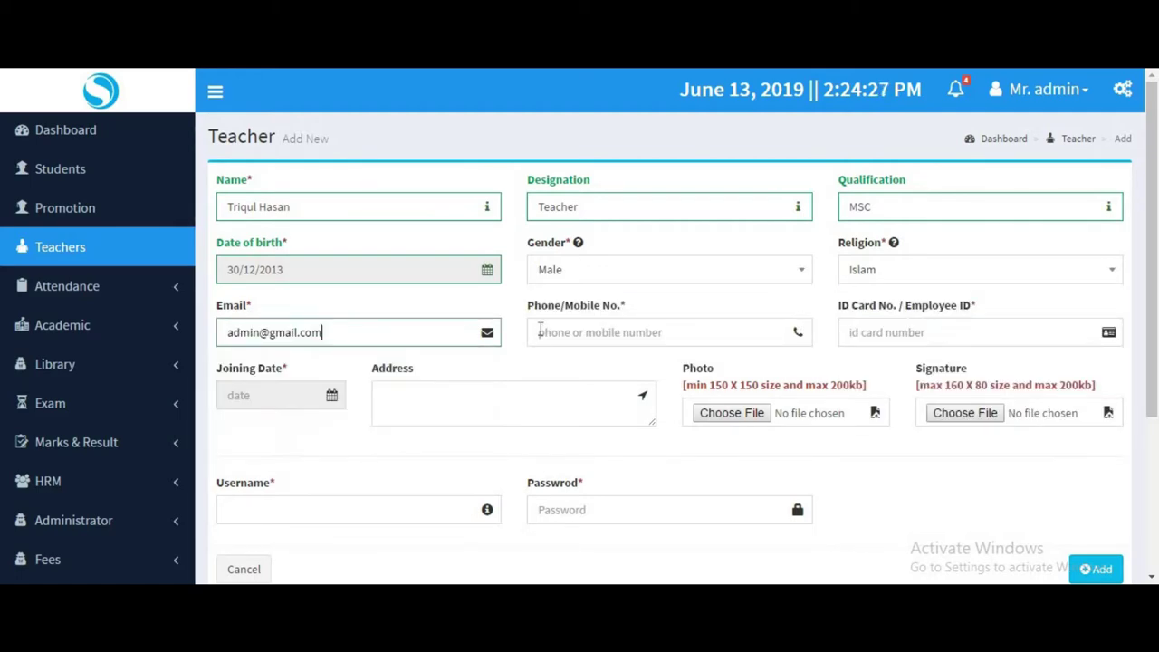
left_click(583, 333)
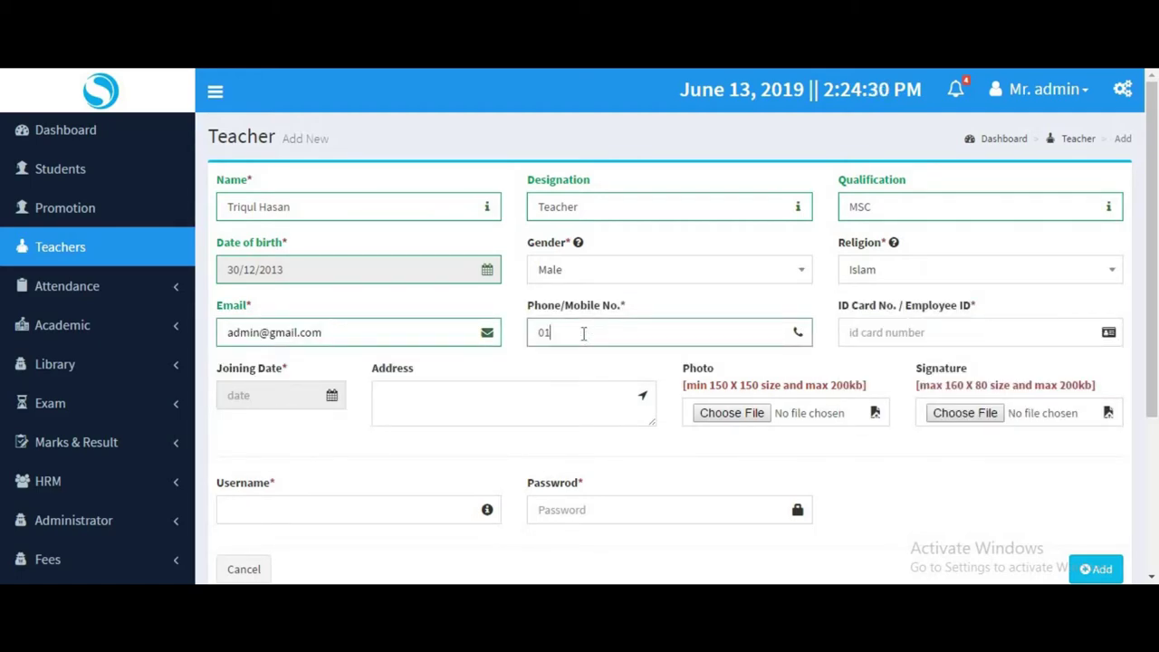
left_click(892, 326)
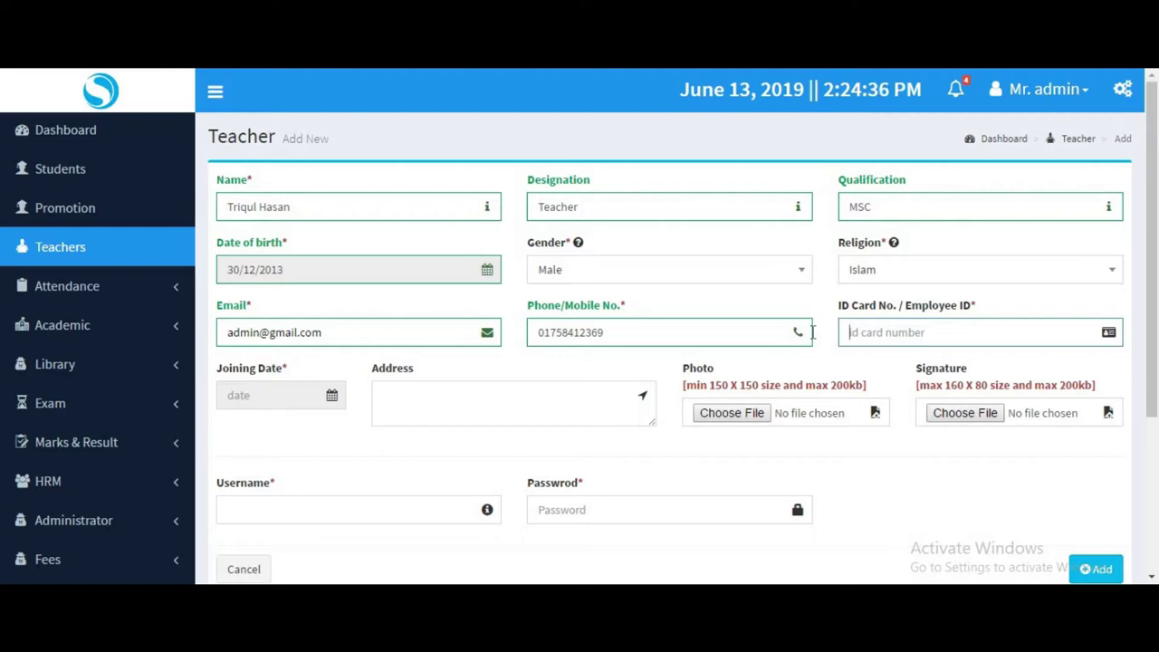
type("1001")
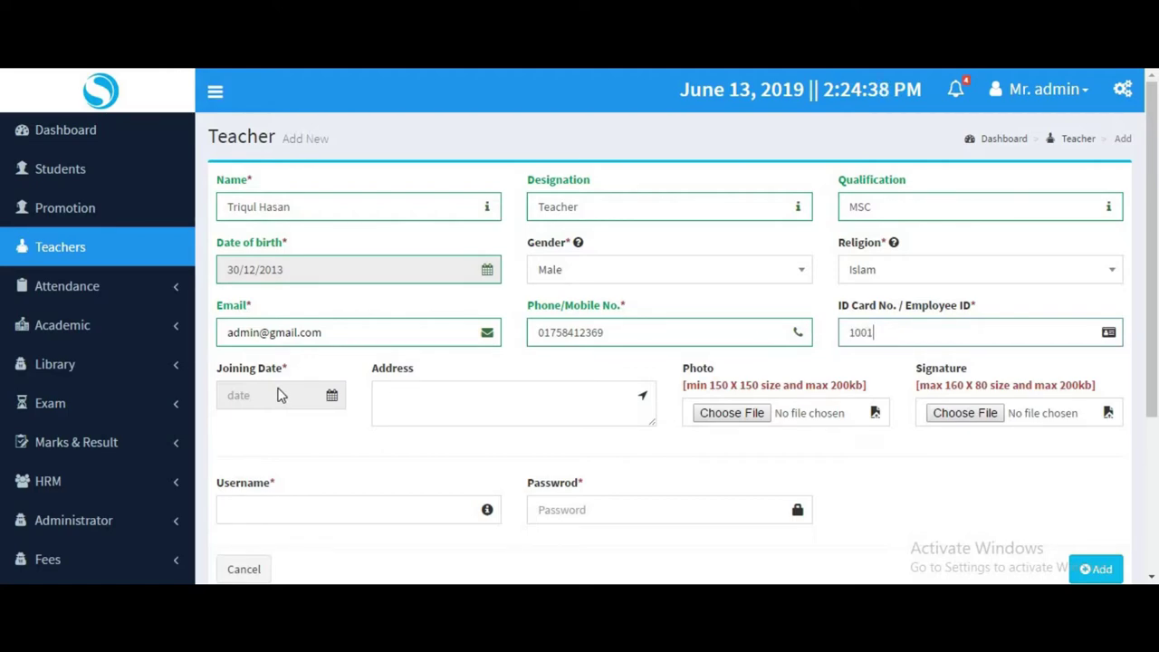
Set the joining date to 12/06/2019.
left_click(279, 395)
left_click(307, 297)
left_click(311, 297)
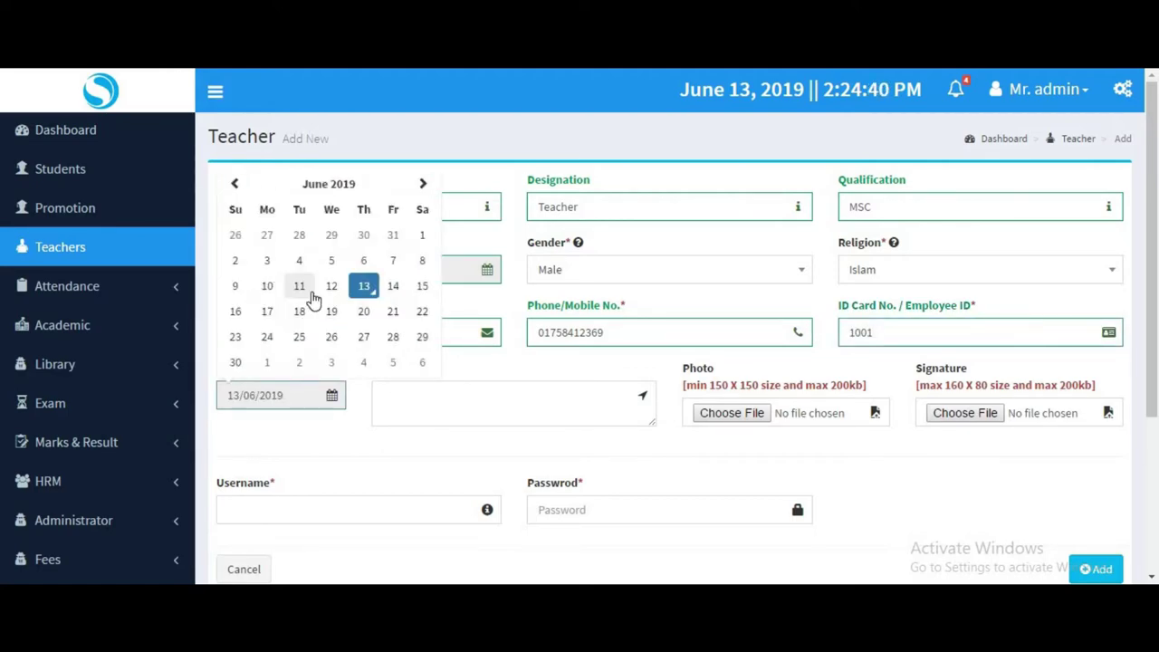
left_click(332, 287)
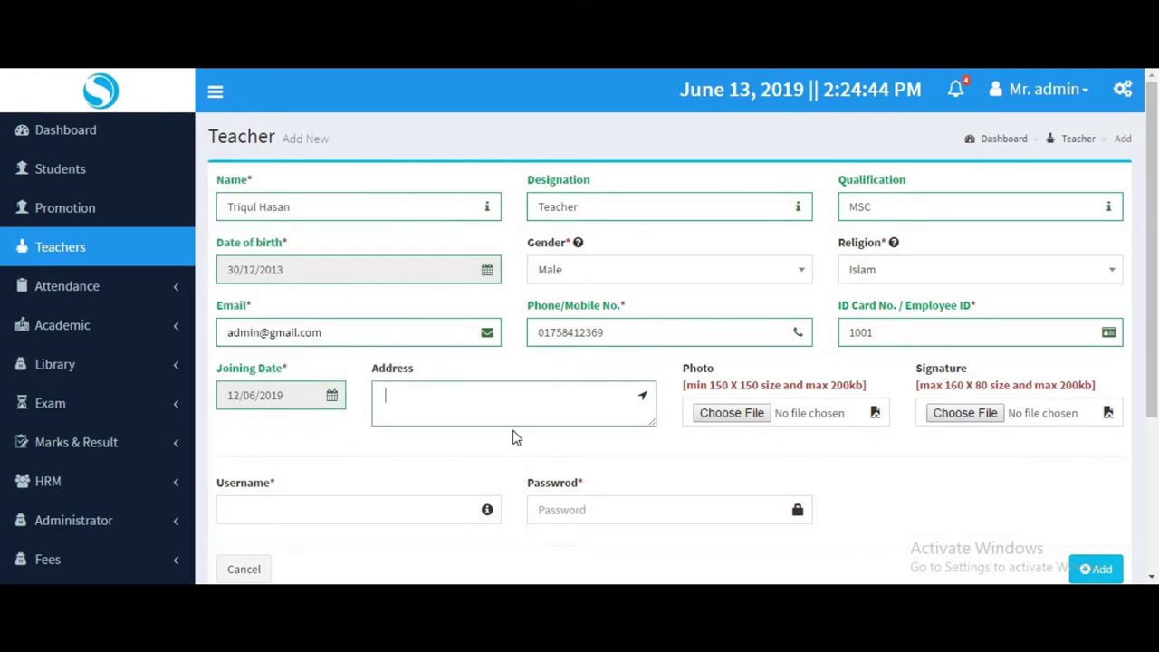
scroll(703, 414, "down", 3)
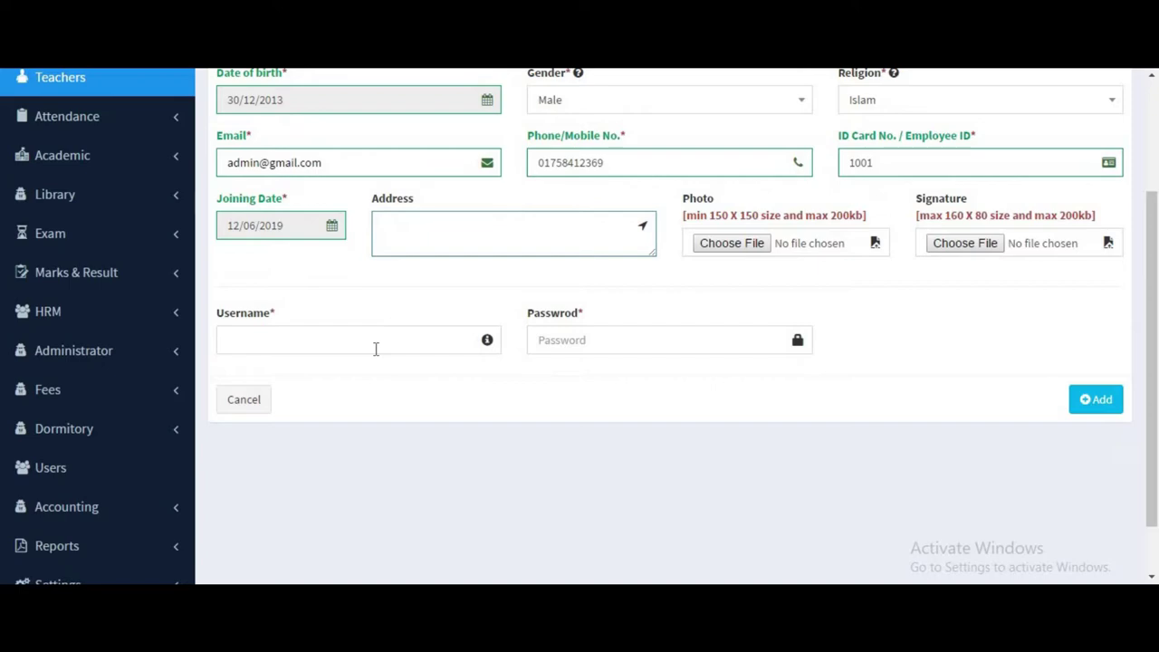
Enter the teacher's login username and password.
left_click(376, 348)
type("tariq")
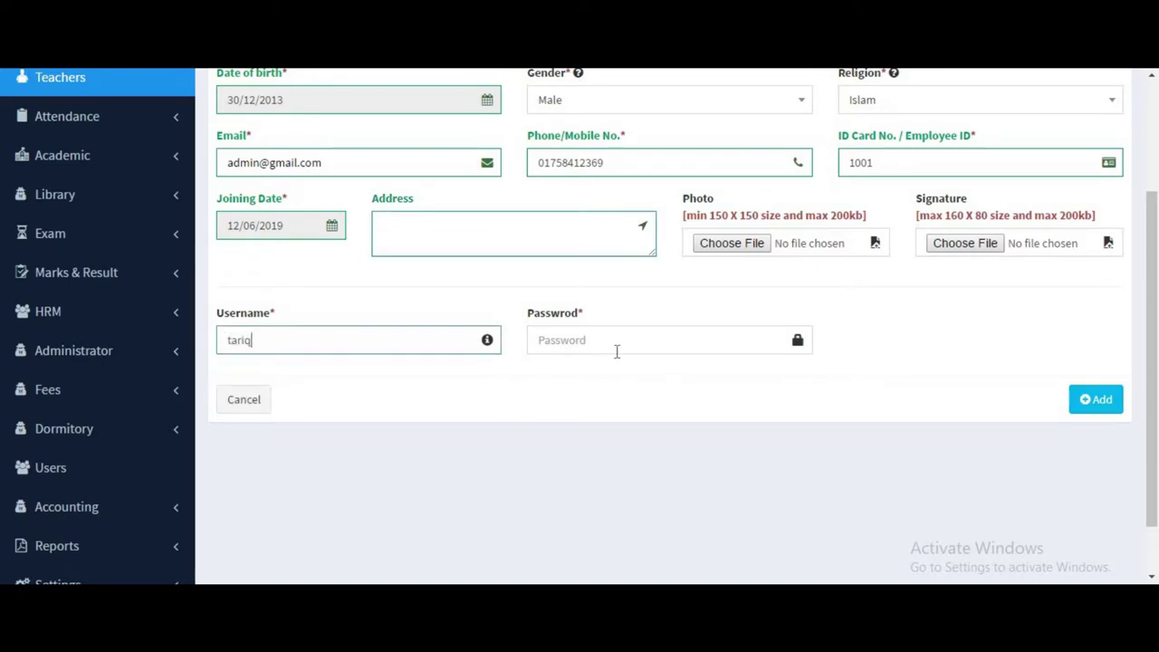
left_click(616, 351)
type("1")
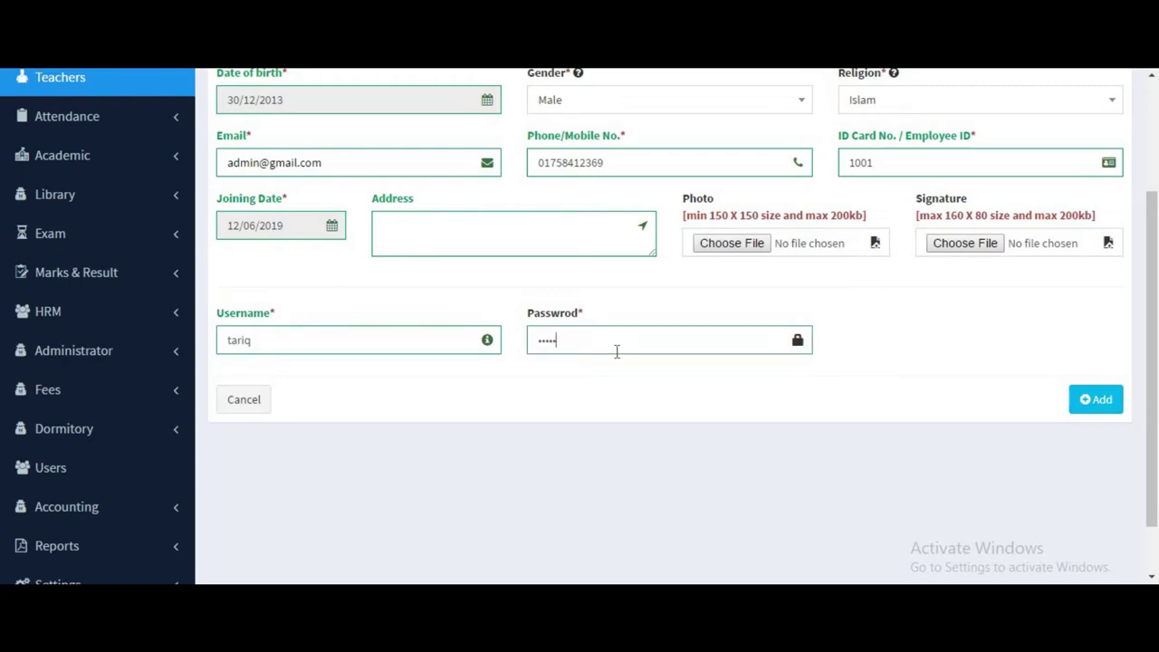
scroll(929, 364, "down", 2)
scroll(742, 377, "up", 3)
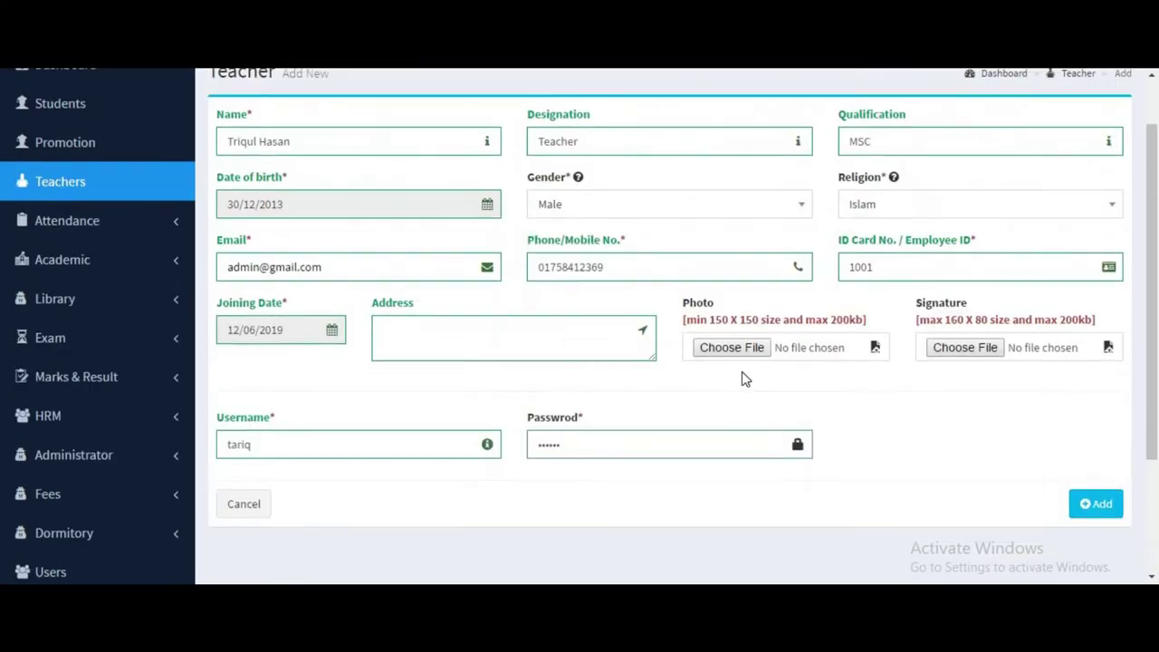
scroll(742, 378, "down", 3)
scroll(754, 385, "up", 3)
scroll(753, 385, "down", 3)
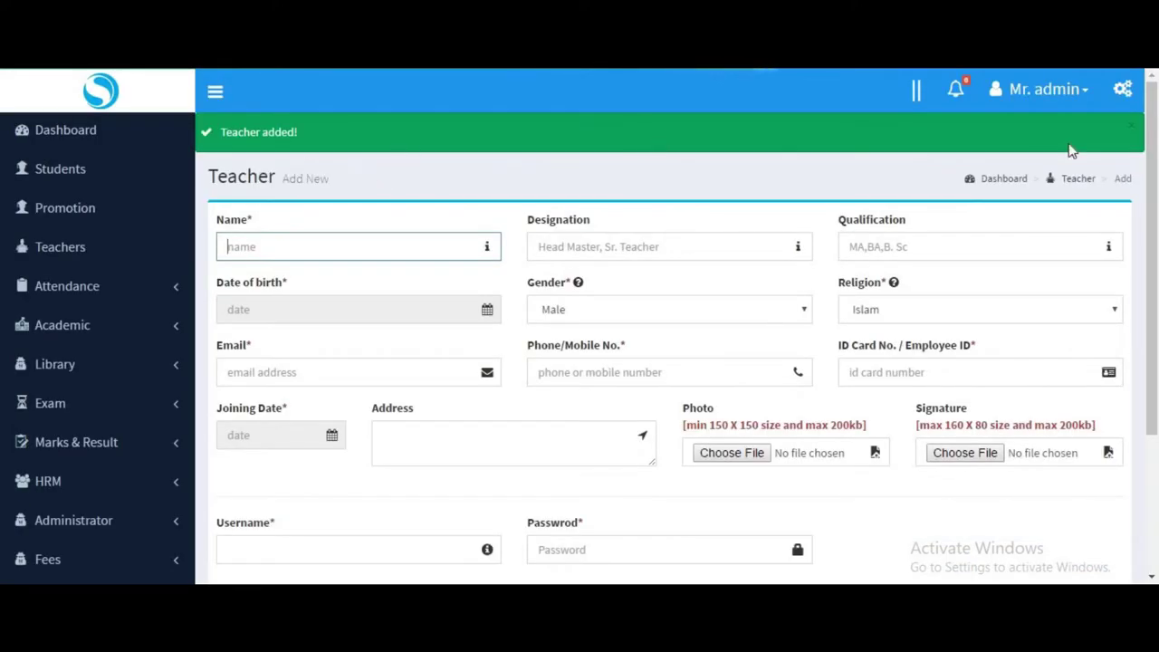
Dismiss the confirmation and open the new teacher's profile.
left_click(1132, 130)
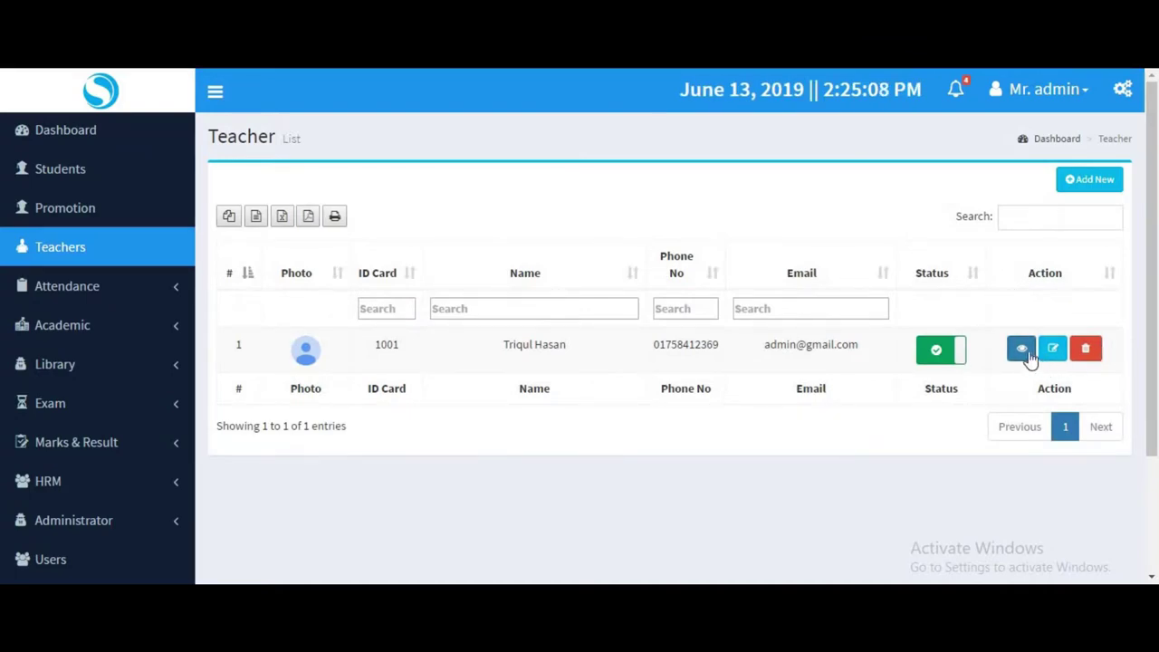
left_click(1022, 352)
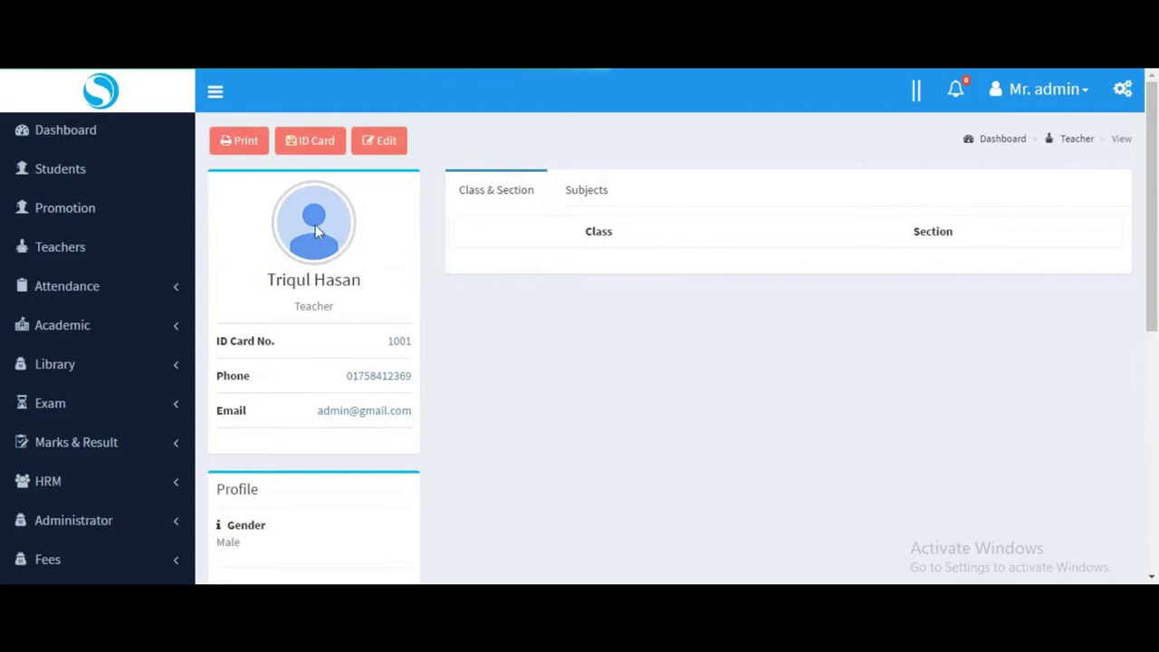
scroll(487, 355, "down", 5)
scroll(487, 355, "up", 4)
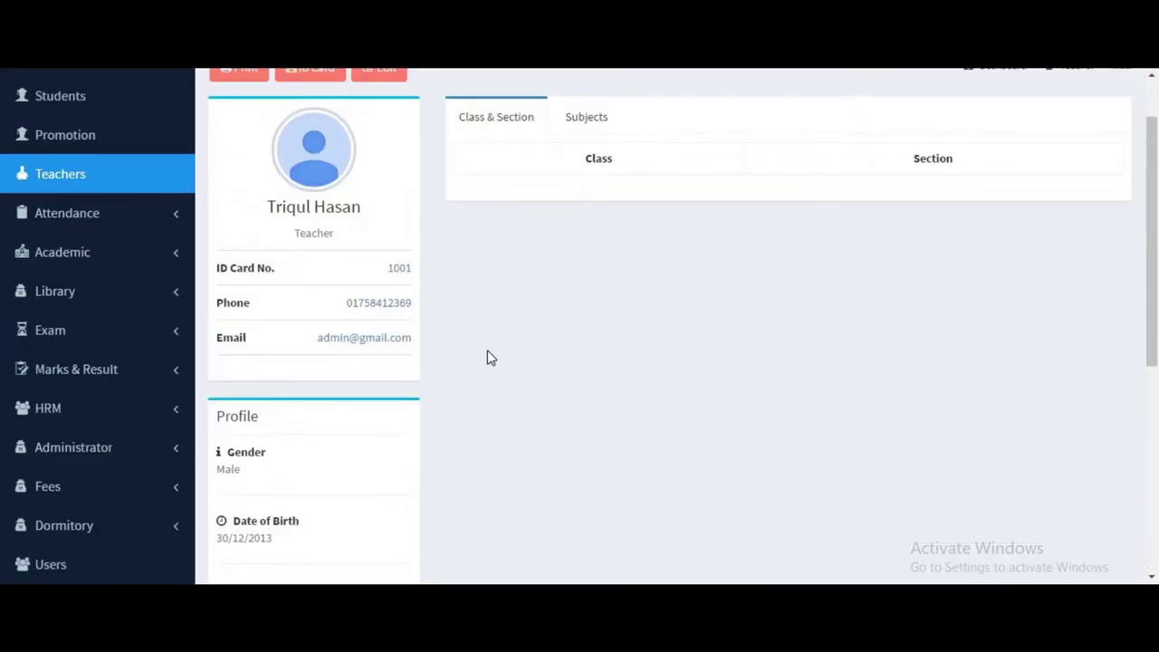
scroll(487, 358, "up", 1)
Preview and cancel a profile printout, then view the Subjects and Class & Section tabs.
left_click(243, 147)
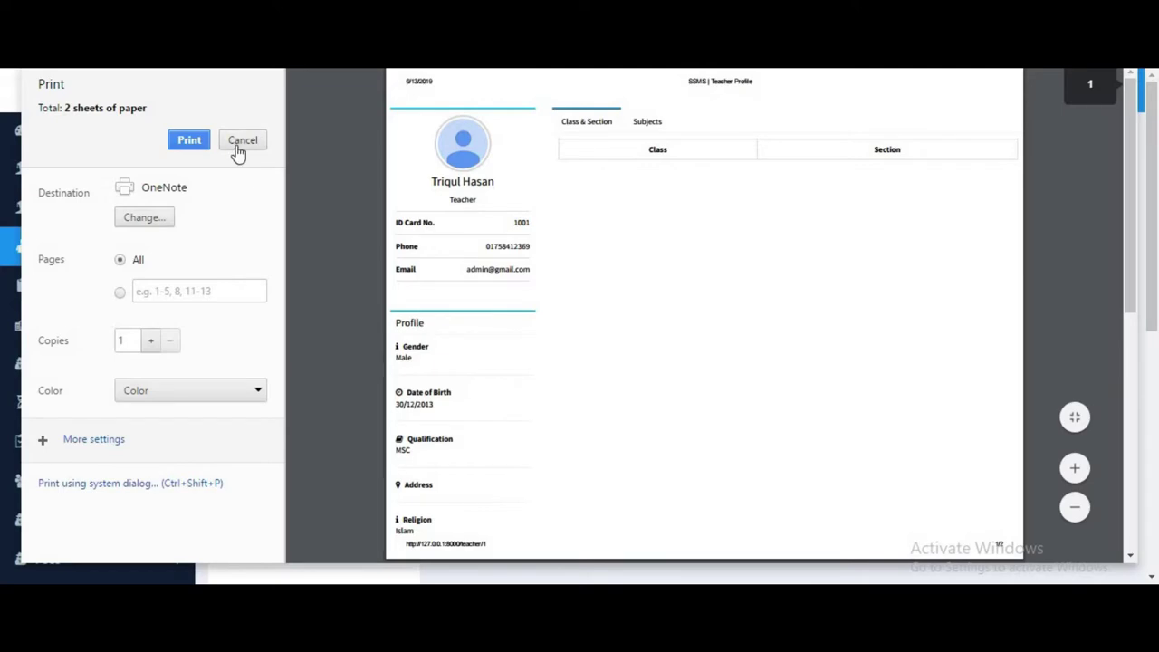
left_click(240, 143)
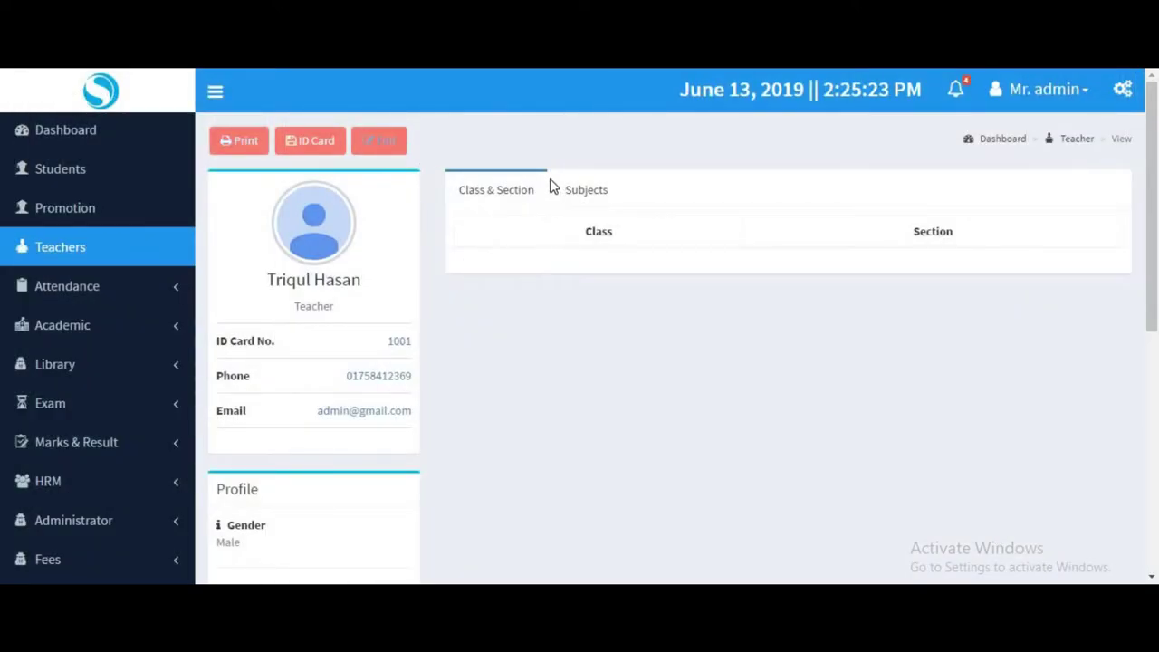
scroll(777, 340, "down", 3)
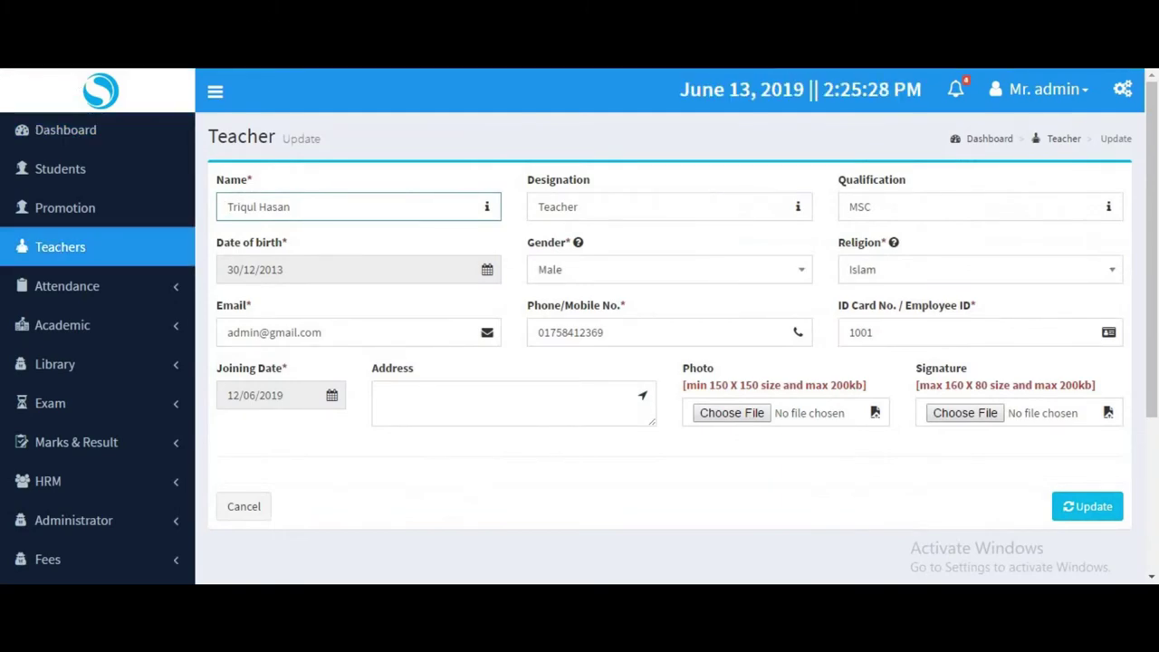
key("alt+Left")
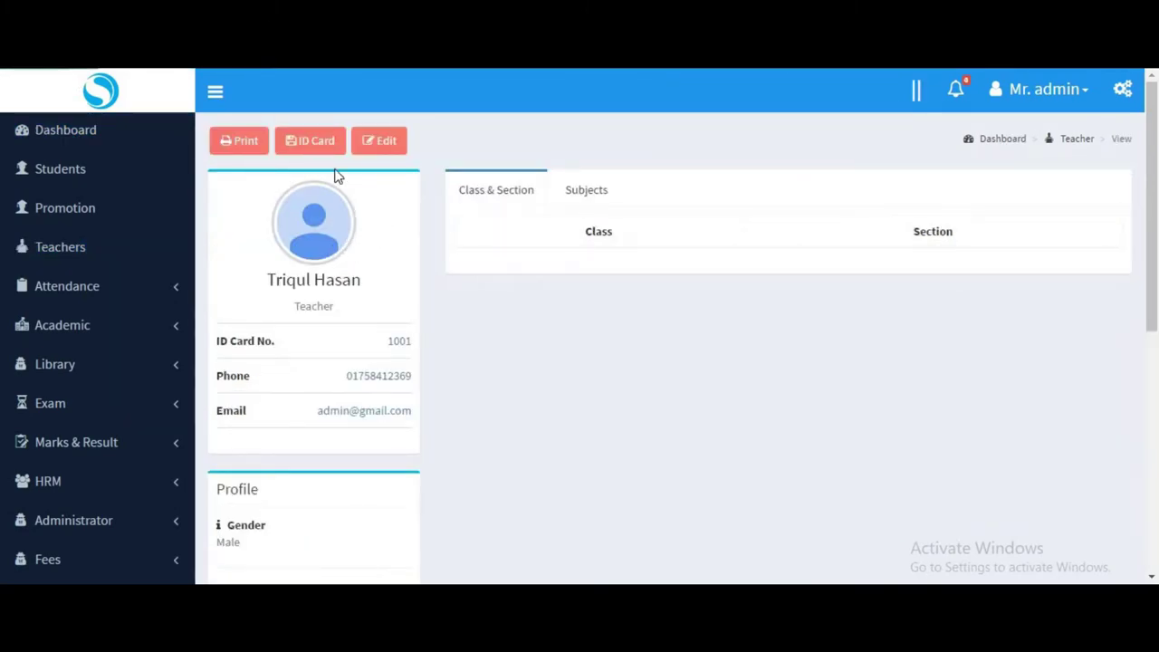
left_click(592, 195)
left_click(489, 185)
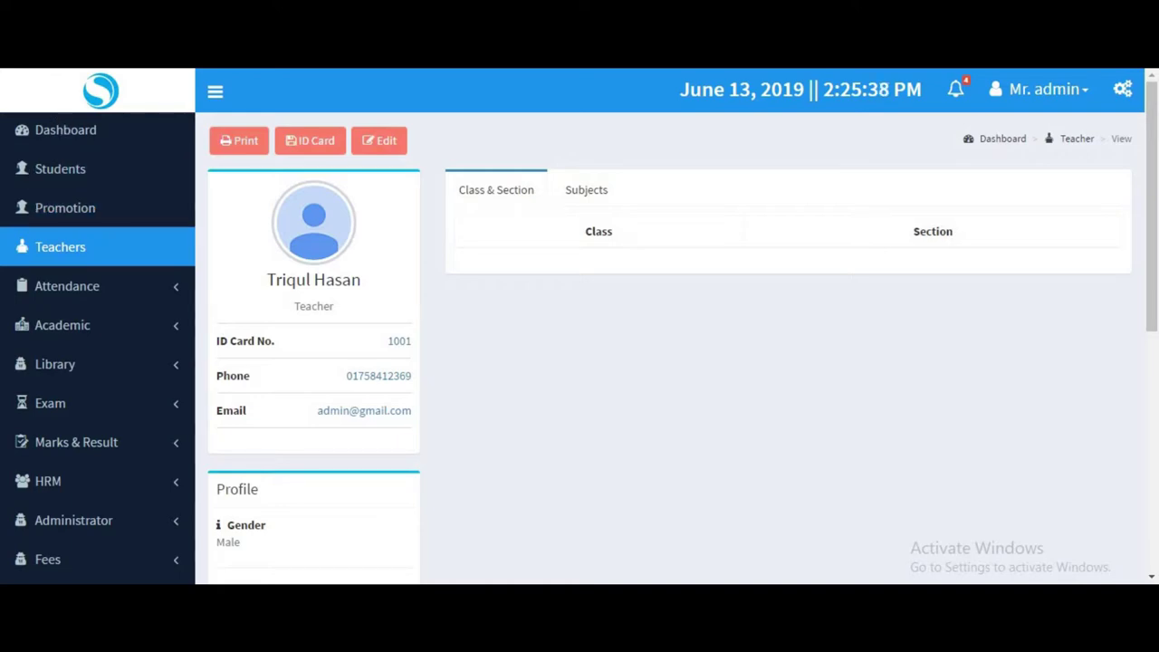
left_click(78, 326)
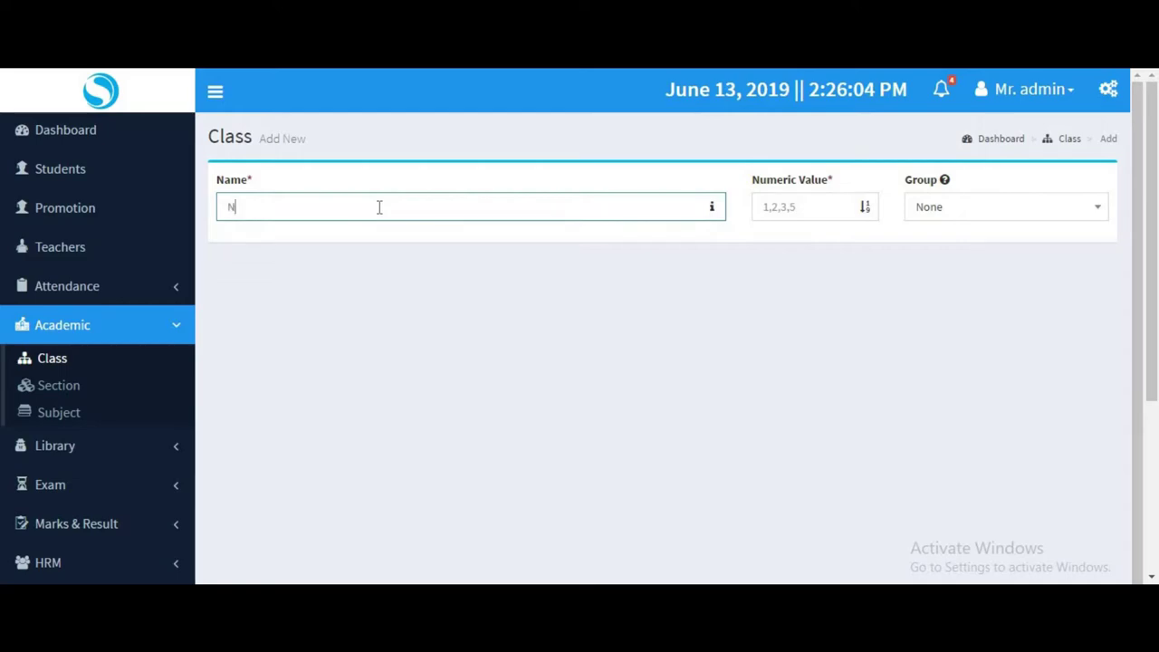
Add class Nine with numeric value 100, group None and order sequence 12.
type("e")
left_click(767, 207)
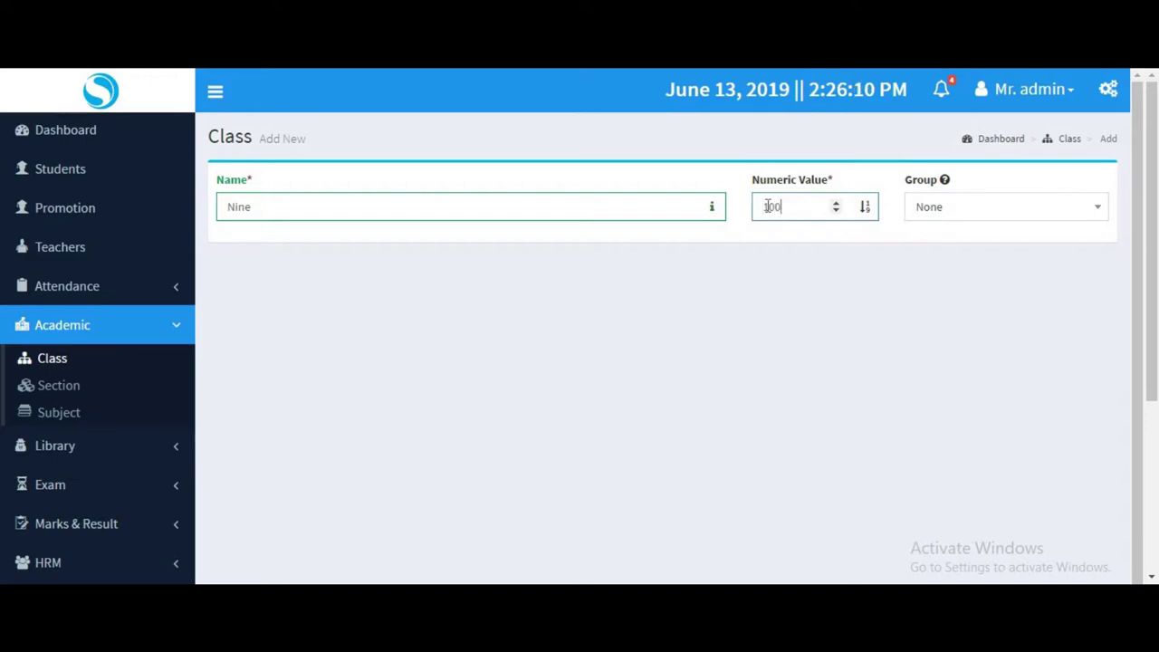
left_click(986, 210)
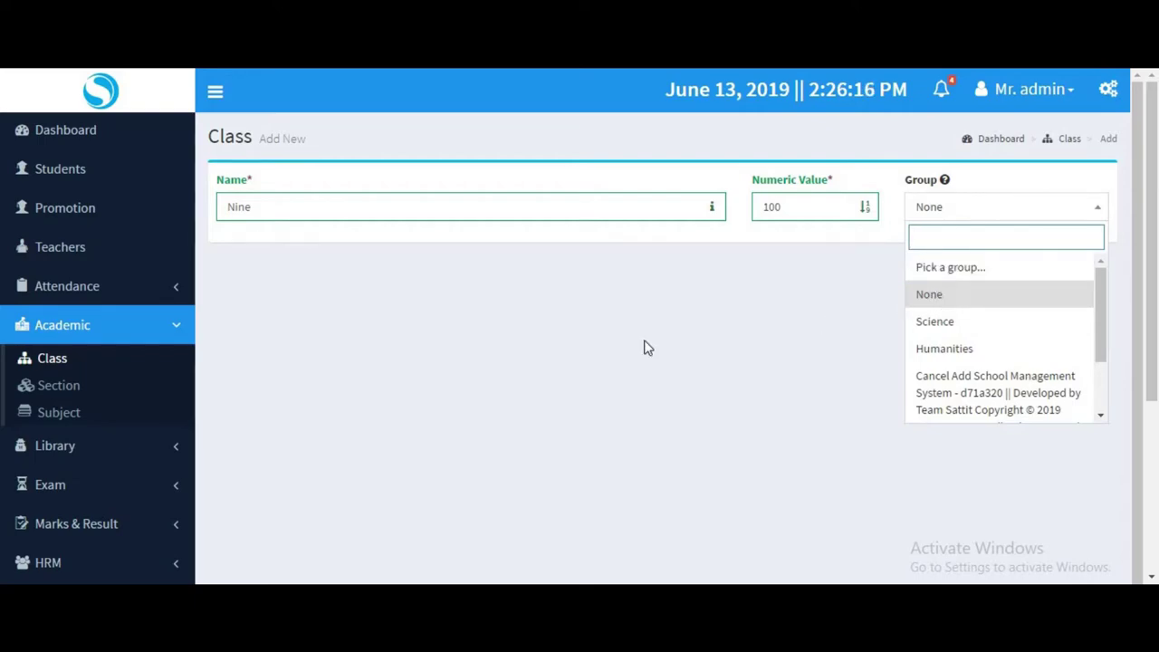
left_click(936, 288)
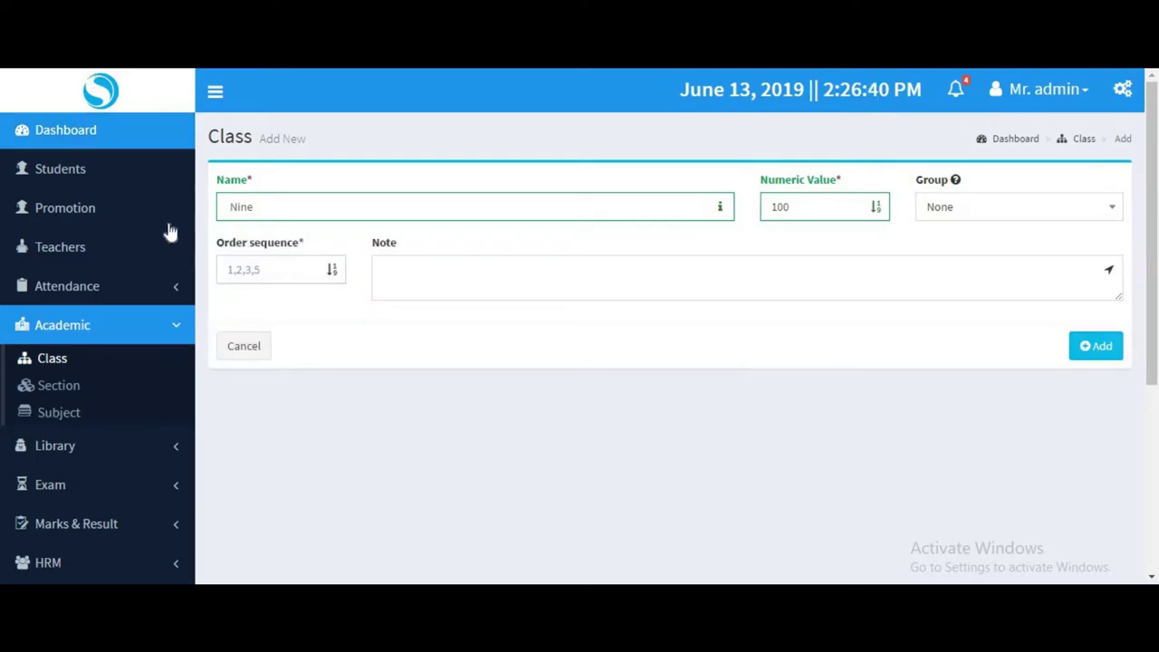
left_click(239, 267)
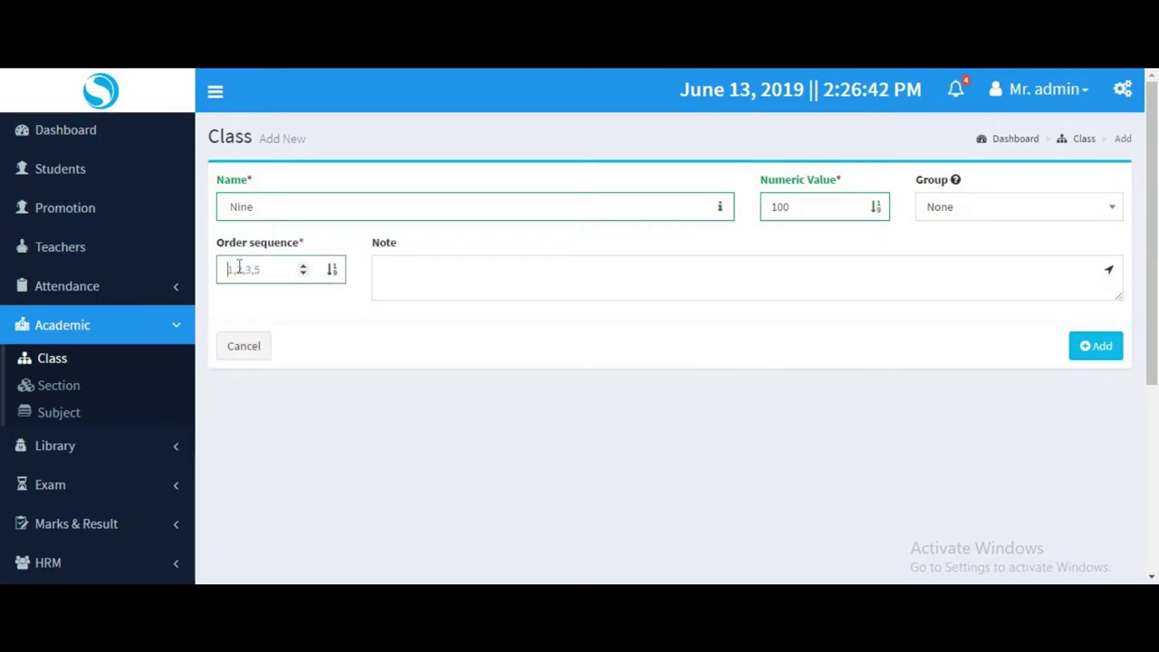
type("12")
left_click(390, 283)
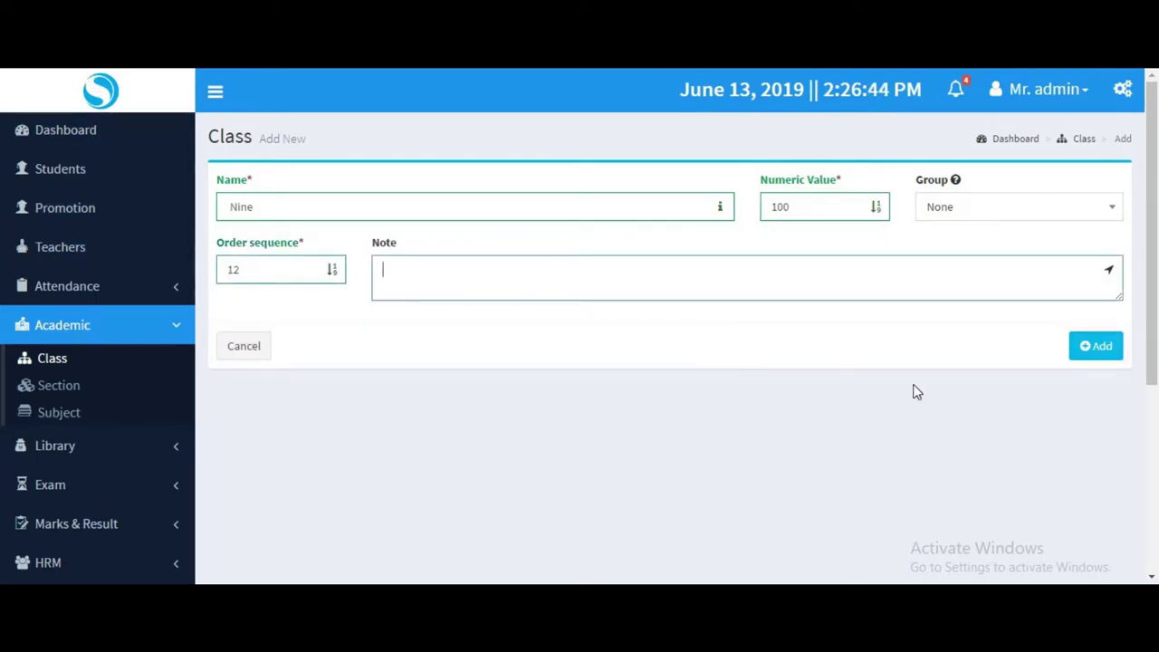
left_click(1098, 353)
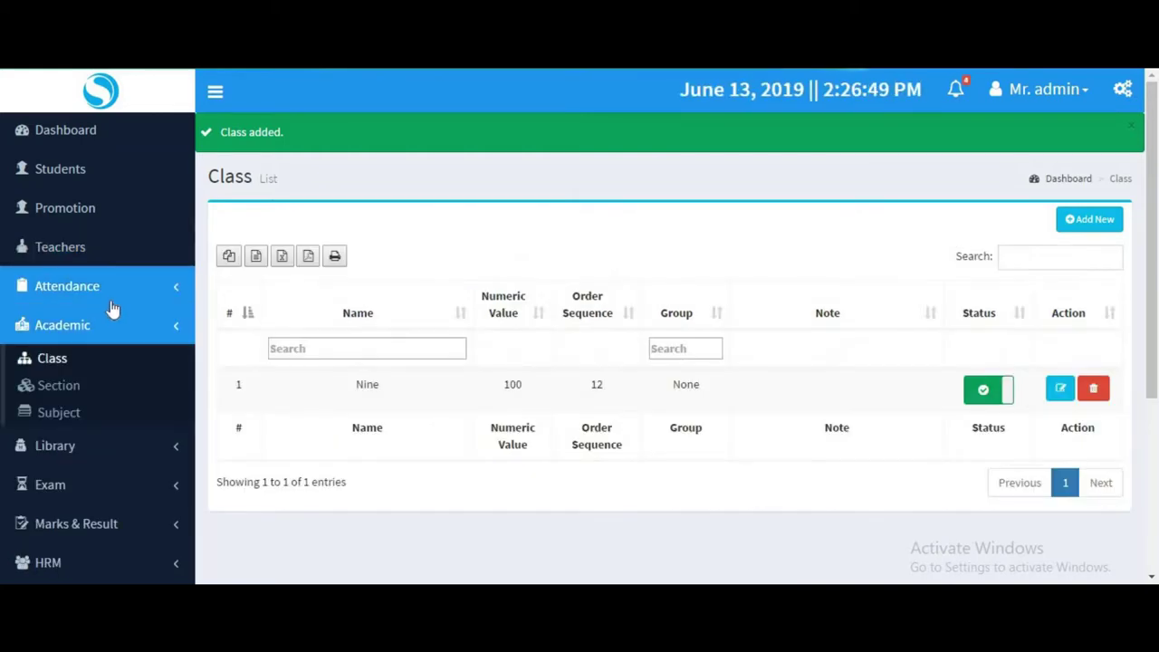
Toggle class Nine's status off and back on, then open Nine for editing.
left_click(56, 360)
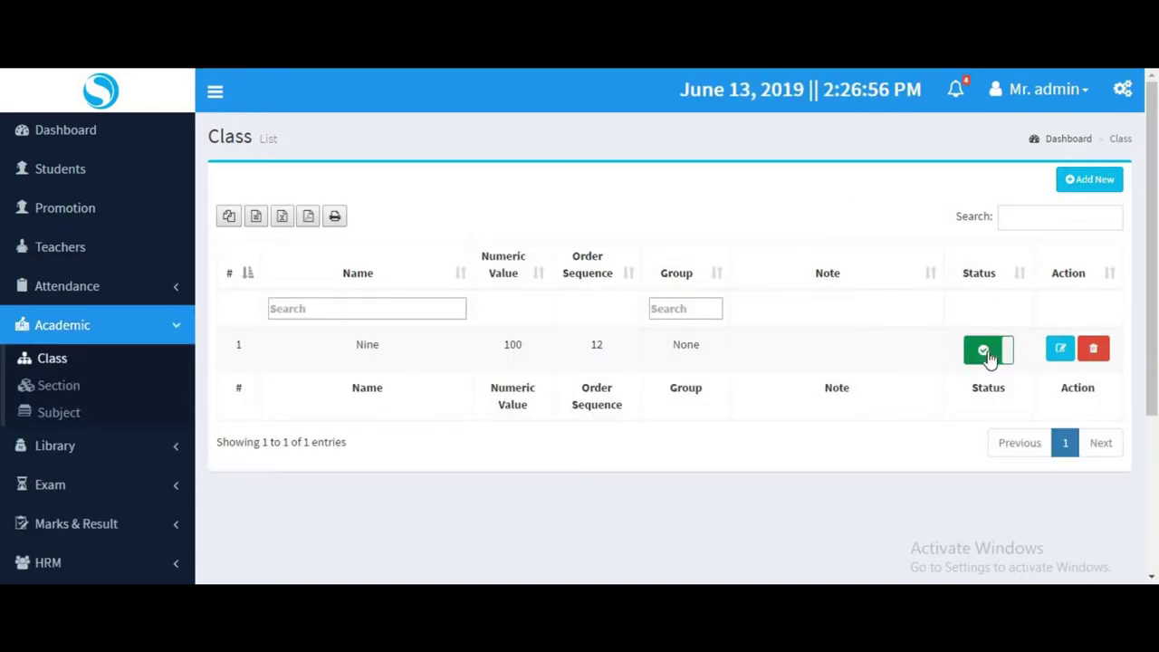
left_click(987, 356)
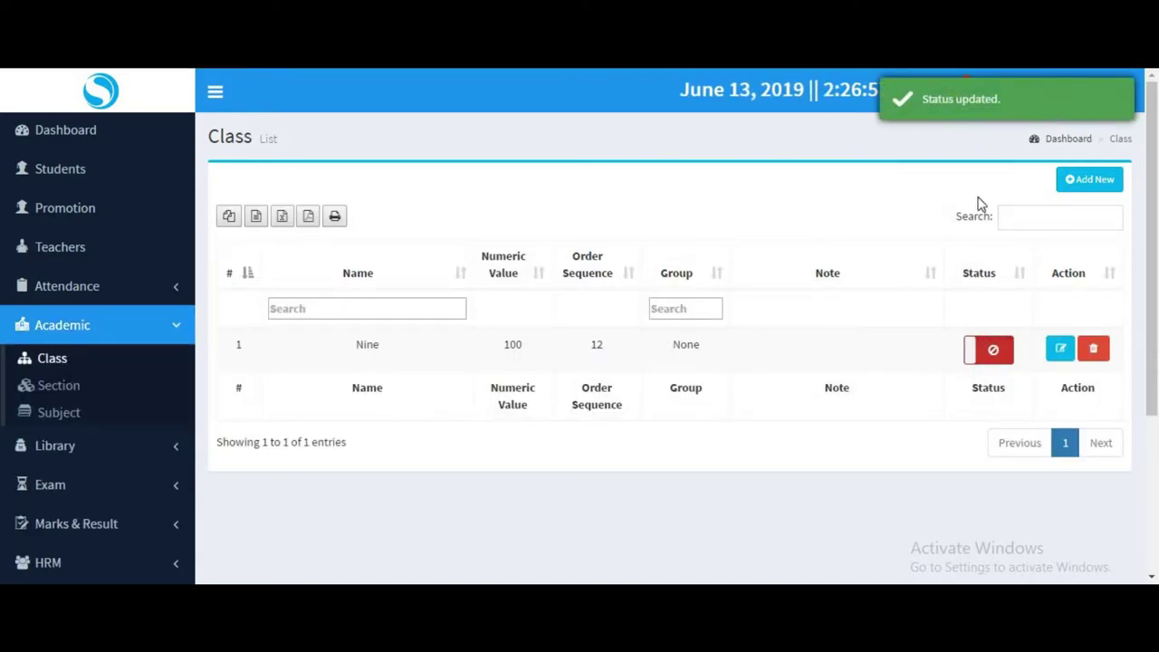
left_click(985, 353)
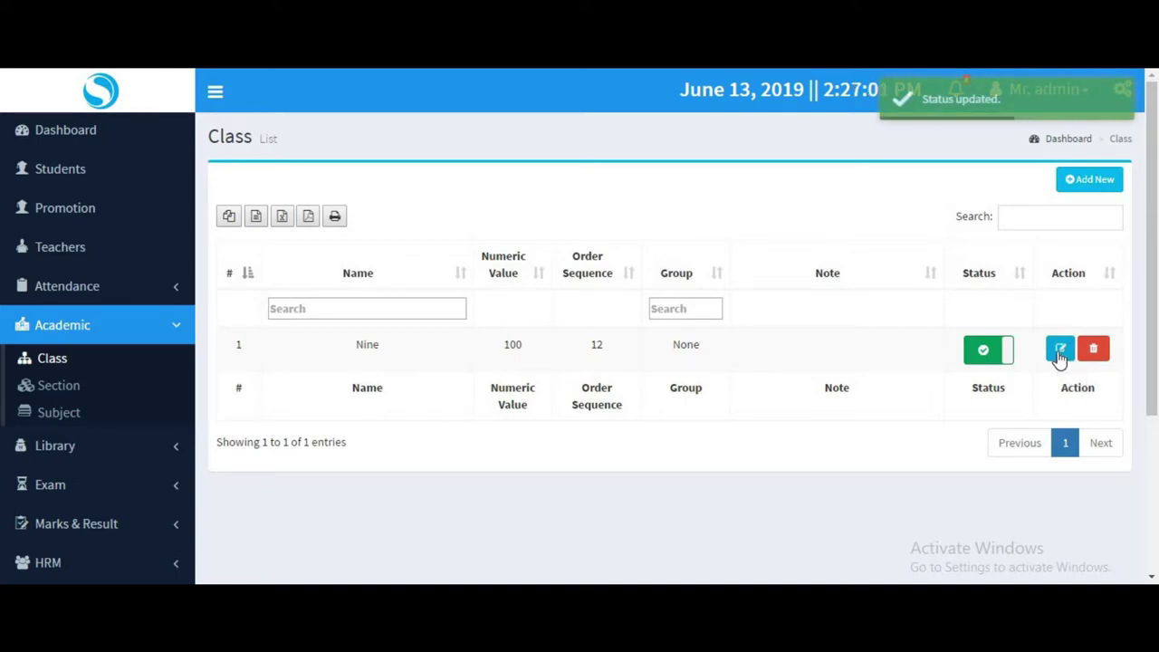
left_click(1059, 351)
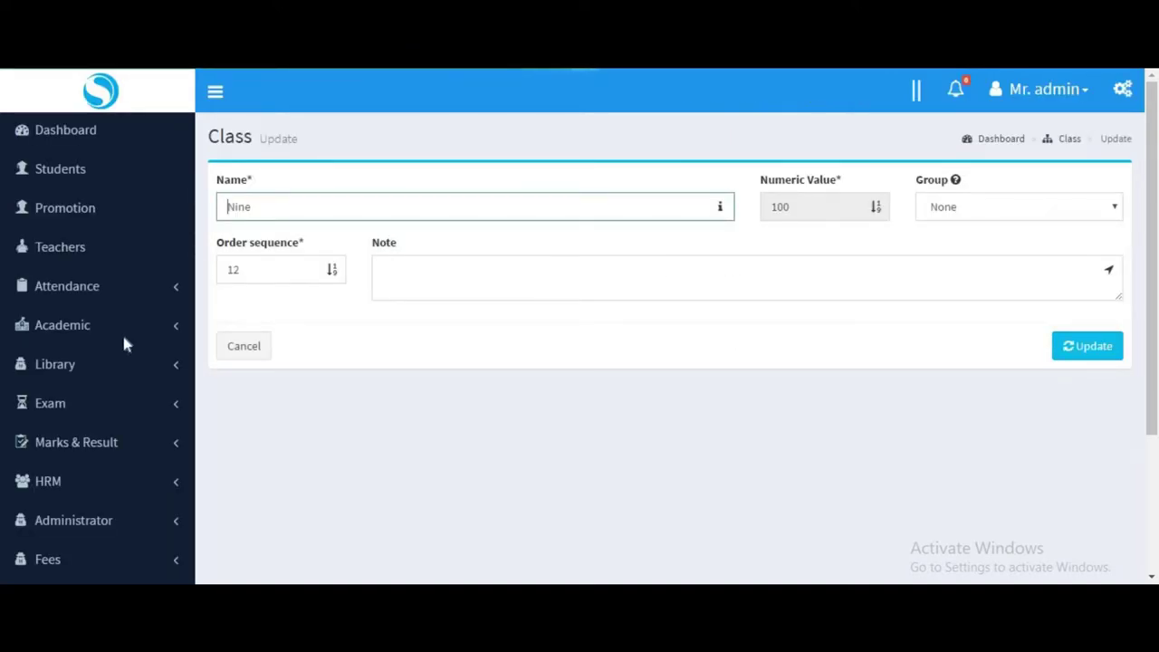
Expand Academic in the sidebar and go to the class sections page.
left_click(36, 370)
scroll(37, 369, "down", 2)
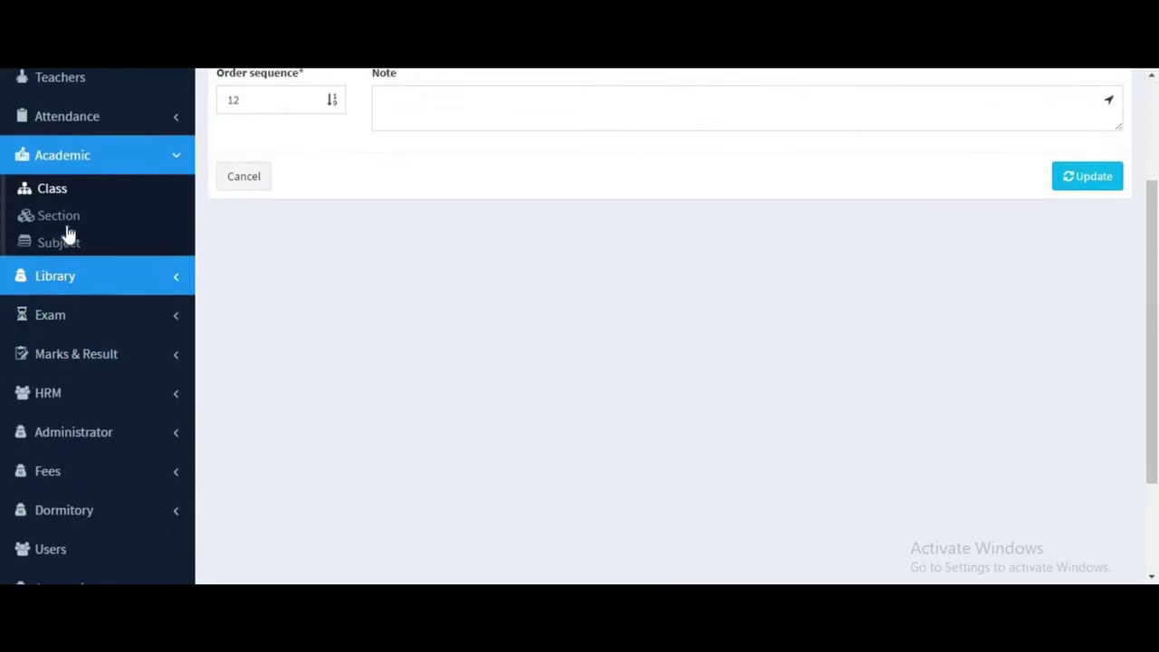
left_click(68, 221)
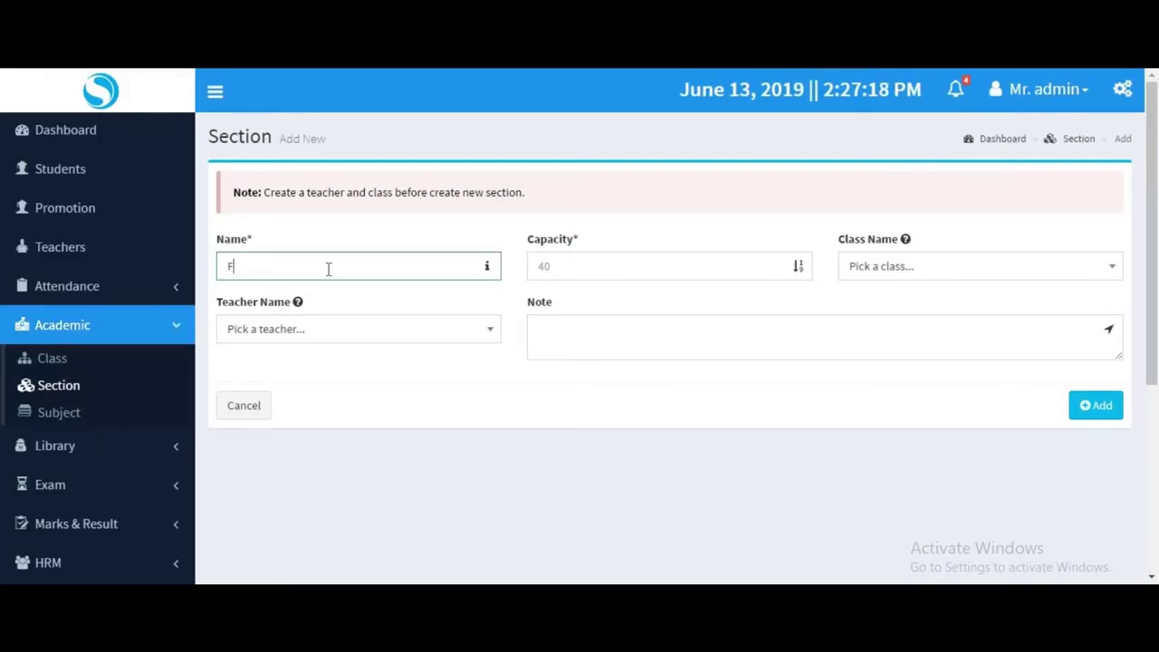
Create section First with capacity 50 for class Nine, assigning its teacher.
type("irst")
left_click(601, 263)
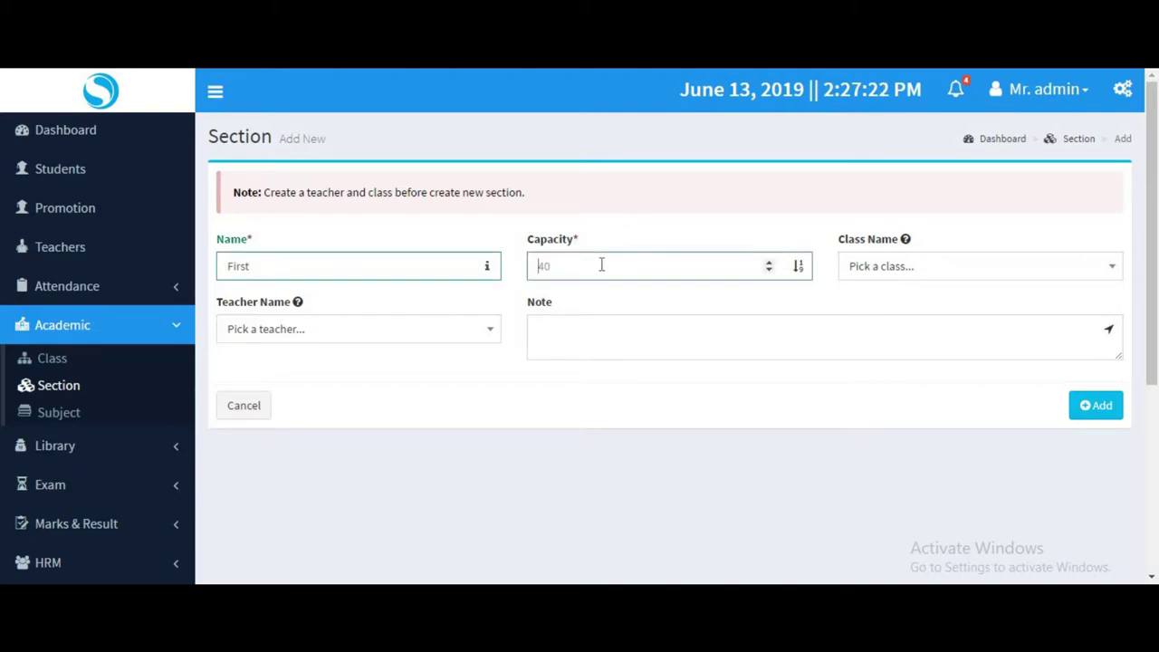
left_click(937, 265)
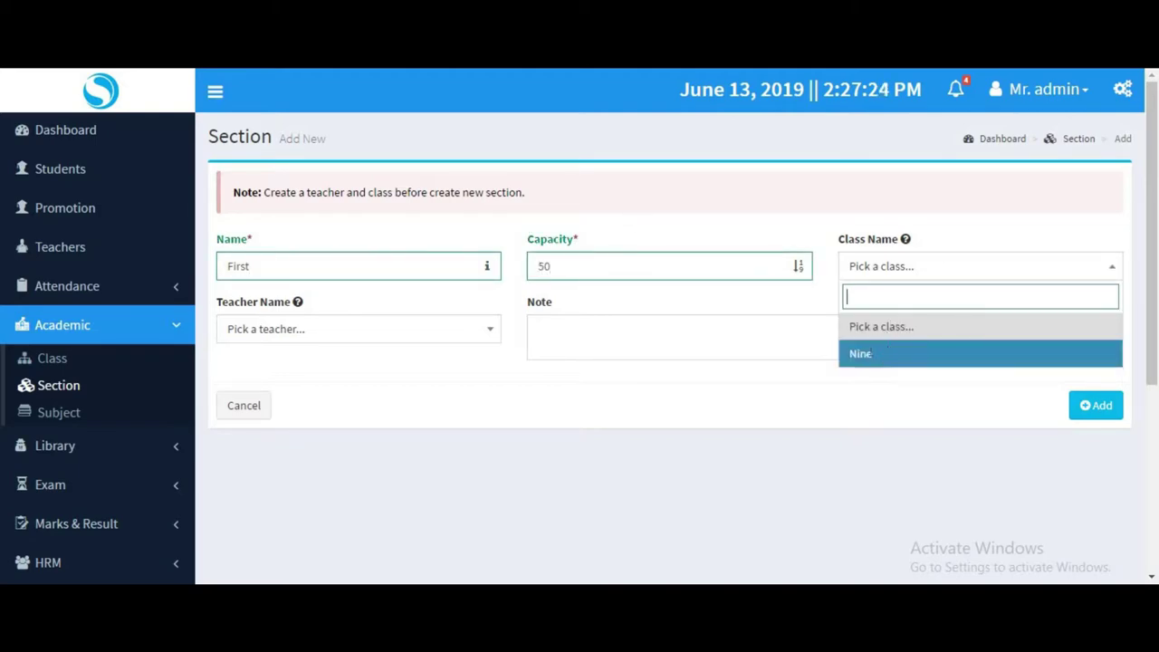
left_click(889, 352)
left_click(344, 328)
key("Return")
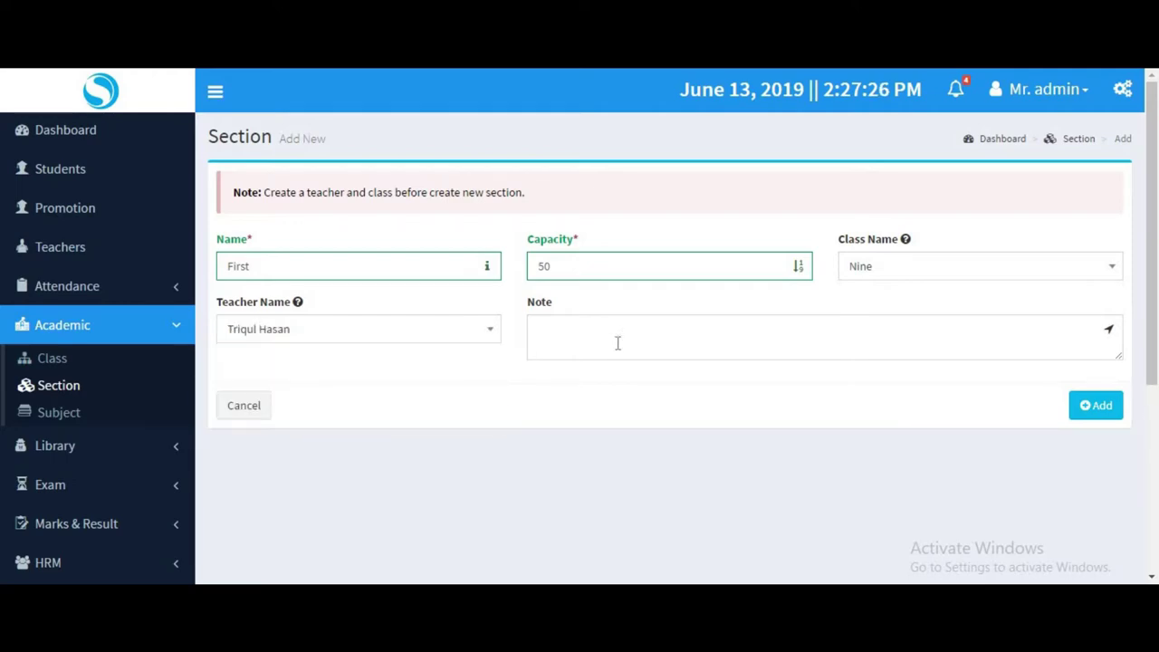
key("Tab")
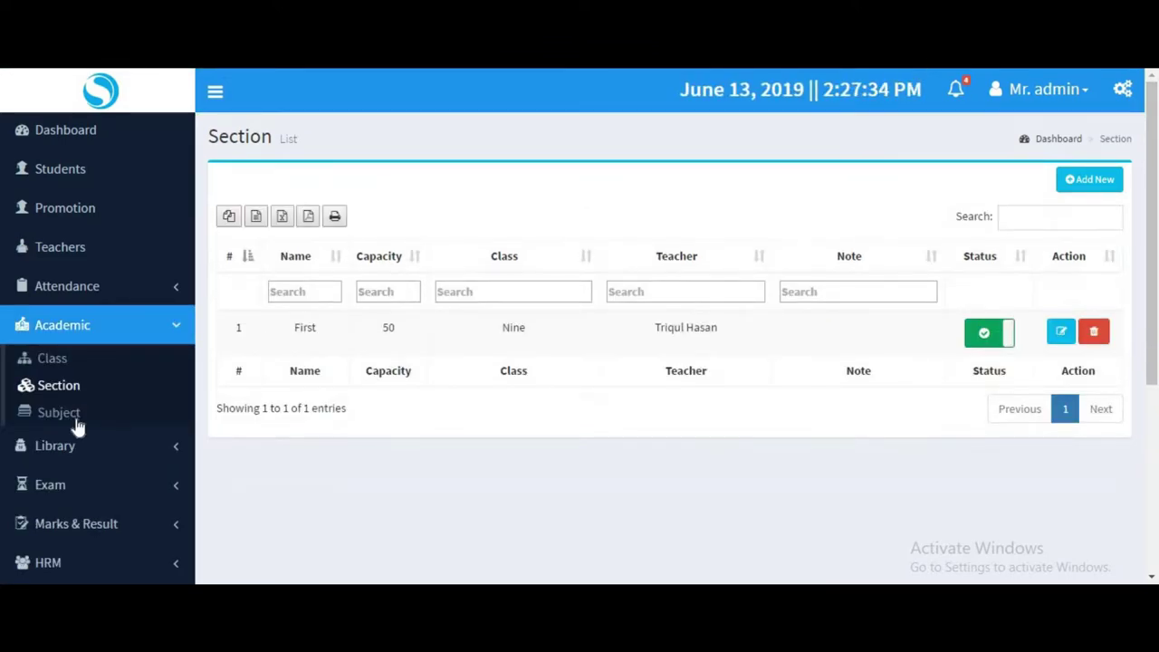
Add subject Bangla with code 101, type Core, for class Nine with its teacher.
left_click(74, 419)
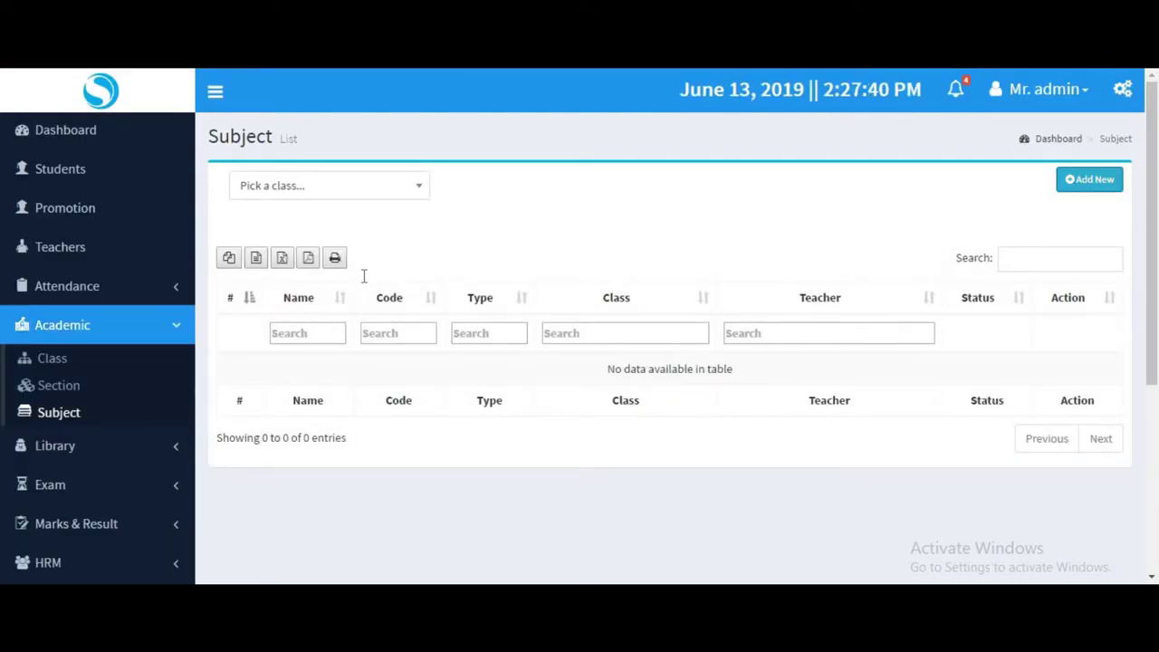
left_click(340, 258)
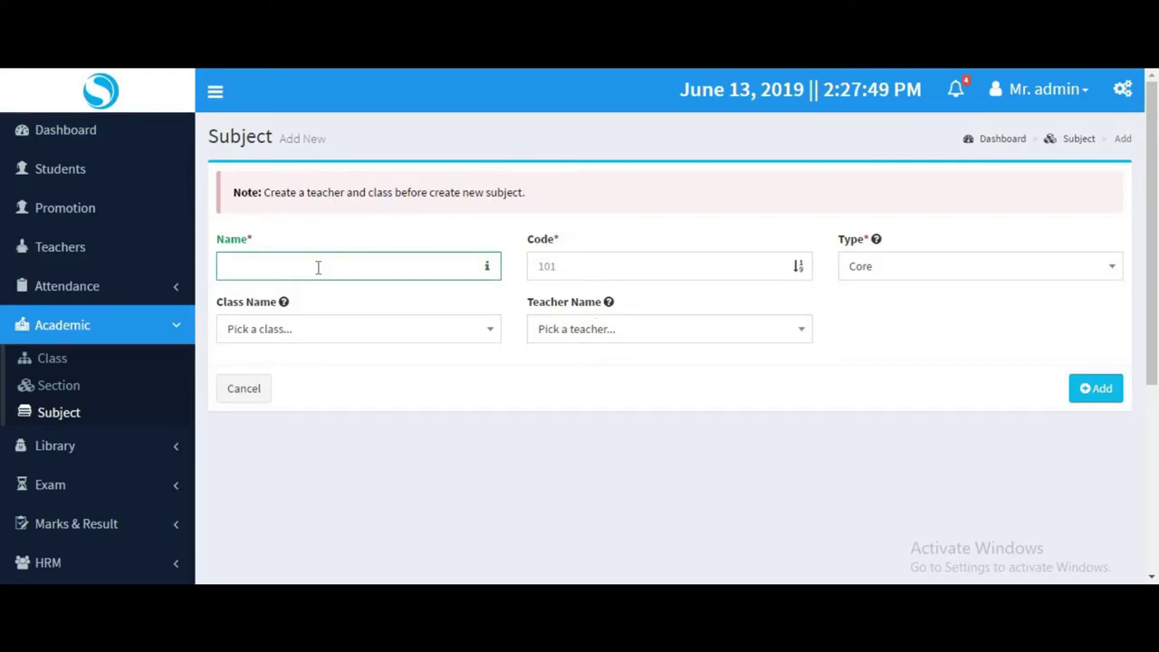
left_click(318, 266)
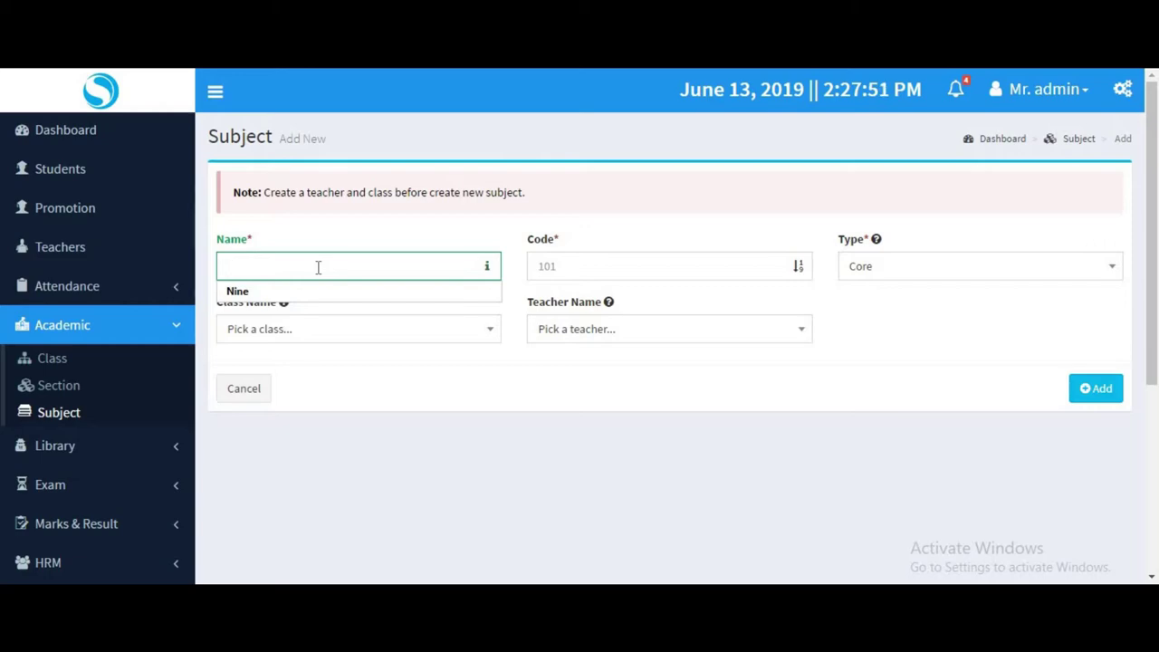
type("Bangla")
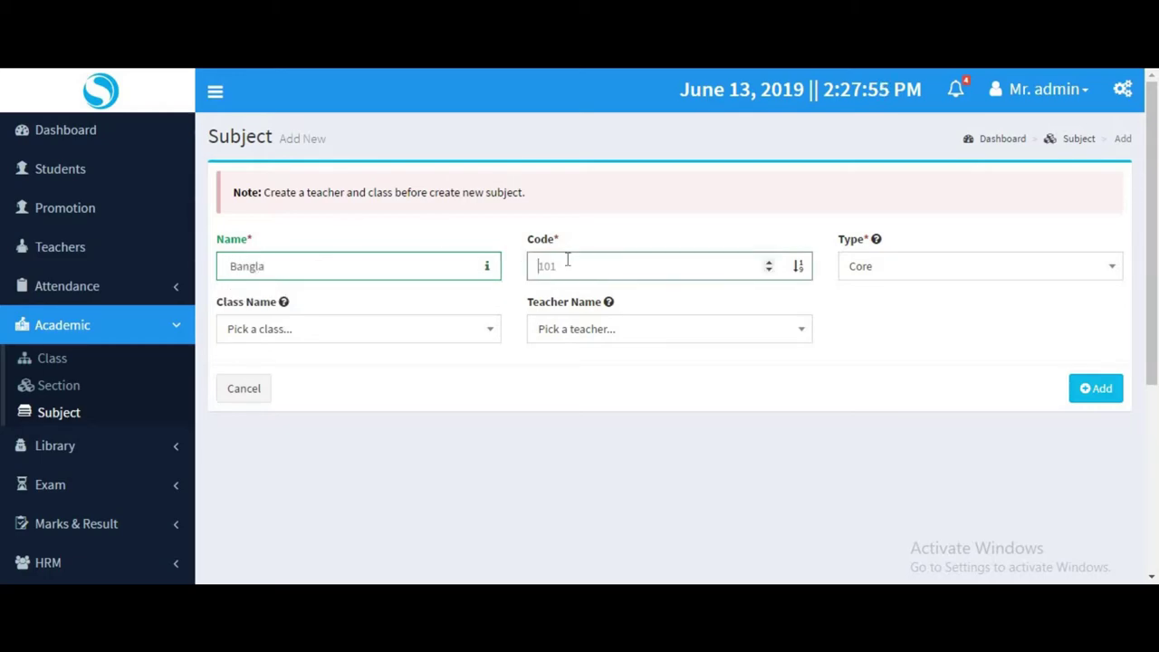
left_click(923, 272)
left_click(869, 326)
left_click(268, 333)
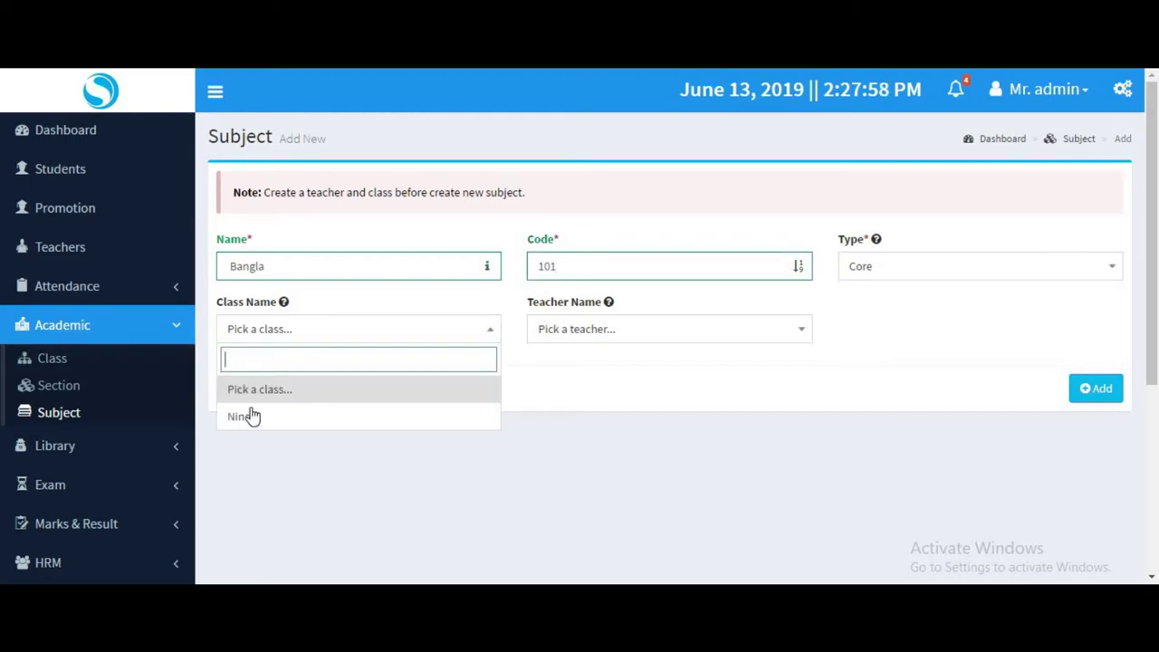
left_click(561, 333)
left_click(595, 433)
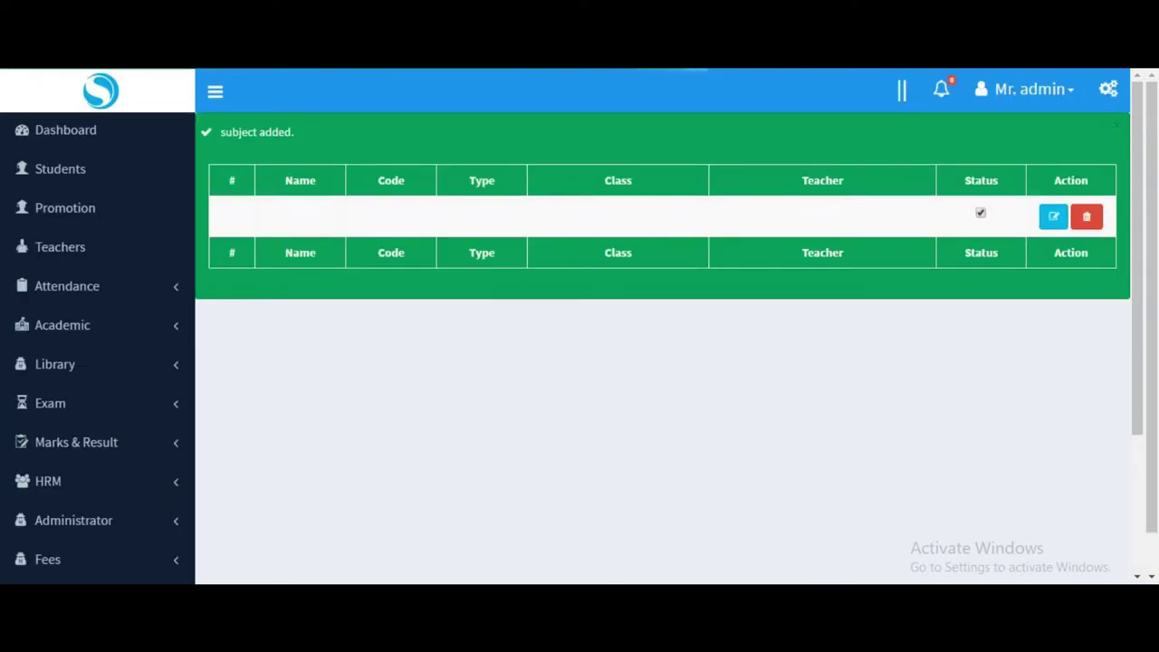
scroll(75, 349, "down", 1)
scroll(55, 366, "down", 1)
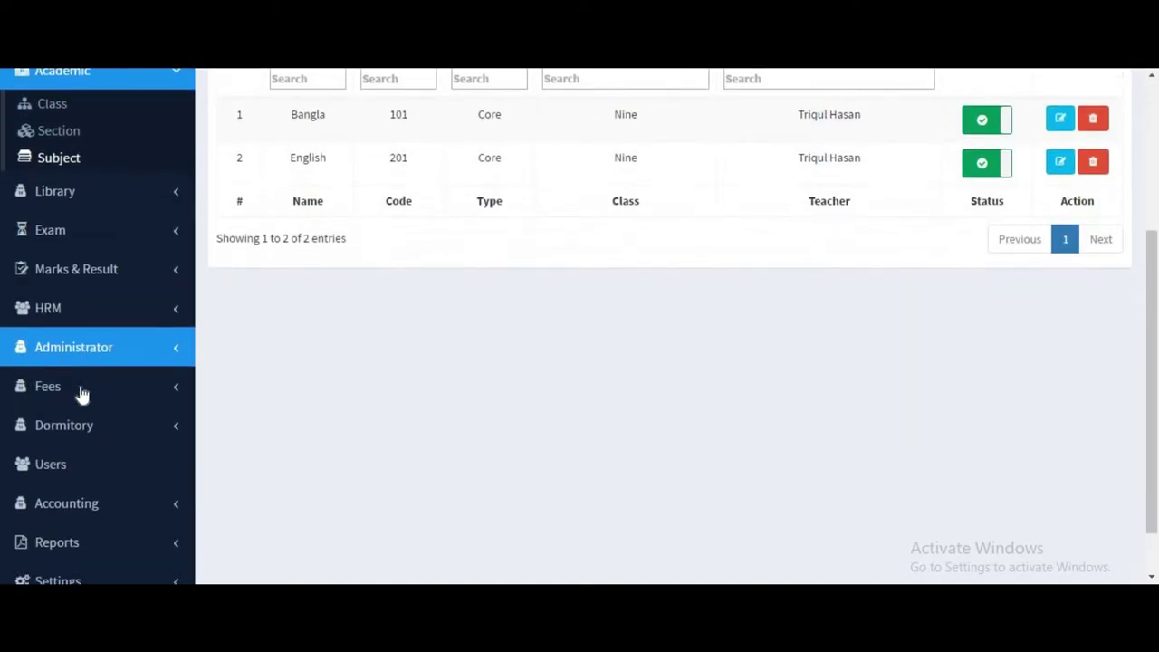
left_click(56, 402)
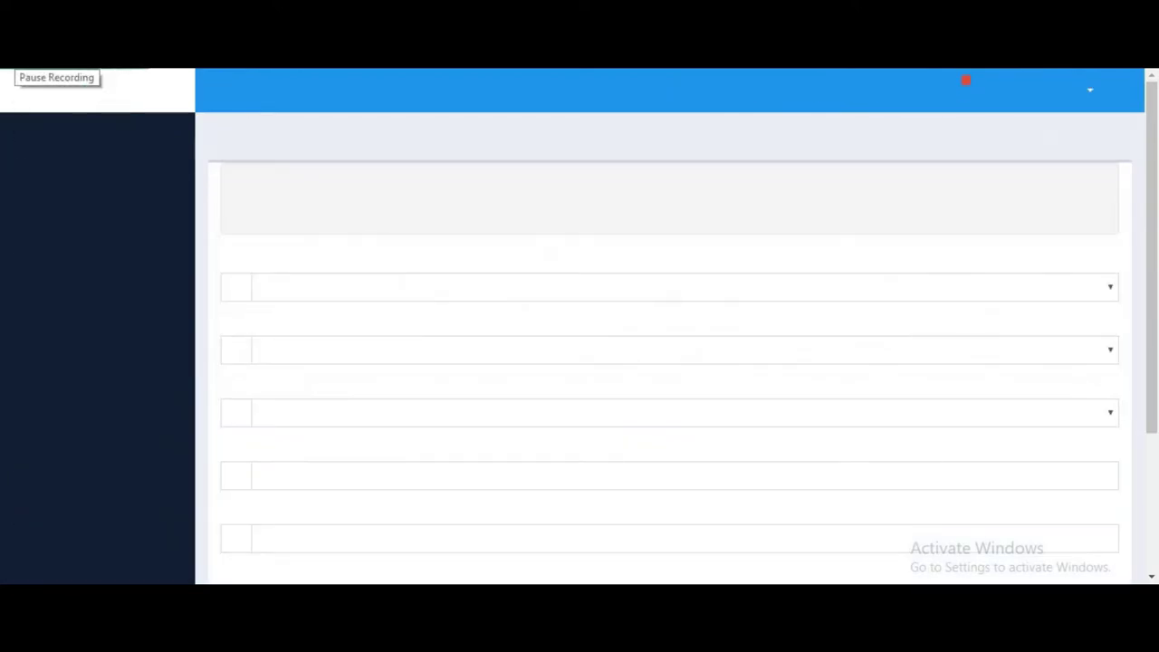
Set the new fee's session to 2019-20, class to Nine and type to Admission.
left_click(360, 291)
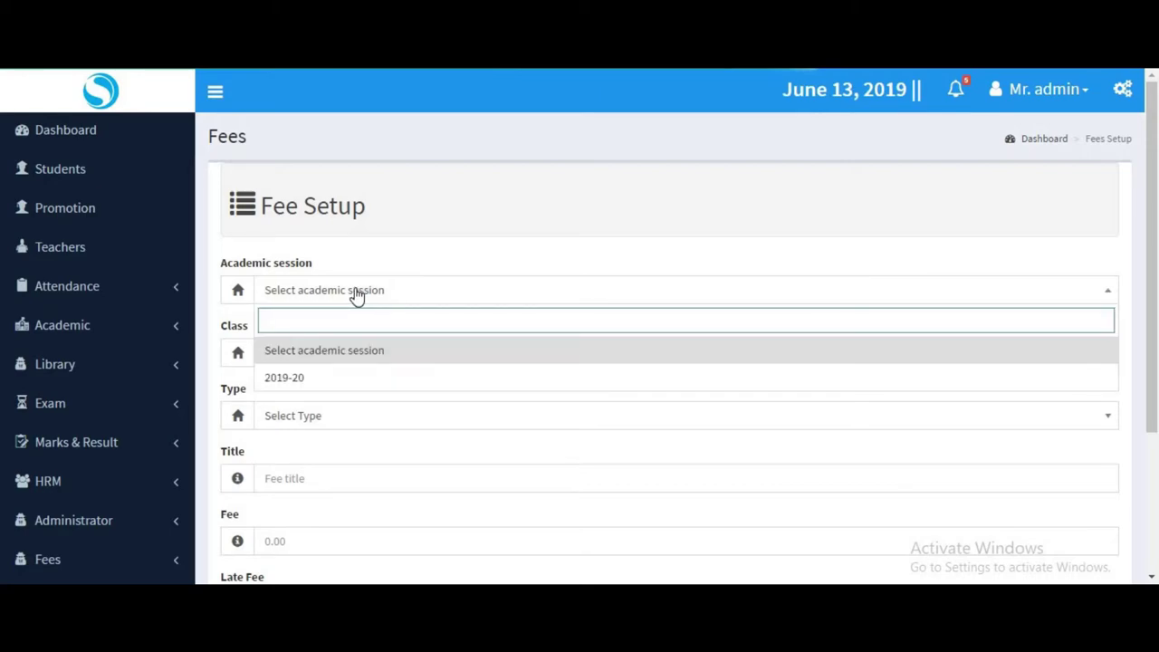
left_click(376, 371)
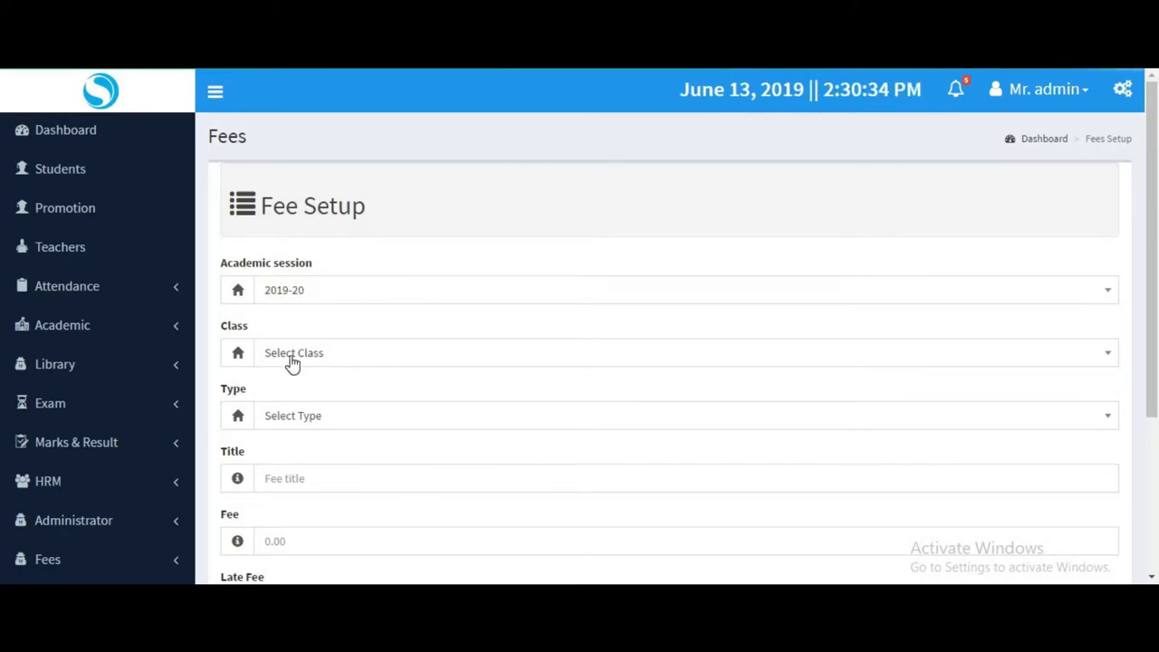
left_click(292, 359)
left_click(298, 443)
left_click(297, 418)
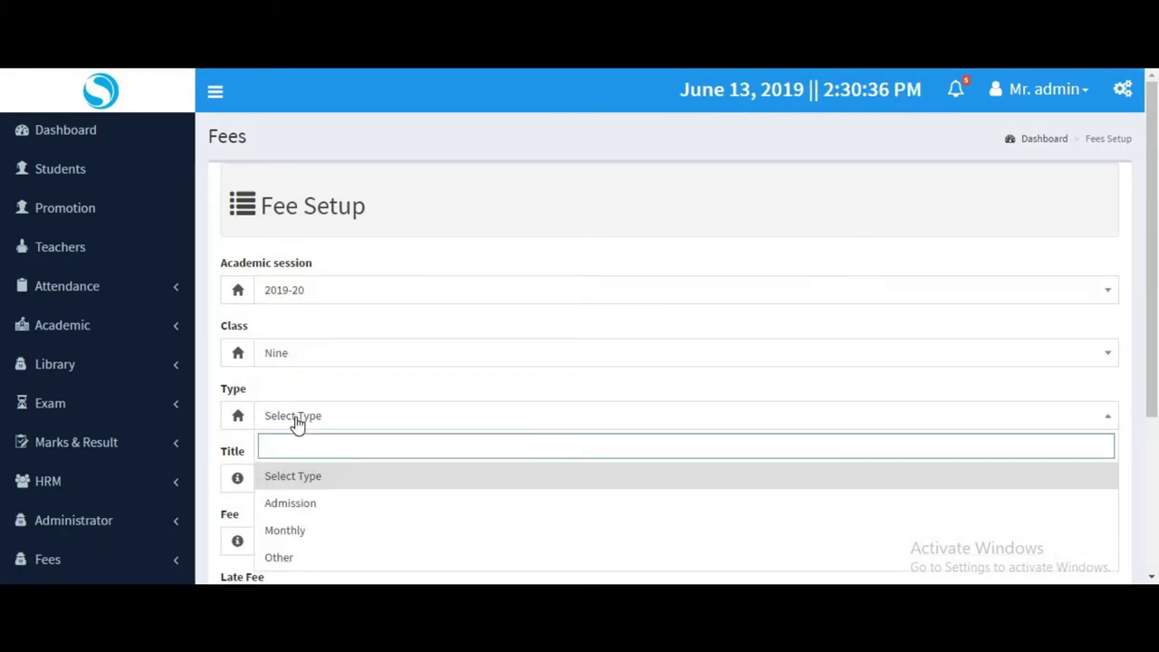
left_click(311, 503)
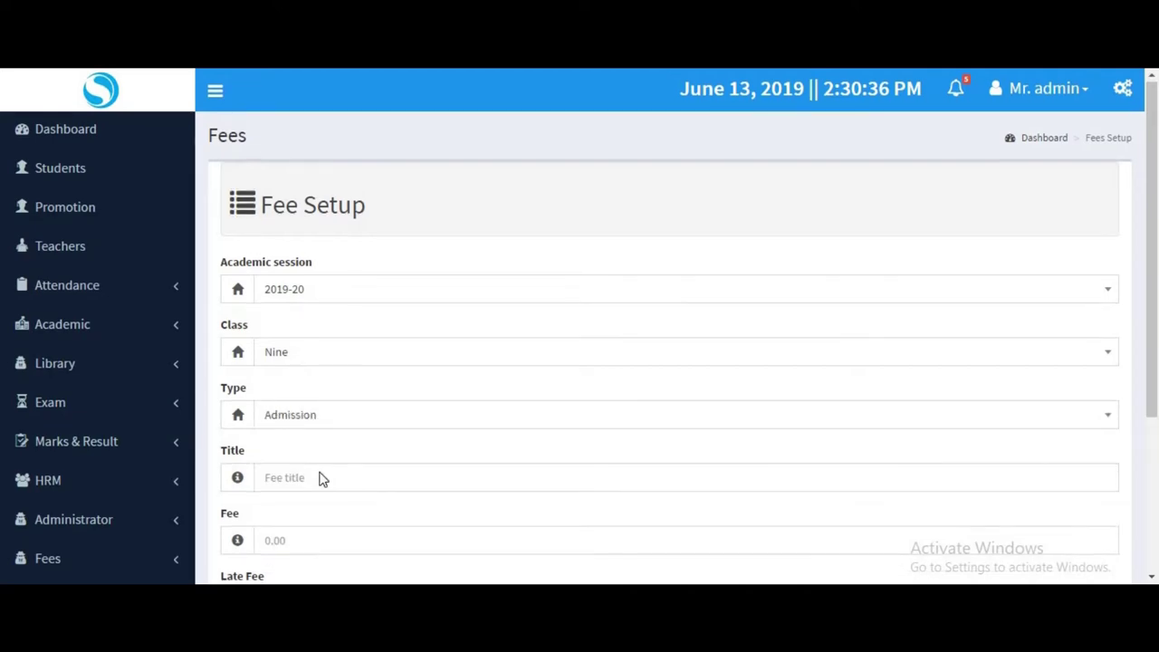
scroll(317, 470, "down", 1)
Title the fee Exam with amount 1000 and late fee 0, and save it.
left_click(297, 397)
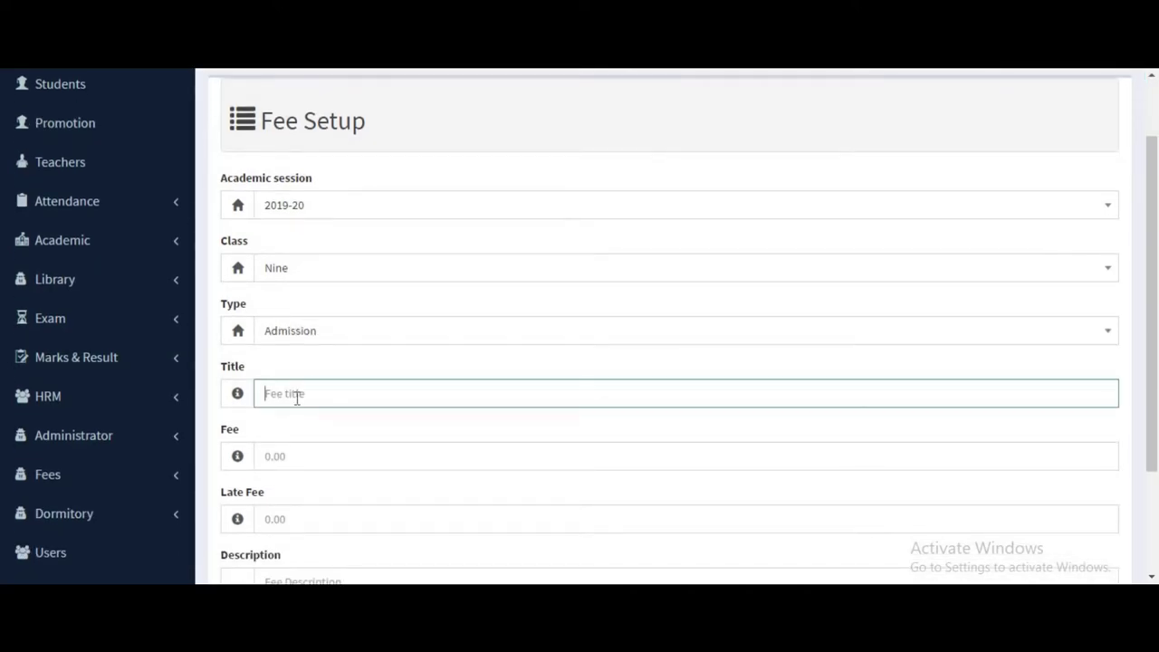
left_click(296, 396)
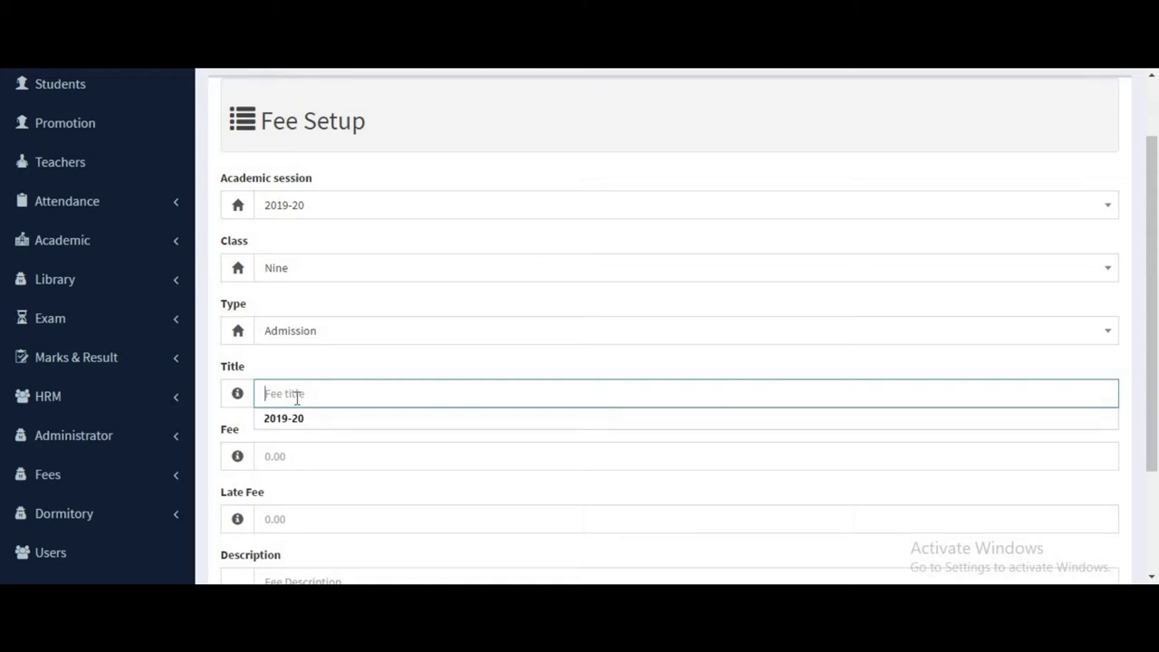
type("Exam fee")
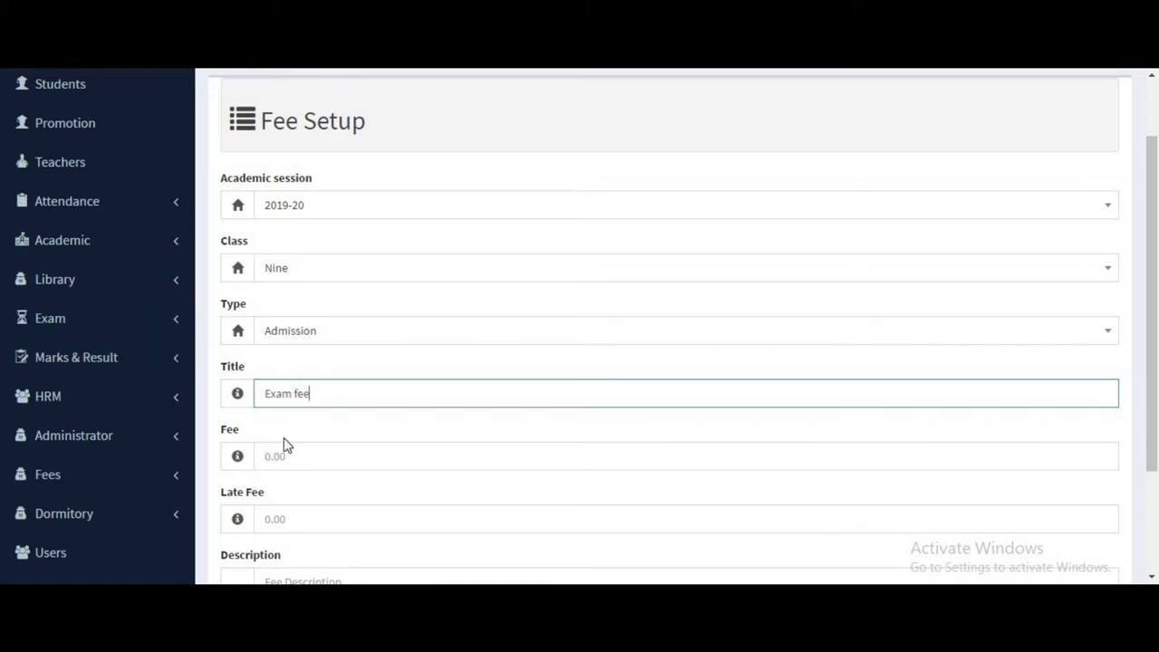
type("1000")
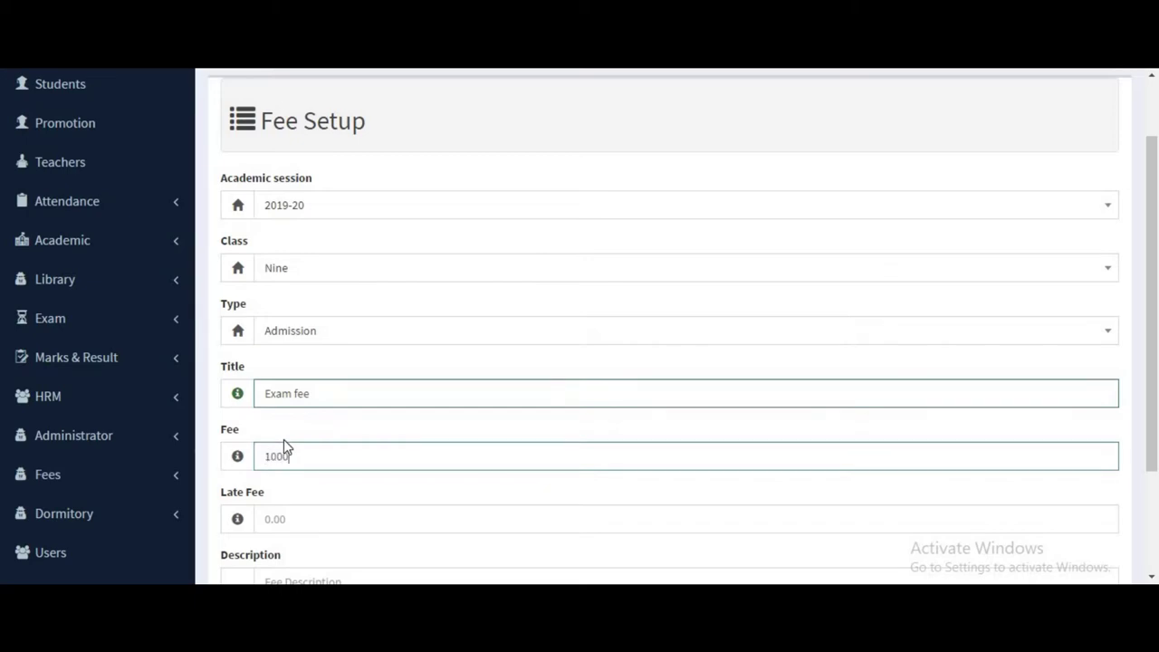
left_click(302, 516)
scroll(340, 490, "down", 3)
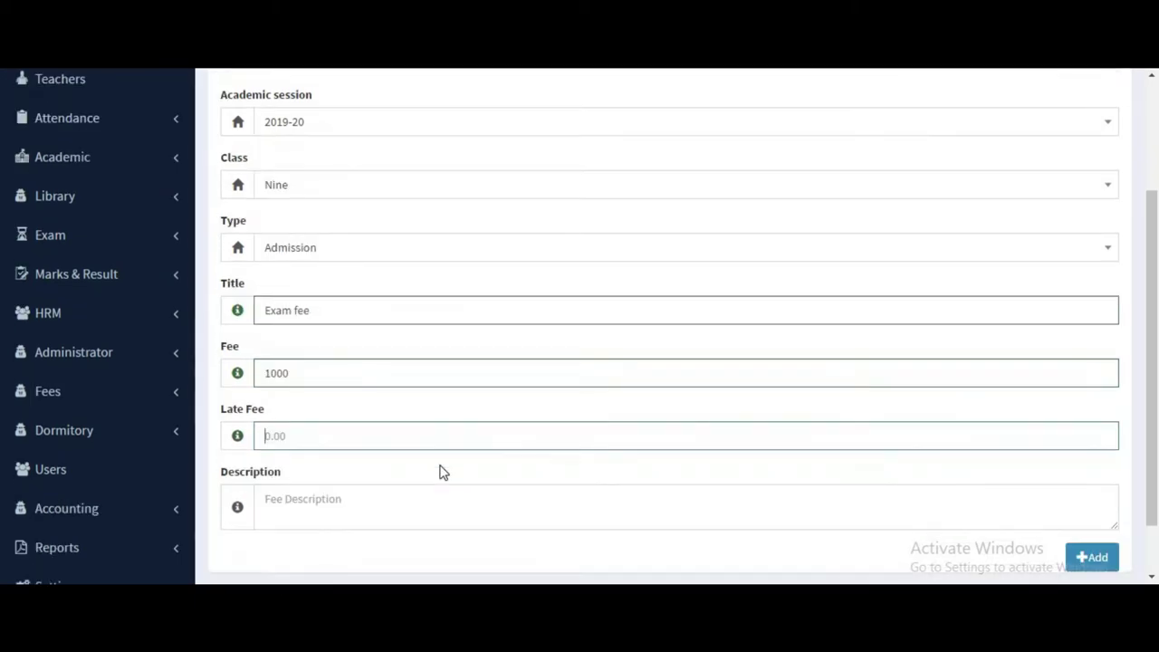
left_click(305, 438)
left_click(298, 375)
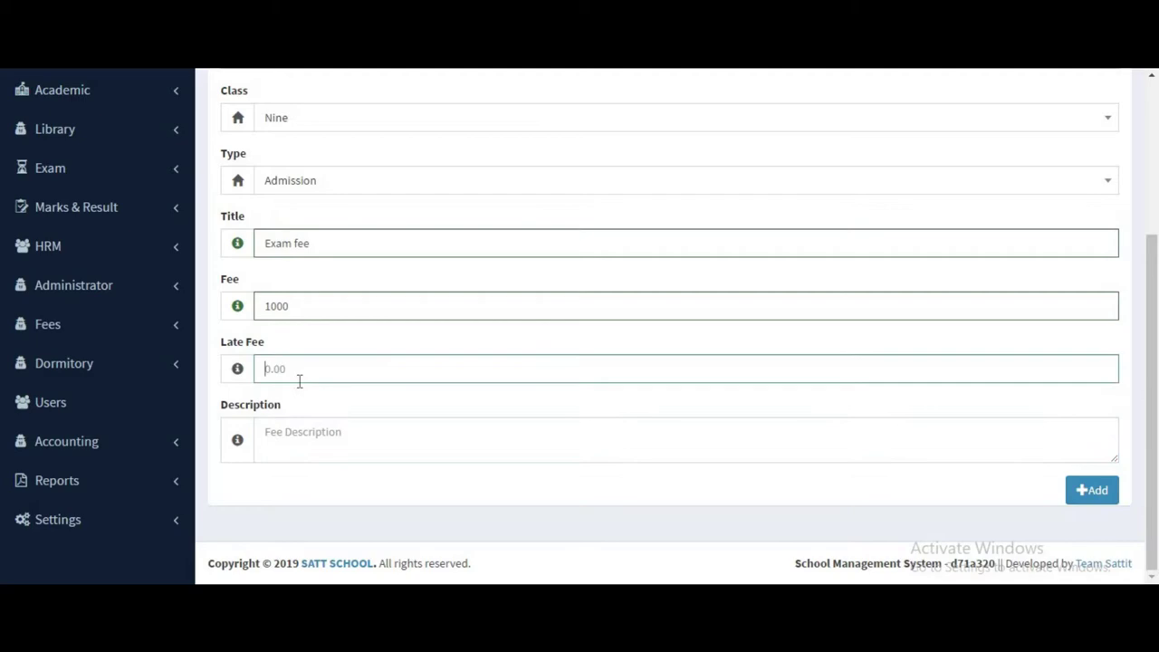
type("0")
left_click(1078, 493)
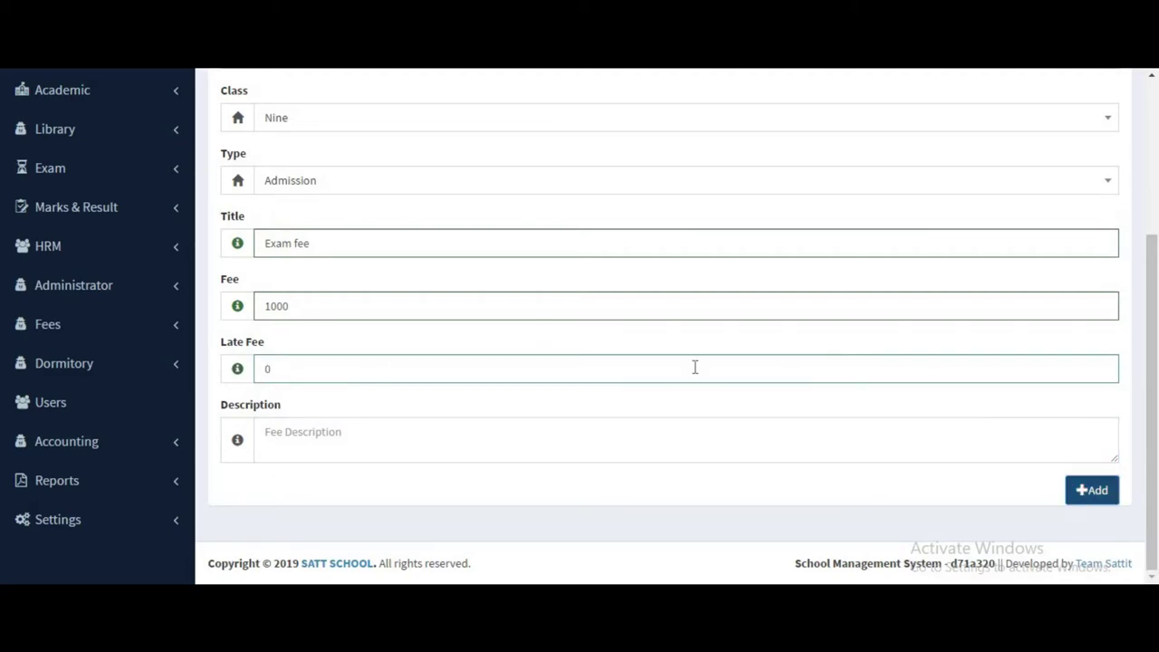
scroll(784, 290, "up", 2)
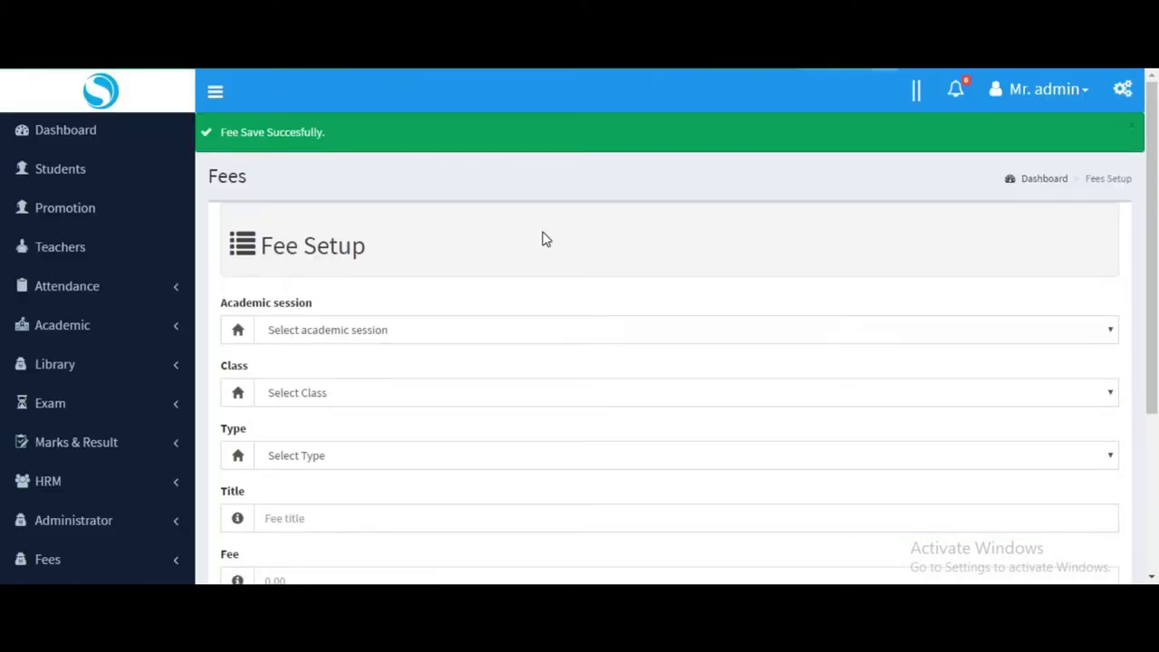
Set another fee's session to 2019-20, class to Nine and type to Monthly.
left_click(329, 334)
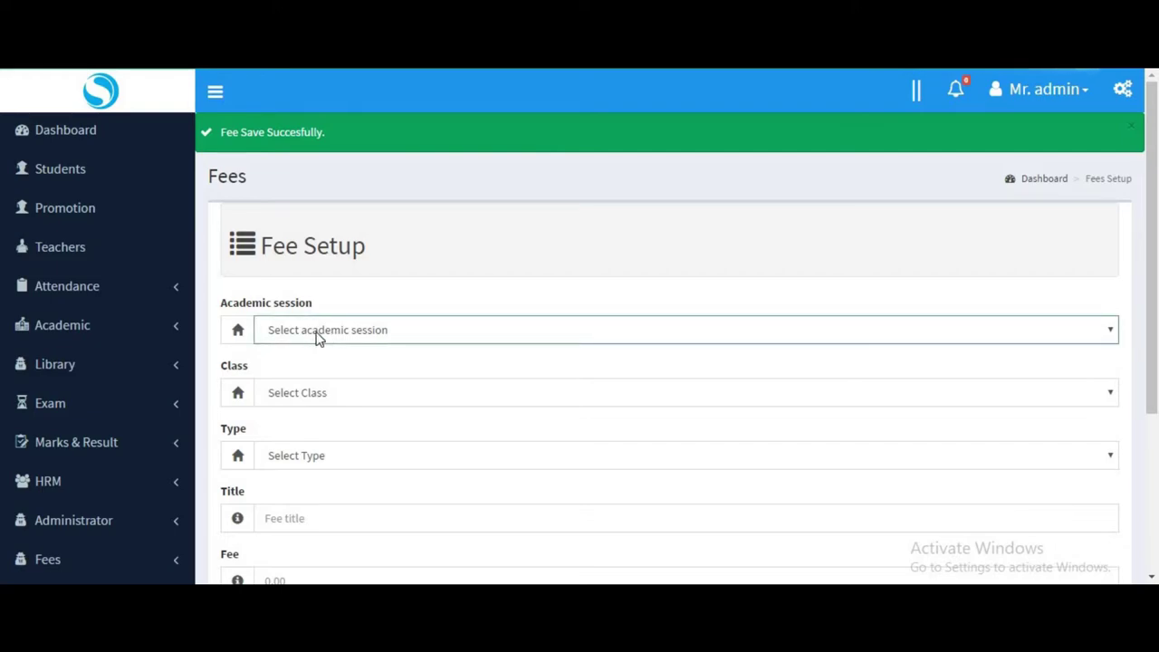
left_click(355, 333)
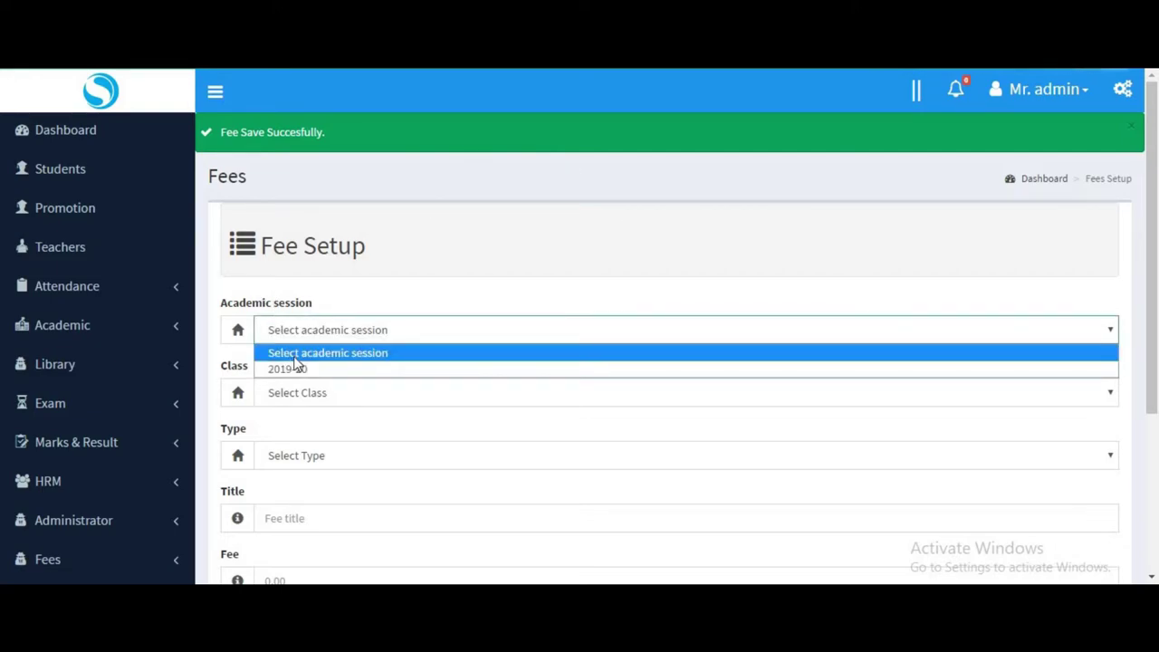
key("Escape")
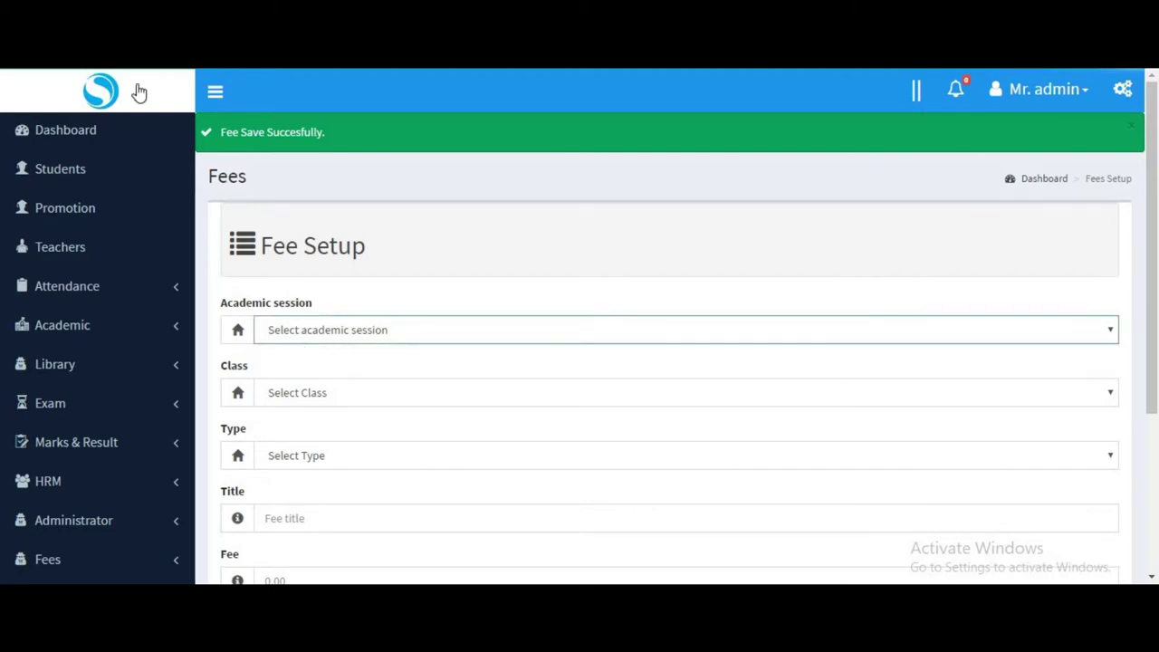
left_click(316, 328)
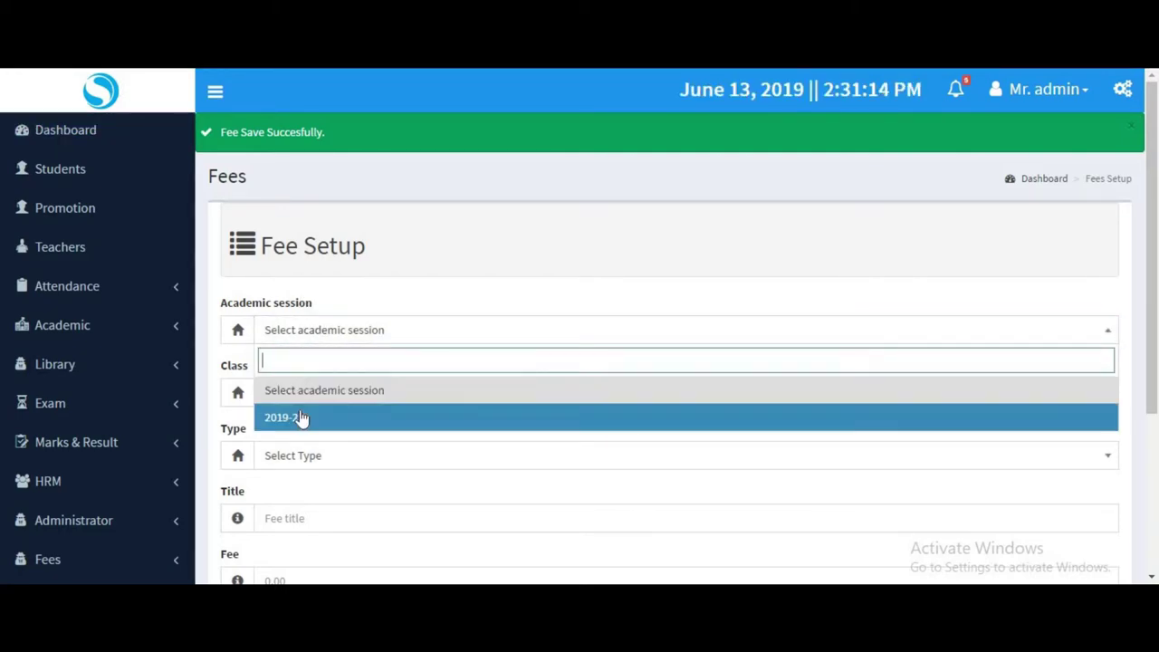
left_click(299, 416)
left_click(285, 407)
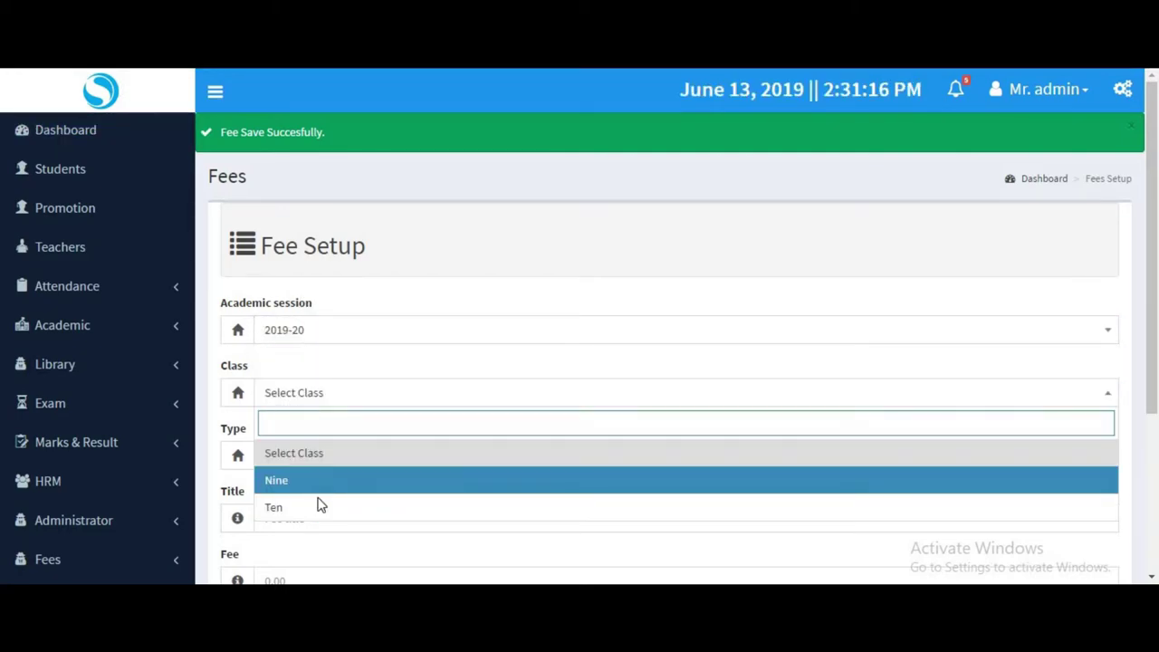
left_click(315, 479)
left_click(312, 468)
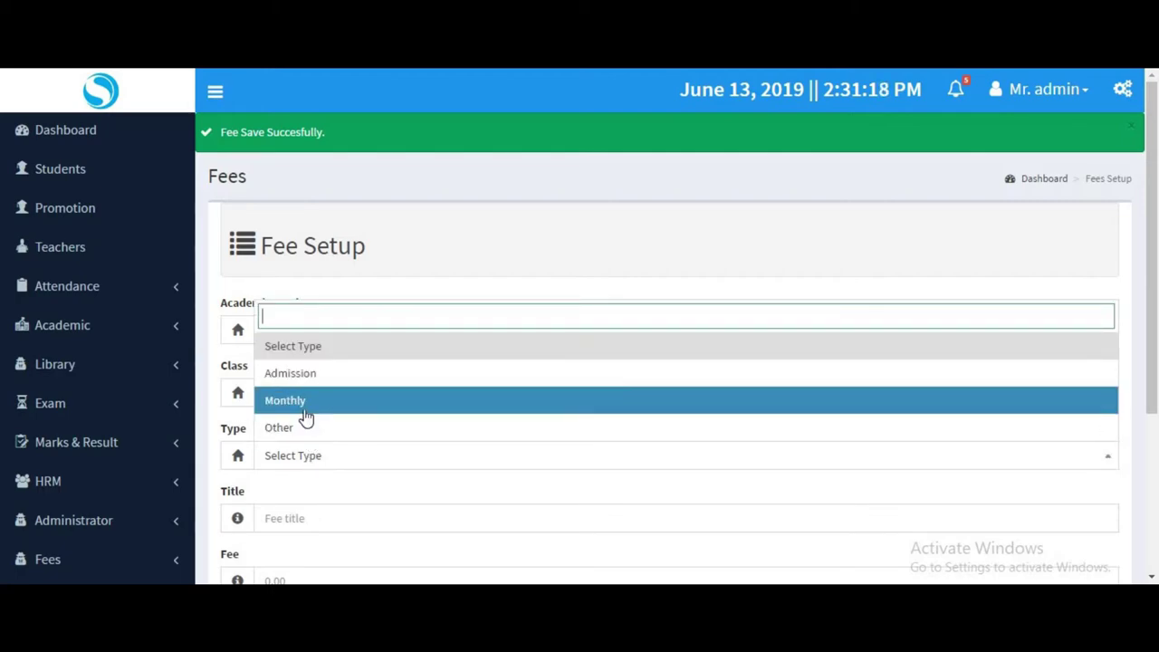
left_click(304, 410)
Title the fee Tution with amount 1000 and late fee 0, and save it.
left_click(291, 478)
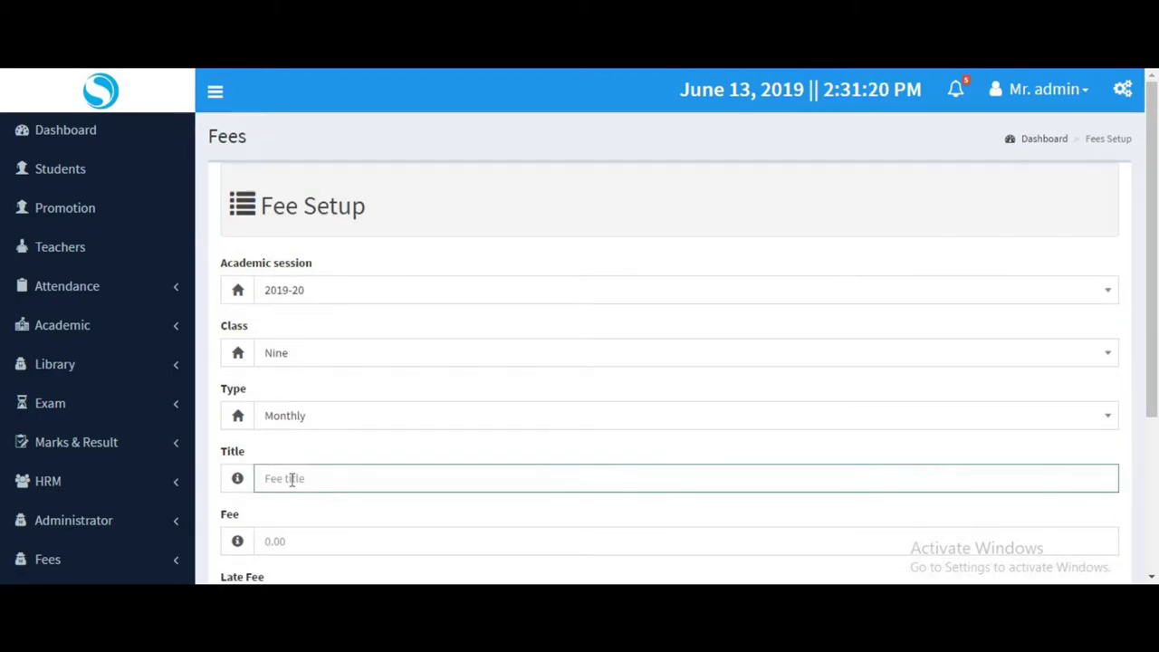
type("Tution")
left_click(310, 540)
type("10")
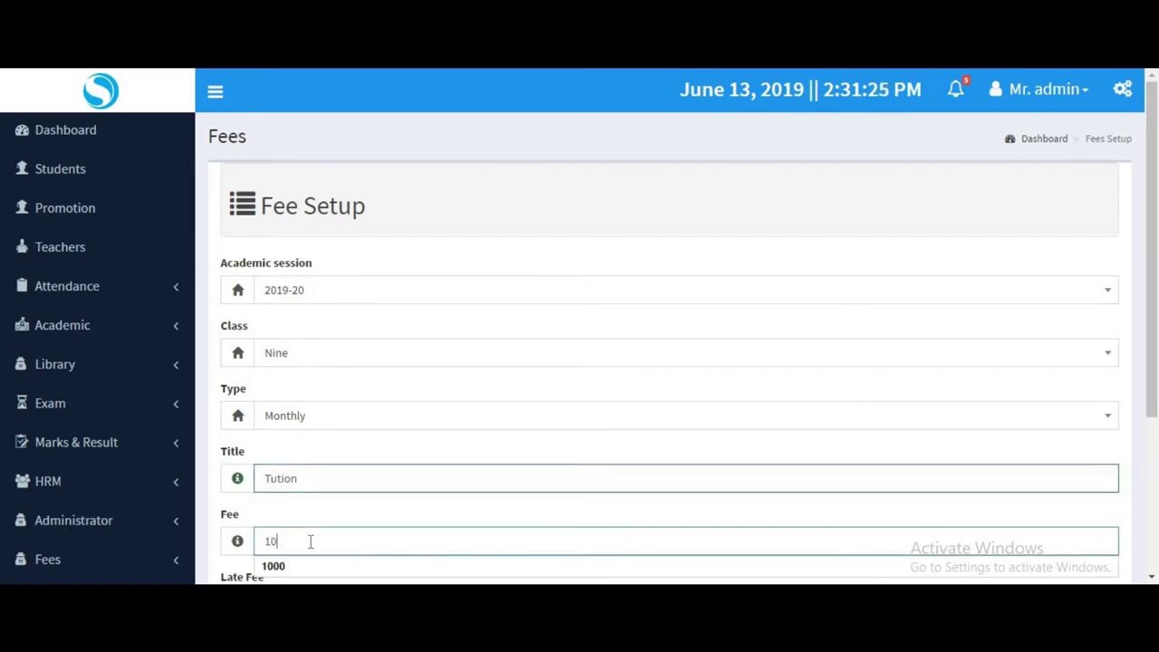
type("00")
scroll(491, 441, "down", 3)
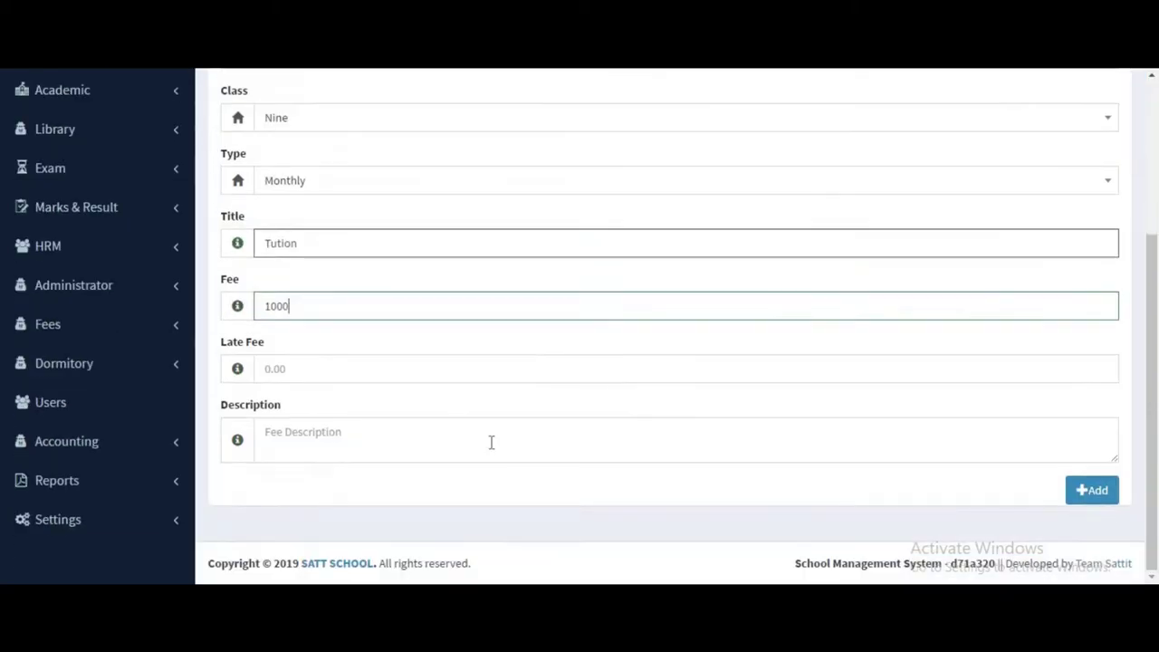
left_click(428, 369)
type("0")
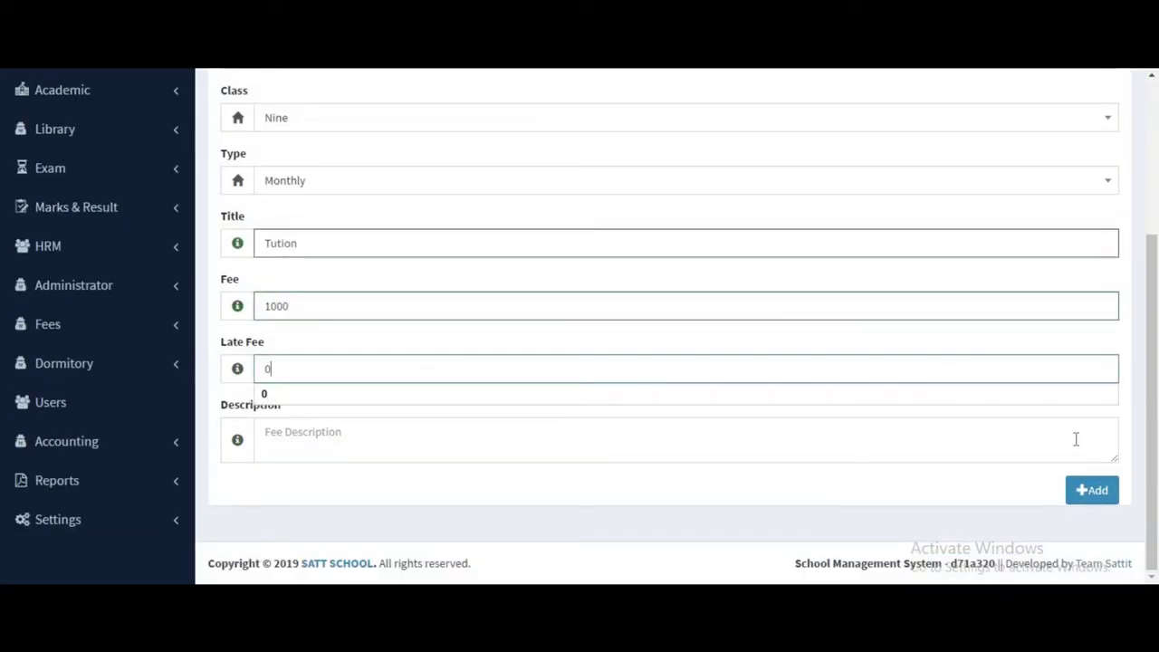
left_click(993, 471)
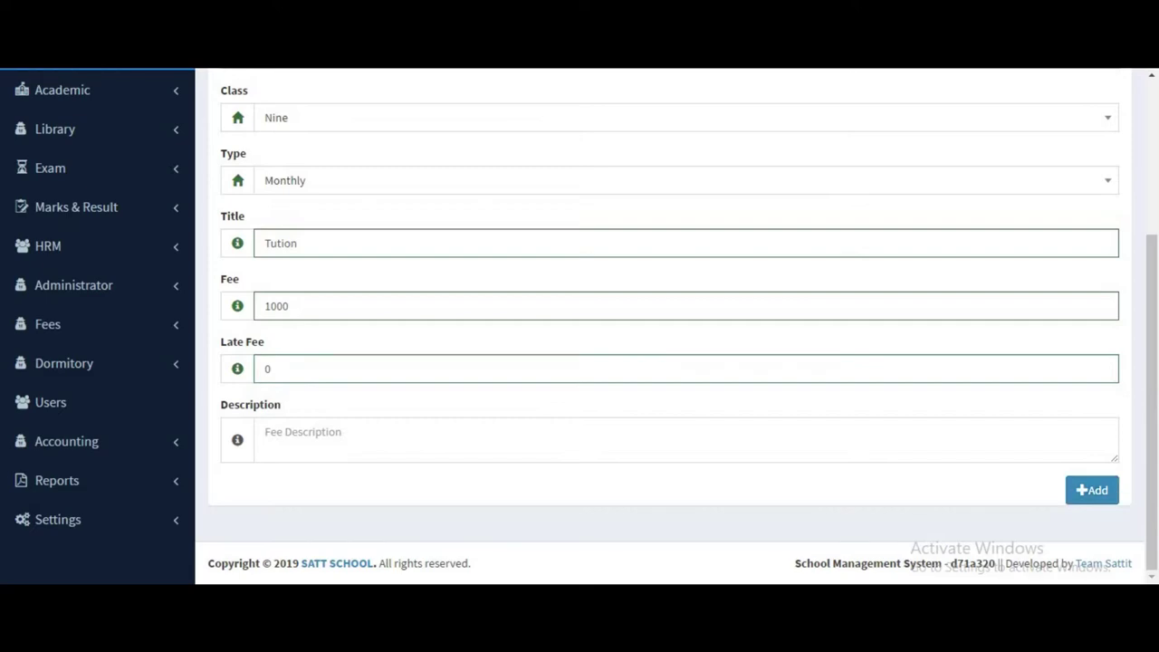
left_click(1092, 490)
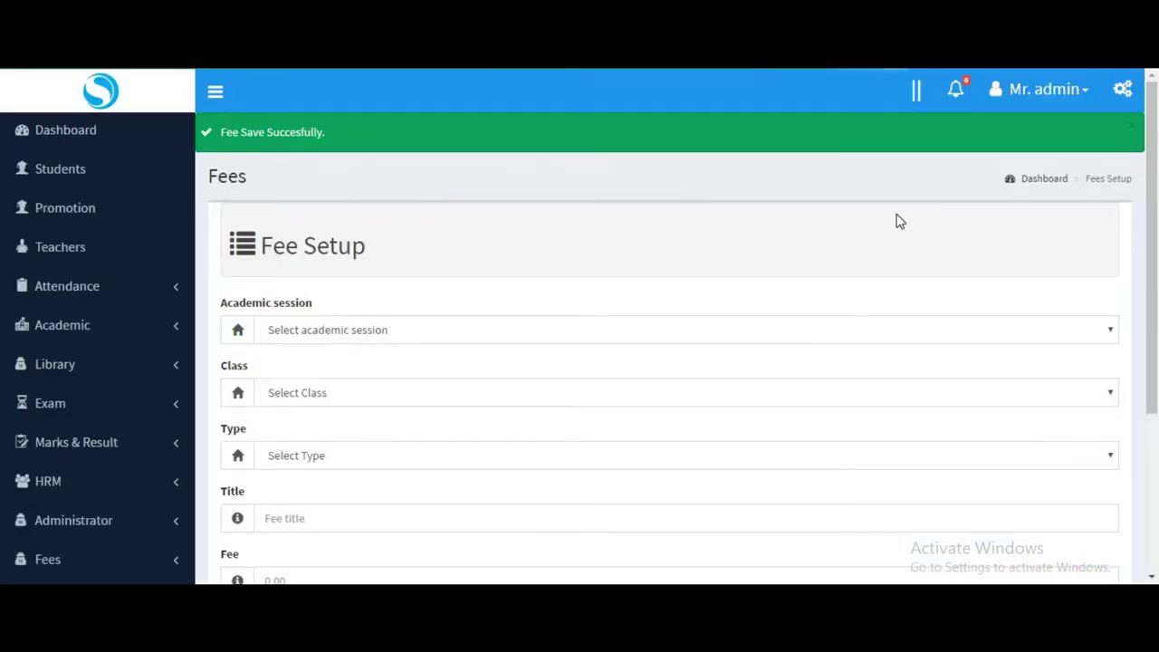
Scroll back to the top of the Fee Setup page and show the fee pages.
scroll(579, 262, "down", 3)
scroll(427, 266, "up", 1)
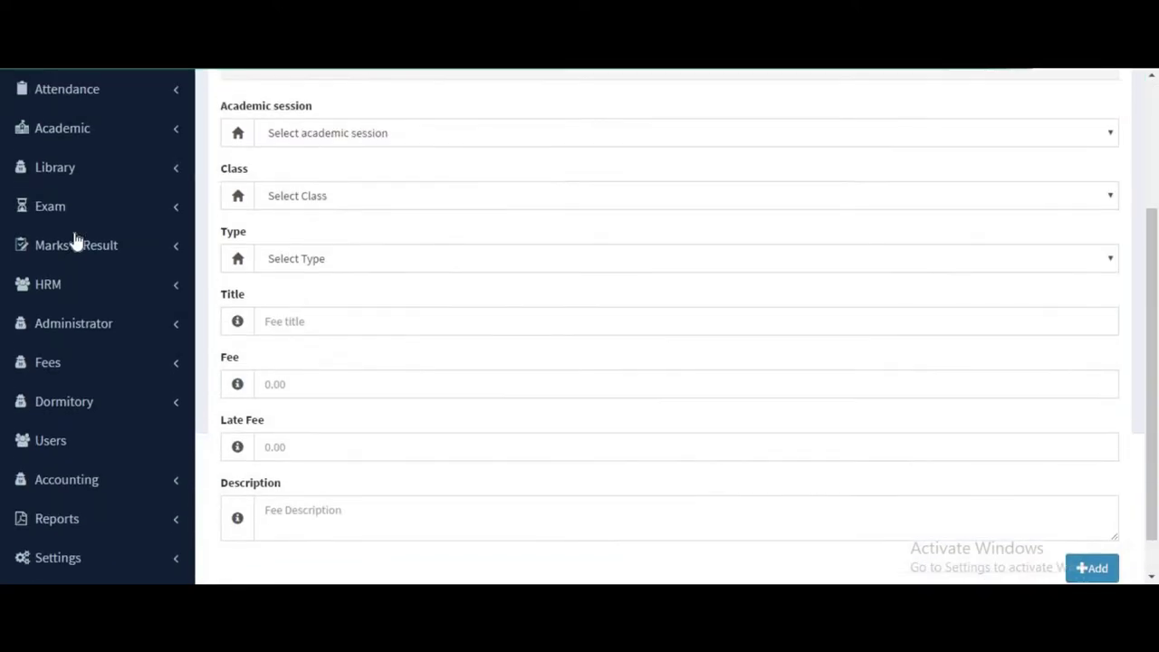
scroll(119, 476, "up", 1)
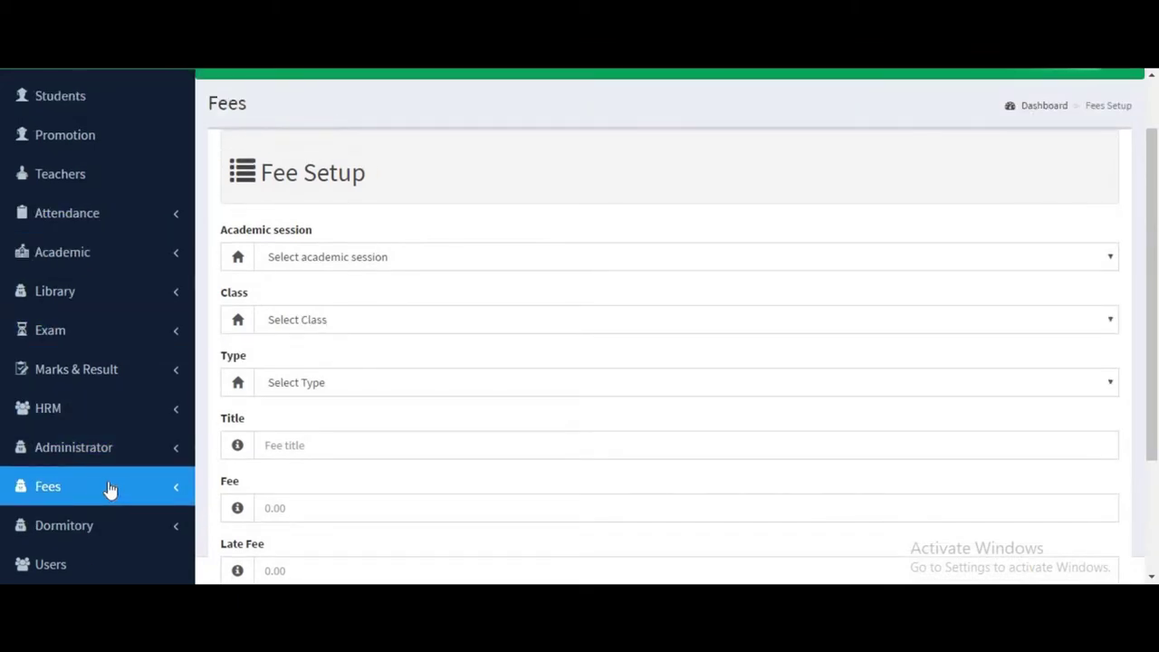
scroll(65, 493, "up", 1)
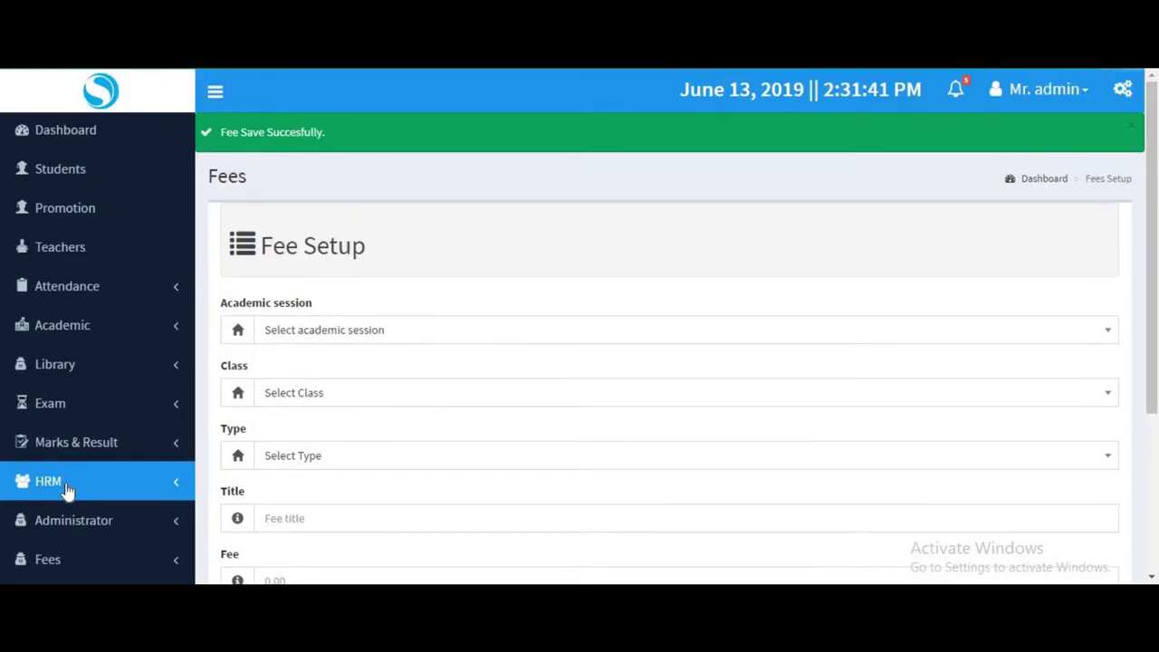
scroll(70, 338, "down", 3)
left_click(55, 319)
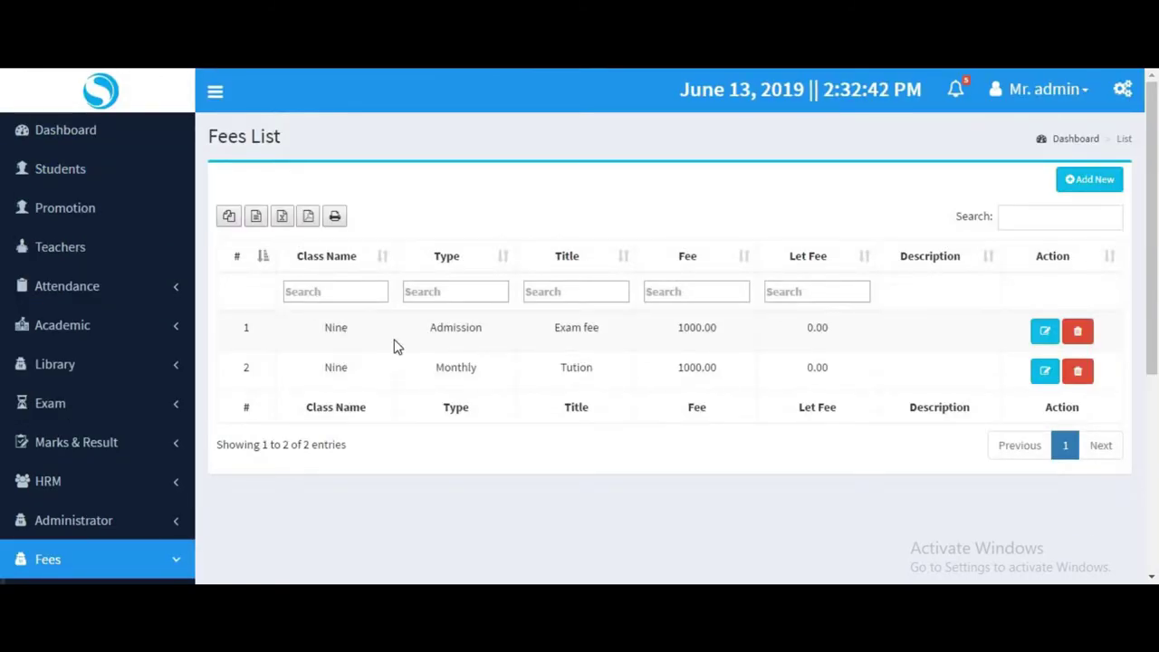
Change the Exam fee record's type from Admission to Other and update it.
left_click(1045, 333)
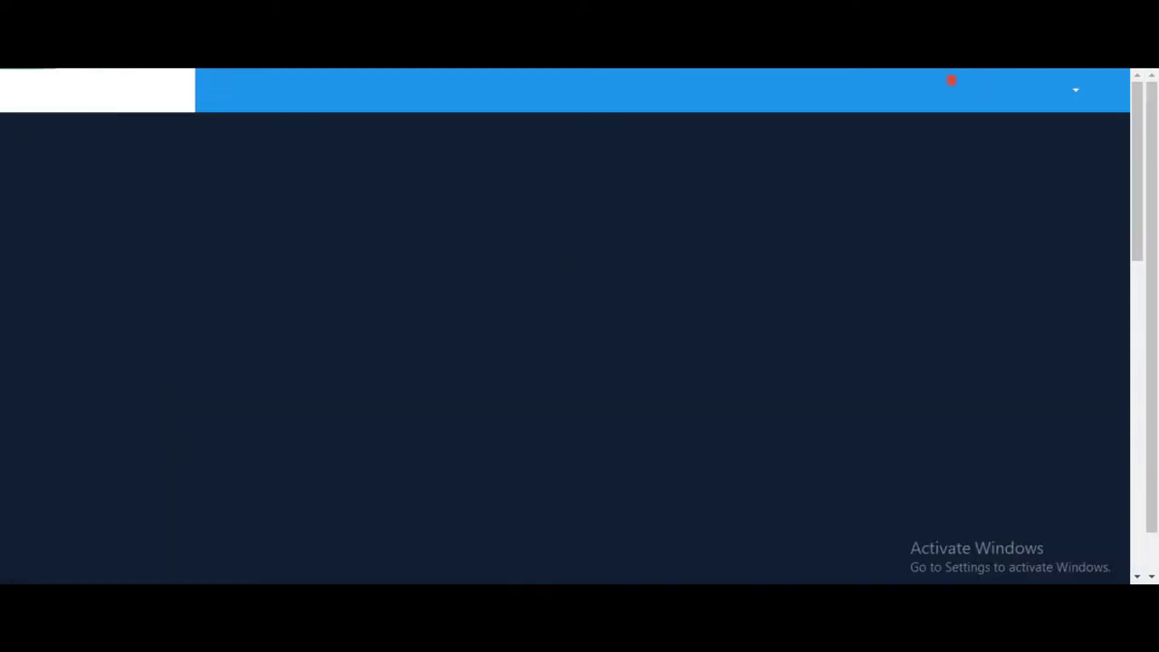
scroll(535, 272, "down", 3)
scroll(527, 292, "up", 3)
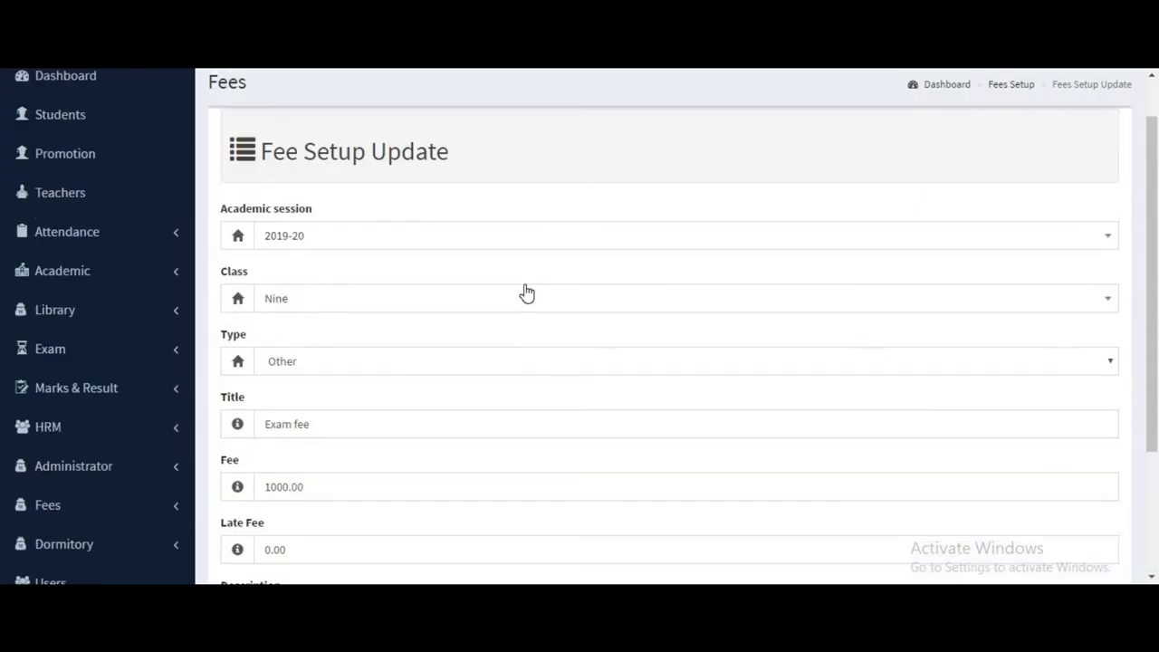
scroll(527, 293, "down", 3)
scroll(525, 316, "up", 3)
scroll(1073, 356, "down", 3)
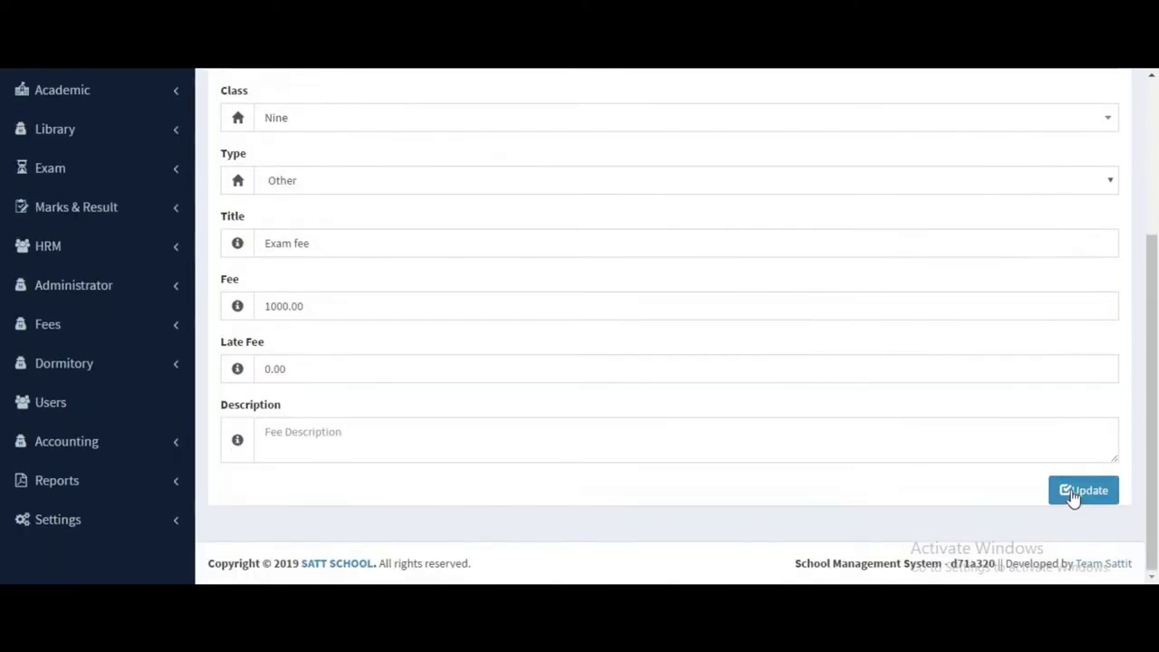
left_click(1071, 493)
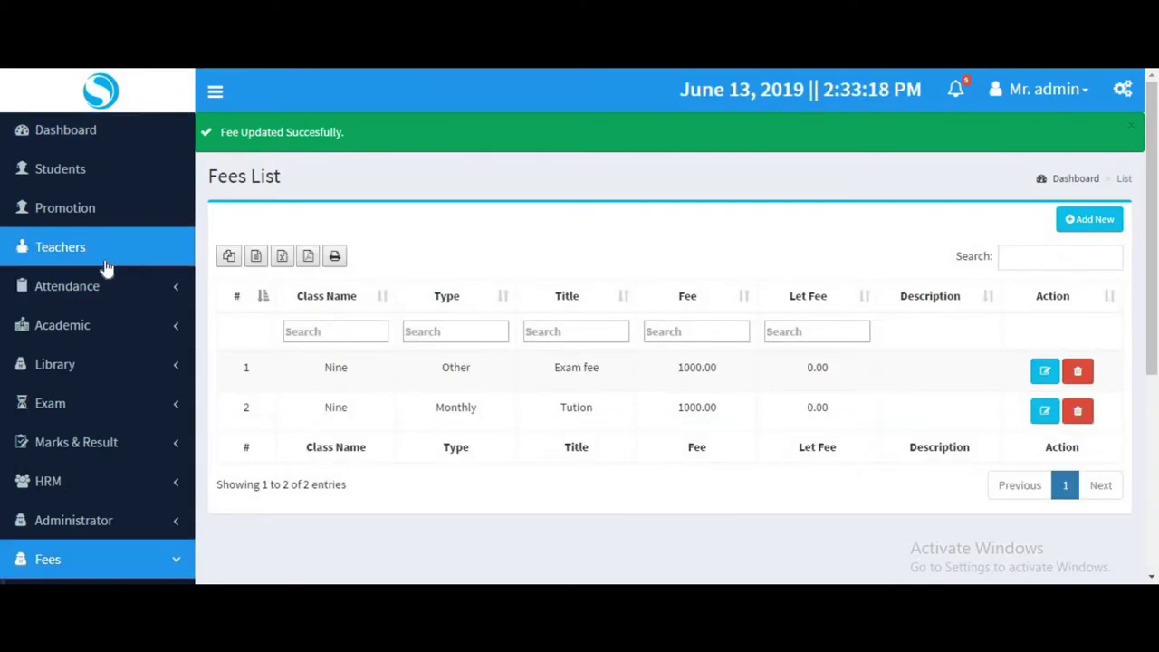
left_click(75, 181)
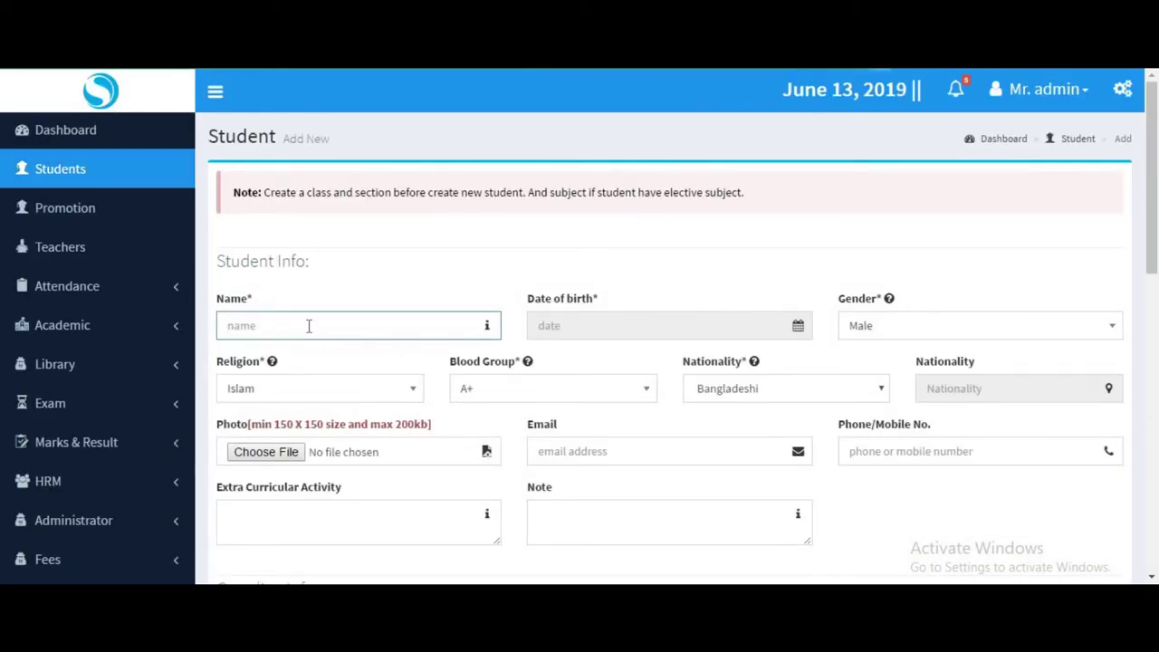
Enter the student's name and set the birth date to 30/12/2013.
type("Emran")
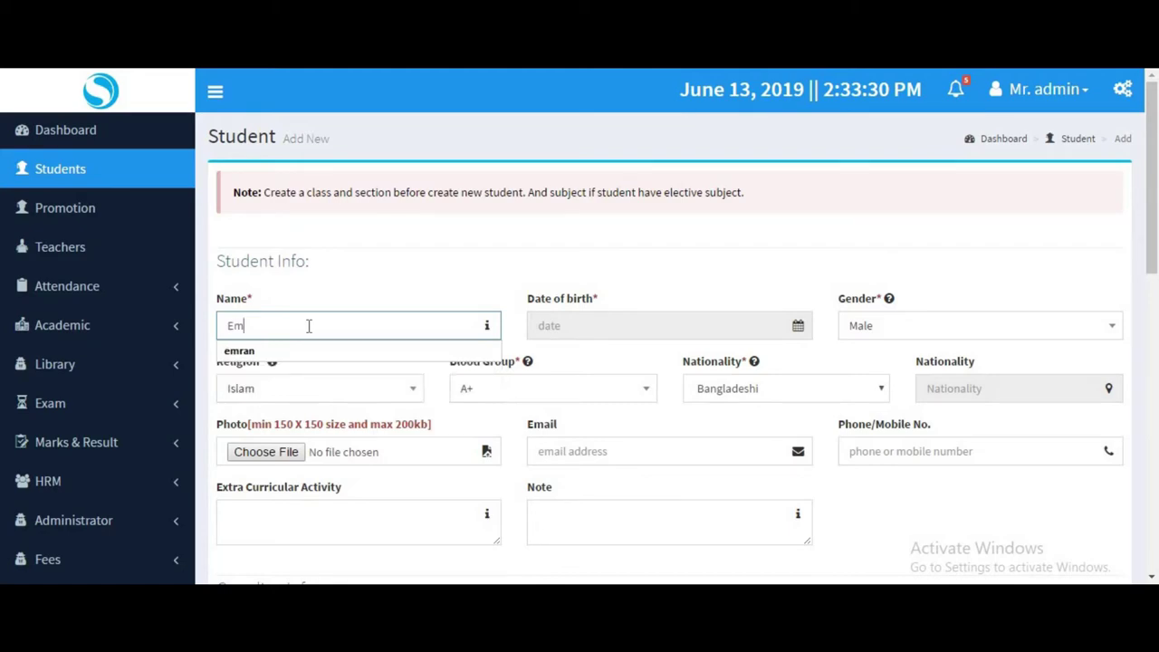
left_click(613, 344)
left_click(569, 406)
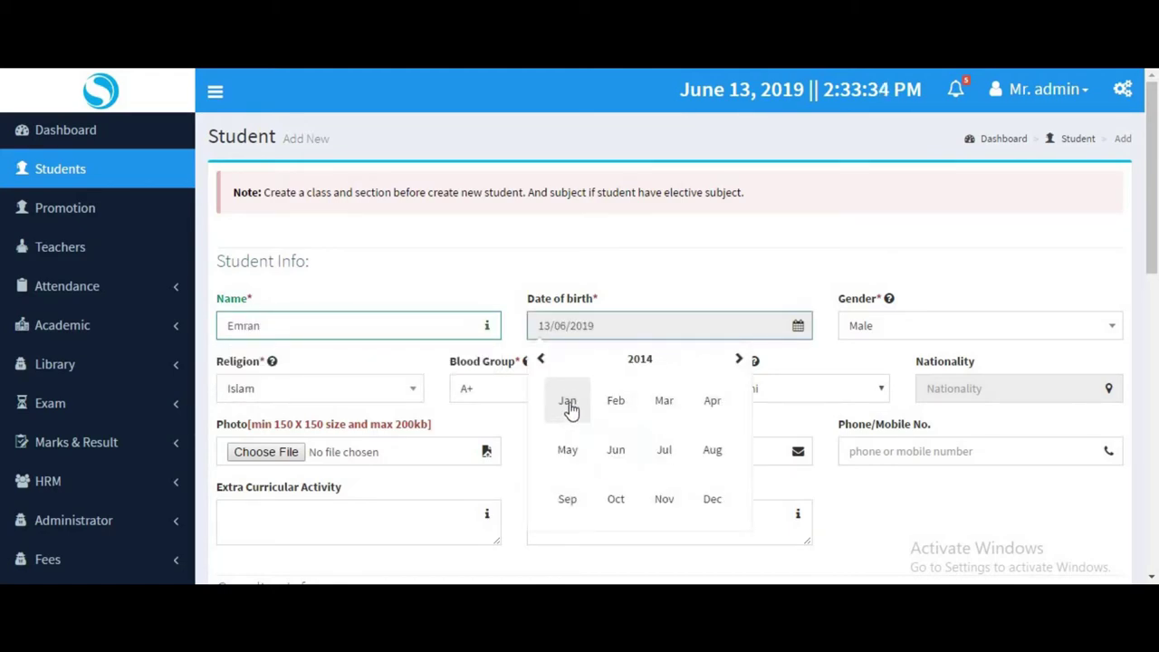
left_click(569, 408)
left_click(572, 408)
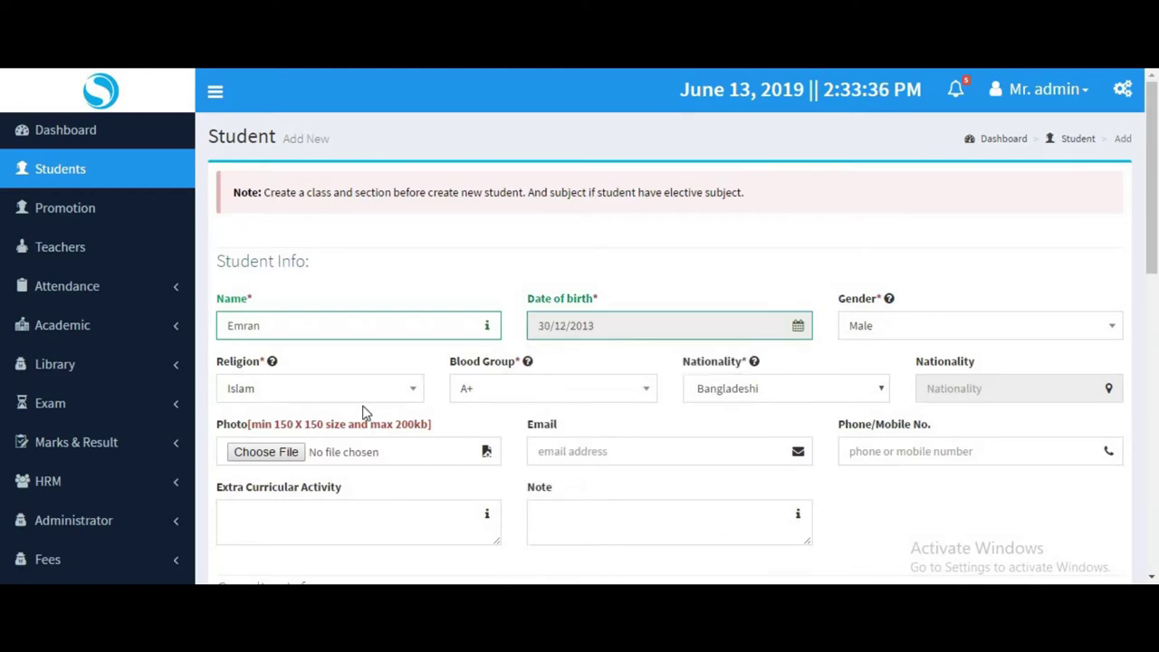
Keep nationality Bangladeshi and fill the student's e-mail and phone from saved suggestions.
left_click(751, 398)
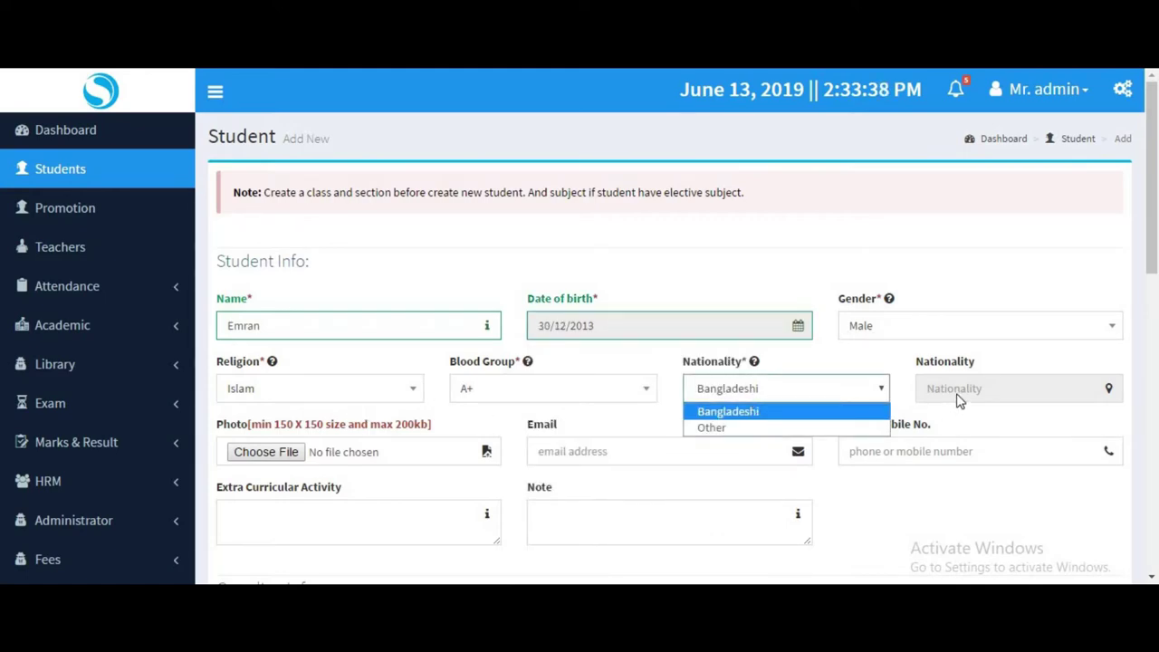
left_click(627, 459)
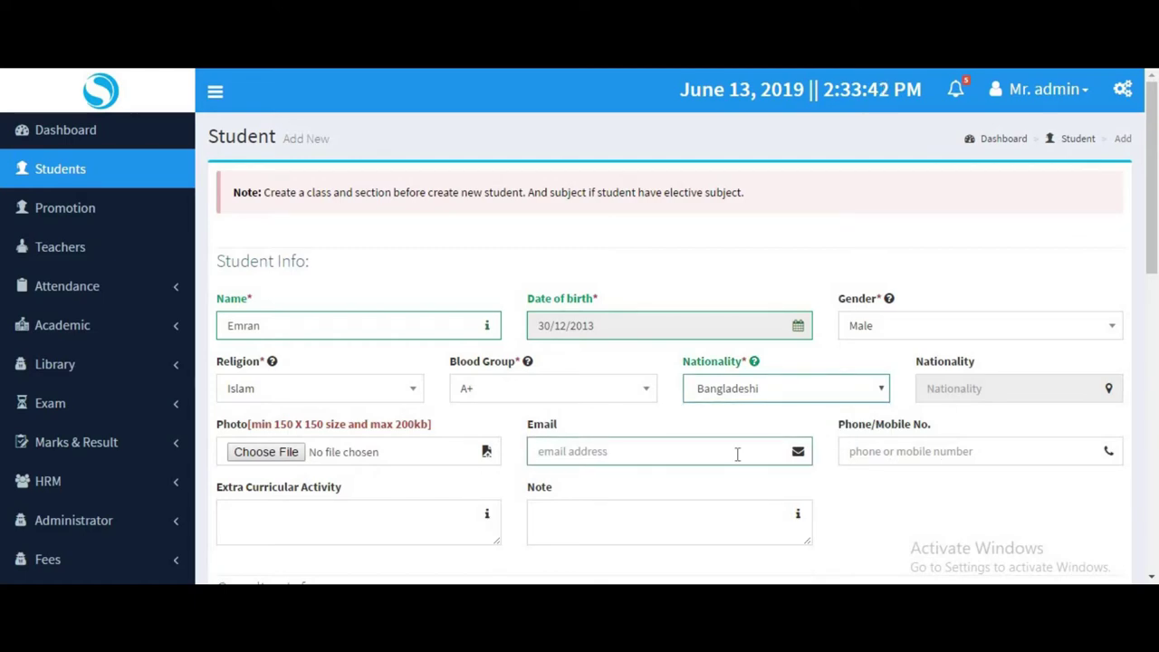
left_click(601, 456)
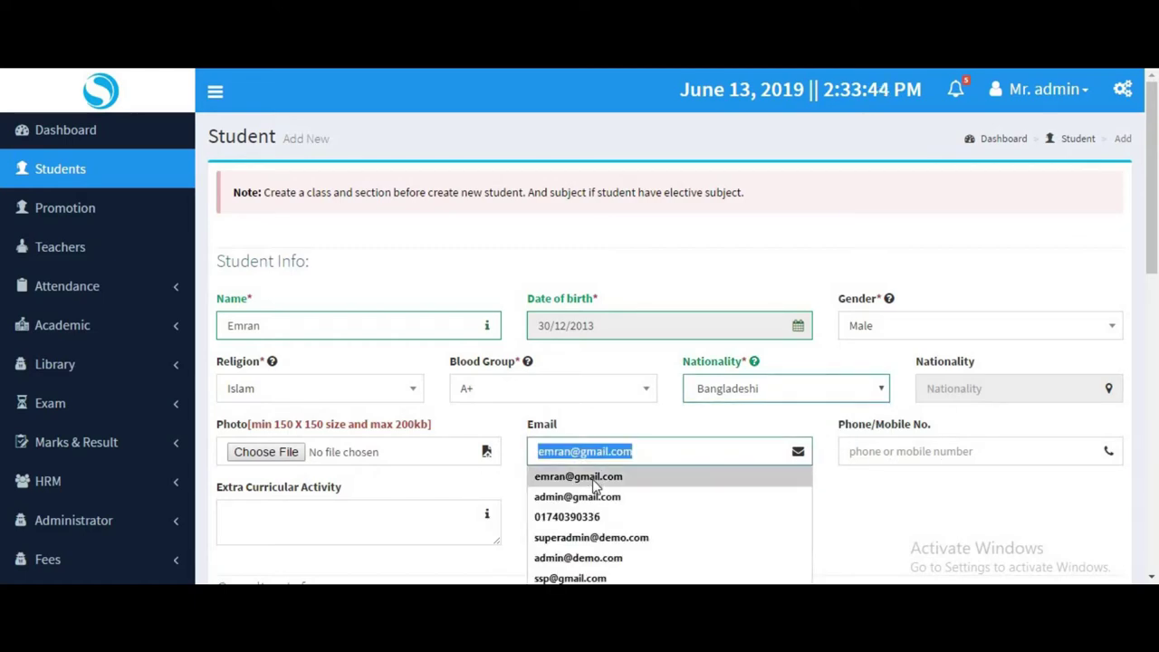
left_click(598, 478)
left_click(933, 459)
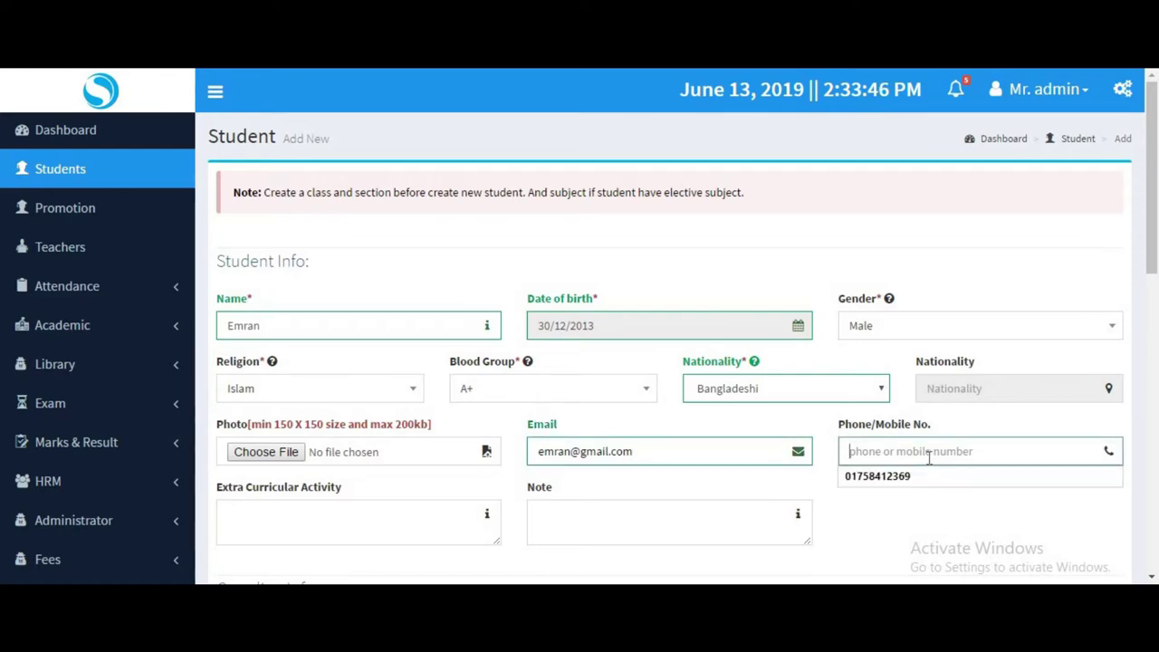
key("Down")
key("Return")
scroll(448, 420, "down", 1)
scroll(448, 419, "down", 3)
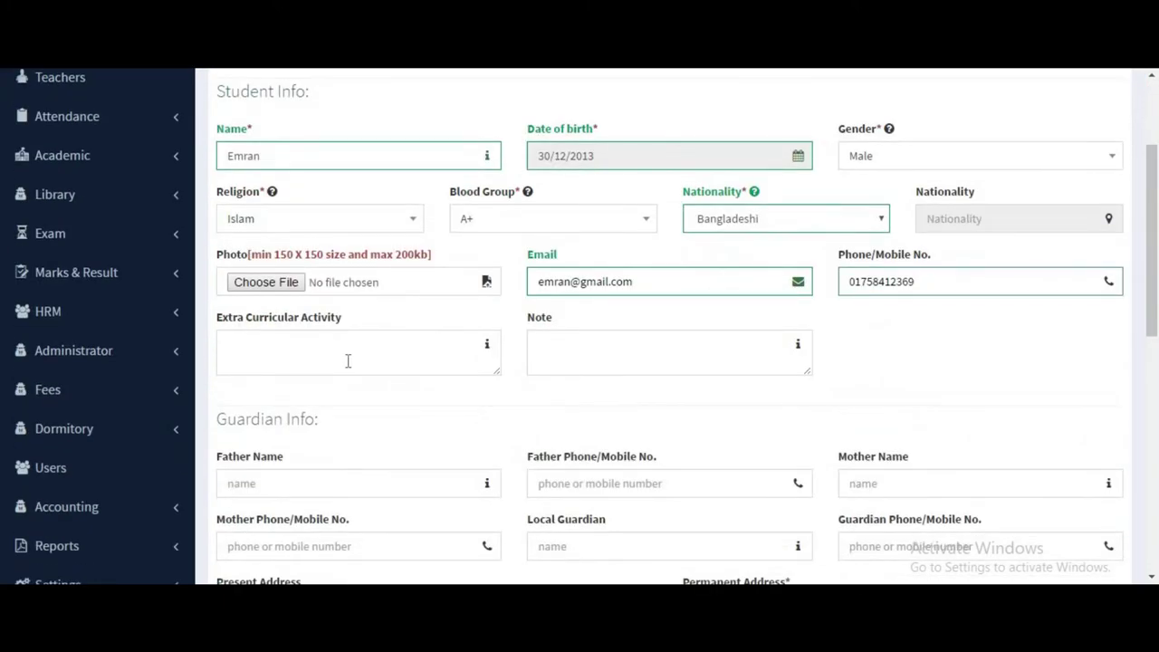
Skip the guardian and present address fields and enter the student's permanent address.
left_click(348, 361)
key("Tab")
scroll(297, 450, "down", 2)
left_click(407, 398)
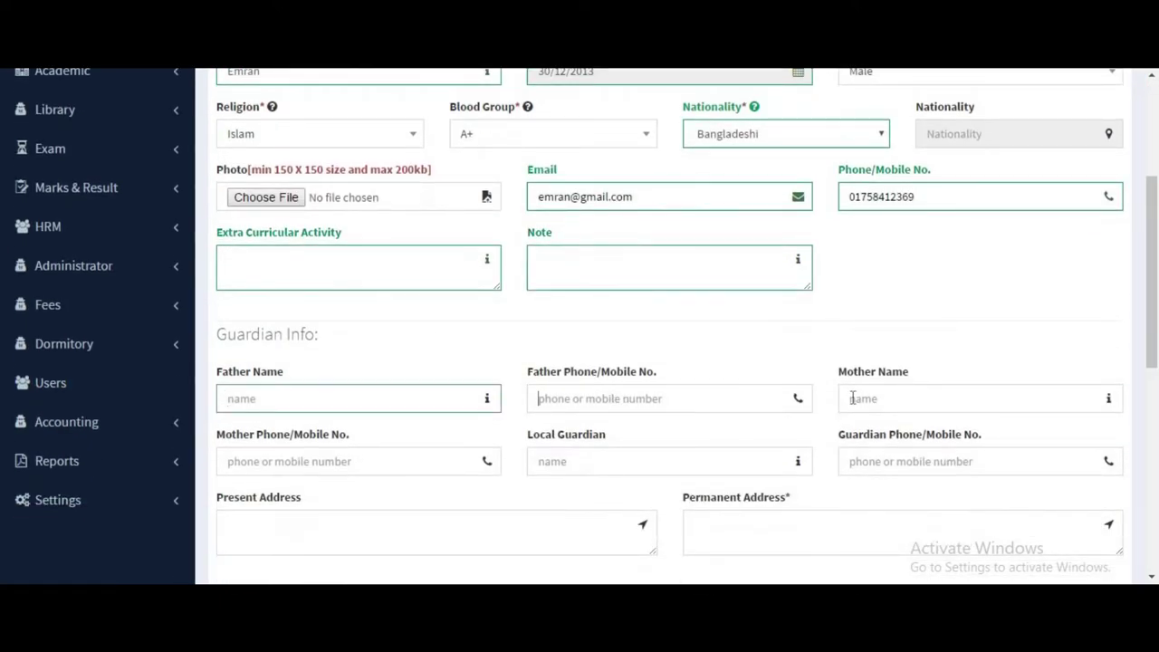
left_click(851, 398)
left_click(468, 466)
left_click(693, 463)
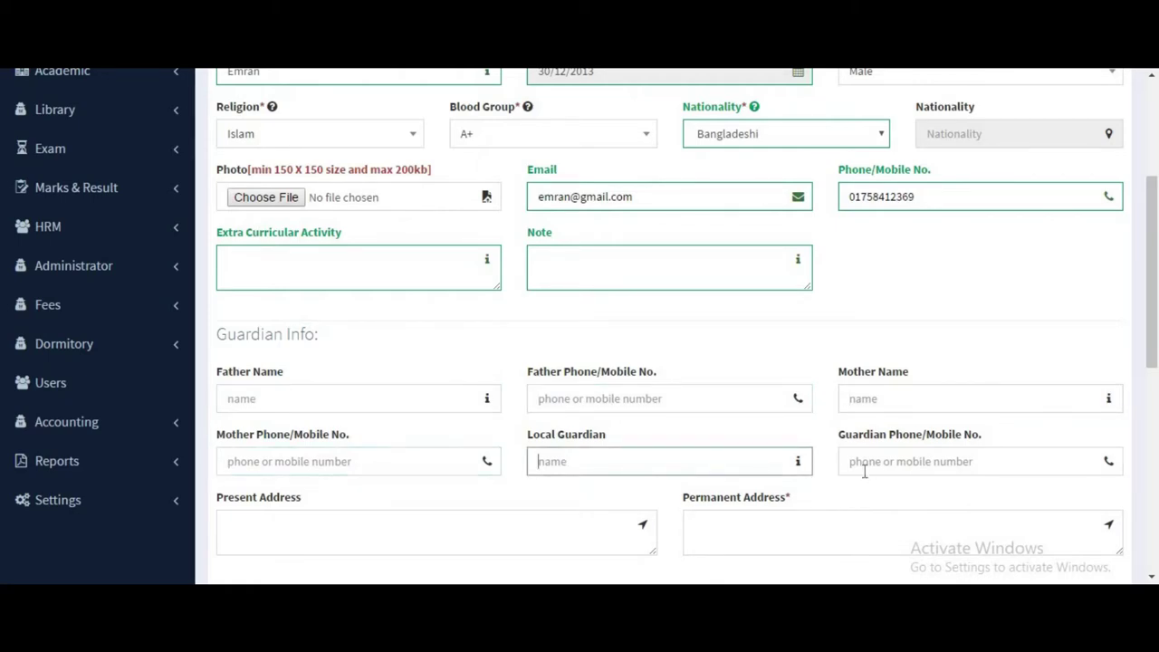
left_click(864, 470)
scroll(499, 440, "down", 5)
left_click(370, 293)
left_click(738, 286)
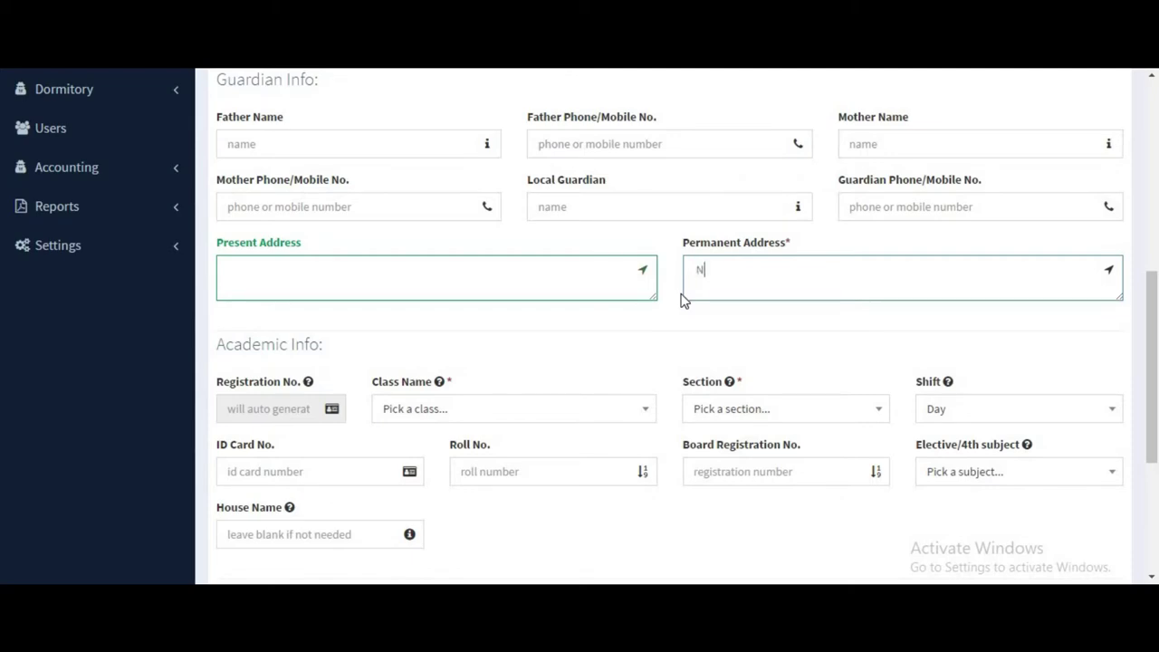
type("Naogaon Rajshs")
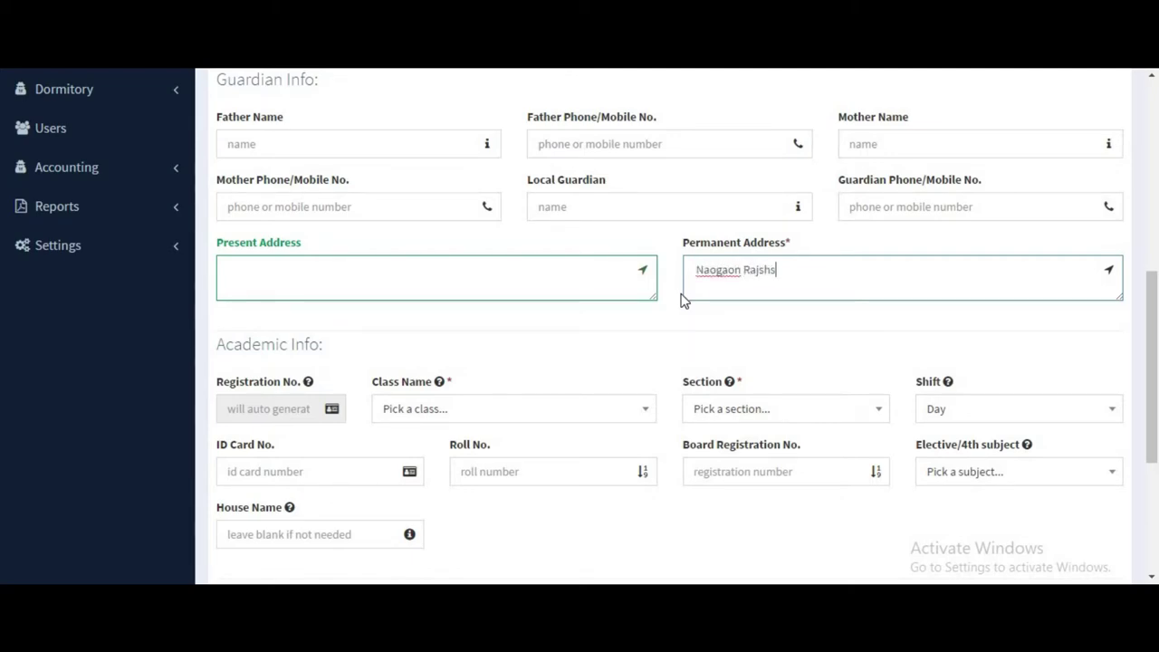
type("hi")
scroll(290, 339, "down", 1)
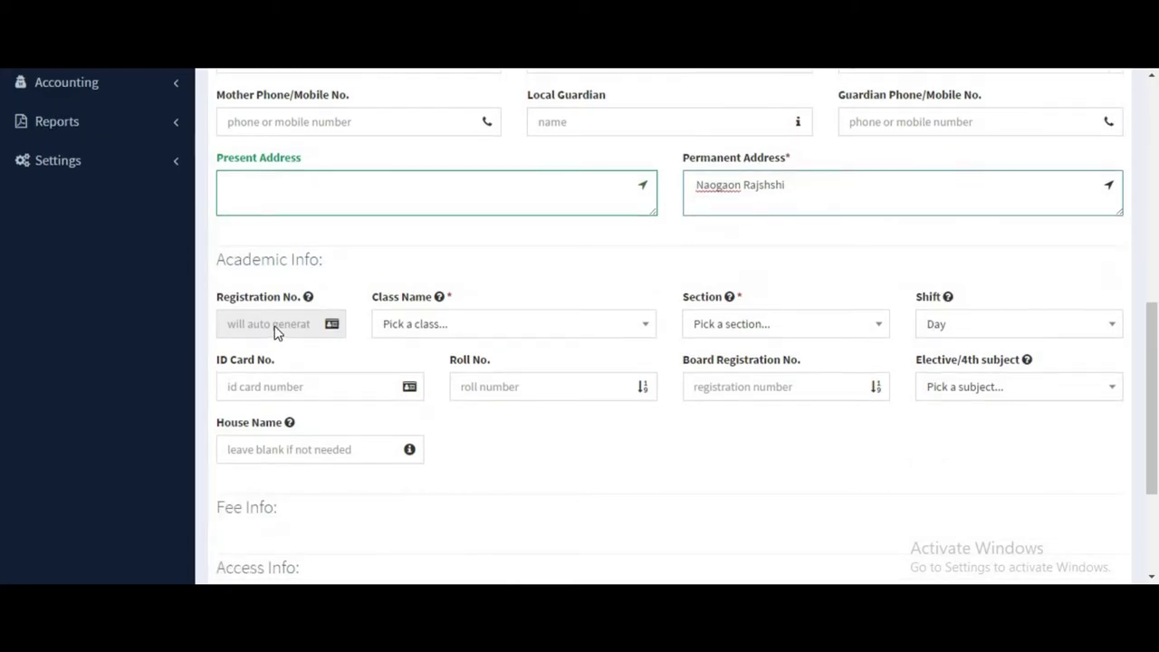
Assign the student to class Nine, section First.
left_click(429, 331)
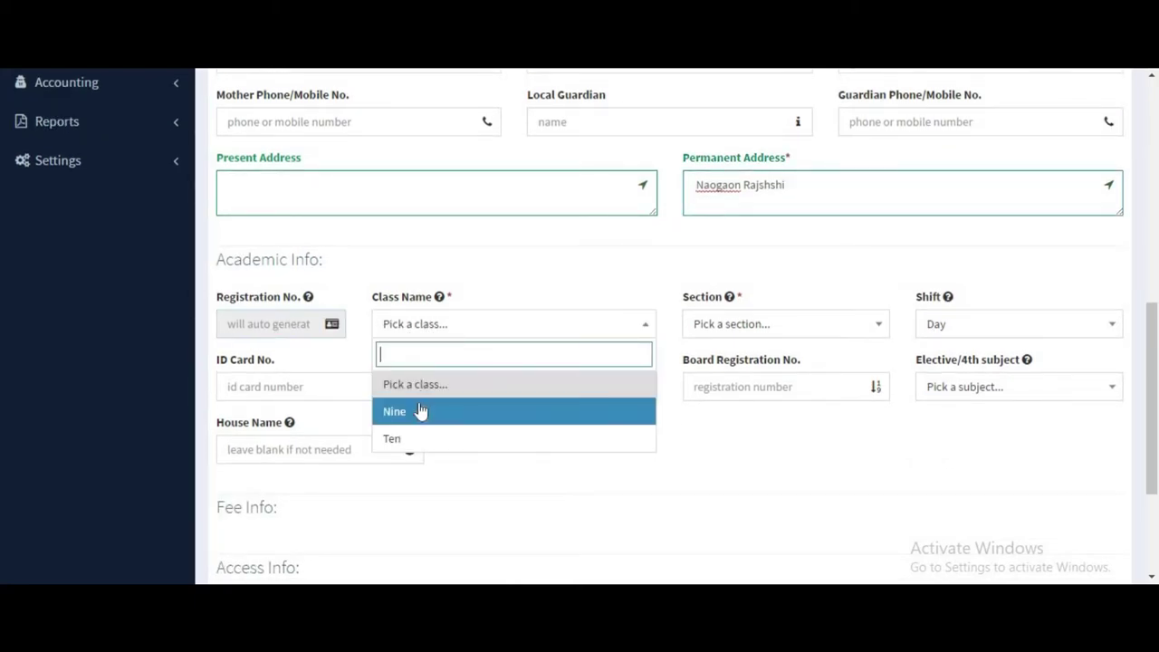
left_click(419, 408)
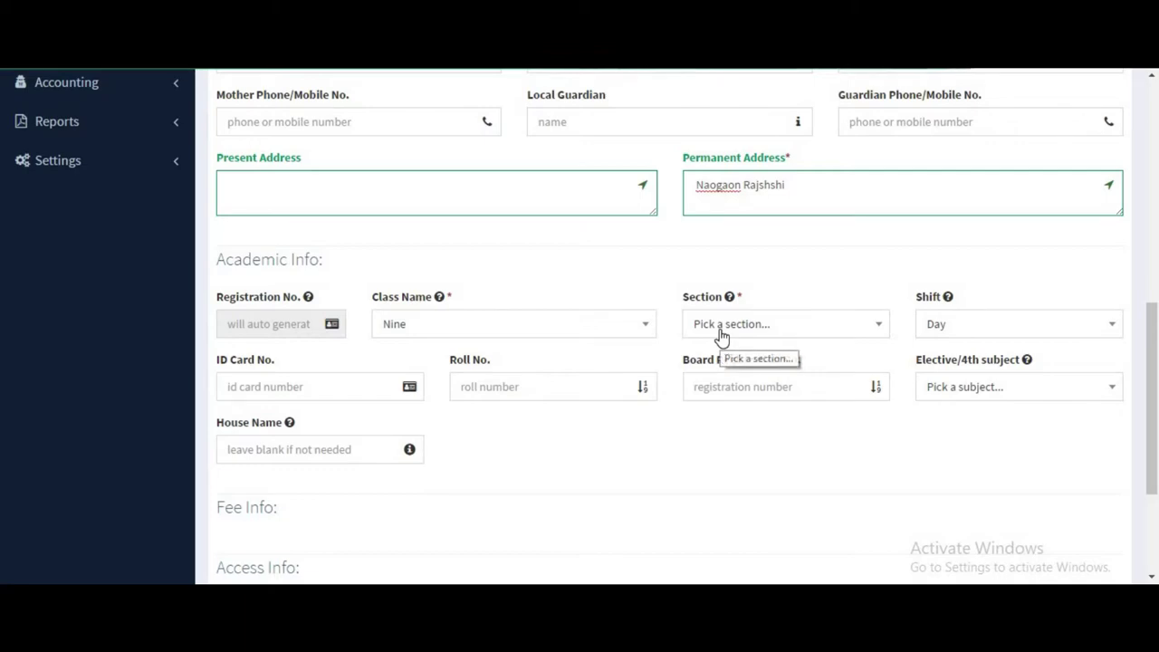
left_click(722, 328)
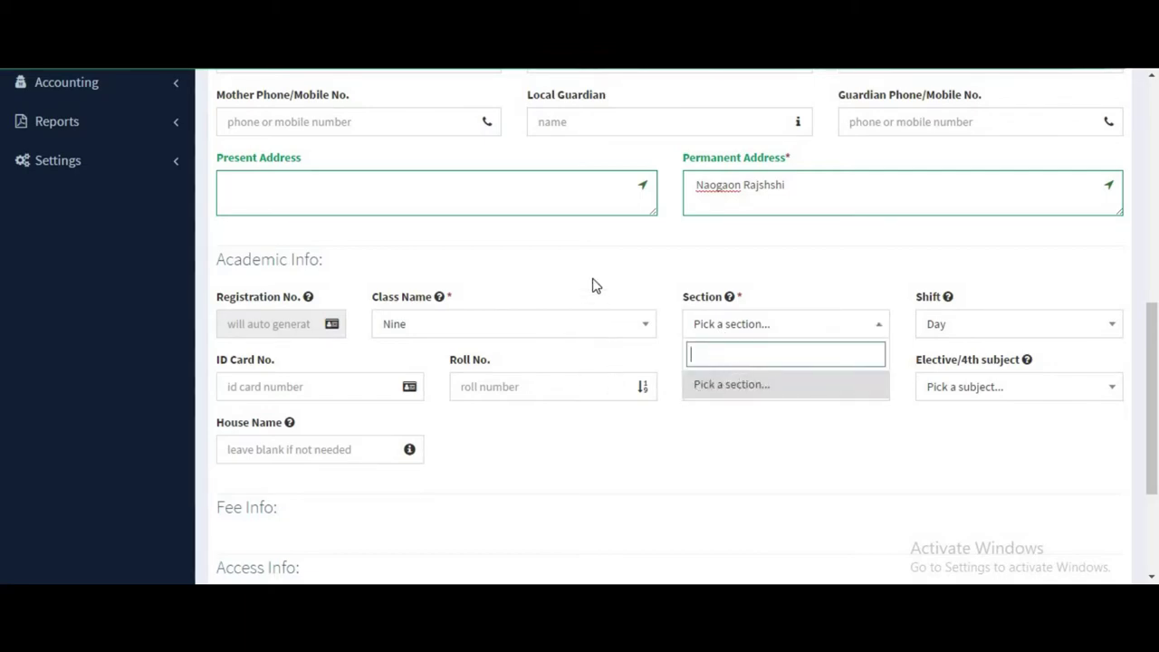
left_click(555, 213)
left_click(745, 323)
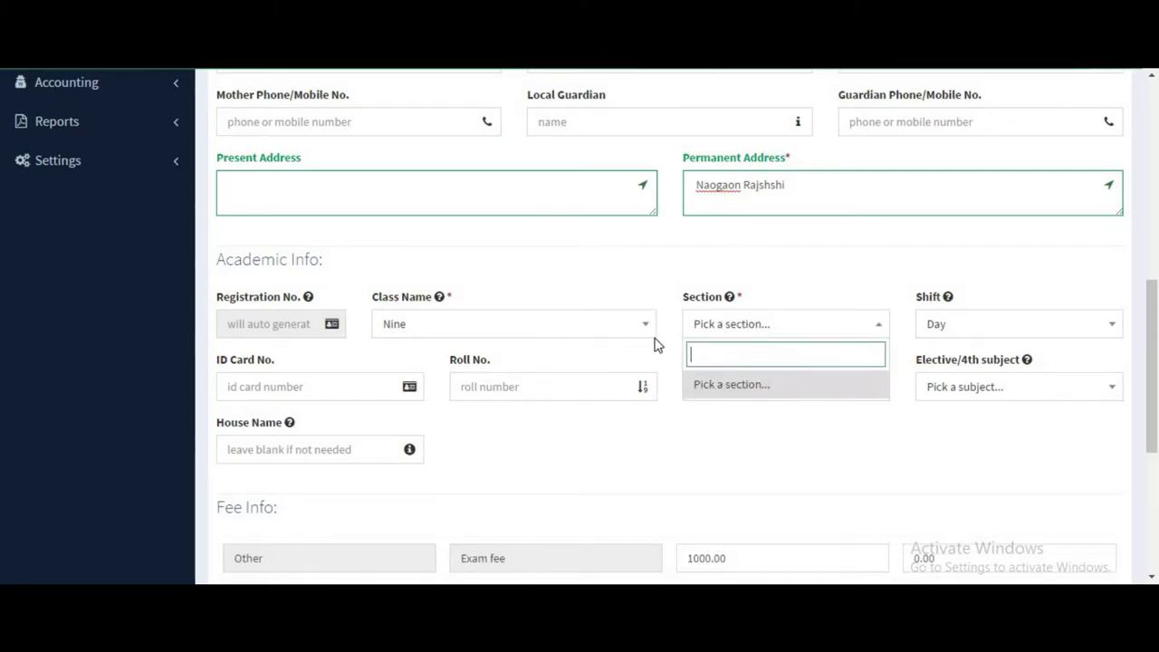
left_click(662, 328)
left_click(717, 327)
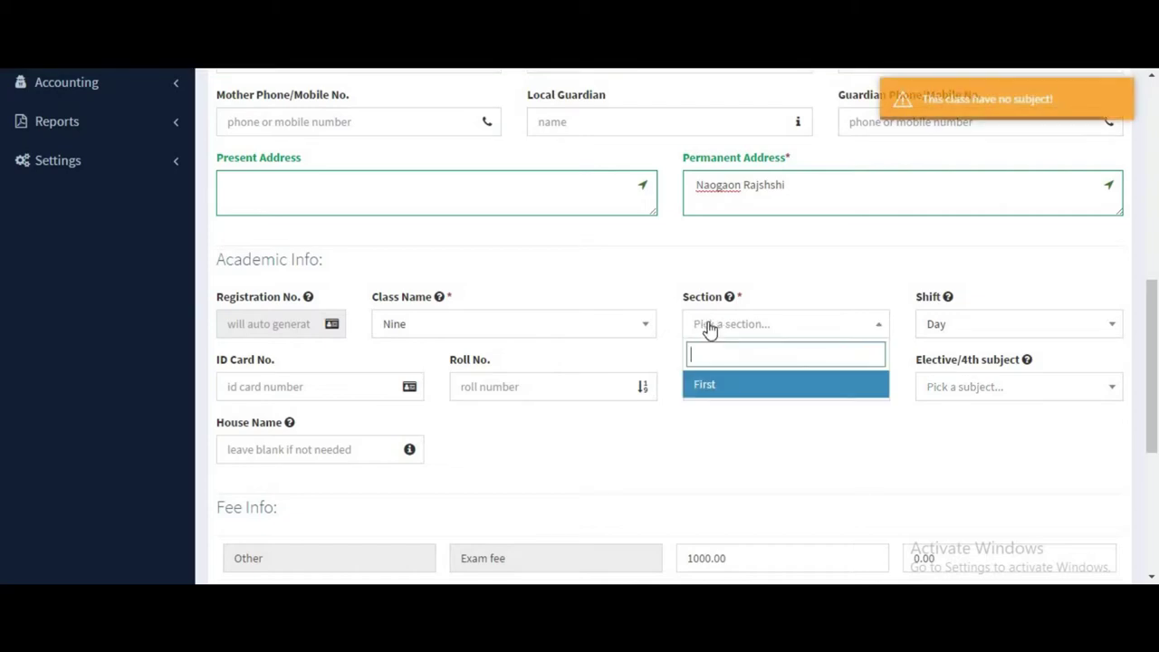
left_click(729, 389)
Enter roll number 01, leave the elective subject empty, and check the 2000 fee total.
left_click(307, 391)
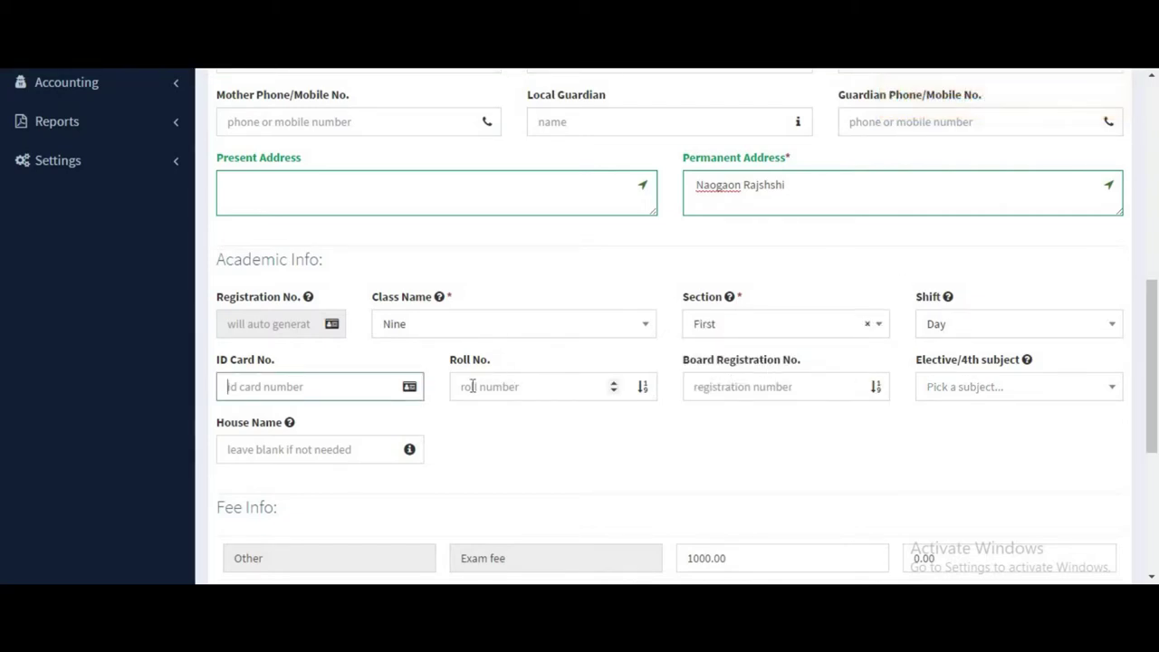
left_click(524, 386)
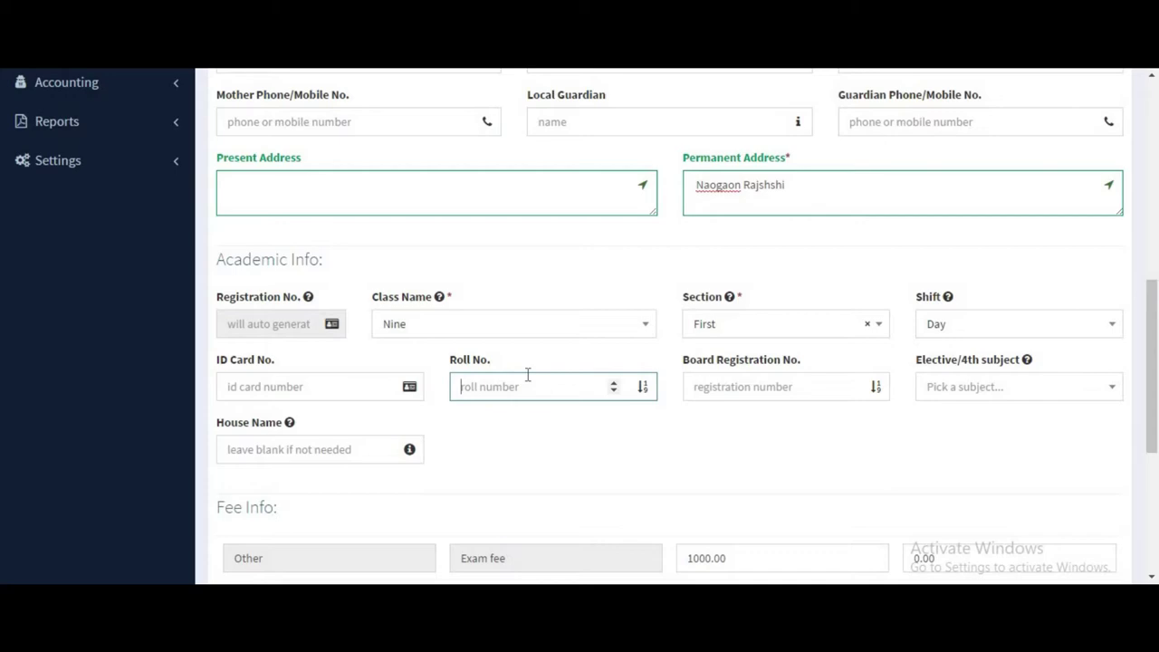
type("01")
left_click(743, 386)
left_click(970, 388)
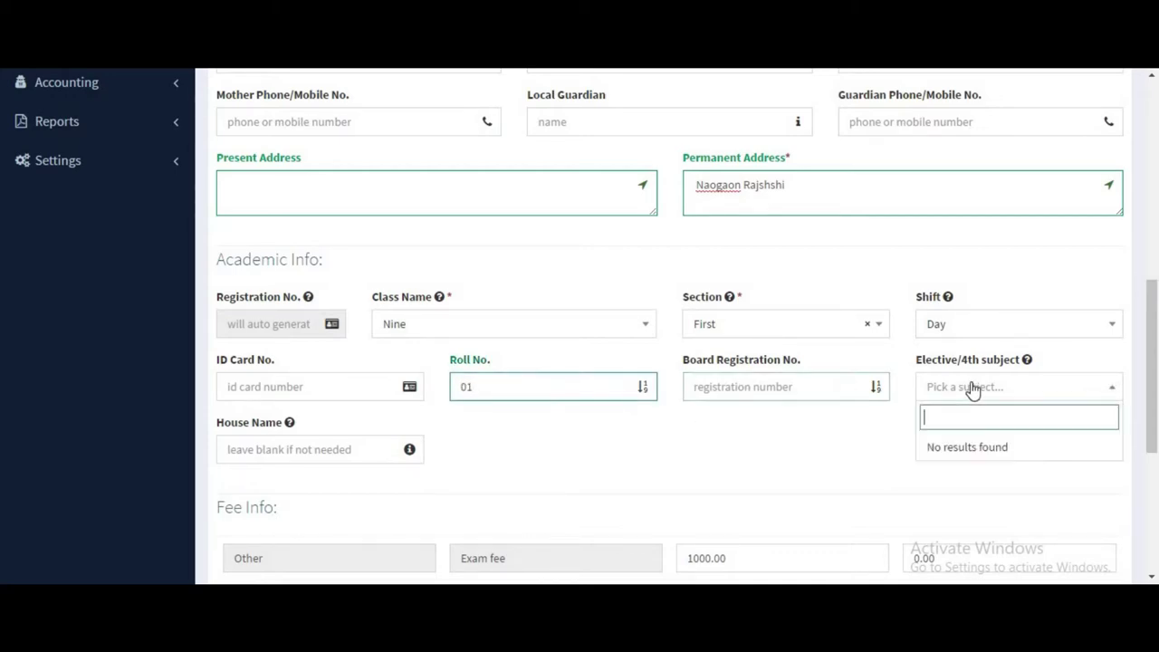
left_click(409, 452)
scroll(598, 437, "down", 3)
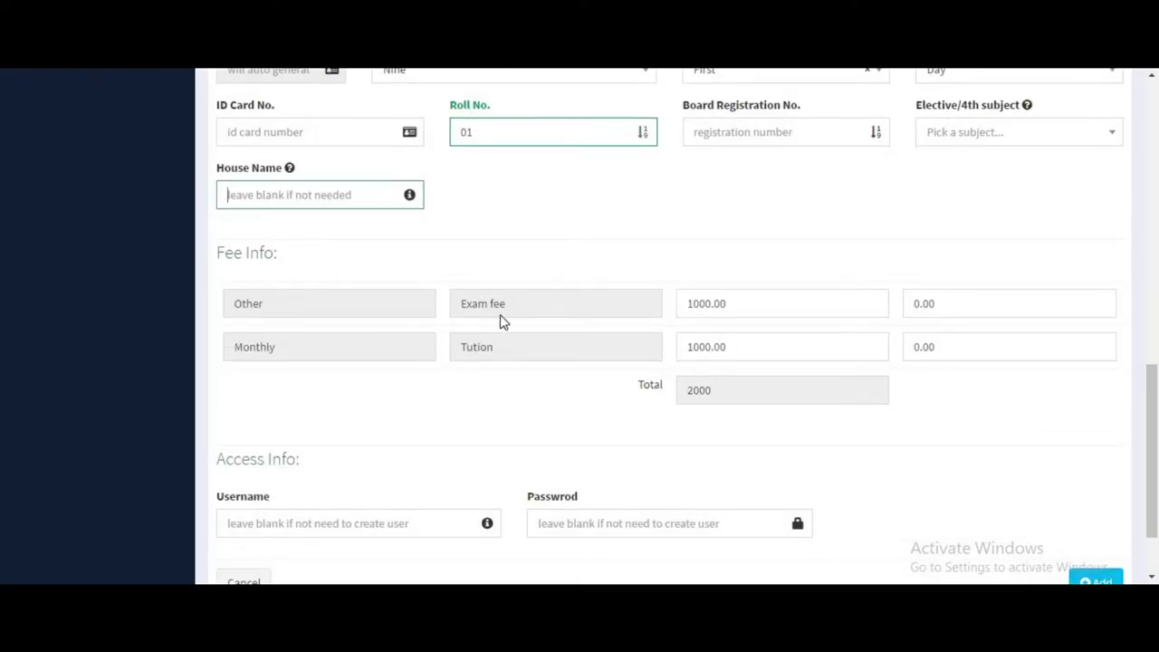
left_click(753, 310)
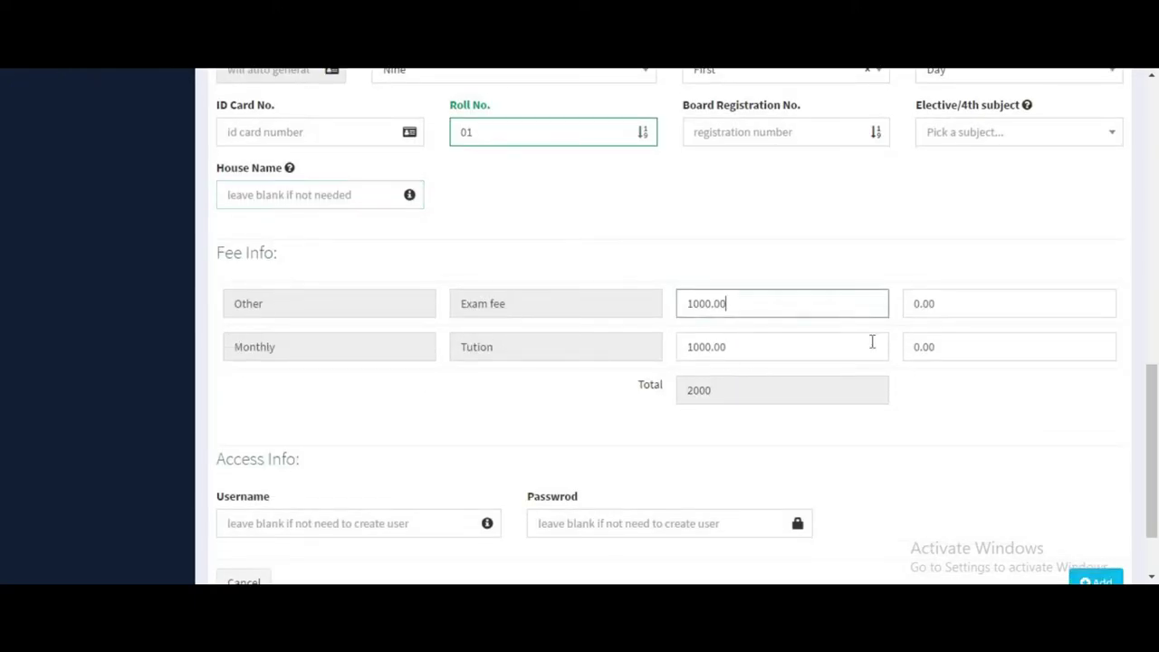
left_click(872, 339)
left_click(761, 405)
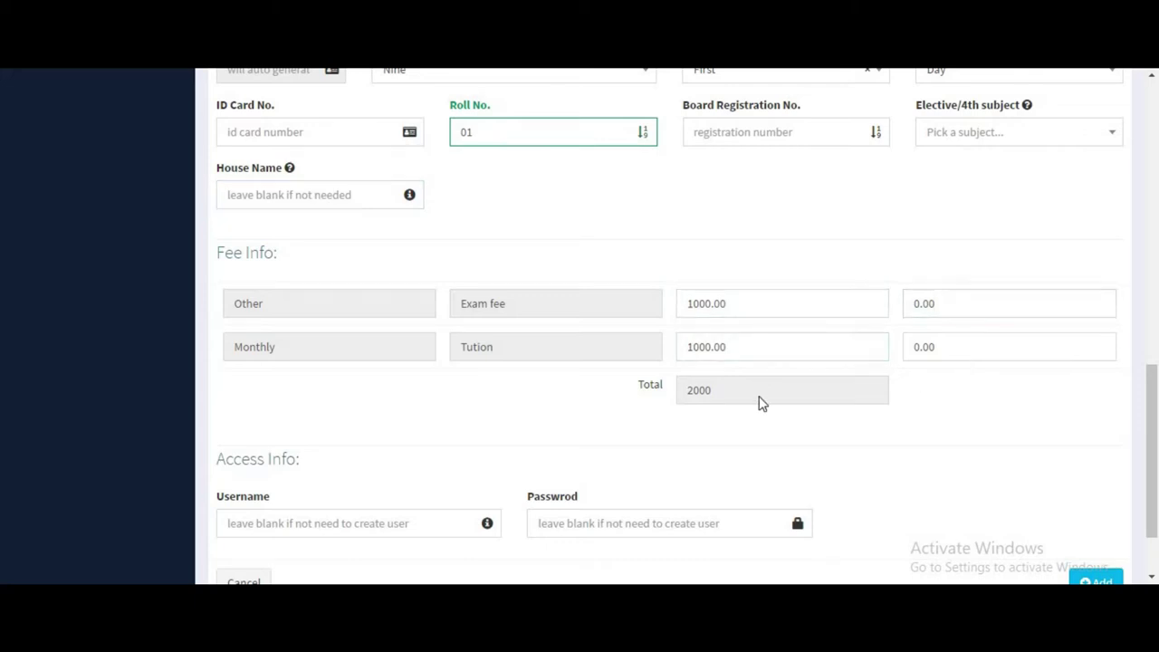
double_click(693, 391)
scroll(326, 426, "down", 1)
Fill in the student's login username and password and submit the form.
left_click(323, 435)
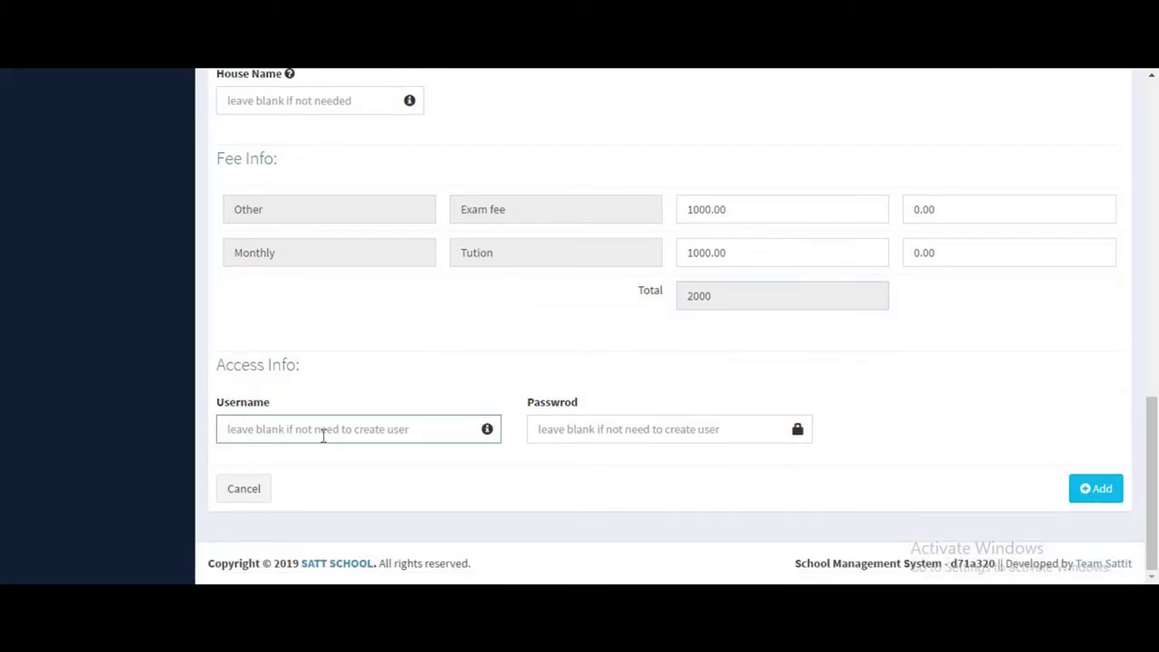
type("emran")
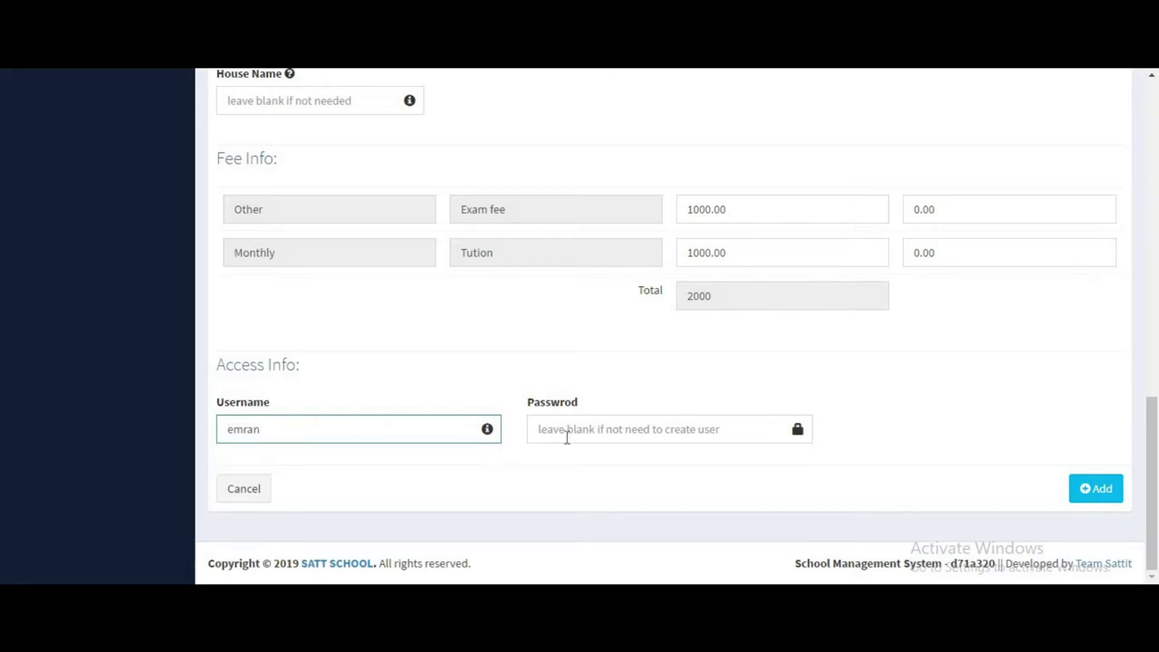
left_click(567, 436)
type("12")
left_click(1095, 488)
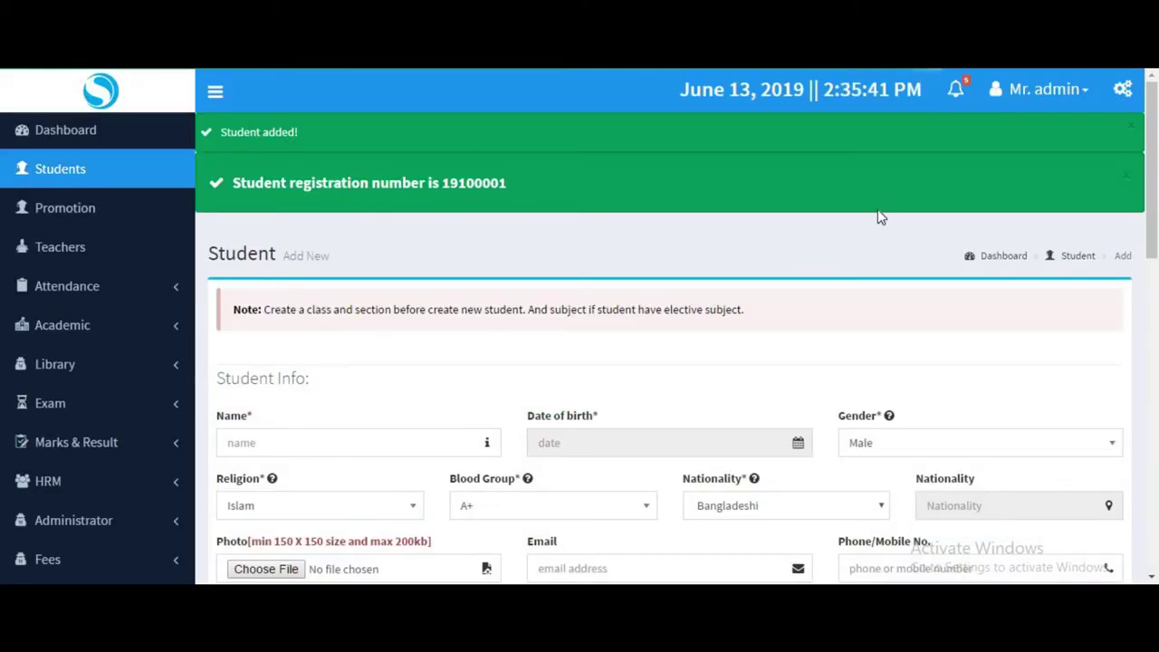
Select the new registration number, then filter the student list to class Nine, section First.
left_click_drag(516, 183, 442, 181)
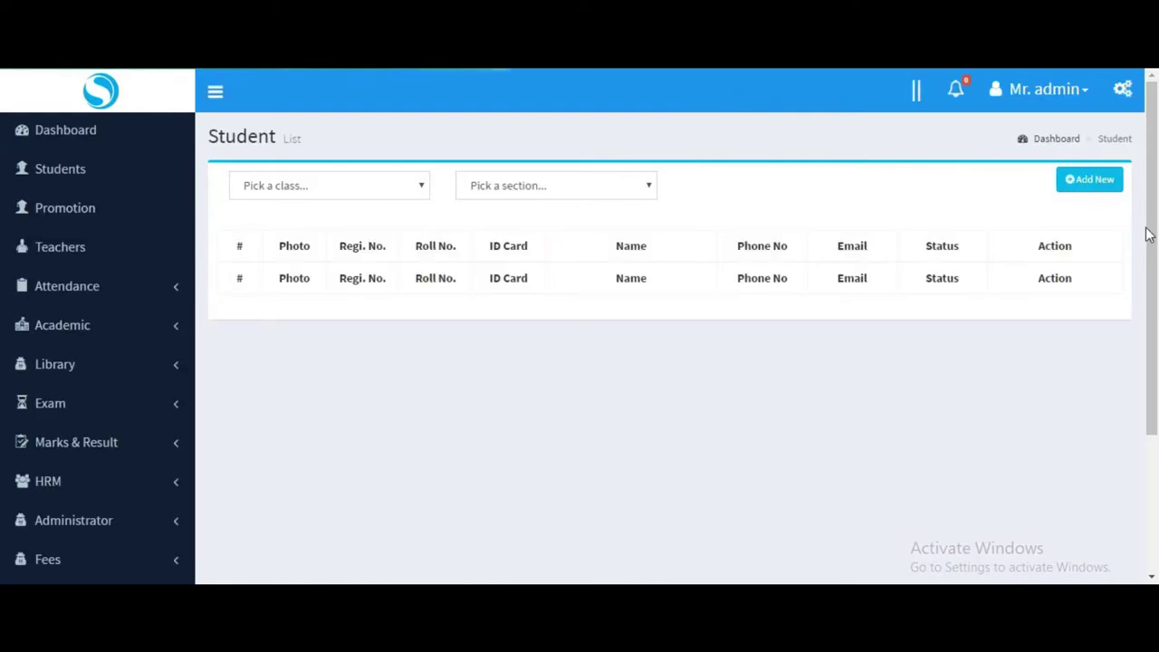
left_click(344, 188)
left_click(290, 274)
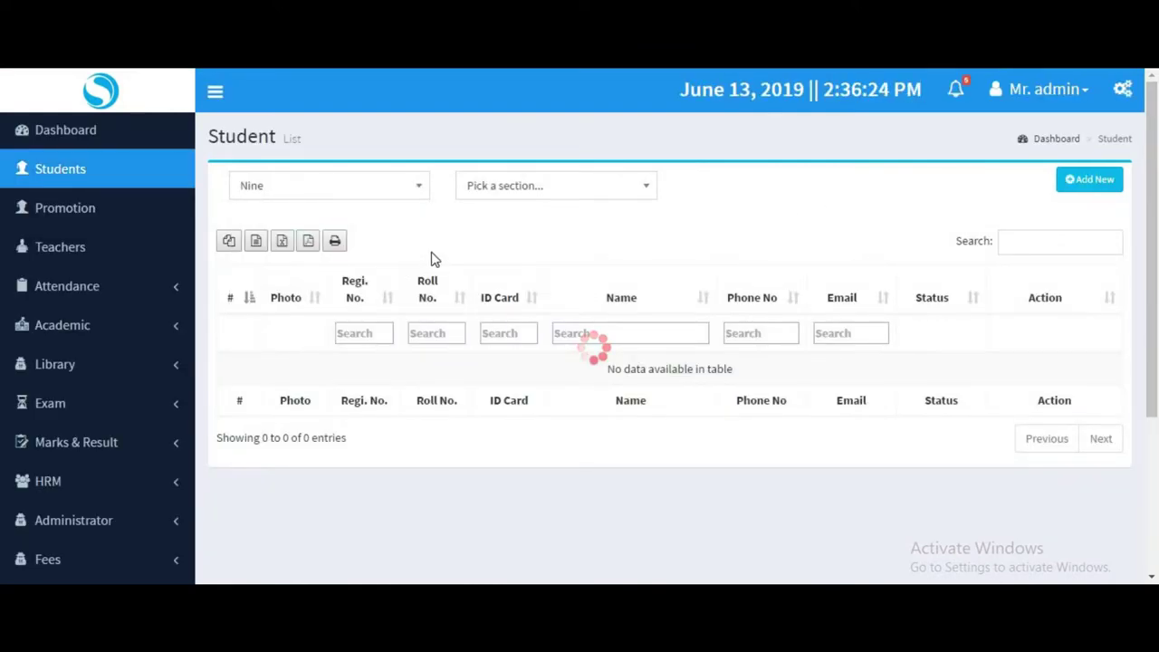
left_click(540, 190)
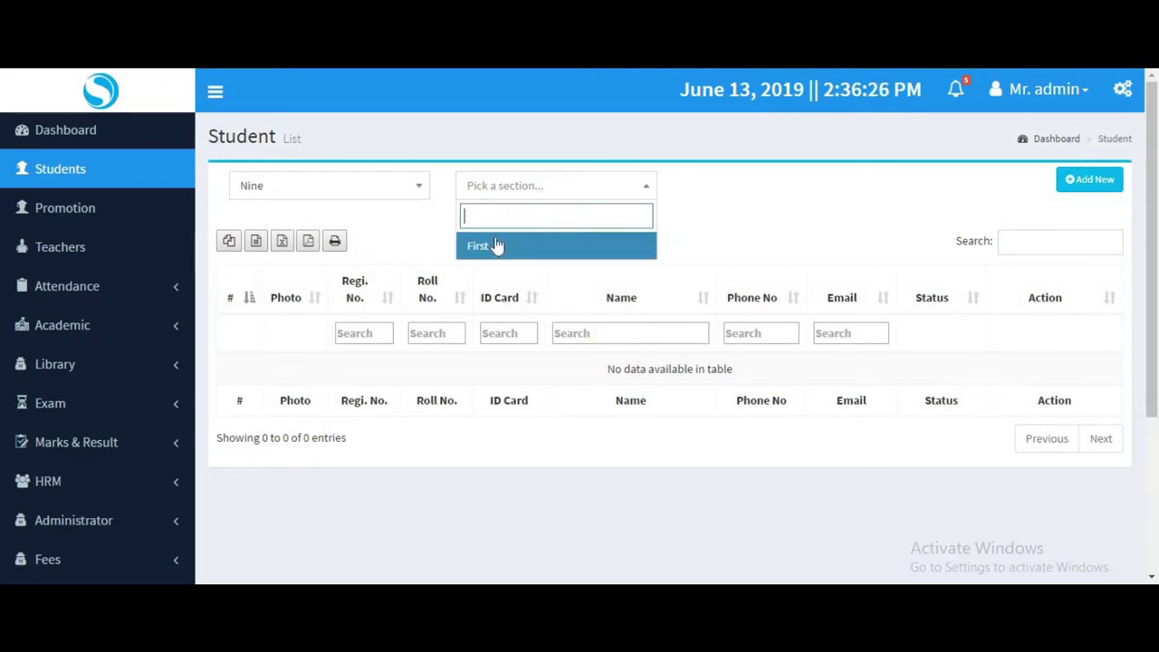
left_click(513, 245)
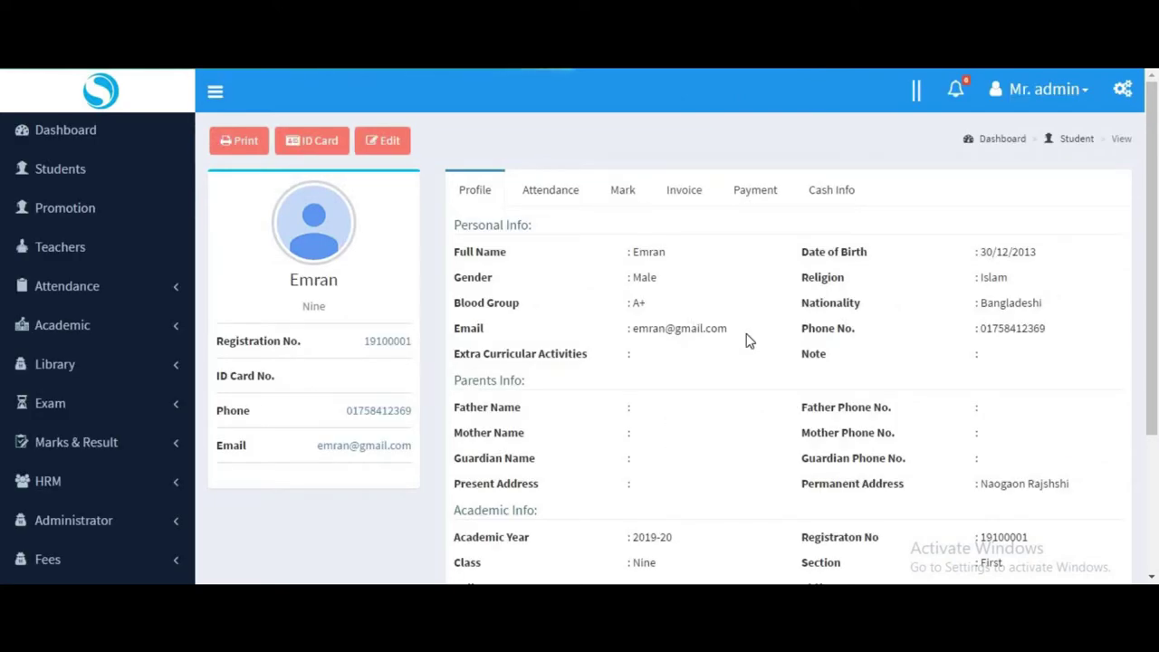
Review the student's profile, including the fee totals row.
scroll(747, 338, "down", 5)
scroll(679, 383, "up", 5)
scroll(651, 520, "down", 1)
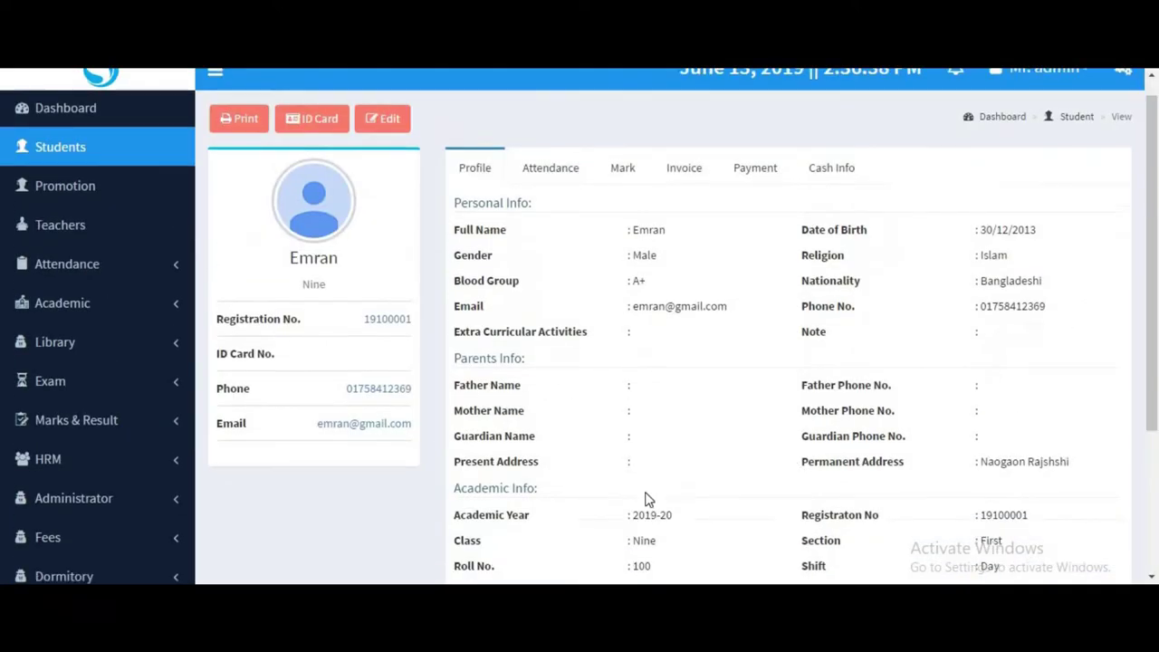
scroll(646, 498, "down", 3)
left_click_drag(453, 449, 1073, 457)
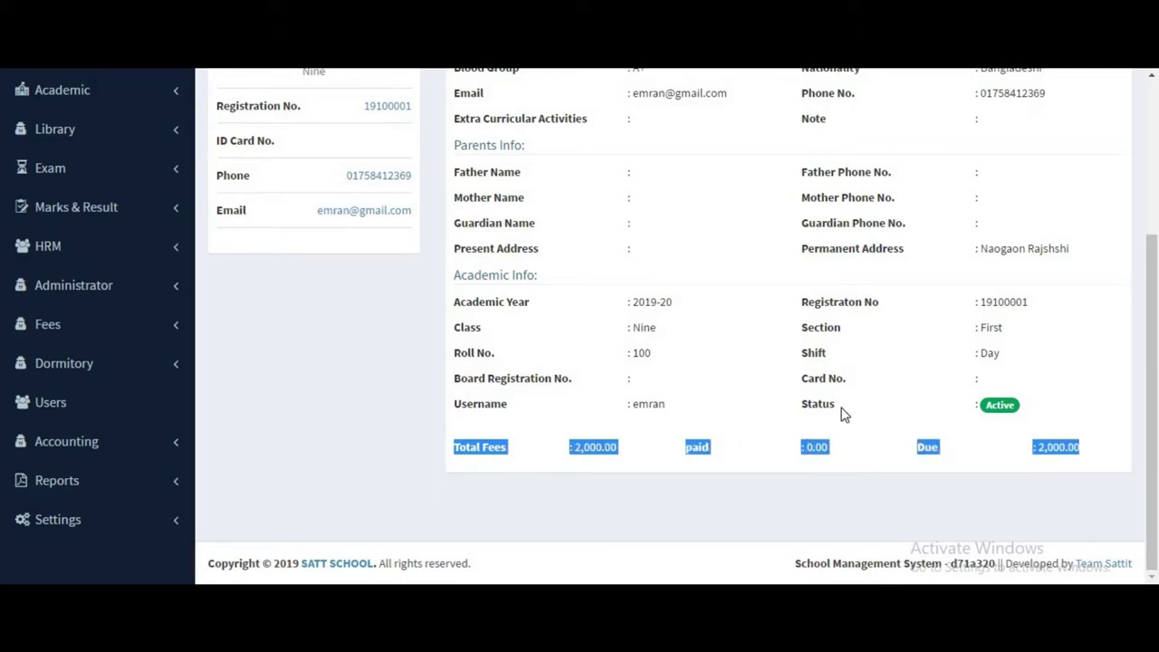
scroll(841, 413, "up", 3)
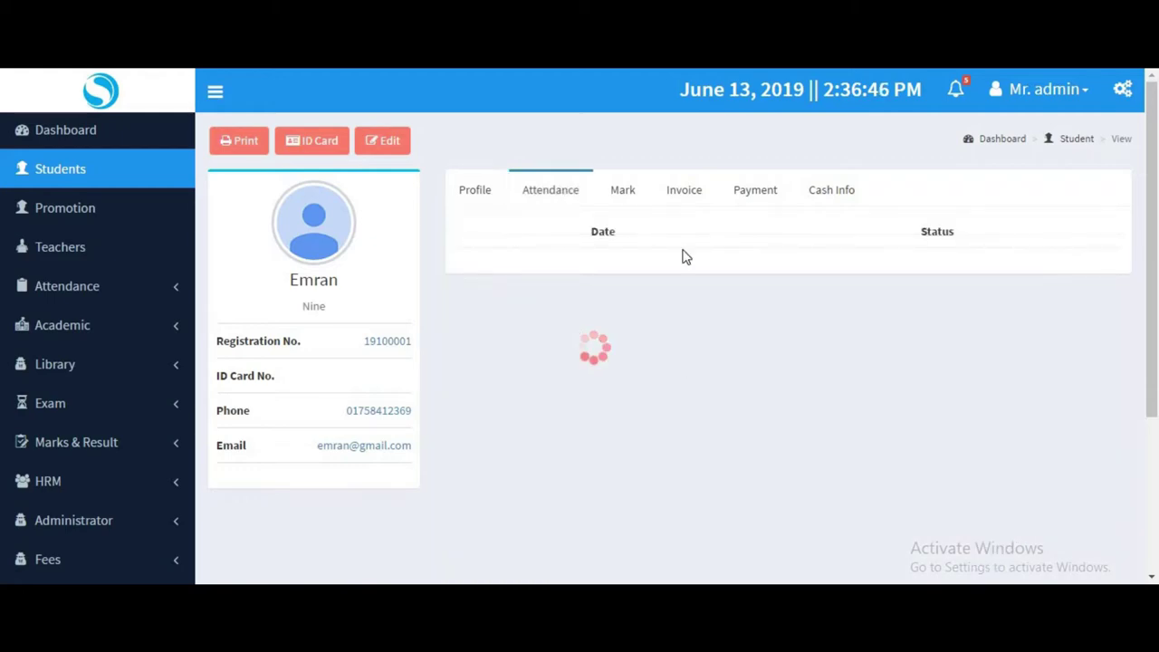
Check the student's Mark, Invoice, Payment and Cash Info tabs, then go to Student Attendance.
left_click(622, 189)
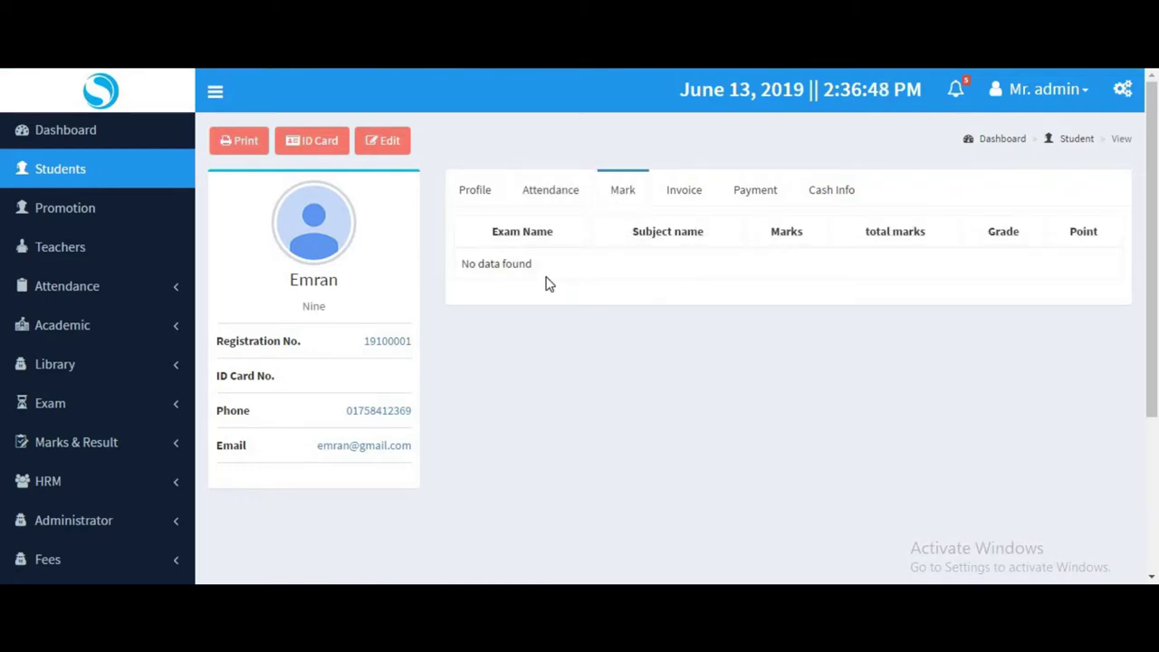
left_click(686, 191)
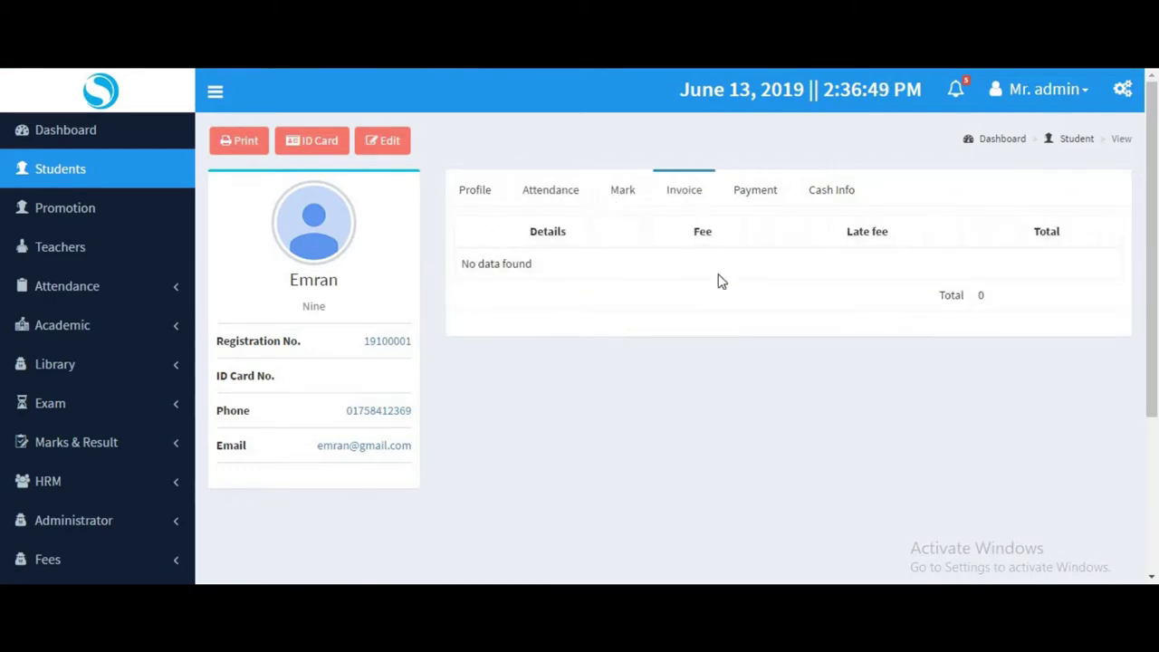
left_click(758, 193)
left_click(820, 194)
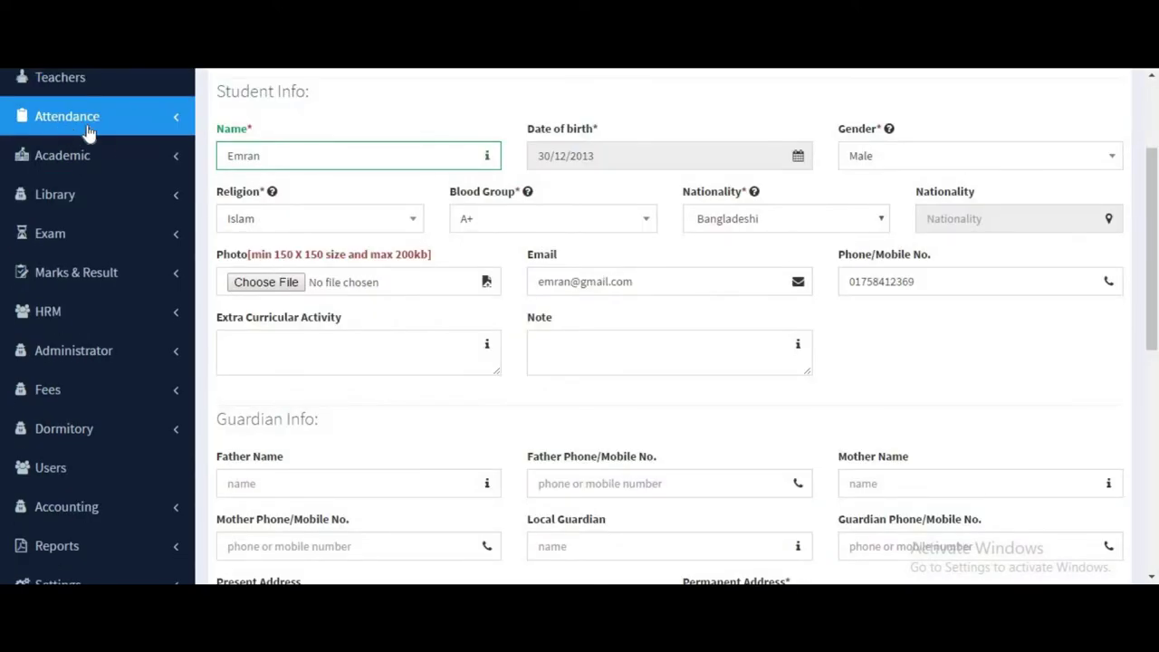
left_click(88, 132)
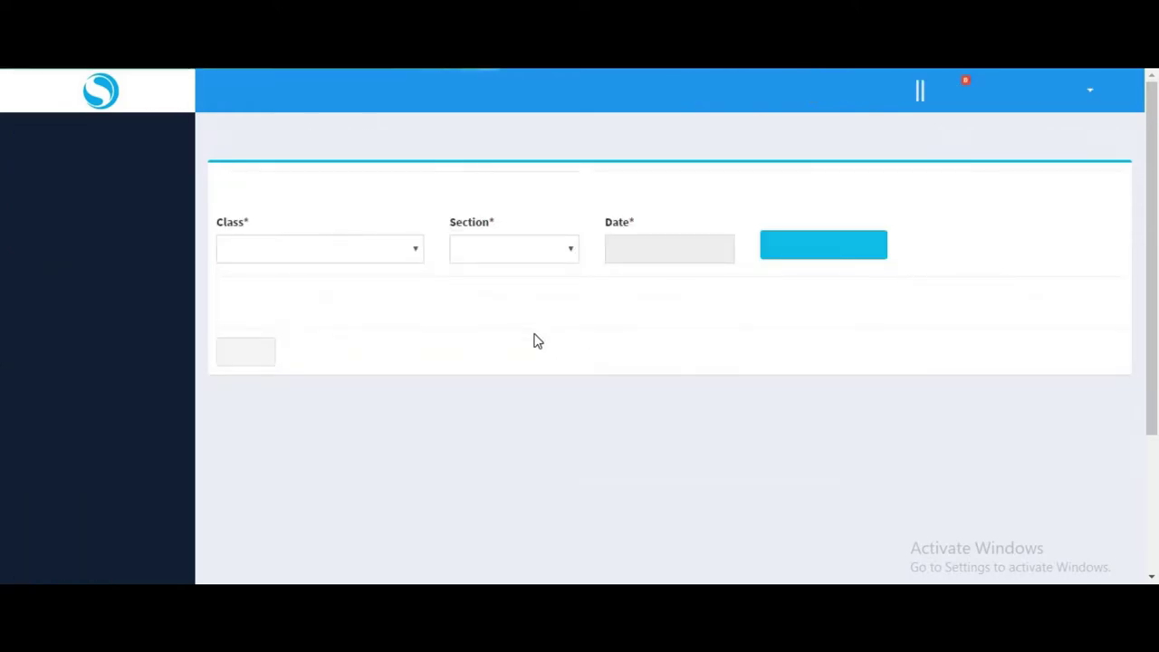
Load the 13/06/2019 attendance sheet for class Nine, section First.
left_click(329, 262)
left_click(274, 334)
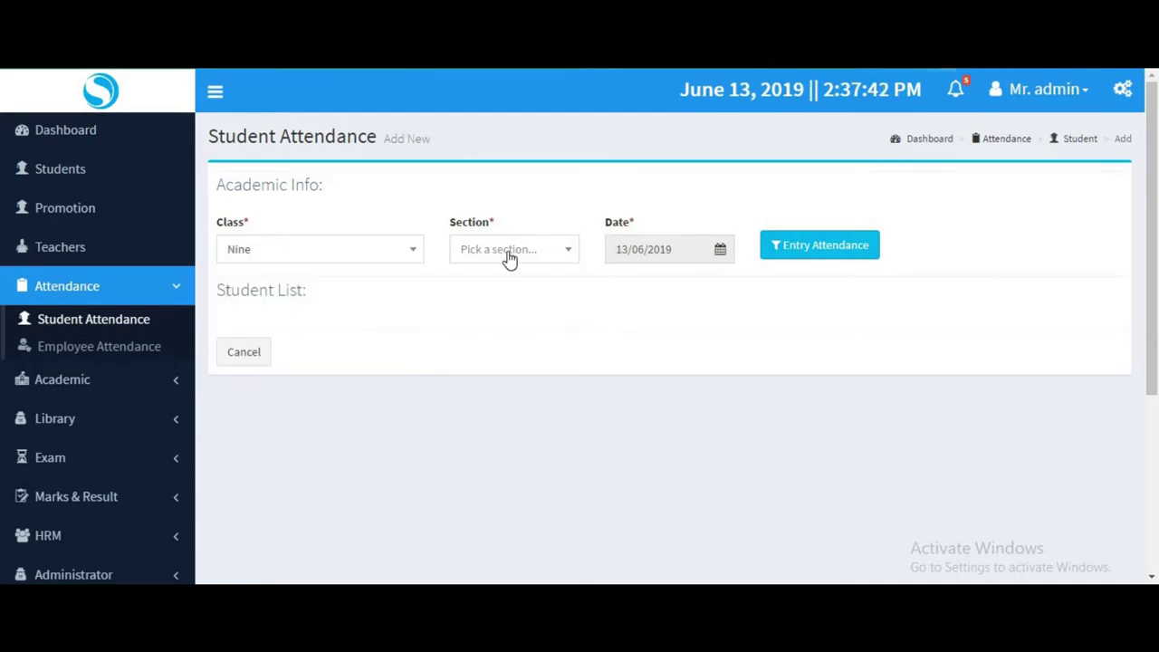
left_click(510, 259)
key("Return")
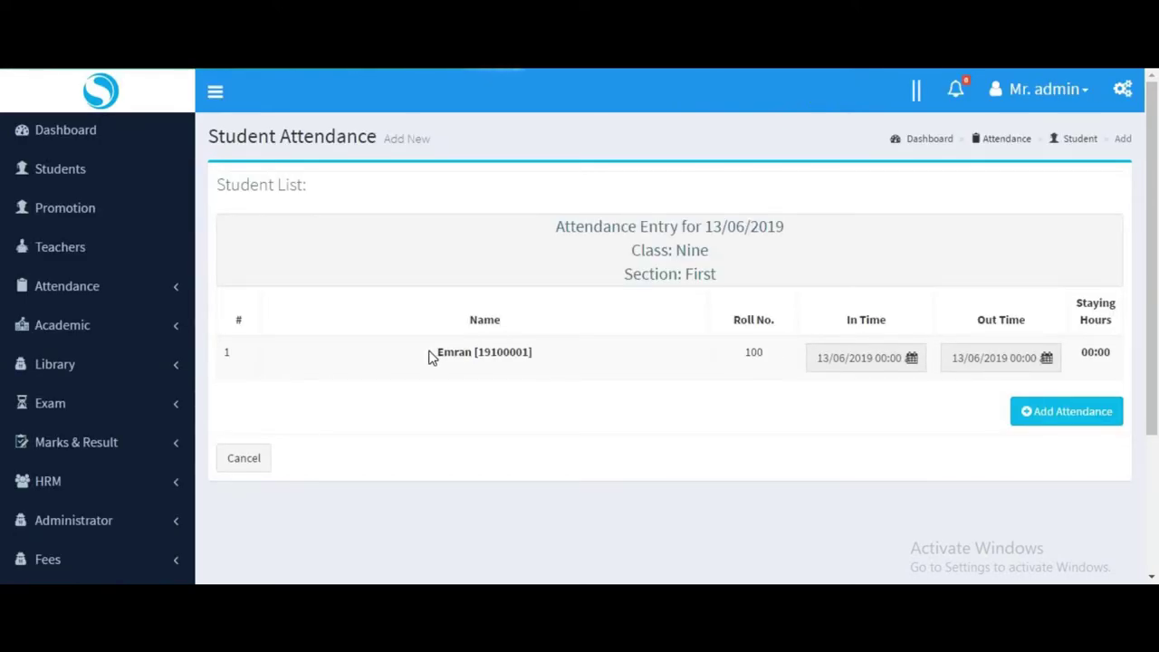
left_click_drag(431, 358, 727, 363)
Set the student's in time to 9:00 AM.
left_click(725, 370)
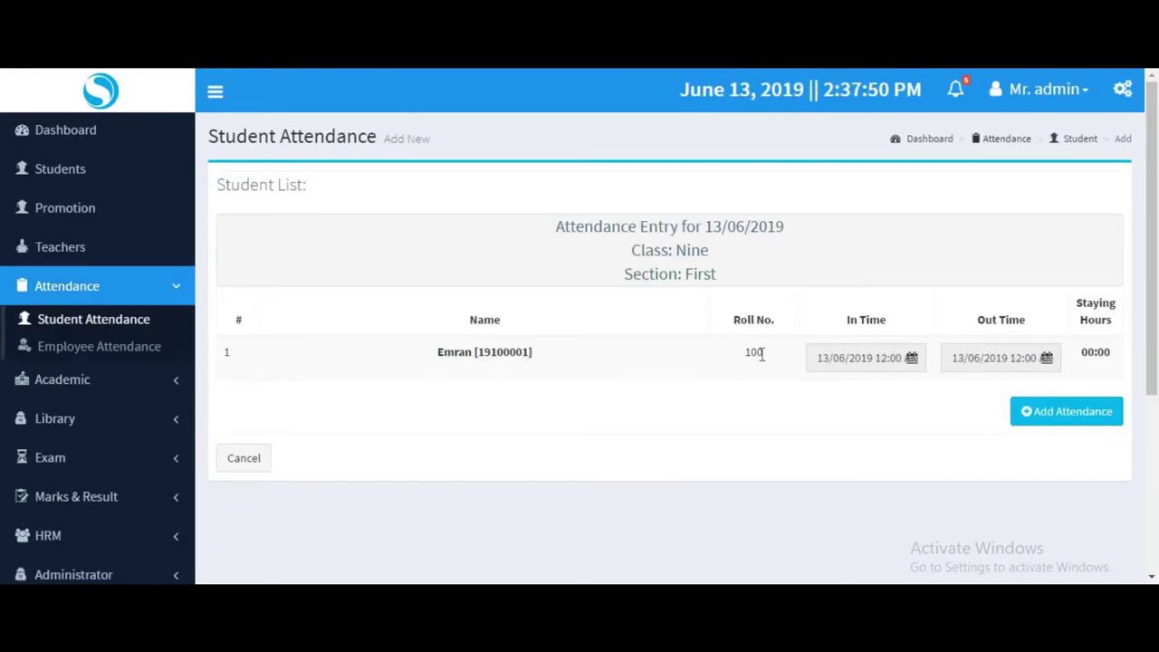
double_click(761, 354)
left_click(889, 364)
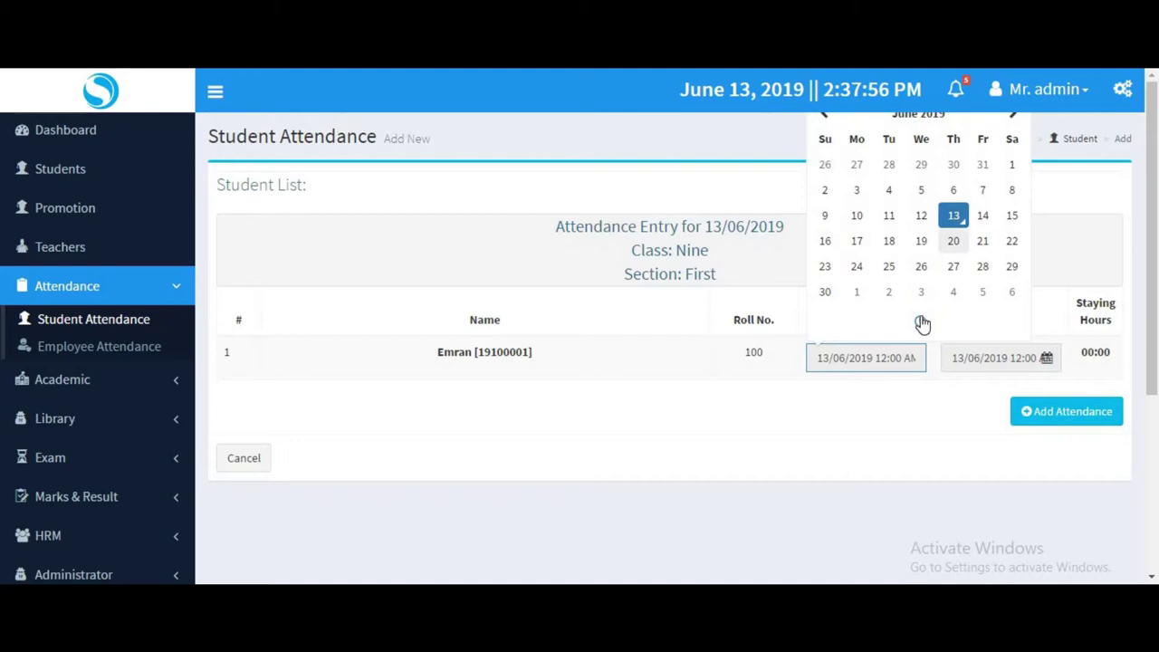
left_click(967, 317)
left_click(831, 271)
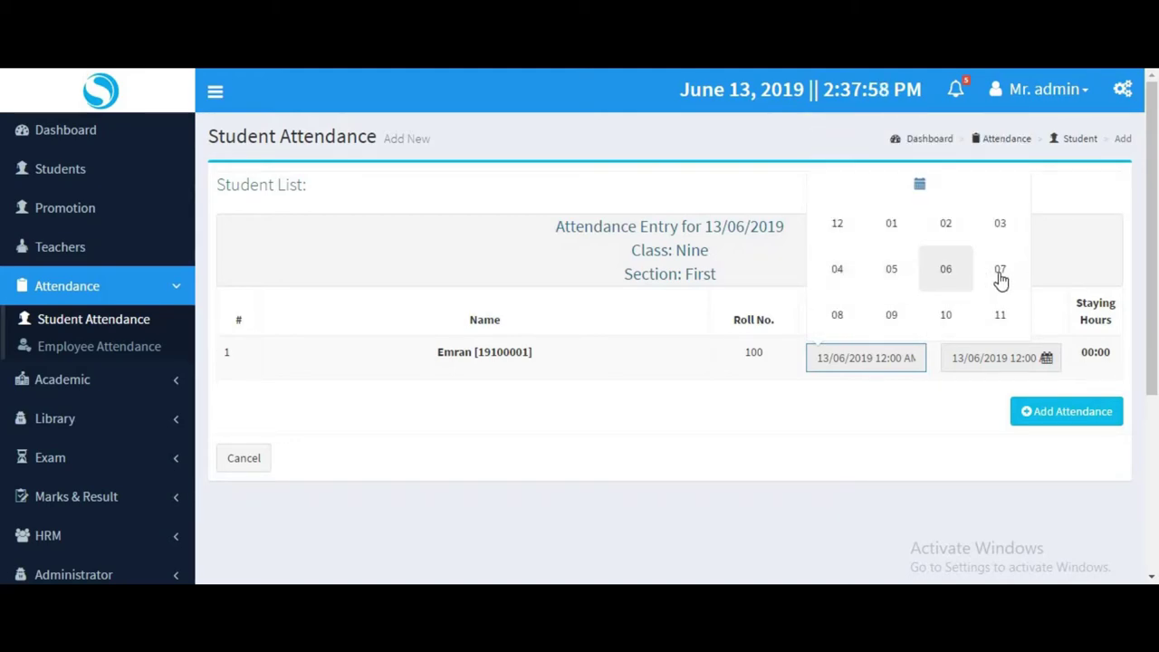
left_click(895, 320)
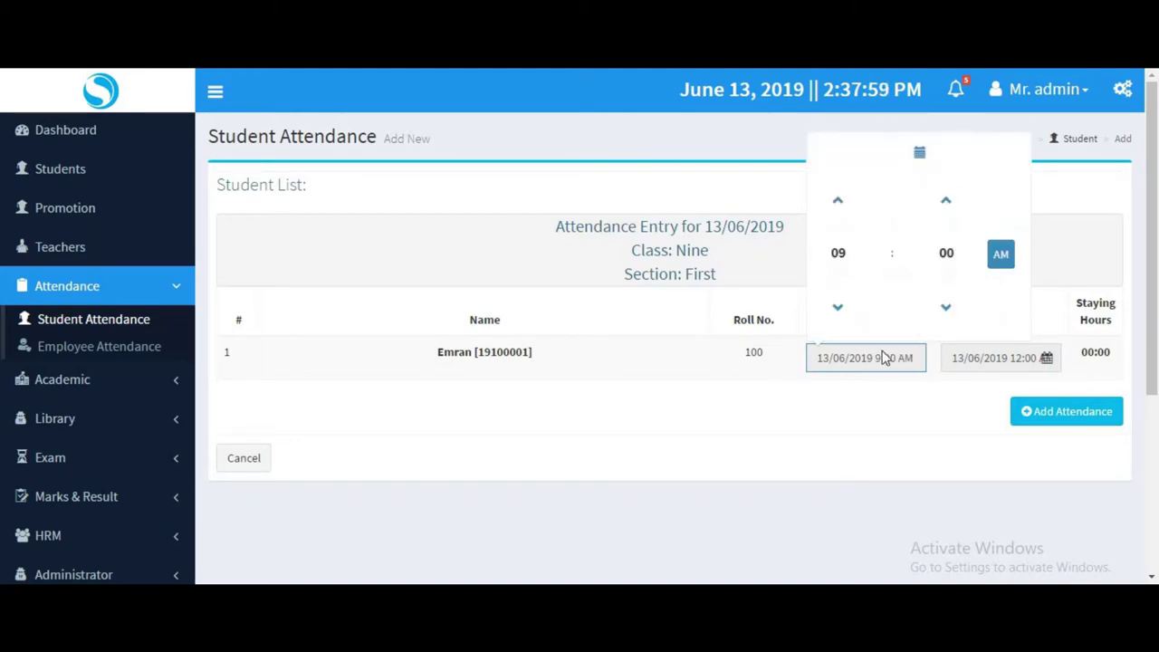
Set the out time to 12:00 PM and add the attendance record.
left_click(1013, 358)
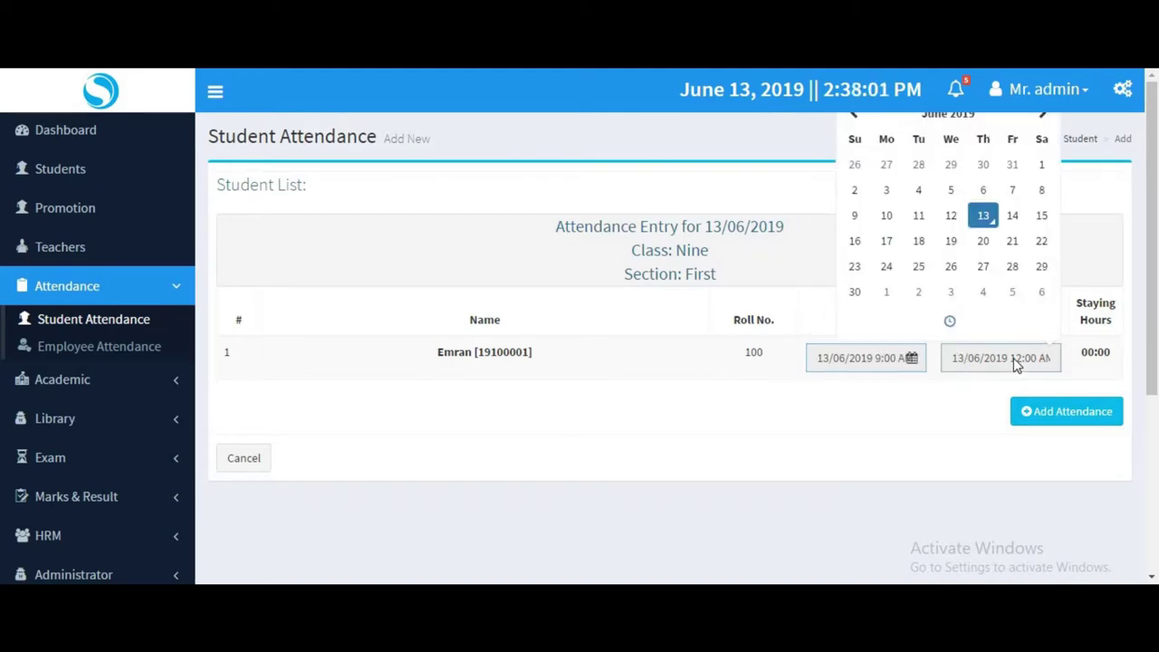
left_click(964, 328)
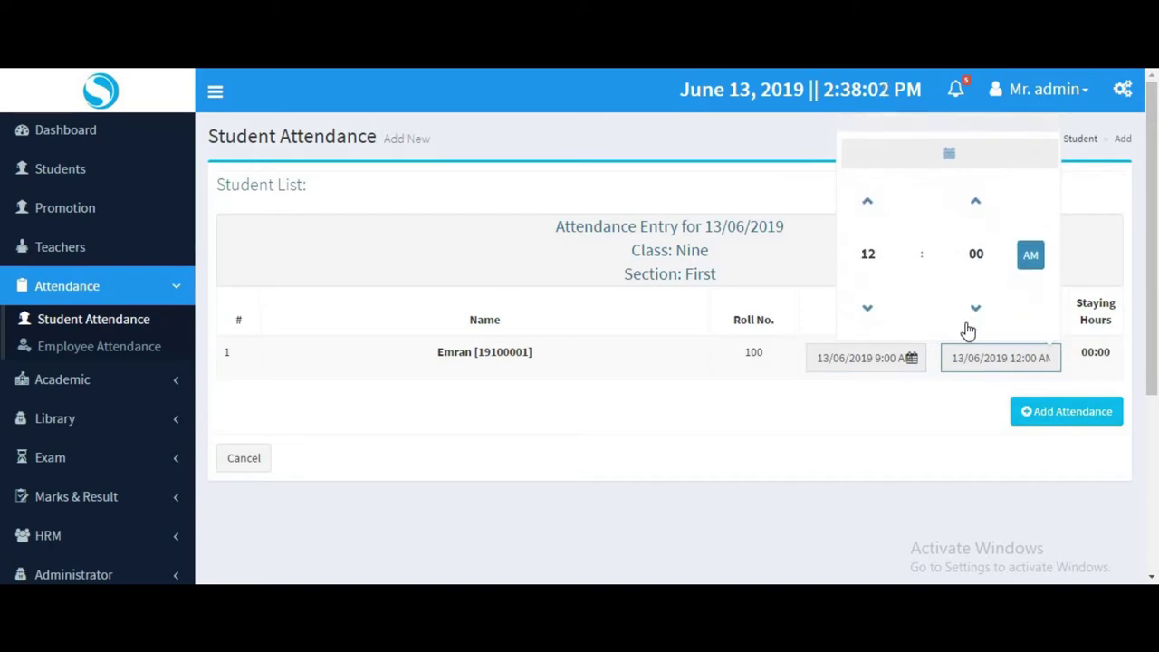
left_click(1029, 254)
left_click(942, 422)
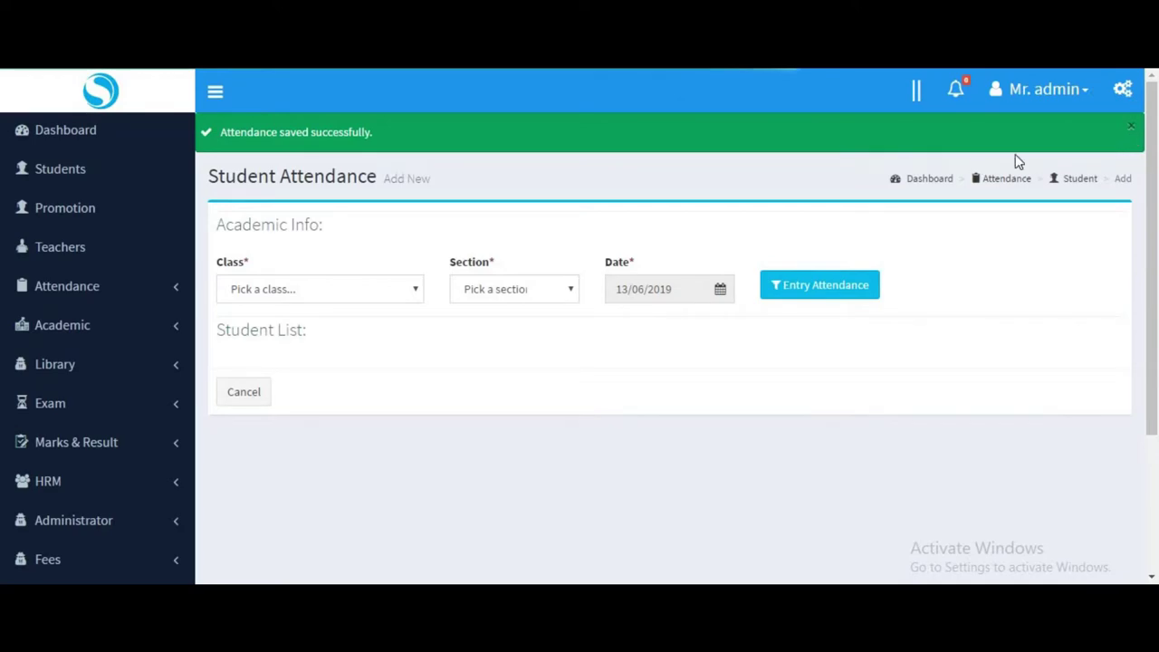
left_click(82, 286)
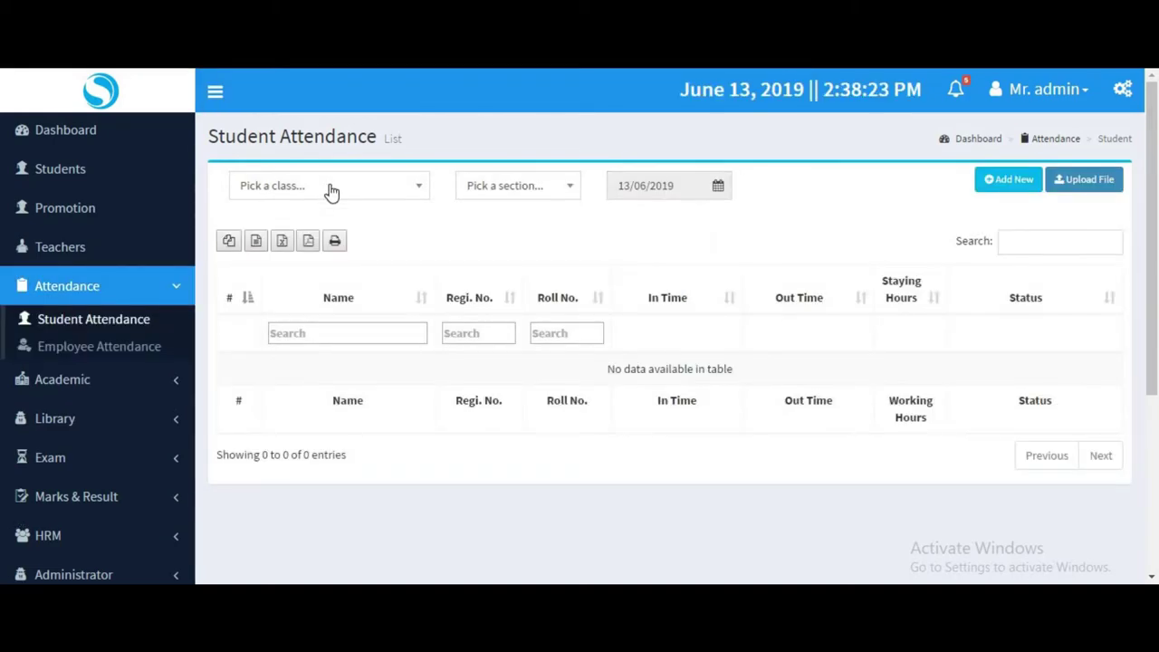
left_click(329, 190)
left_click(262, 269)
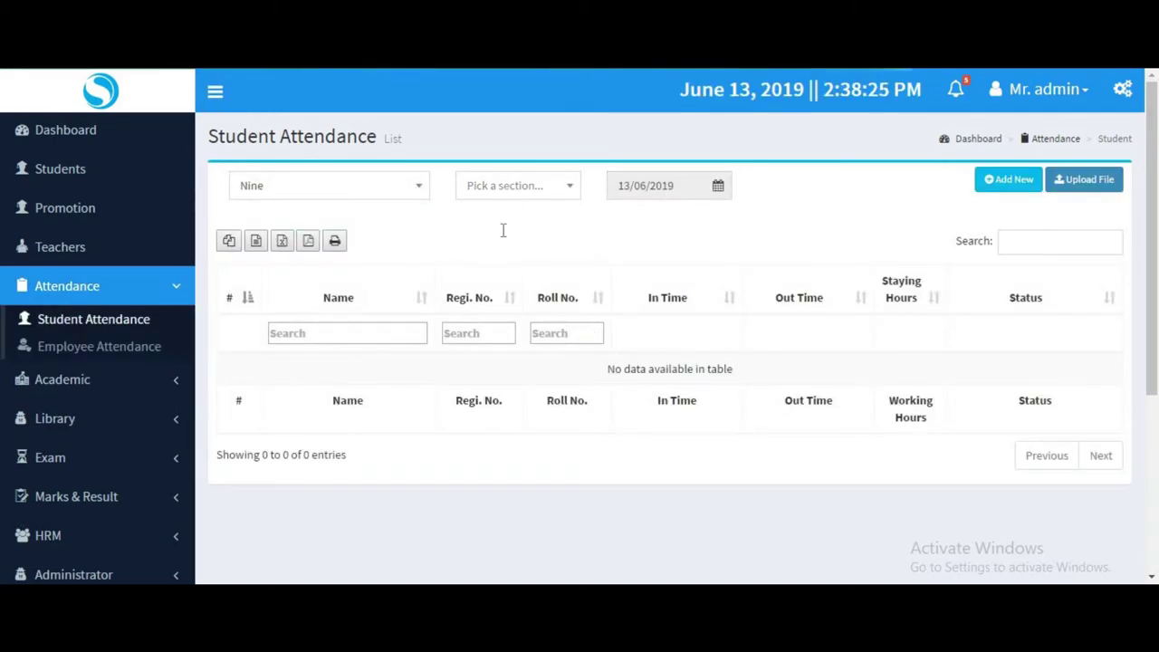
left_click(508, 190)
left_click(494, 247)
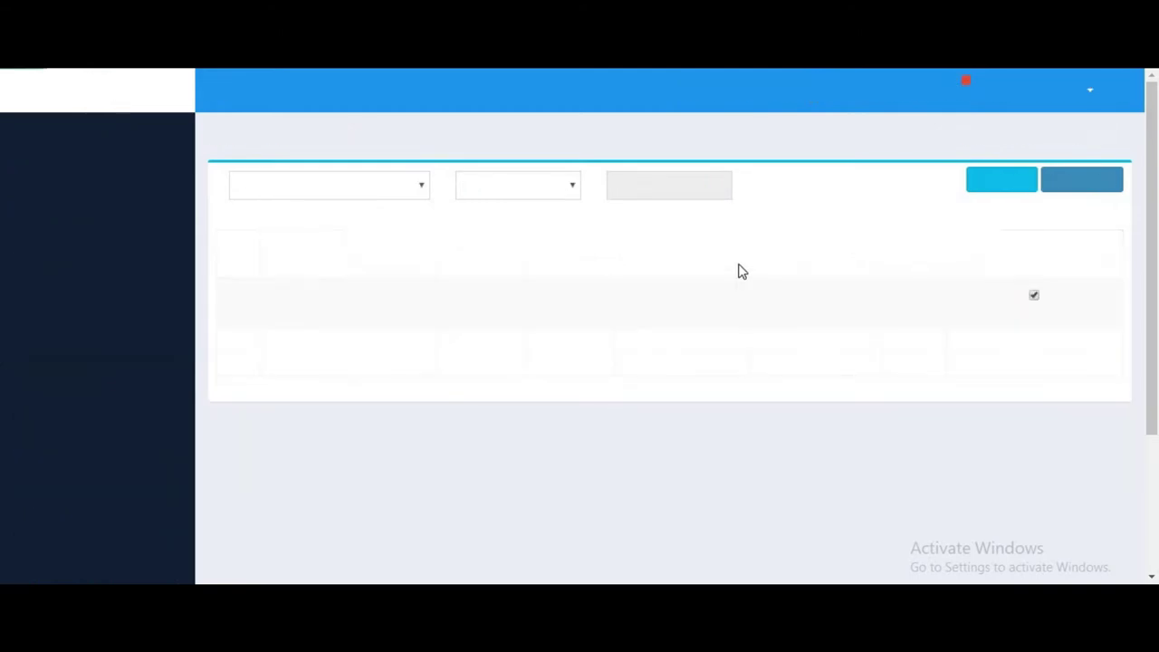
left_click_drag(433, 288, 876, 465)
left_click(924, 385)
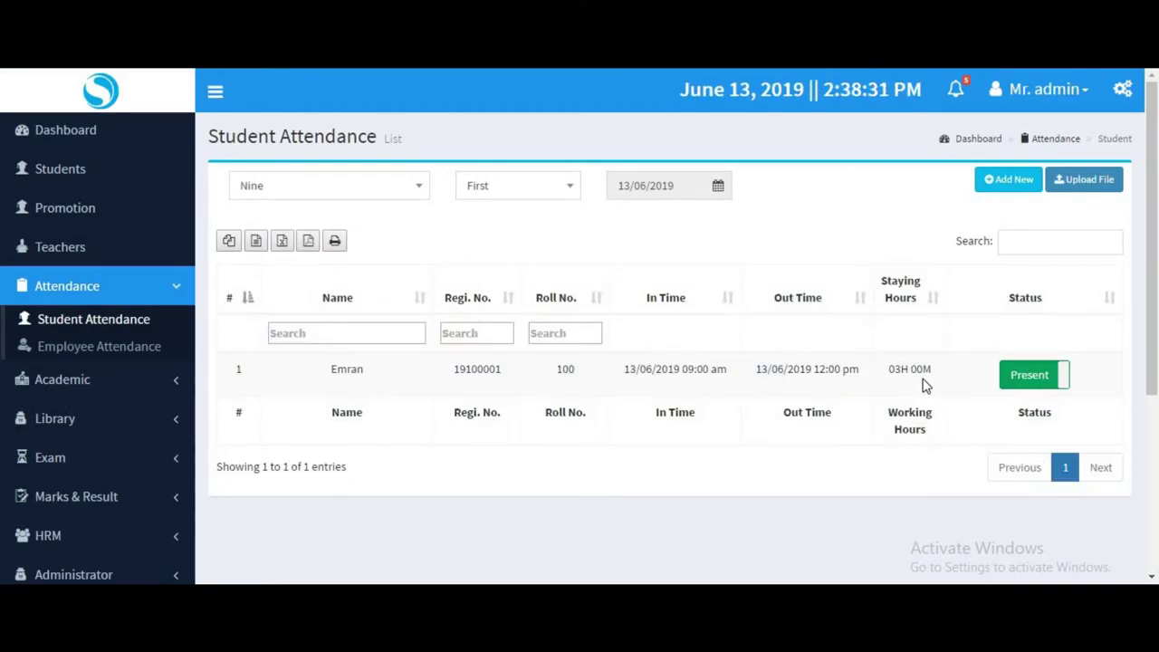
left_click_drag(877, 371, 921, 369)
double_click(1034, 412)
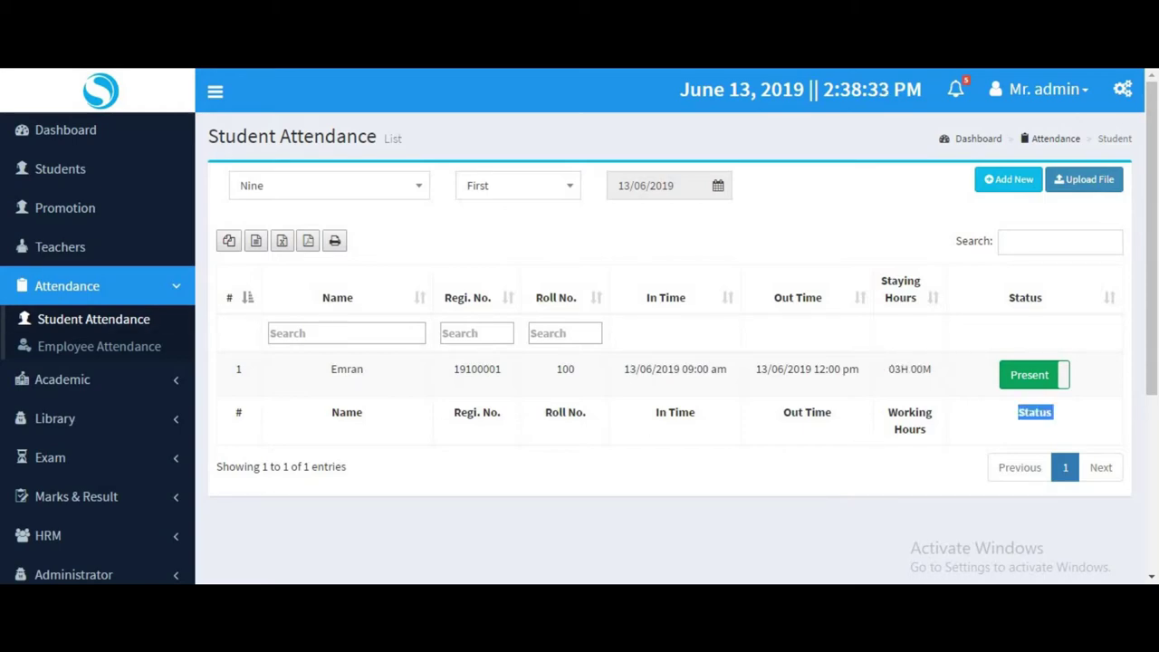
left_click(136, 346)
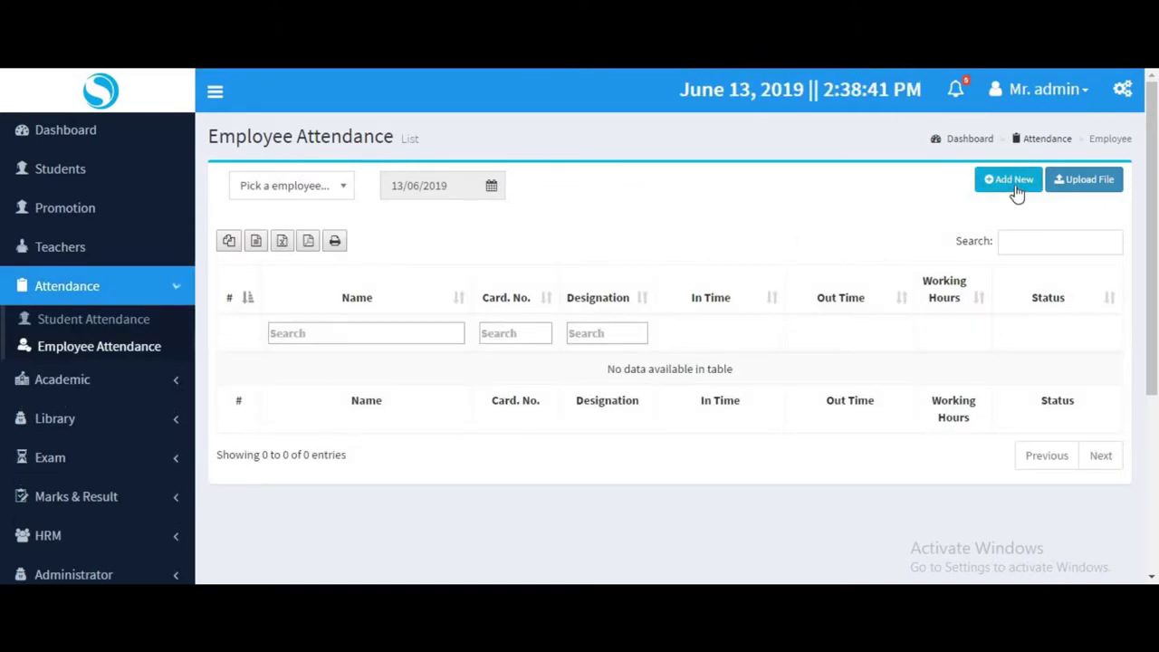
Start a new employee attendance entry for the teacher with in time 9:00 AM.
left_click(1011, 187)
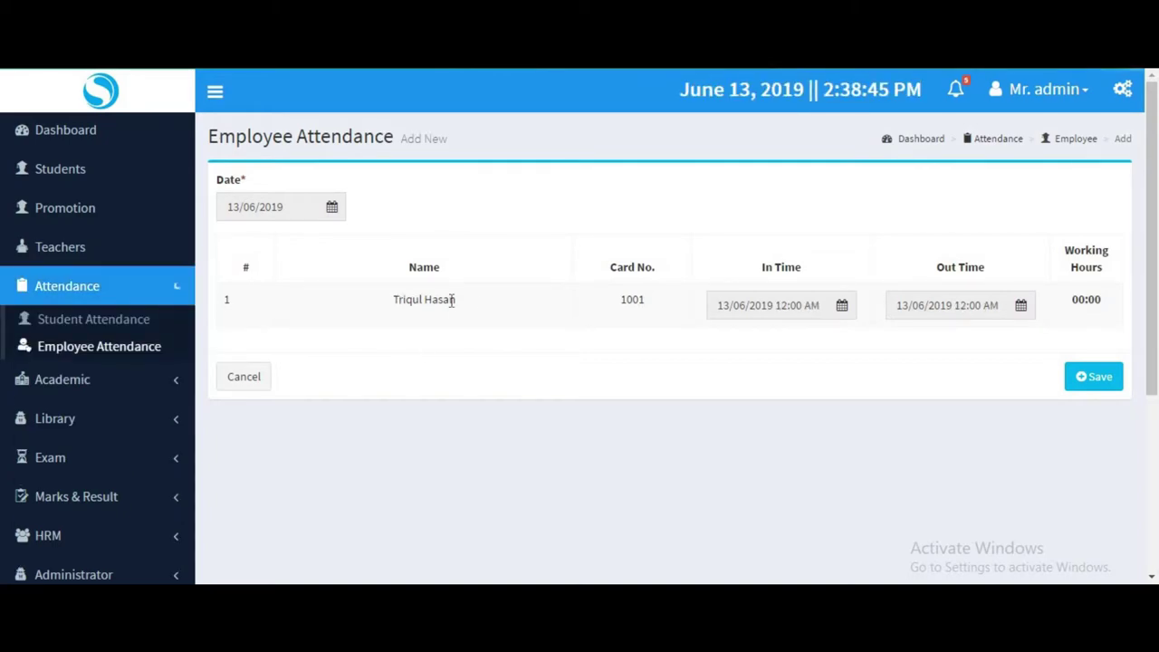
left_click_drag(456, 299, 396, 299)
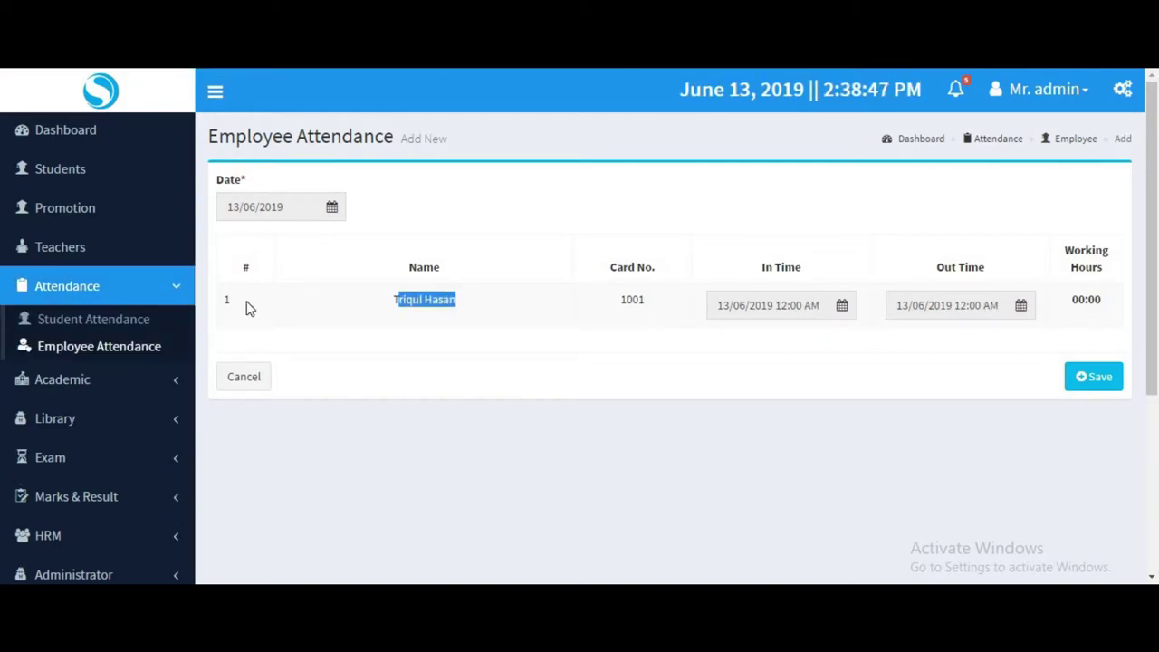
left_click(738, 310)
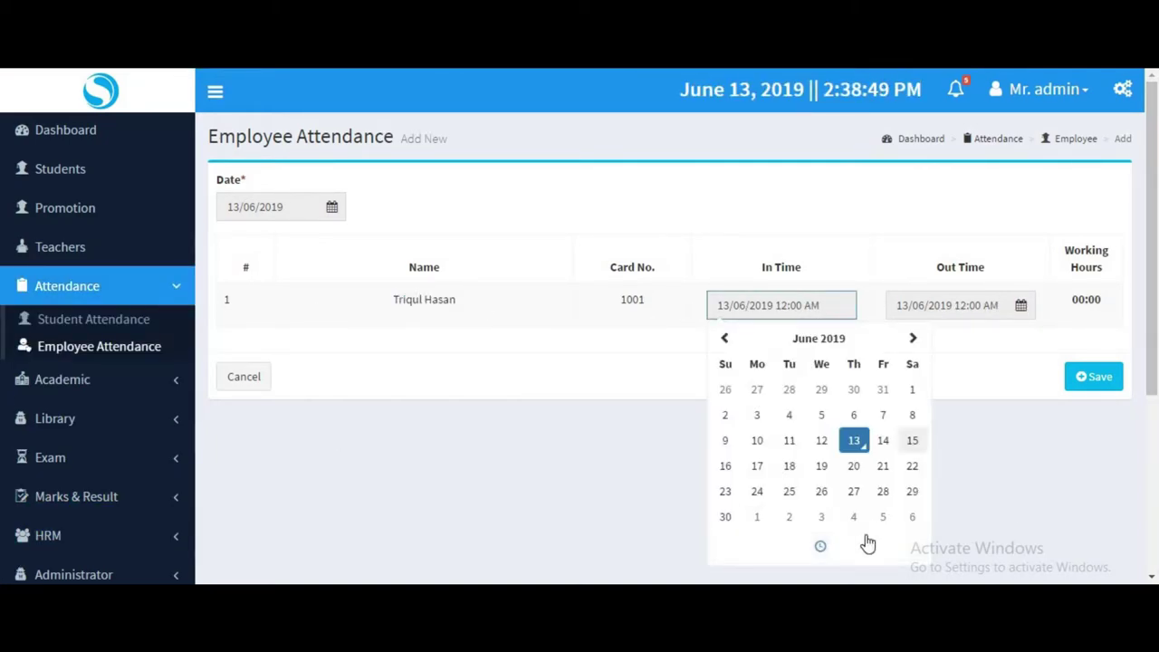
left_click(822, 549)
left_click(745, 449)
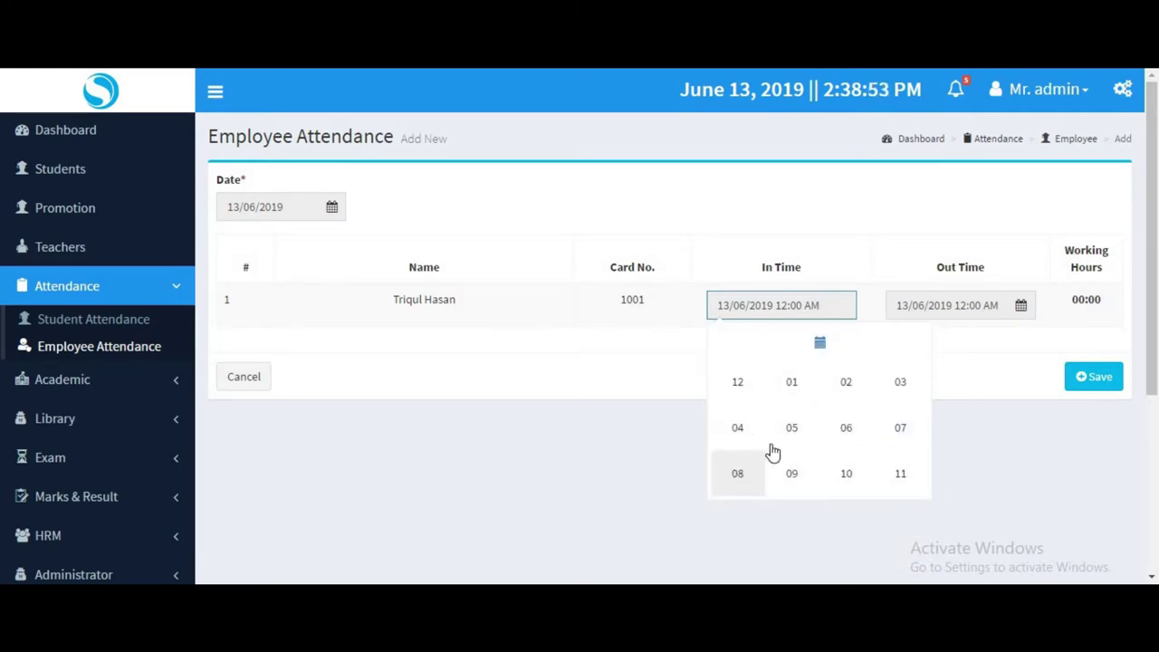
left_click(794, 477)
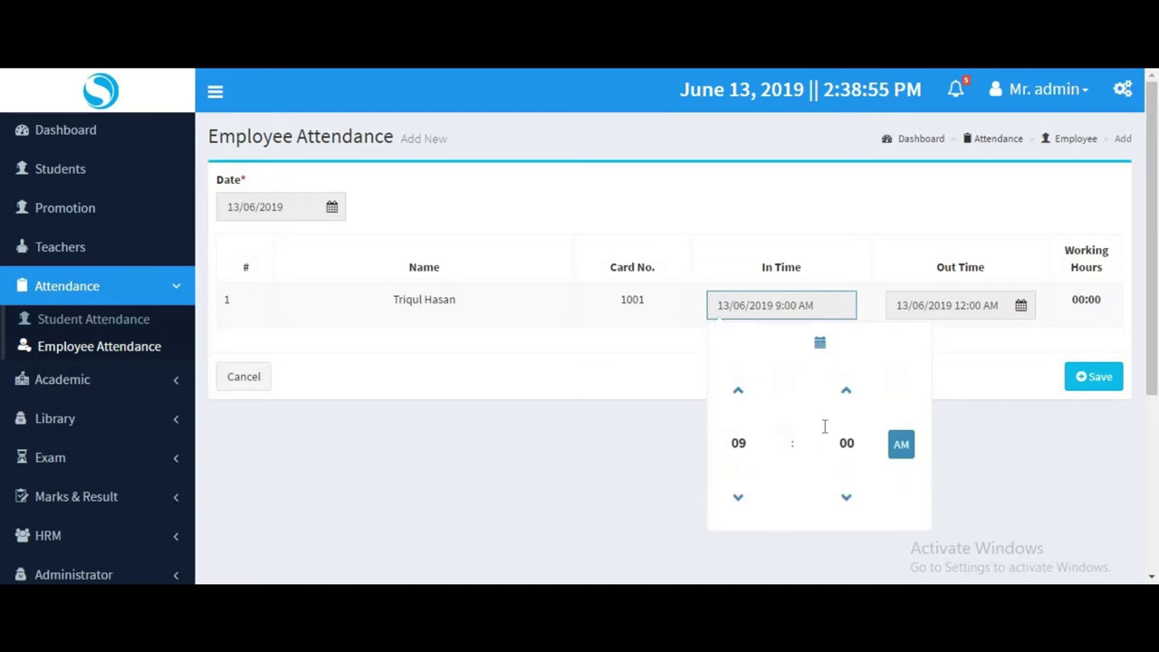
Set the teacher's out time to 12:00 PM and save the attendance.
left_click(939, 309)
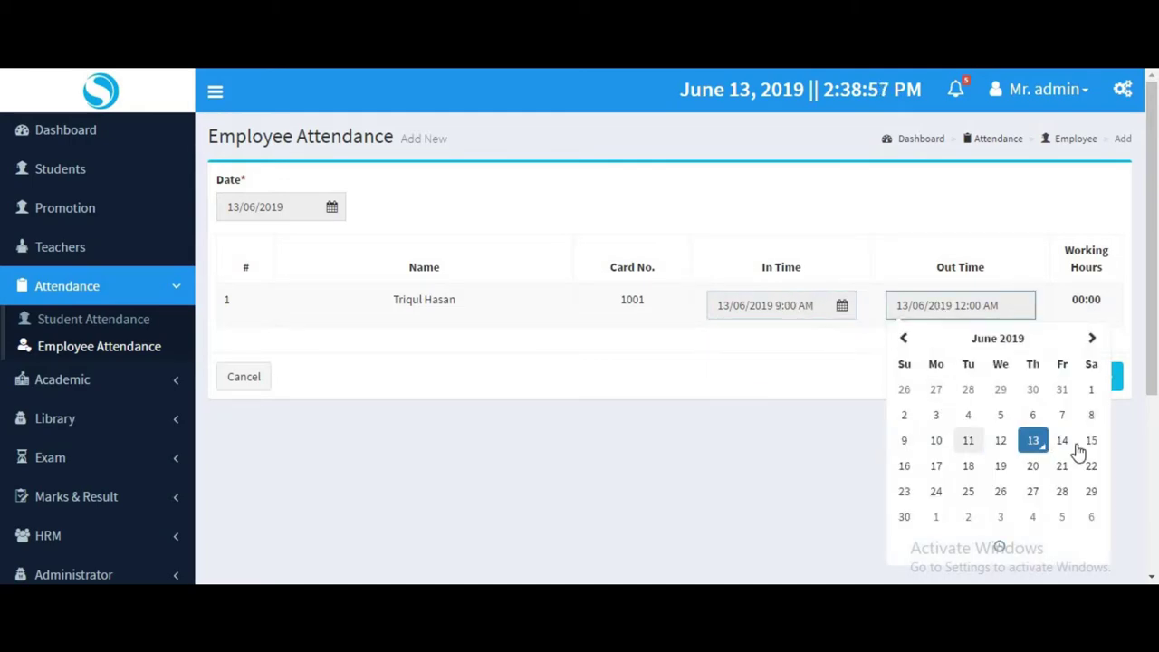
left_click(1009, 545)
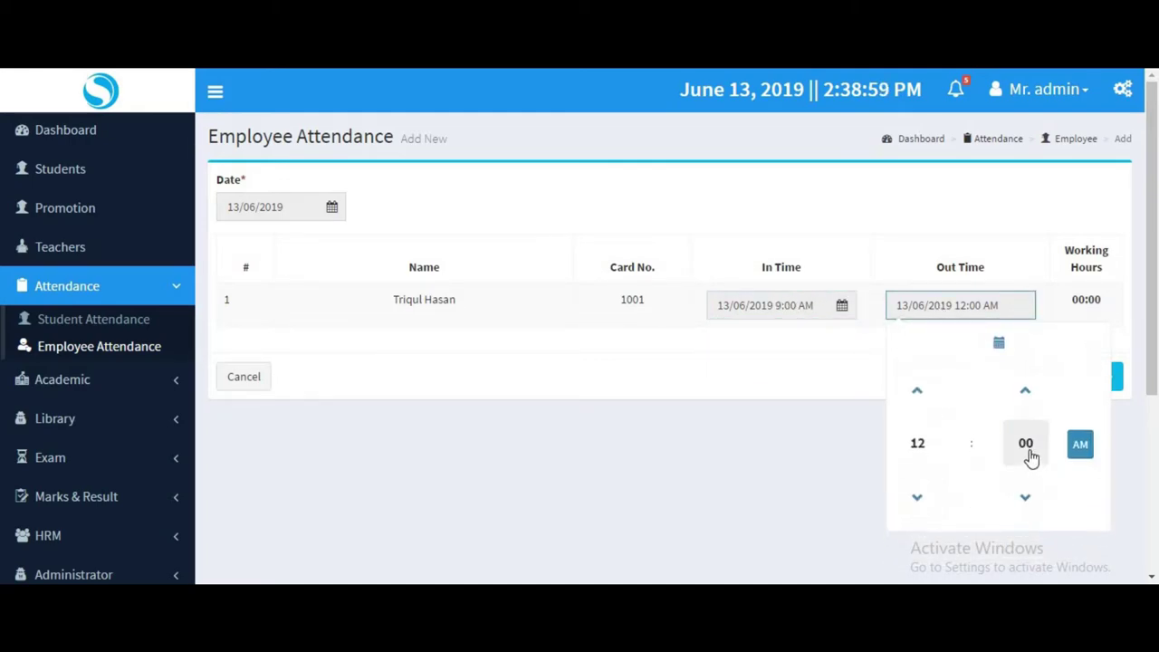
left_click(1078, 446)
left_click(1089, 317)
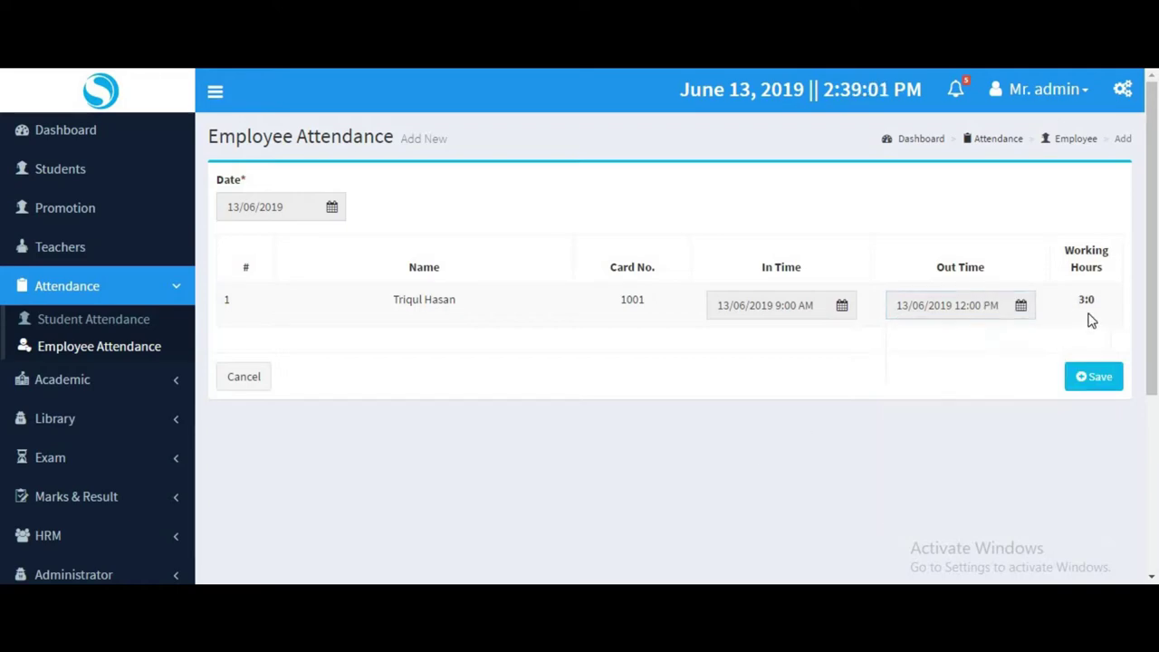
left_click(1094, 385)
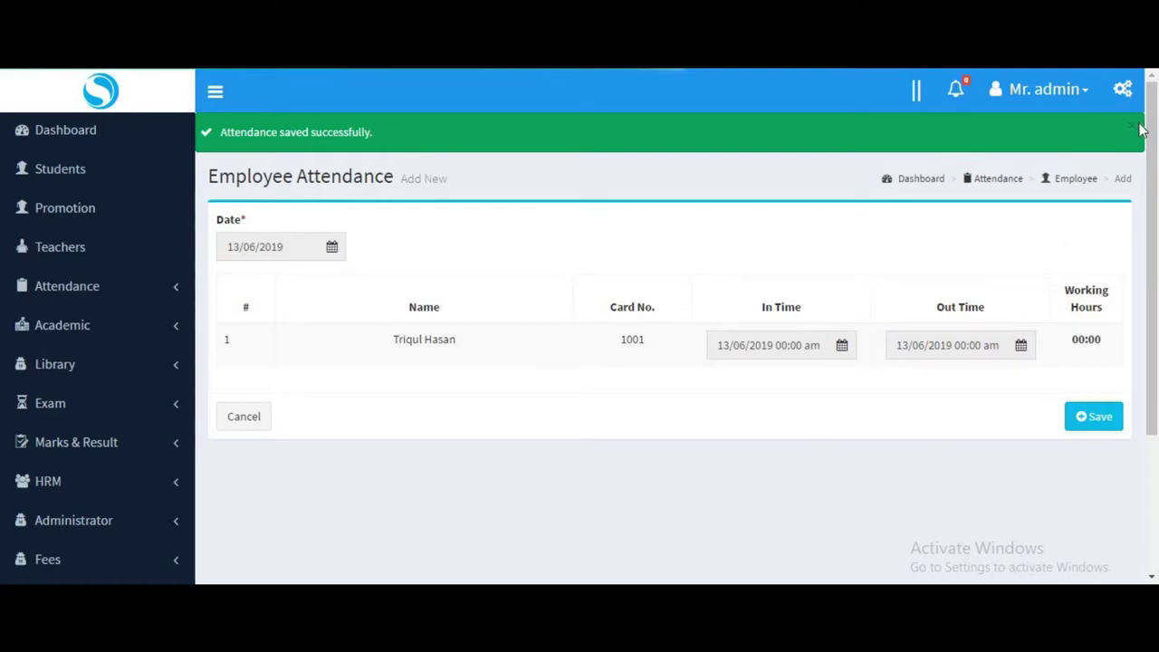
left_click(1132, 128)
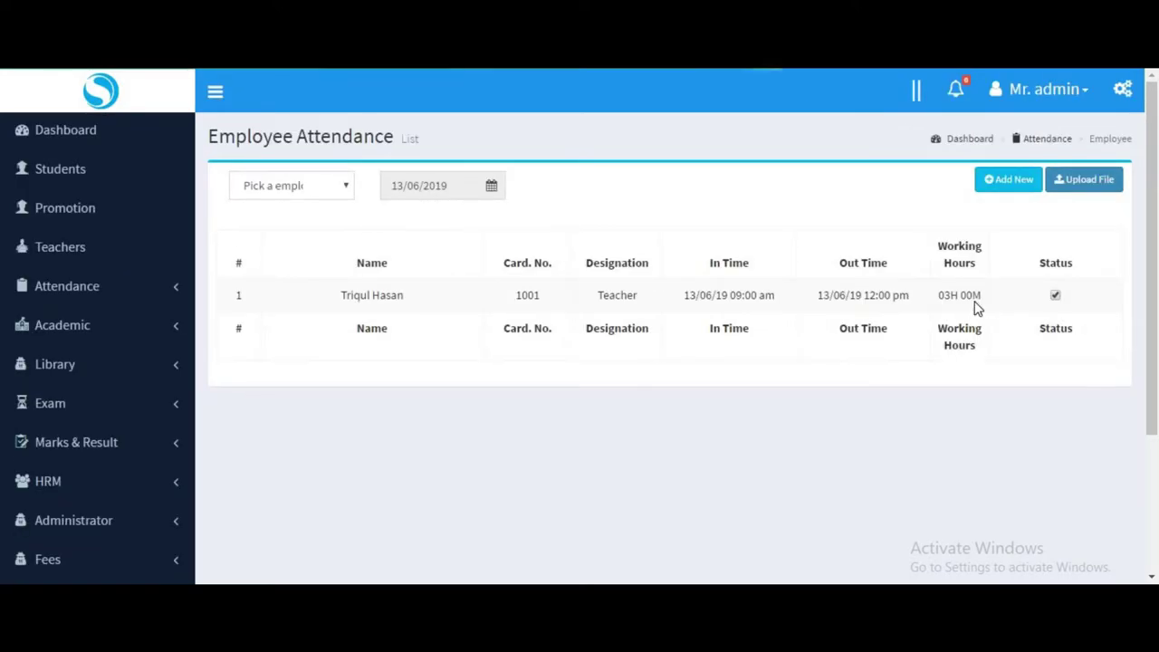
Confirm the teacher's entry in the Employee Attendance list shows 03H 00M worked.
left_click_drag(974, 364, 937, 362)
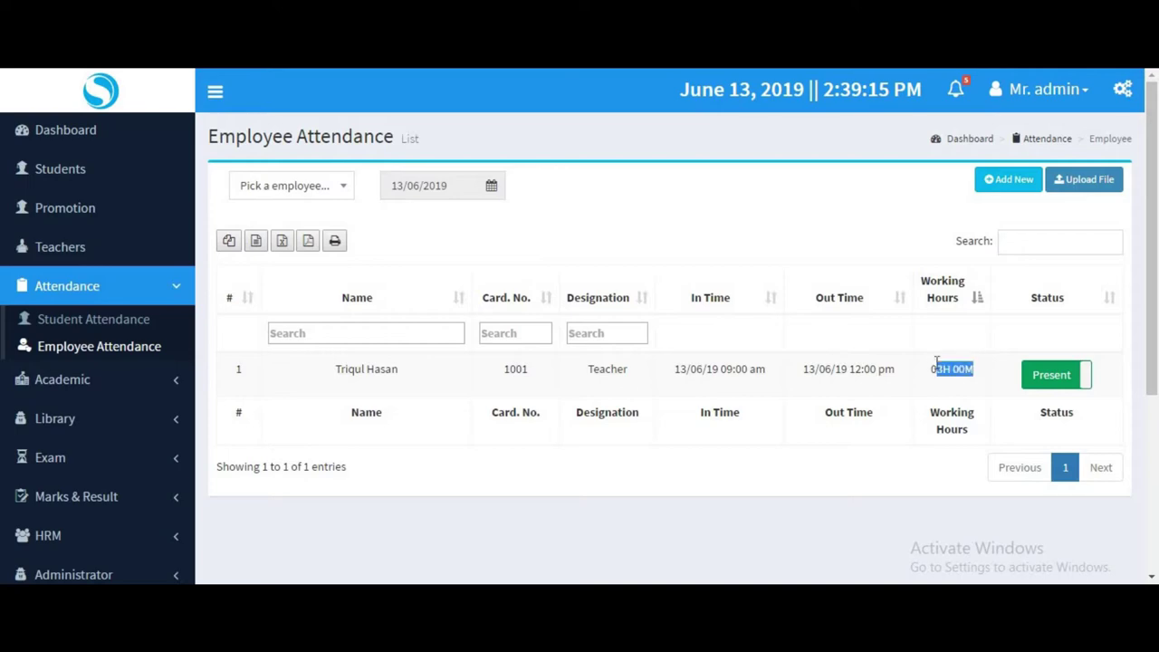
scroll(316, 138, "down", 1)
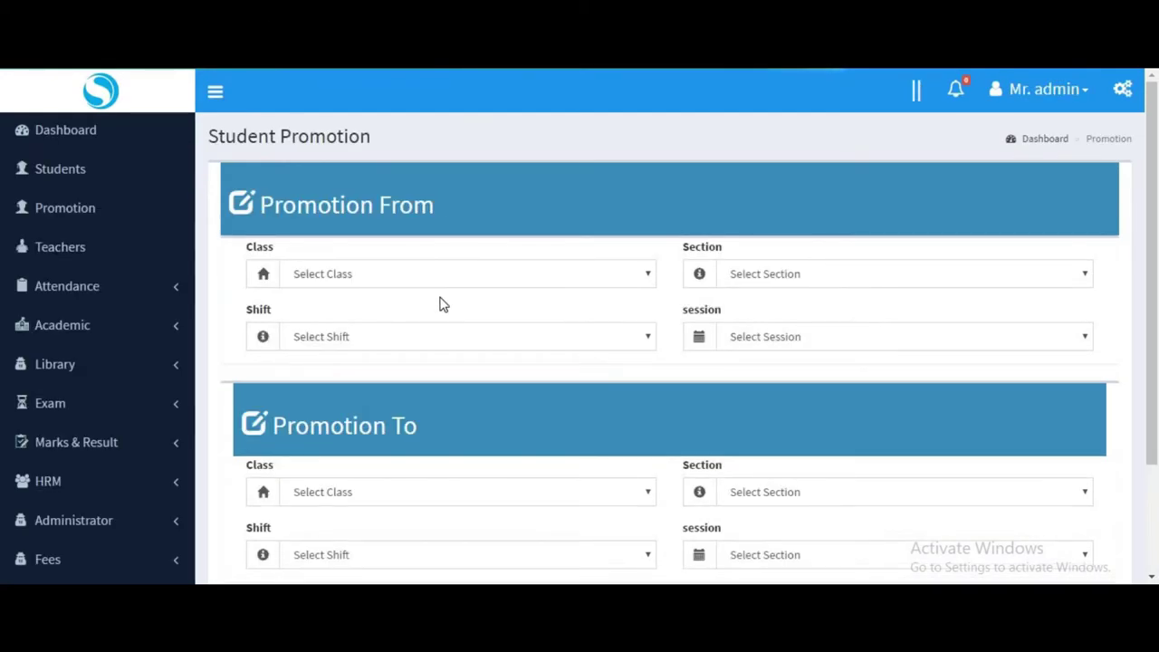
Set Promotion From to class Nine, section First, Day shift, session 2019-20.
scroll(359, 266, "down", 2)
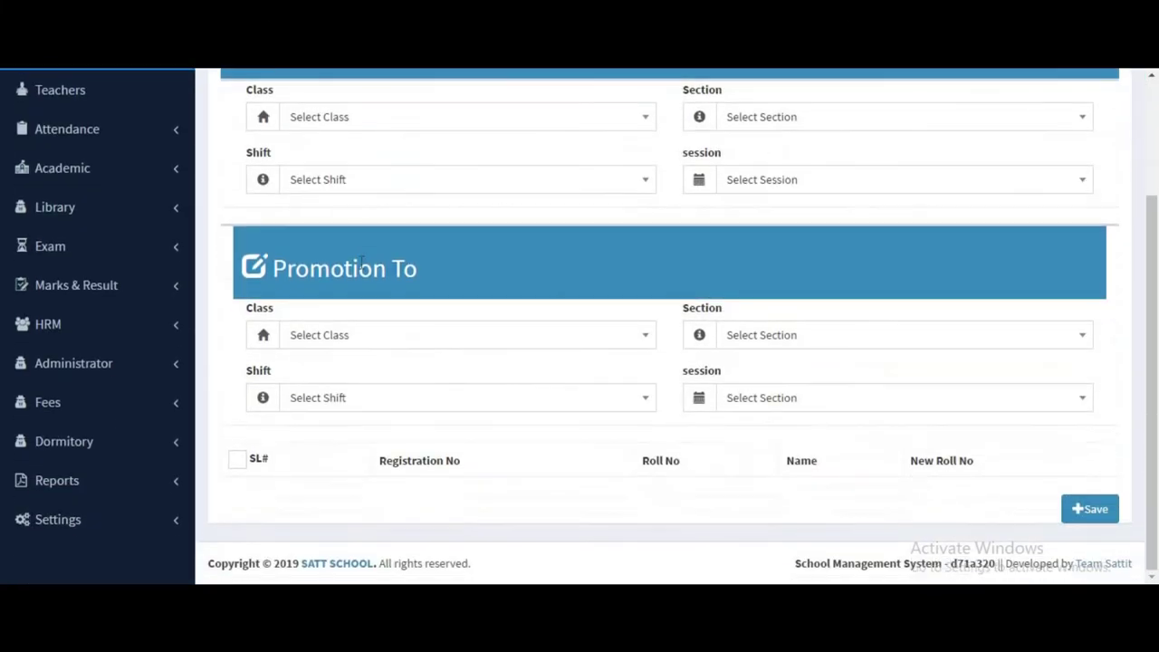
scroll(441, 257, "up", 2)
left_click_drag(494, 211, 319, 207)
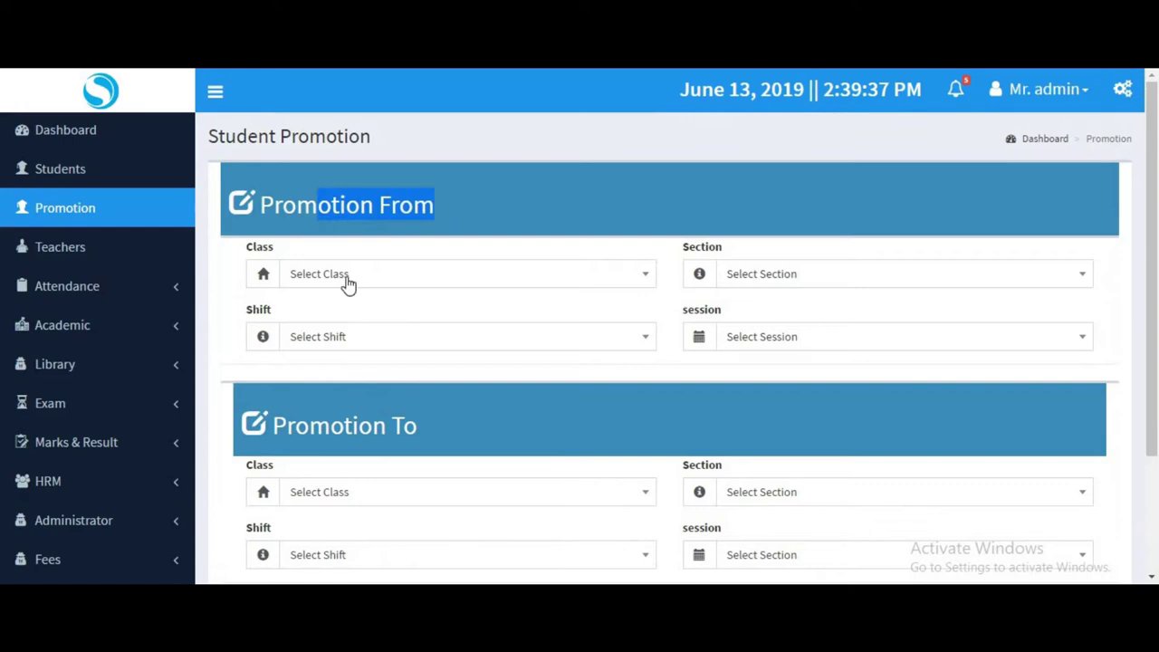
left_click_drag(444, 420, 267, 420)
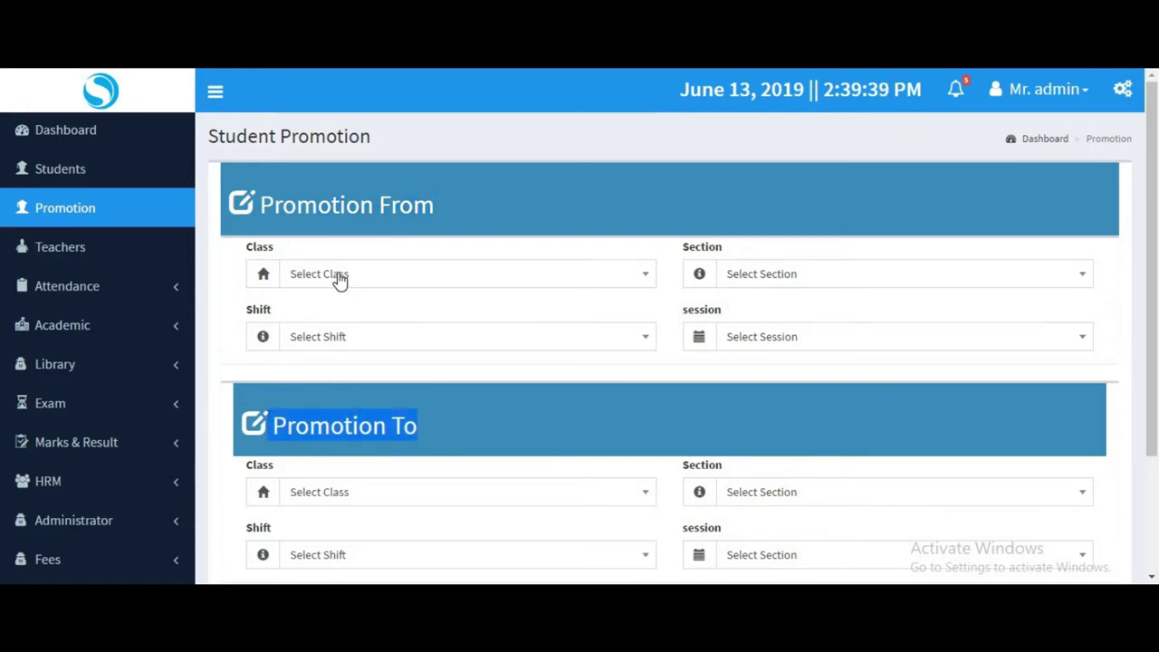
left_click(338, 276)
left_click(371, 363)
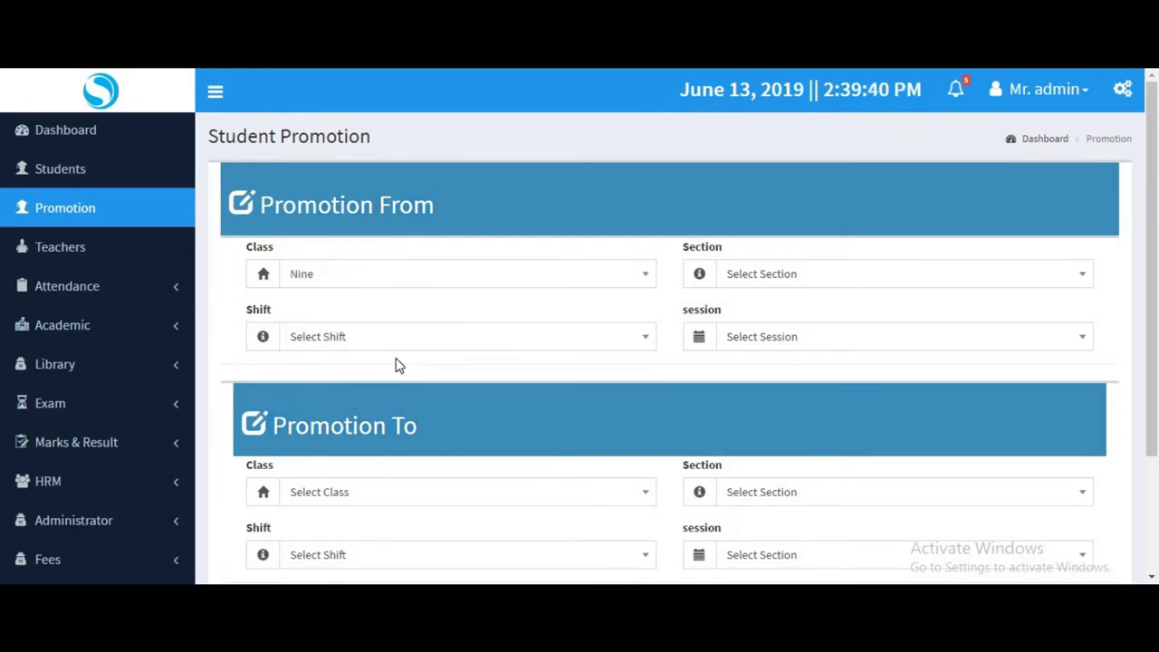
left_click(750, 276)
left_click(592, 400)
left_click(510, 344)
left_click(408, 422)
left_click(784, 347)
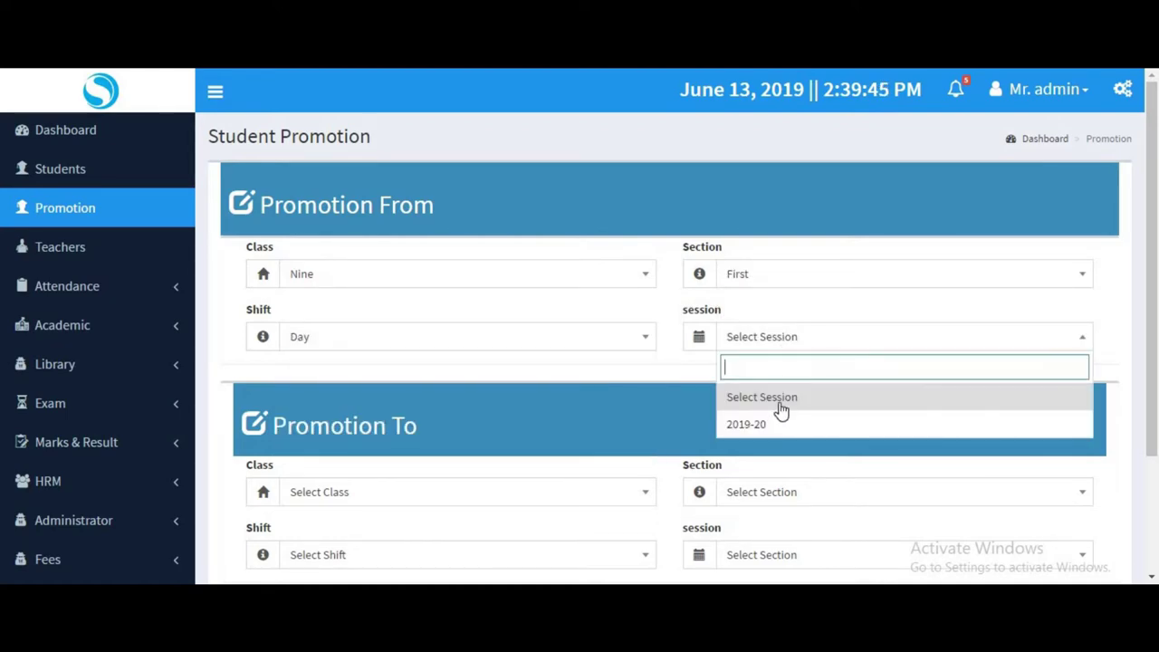
left_click(772, 420)
Tick the student's row and enter new roll number 200.
scroll(684, 399, "down", 3)
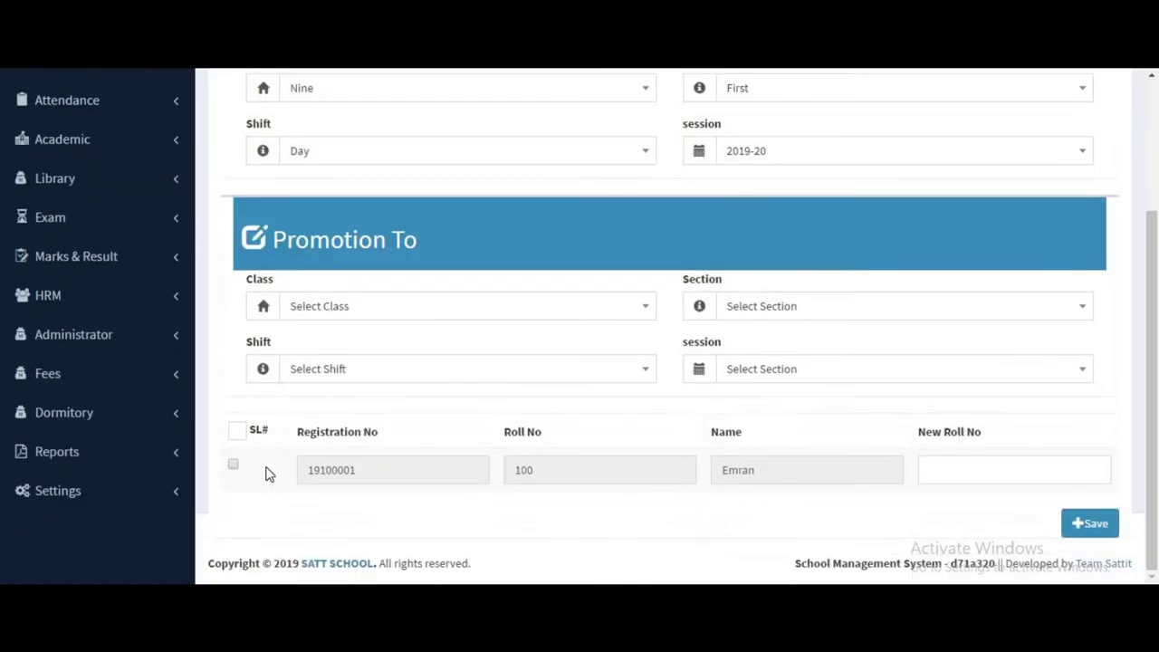
left_click(987, 468)
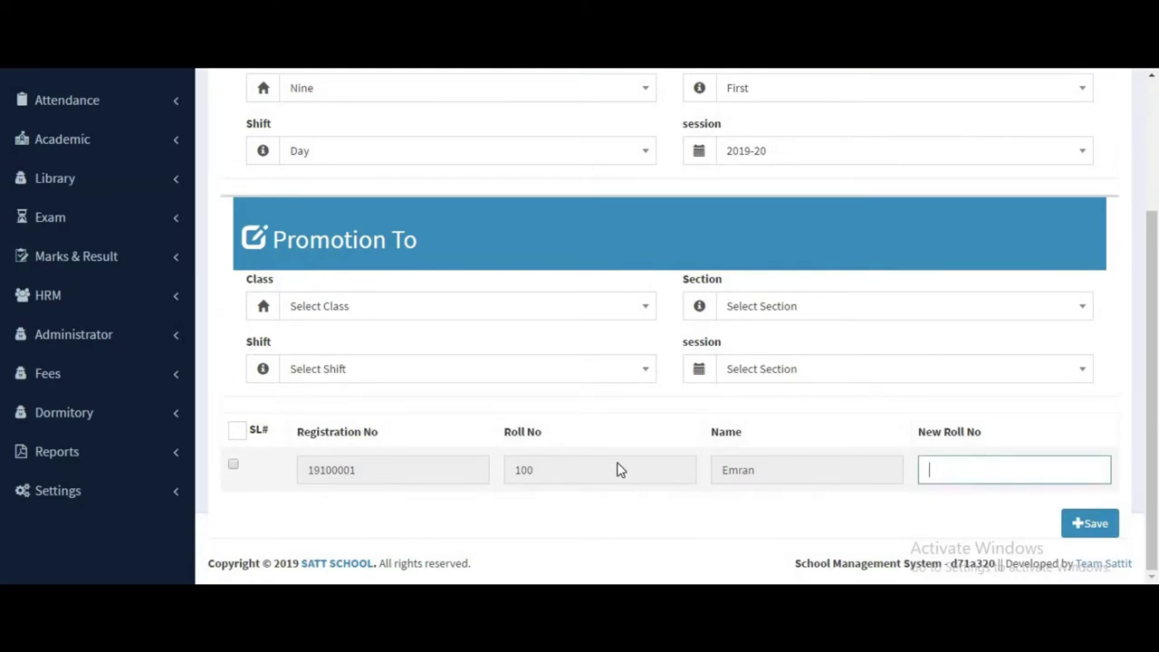
left_click(619, 468)
left_click(372, 471)
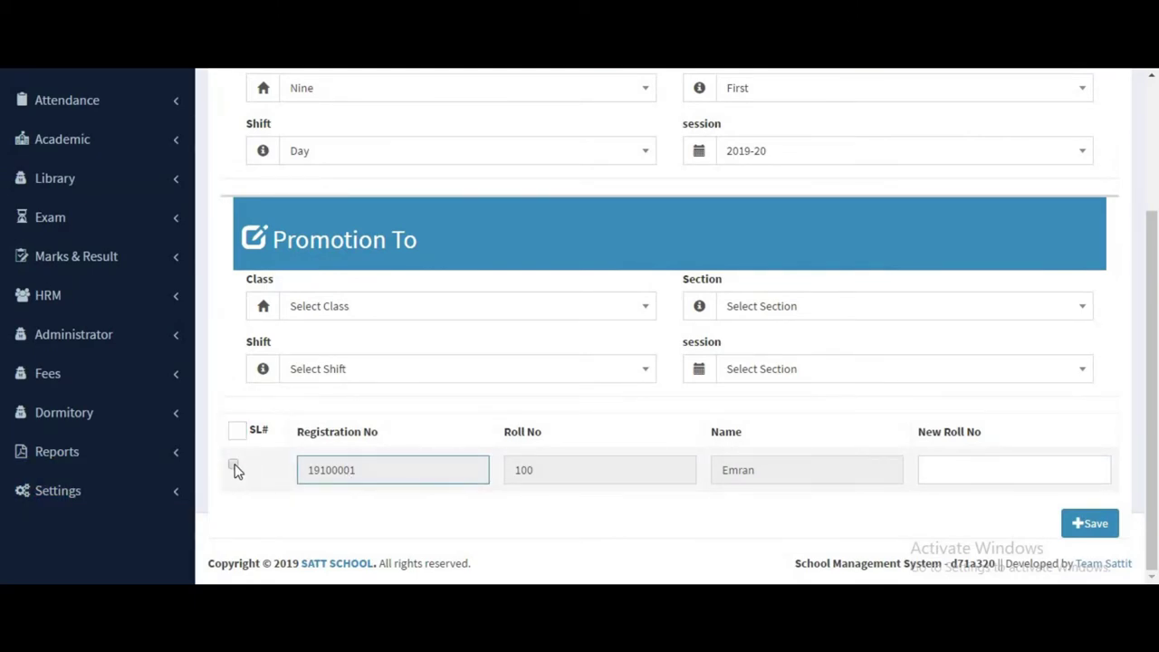
left_click(233, 467)
left_click(937, 465)
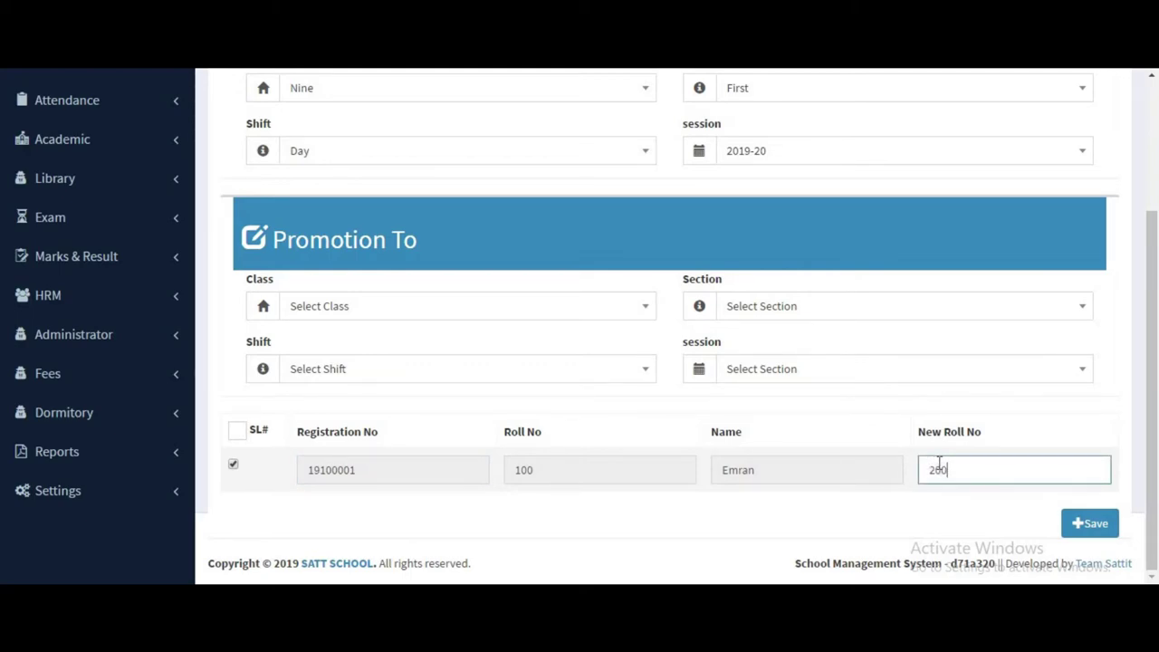
left_click(553, 474)
left_click(728, 477)
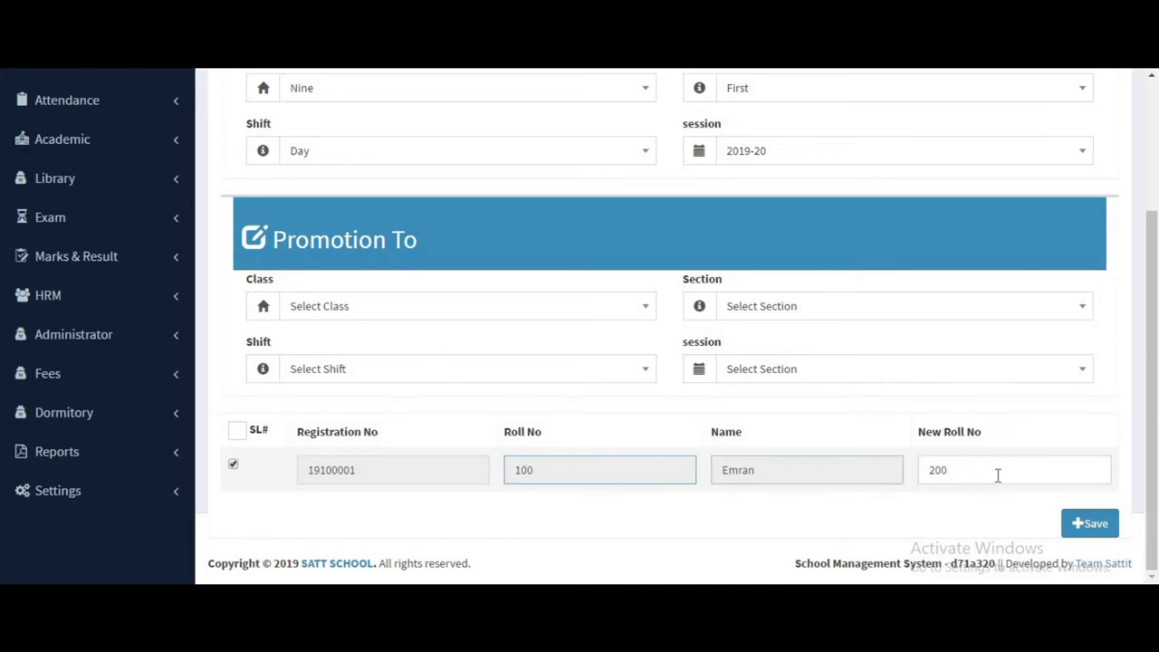
left_click(318, 471)
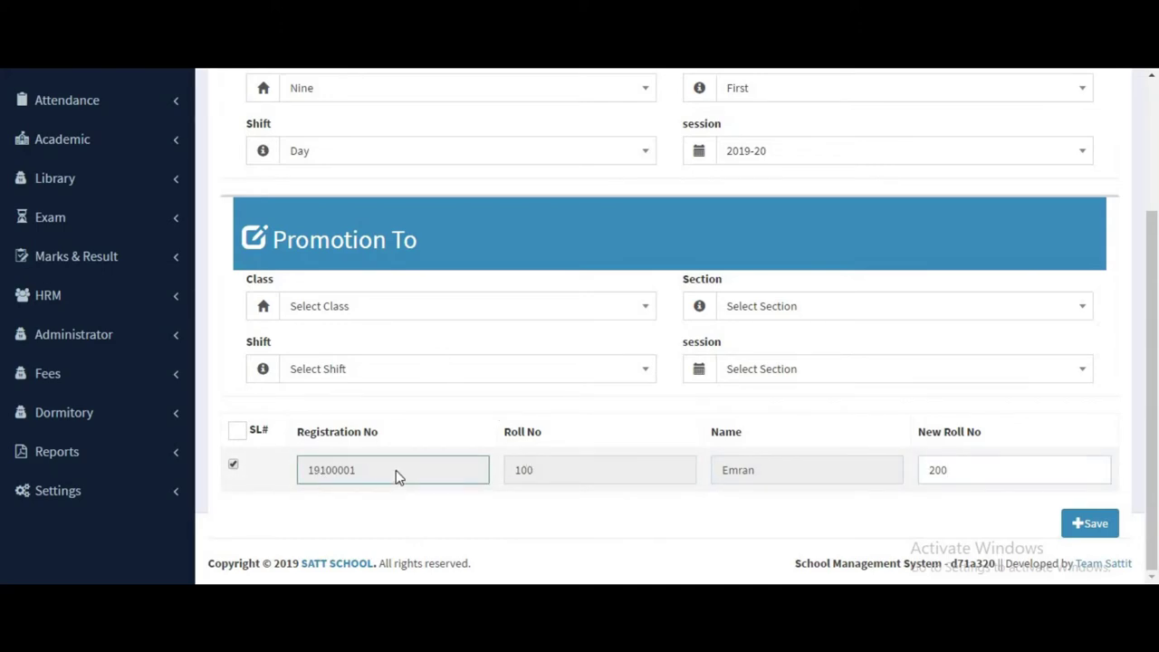
left_click(887, 469)
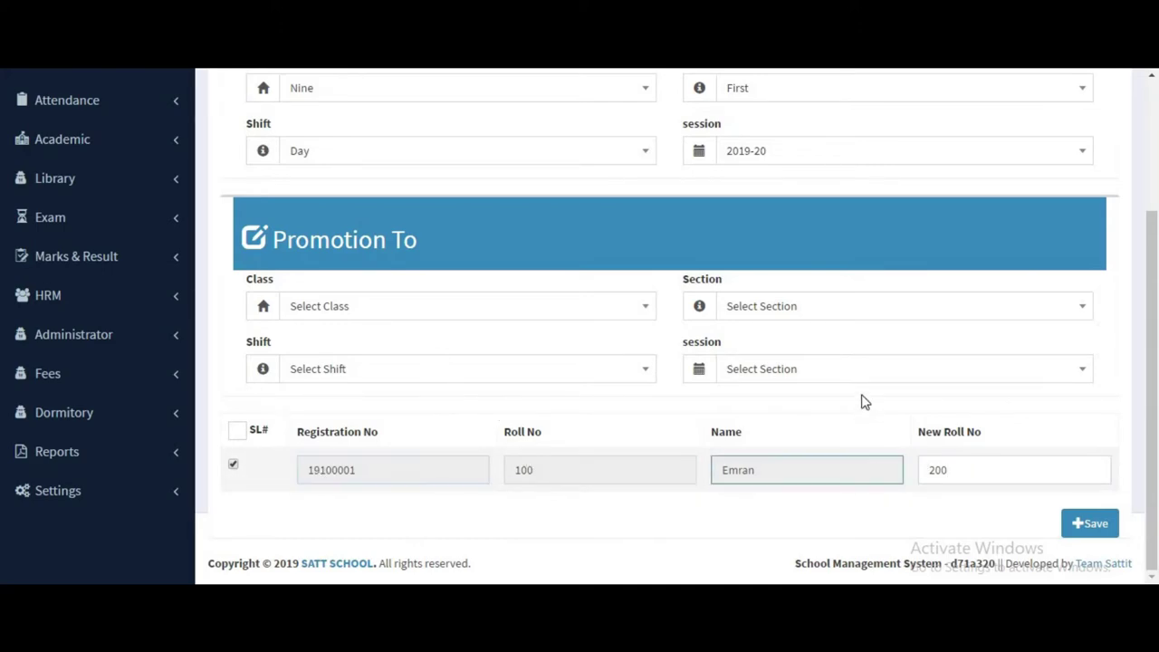
Set Promotion To to class Ten, section Second, Day shift, session 2019-20.
left_click(397, 313)
left_click(372, 418)
left_click(721, 310)
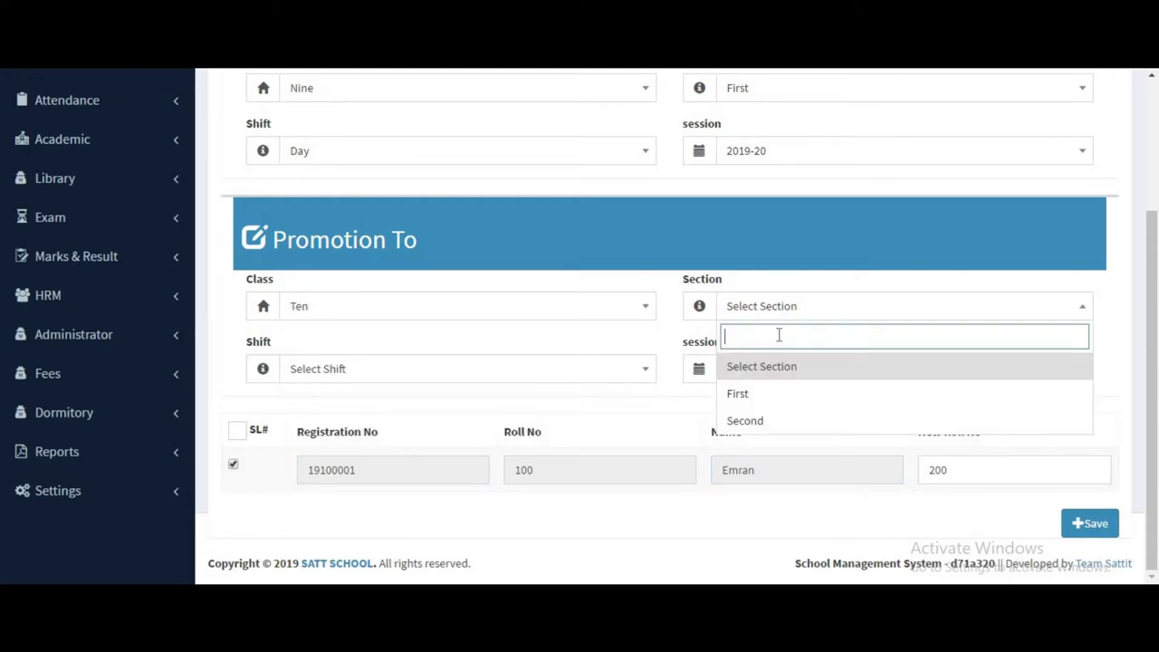
left_click(776, 422)
left_click(391, 371)
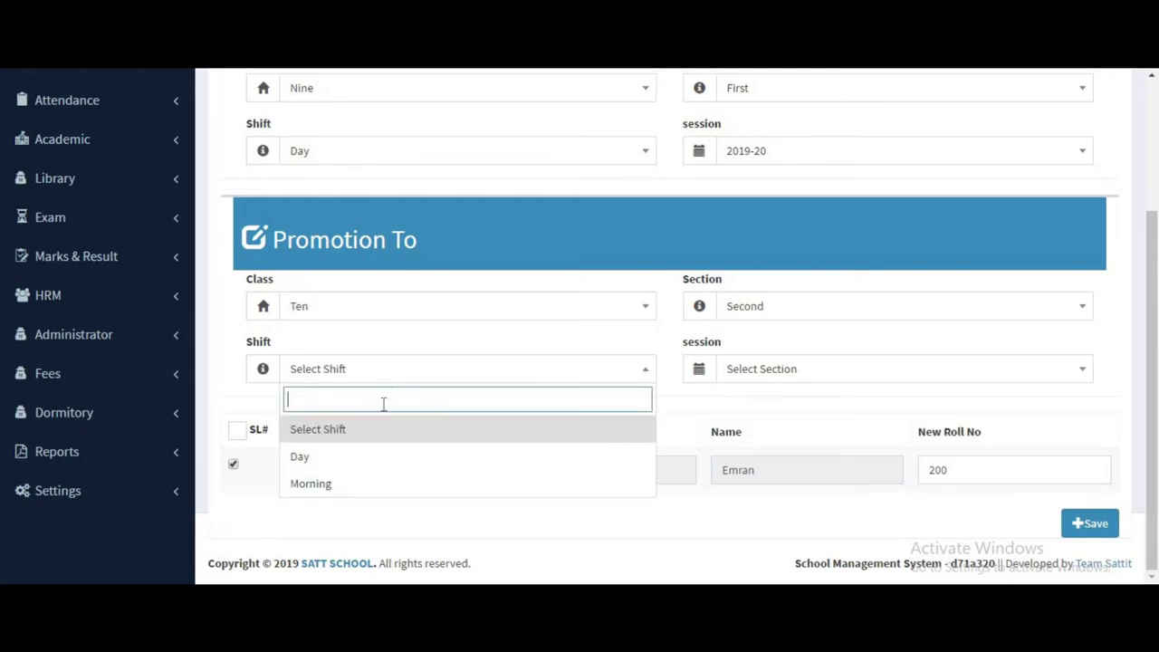
left_click(375, 458)
left_click(784, 371)
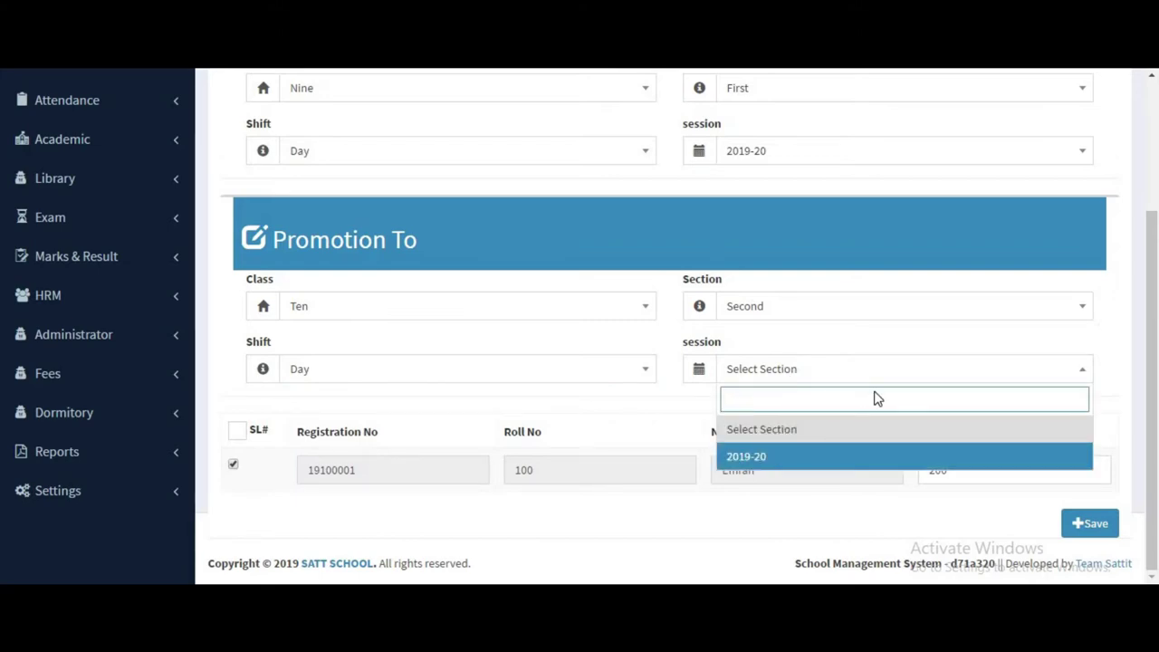
left_click(991, 456)
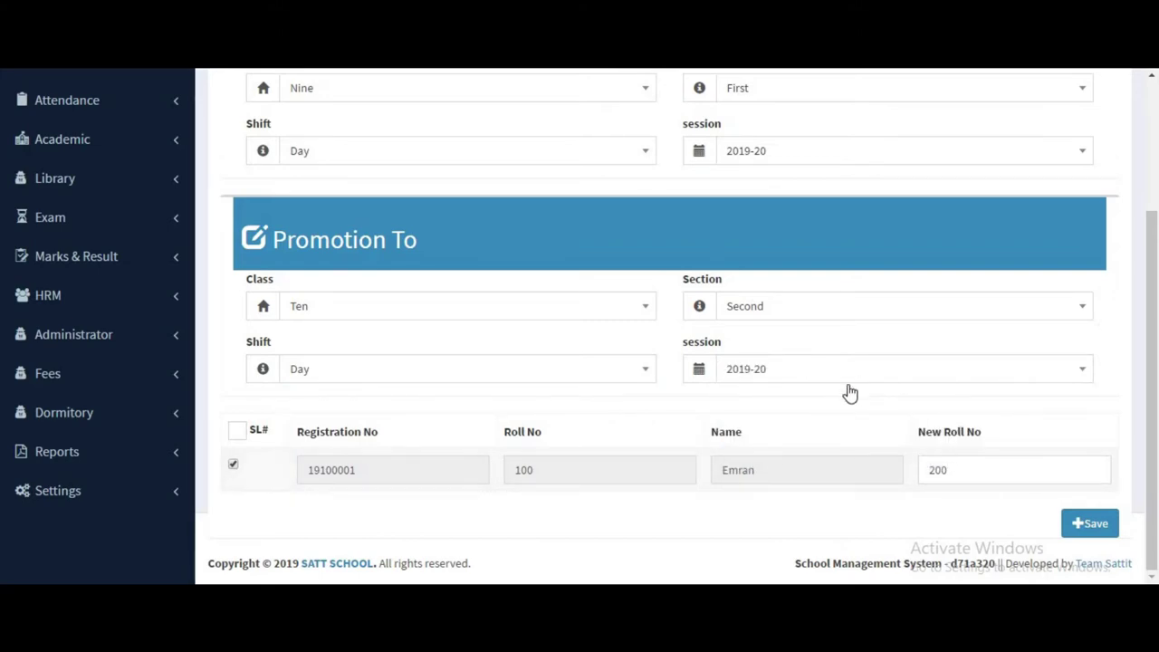
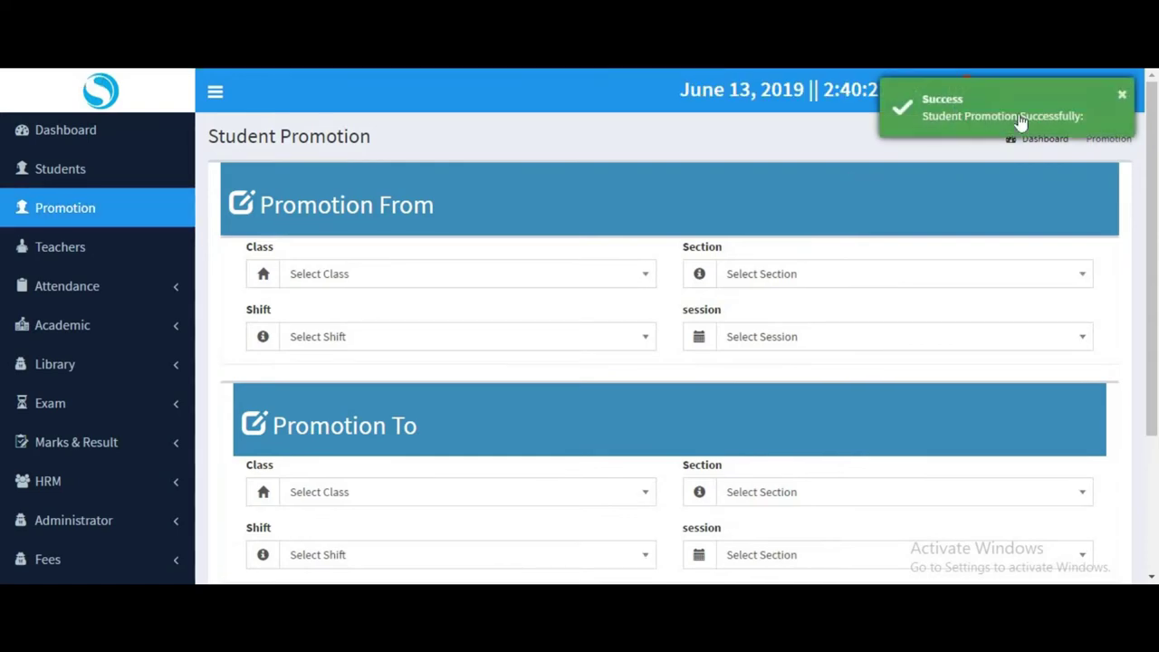
Filter the Students list to class Ten and section Second.
scroll(745, 254, "down", 3)
scroll(745, 254, "up", 2)
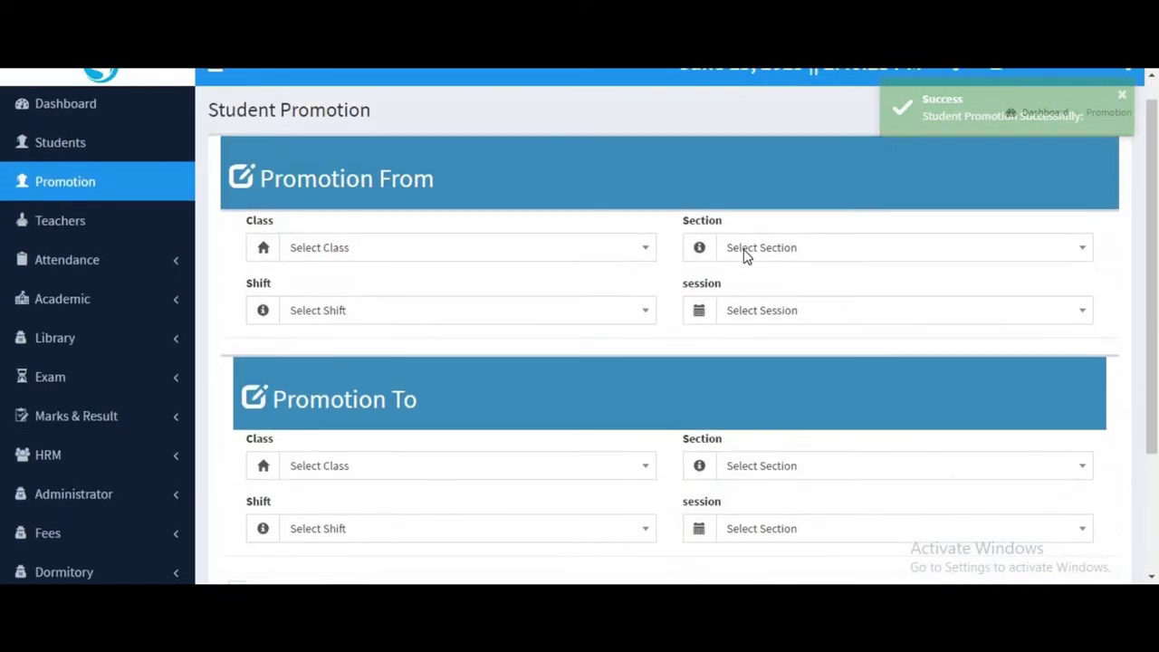
scroll(745, 257, "down", 1)
scroll(745, 257, "down", 1)
scroll(745, 256, "up", 2)
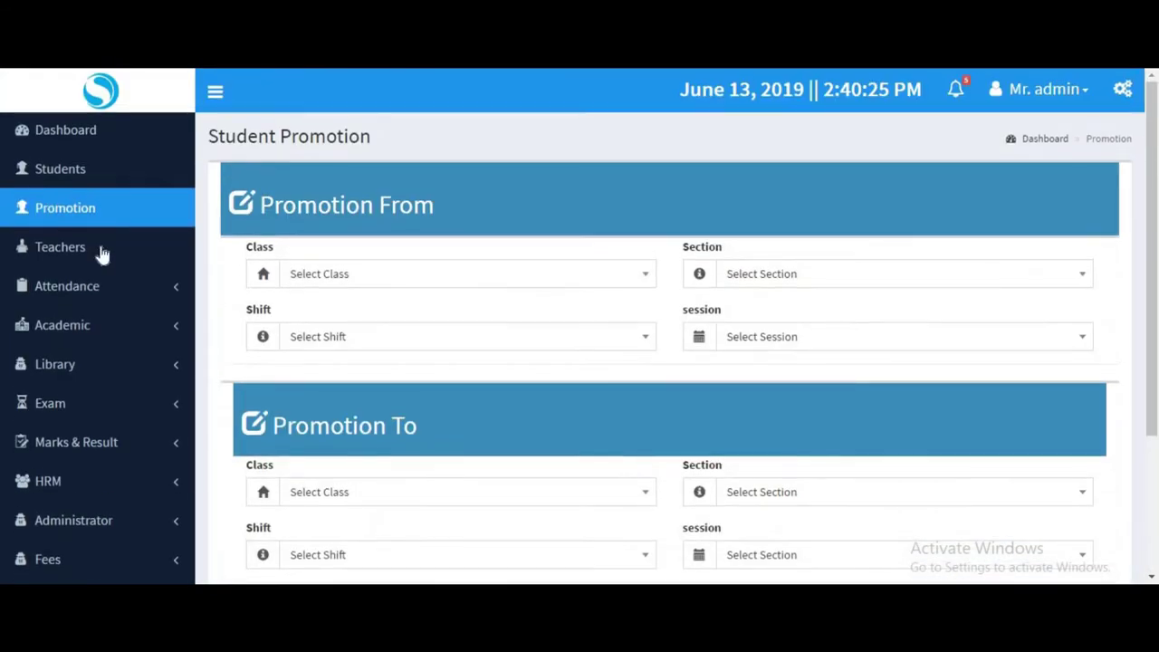
left_click(62, 169)
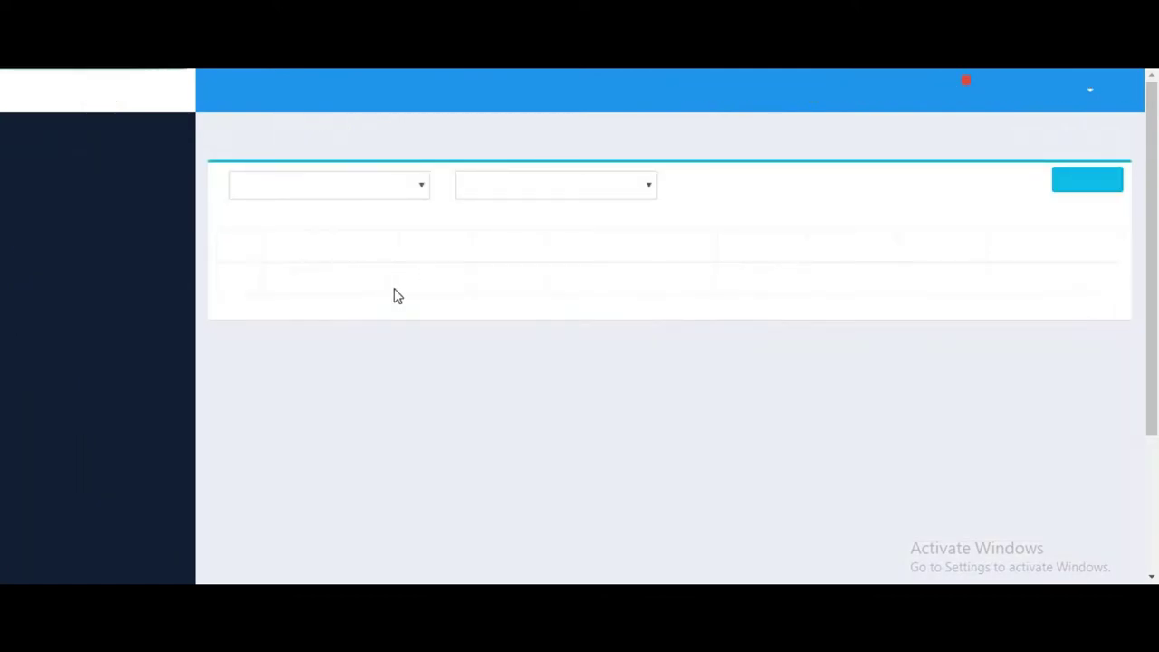
left_click(367, 194)
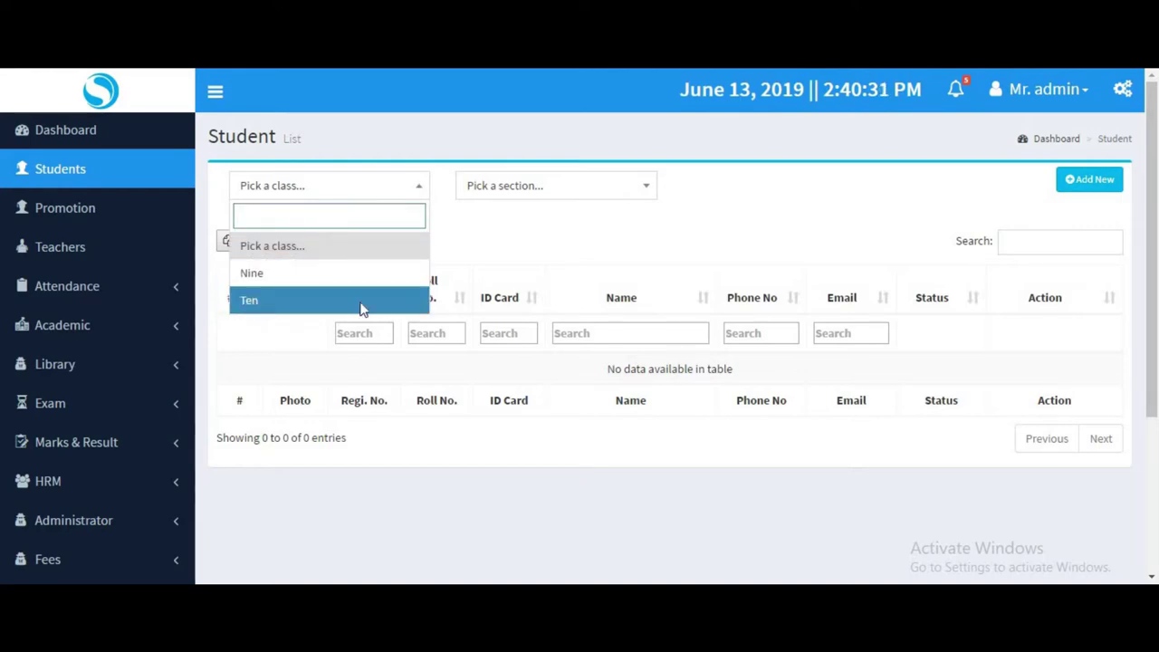
left_click(361, 300)
left_click(530, 190)
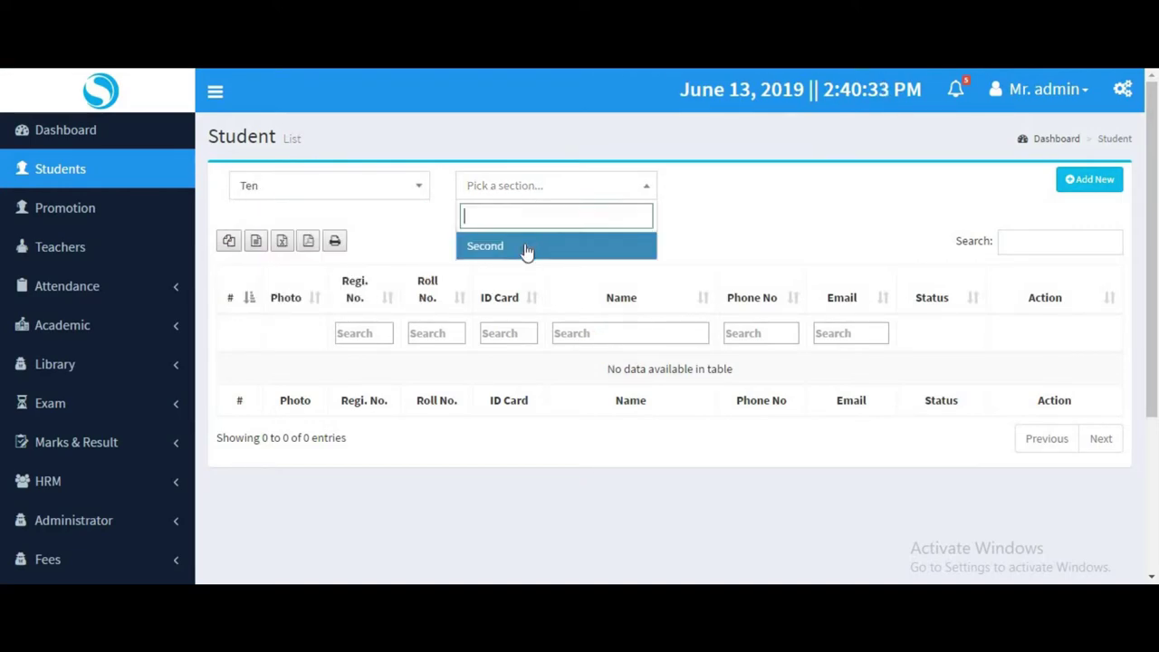
left_click(526, 247)
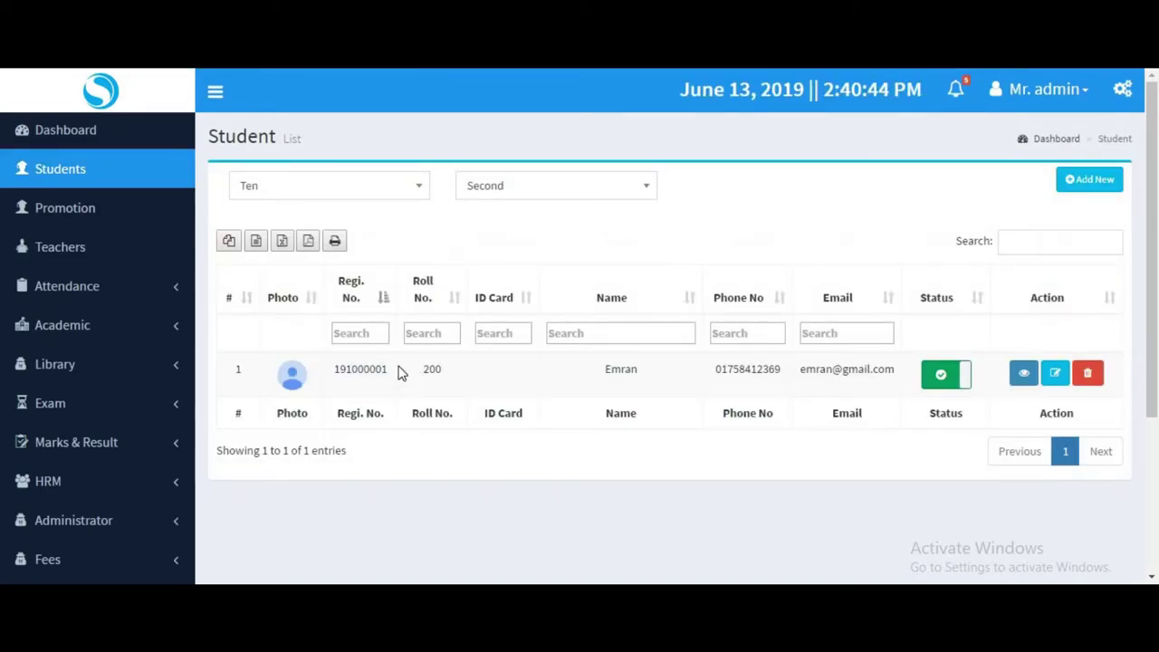
Select the student's registration number, then open that student's full profile.
left_click_drag(399, 369, 328, 369)
left_click(504, 381)
left_click(1023, 373)
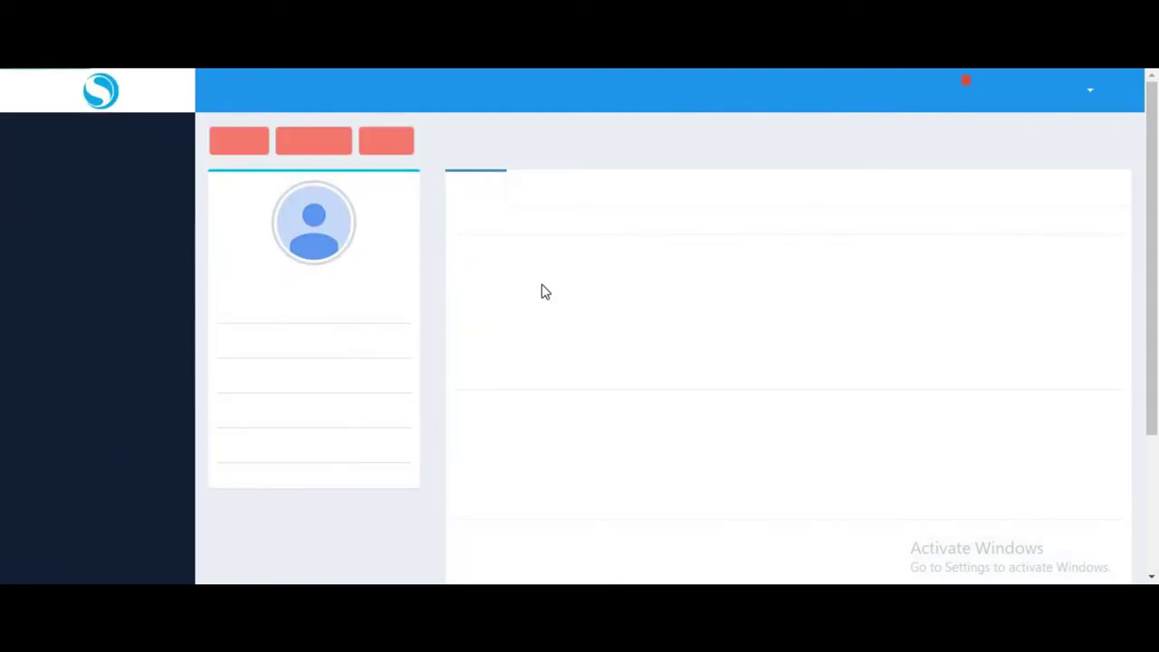
Review the student's profile details, selecting the class value.
scroll(593, 388, "down", 3)
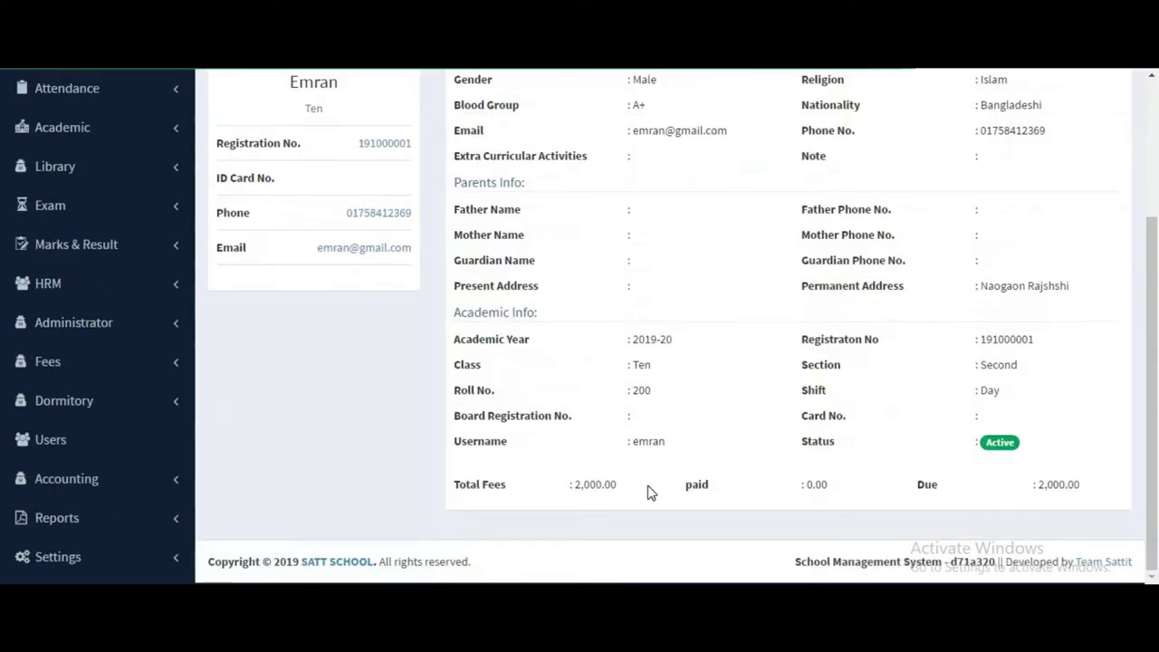
scroll(649, 491, "up", 3)
scroll(667, 480, "down", 3)
scroll(622, 469, "up", 2)
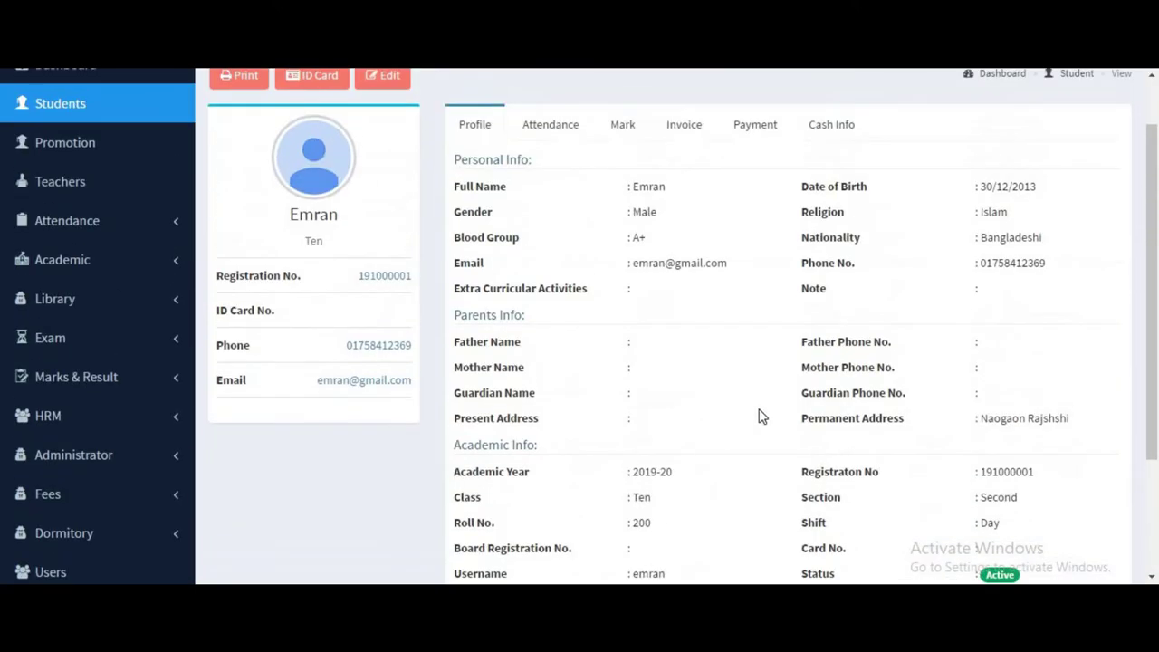
scroll(770, 503, "down", 1)
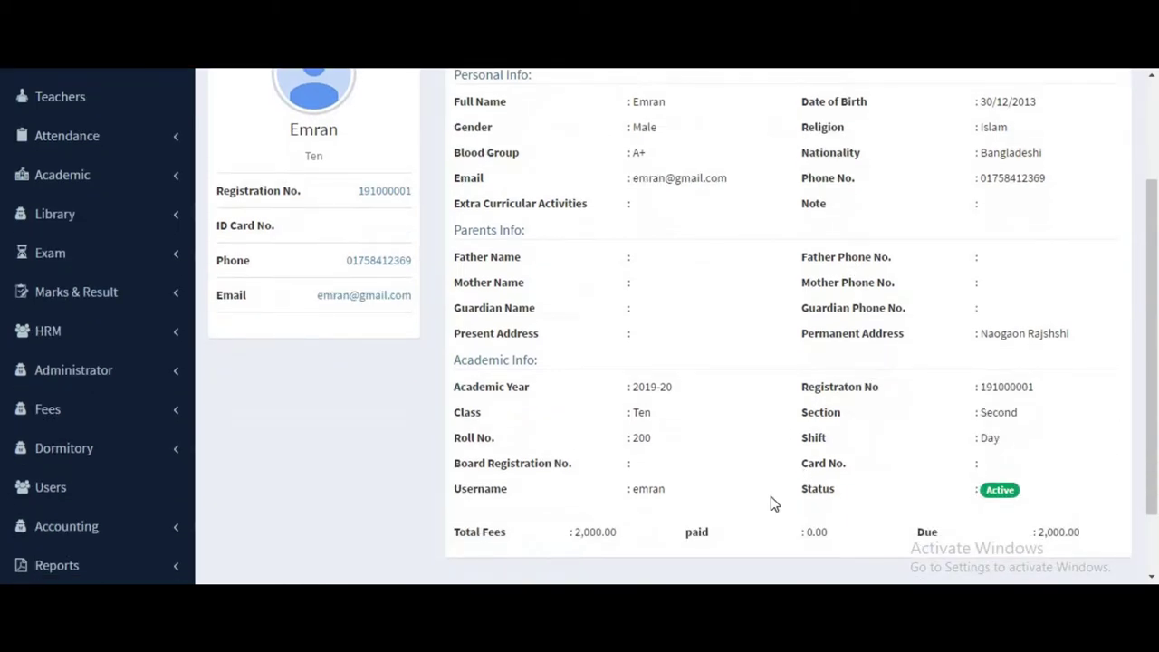
triple_click(610, 410)
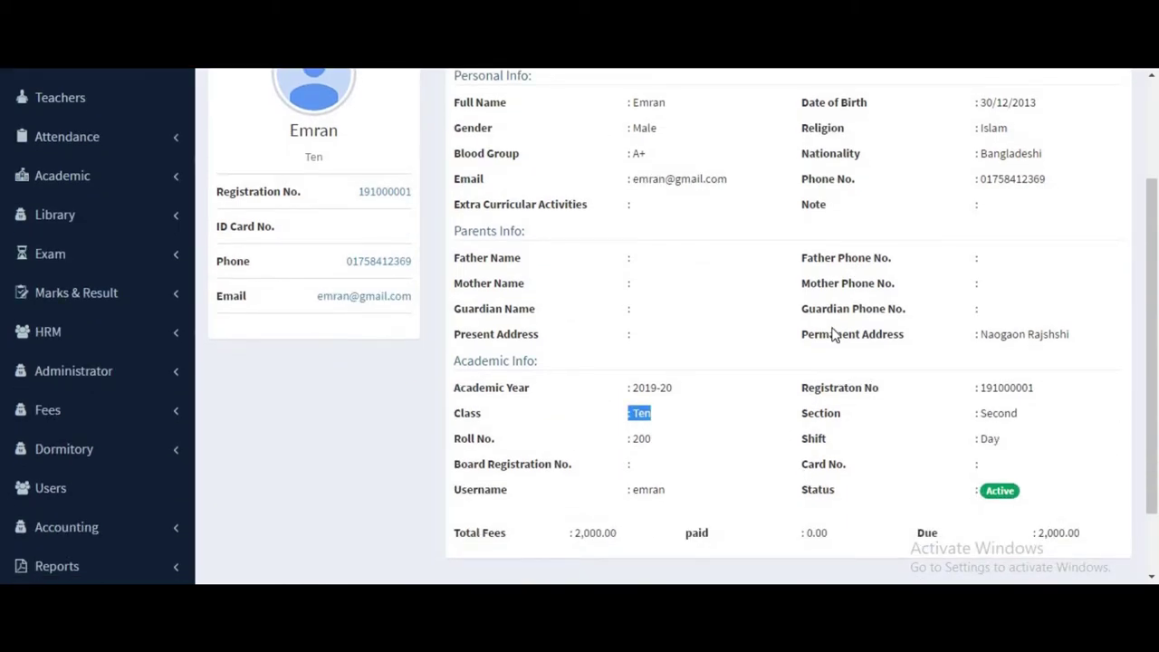
scroll(833, 299, "up", 2)
Browse the Cash Info, Payment, Invoice and Mark tabs, then expand the Fees pages.
left_click(831, 191)
left_click(729, 206)
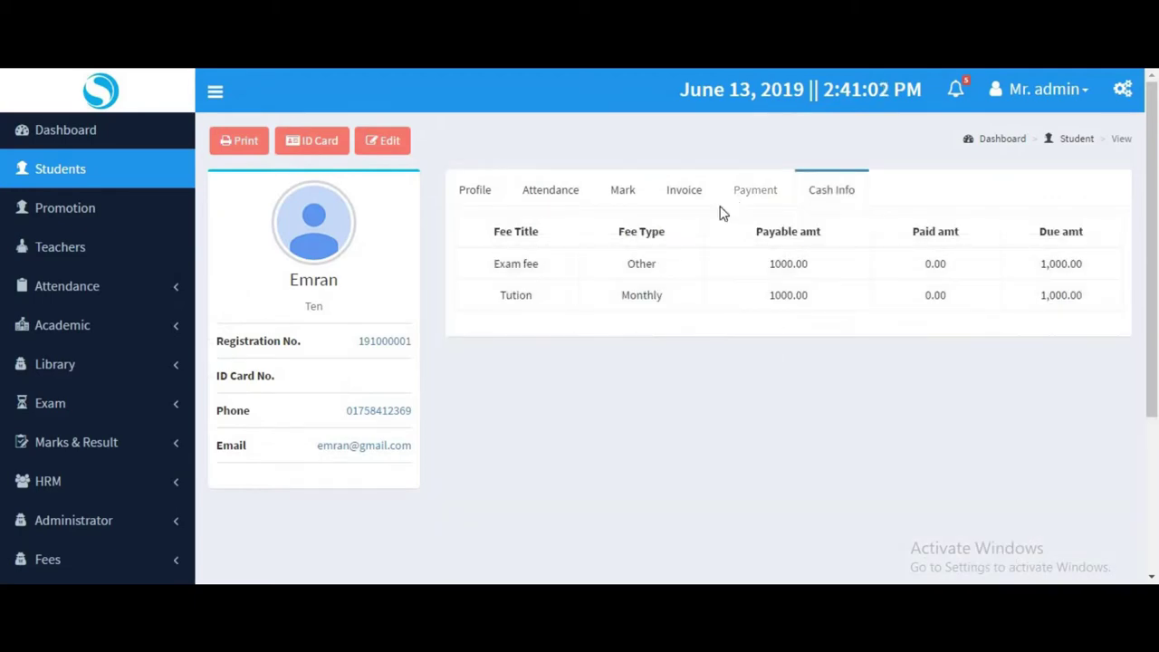
left_click(679, 206)
left_click(623, 201)
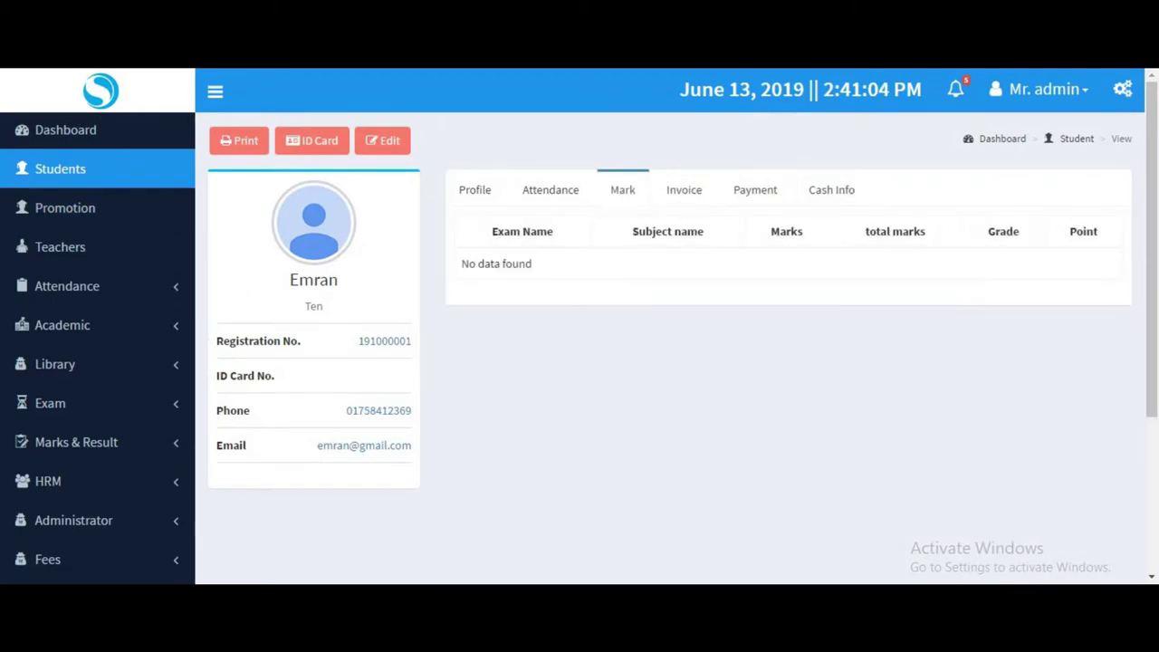
left_click(47, 558)
scroll(64, 507, "down", 3)
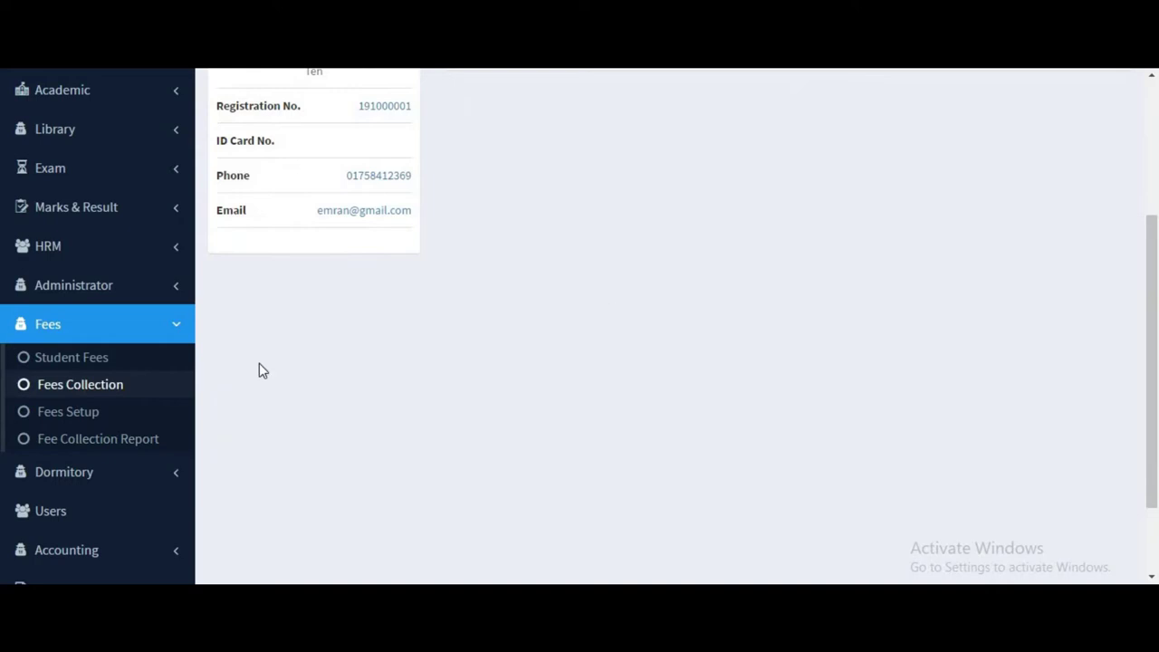
On Fees Collection, set the class to Nine and the section to First.
left_click(131, 436)
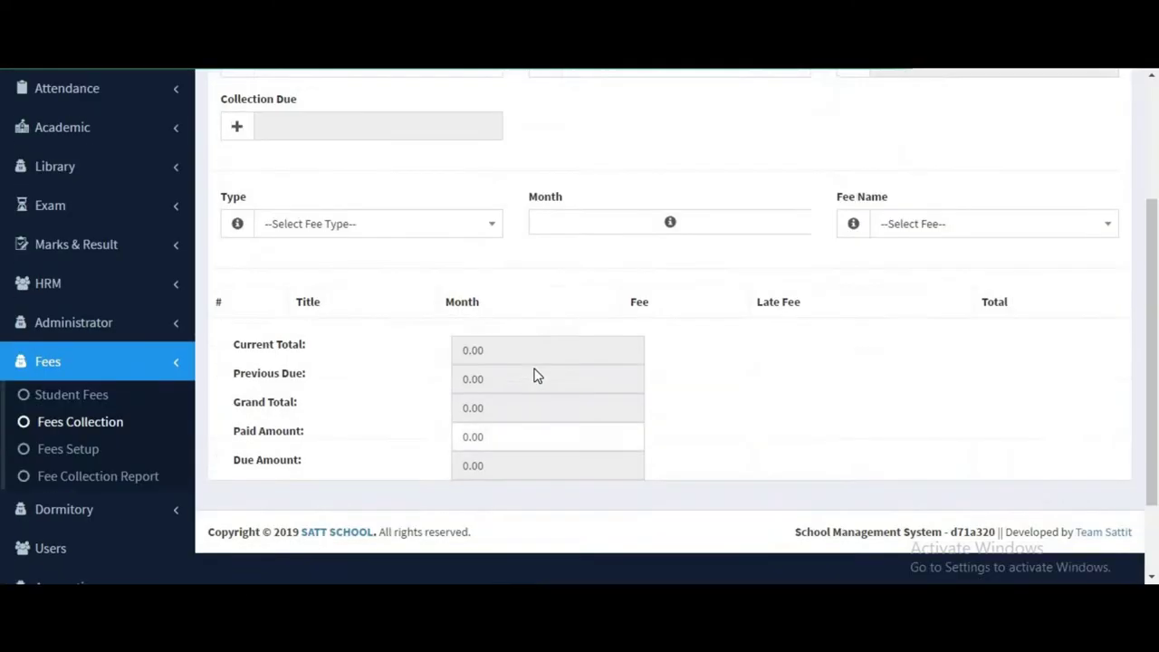
scroll(521, 326, "down", 3)
scroll(511, 272, "up", 3)
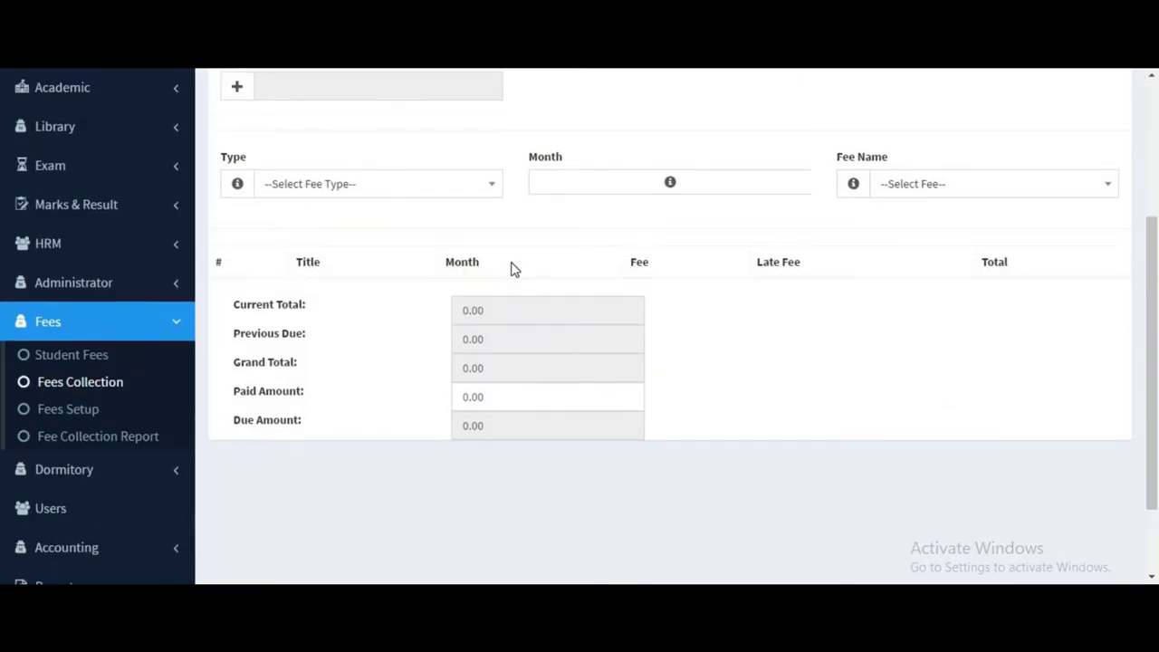
left_click(272, 199)
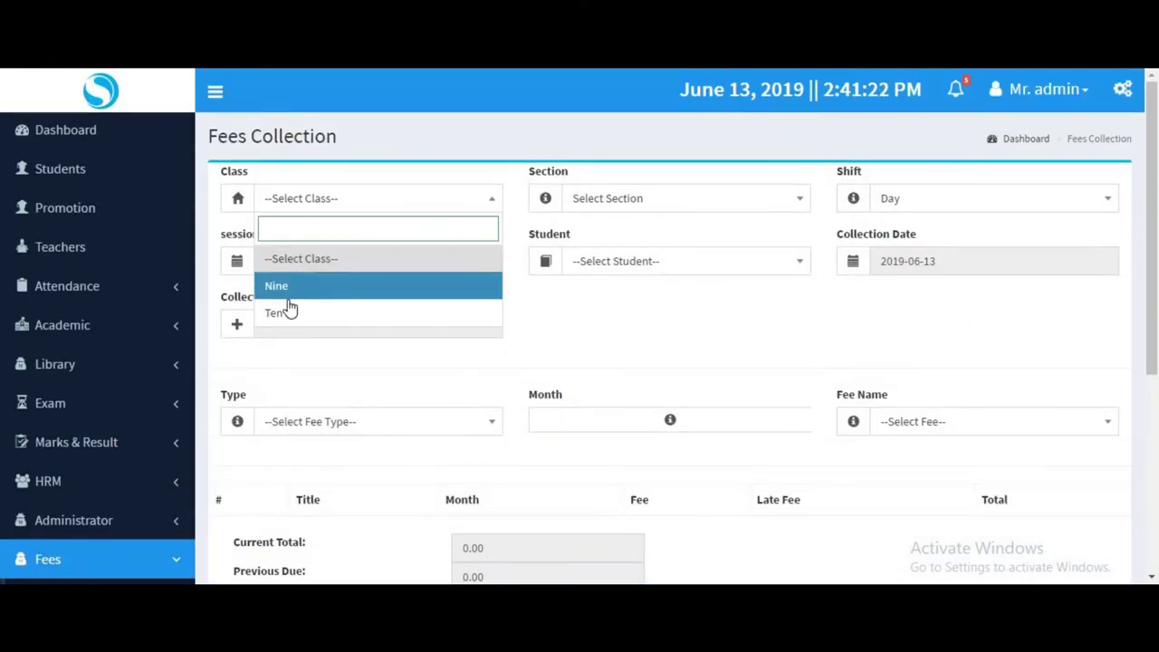
left_click(289, 311)
left_click(339, 203)
left_click(308, 288)
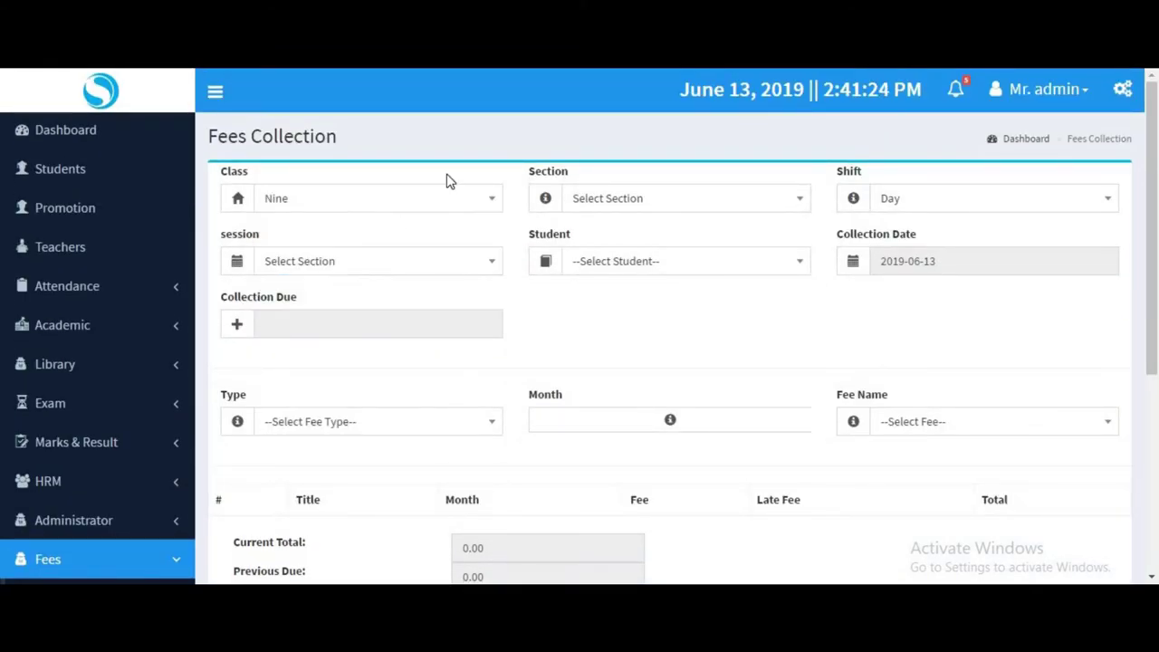
left_click(661, 204)
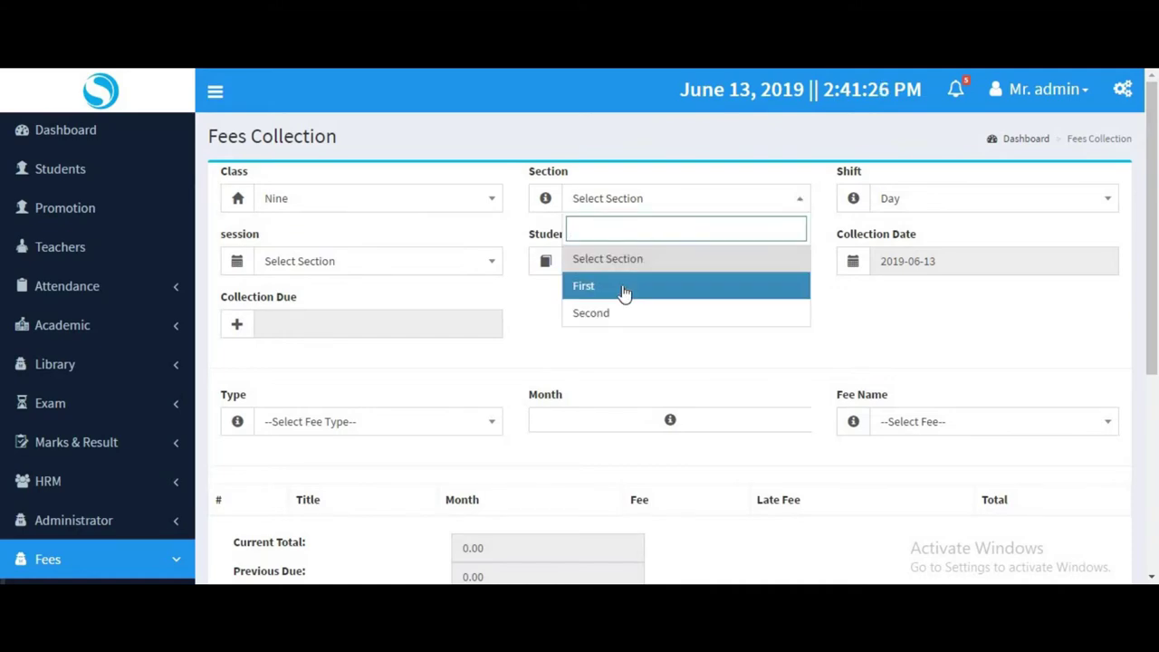
left_click(623, 289)
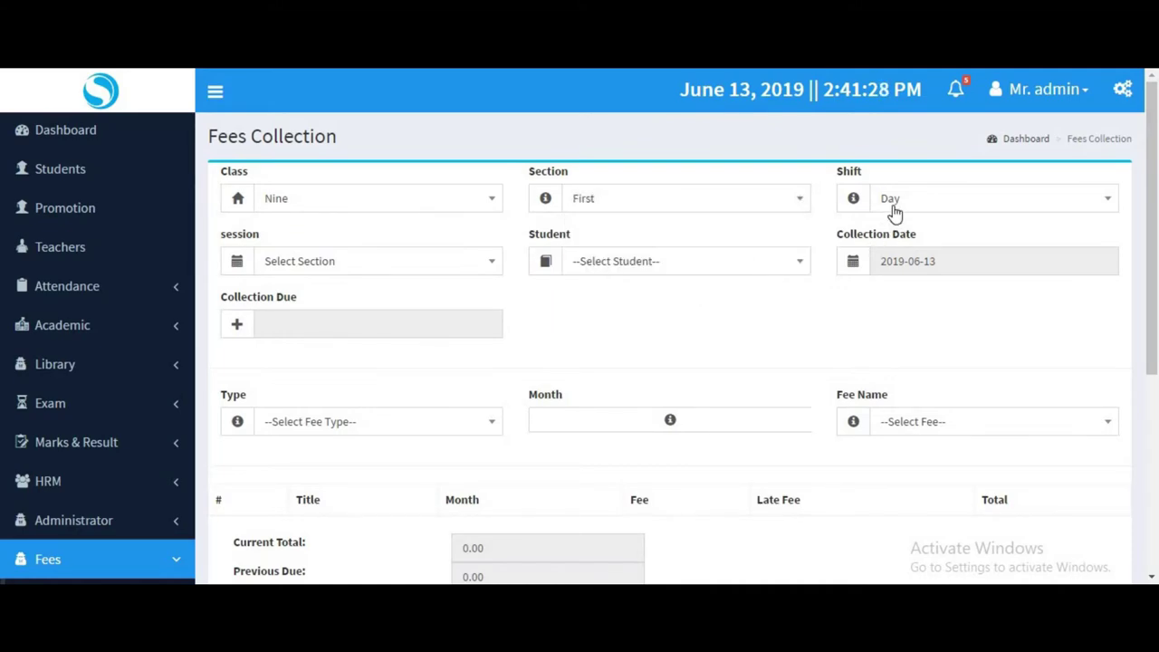
Choose session 2019-20 and the class's only student, showing 2000 due.
left_click(429, 262)
left_click(319, 347)
left_click(624, 262)
left_click(608, 356)
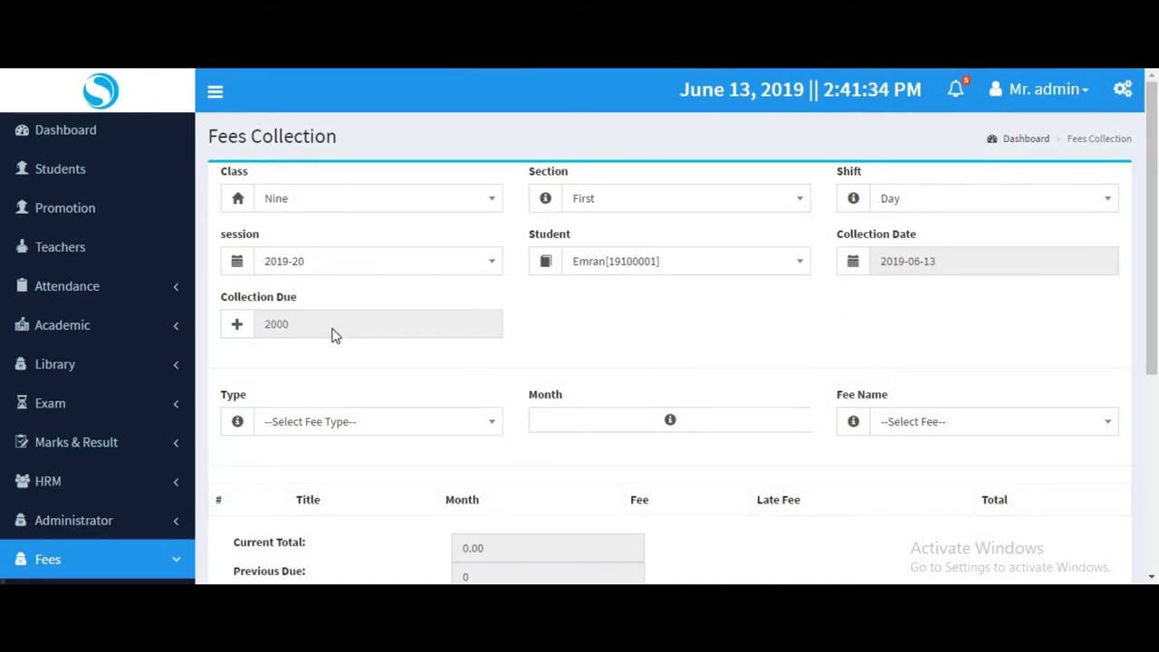
left_click_drag(331, 335, 262, 328)
key("shift+Tab")
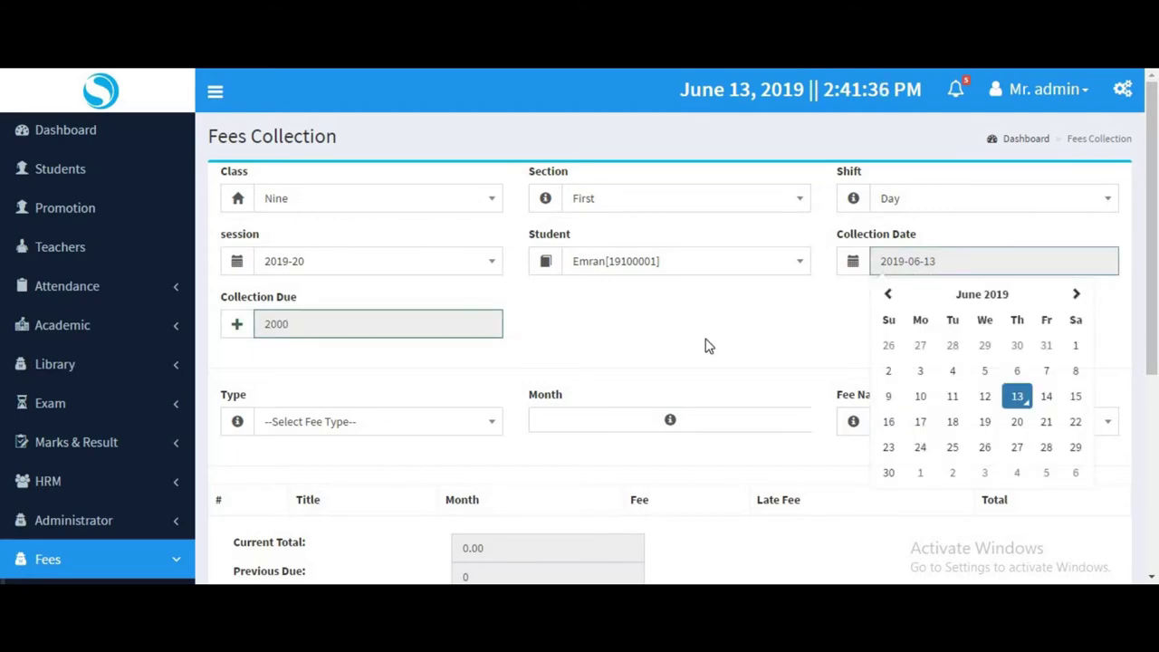
Try the Admission fee type, whose fee name list turns out empty.
left_click(310, 432)
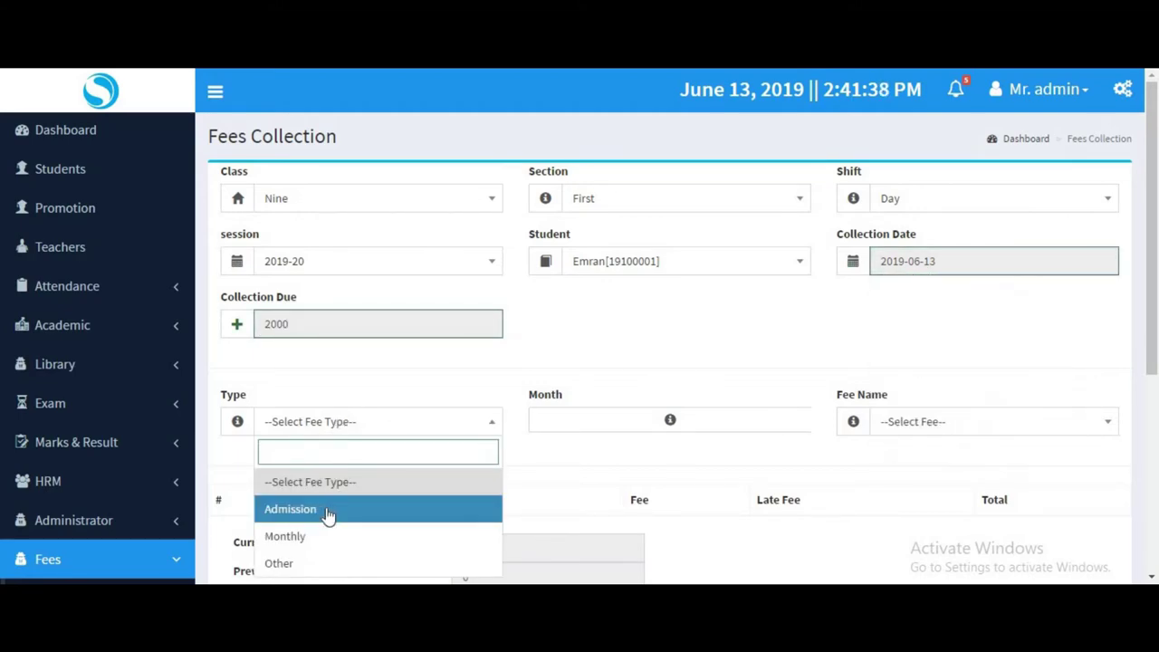
left_click(329, 513)
left_click(901, 429)
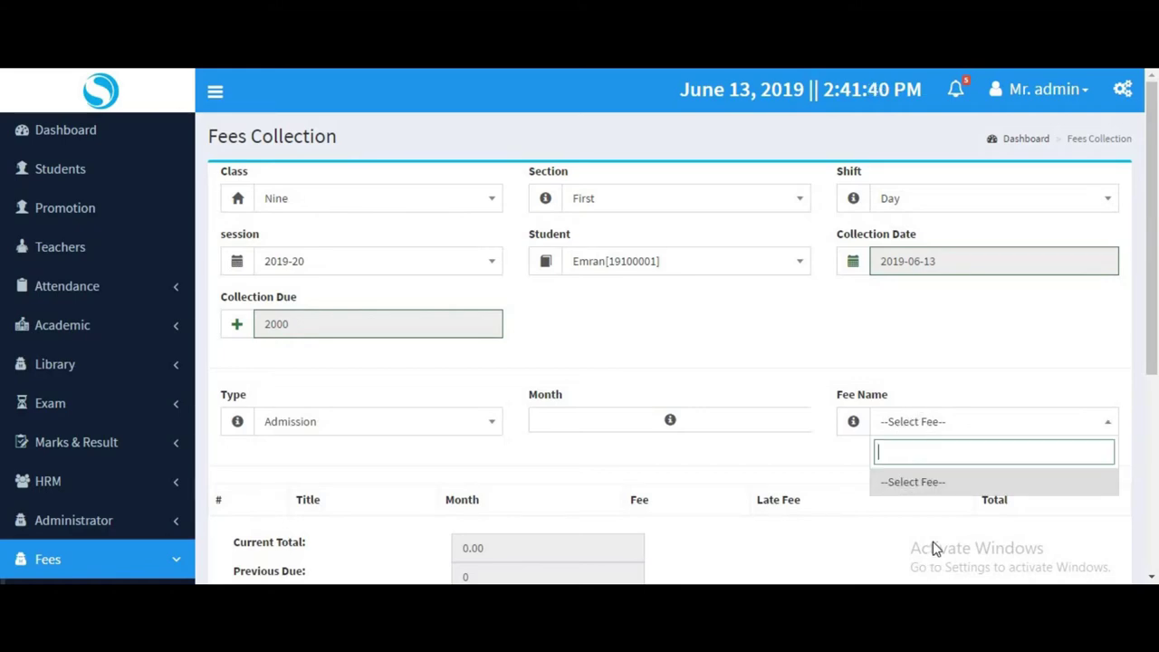
left_click(396, 445)
scroll(403, 439, "down", 2)
scroll(403, 439, "down", 1)
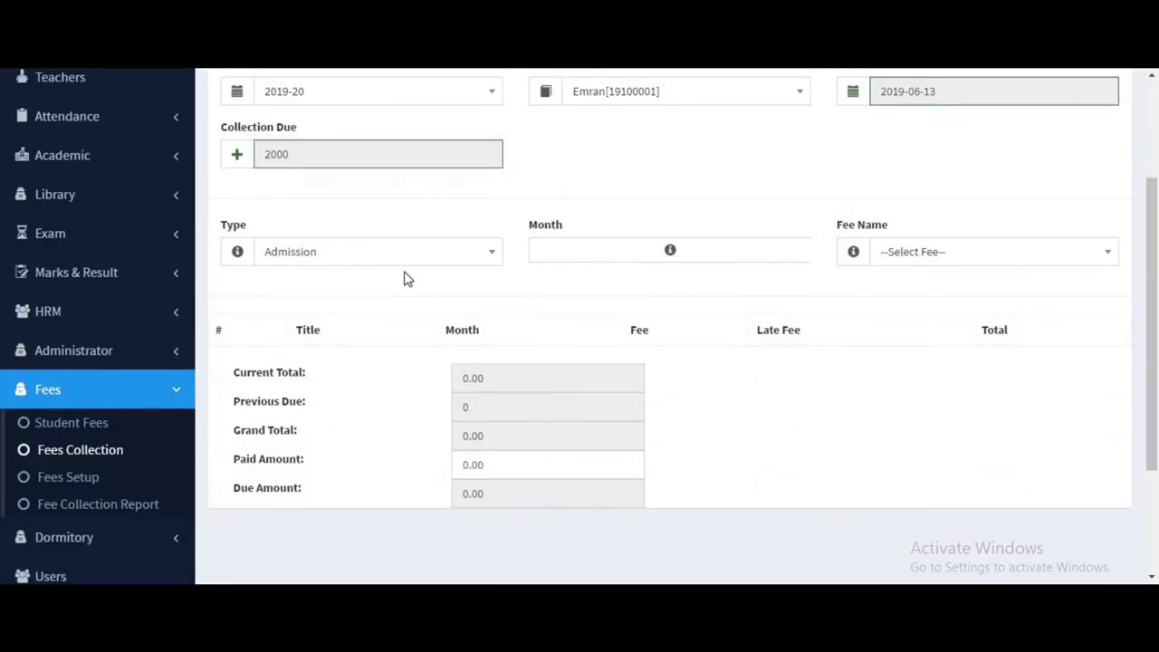
left_click(395, 254)
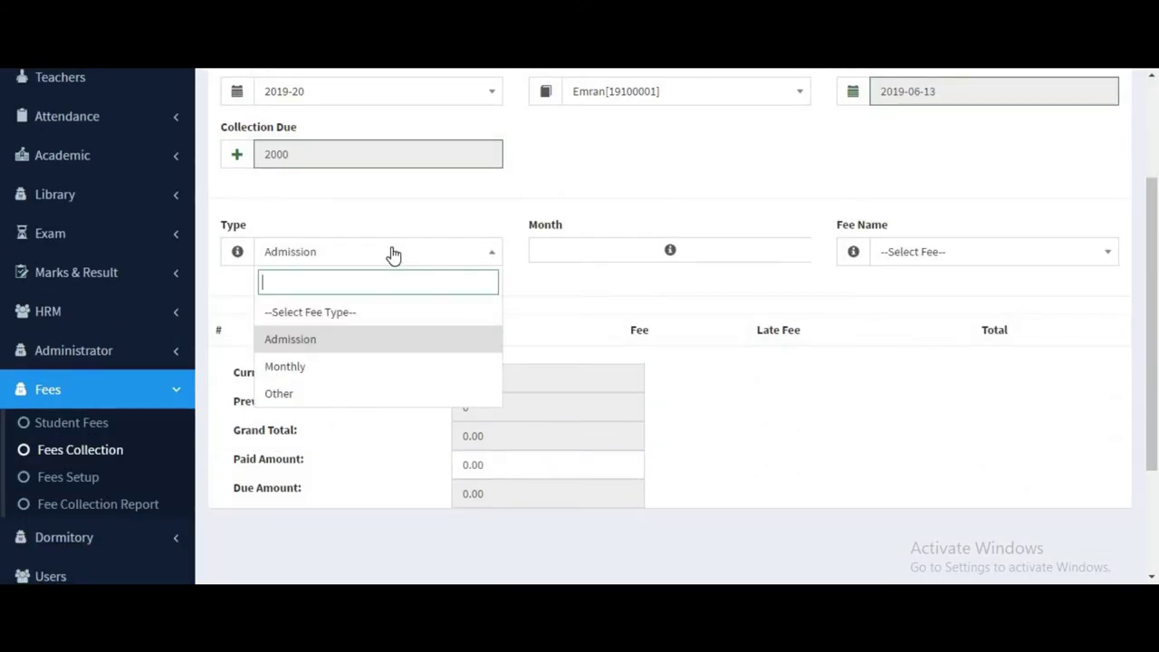
left_click(317, 342)
Add the Monthly Tution fee to the collection.
left_click(921, 253)
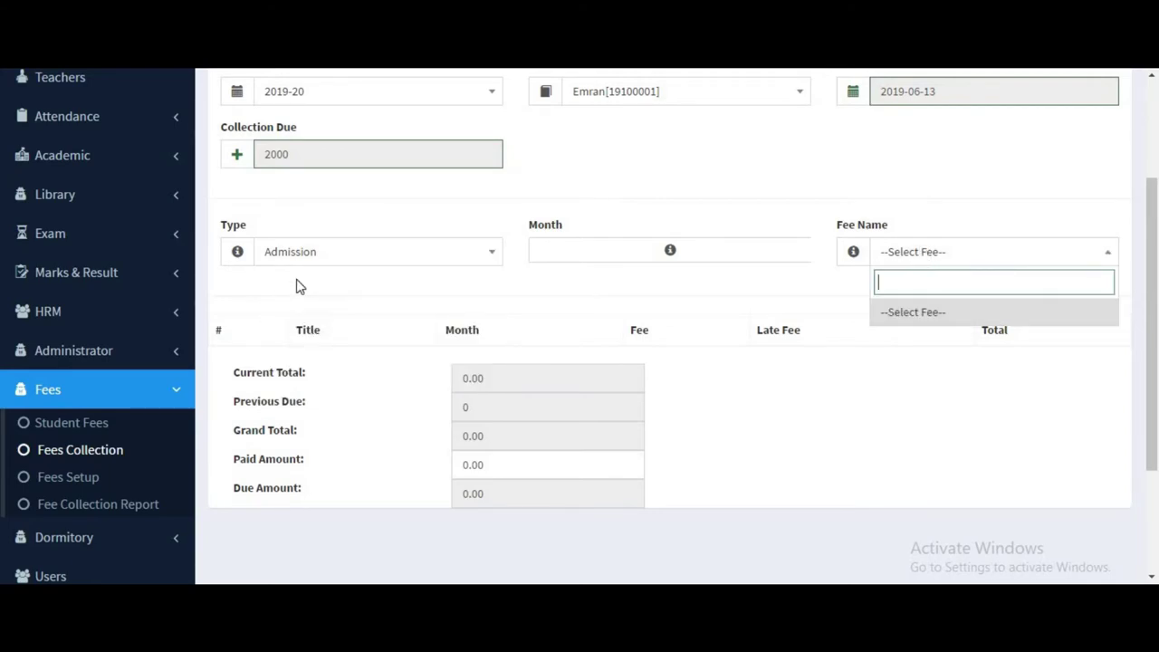
left_click(319, 263)
left_click(321, 368)
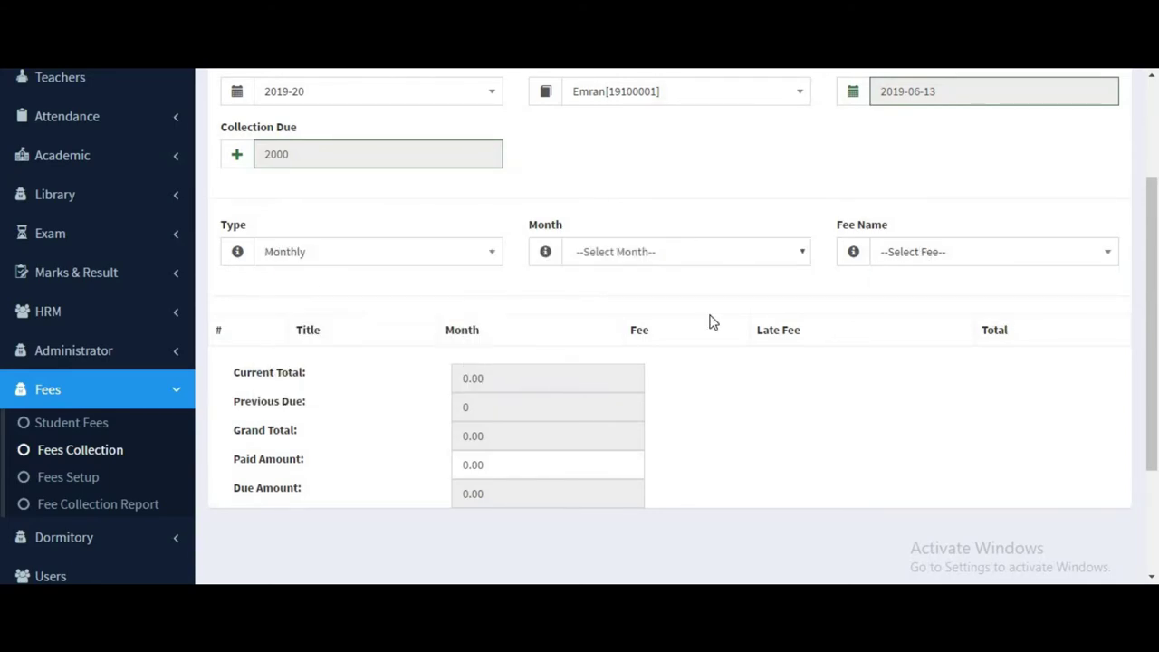
left_click(902, 257)
left_click(903, 339)
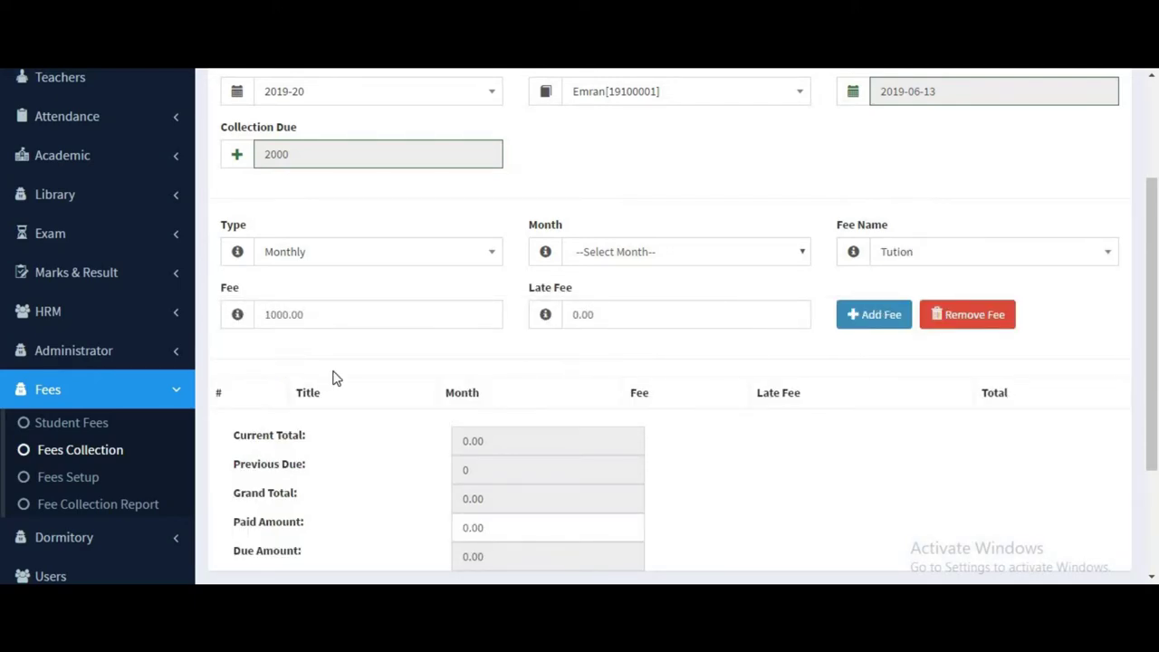
left_click(327, 320)
left_click(581, 326)
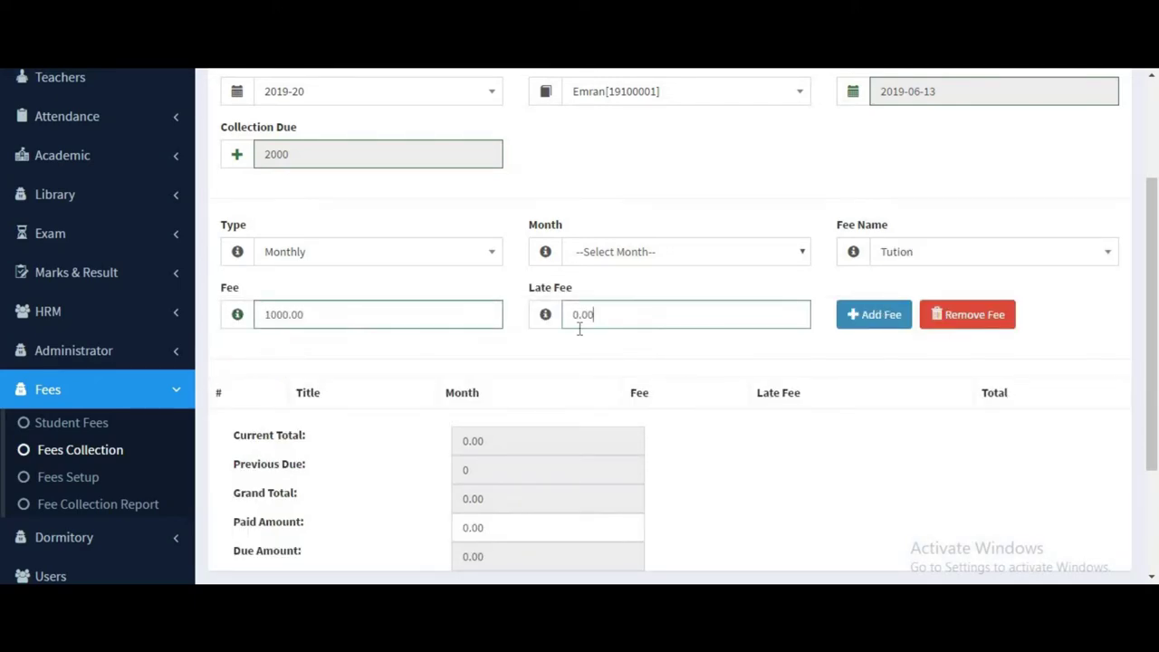
scroll(824, 354, "down", 2)
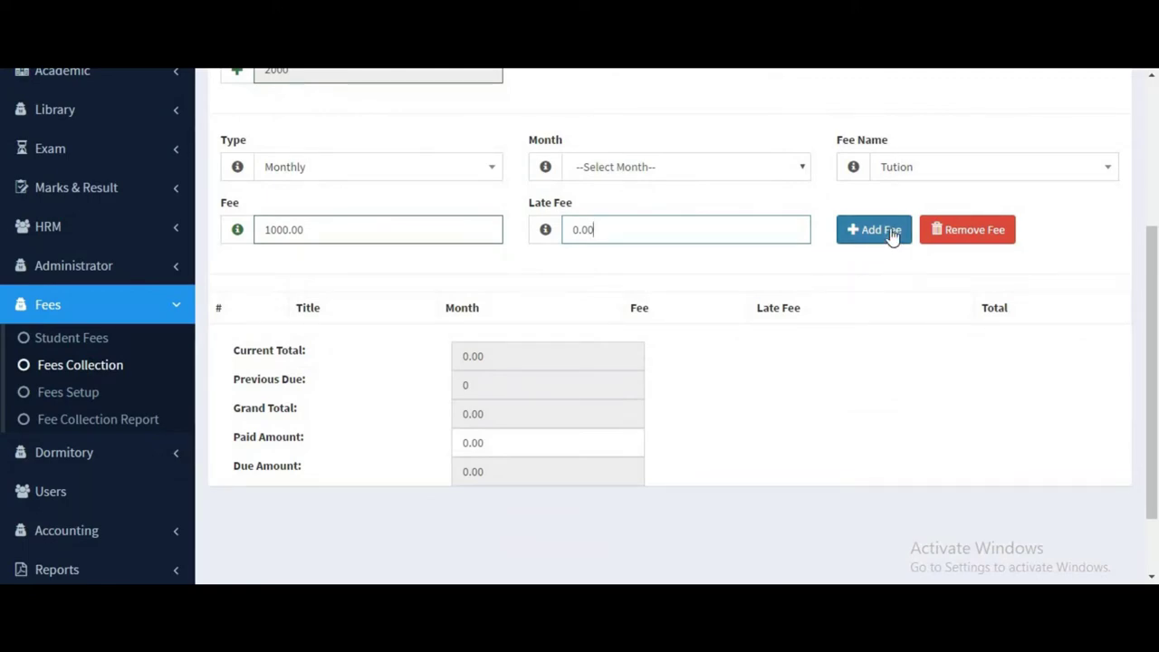
left_click(876, 237)
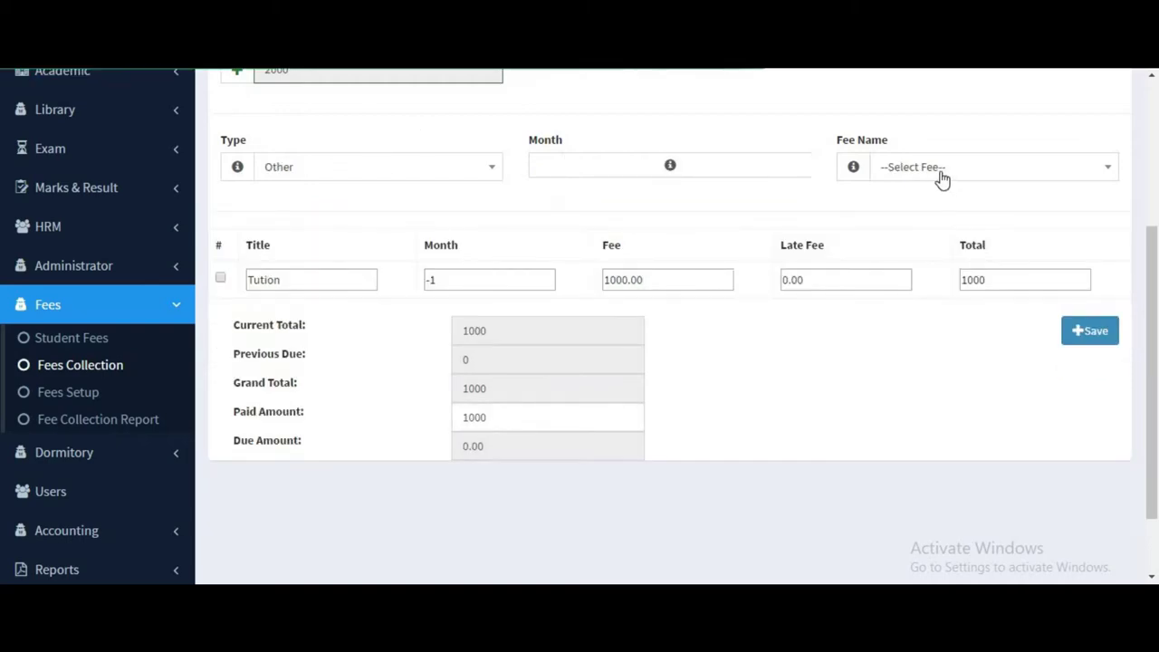
Add the Other-type Exam fee to the collection.
left_click(942, 177)
left_click(305, 172)
left_click(290, 305)
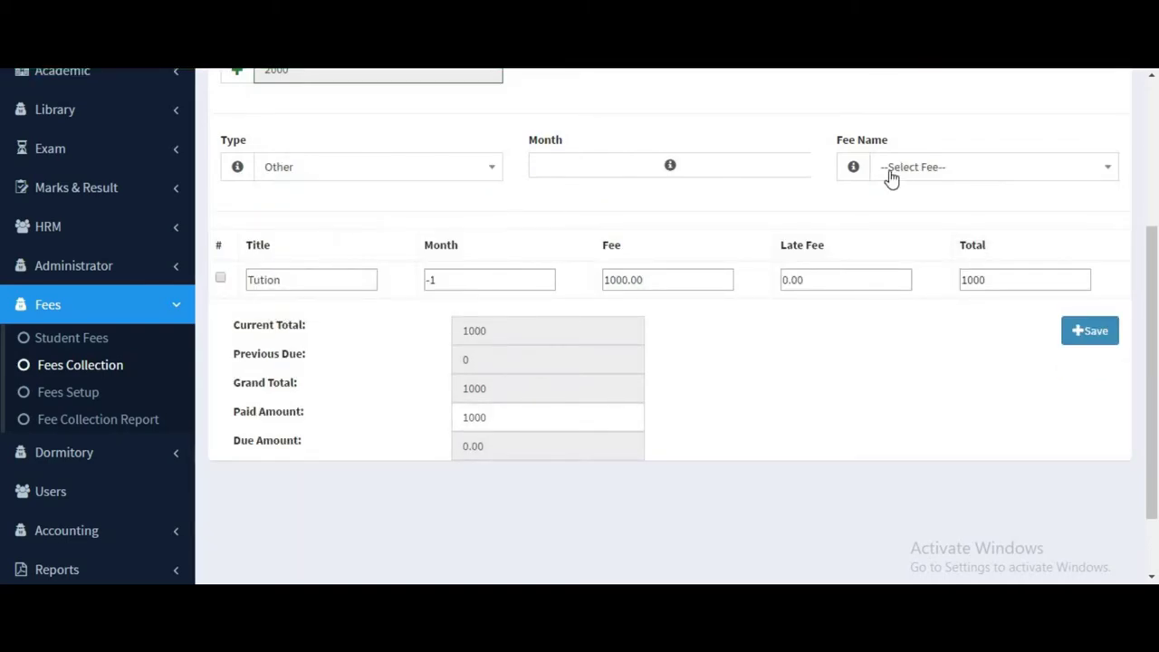
left_click(891, 178)
left_click(912, 254)
left_click(895, 237)
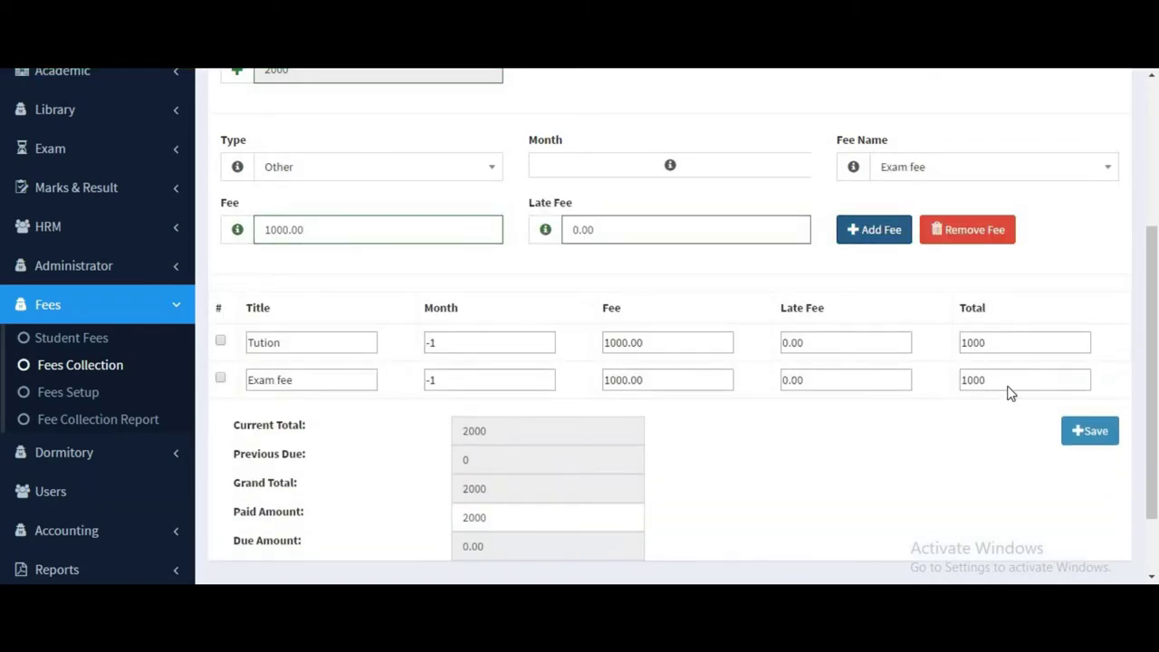
Check the row totals and remove the Exam fee row.
double_click(1007, 384)
double_click(983, 340)
left_click(1029, 329)
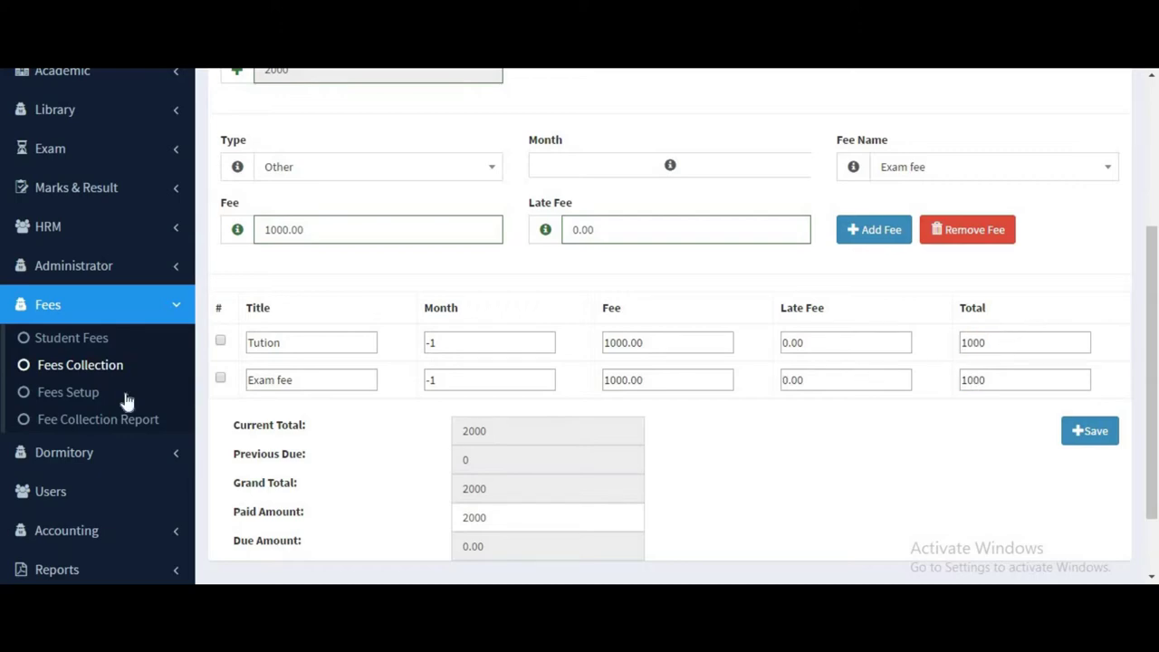
left_click(220, 380)
left_click(965, 231)
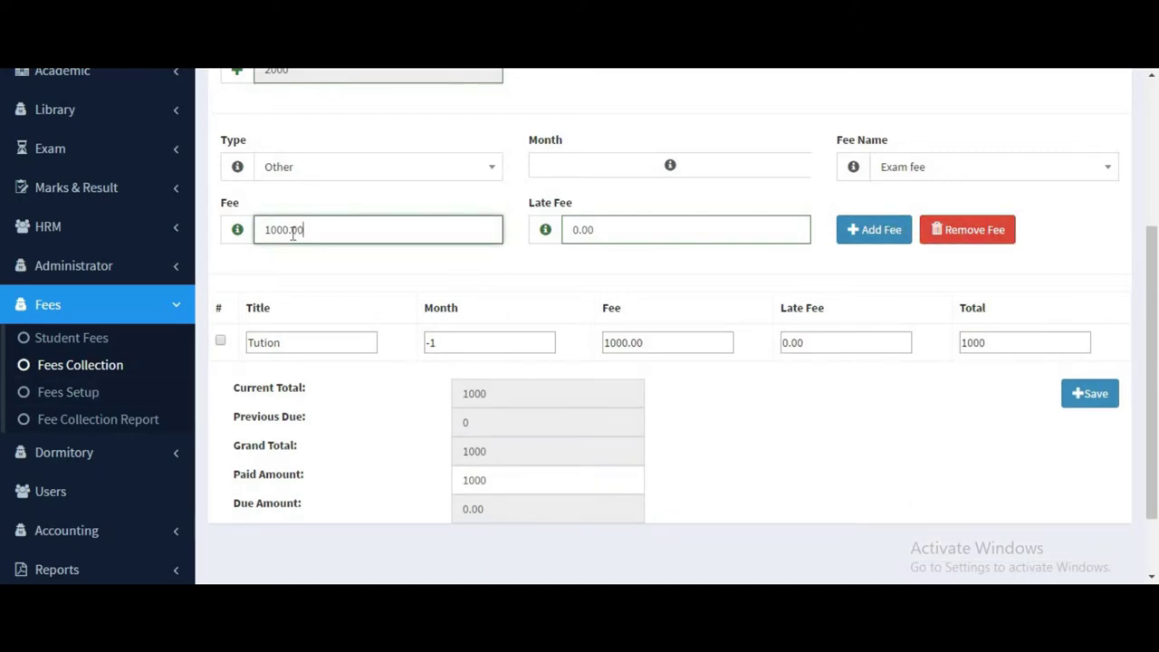
Re-add the Exam fee with its amount changed to 900.
left_click_drag(293, 235, 254, 232)
key("BackSpace")
left_click(609, 242)
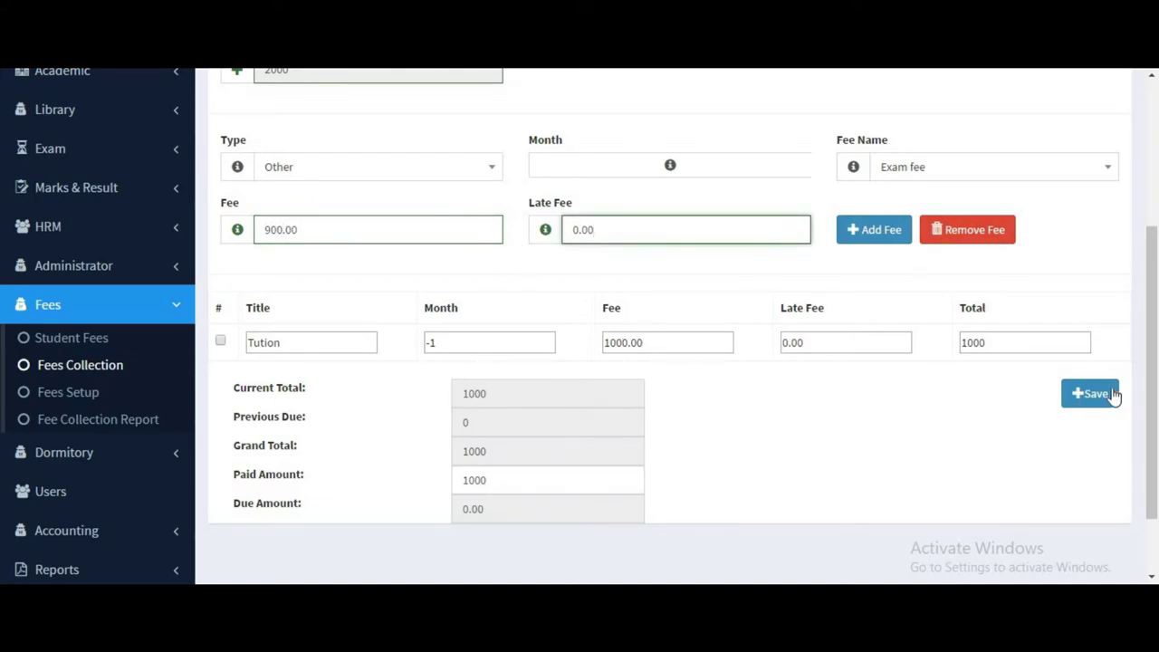
left_click(874, 229)
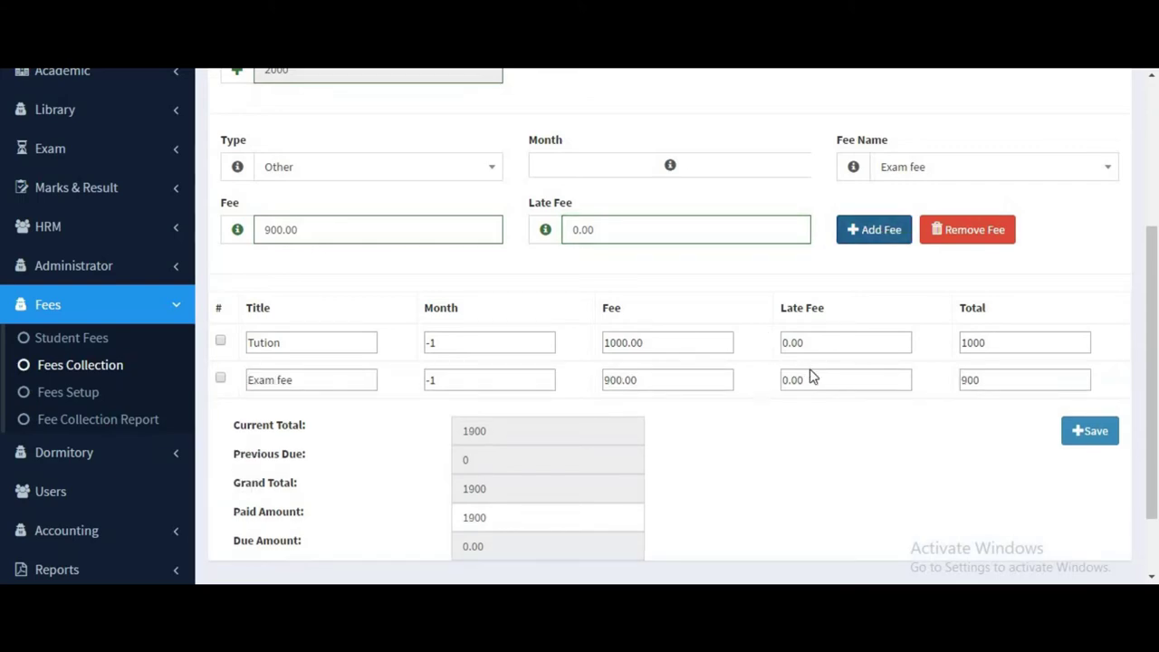
Confirm the 1900 paid amount and save the fee collection.
scroll(541, 356, "down", 1)
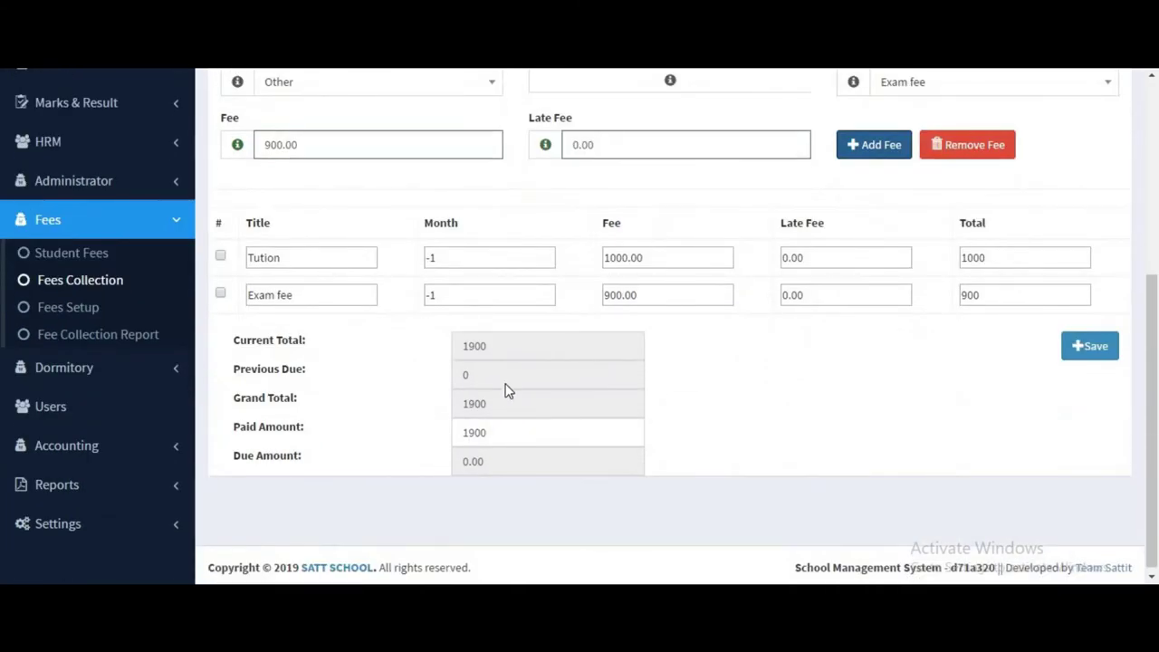
left_click(503, 432)
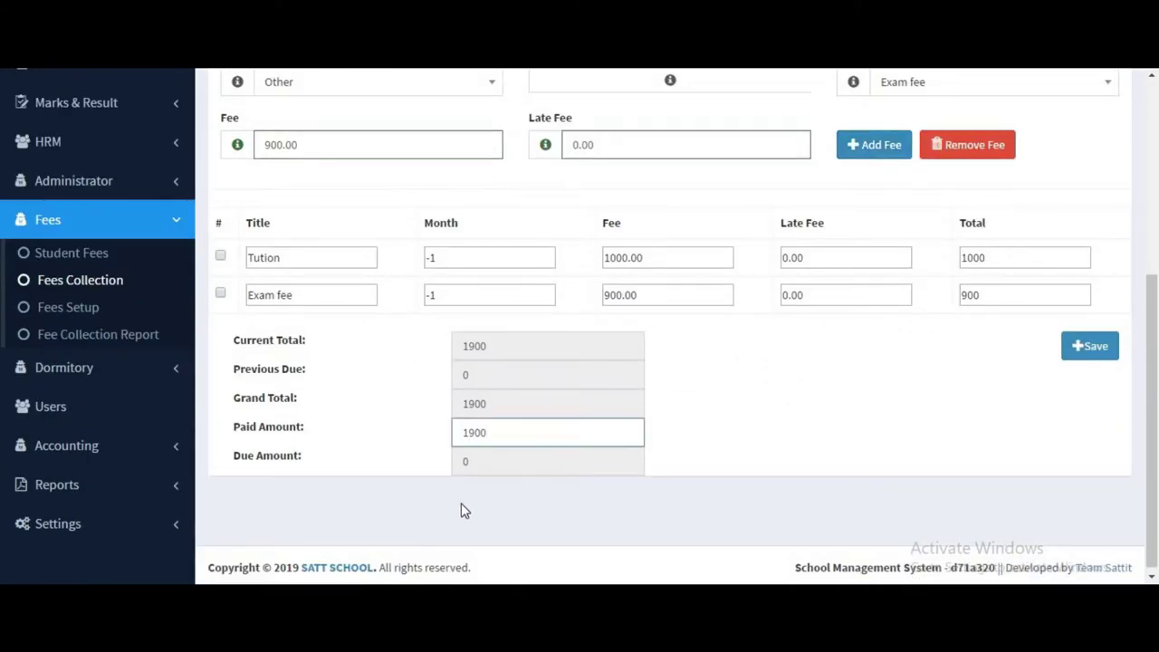
left_click(829, 430)
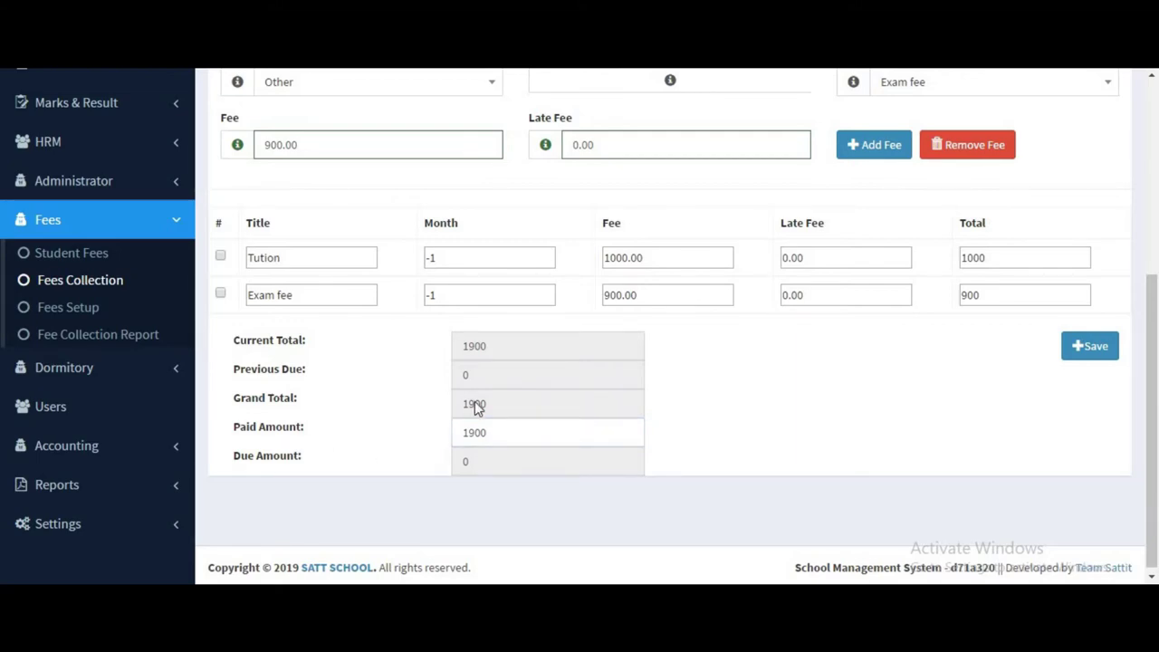
left_click(1083, 352)
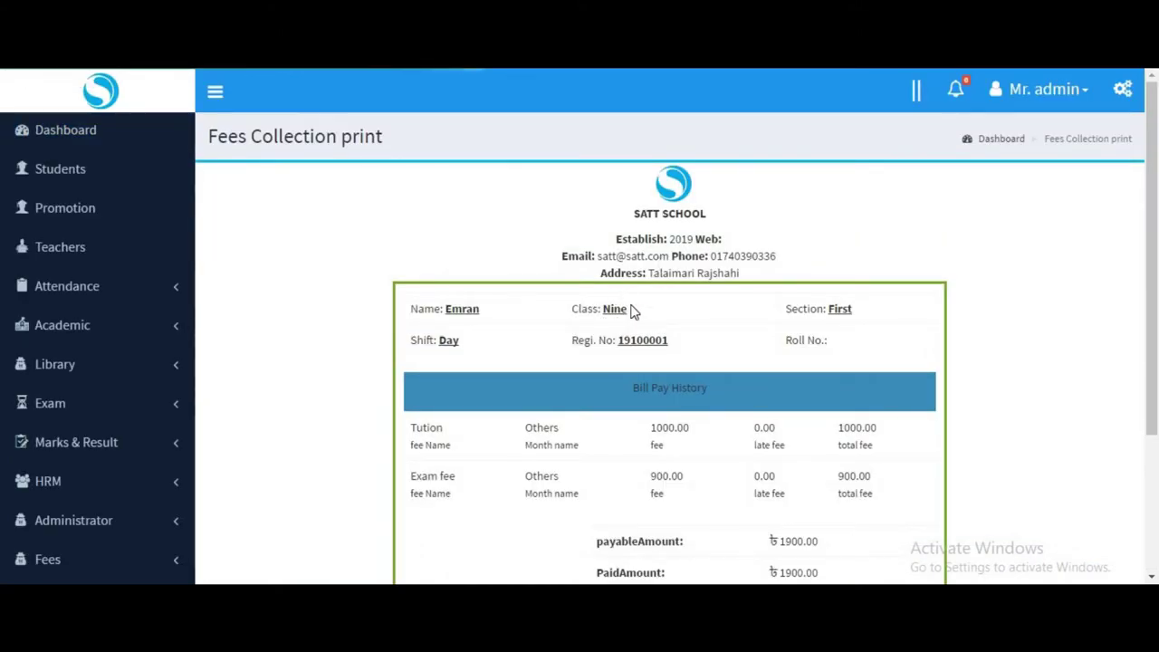
Review the receipt's Tution line, send it to print, then cancel the print dialog.
scroll(608, 305, "down", 1)
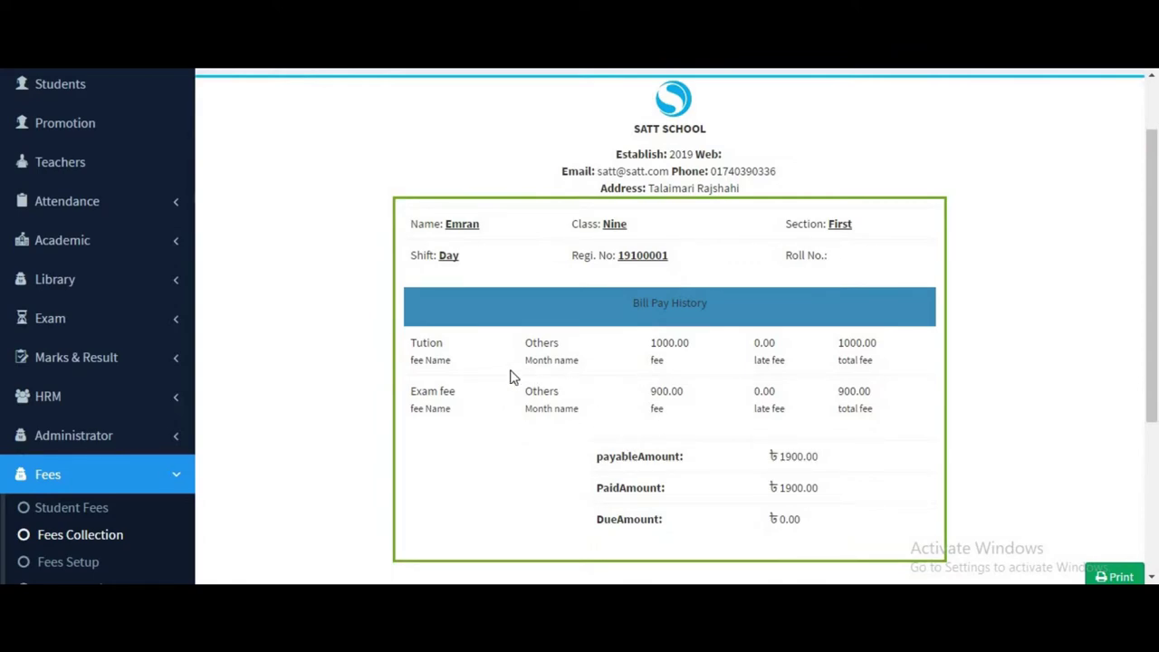
left_click_drag(416, 362, 861, 406)
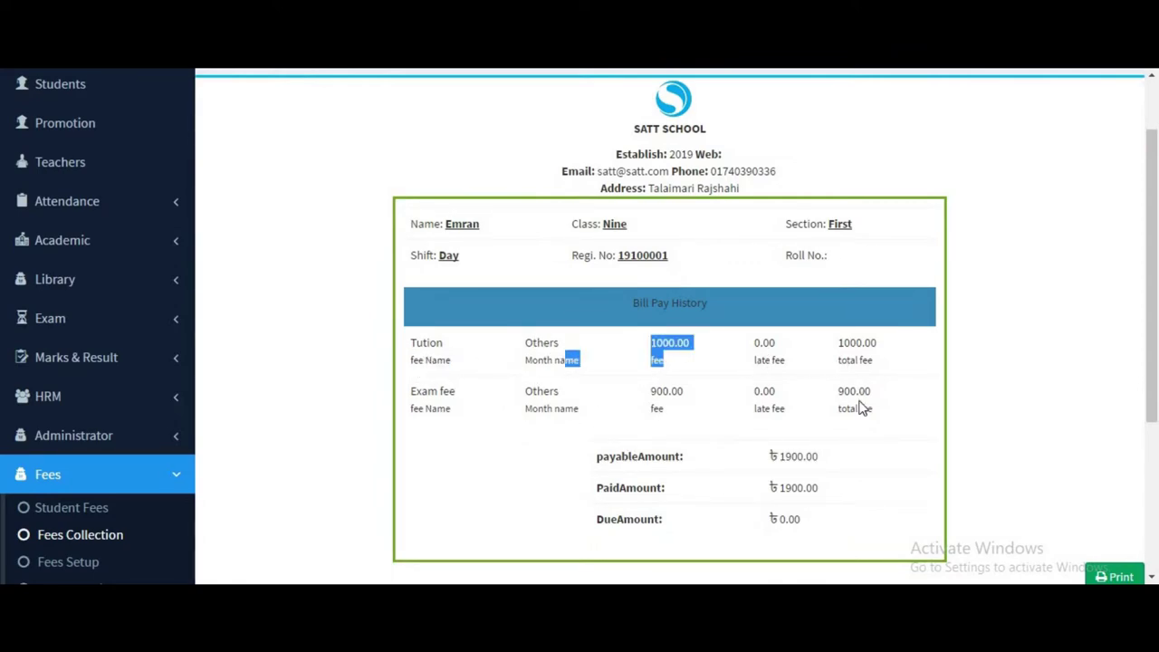
left_click(784, 475)
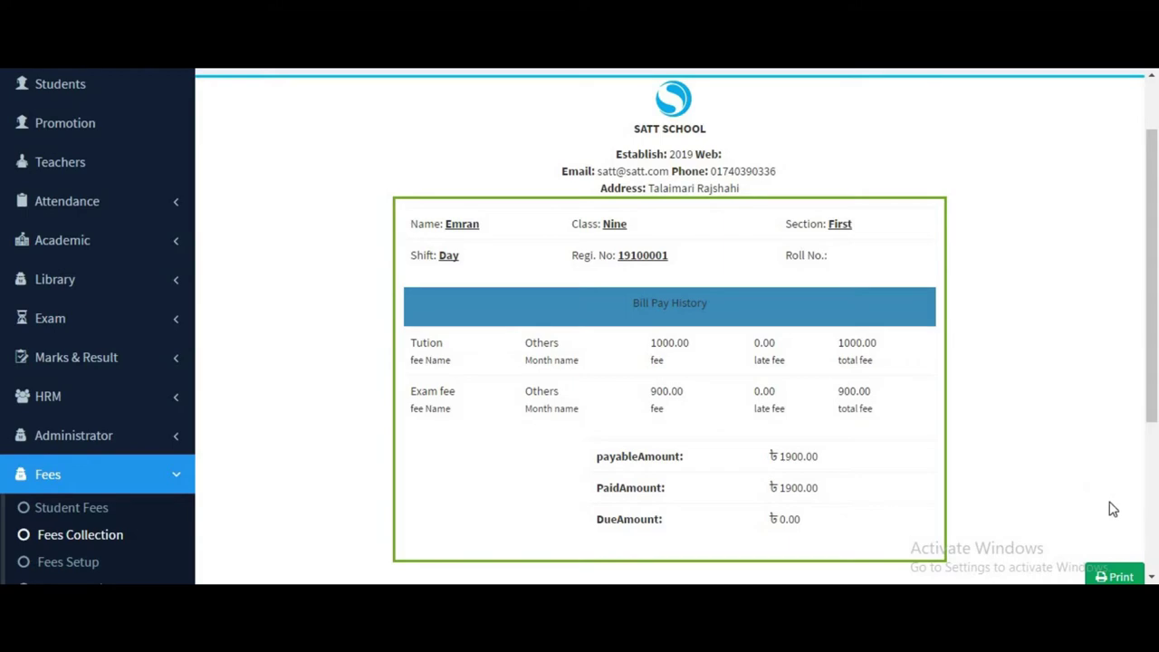
scroll(1112, 510, "down", 3)
left_click(1109, 327)
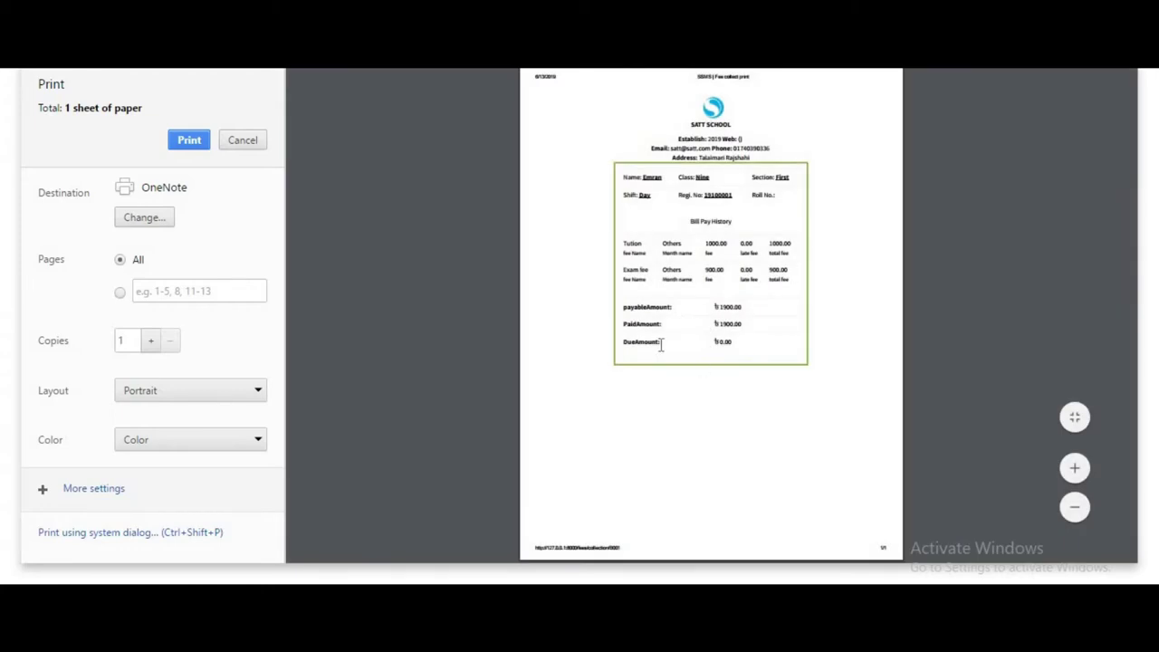
left_click(243, 140)
scroll(647, 409, "up", 10)
scroll(660, 159, "down", 2)
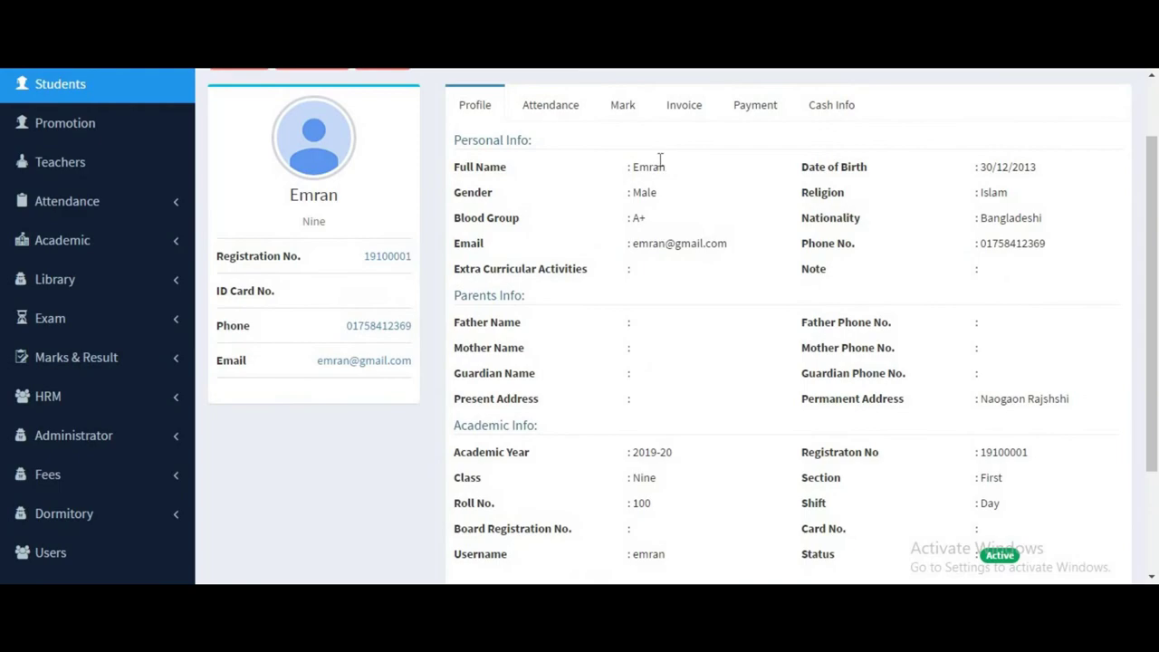
Scroll the student profile and highlight values in its fee row.
scroll(660, 159, "down", 3)
left_click_drag(622, 448, 552, 446)
left_click_drag(874, 450, 804, 450)
left_click_drag(1087, 458, 1009, 450)
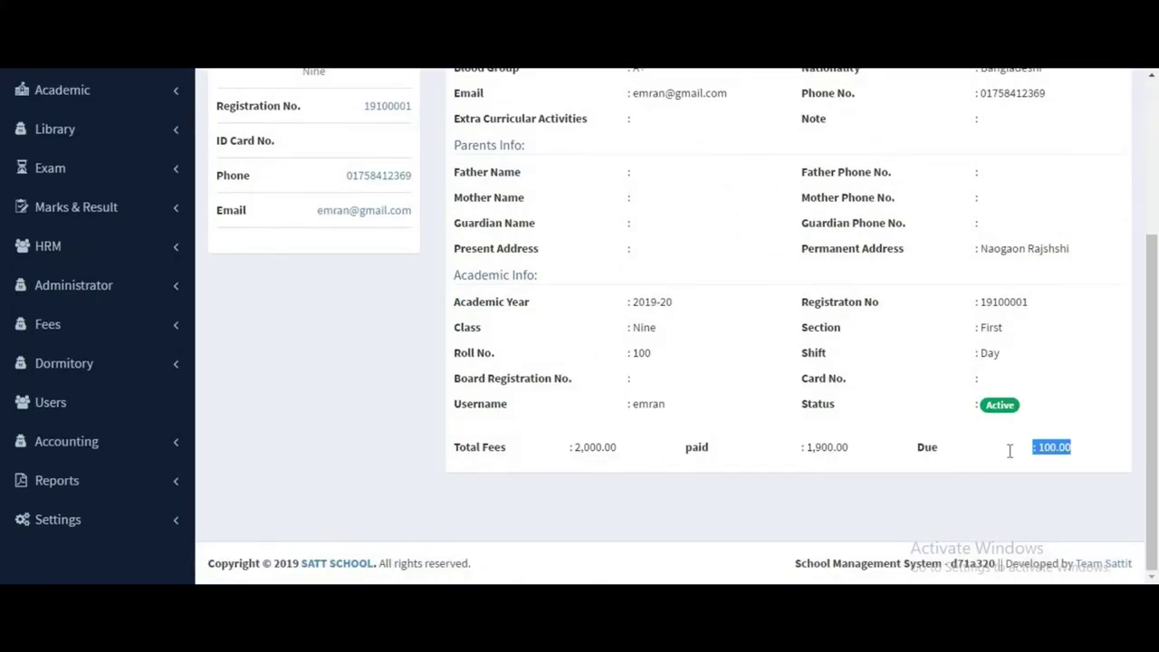
scroll(1009, 449, "up", 5)
scroll(1071, 458, "down", 5)
scroll(1071, 458, "up", 5)
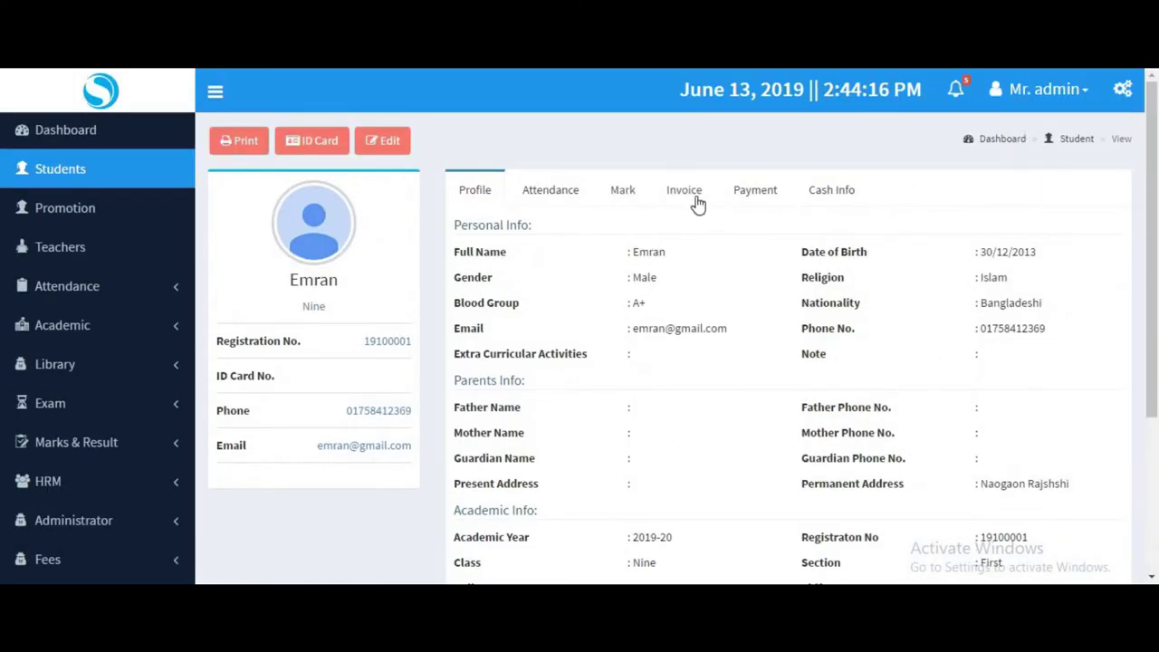
On the Invoice tab, highlight the Tution and Exam fee lines and the 1900 total.
left_click(697, 204)
left_click_drag(600, 312, 537, 294)
left_click_drag(610, 354, 537, 343)
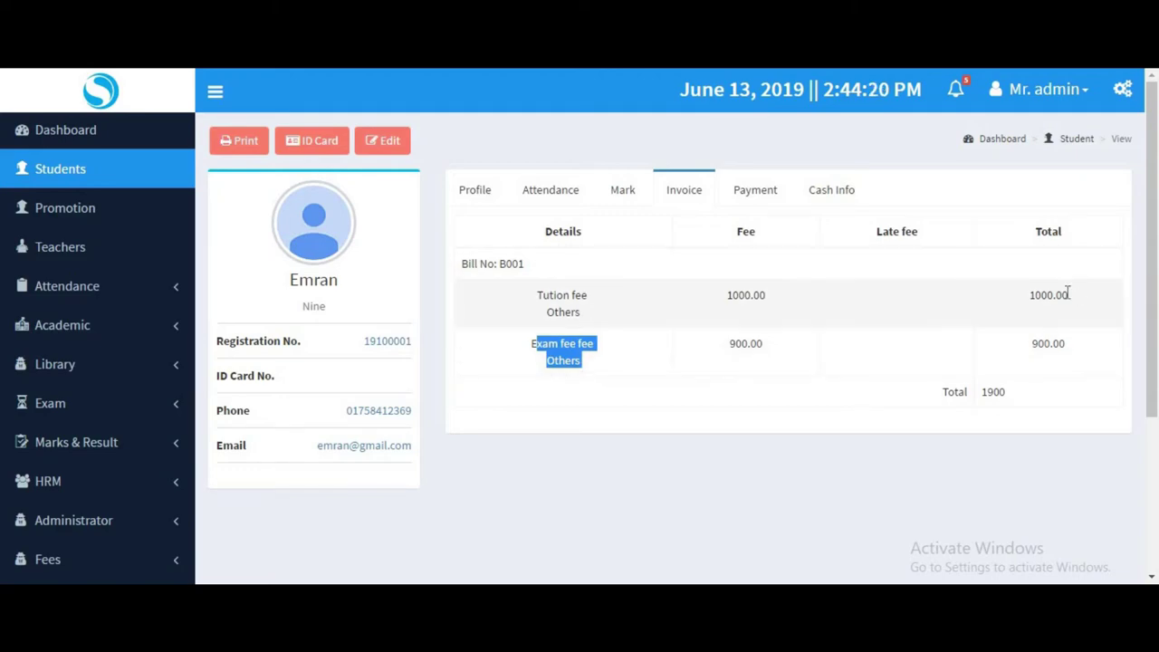
left_click_drag(1006, 392, 958, 392)
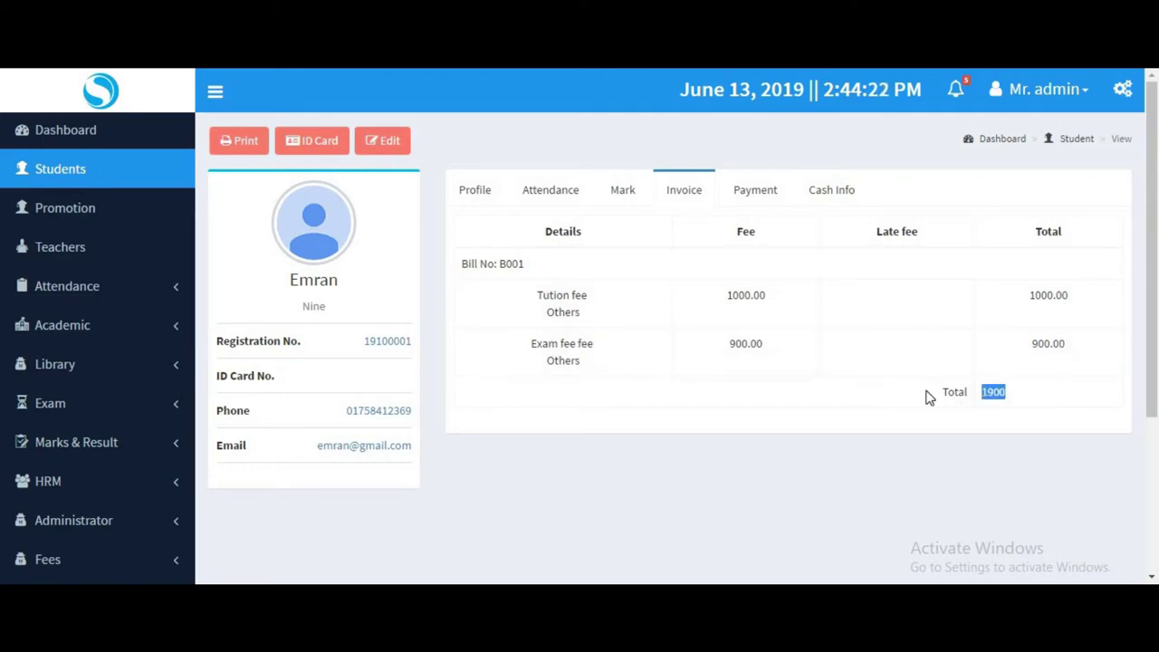
On the Payment tab, check payable 1900.00, paid 1900.00 and due 0.00.
left_click(768, 187)
left_click_drag(504, 263, 556, 264)
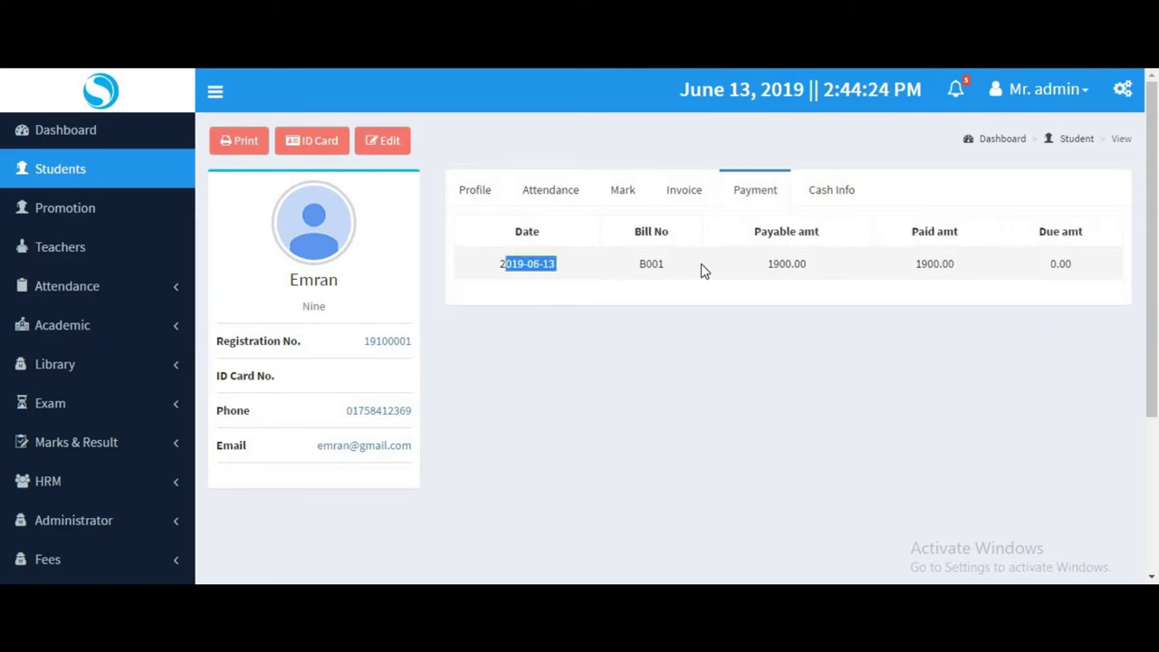
left_click_drag(770, 263, 807, 263)
left_click_drag(979, 265, 913, 263)
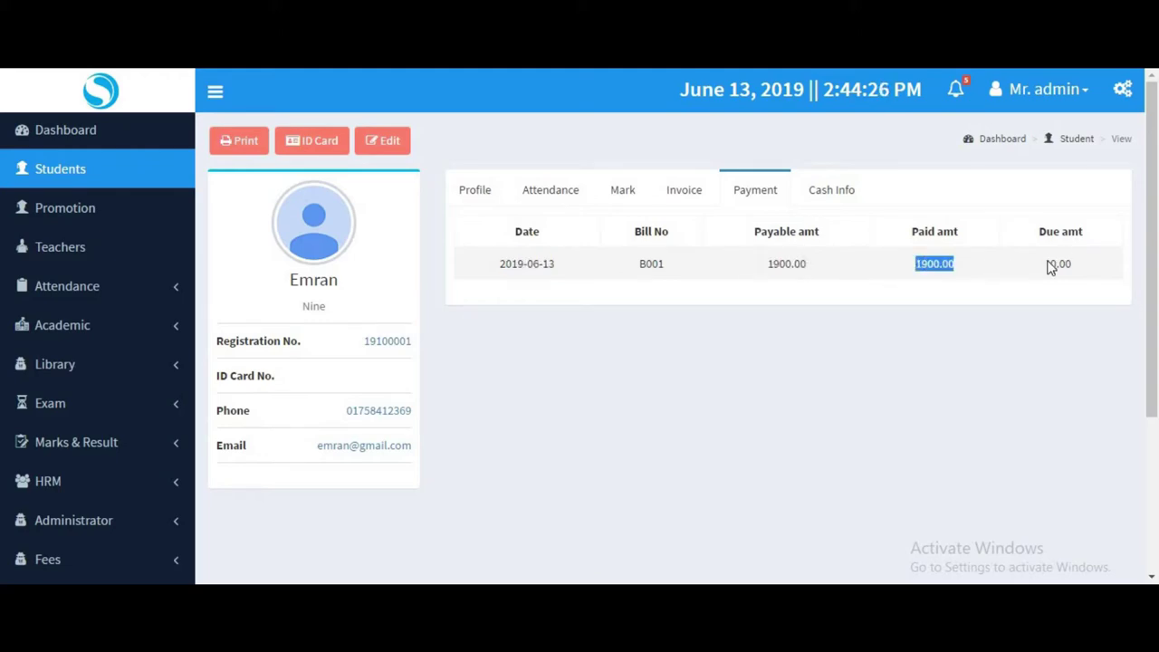
left_click_drag(1088, 263, 1047, 264)
On Cash Info, check Exam fee 900 paid, 100 due and Tution 1,000.00 fully paid.
left_click(851, 193)
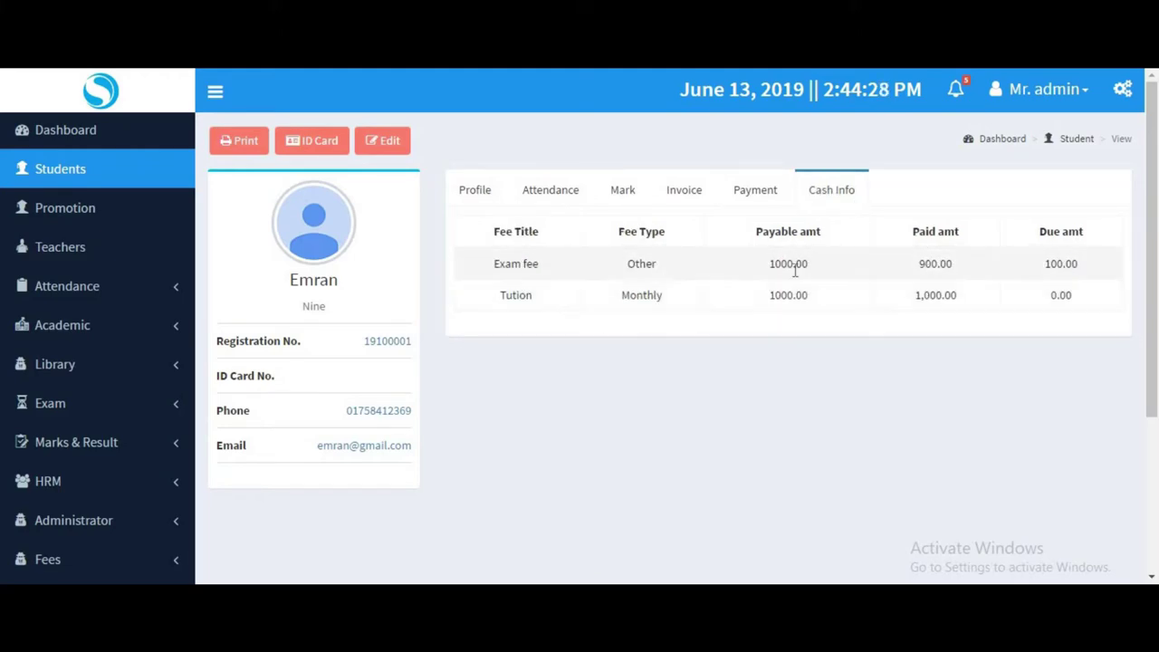
left_click_drag(825, 266, 740, 267)
left_click_drag(894, 267, 960, 265)
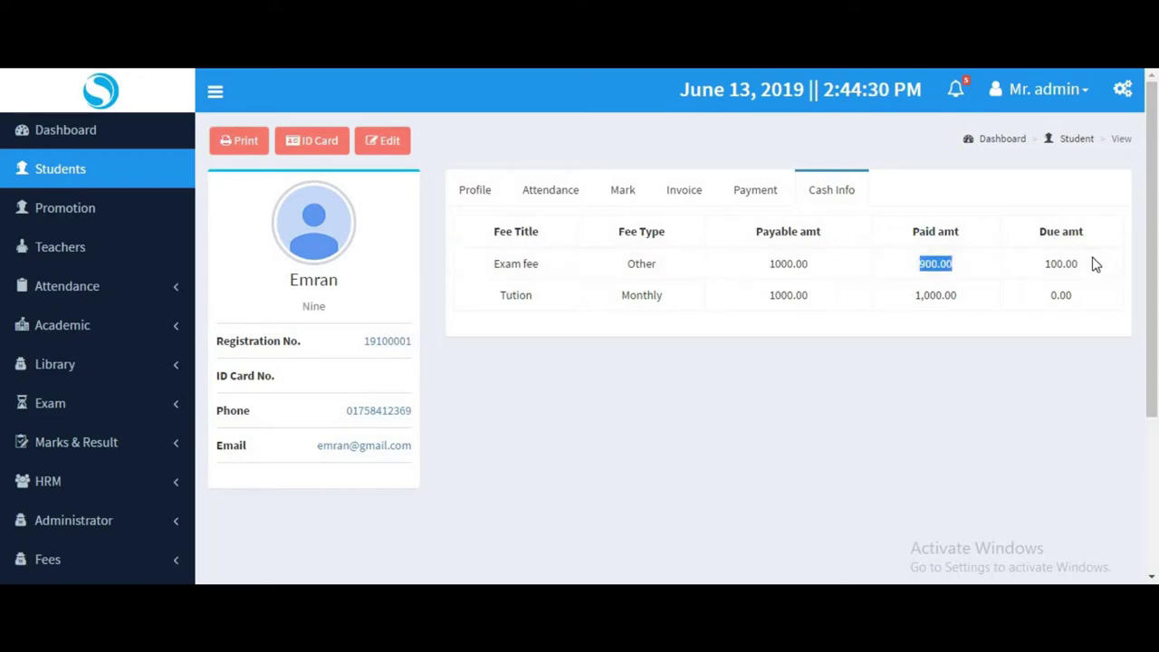
left_click_drag(1093, 262, 1008, 271)
left_click_drag(830, 298, 791, 297)
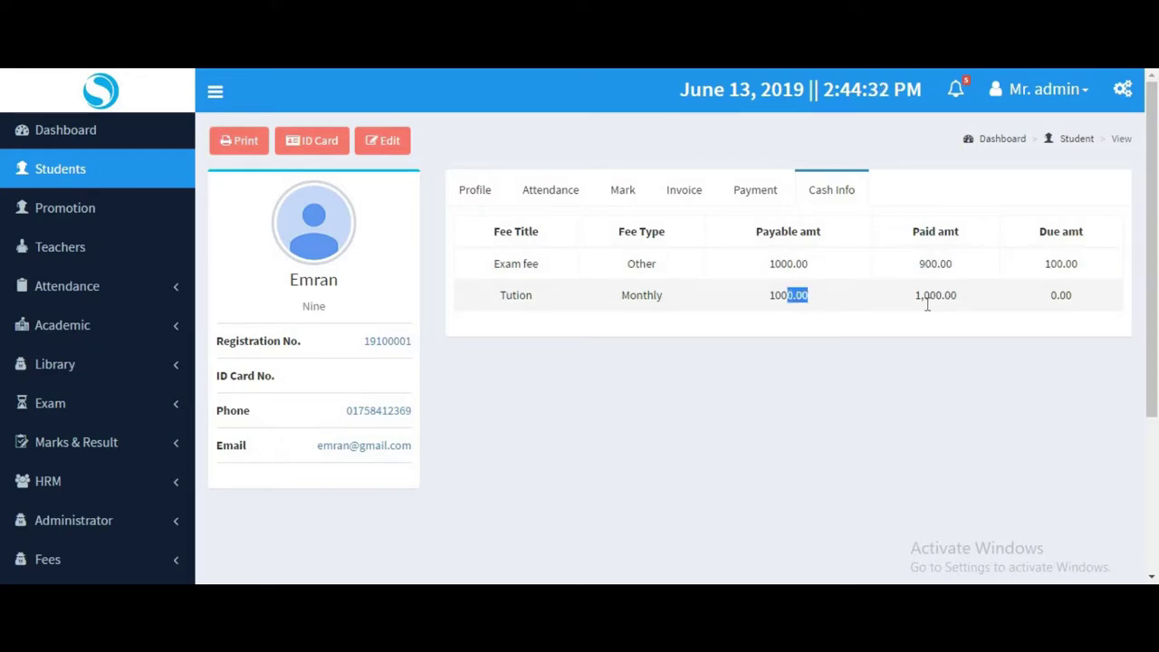
left_click_drag(960, 296, 912, 296)
left_click_drag(1093, 293, 1047, 295)
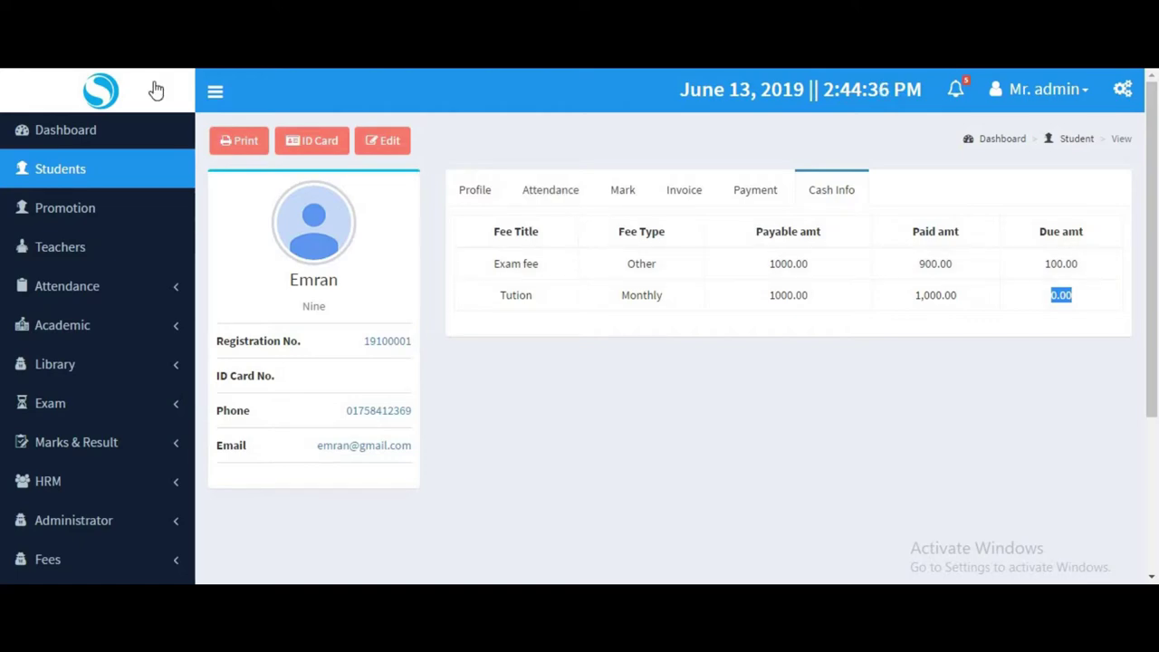
scroll(72, 207, "down", 2)
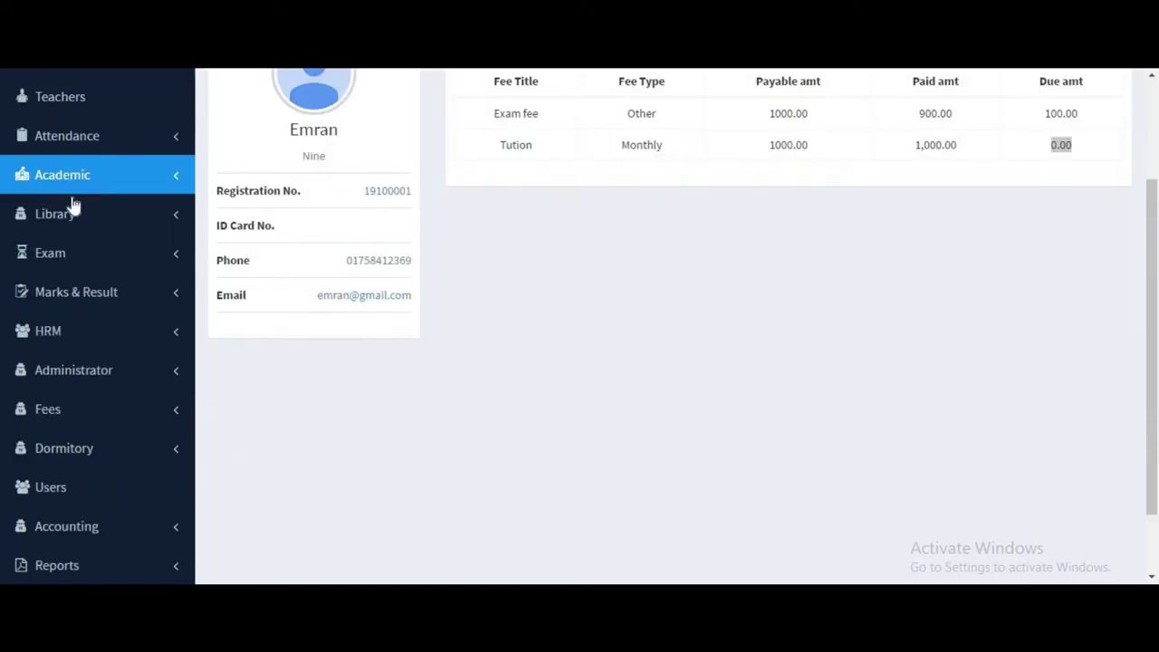
left_click(76, 217)
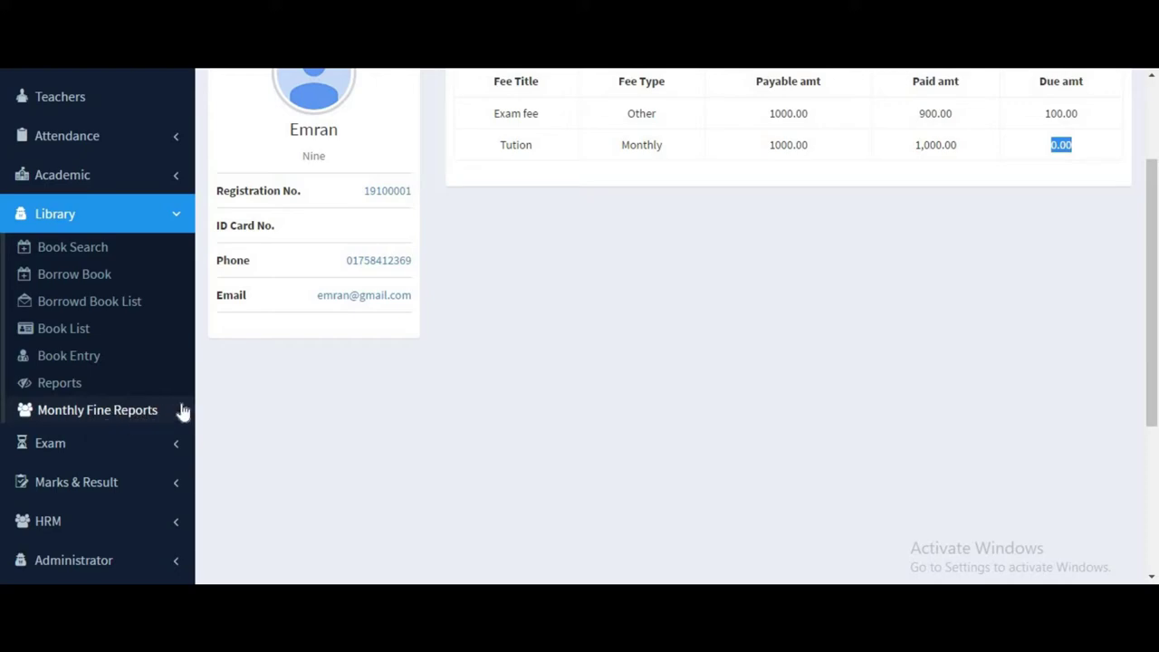
Start a new exam from the Exam features and set its class to Nine.
left_click(125, 228)
left_click(88, 263)
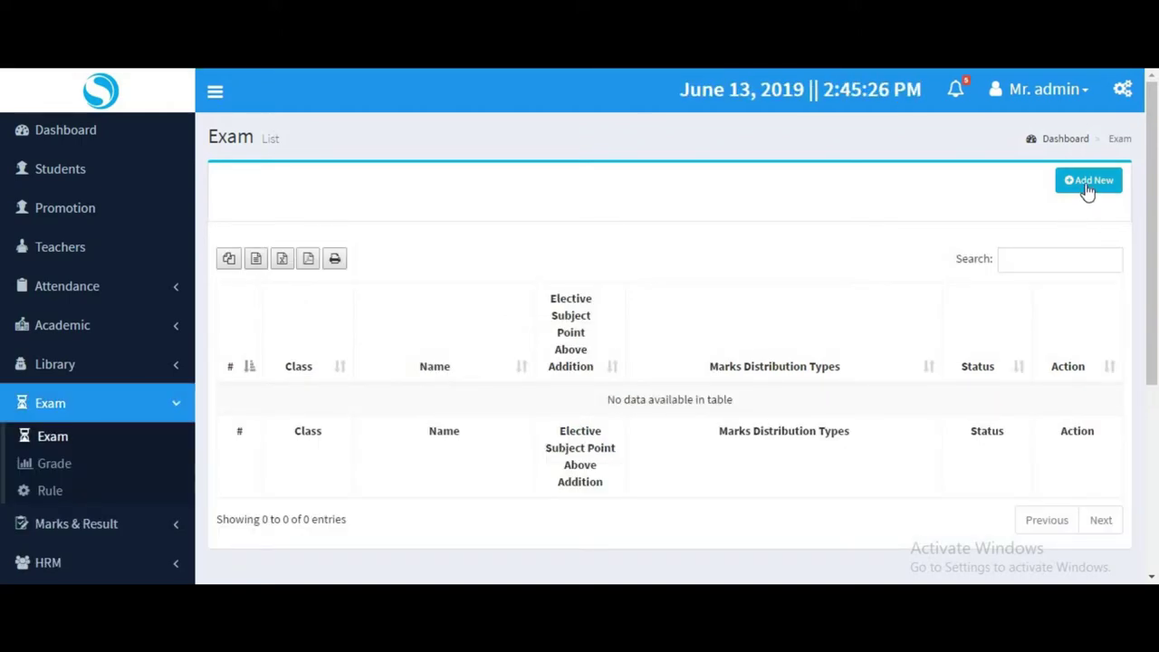
left_click(1086, 186)
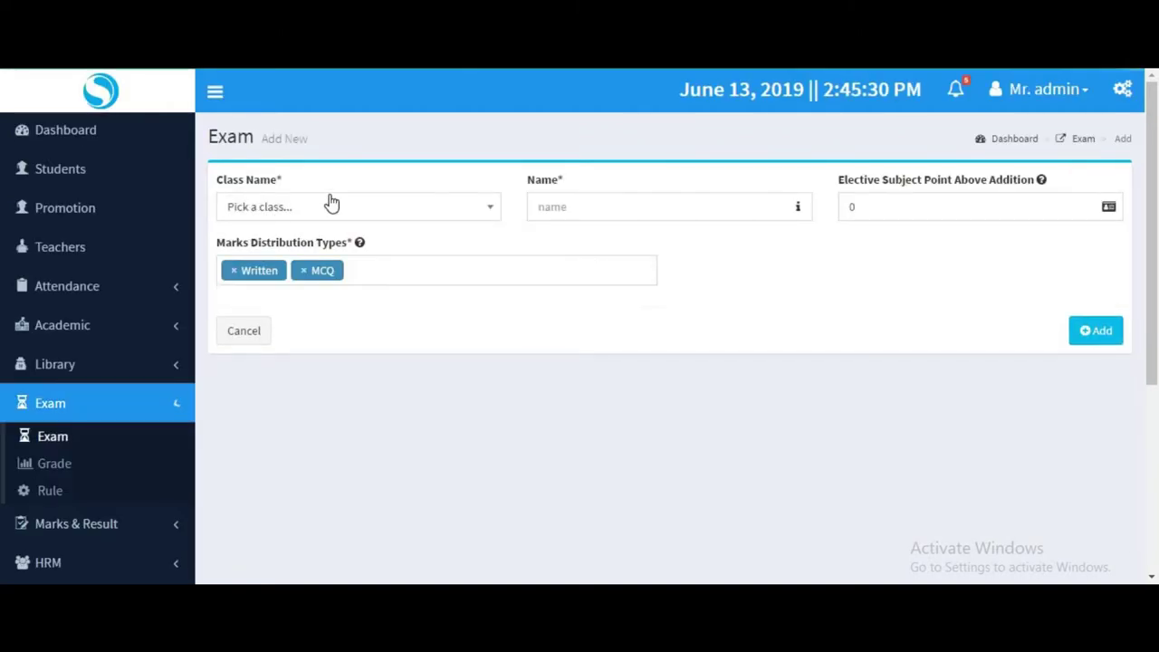
left_click(323, 211)
left_click(283, 295)
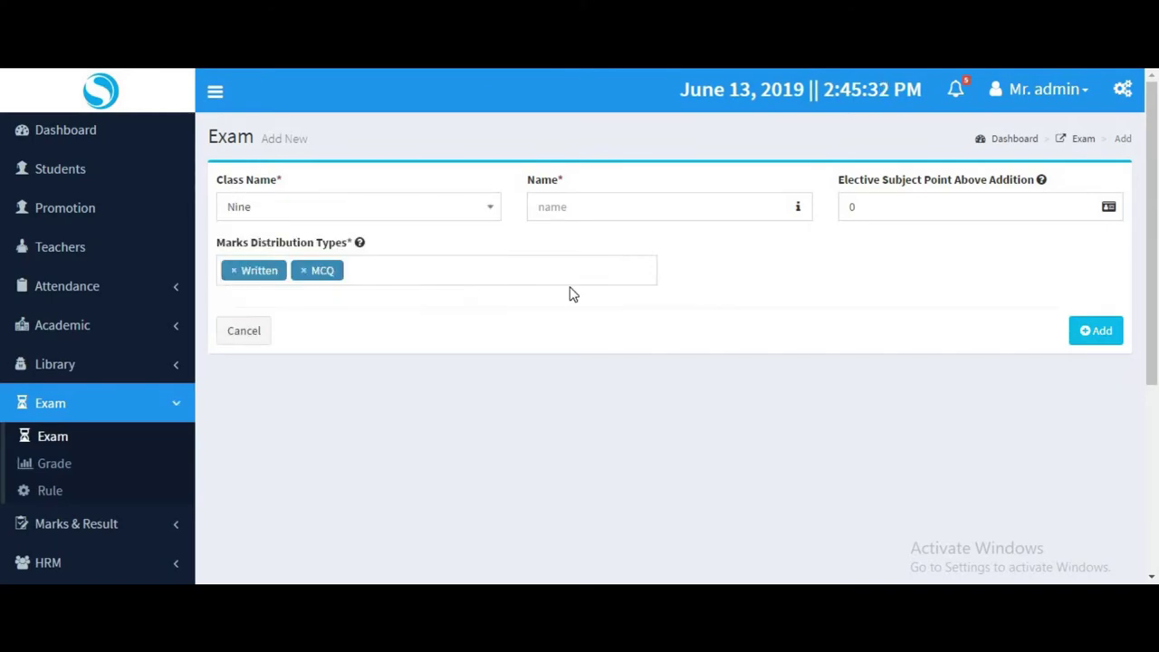
Name the exam 'first-terminal', keep Written and MCQ distribution, and save it.
left_click(589, 211)
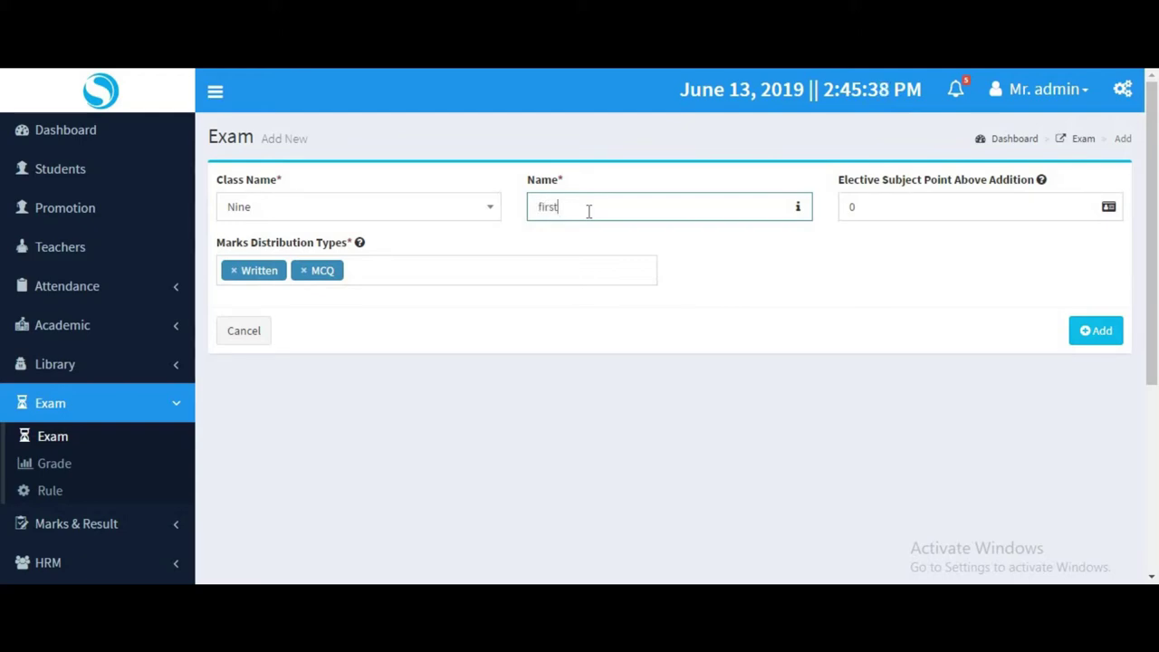
type("first-terminal")
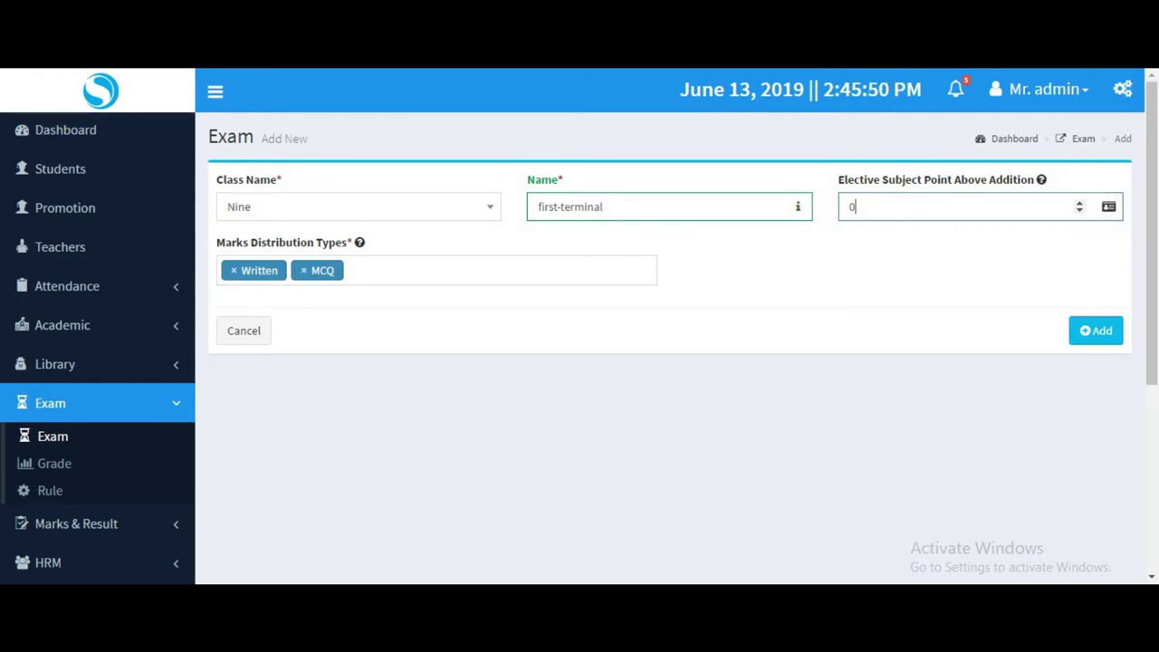
left_click(305, 225)
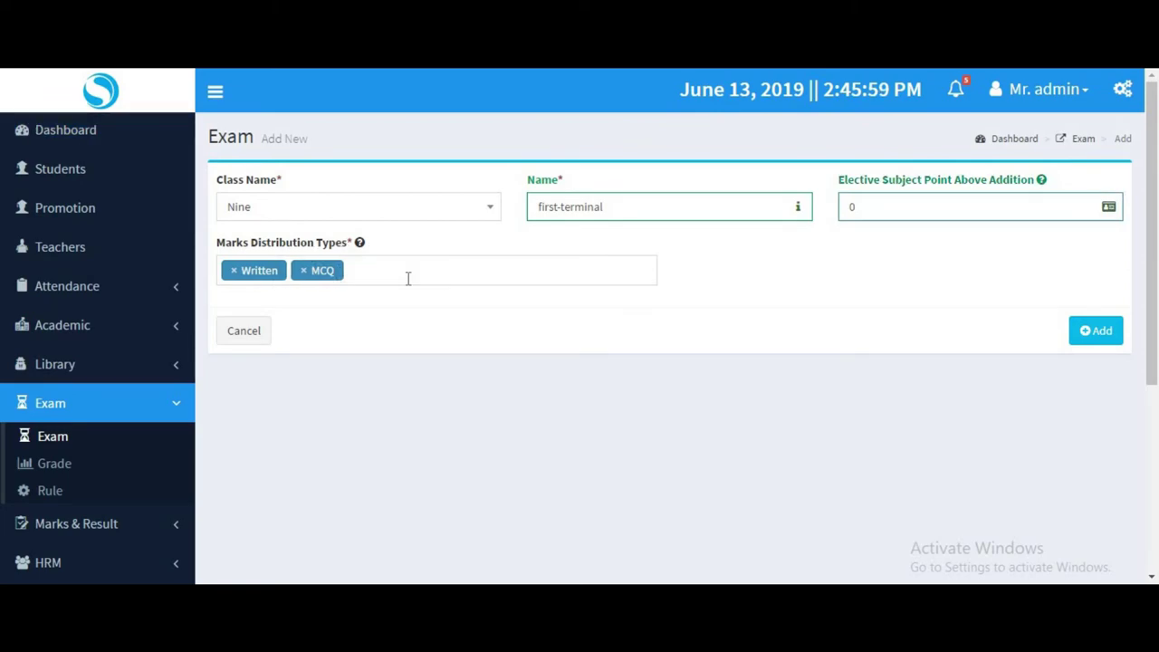
left_click(408, 279)
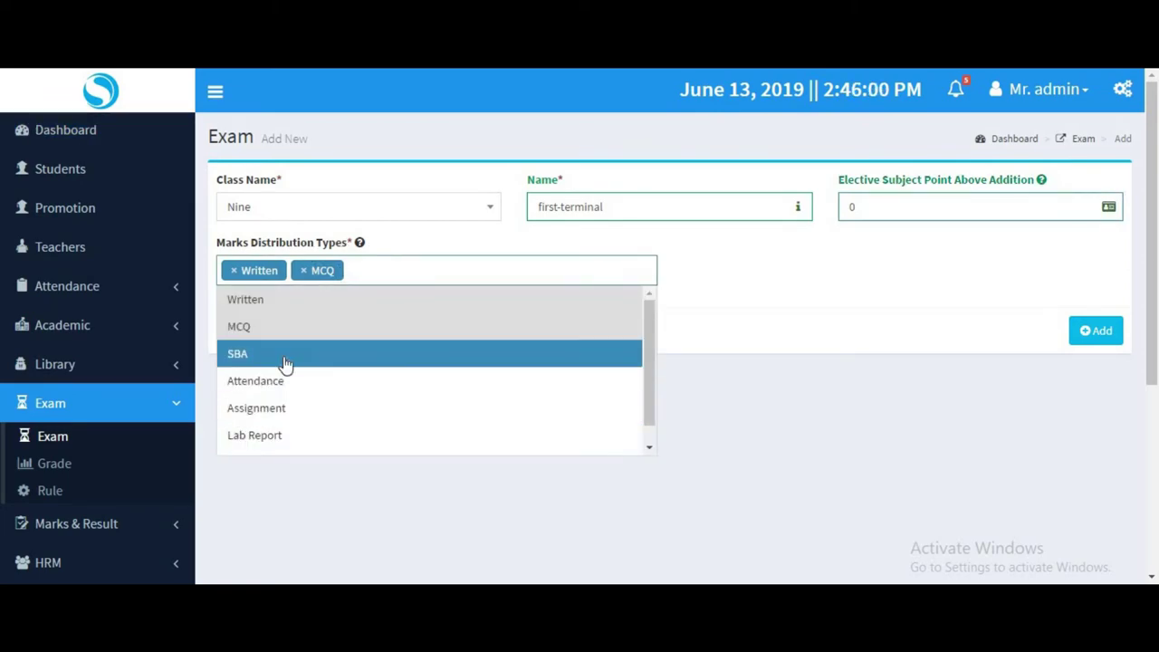
left_click(420, 267)
left_click(1083, 332)
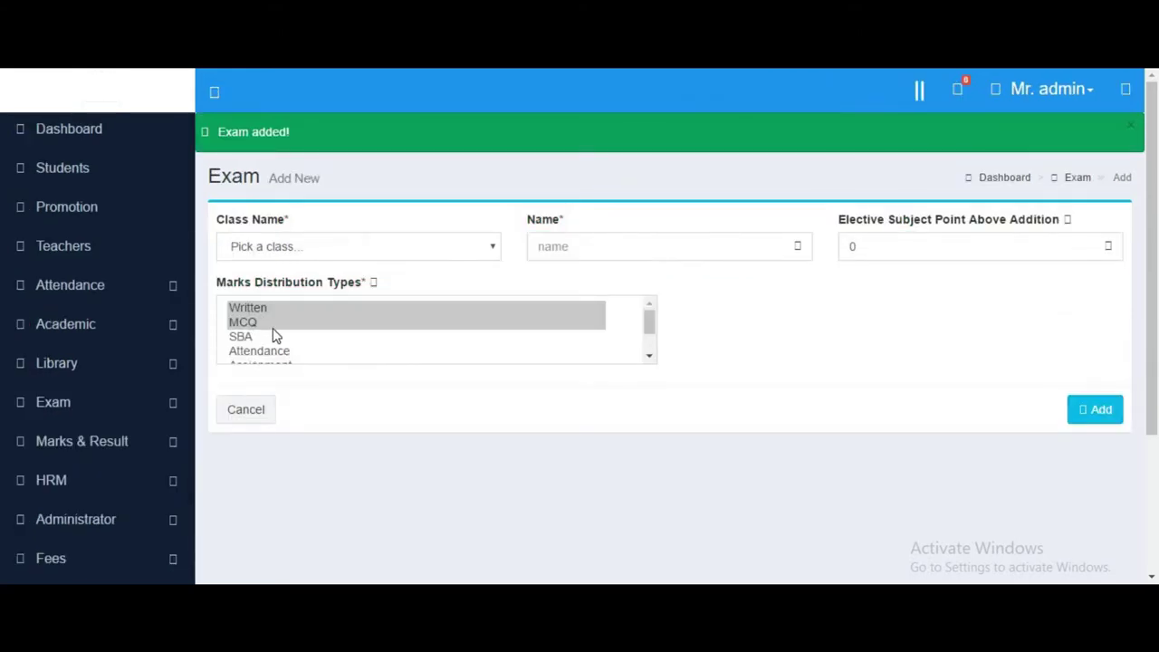
left_click(80, 409)
scroll(75, 393, "down", 2)
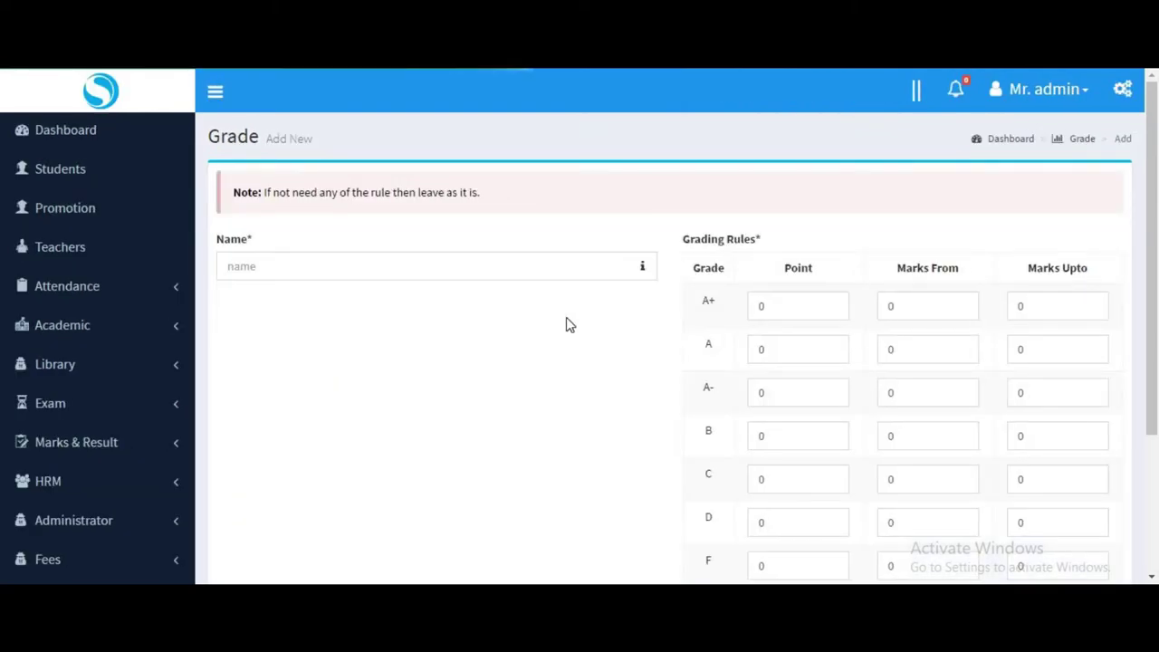
Name the grade 'dummy' and fill in the A+ and A grade values.
left_click(414, 269)
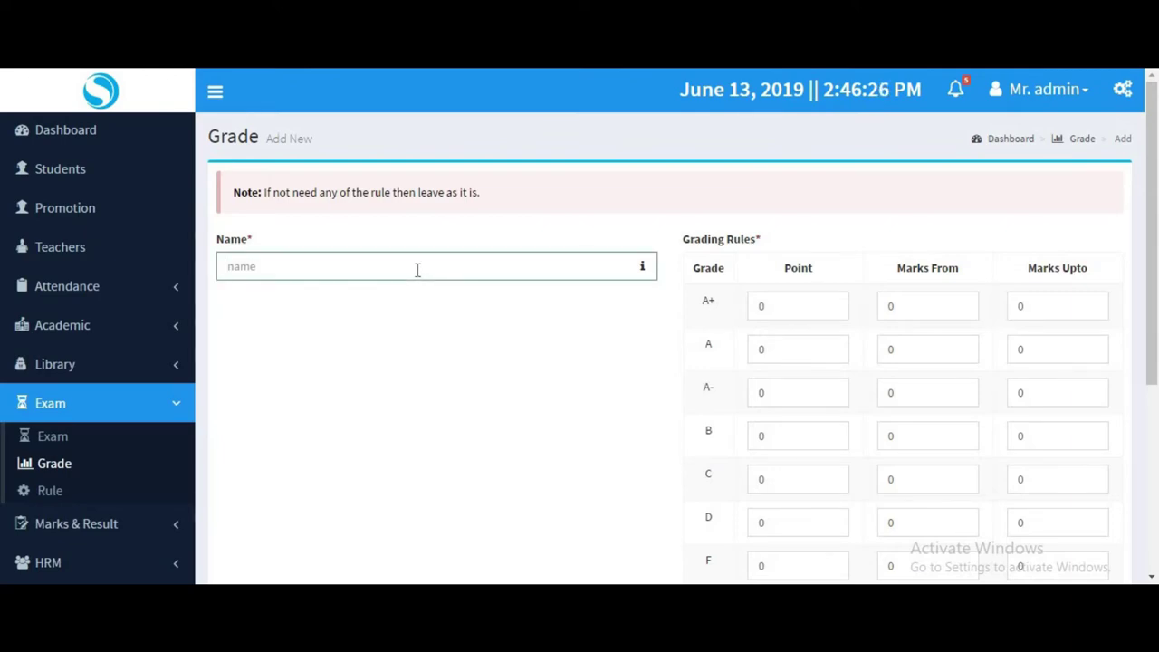
type("dummy")
left_click(788, 309)
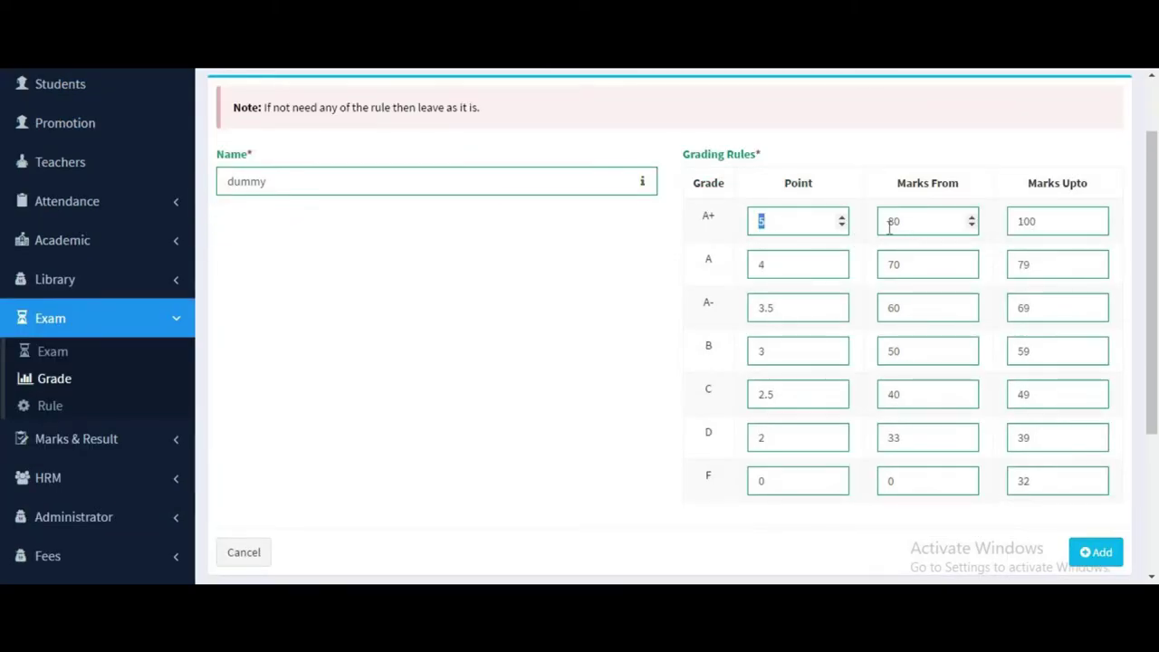
key("Tab")
key("Tab")
key("Tab")
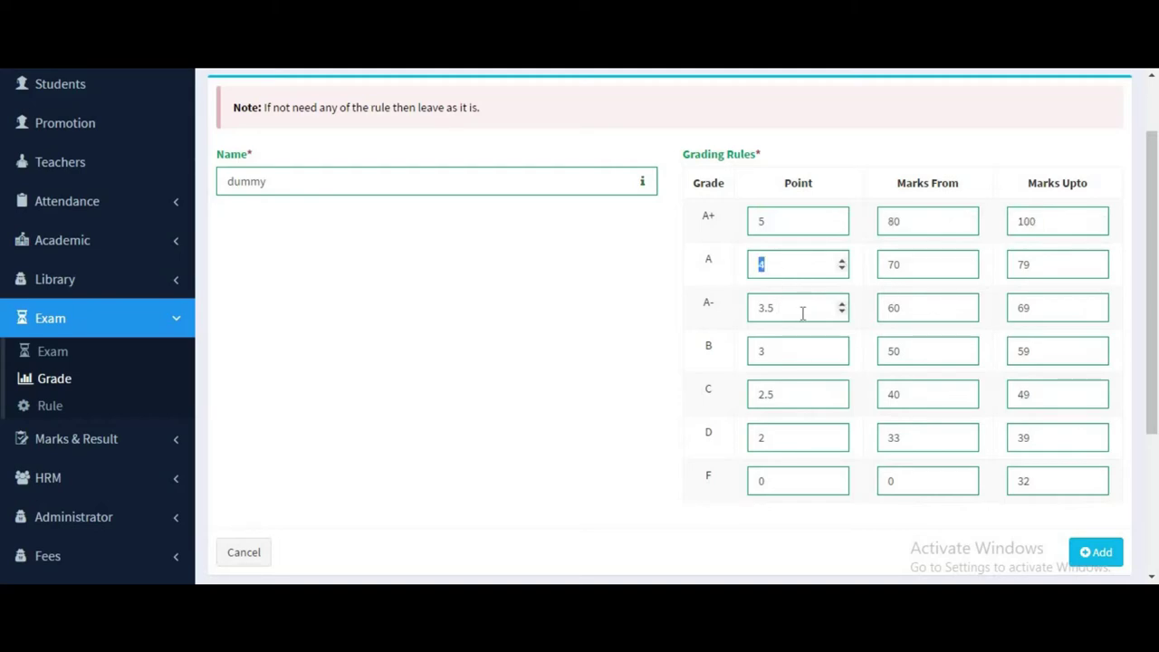
left_click(779, 316)
key("ctrl+a")
Check the B through F grade points, then save the dummy grade.
left_click(764, 355)
left_click(794, 398)
left_click(752, 448)
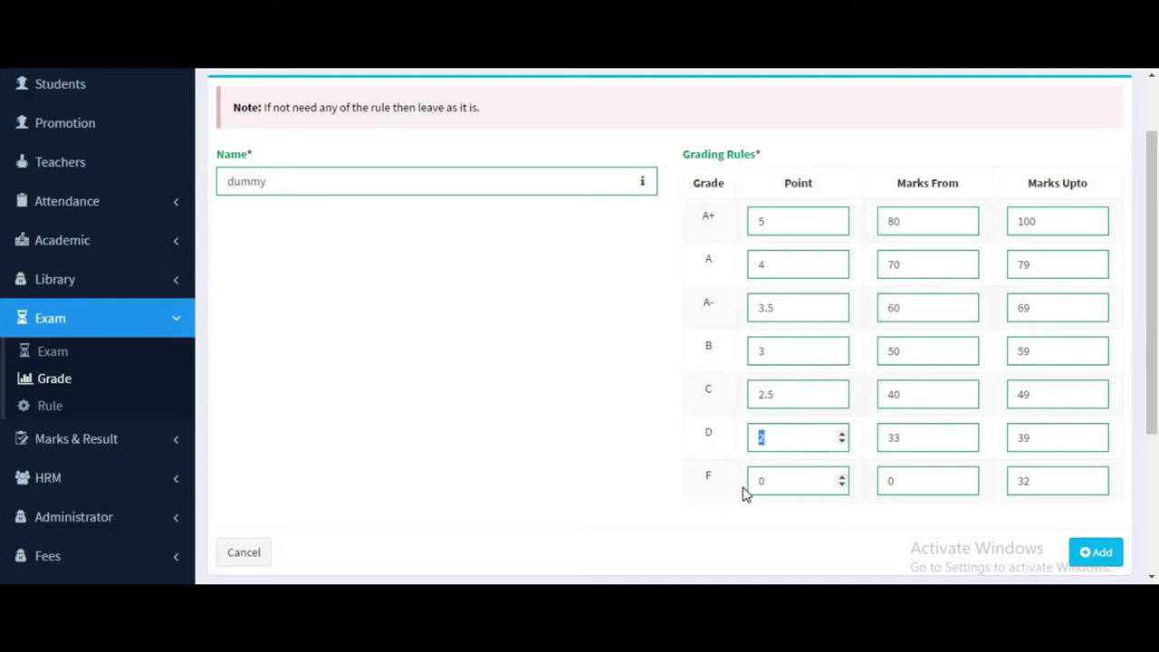
left_click(748, 490)
left_click(1093, 557)
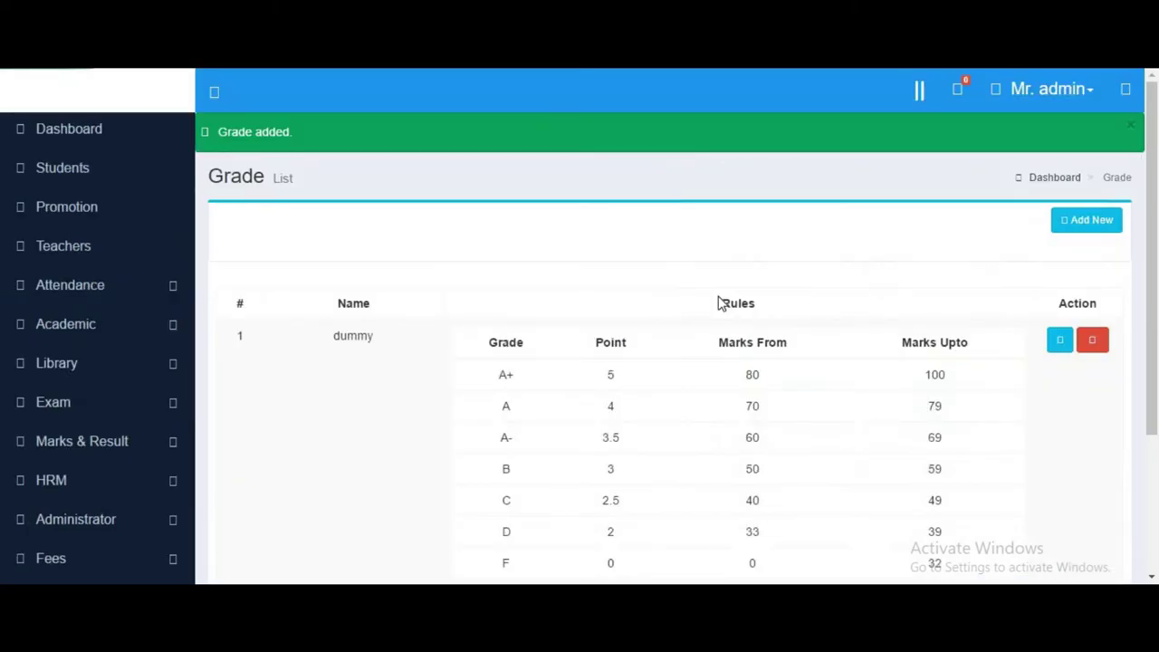
scroll(570, 247, "down", 2)
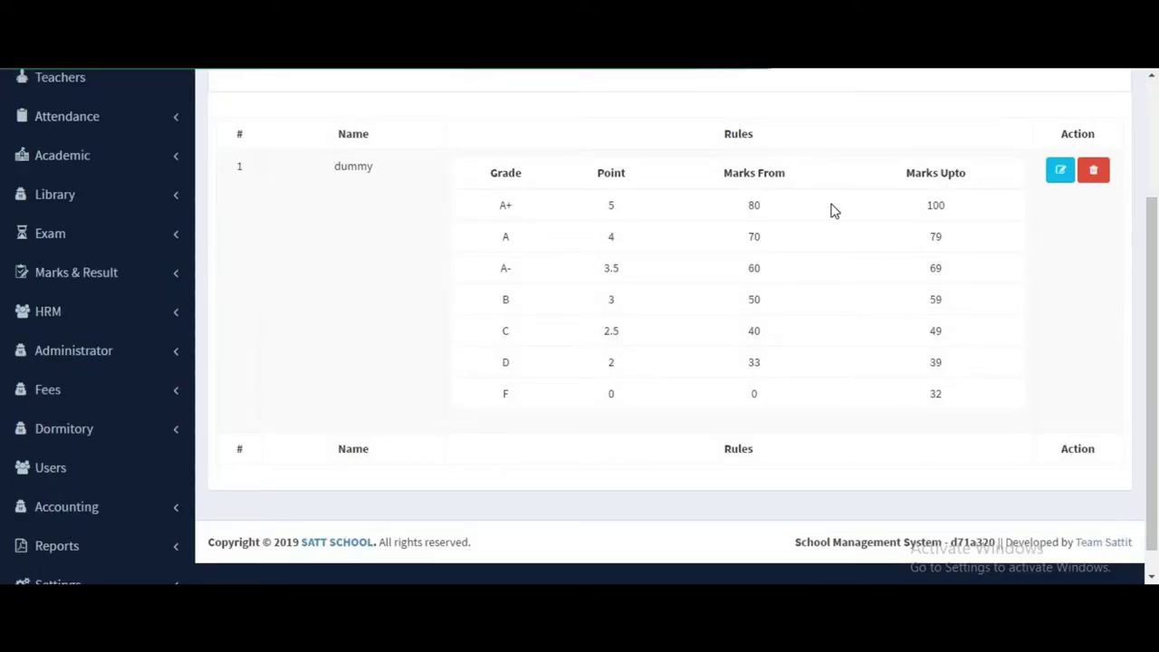
scroll(431, 304, "up", 3)
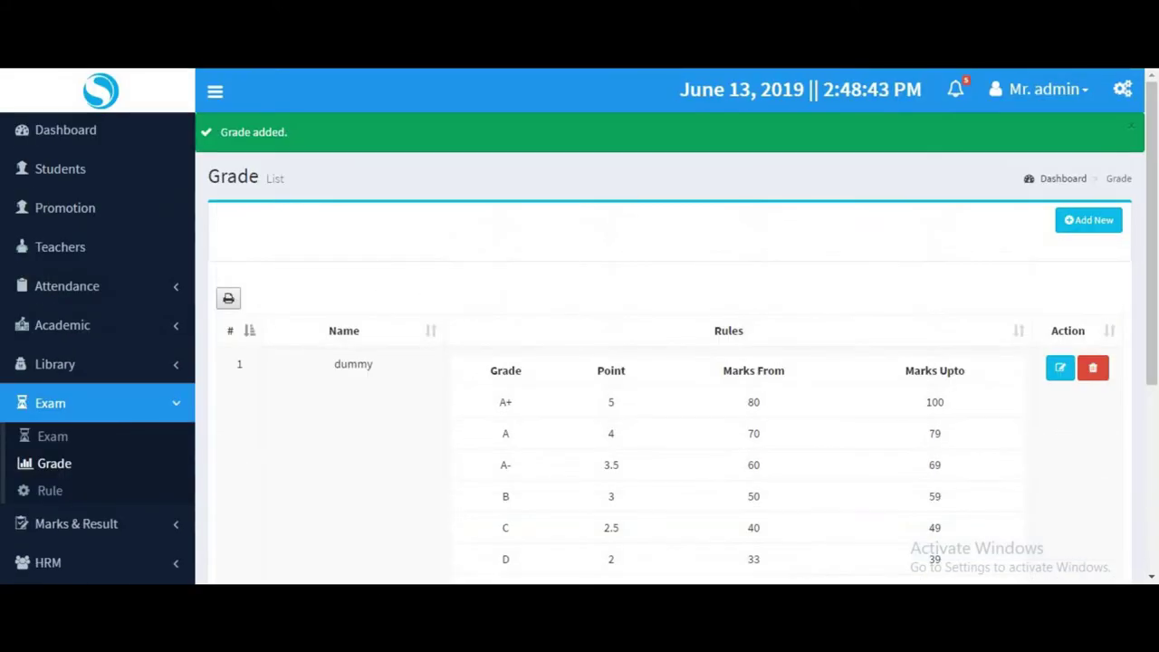
scroll(77, 453, "down", 1)
Set the exam rule to class Nine, Bangla, first-terminal exam, with dummy grading.
scroll(77, 453, "down", 1)
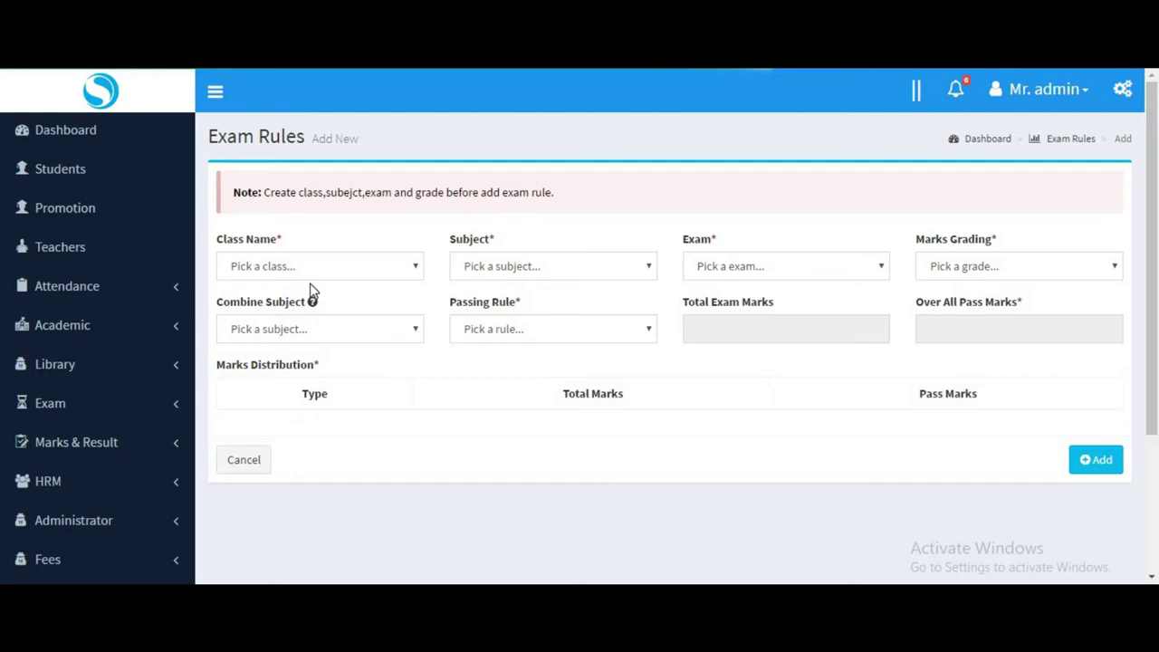
left_click(315, 273)
left_click(287, 355)
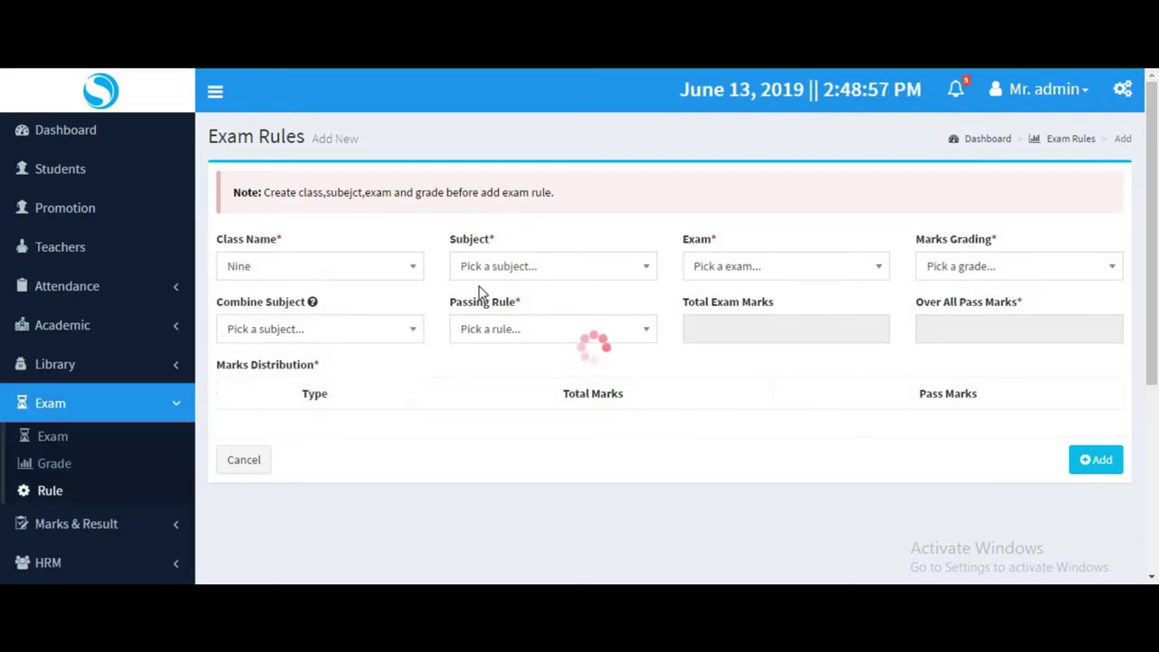
left_click(499, 272)
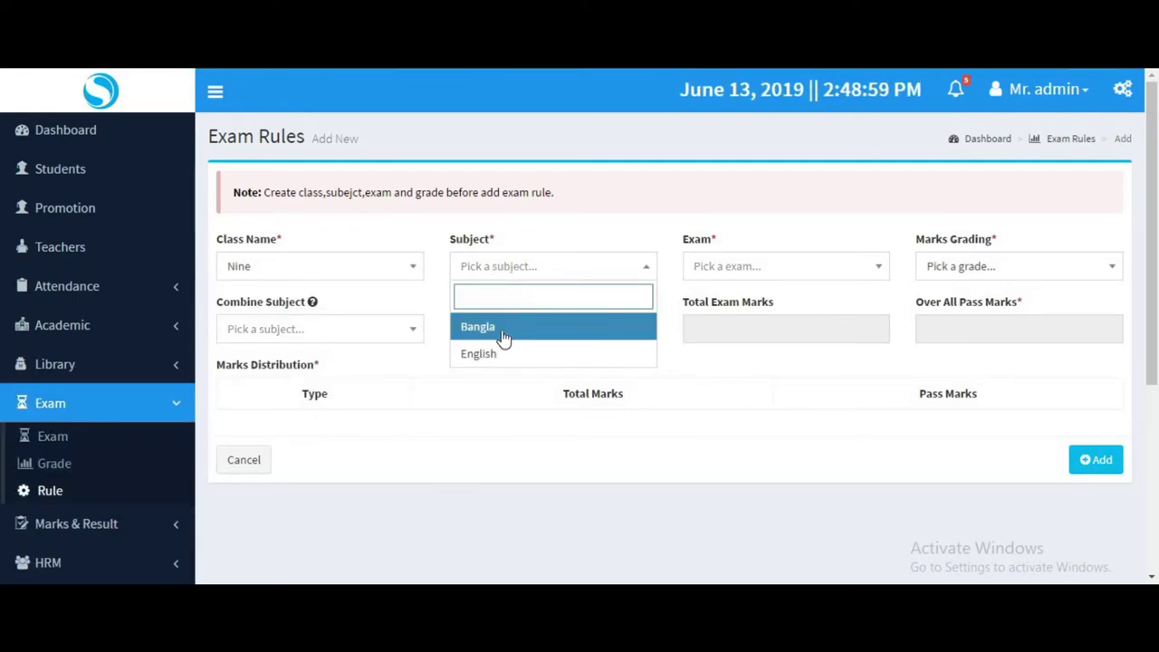
left_click(505, 332)
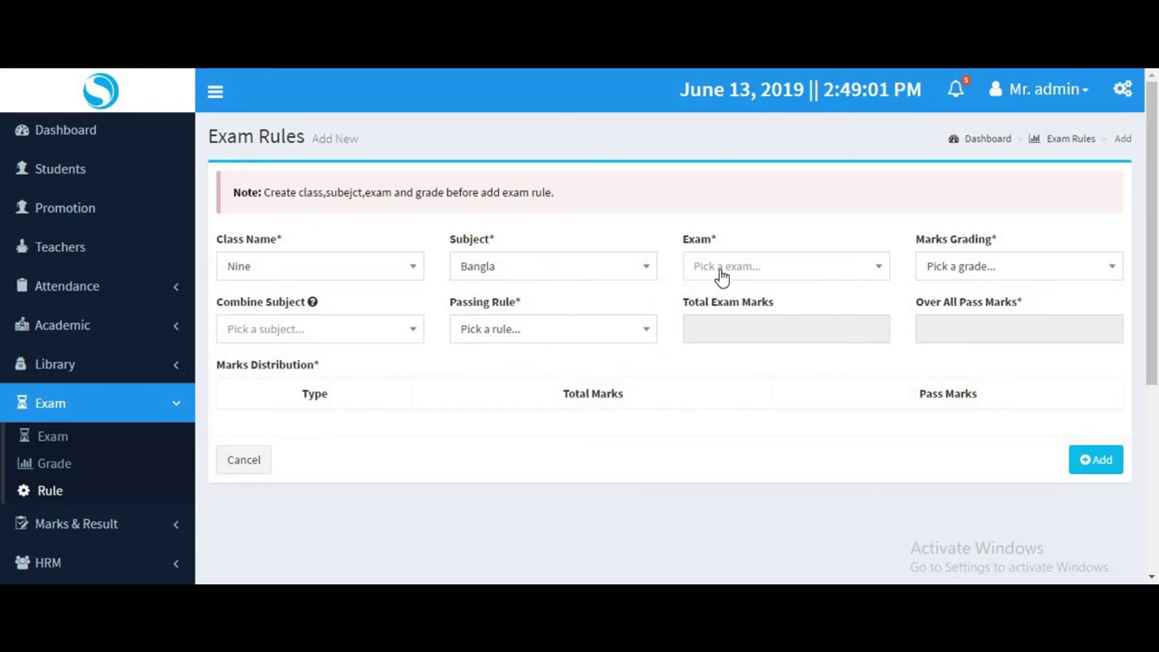
left_click(722, 274)
left_click(747, 331)
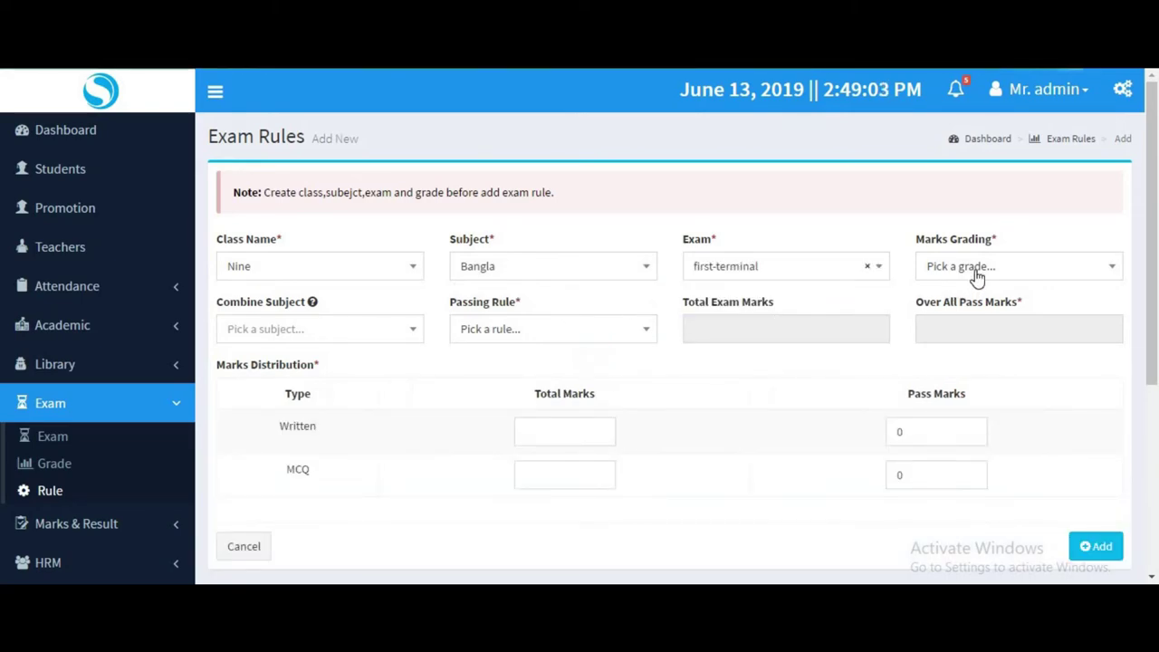
left_click(975, 270)
left_click(962, 354)
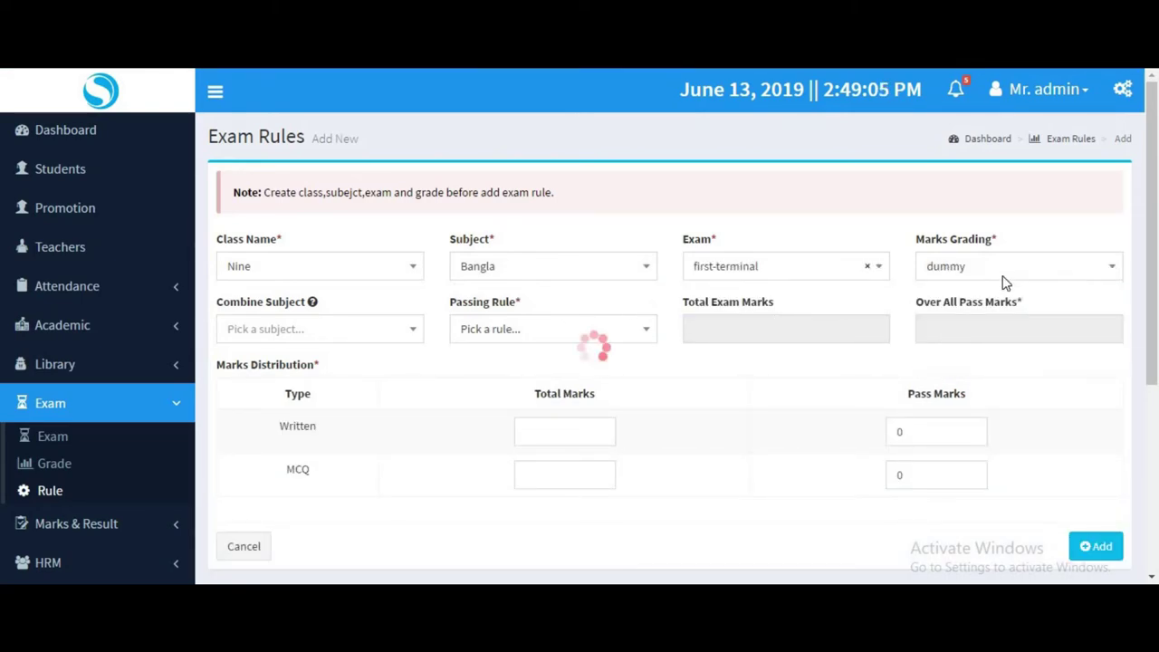
Leave the combined subject empty and set the passing rule to Over All & Individual.
left_click(271, 333)
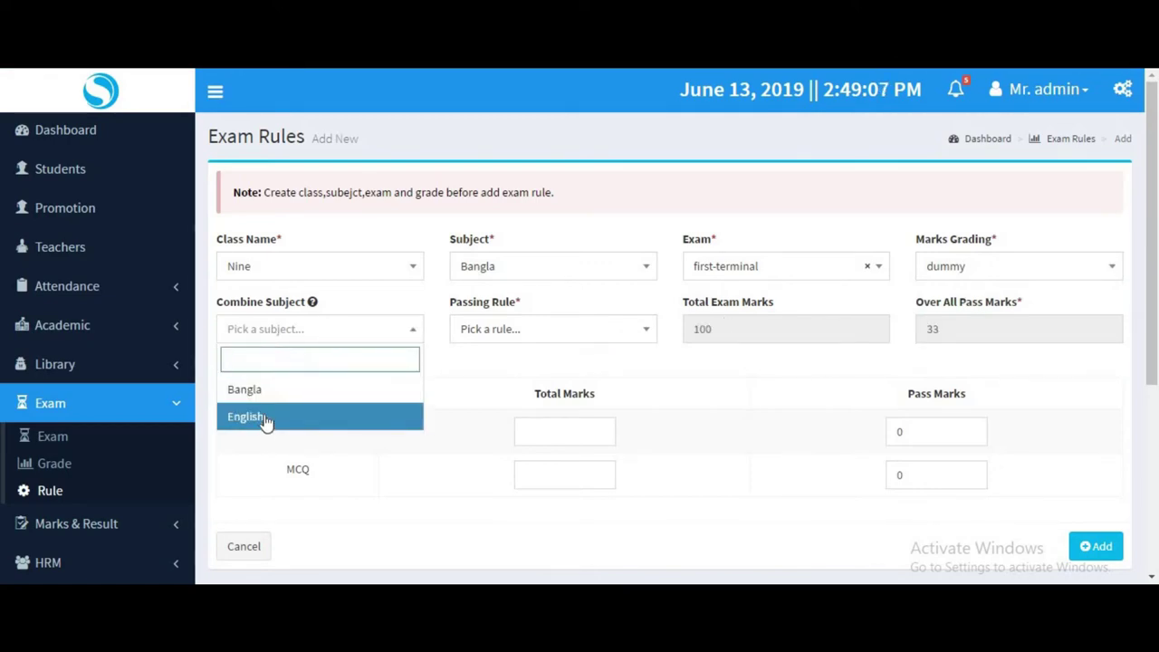
left_click(509, 359)
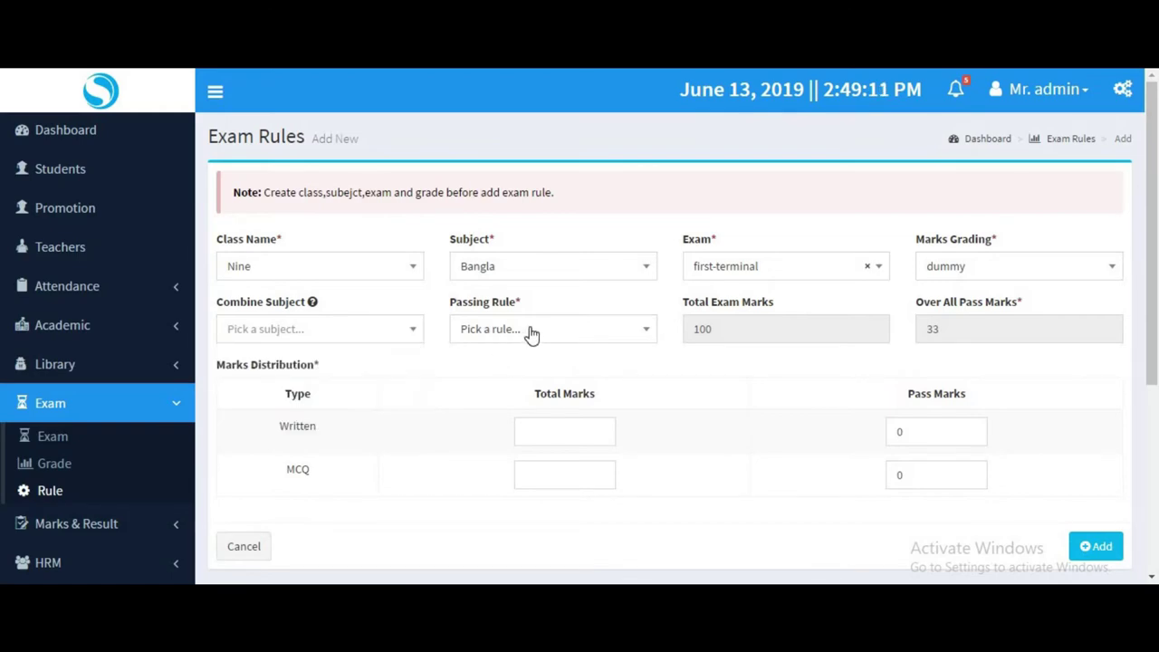
left_click(530, 331)
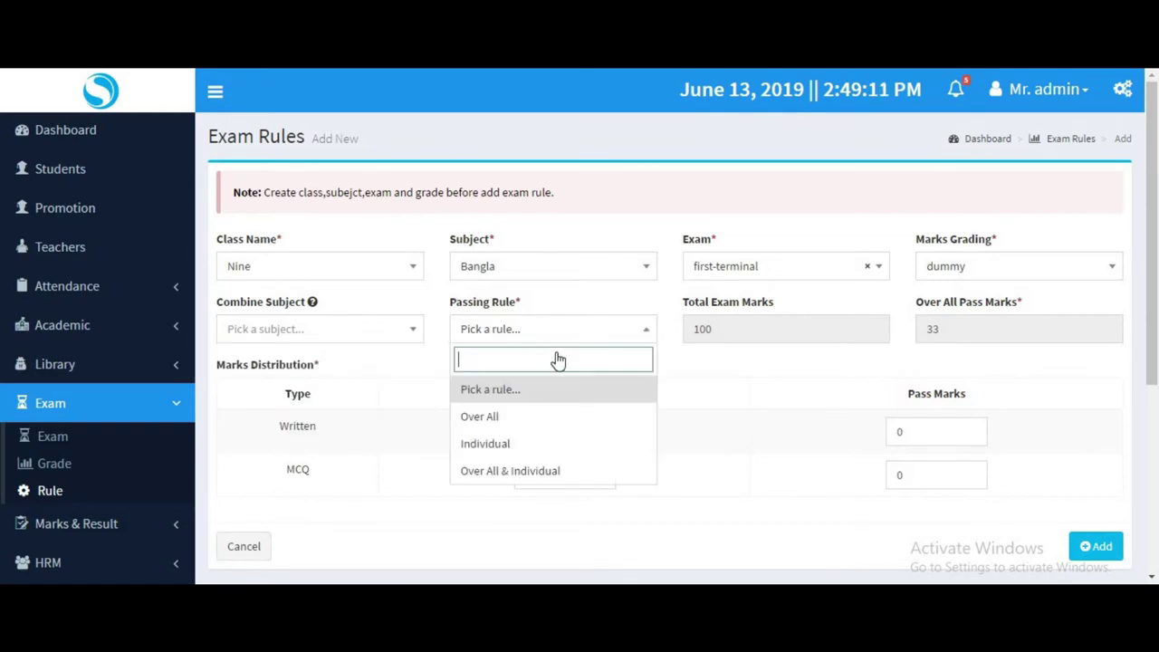
left_click(513, 470)
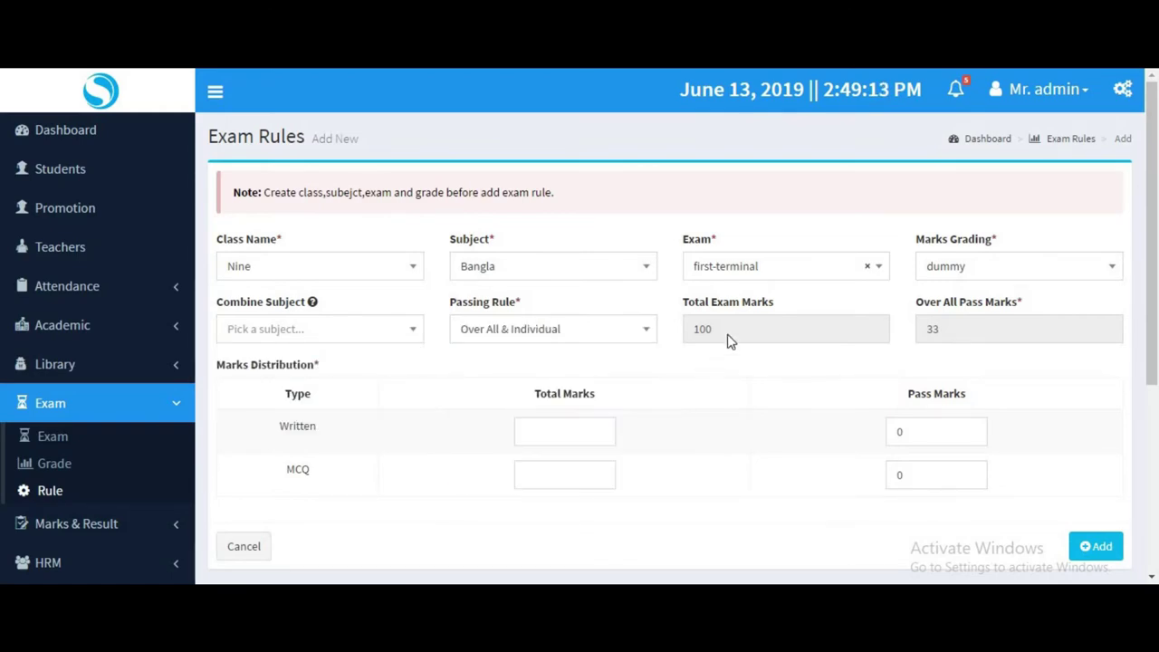
Enter Written 60/20 and MCQ 40/13 marks, then view the saved rules for class Nine.
left_click(561, 432)
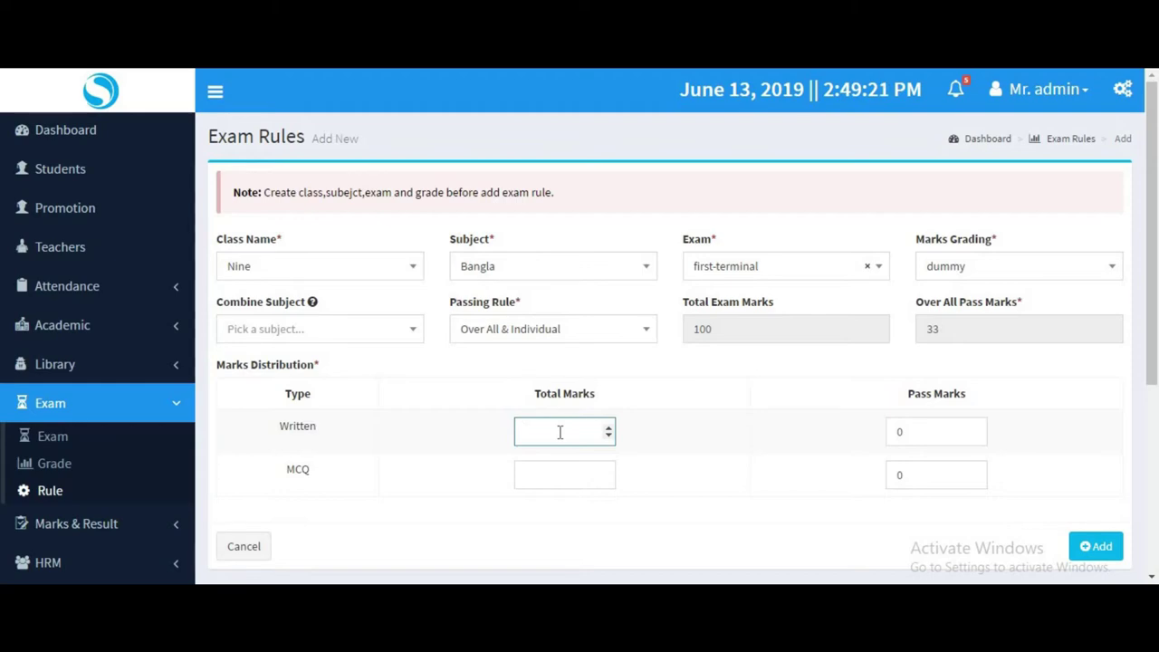
left_click(883, 435)
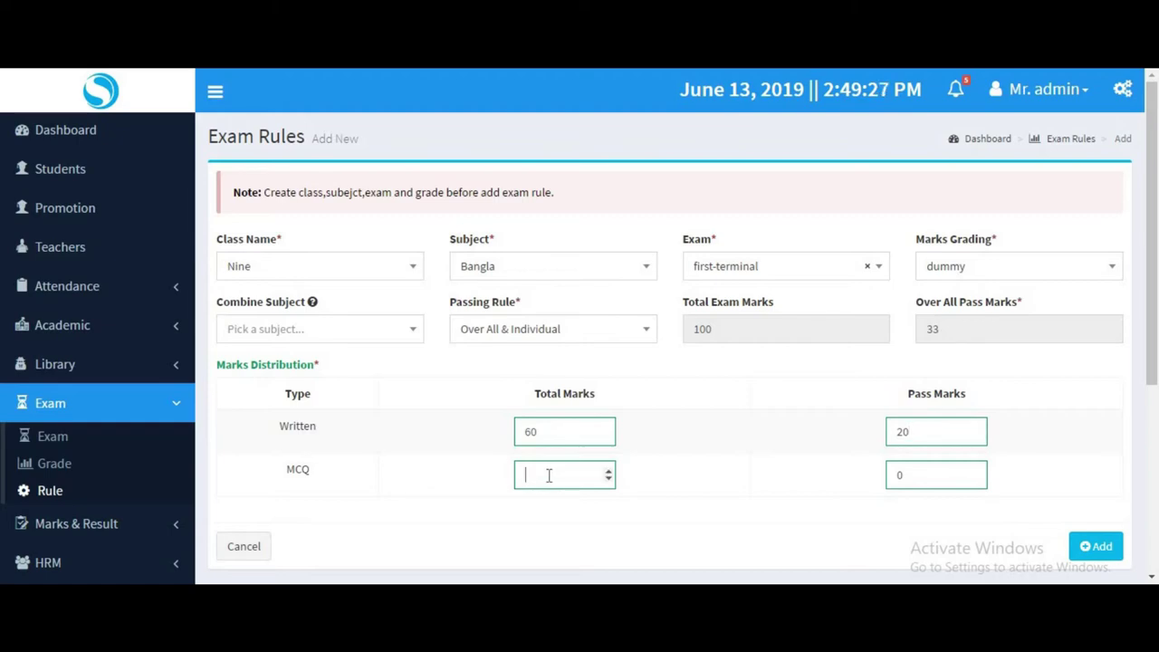
left_click(899, 476)
scroll(1063, 422, "down", 3)
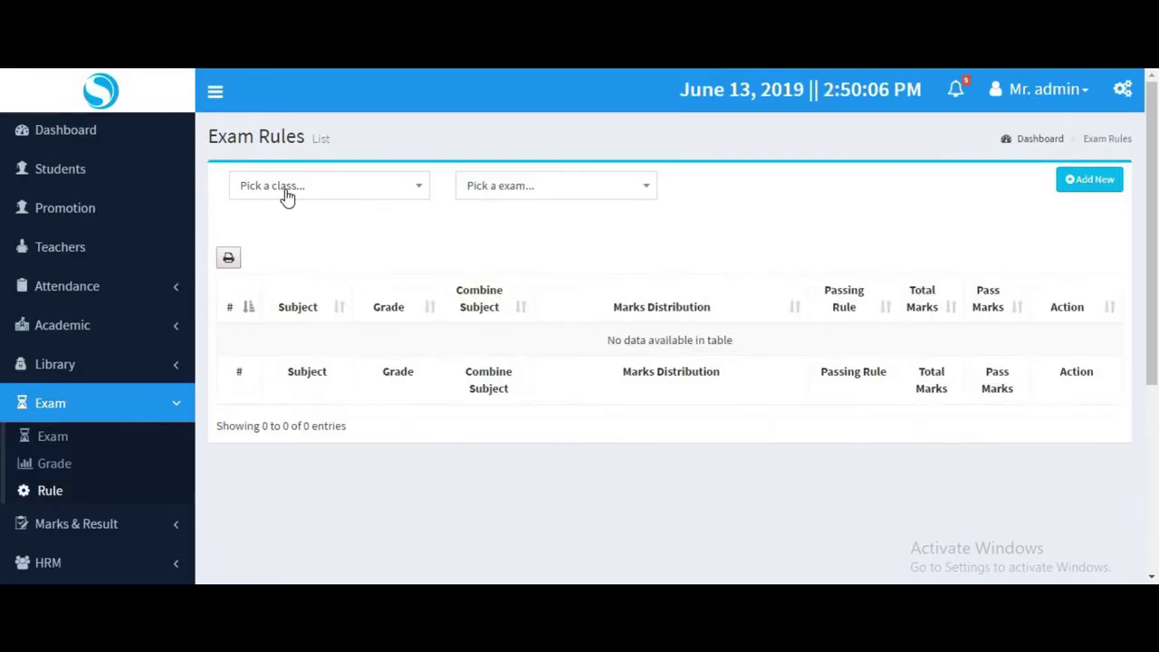
left_click(282, 189)
left_click(295, 284)
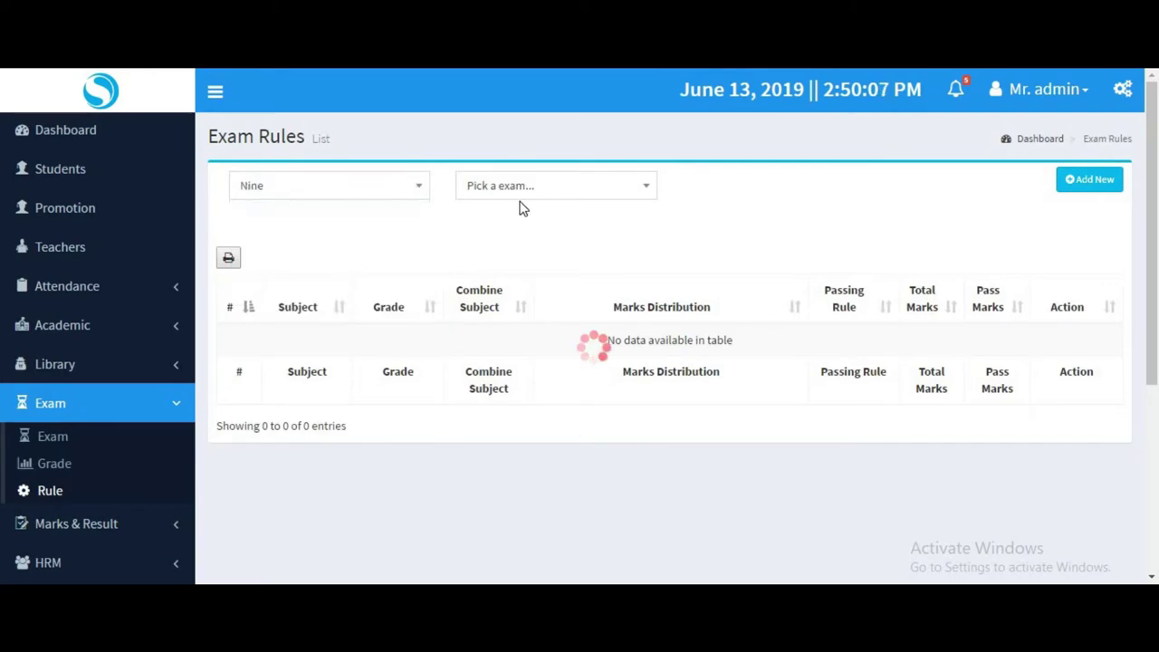
Show class Nine's first-terminal rules, noting English's zero MCQ marks, then open the Marks Add form.
left_click(519, 191)
left_click(509, 247)
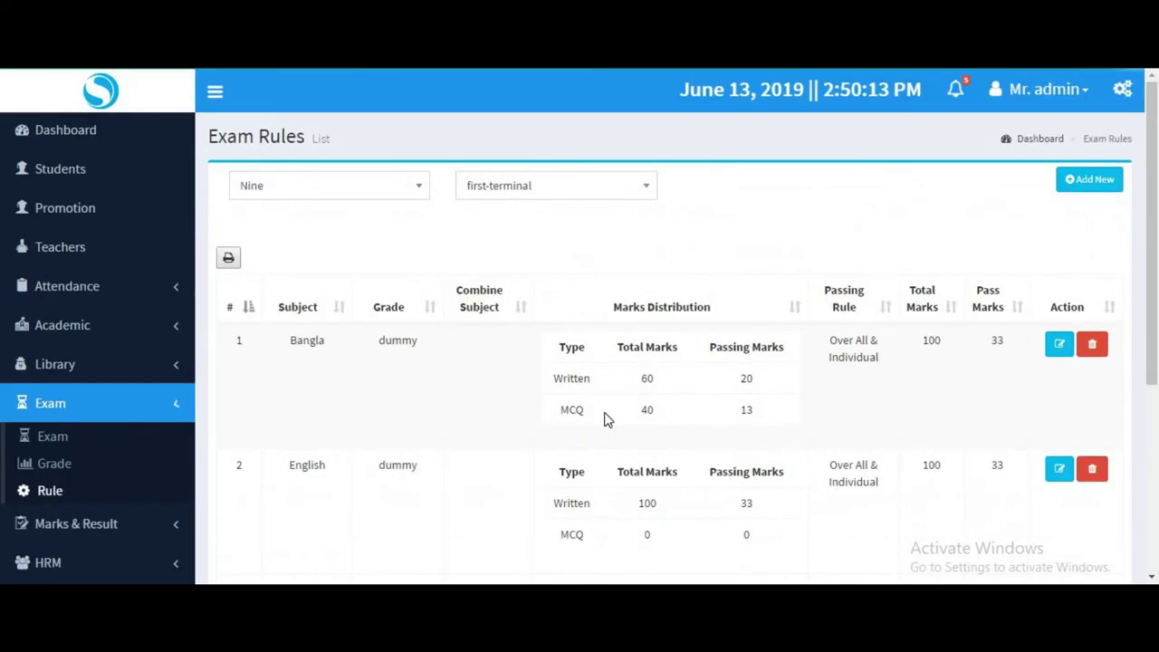
scroll(799, 453, "down", 1)
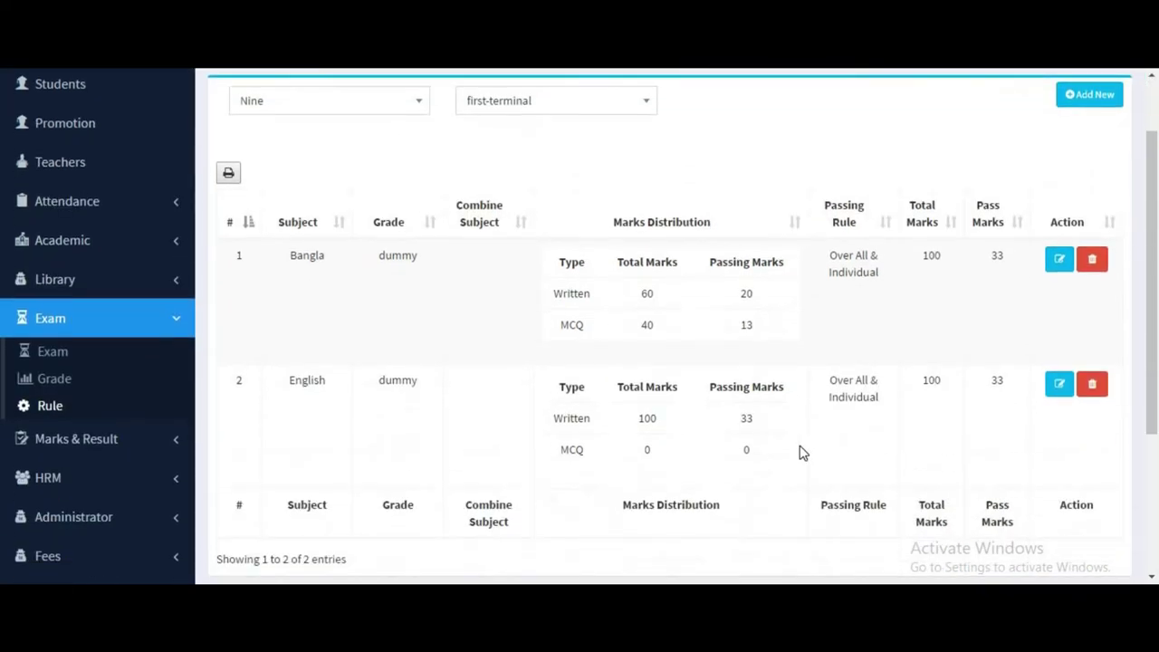
left_click_drag(595, 440, 759, 450)
left_click(107, 437)
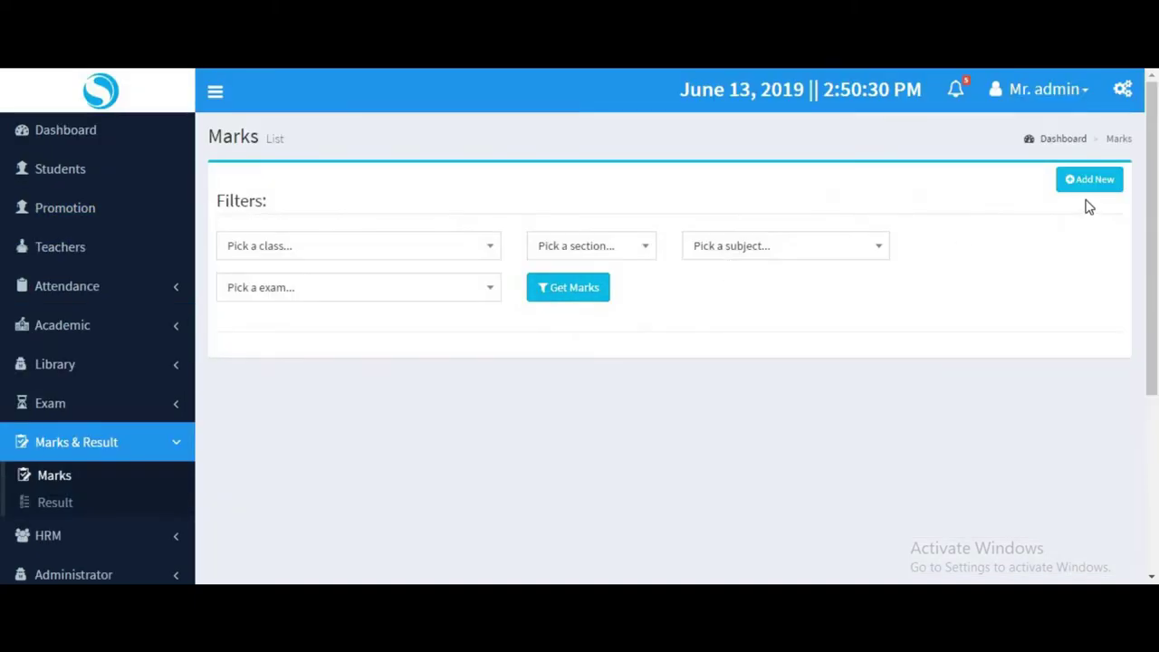
left_click(1086, 180)
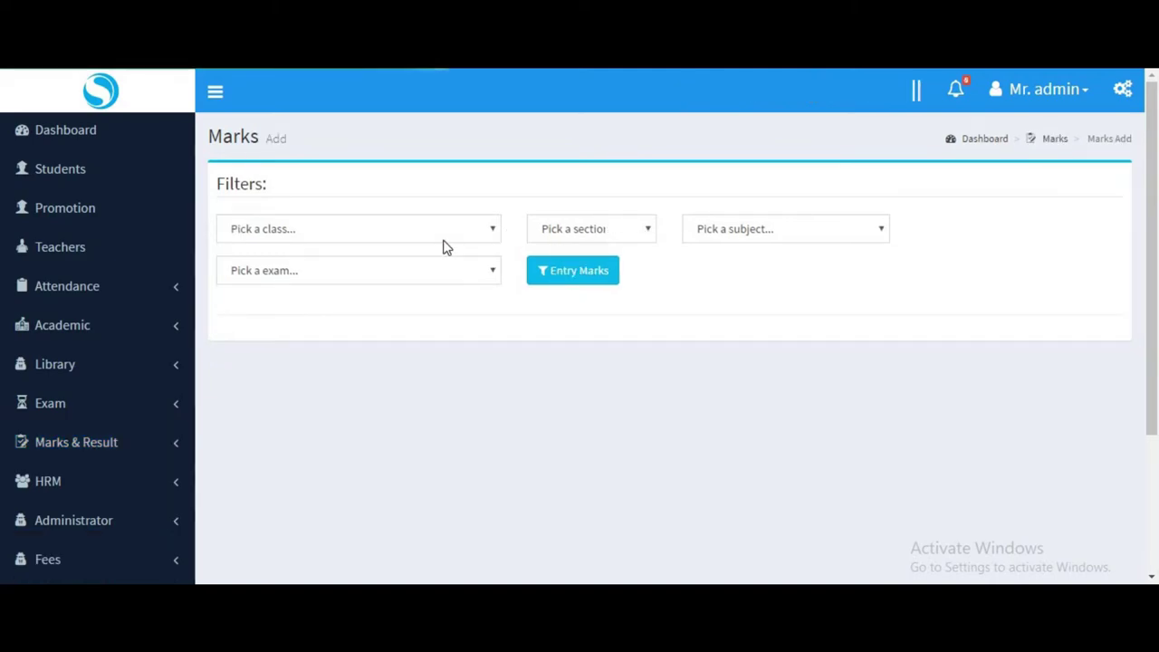
Select class Nine, section First, subject Bangla and the first-terminal exam for marks entry.
left_click(401, 244)
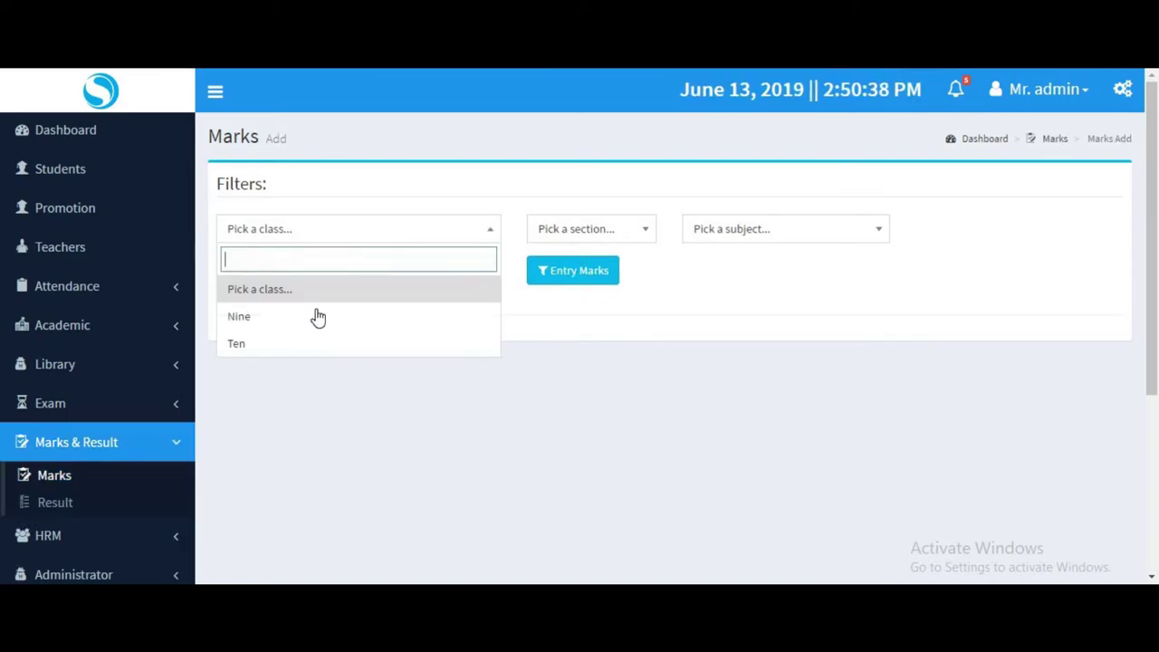
left_click(442, 308)
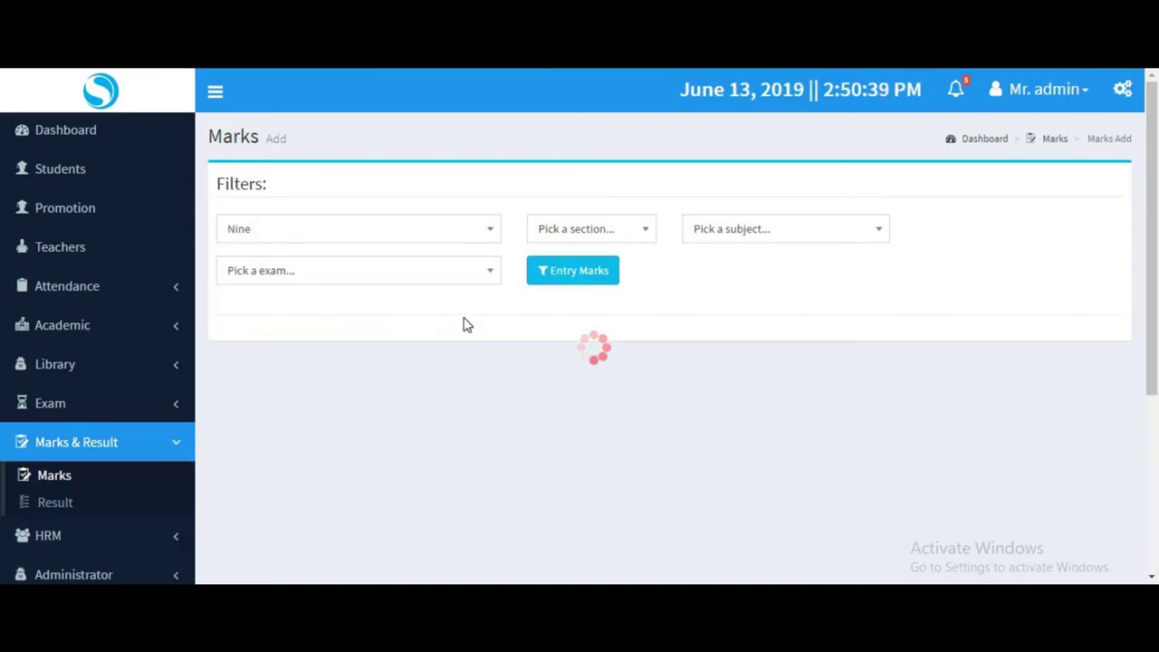
left_click(610, 237)
left_click(570, 290)
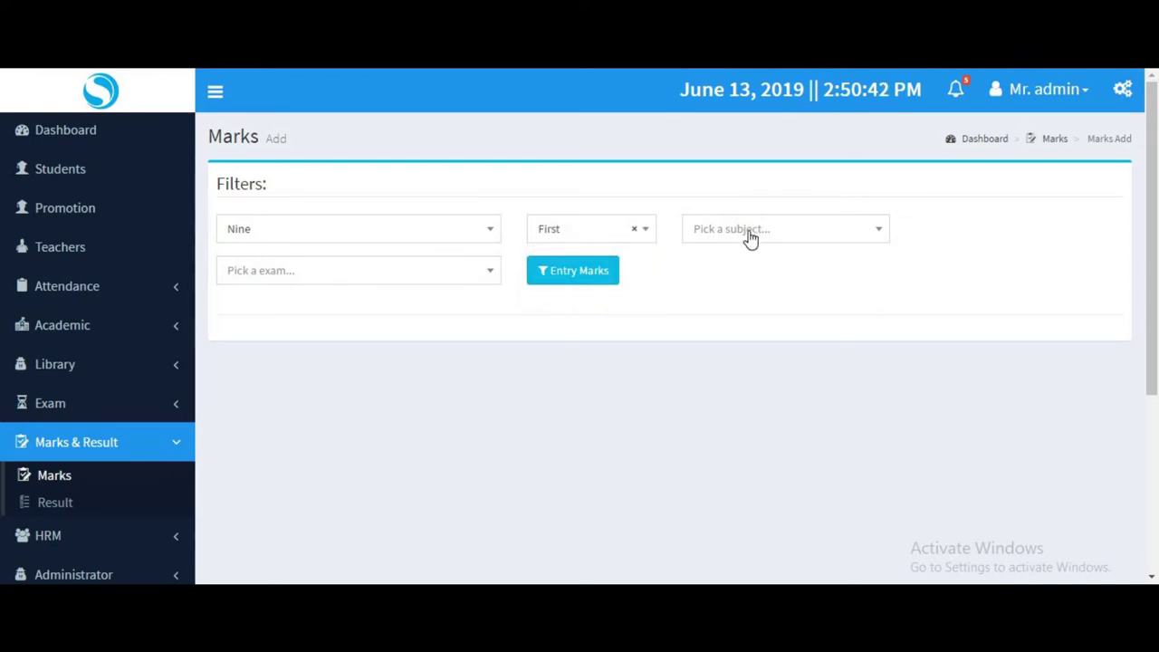
left_click(750, 238)
left_click(735, 292)
left_click(431, 281)
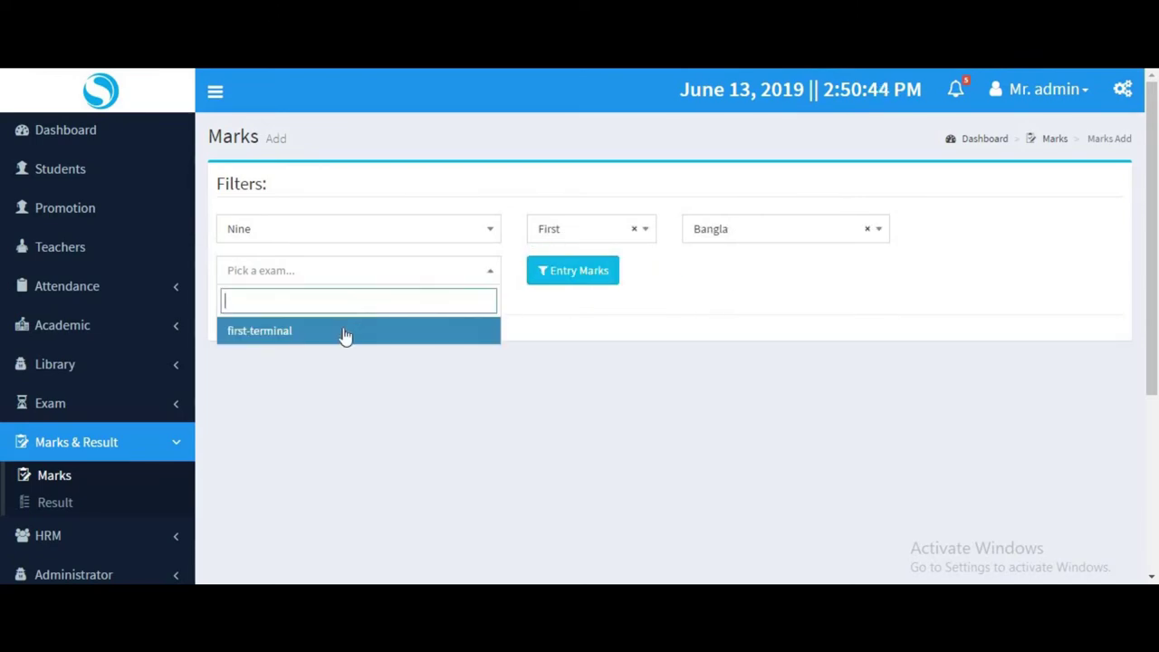
left_click(450, 328)
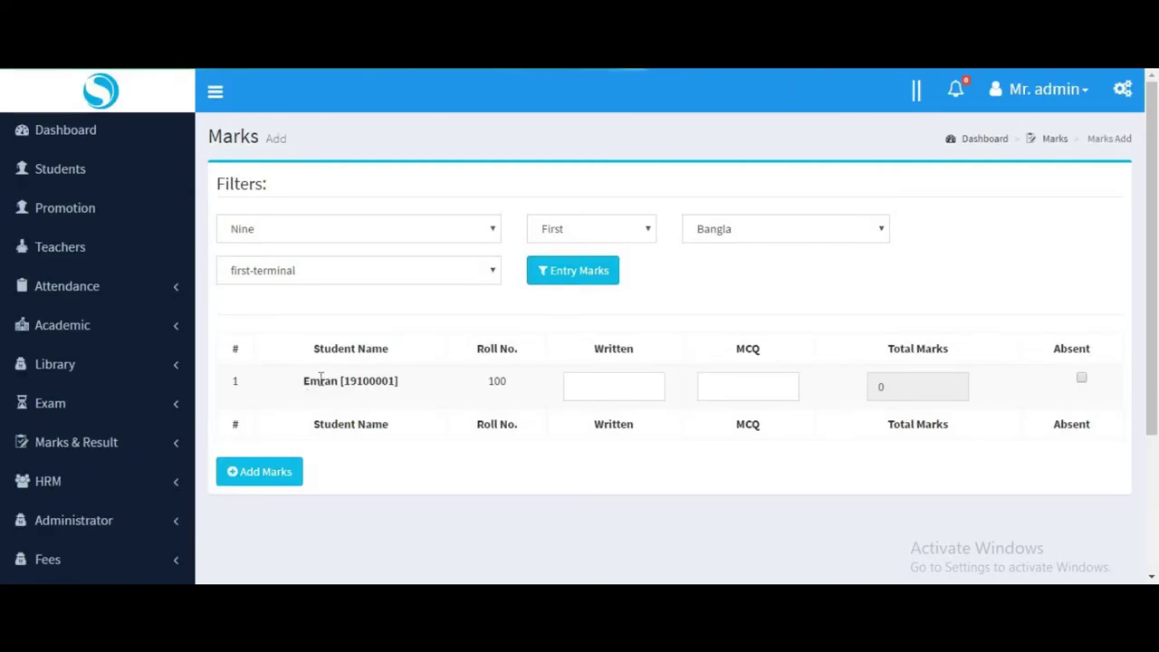
Enter the student's Bangla marks, Written 55 and MCQ 30 (total 85), and save them.
triple_click(403, 381)
left_click(600, 380)
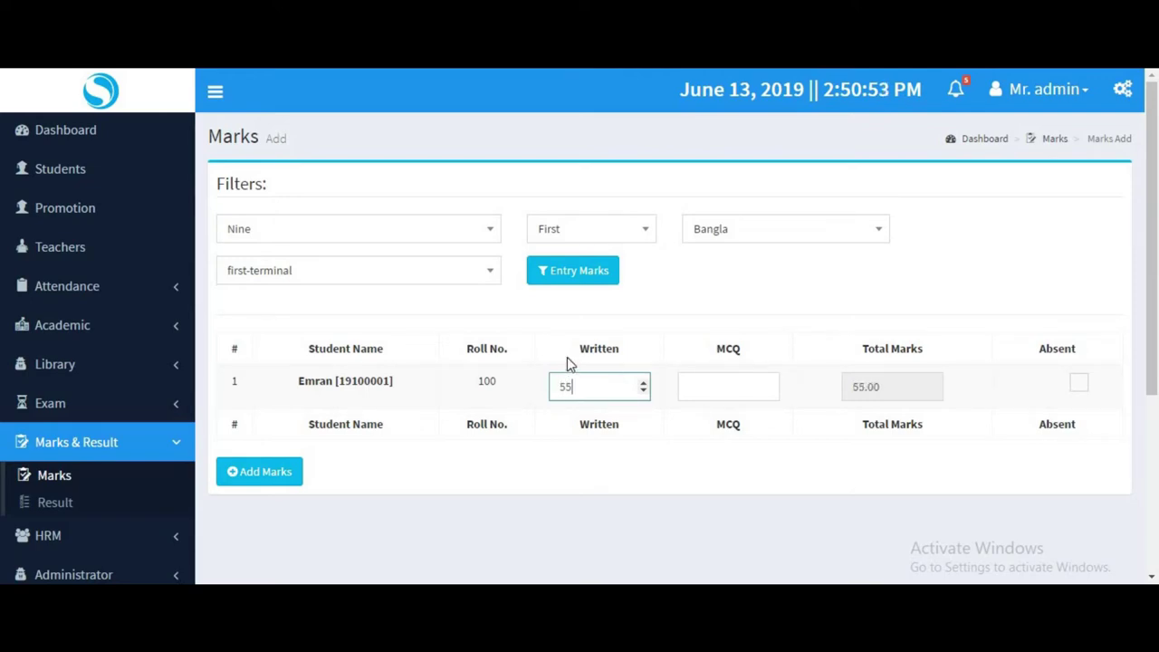
left_click(706, 391)
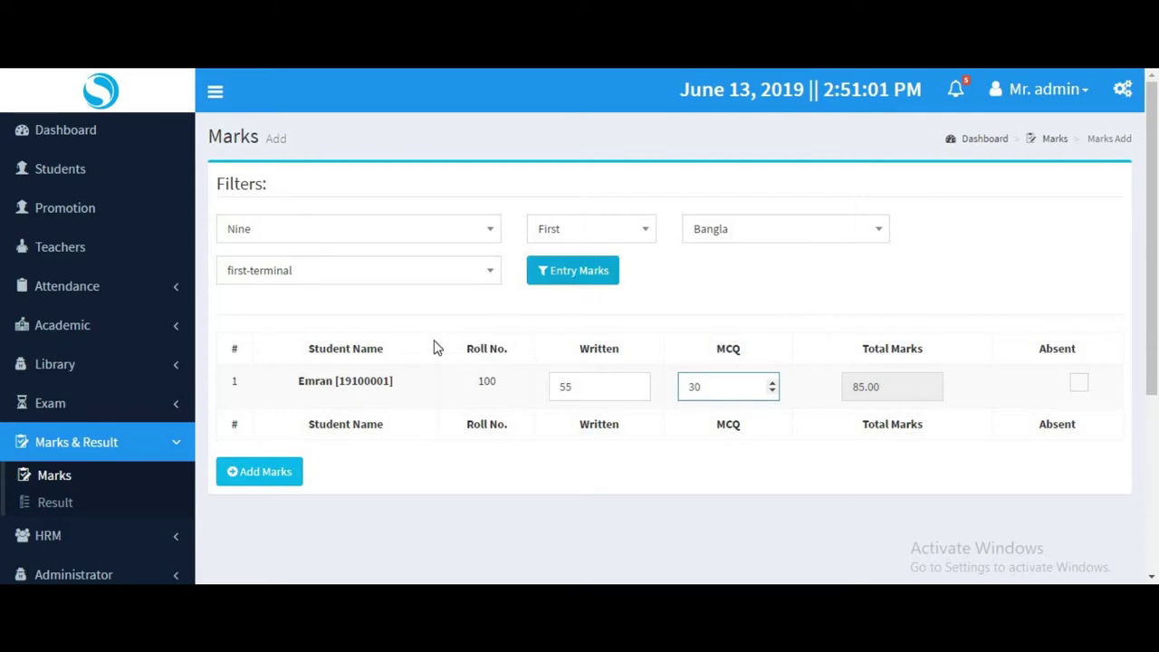
left_click(277, 471)
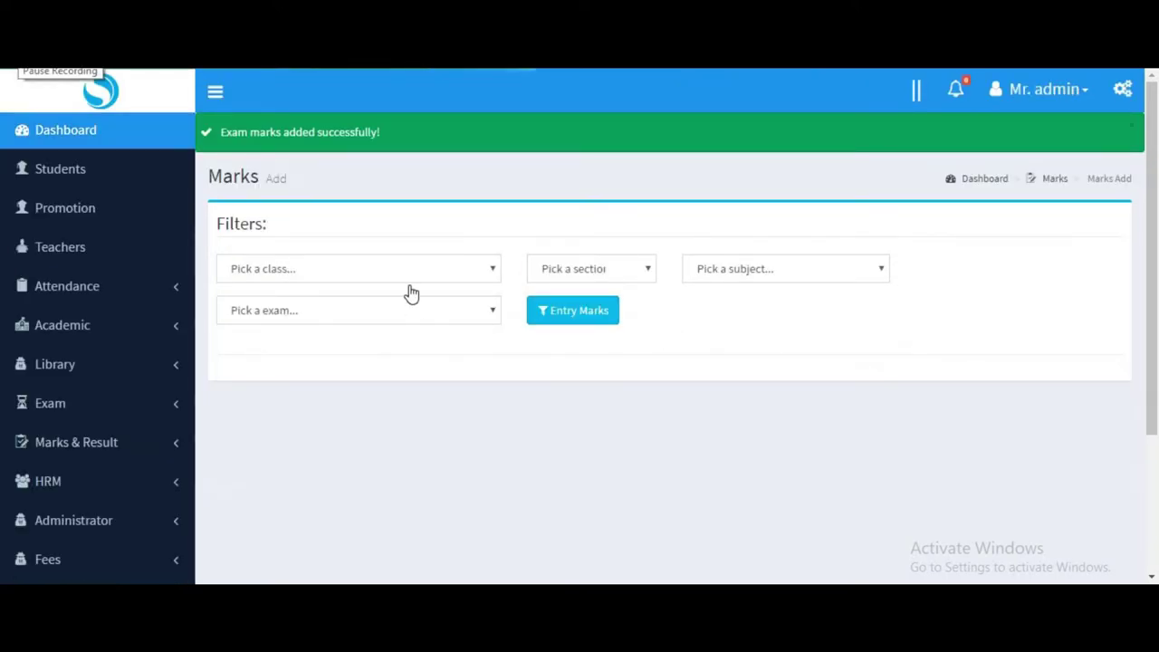
left_click(377, 276)
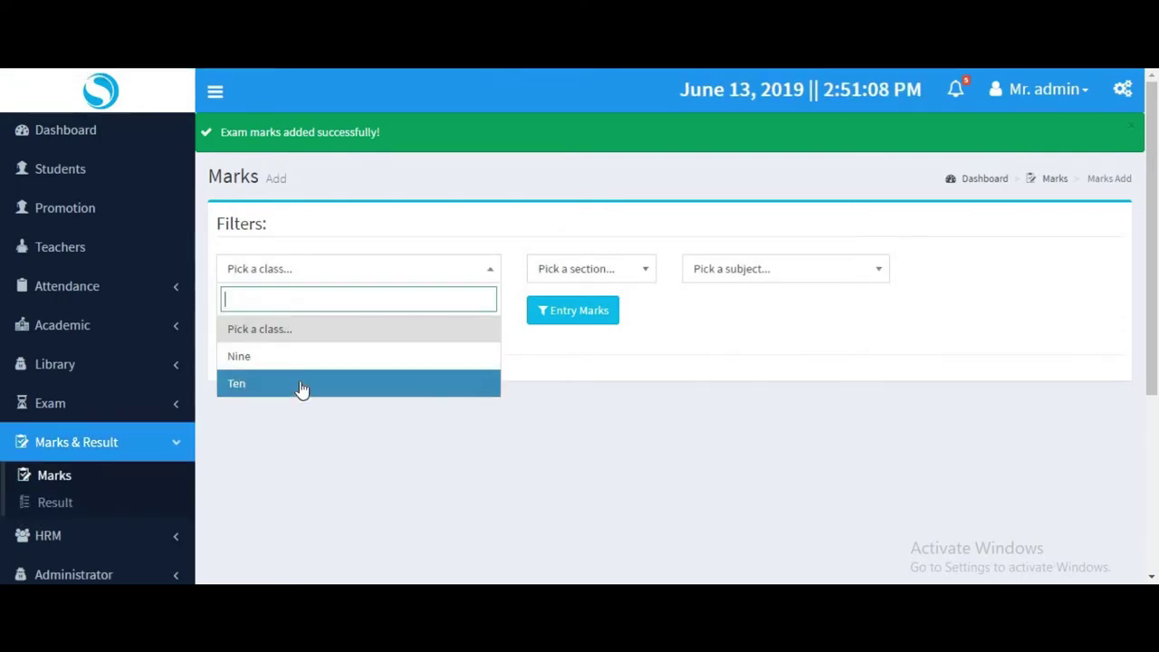
Load the marks entry table for Nine, section First, English, first-terminal exam.
left_click(366, 353)
left_click(563, 273)
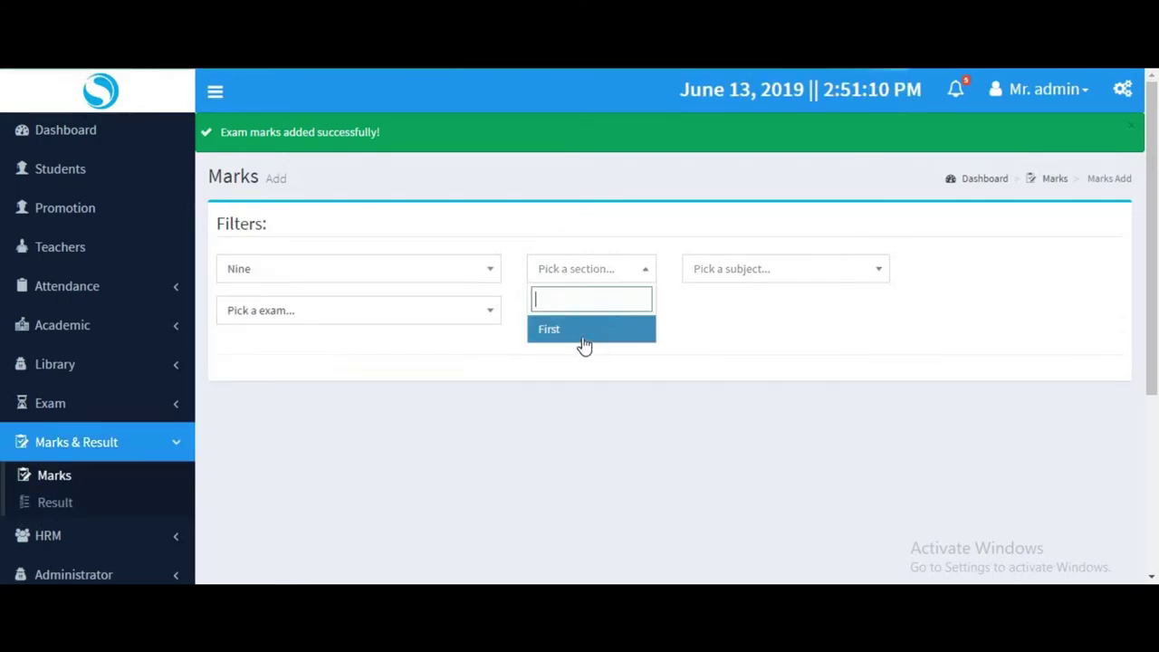
left_click(710, 281)
left_click(724, 357)
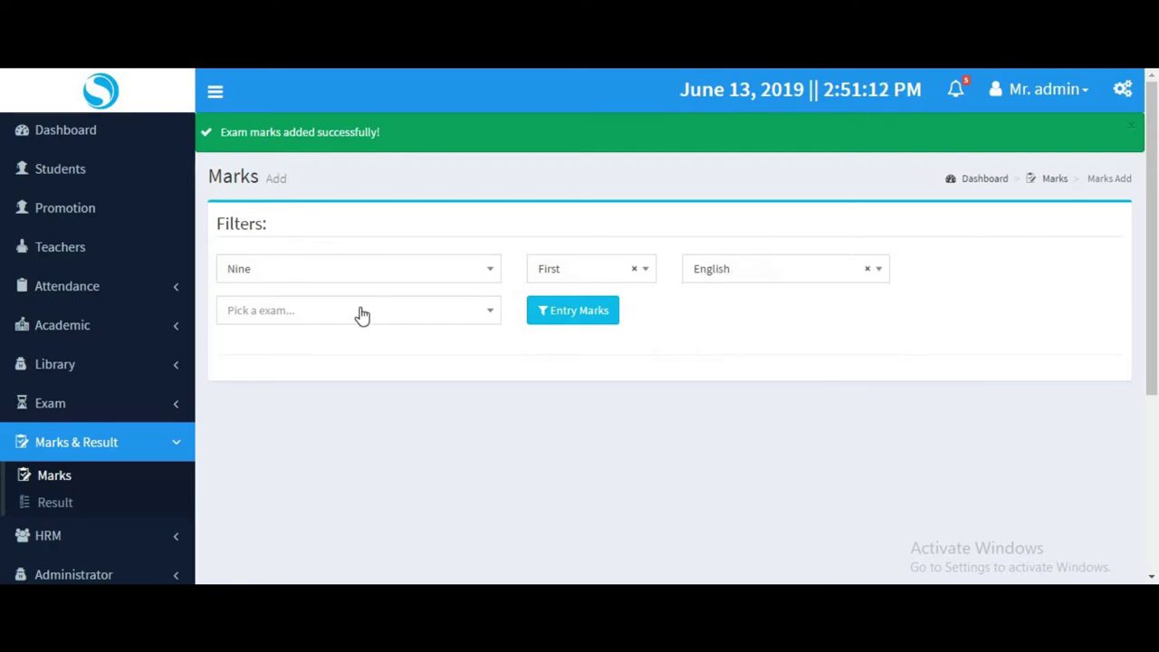
left_click(359, 313)
left_click(290, 371)
left_click(558, 317)
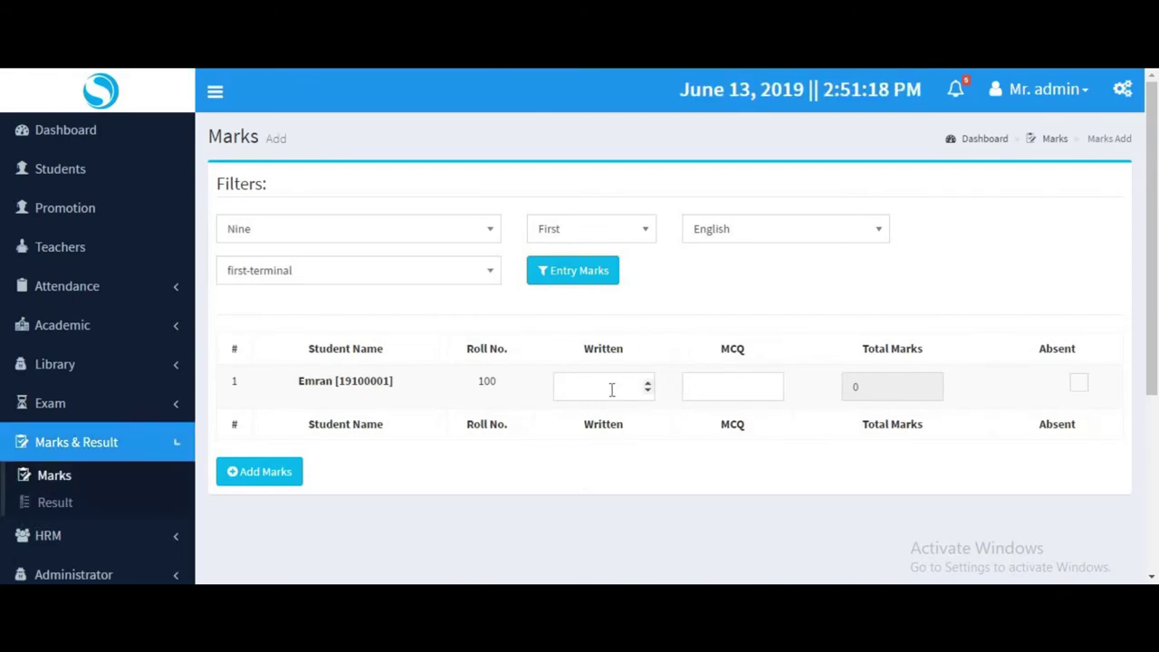
Enter the English marks, Written 85 and MCQ 0, and save them.
left_click(612, 389)
type("85")
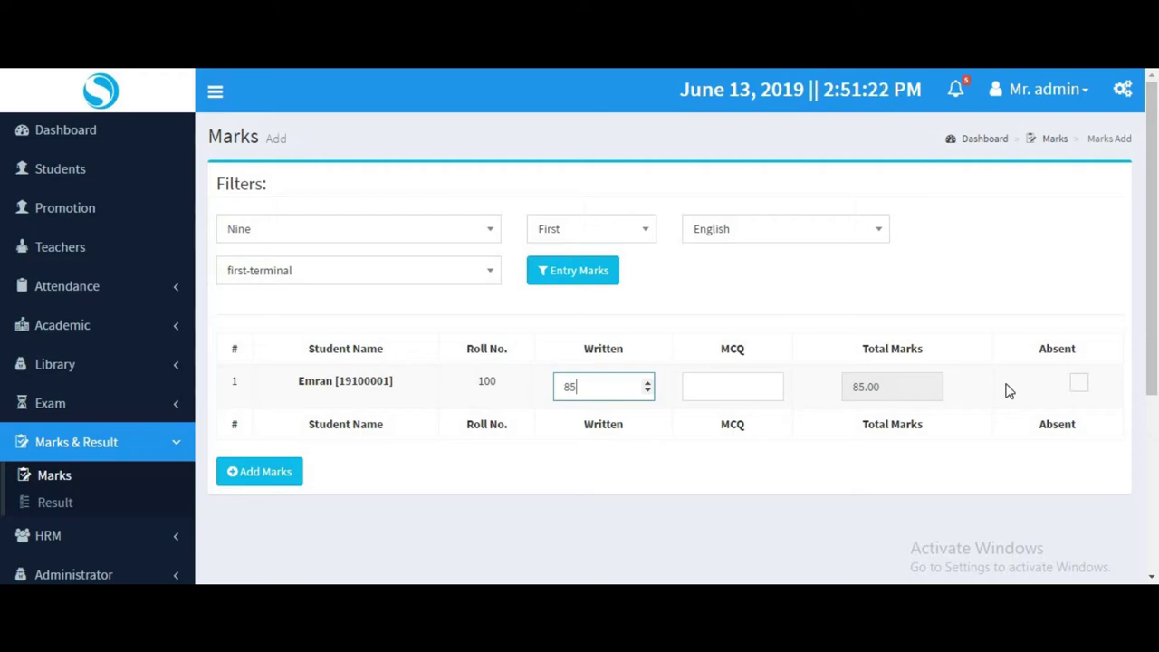
left_click(257, 481)
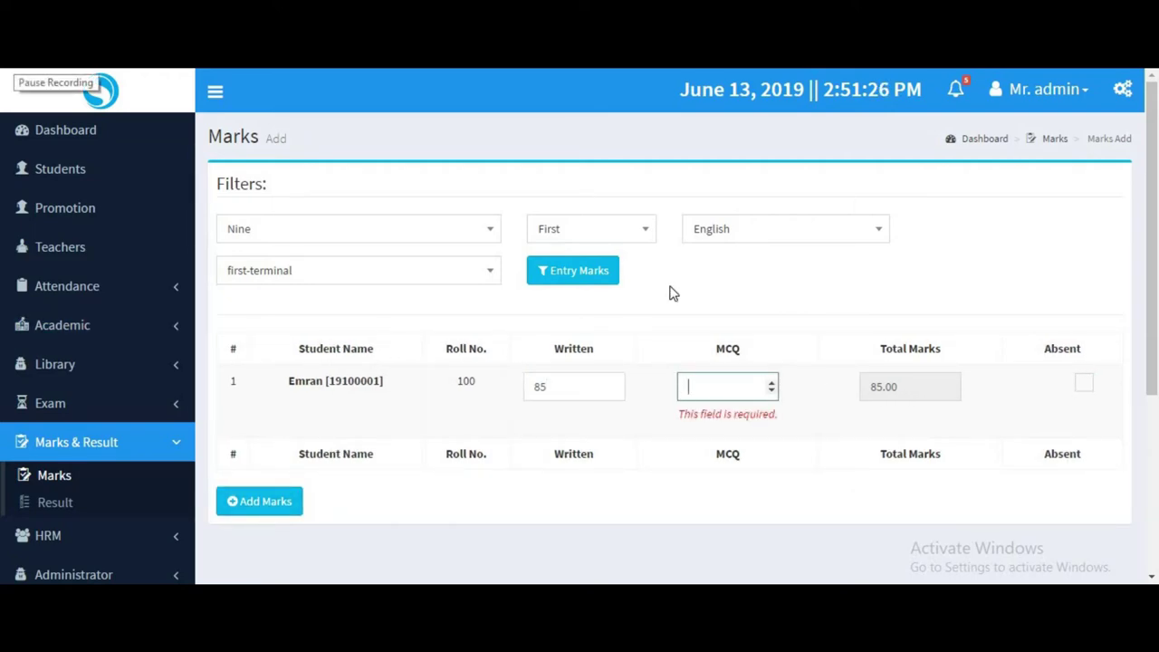
type("0")
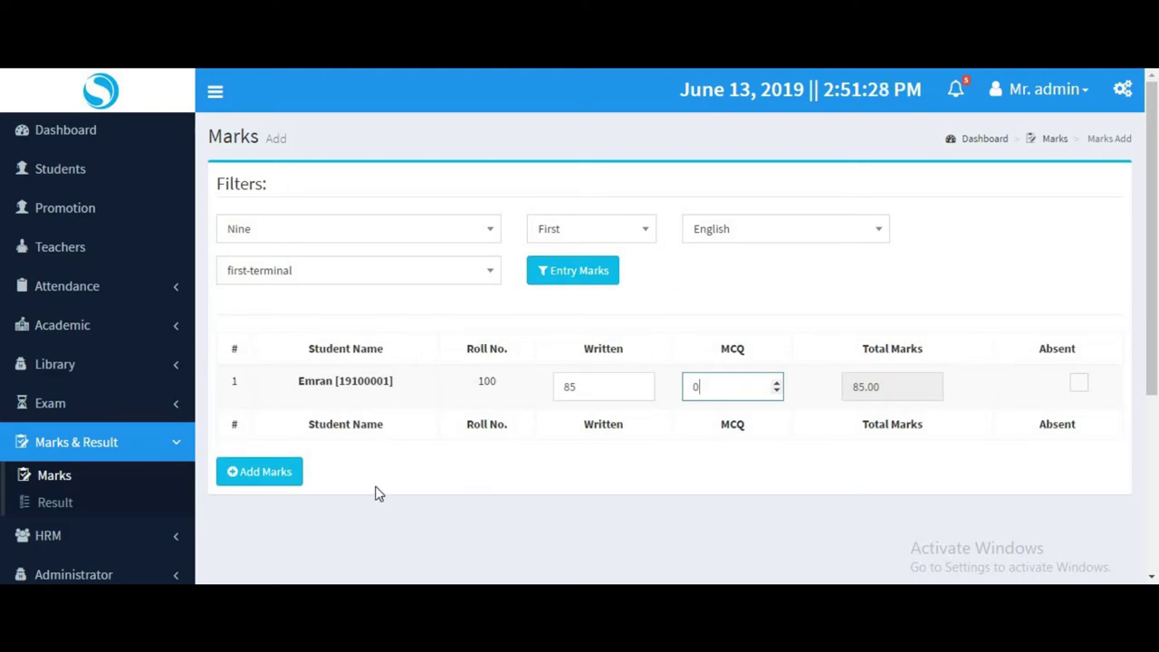
left_click(284, 482)
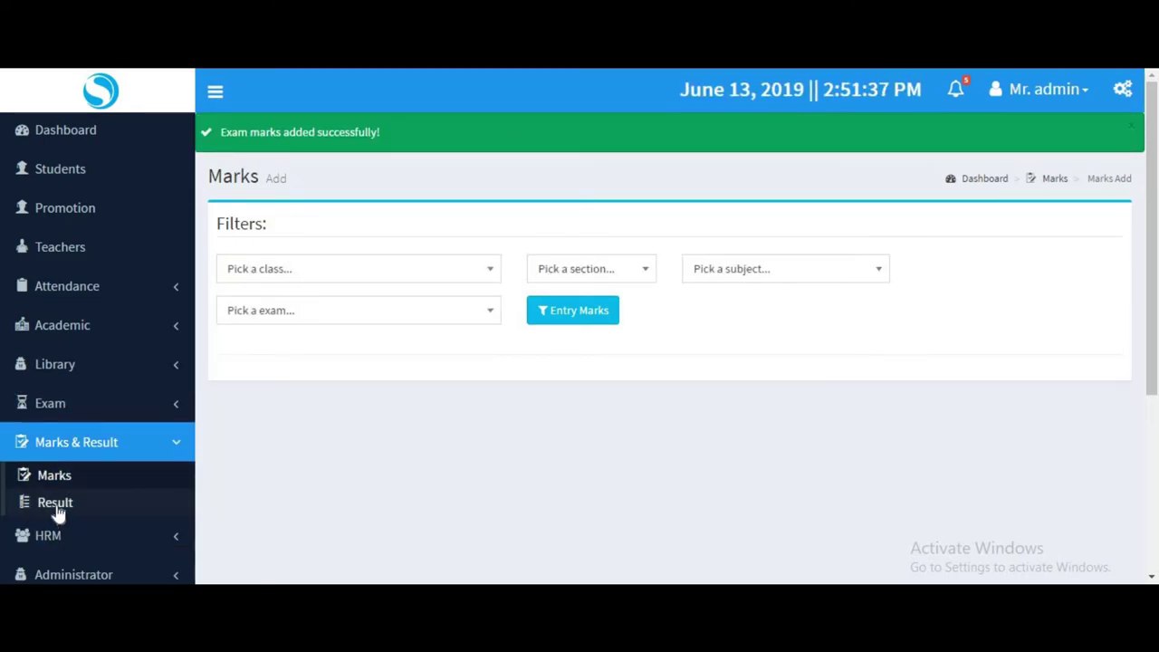
left_click(56, 504)
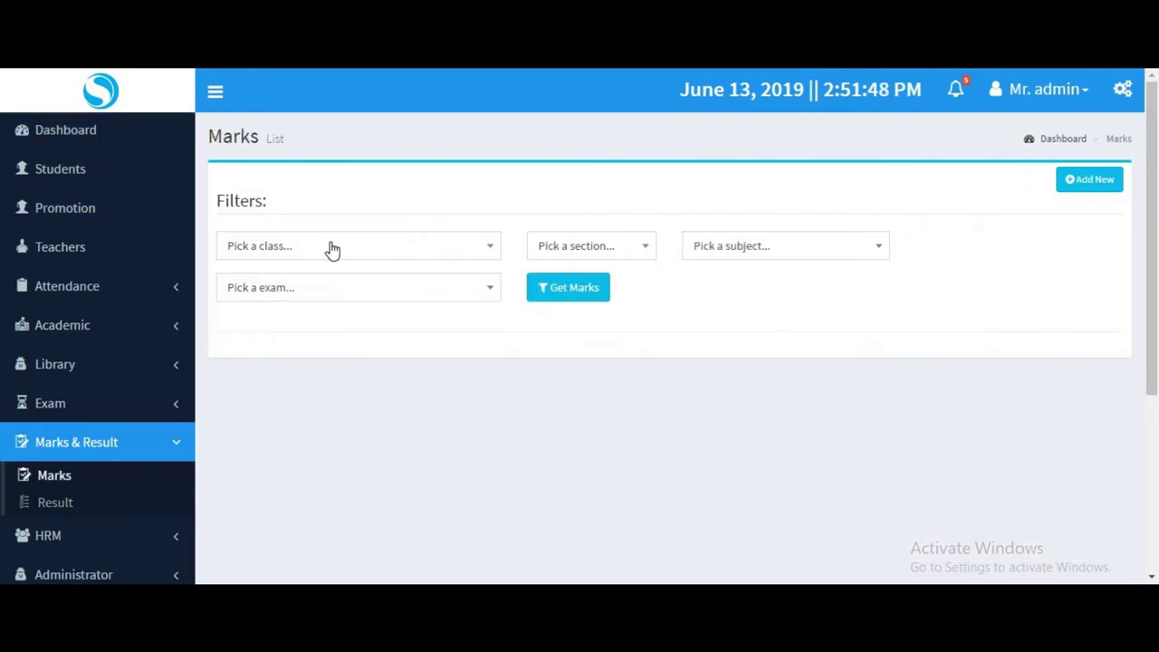
Fetch the marks list for Nine, section First, Bangla, first-terminal exam.
left_click(328, 251)
left_click(284, 331)
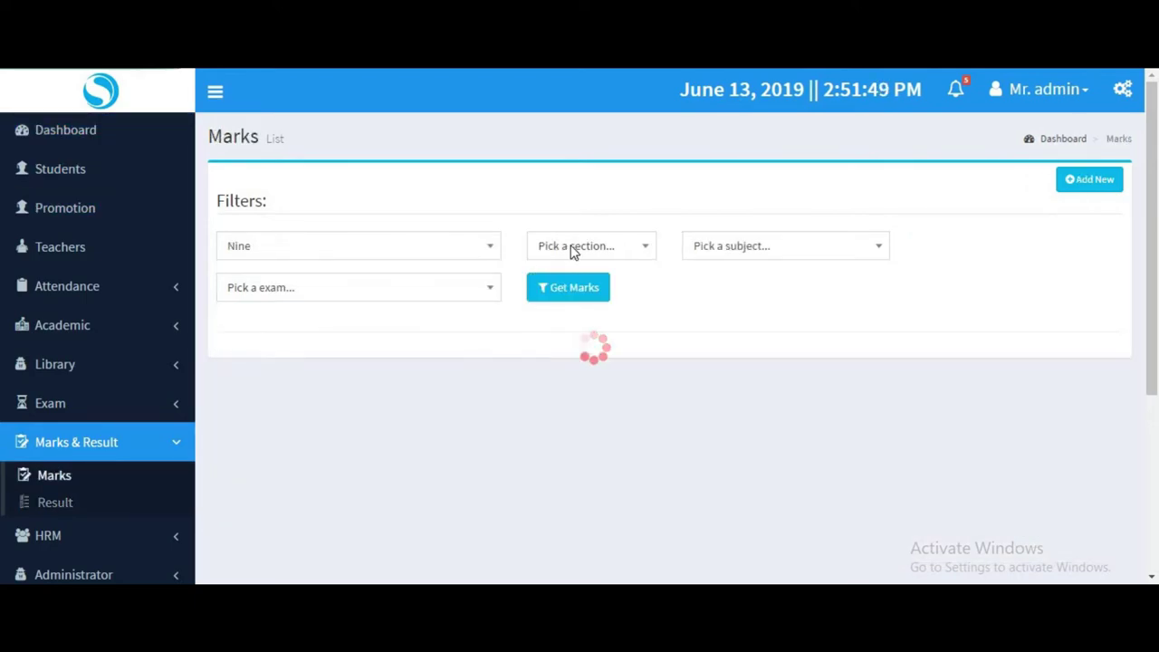
left_click(572, 251)
left_click(584, 308)
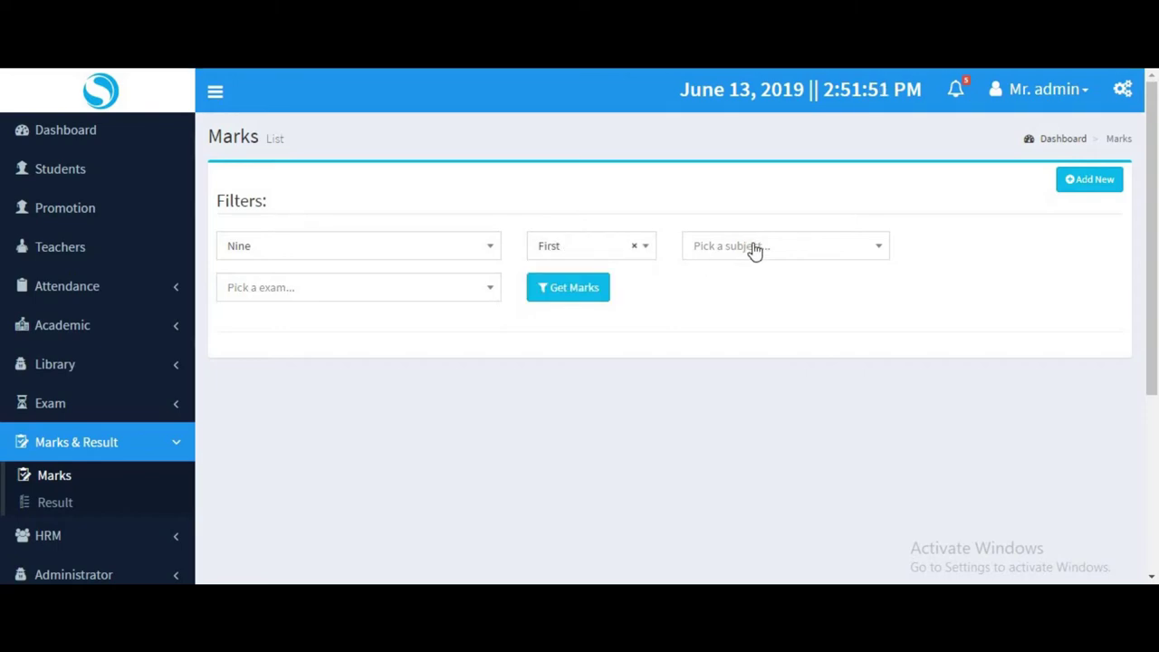
left_click(754, 250)
left_click(731, 312)
left_click(440, 287)
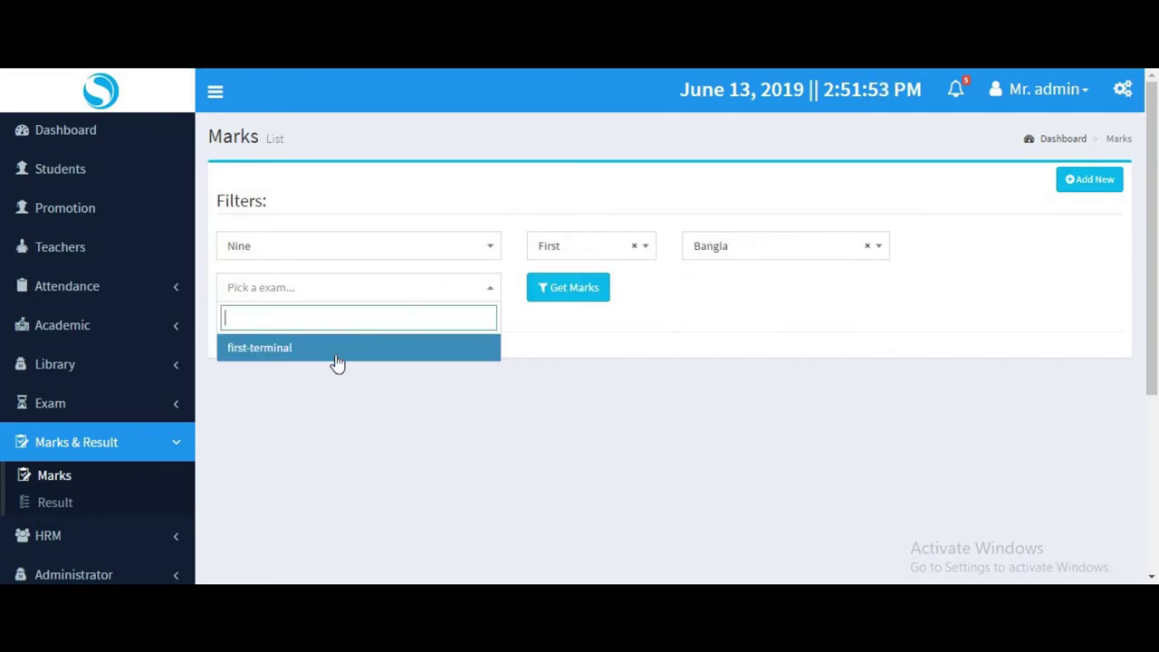
left_click(337, 353)
left_click(554, 291)
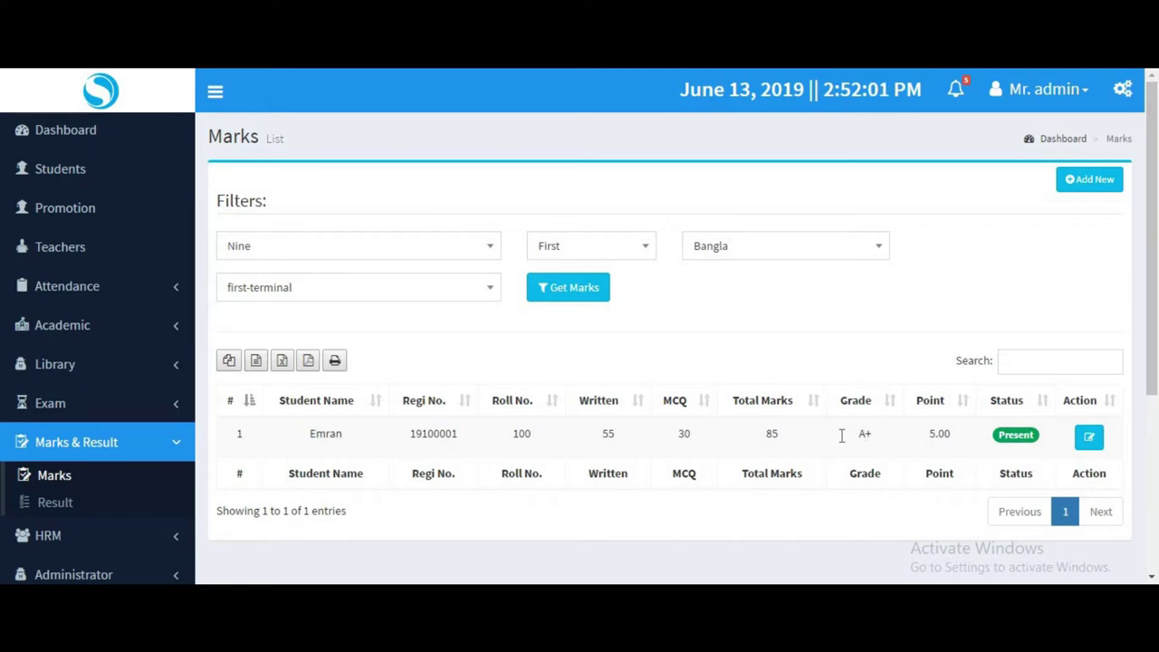
Review the Bangla row: MCQ 30, total 85, grade A+, 5.00 point.
double_click(864, 434)
double_click(771, 433)
double_click(683, 433)
double_click(946, 433)
left_click(1102, 438)
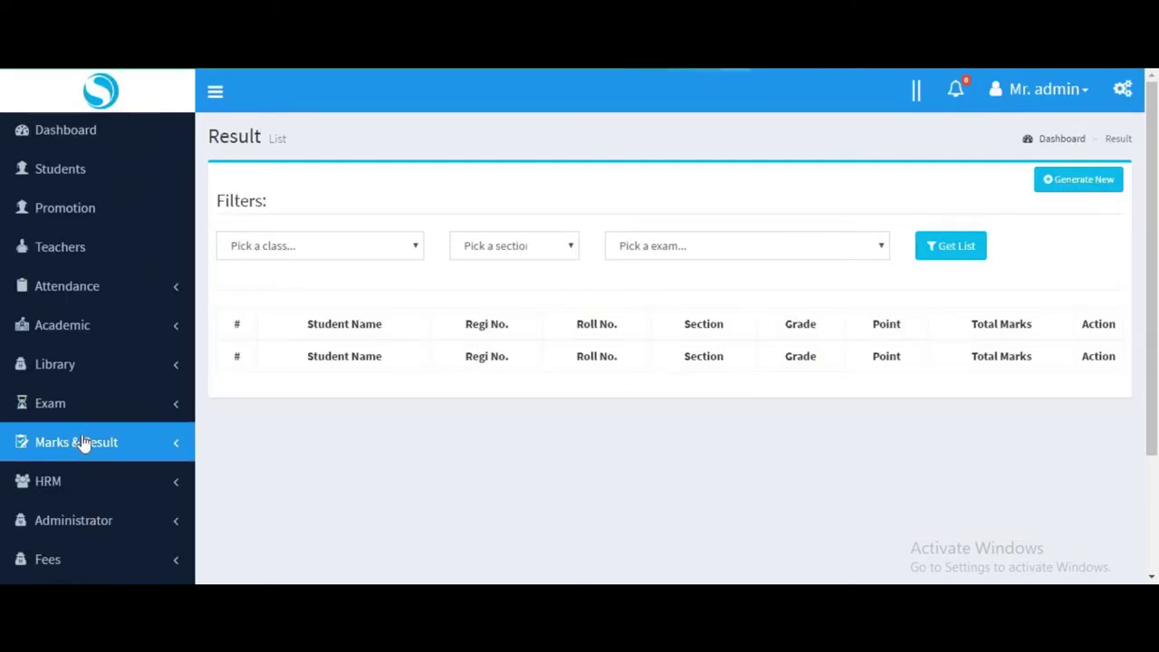
Try generating a new result for class Nine's first-terminal exam.
left_click(72, 442)
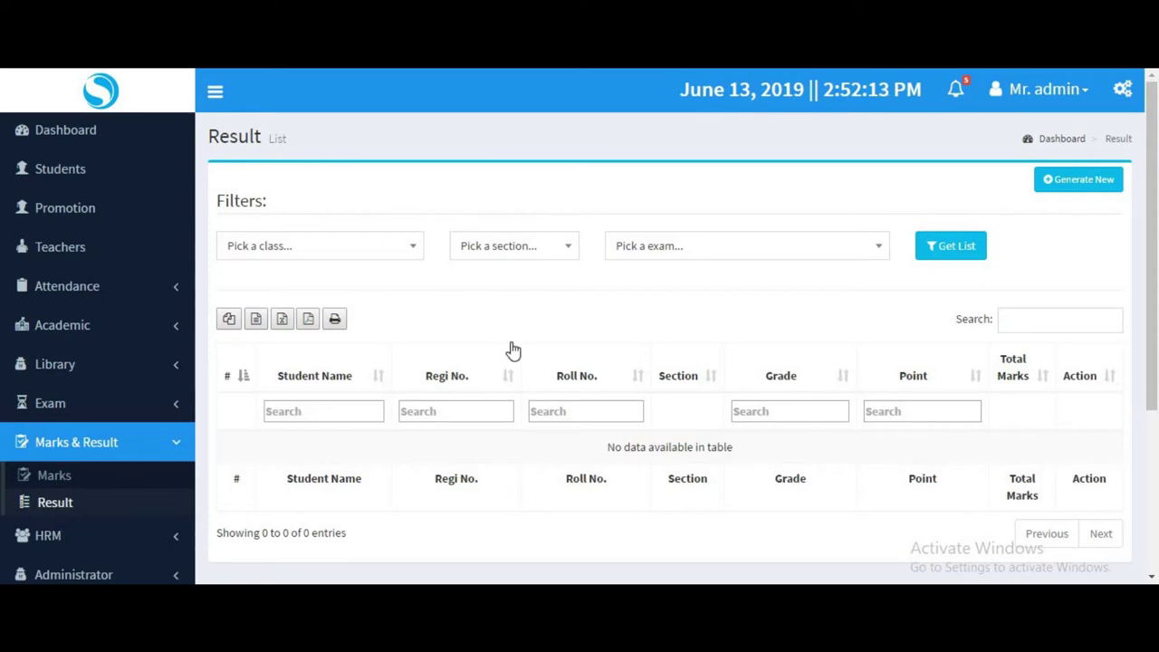
left_click(327, 252)
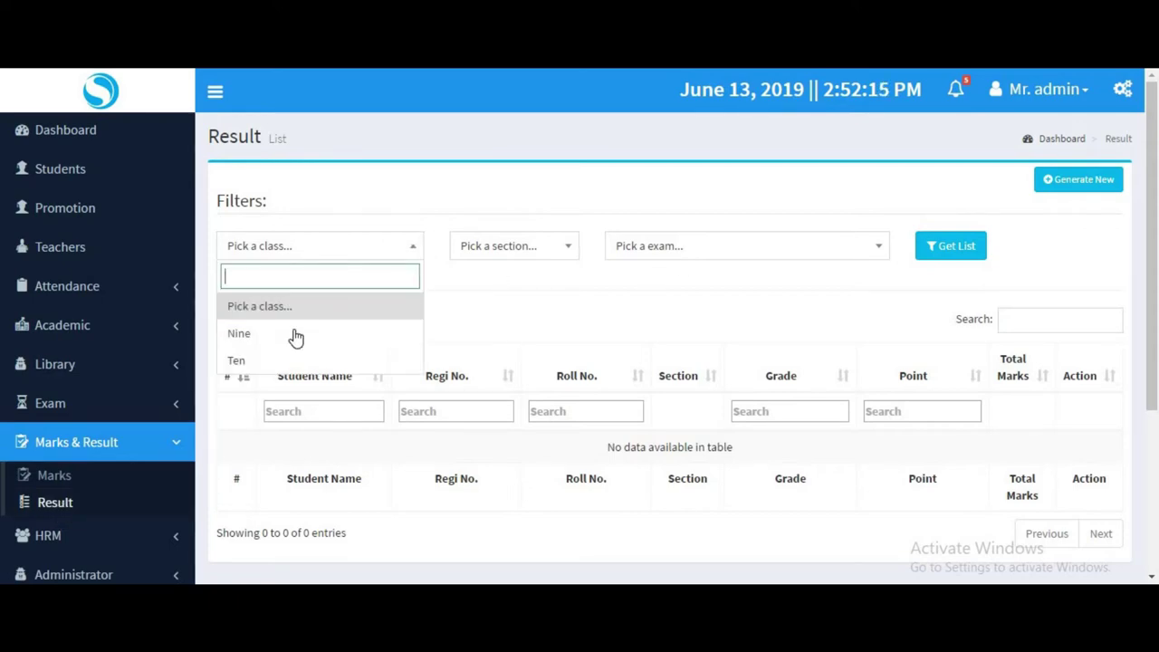
key("Escape")
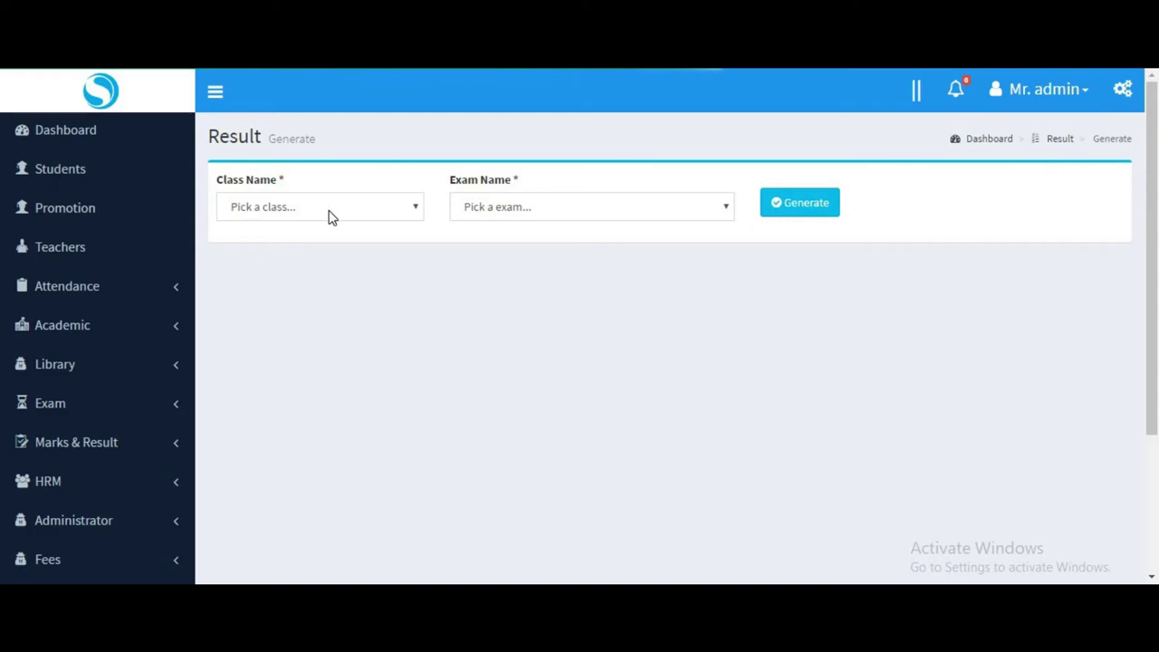
left_click(328, 210)
left_click(237, 295)
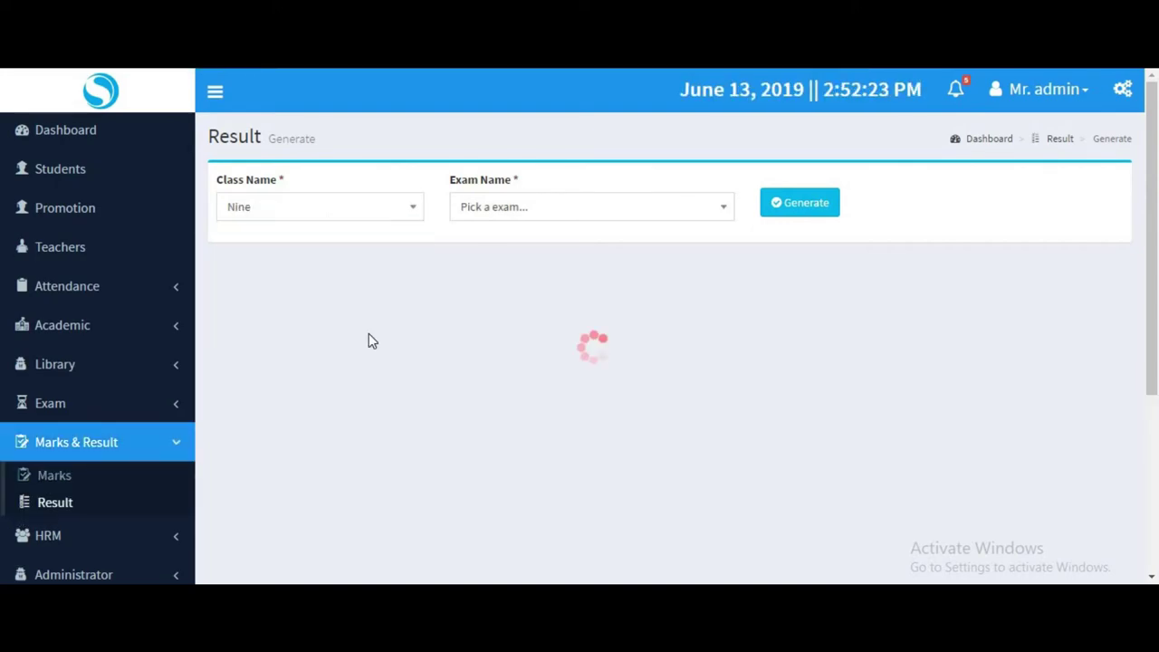
left_click(543, 213)
left_click(513, 275)
left_click(809, 197)
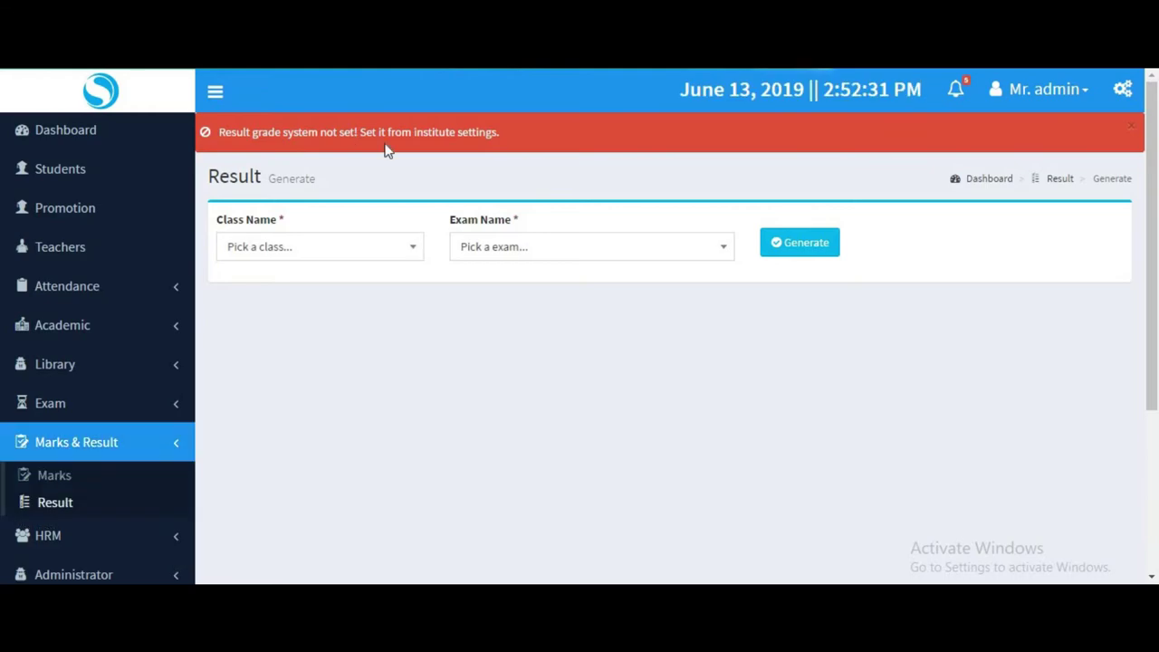
Note the error advising that a result grade system be set in institute settings.
left_click_drag(498, 133, 347, 135)
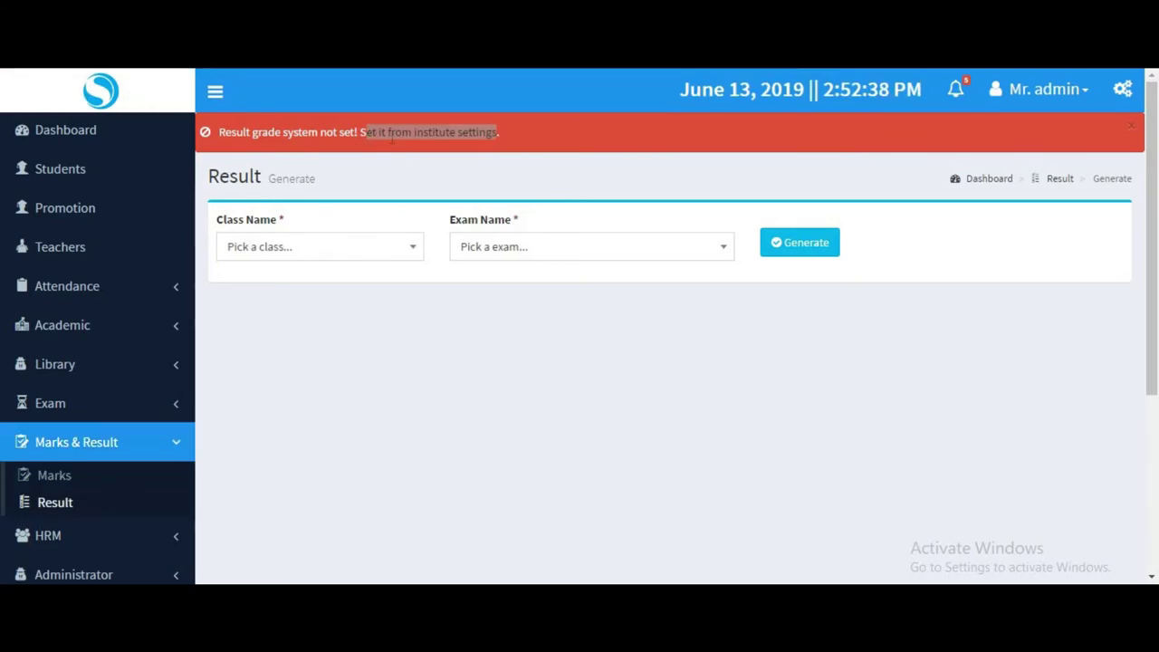
scroll(82, 363, "down", 3)
left_click(58, 465)
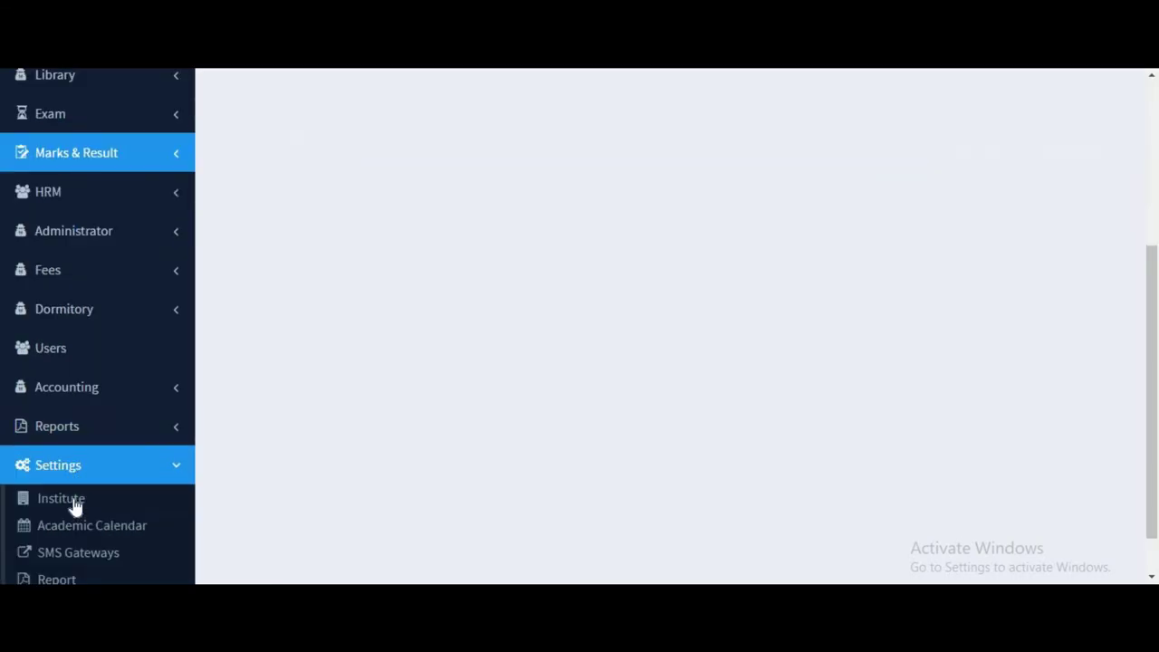
Set the institute's Result Default Grade System to dummy and save the settings.
left_click(76, 503)
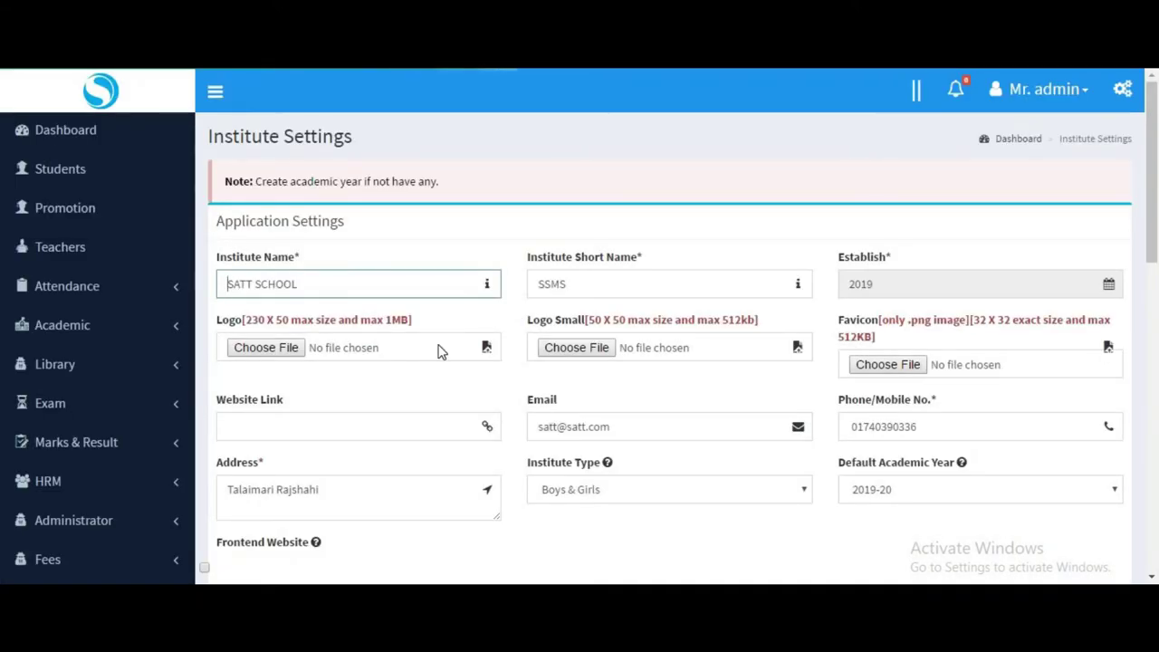
scroll(439, 349, "down", 1)
scroll(440, 349, "down", 8)
scroll(417, 352, "up", 10)
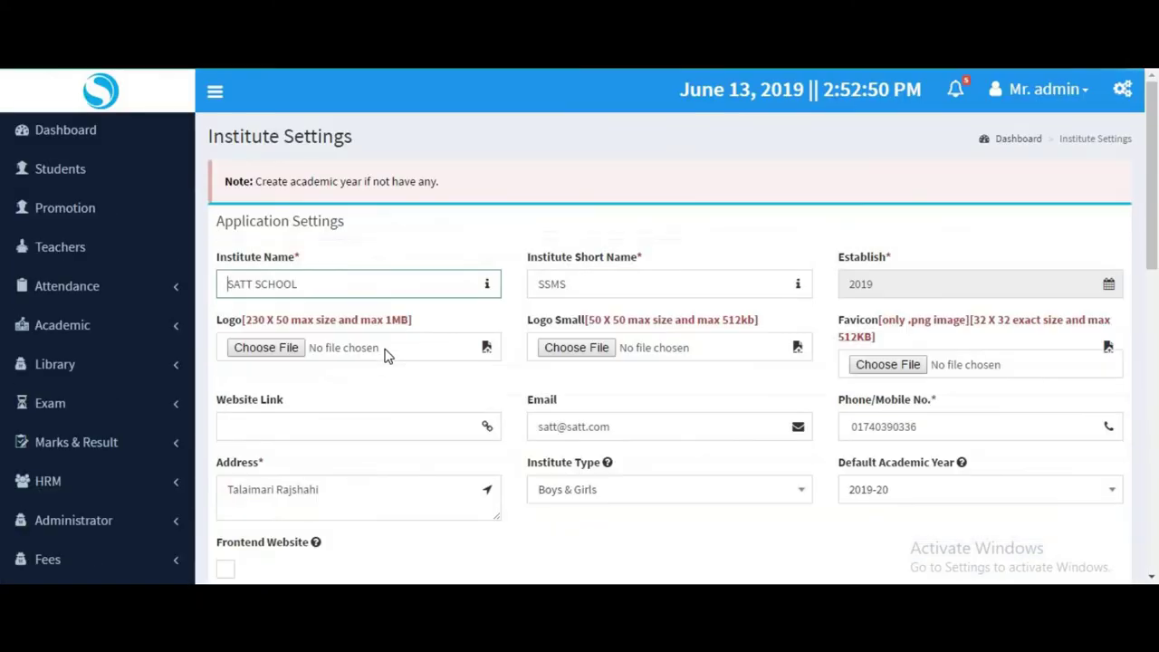
scroll(391, 333, "down", 10)
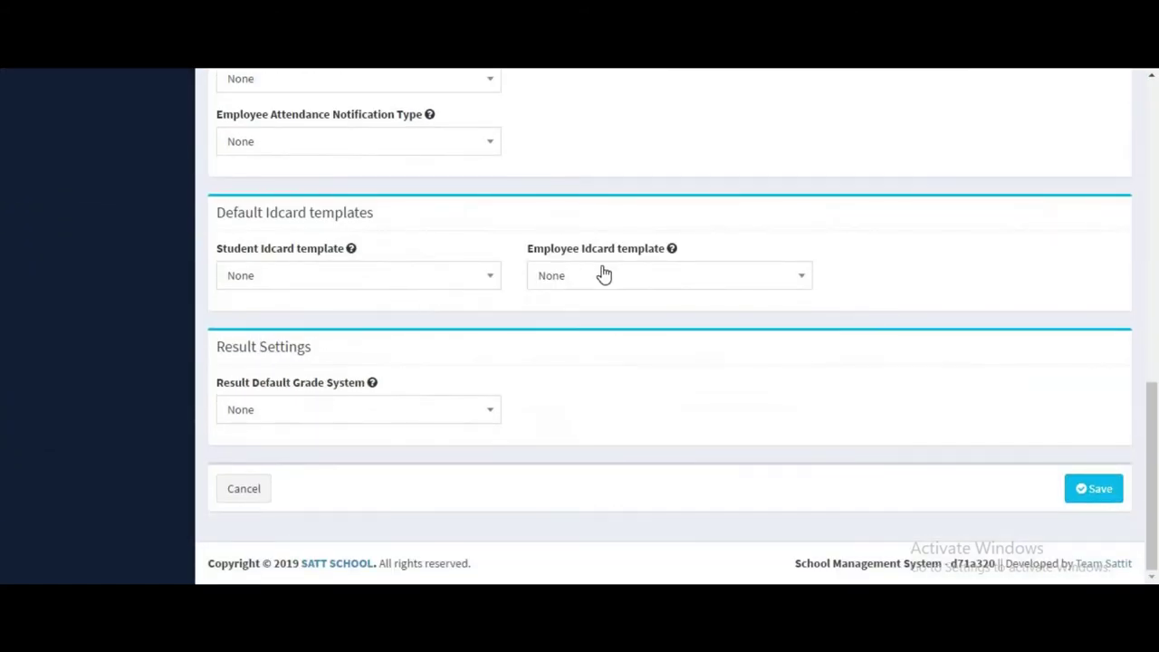
left_click(284, 414)
left_click(253, 501)
left_click(1087, 490)
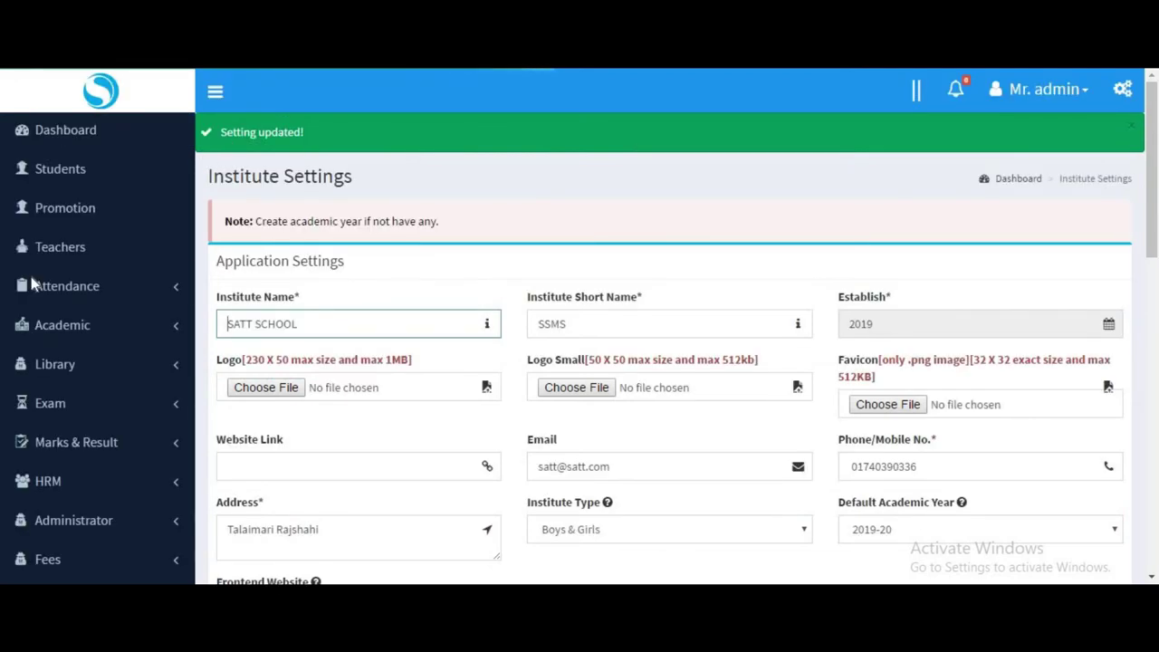
Return to the Result list under Marks & Result.
scroll(32, 284, "down", 2)
left_click(49, 234)
left_click(63, 351)
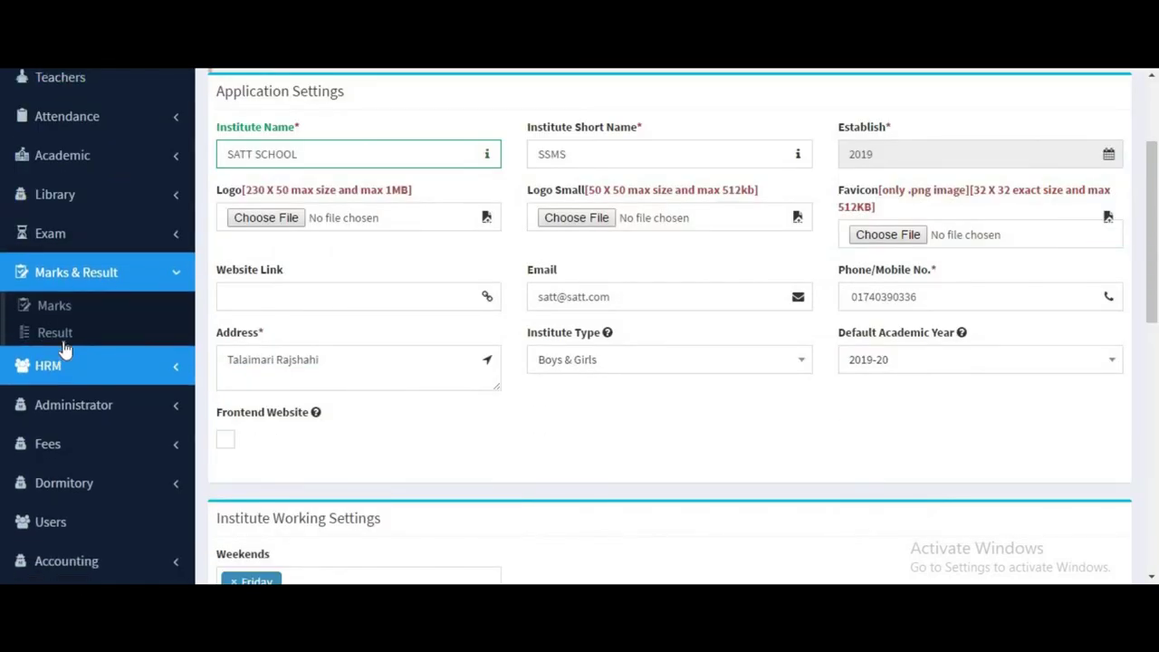
left_click(56, 333)
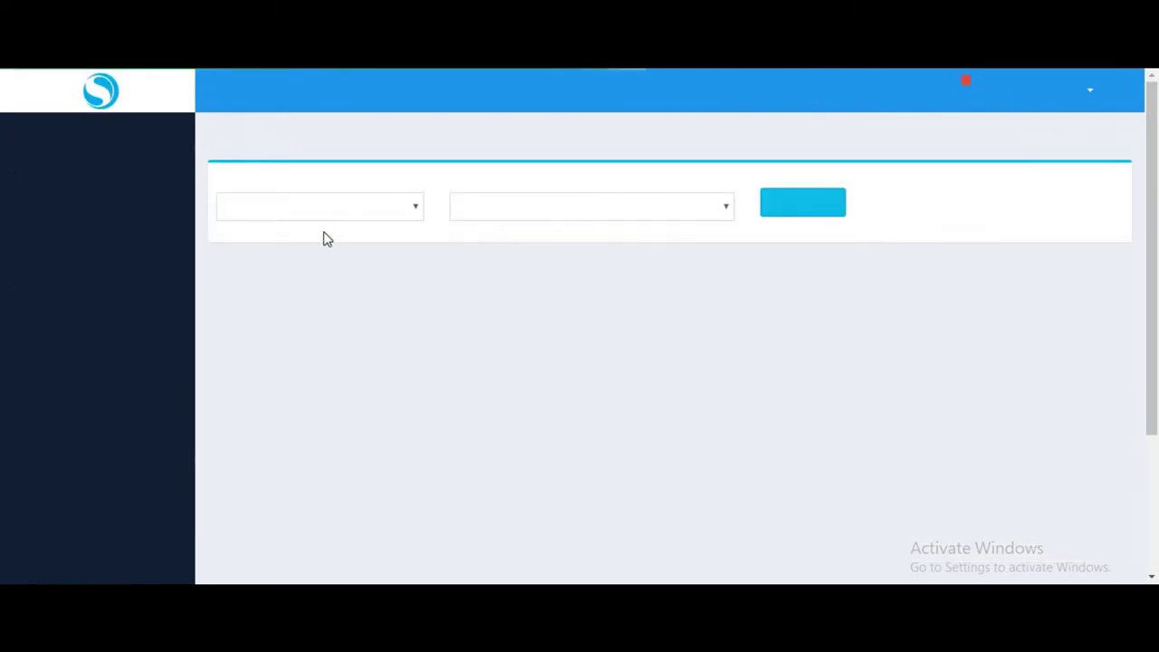
Generate results for class Nine's first-terminal exam.
left_click(350, 218)
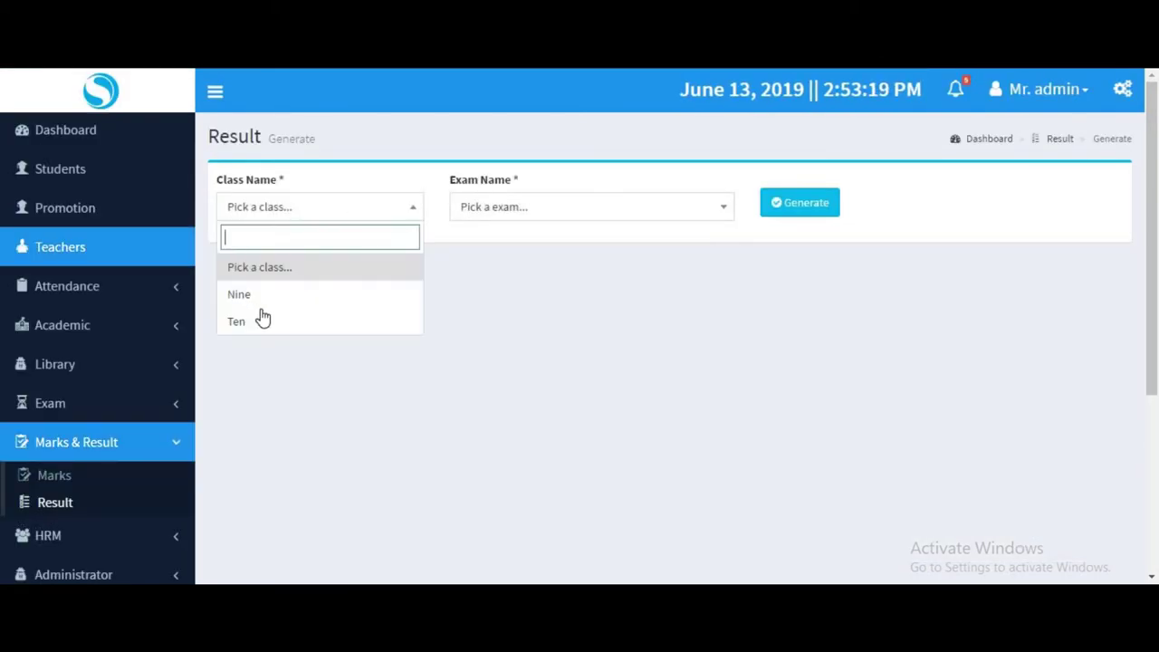
left_click(267, 292)
left_click(530, 215)
left_click(500, 269)
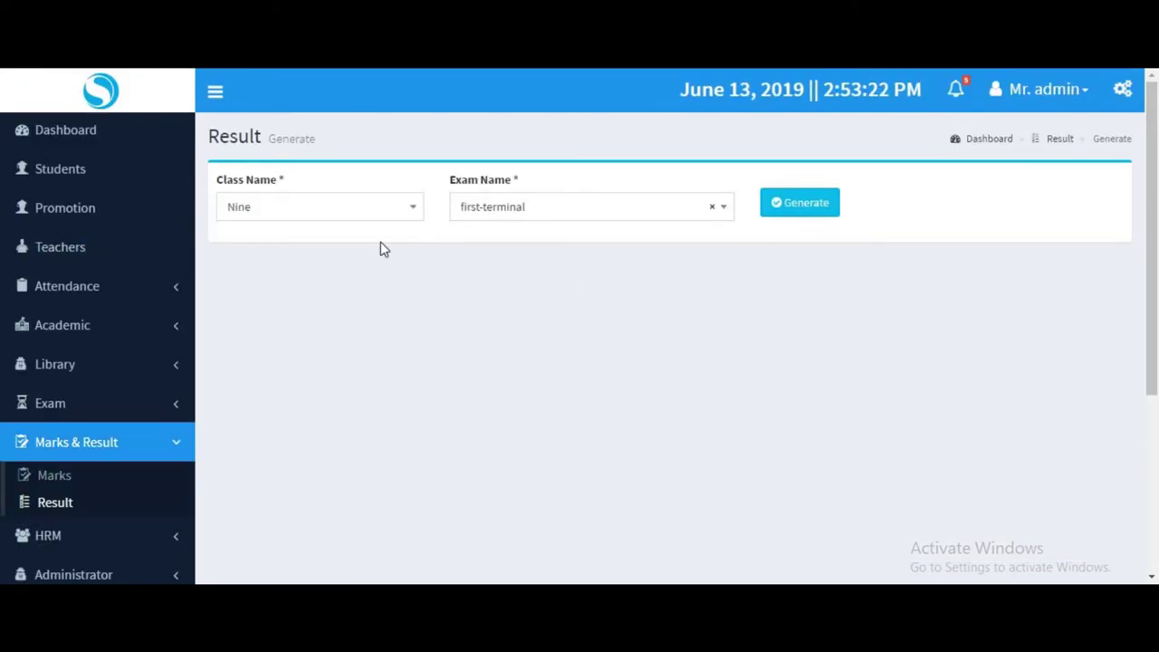
left_click(819, 208)
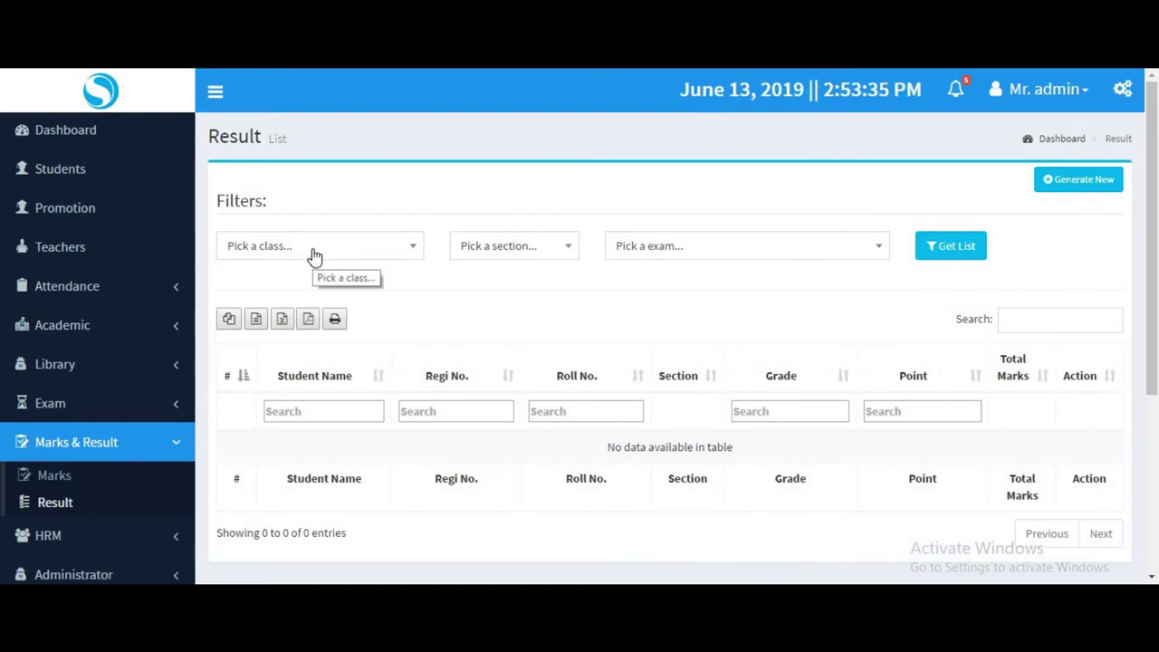
List results filtered to class Nine, section First, first-terminal exam.
left_click(314, 256)
left_click(311, 330)
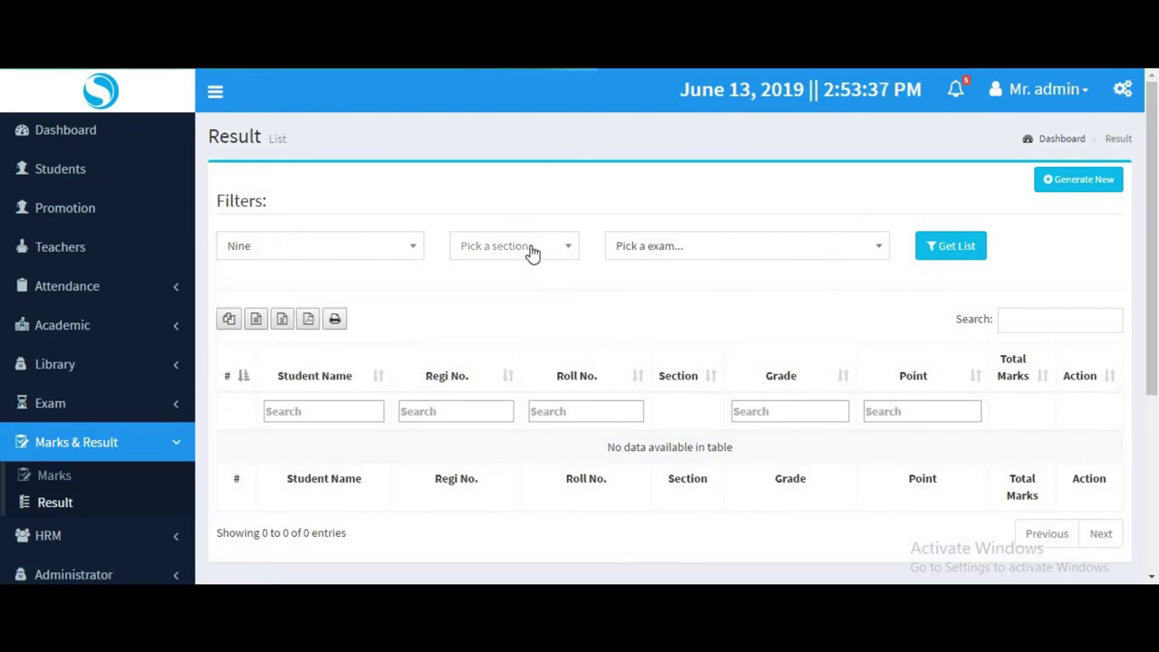
left_click(530, 248)
left_click(517, 307)
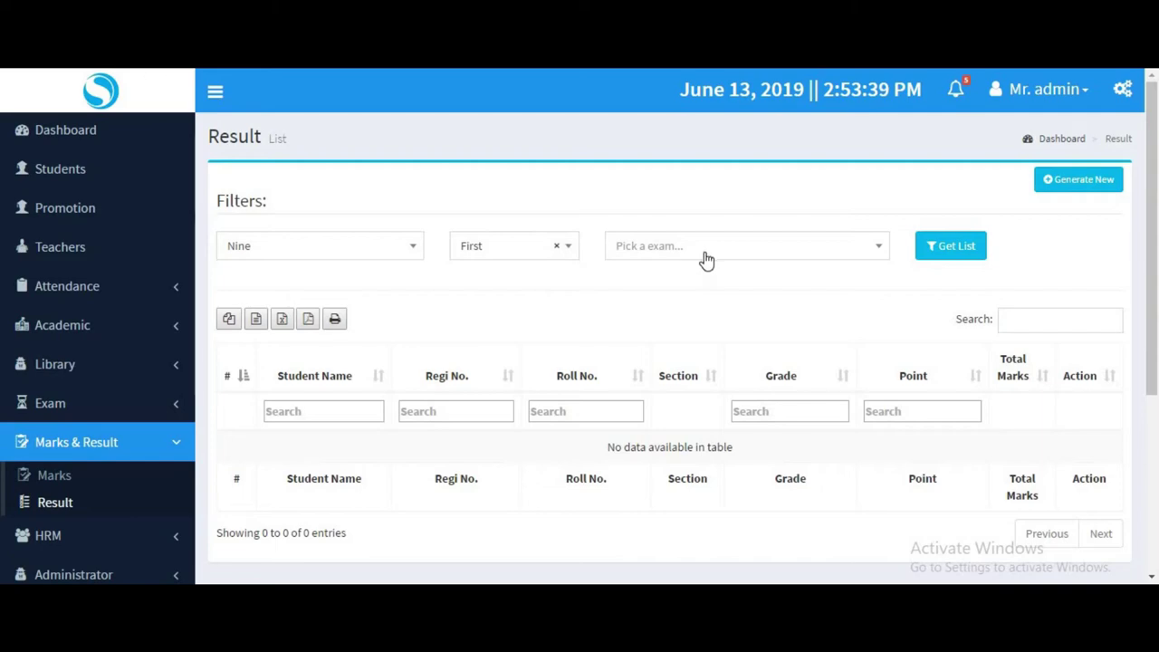
left_click(704, 259)
left_click(660, 307)
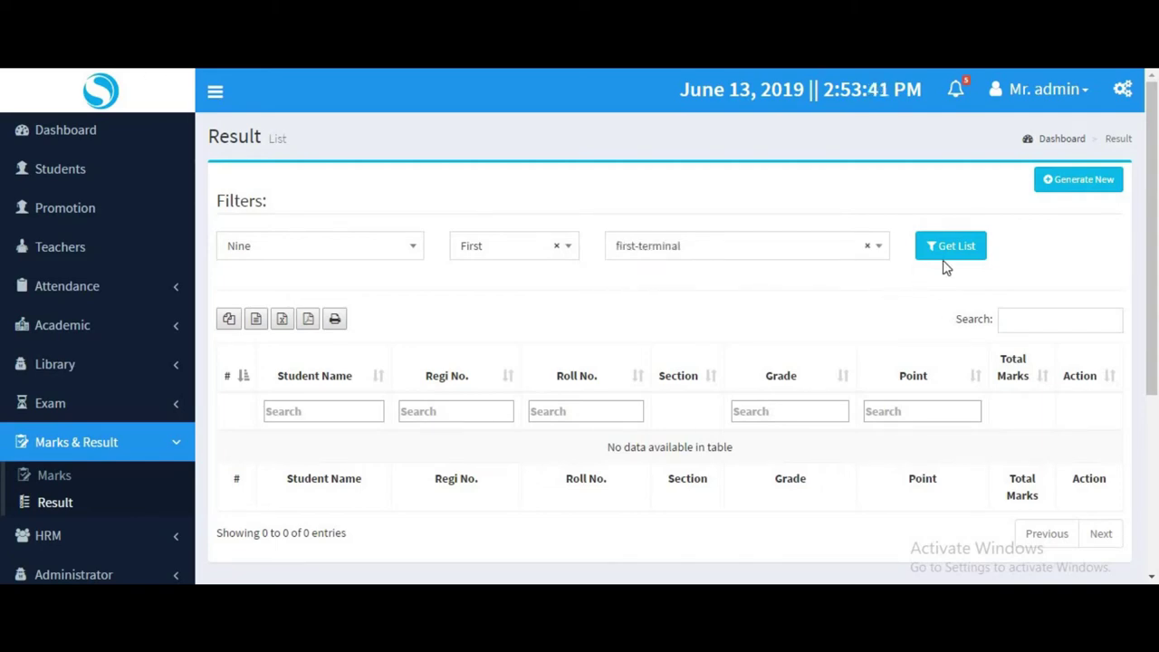
left_click(942, 258)
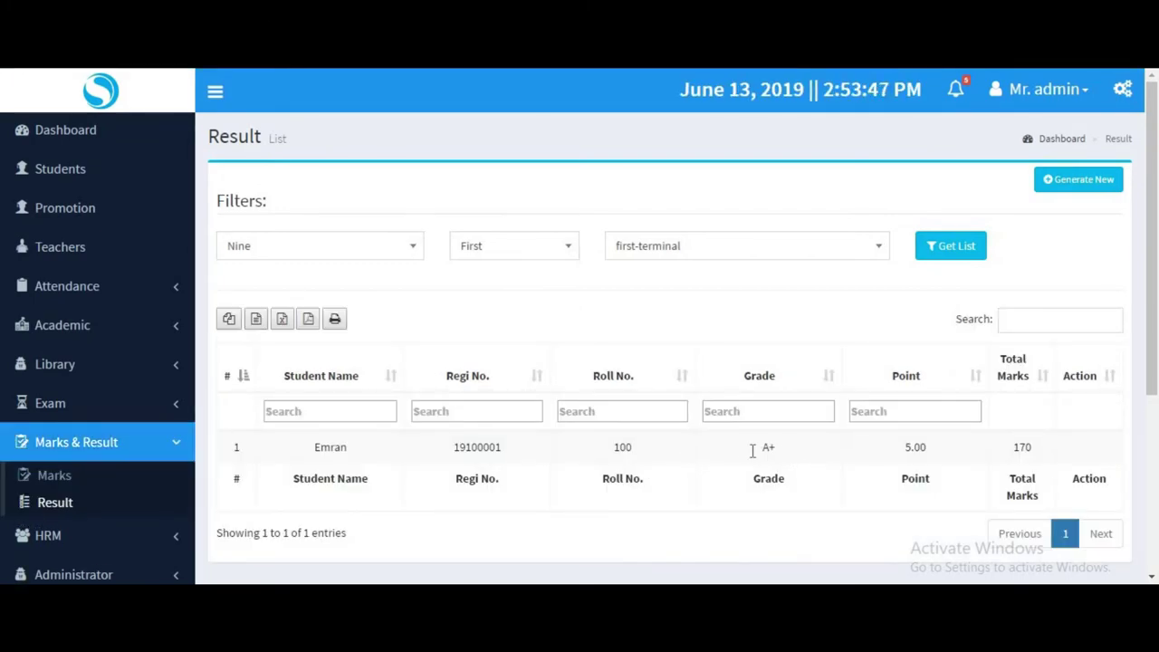
Check the student's result: A+, 5.00 points and 170 total marks.
double_click(924, 448)
double_click(1028, 452)
scroll(476, 463, "down", 2)
scroll(924, 393, "up", 1)
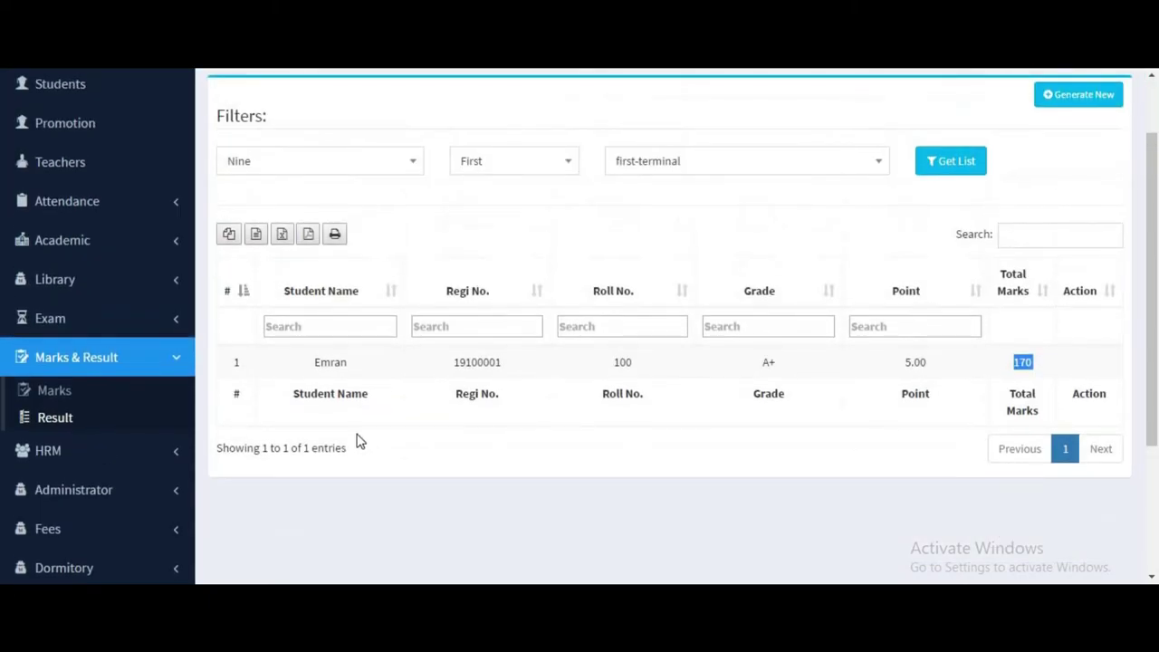
scroll(359, 440, "down", 1)
scroll(114, 258, "up", 1)
scroll(98, 204, "down", 2)
left_click(95, 194)
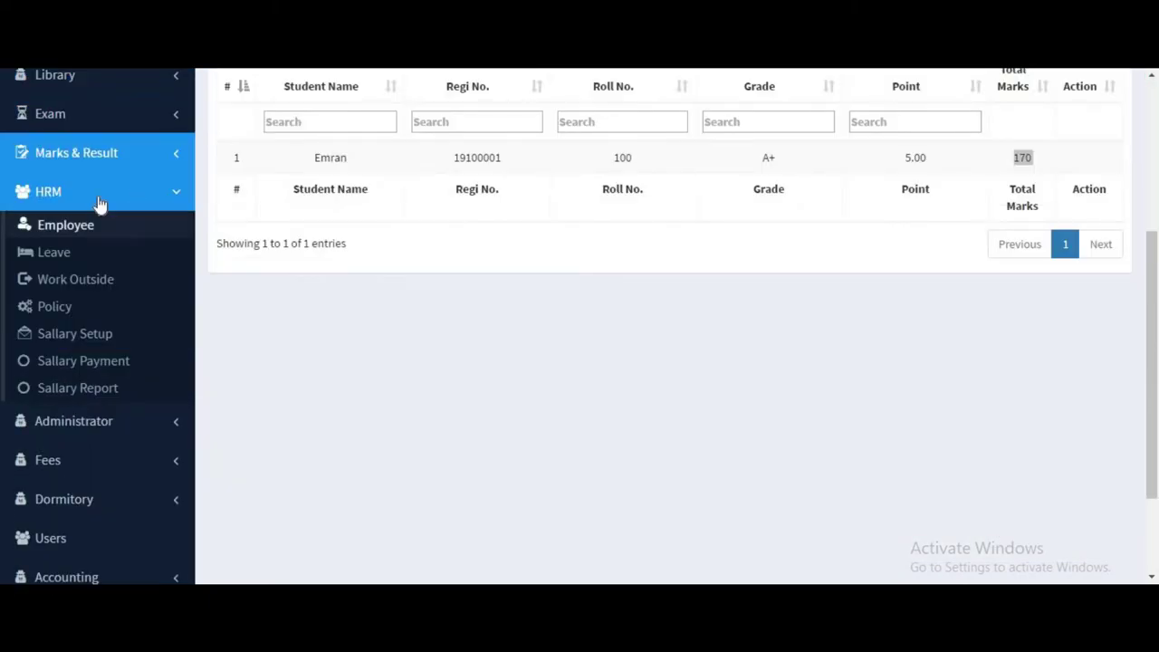
Open HRM > Employee and select the single teacher's name in the list.
left_click(113, 253)
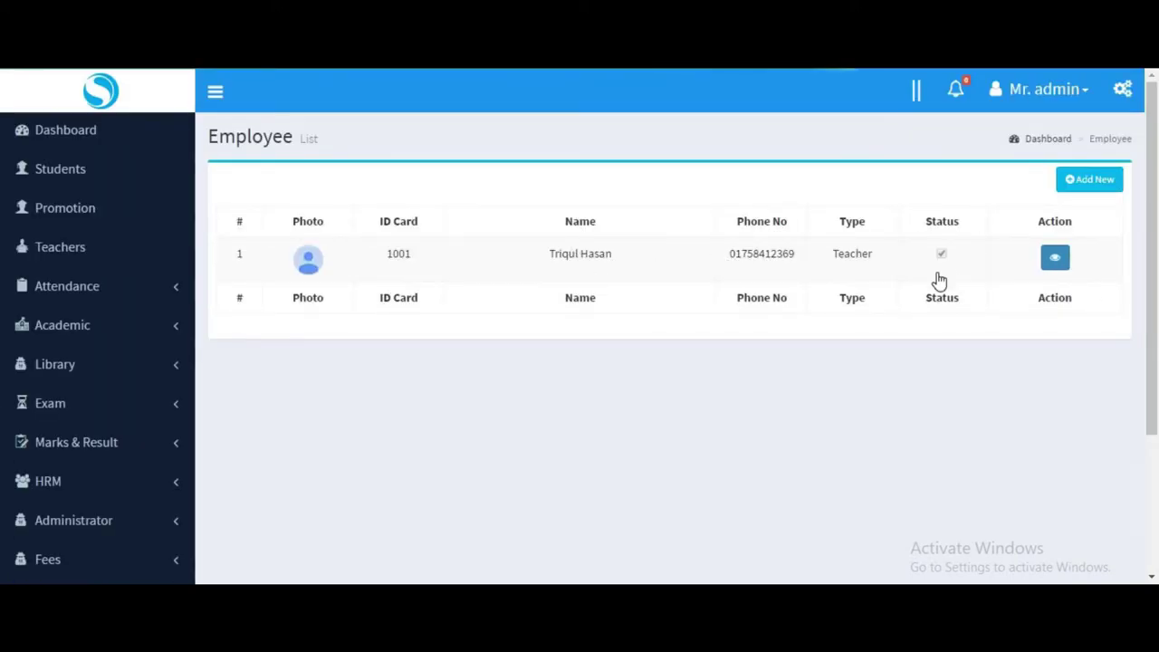
triple_click(594, 332)
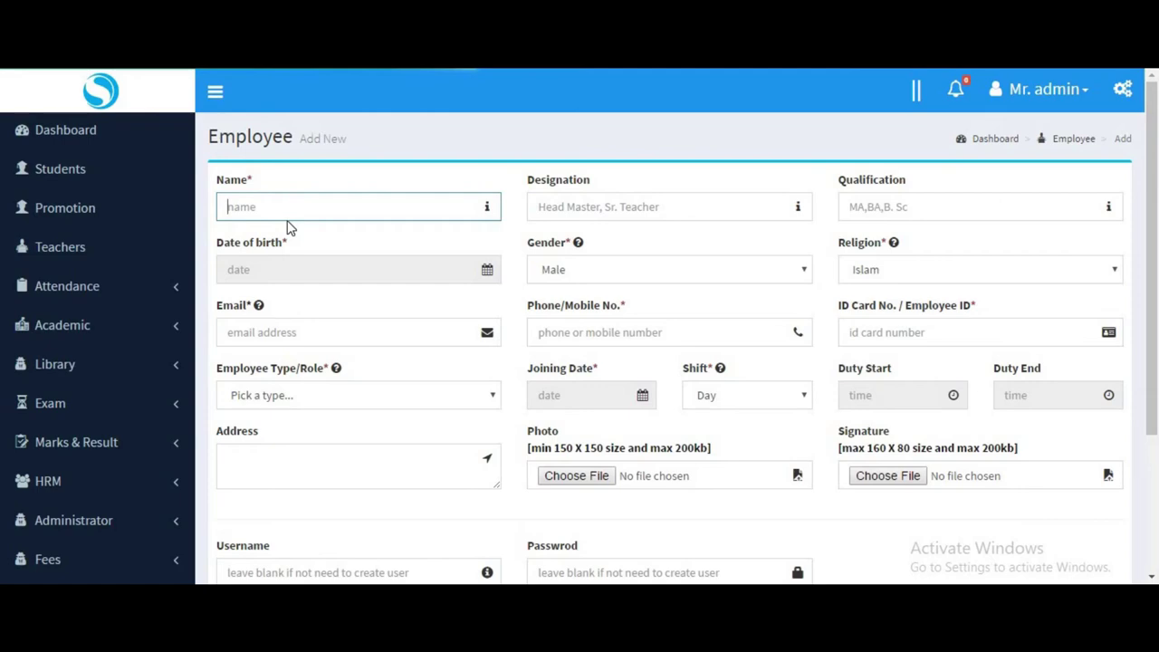
Enter the employee's name, designation and BBA qualification, with birth date 30/12/2013.
type("Noman")
left_click(623, 207)
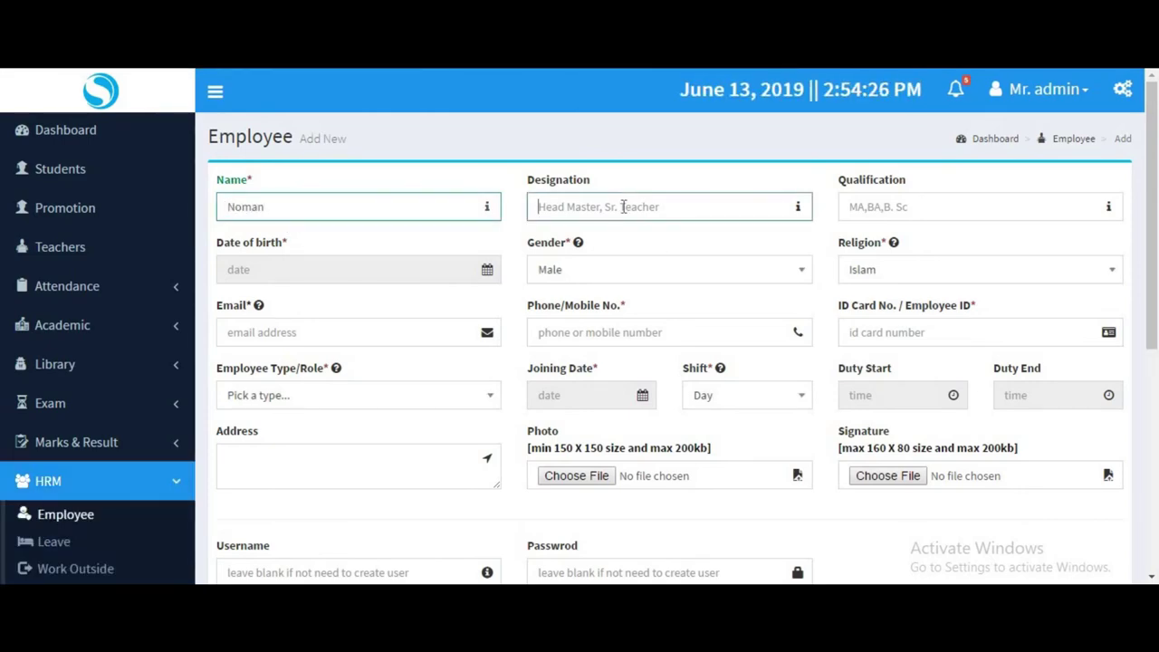
type("a")
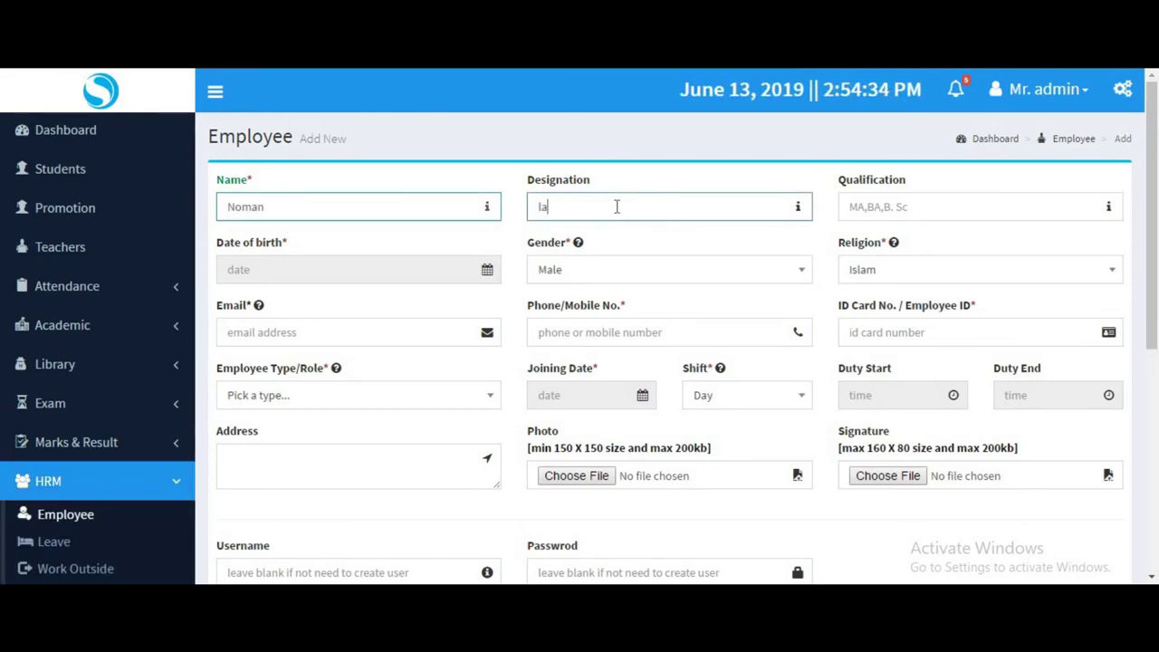
type("brotories")
left_click(879, 204)
type("BB")
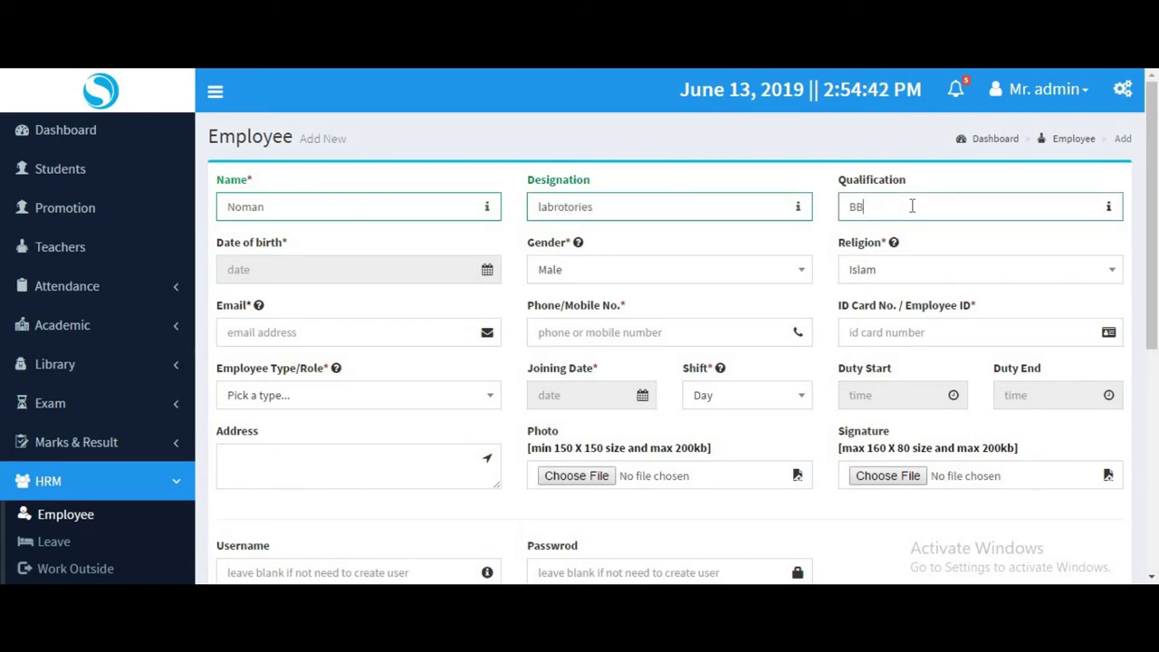
type("A")
left_click(354, 269)
left_click(259, 337)
Fill in the employee's e-mail address, phone number and ID card number.
left_click(271, 337)
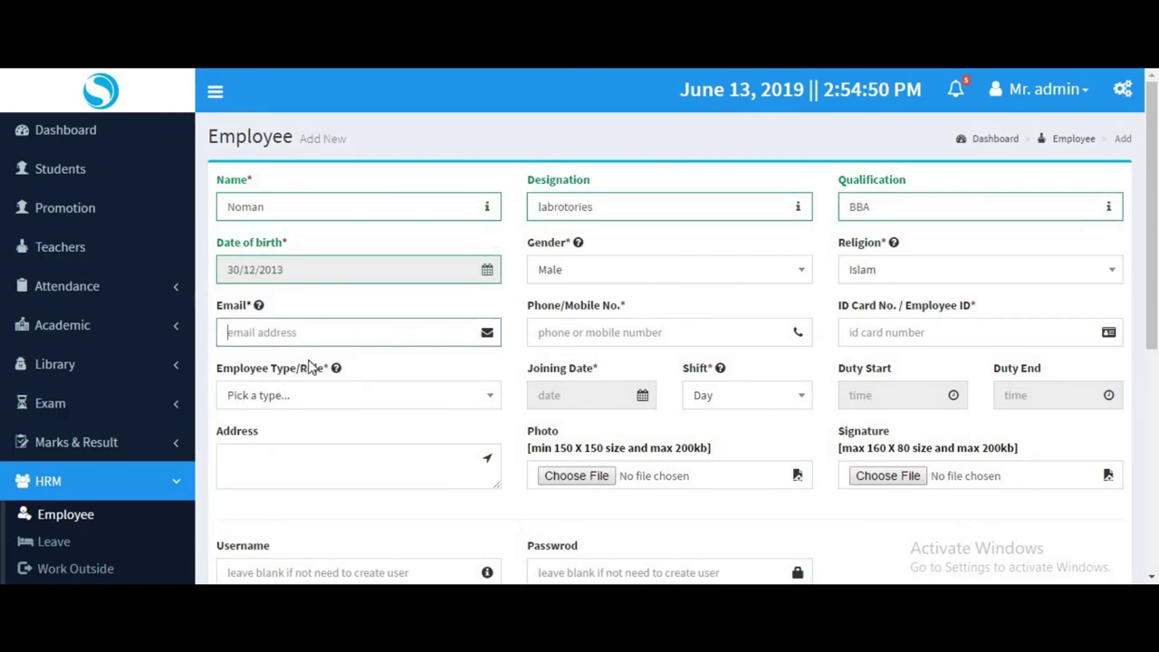
left_click(611, 331)
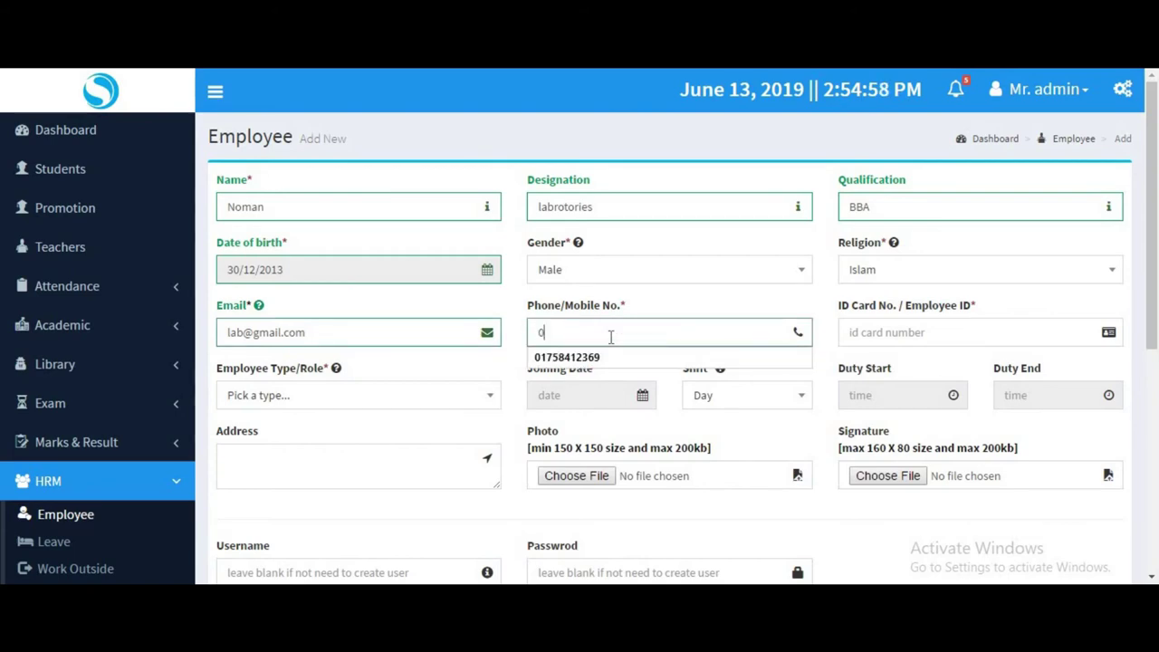
left_click(879, 332)
type("111")
Make the employee a Librarian joining 13/05/2019 on the Day shift.
left_click(272, 401)
scroll(276, 389, "down", 2)
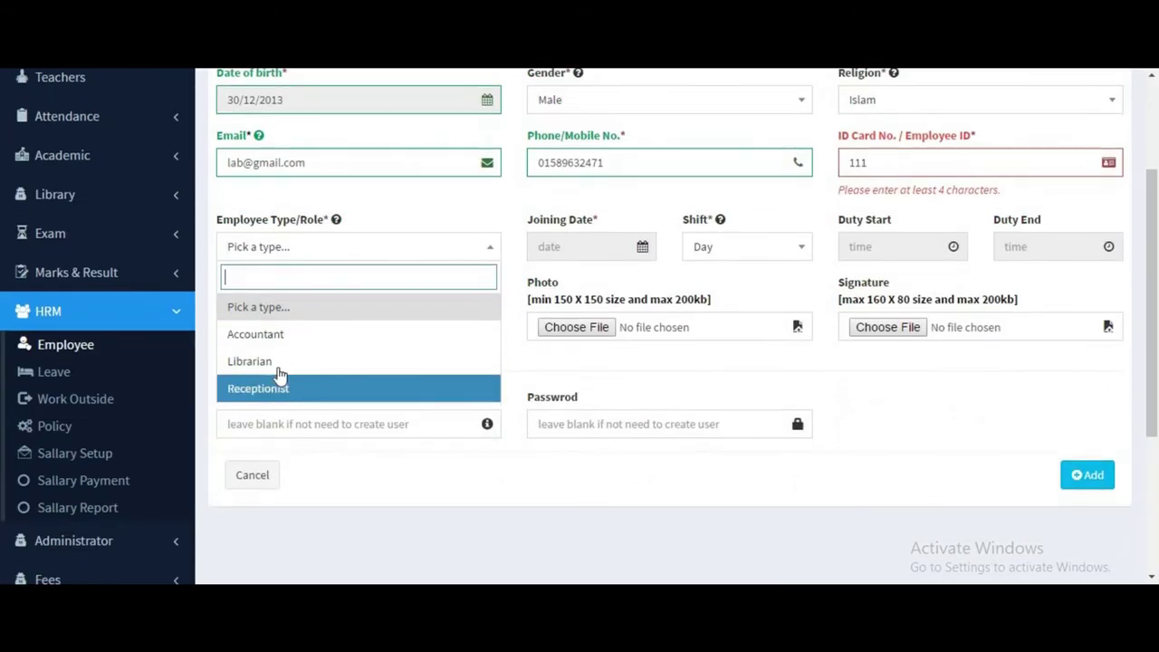
left_click(276, 362)
left_click(579, 246)
left_click(619, 375)
left_click(569, 376)
left_click(761, 248)
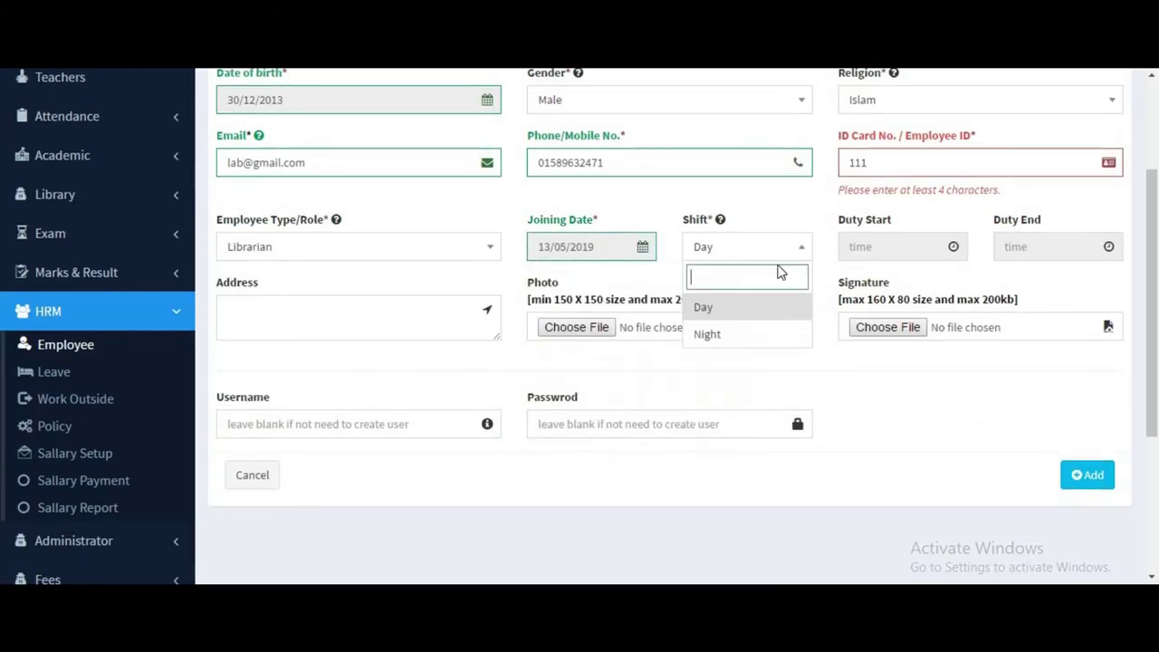
left_click(883, 249)
Set the duty hours from 9:00 AM to 5:00 PM.
left_click(869, 383)
left_click(923, 415)
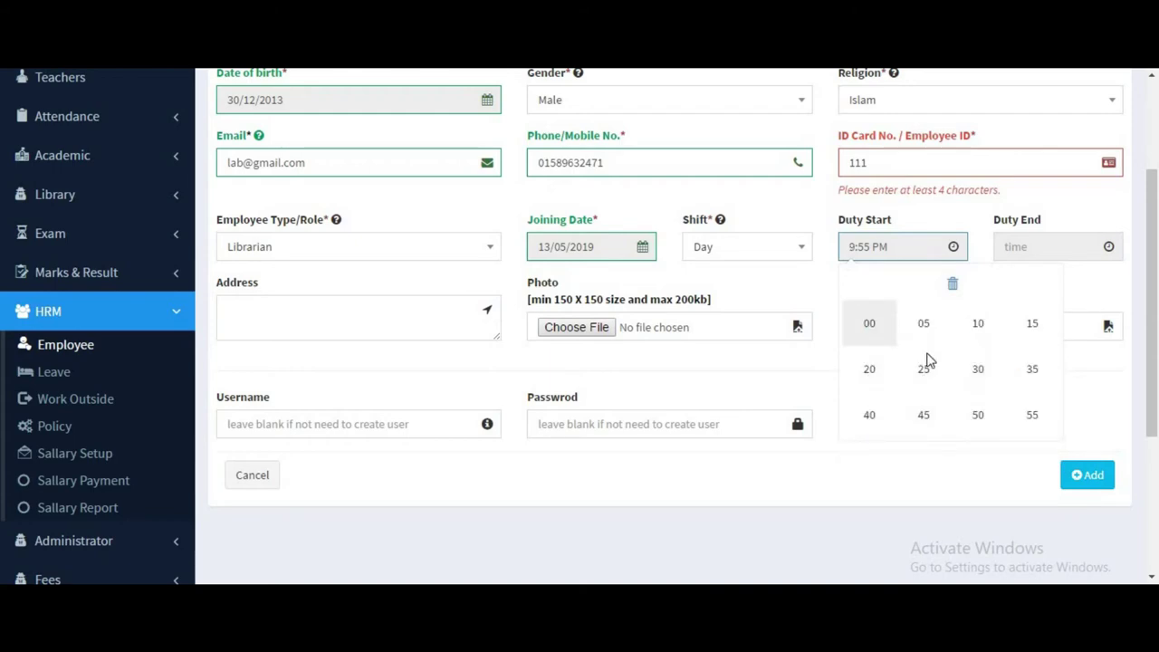
left_click(870, 323)
left_click(1057, 246)
left_click(928, 385)
left_click(983, 369)
left_click(1037, 385)
left_click(928, 323)
key("Tab")
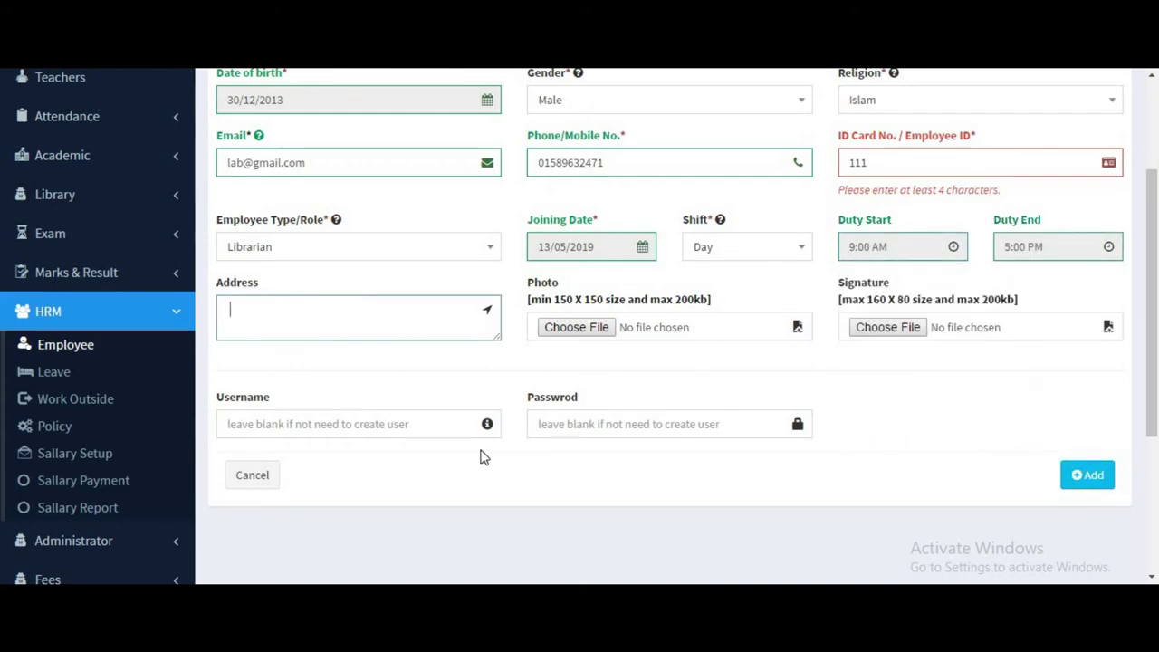
Enter a login username and password for the employee and add the record.
scroll(478, 456, "down", 1)
left_click(284, 341)
type("noman")
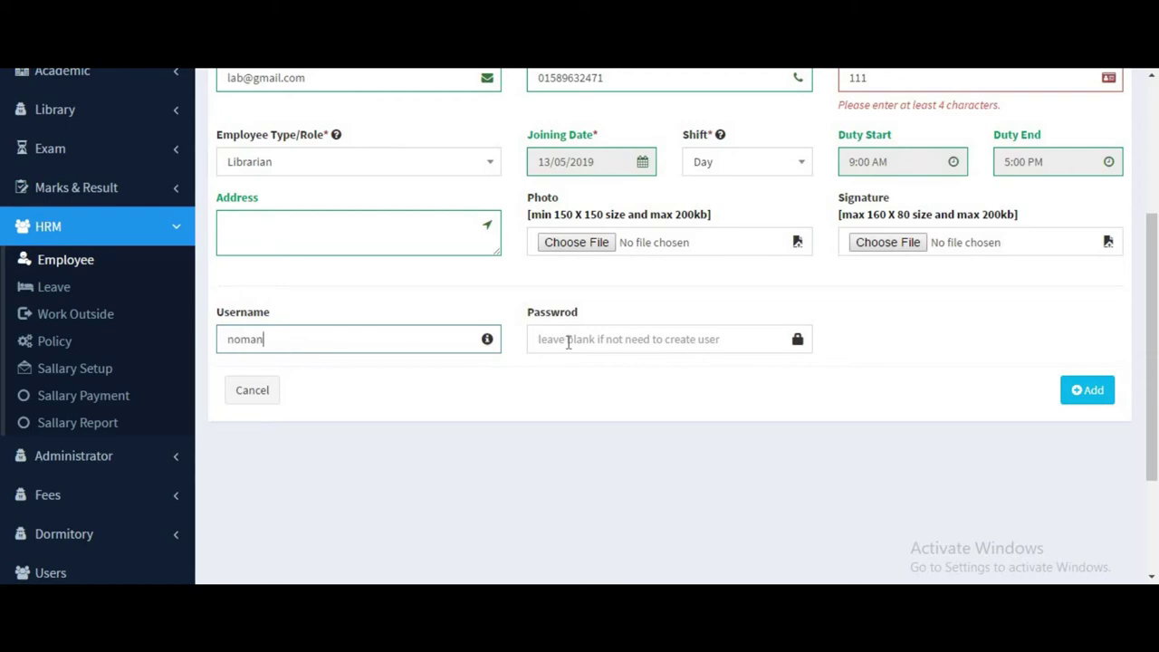
left_click(569, 341)
type("12")
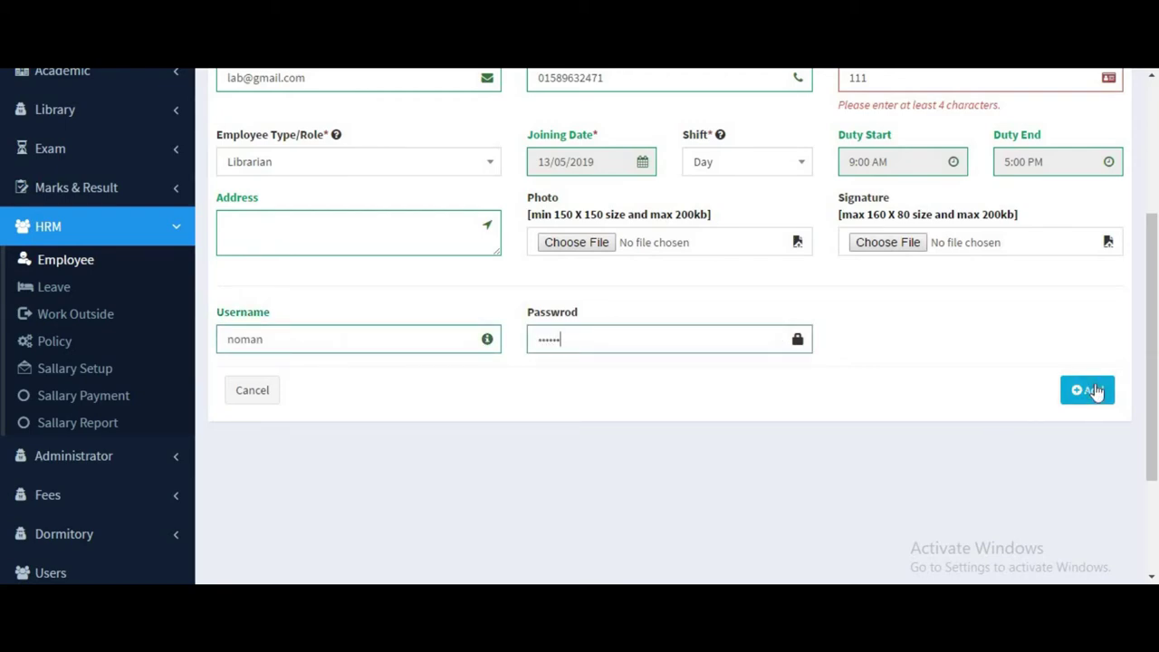
left_click(1095, 392)
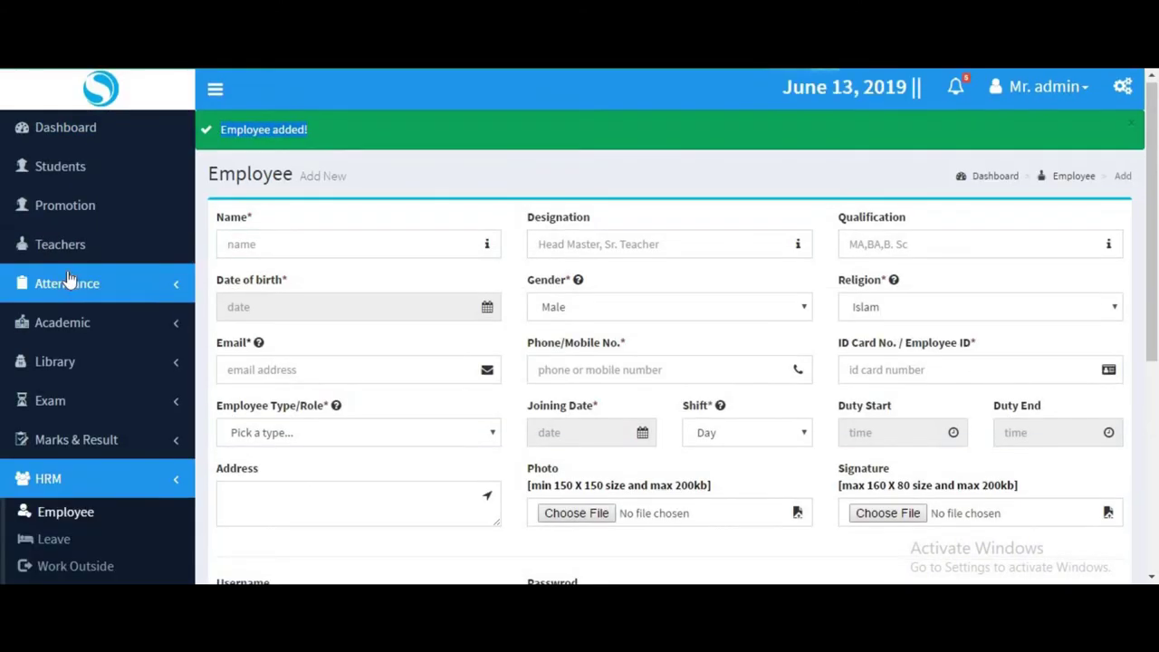
Start a new salary setup for the Librarian employee and show the salary fields.
scroll(68, 288, "down", 4)
scroll(66, 286, "up", 3)
scroll(66, 294, "down", 2)
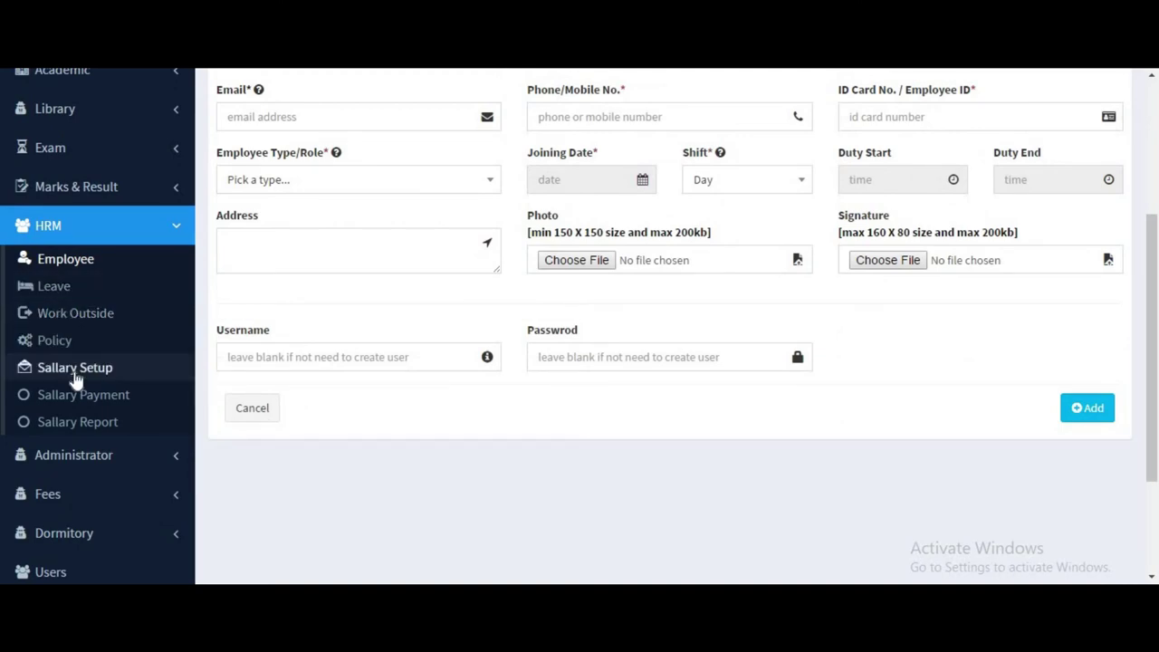
scroll(374, 386, "down", 1)
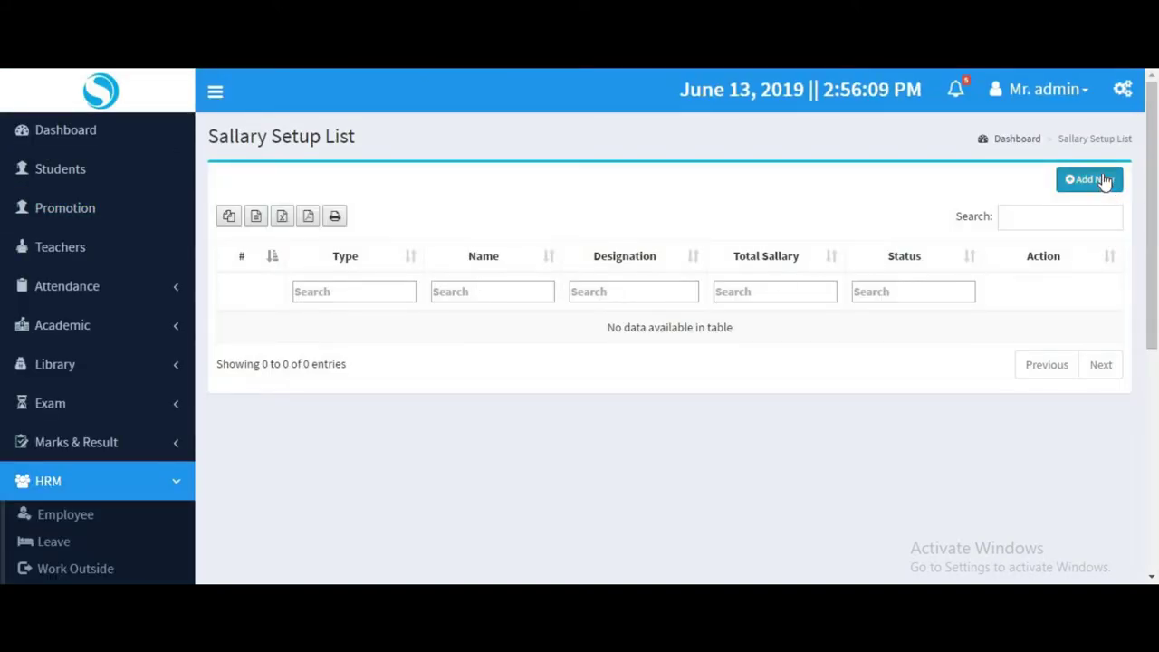
left_click(1099, 180)
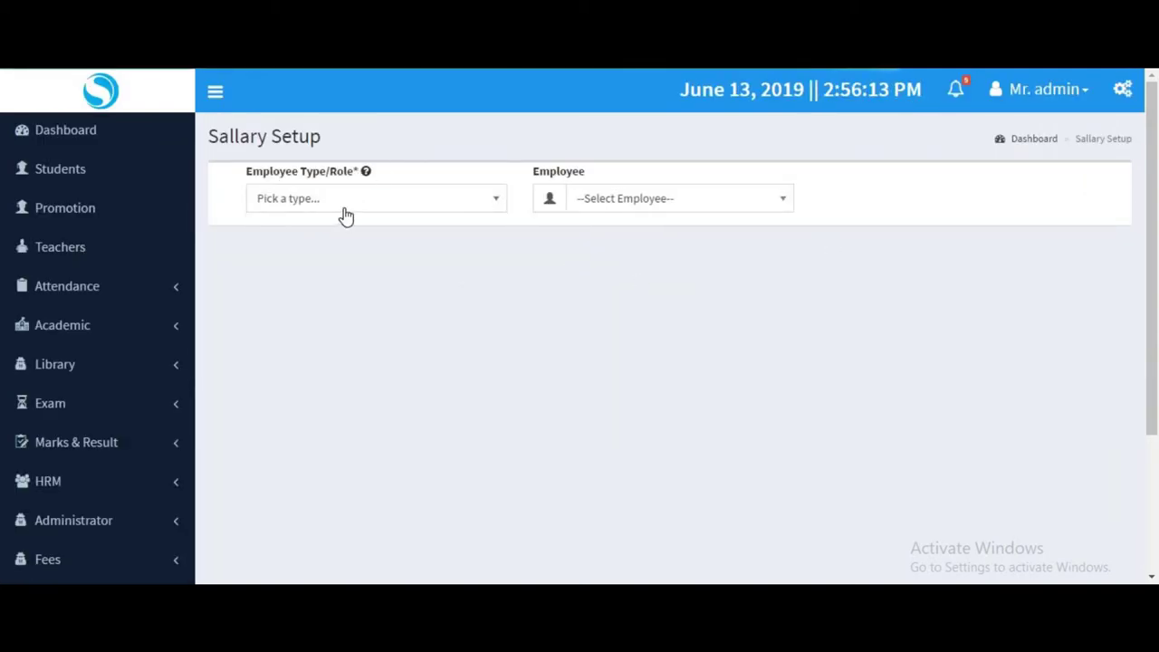
left_click(343, 209)
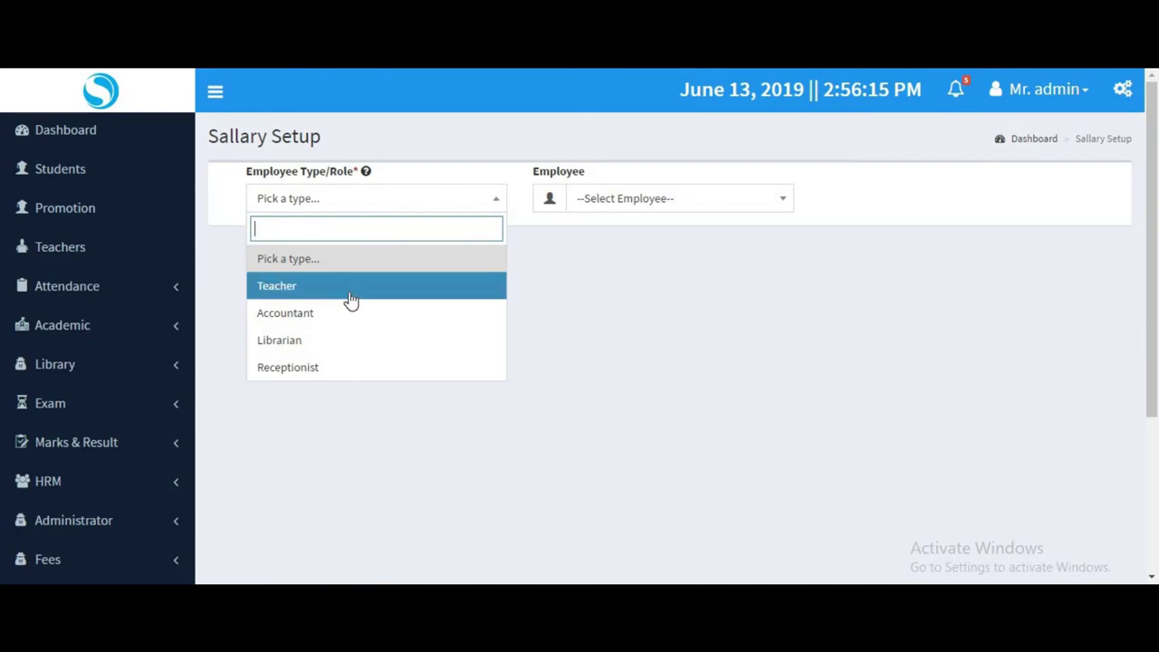
key("Return")
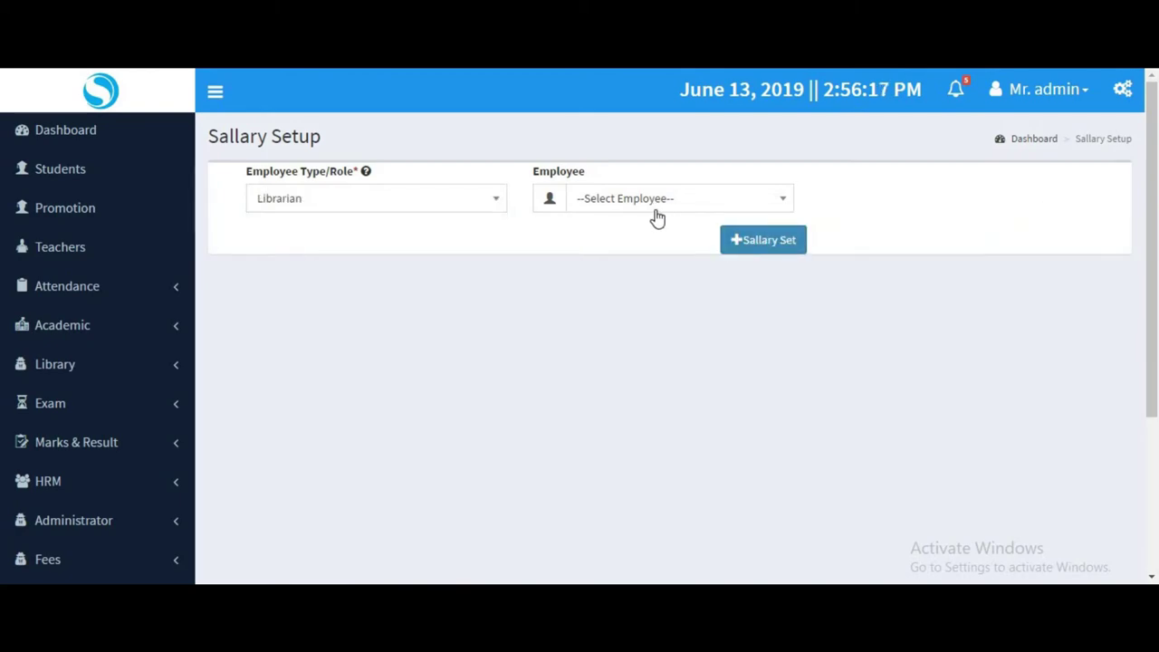
left_click(652, 208)
key("Return")
left_click(755, 241)
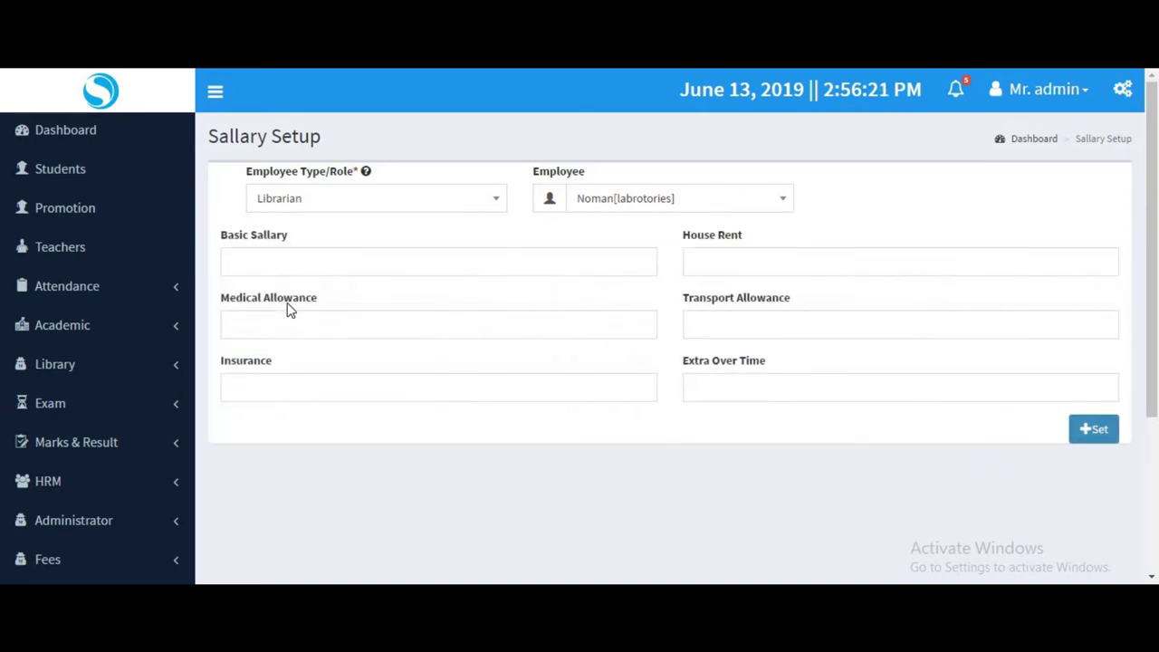
Save basic 18000, house rent 1500, medical 500, transport 250, insurance 700, overtime 250.
left_click(296, 268)
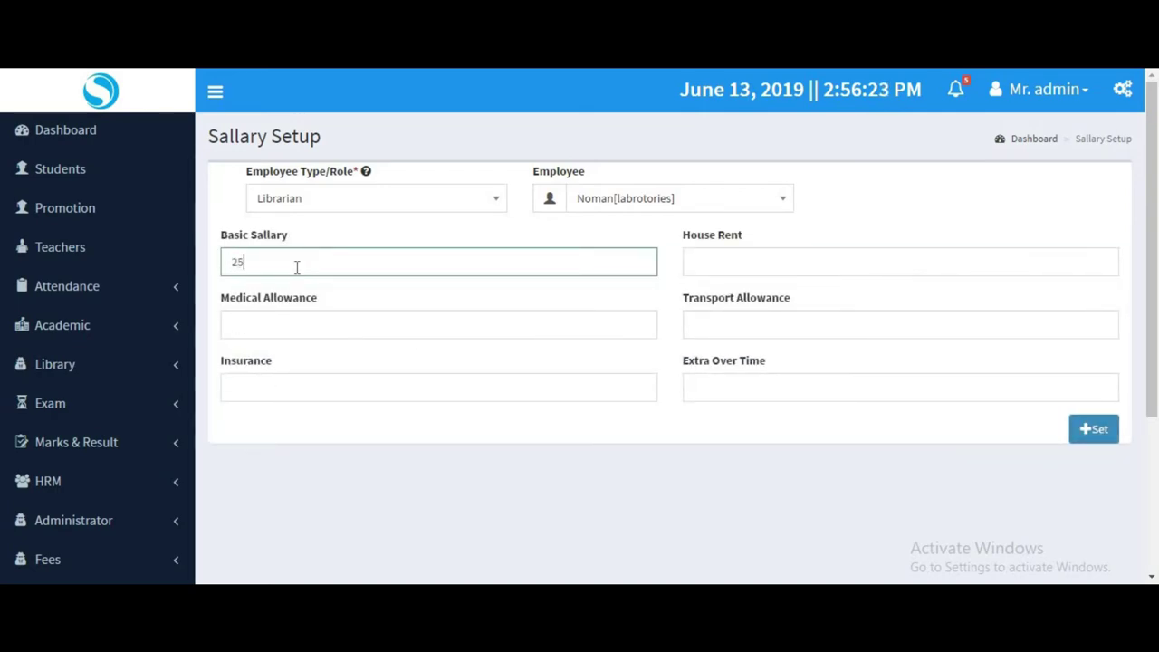
type("18000")
left_click(762, 259)
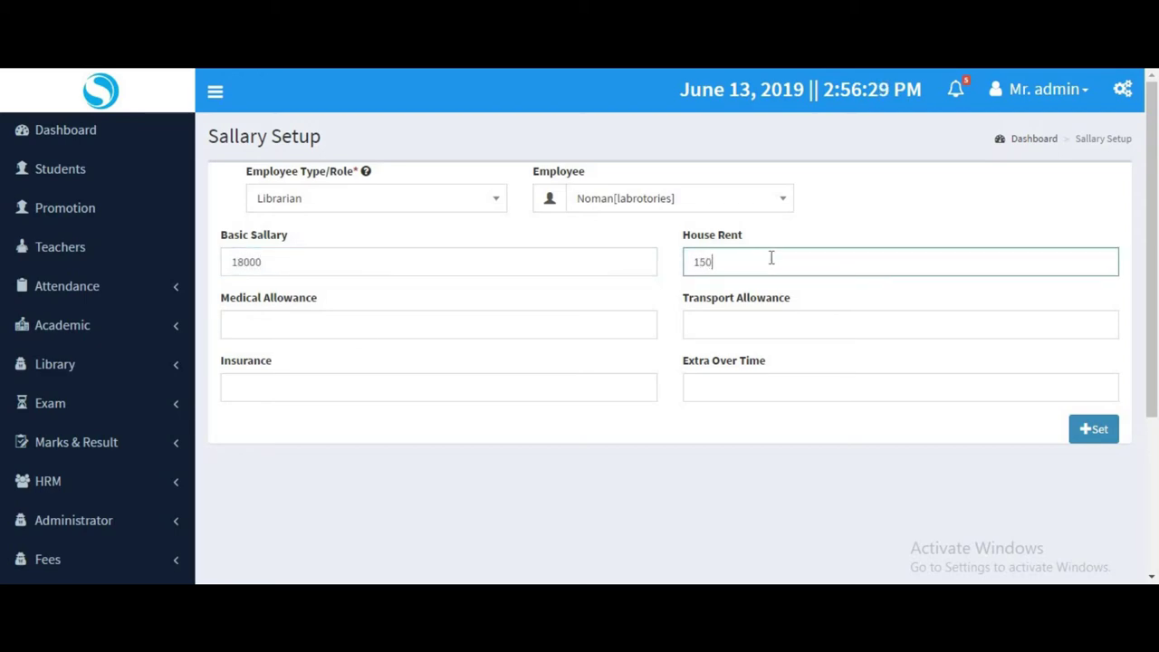
left_click(606, 324)
type("5")
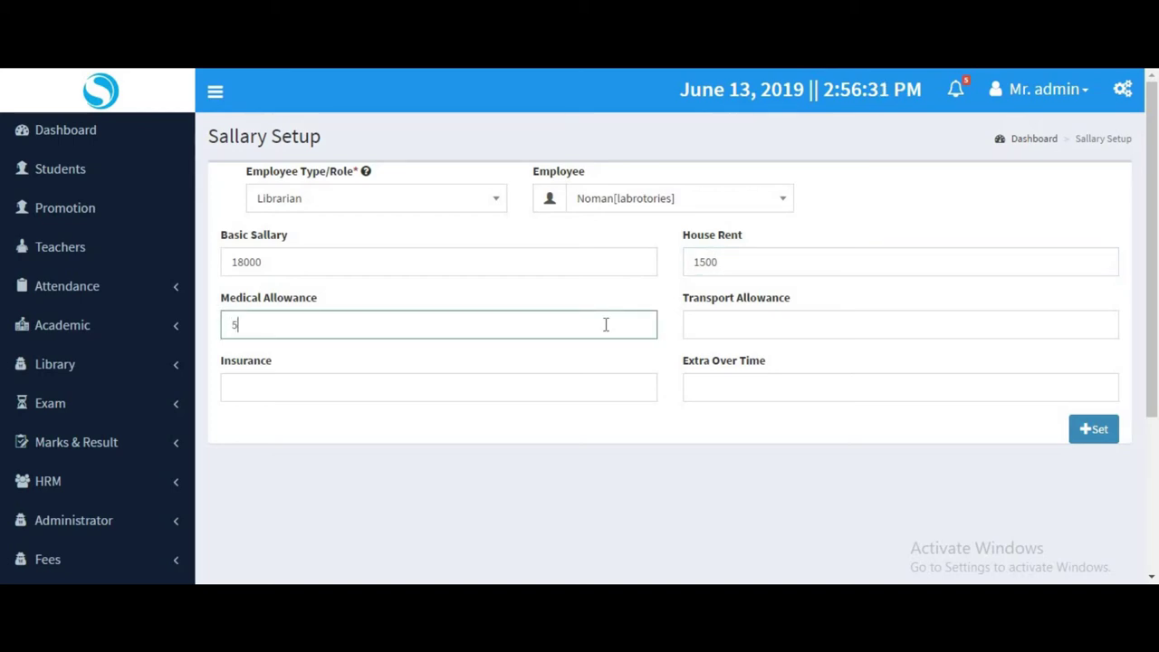
type("00")
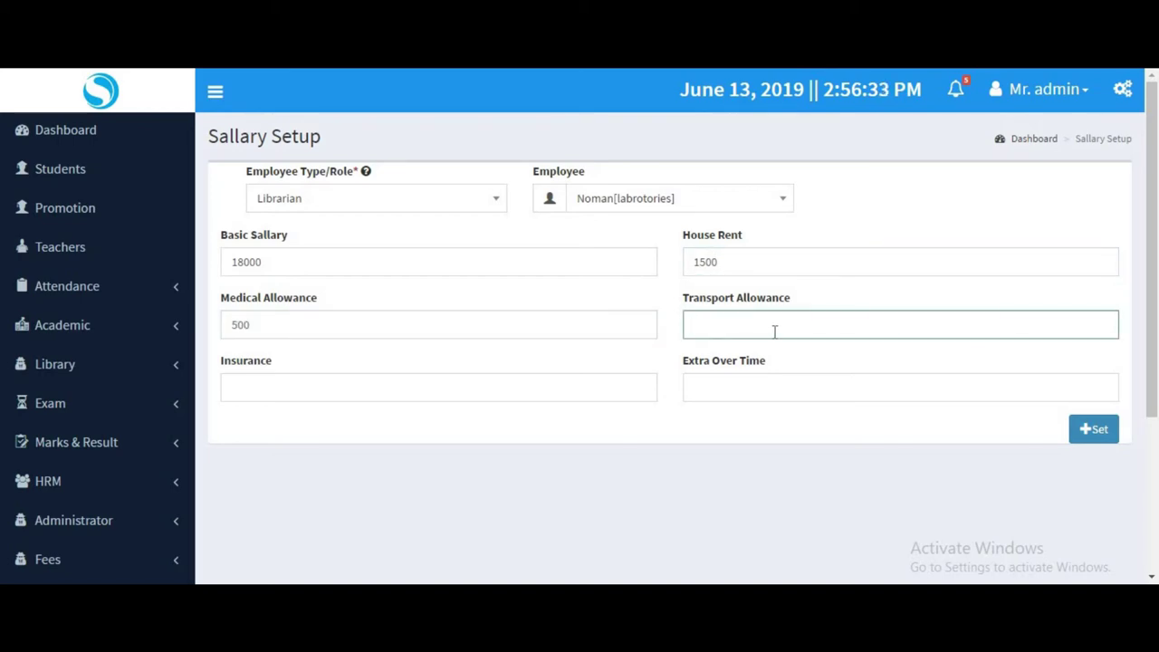
left_click(518, 395)
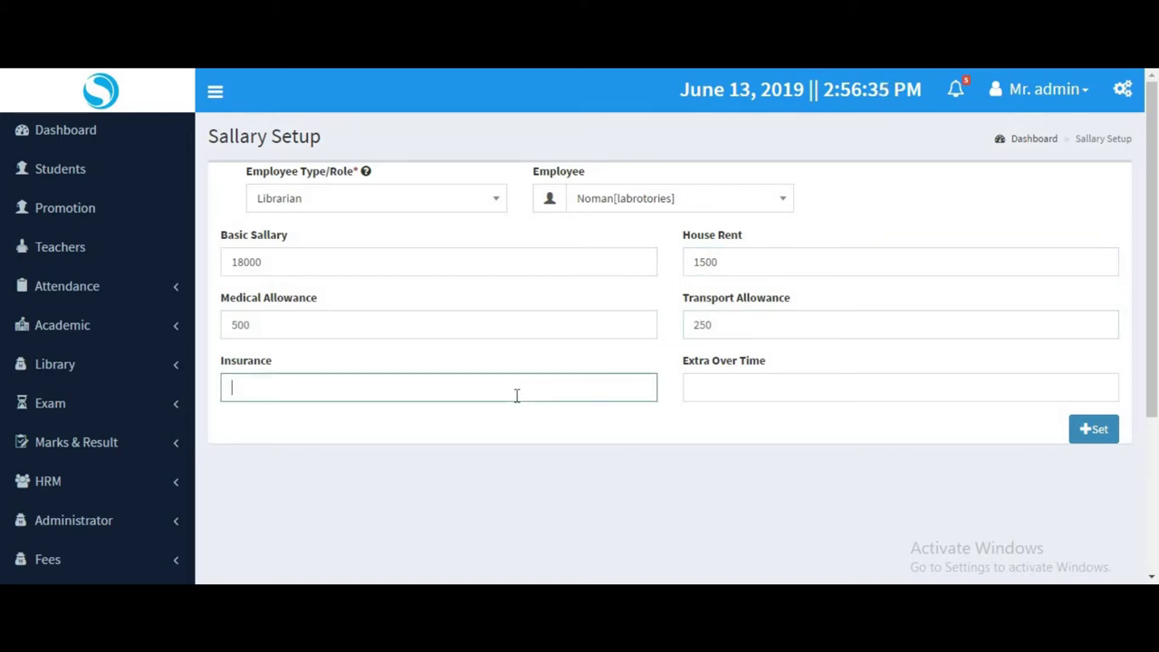
left_click(804, 379)
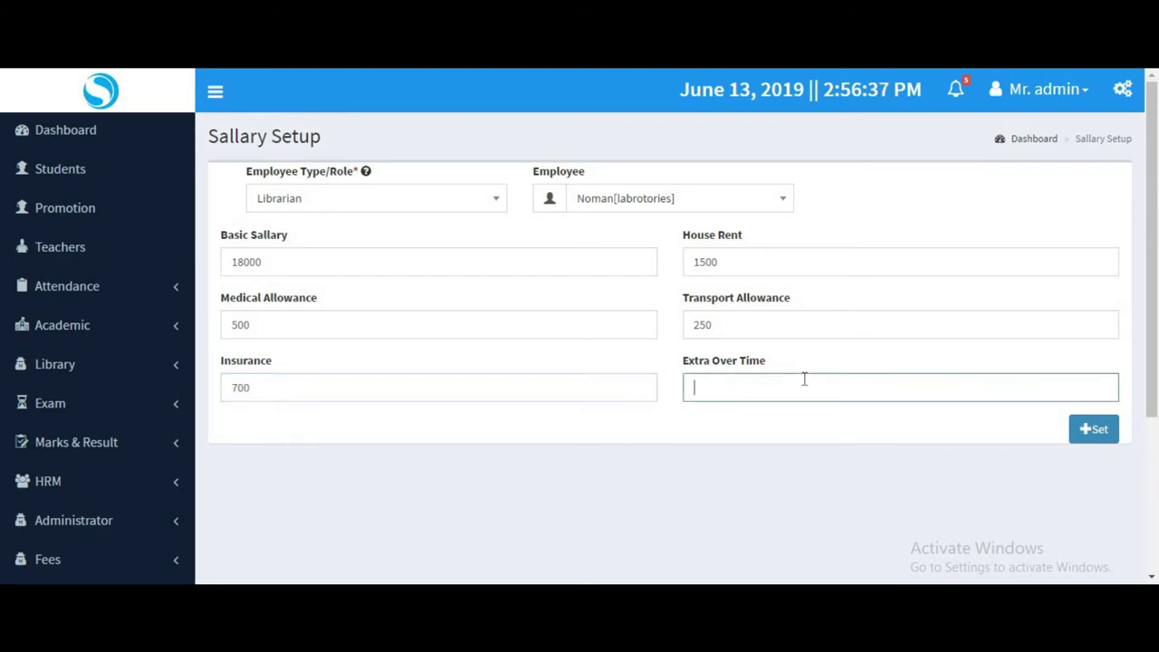
left_click(1087, 435)
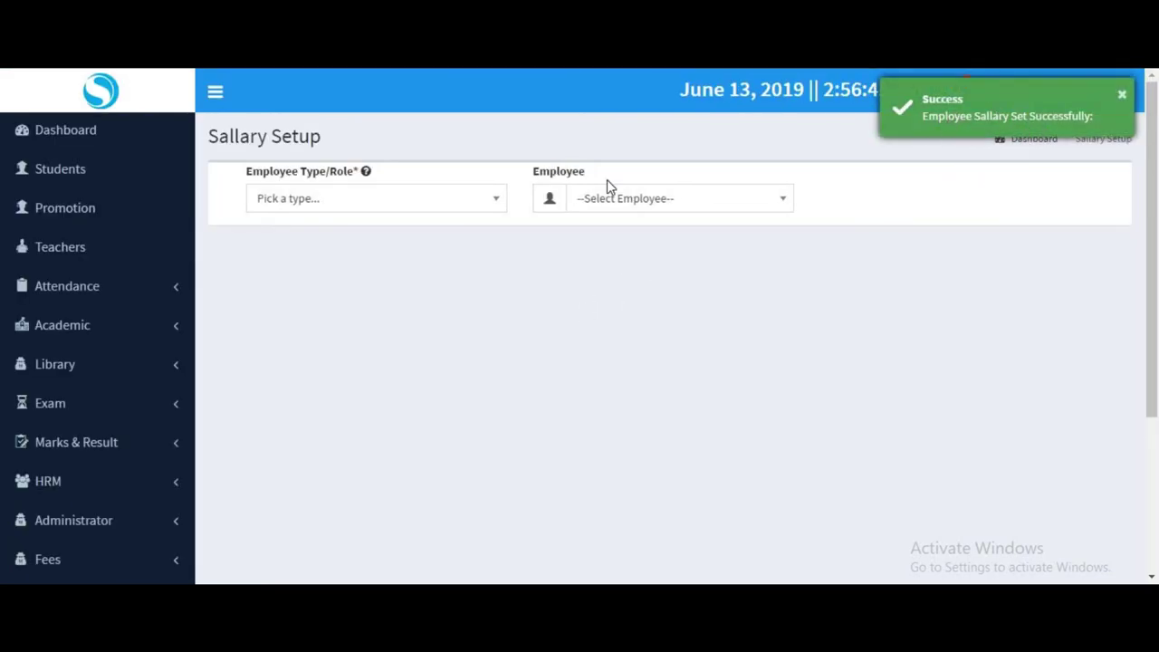
Preview the salary fields for the Teacher employee.
scroll(181, 378, "down", 1)
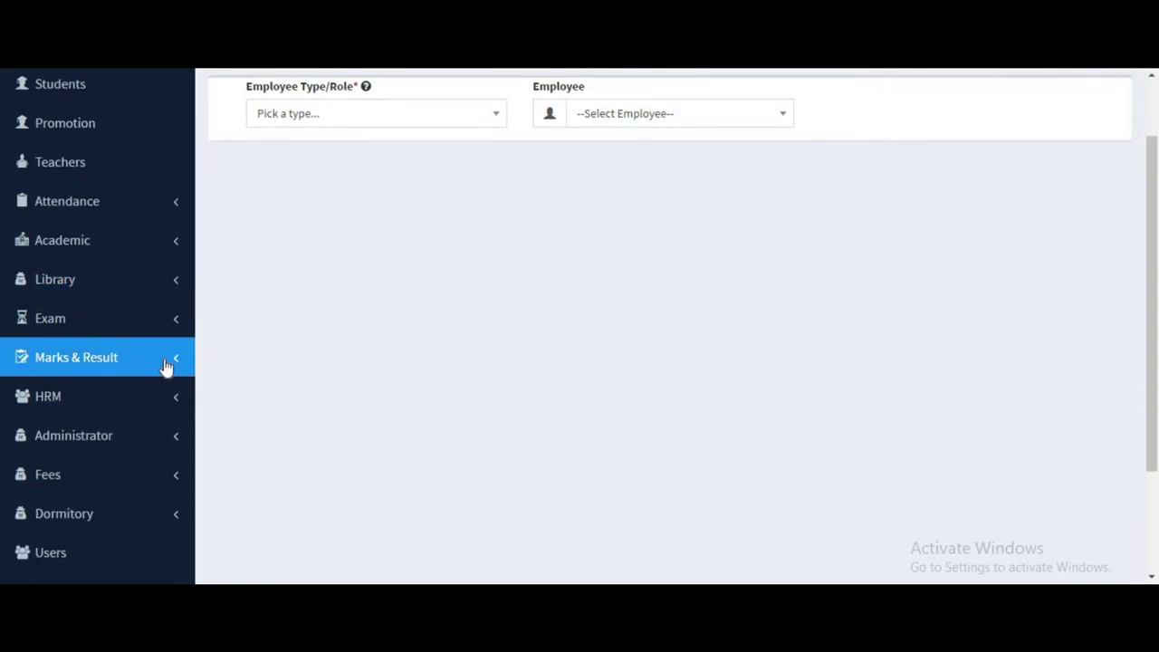
scroll(109, 350, "down", 2)
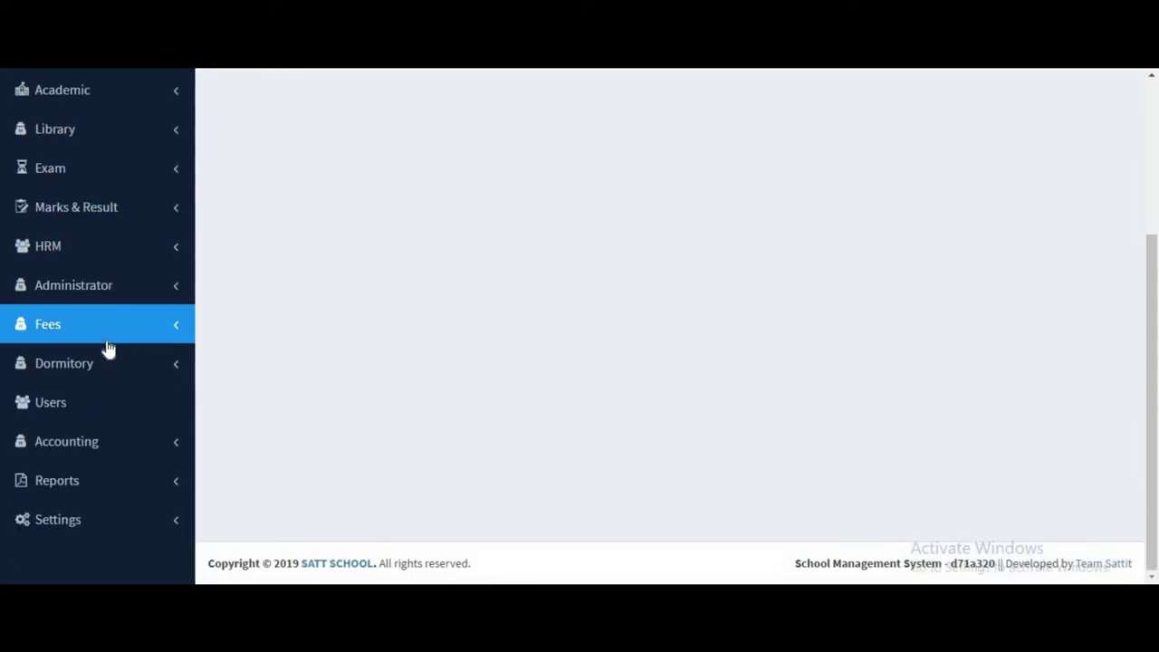
scroll(99, 348, "up", 2)
left_click(349, 136)
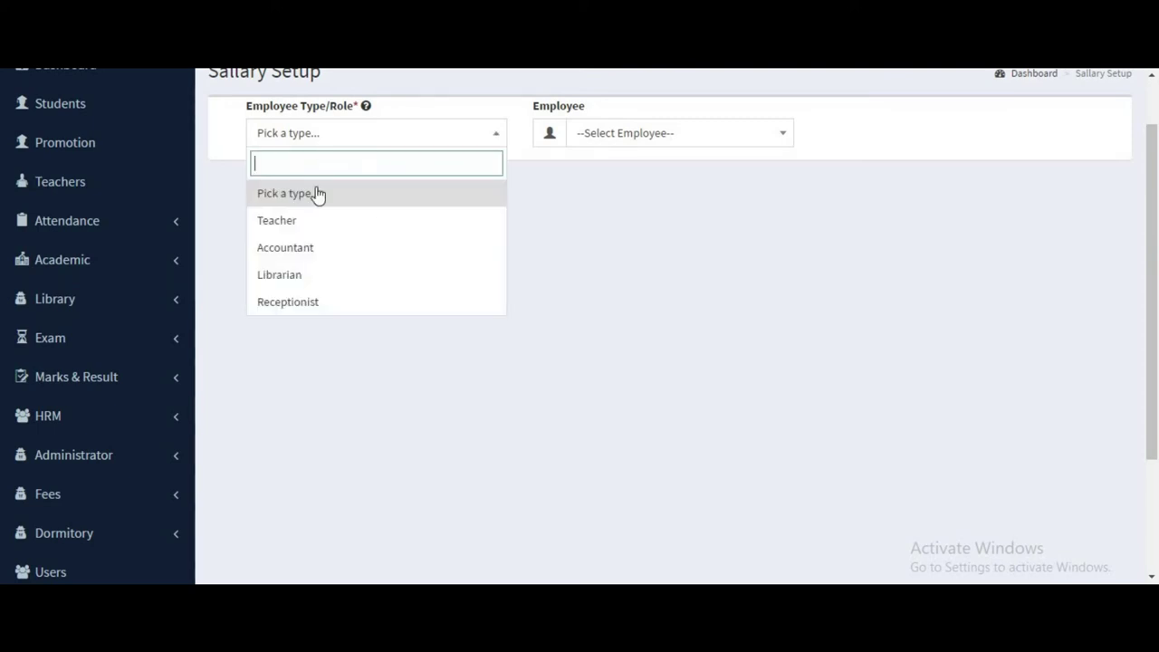
left_click(352, 215)
left_click(608, 135)
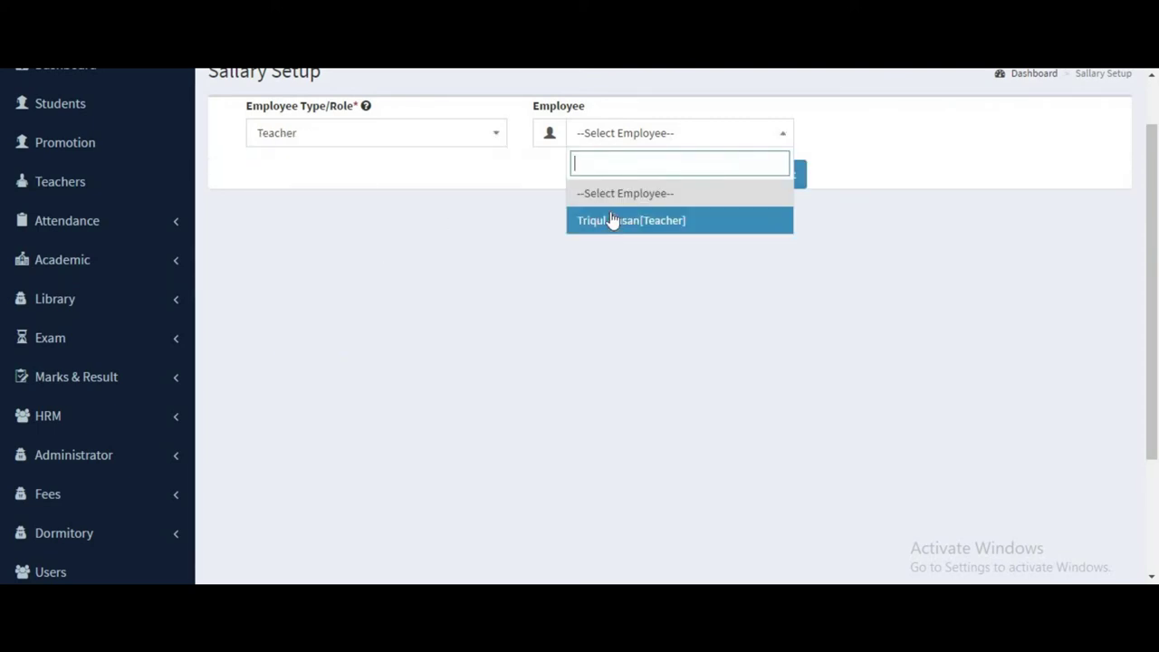
left_click(610, 220)
left_click(729, 181)
Go to HRM > Sallary Payment in the sidebar.
scroll(119, 375, "down", 3)
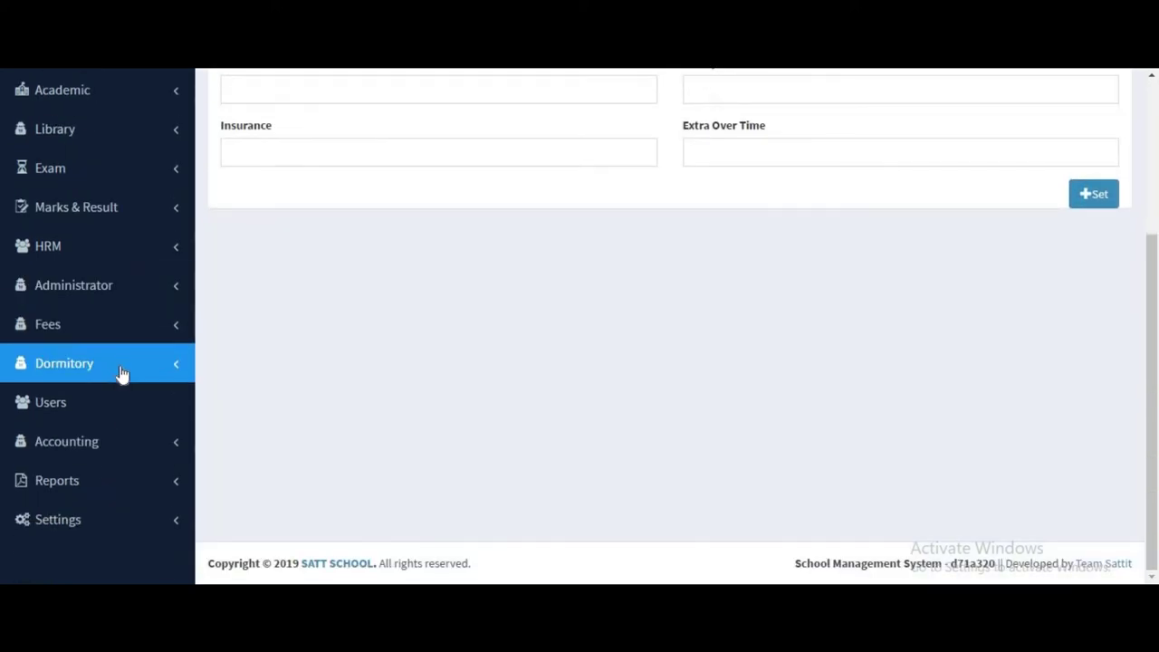
scroll(122, 352, "up", 4)
scroll(124, 354, "down", 2)
left_click(99, 311)
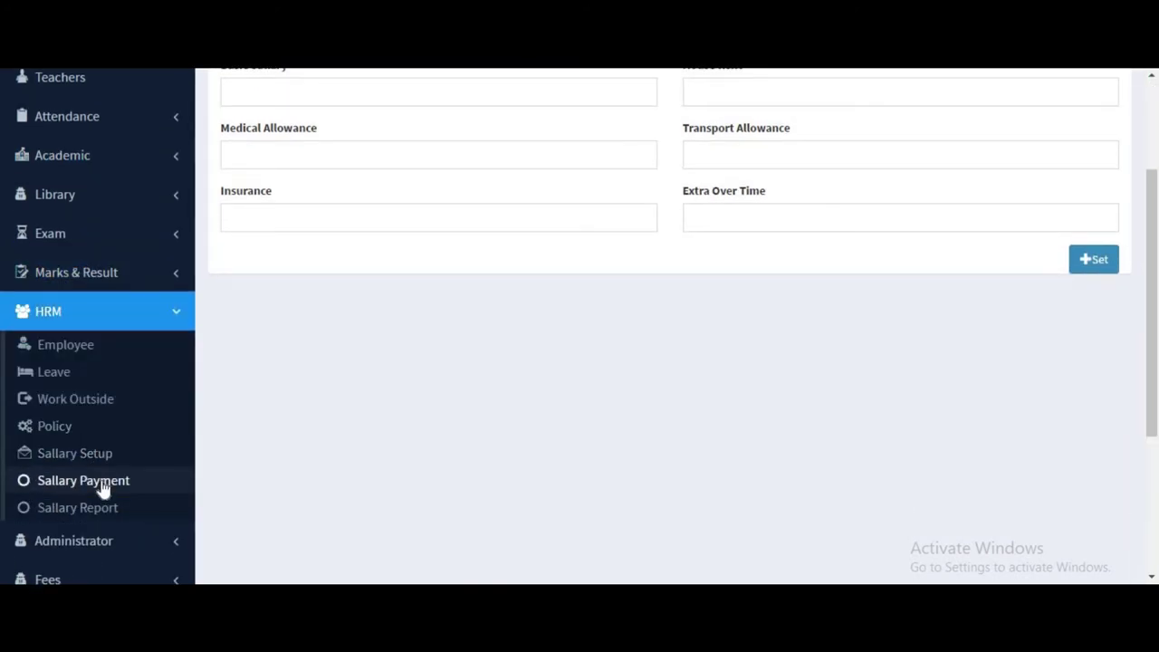
left_click(103, 484)
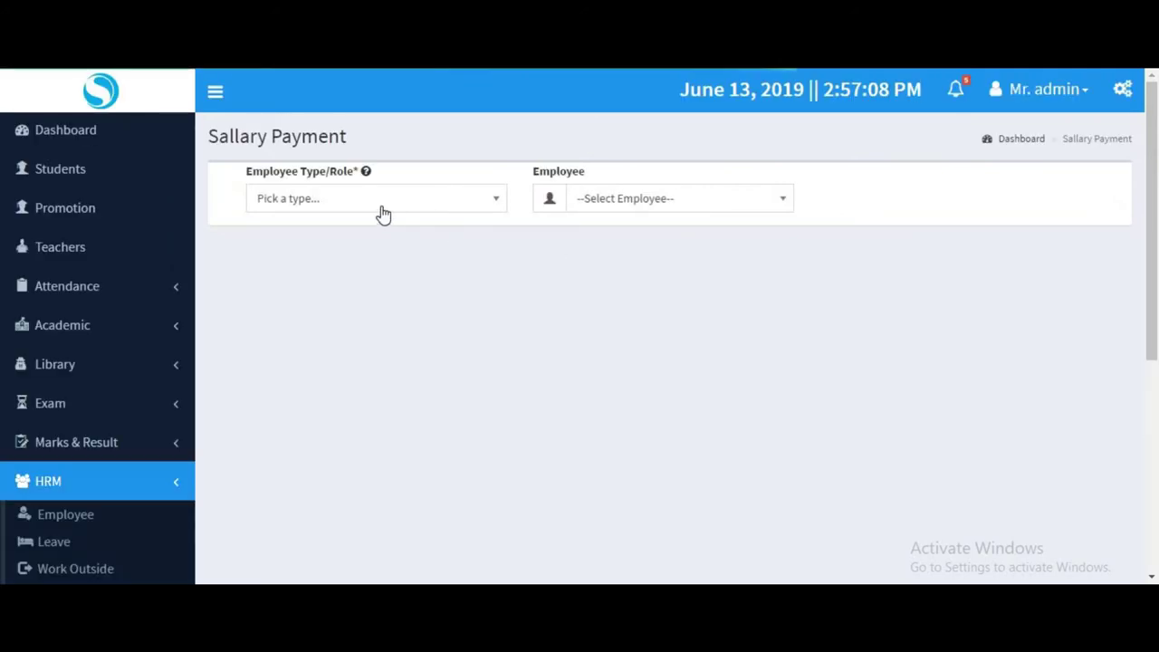
left_click(380, 210)
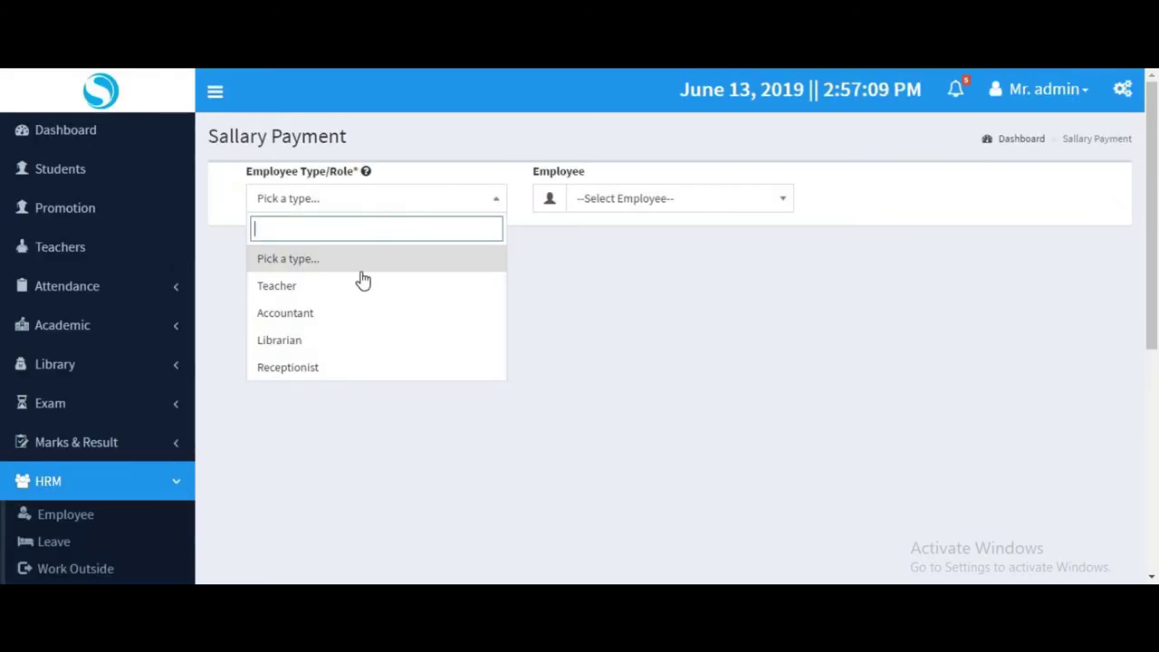
Load the Librarian employee's salary, totalling 21200.
left_click(317, 338)
left_click(597, 199)
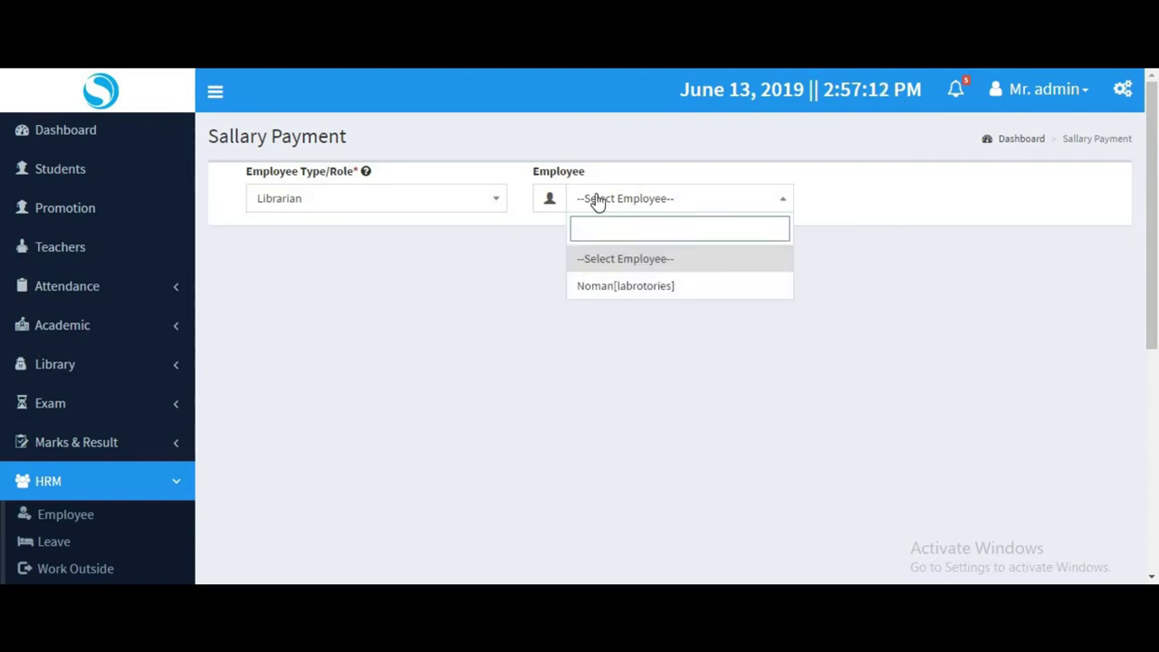
left_click(626, 285)
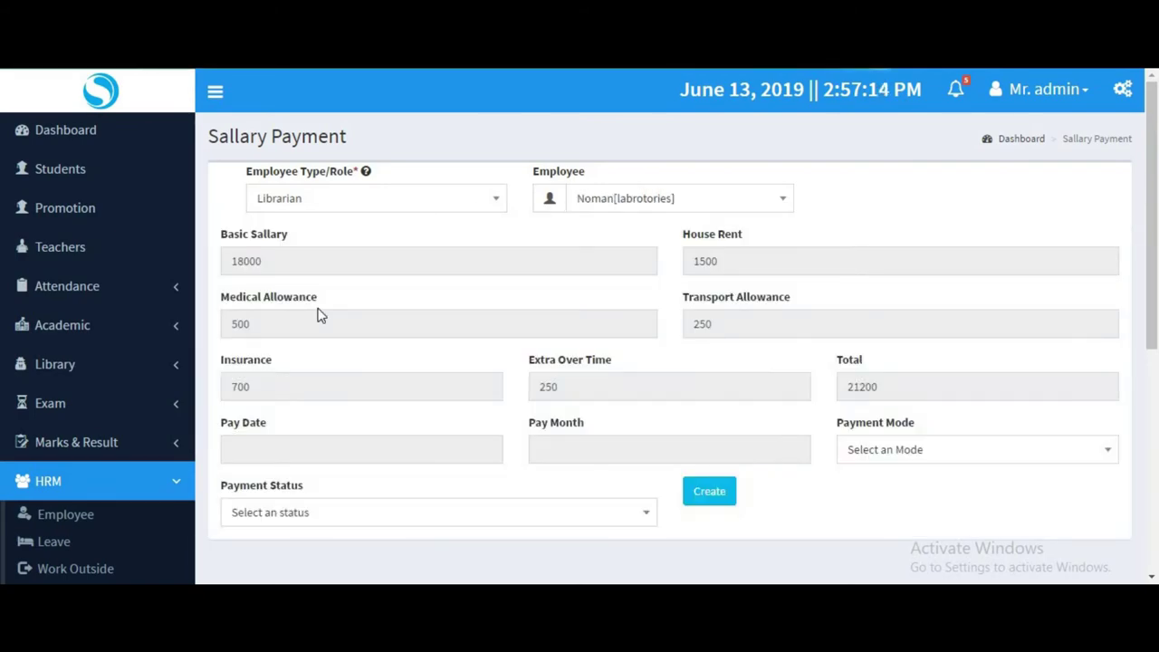
key("Tab")
key("Tab")
key("Tab")
key("Tab")
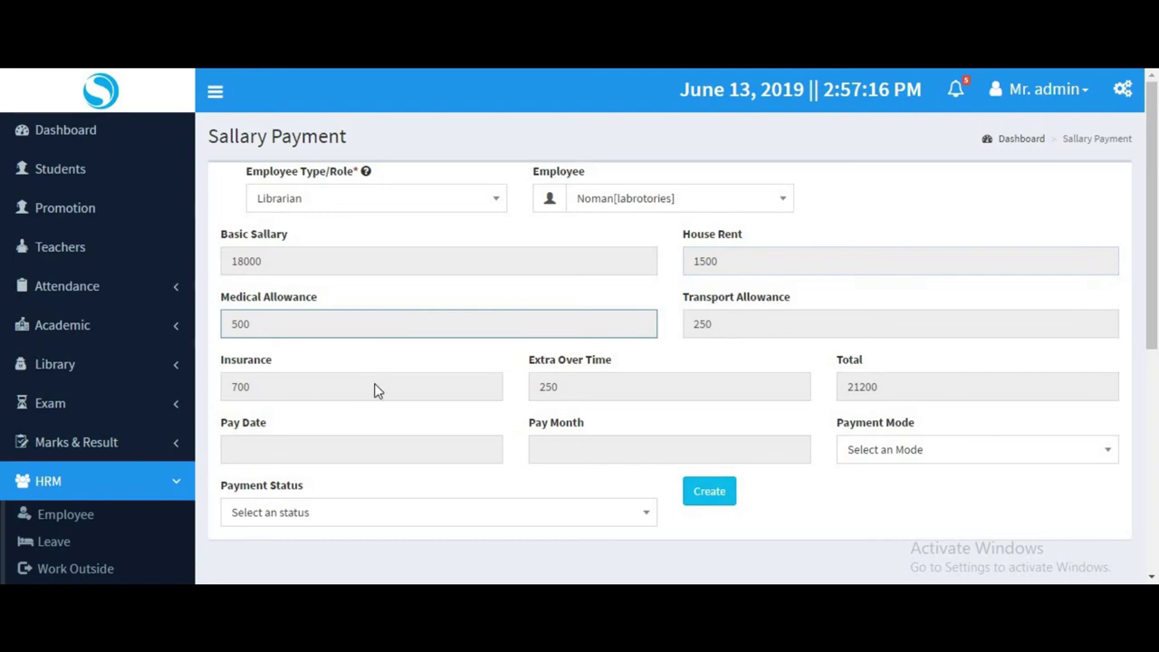
key("Tab")
key("Tab")
key("Tab")
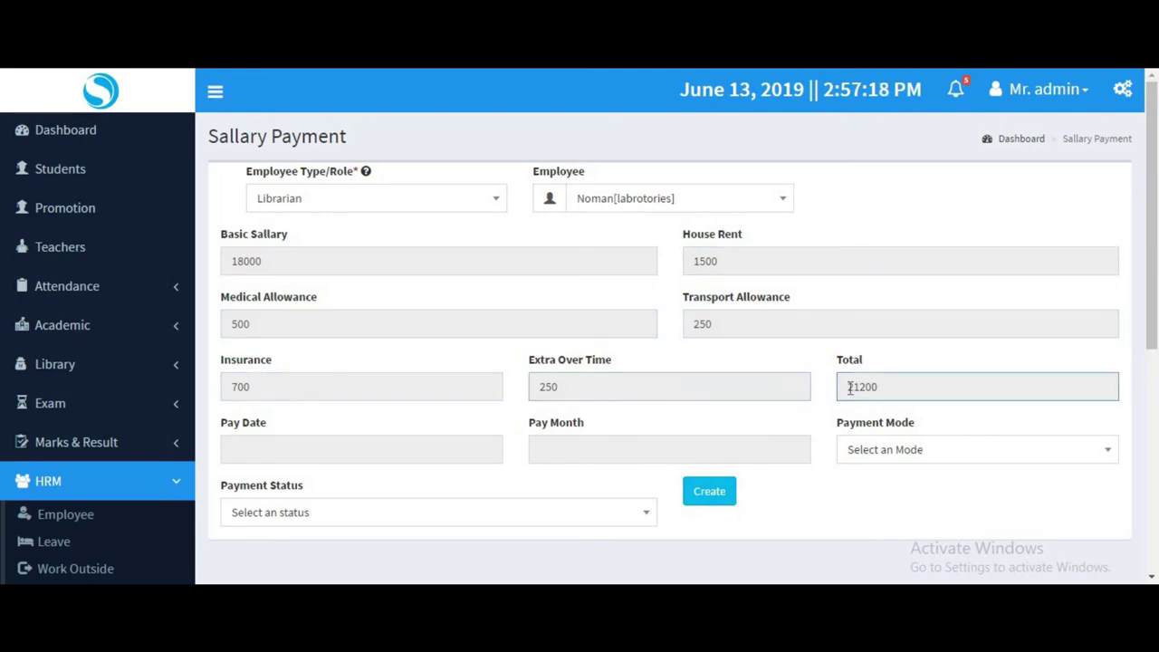
Set pay date 2019-06-13 and pay month 2019-06.
left_click(330, 455)
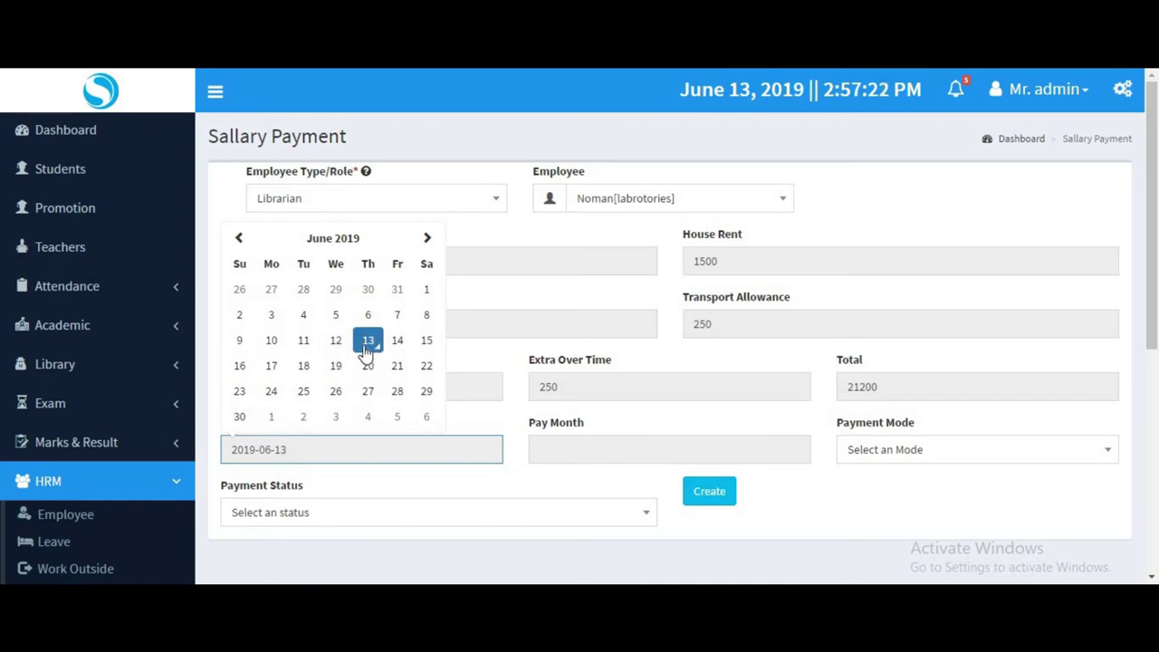
left_click(370, 344)
left_click(679, 449)
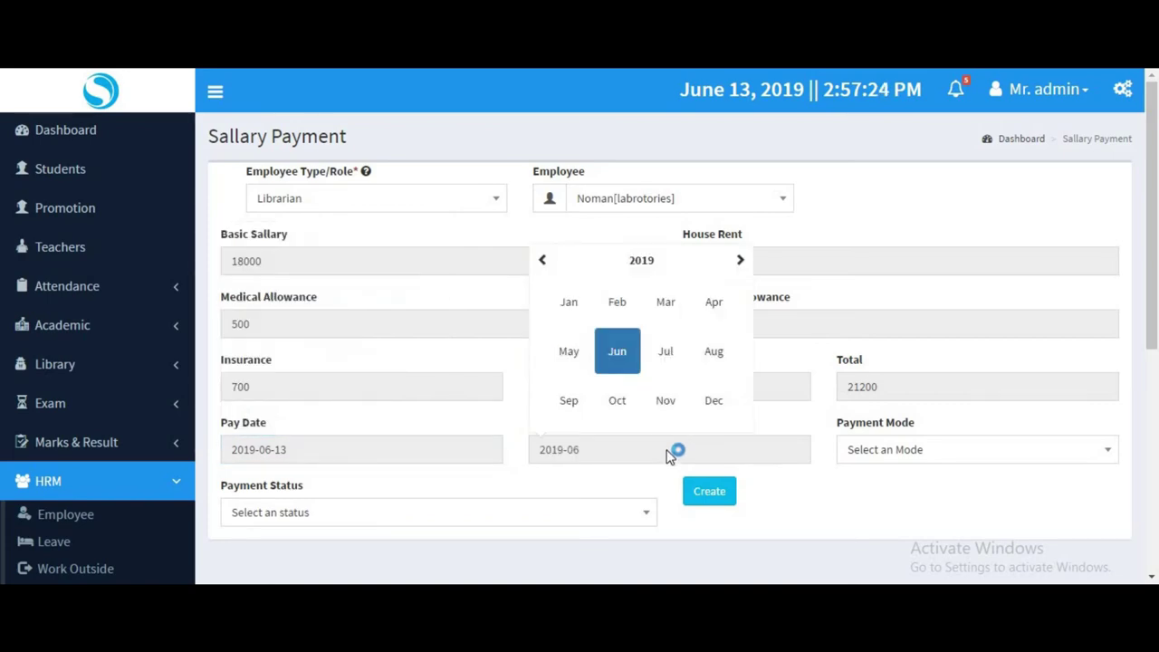
left_click(735, 422)
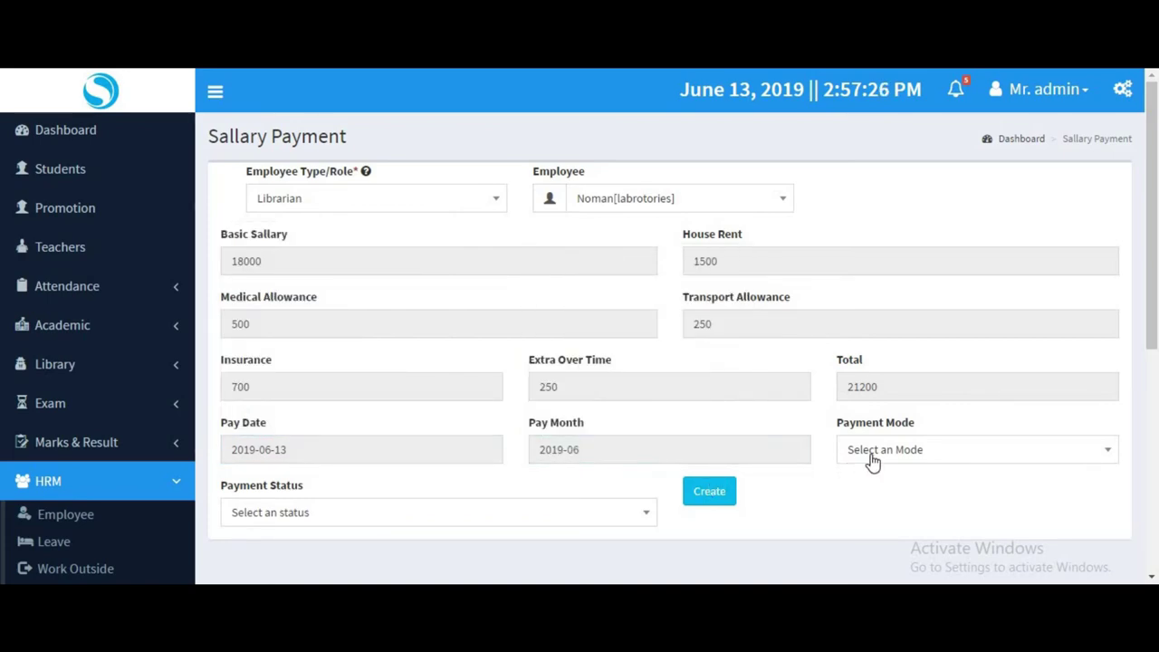
Record the payment as Cash with Regular status and open the payslip print preview.
left_click(871, 458)
scroll(924, 491, "down", 2)
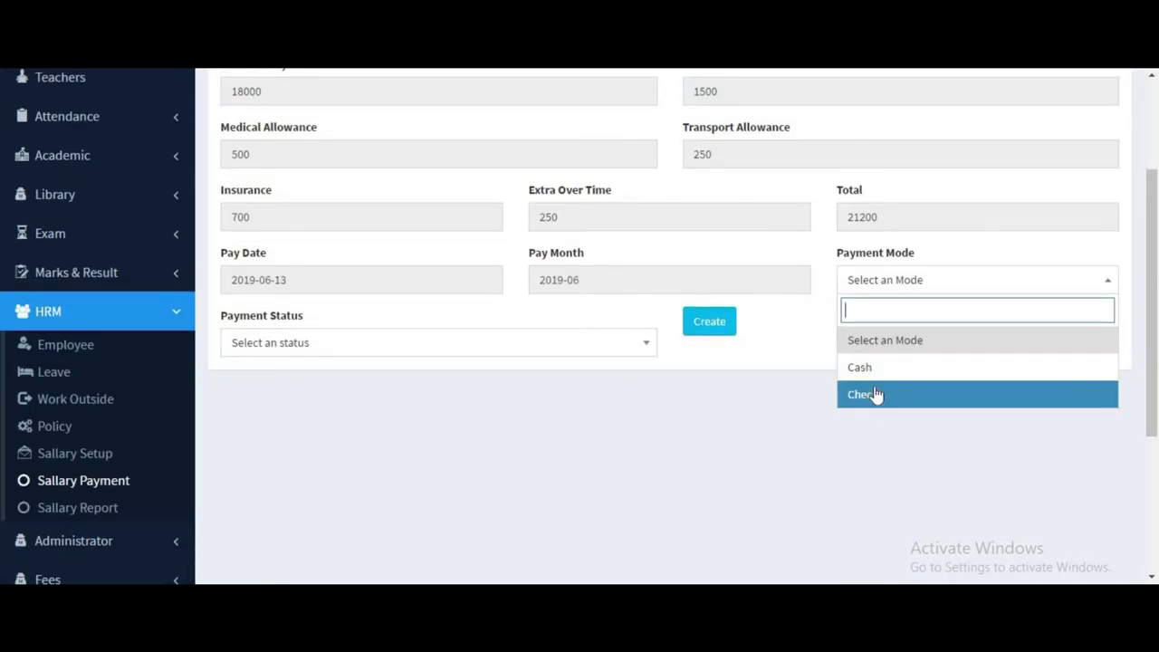
left_click(863, 395)
left_click(320, 342)
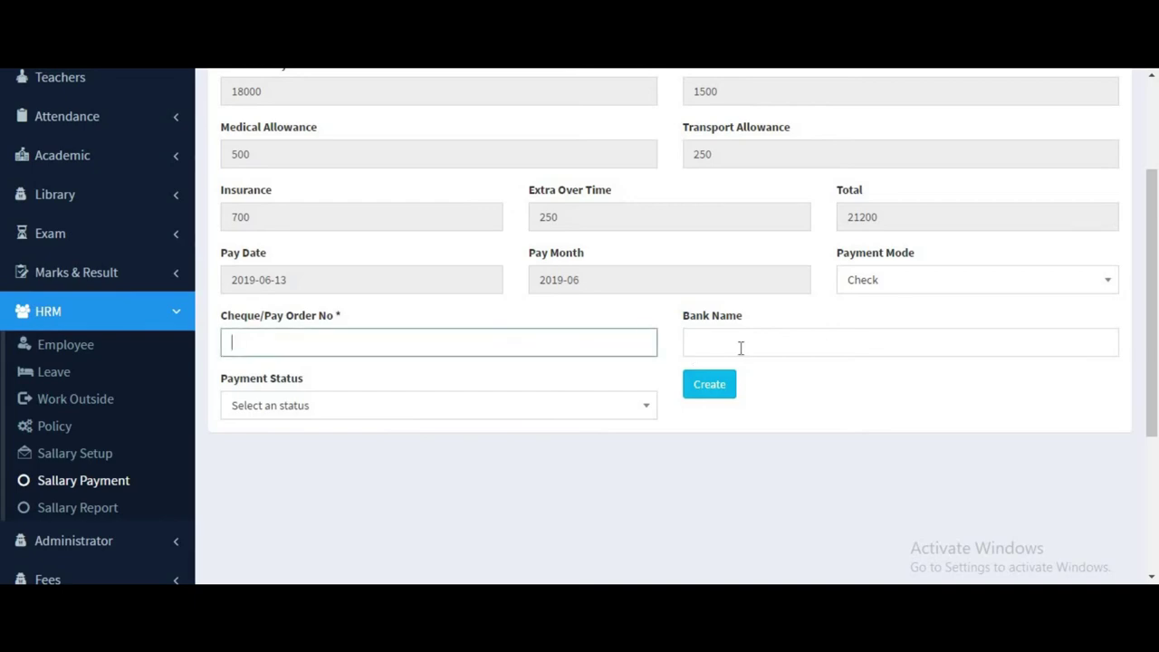
left_click(740, 346)
left_click(876, 285)
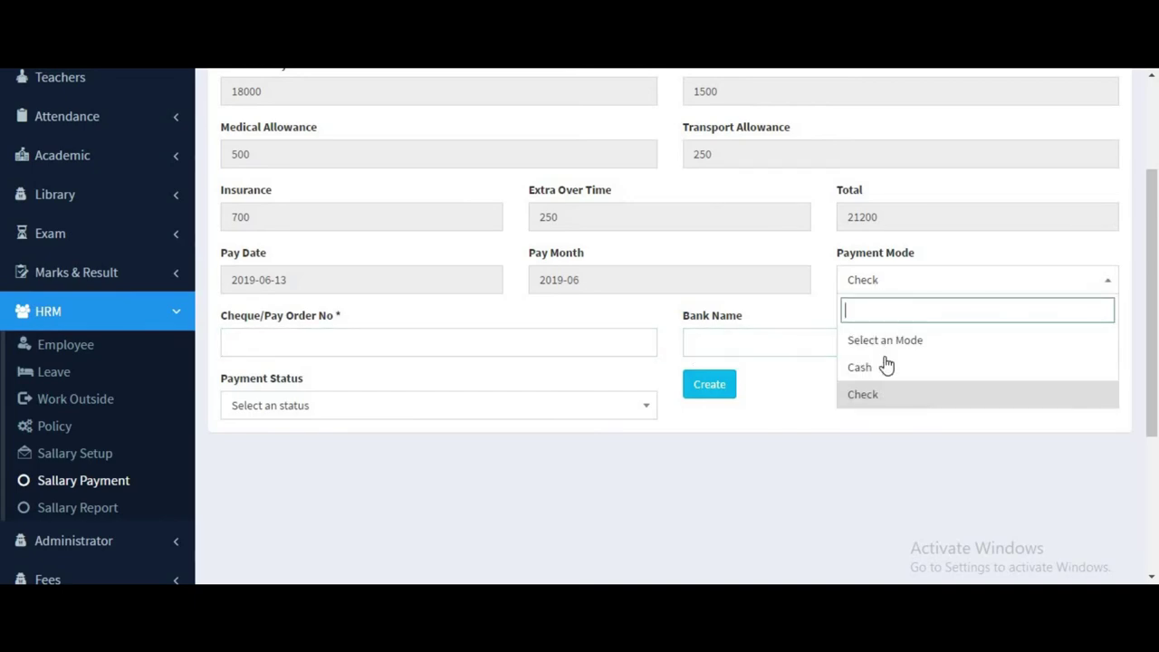
left_click(455, 355)
left_click(328, 430)
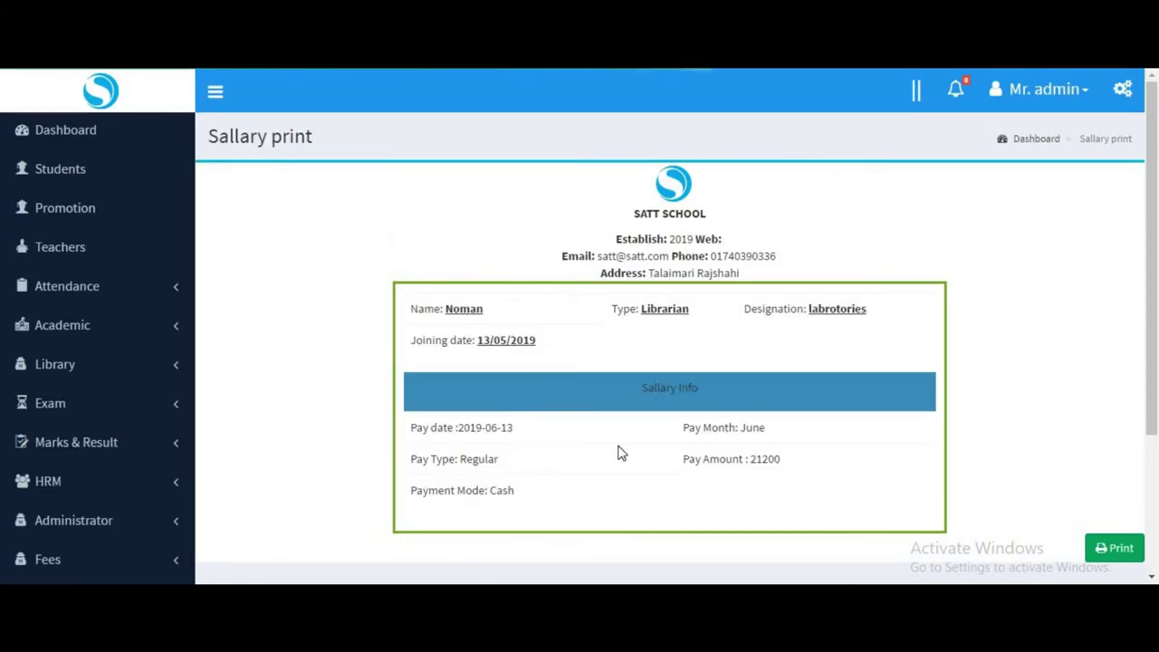
left_click_drag(703, 380, 634, 387)
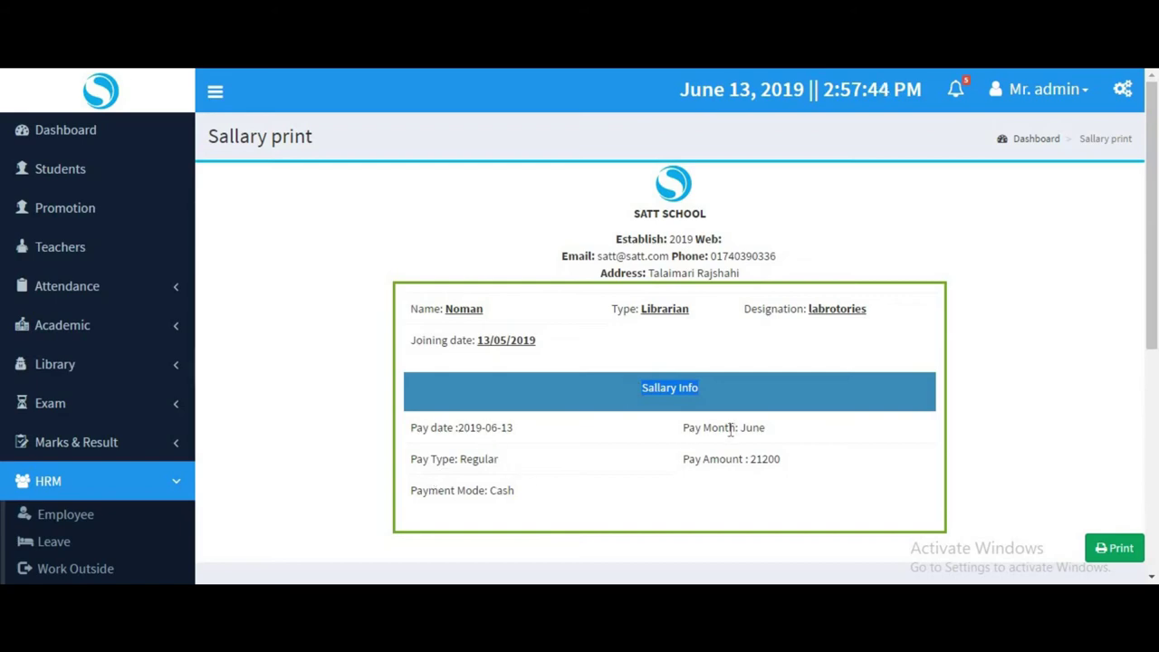
left_click(469, 460)
left_click(1115, 548)
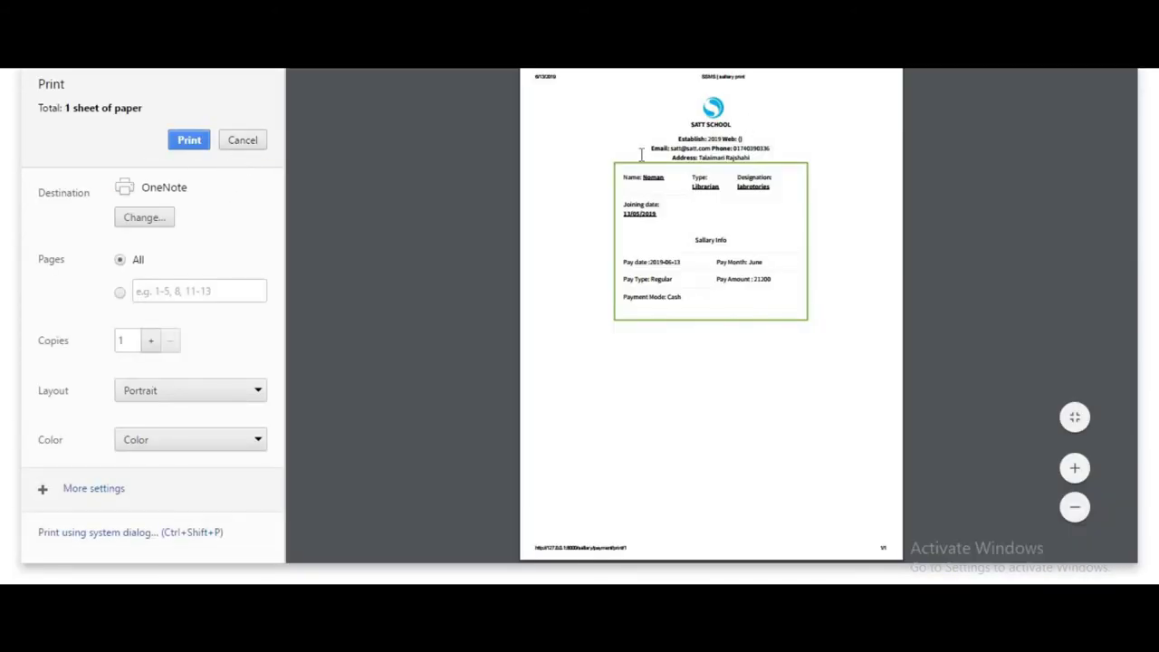
Cancel printing the payslip and move to the Sallary Report page.
left_click(242, 140)
scroll(64, 452, "down", 2)
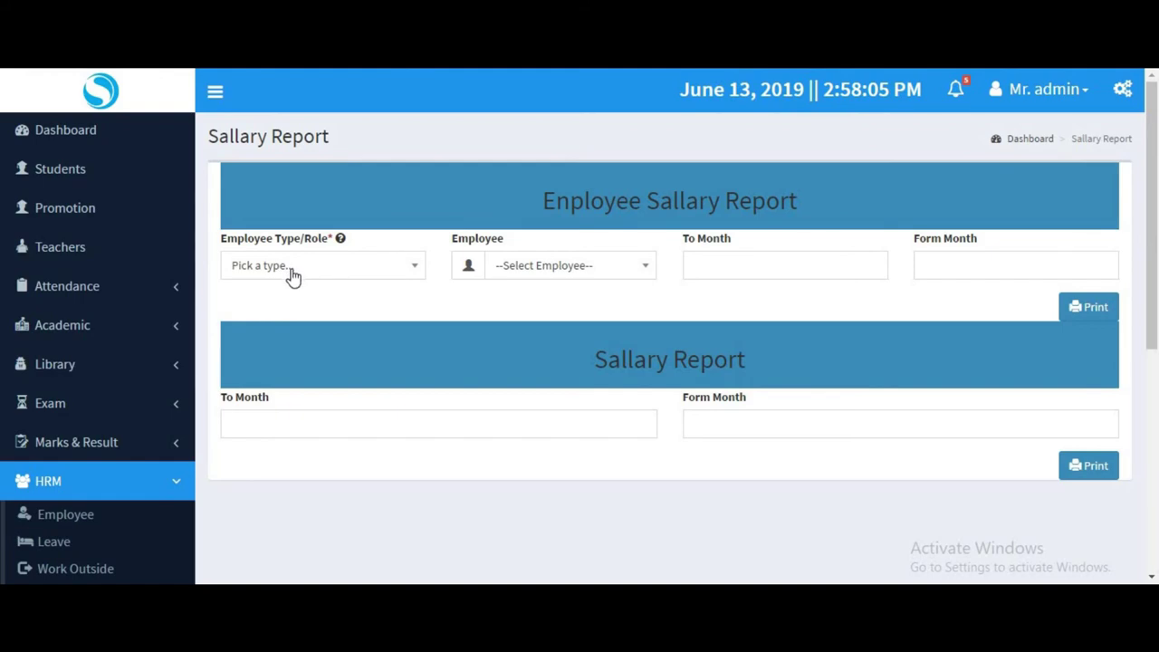
Generate the Librarian employee's salary report for months 2019-05 to 2019-07.
left_click(295, 267)
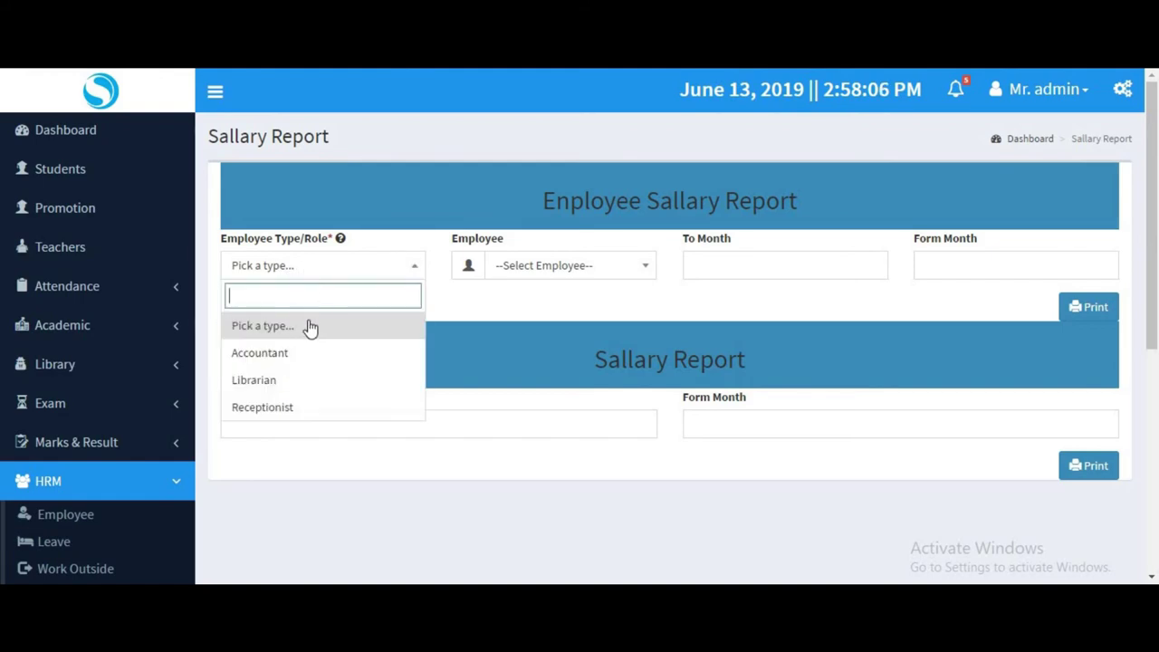
left_click(292, 378)
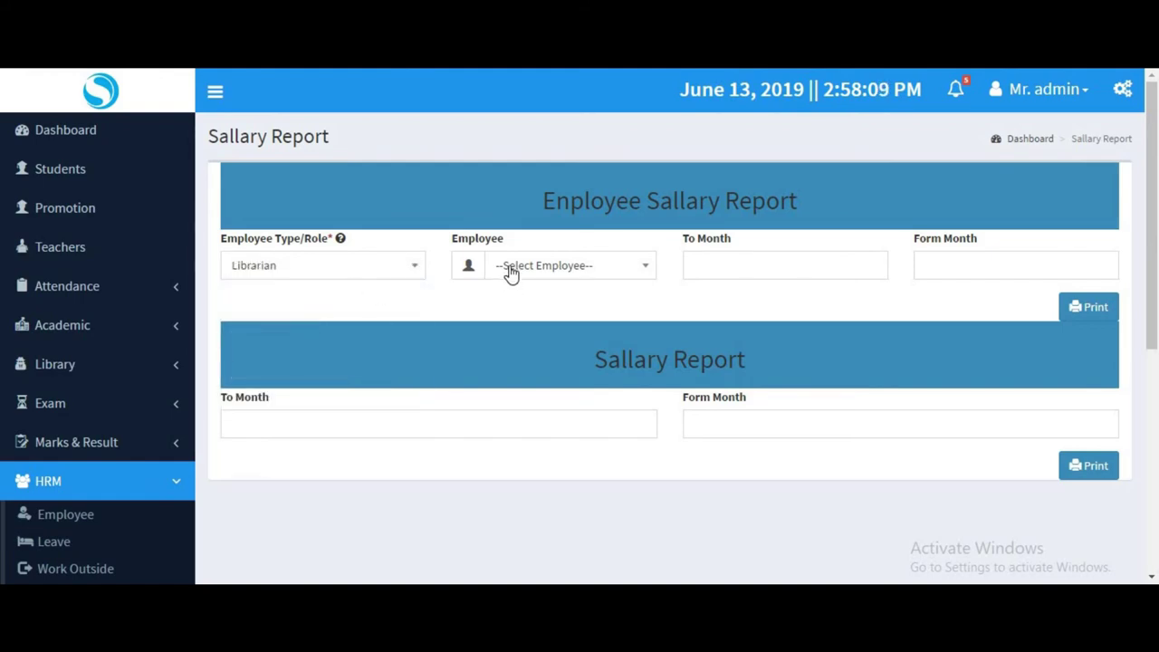
left_click(511, 268)
left_click(529, 353)
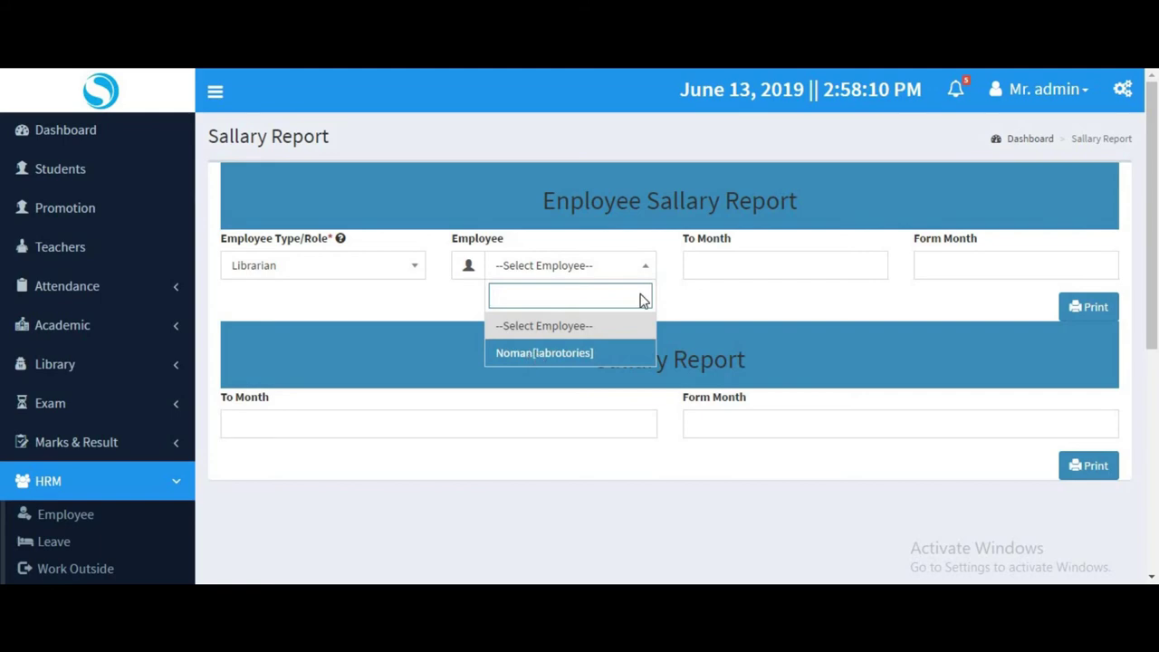
left_click(722, 268)
left_click(723, 390)
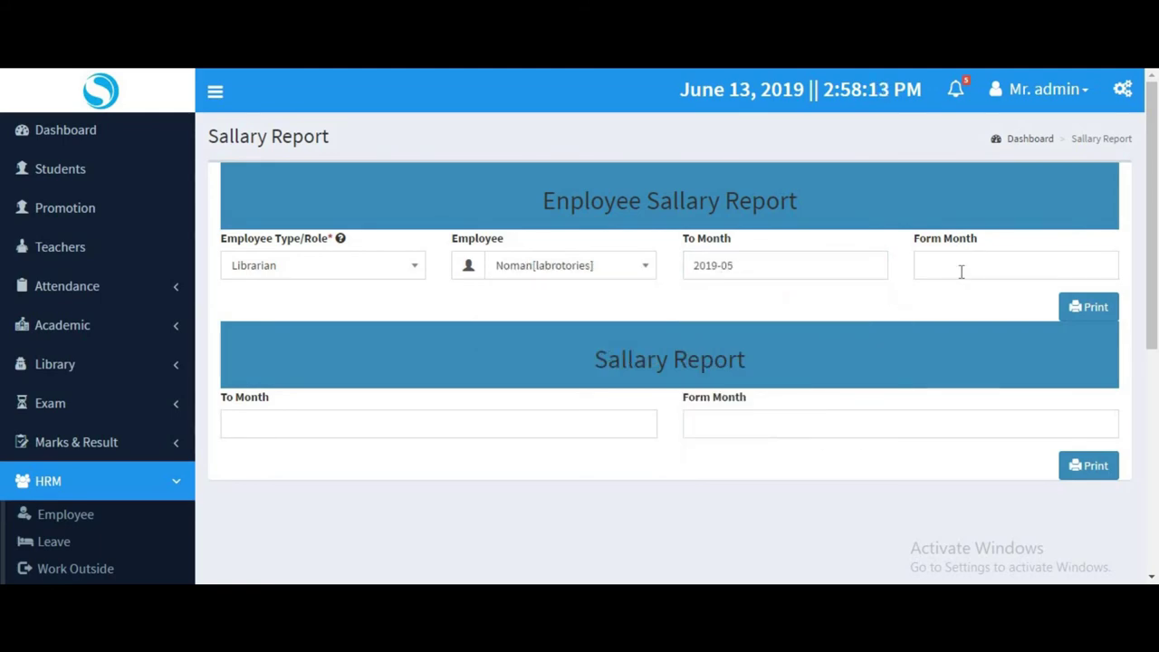
left_click(960, 269)
left_click(1048, 389)
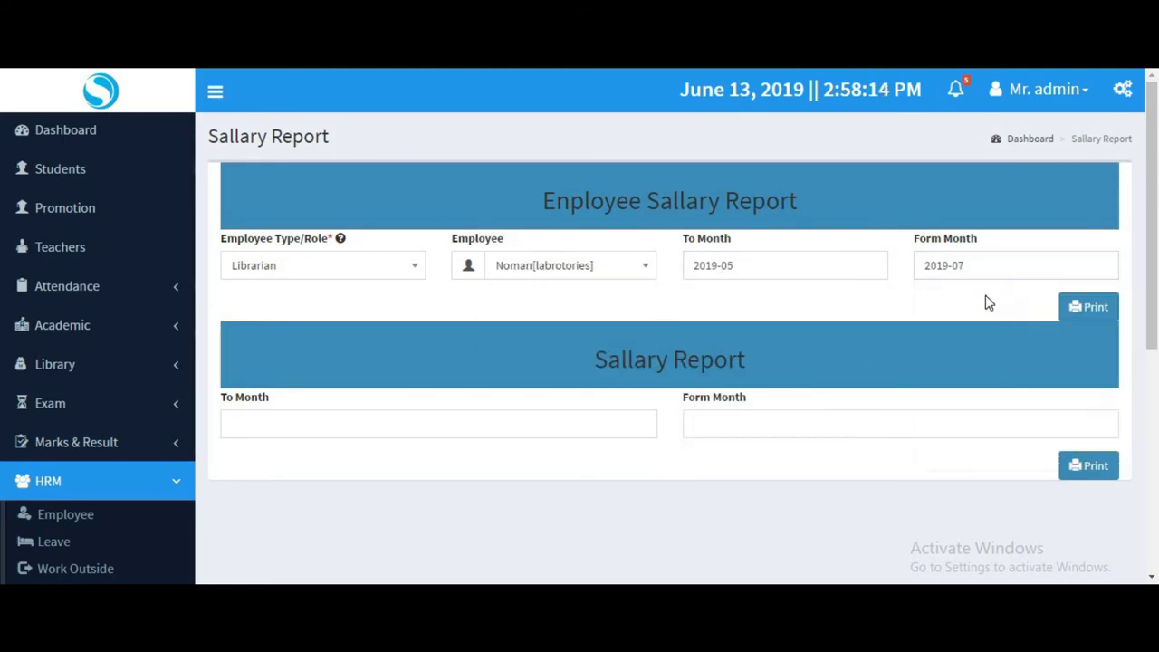
left_click(1087, 308)
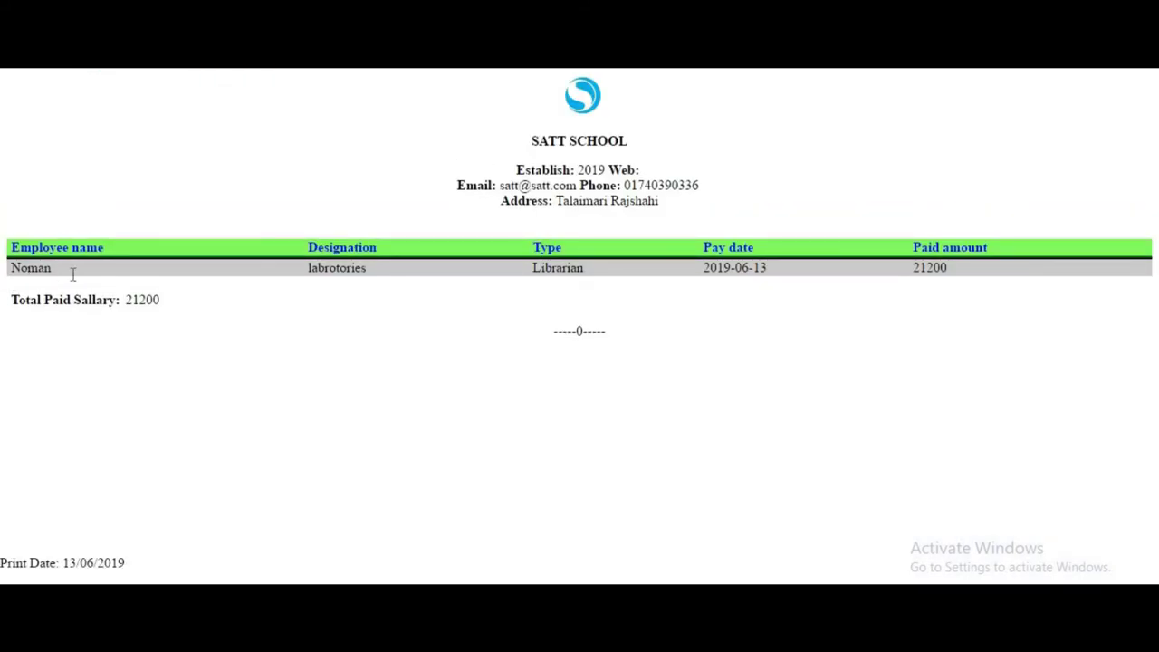
Highlight the 21200 payment and total paid, then cancel printing the report.
left_click_drag(72, 274, 284, 274)
left_click(863, 305)
left_click_drag(967, 270, 907, 269)
left_click_drag(79, 299, 165, 299)
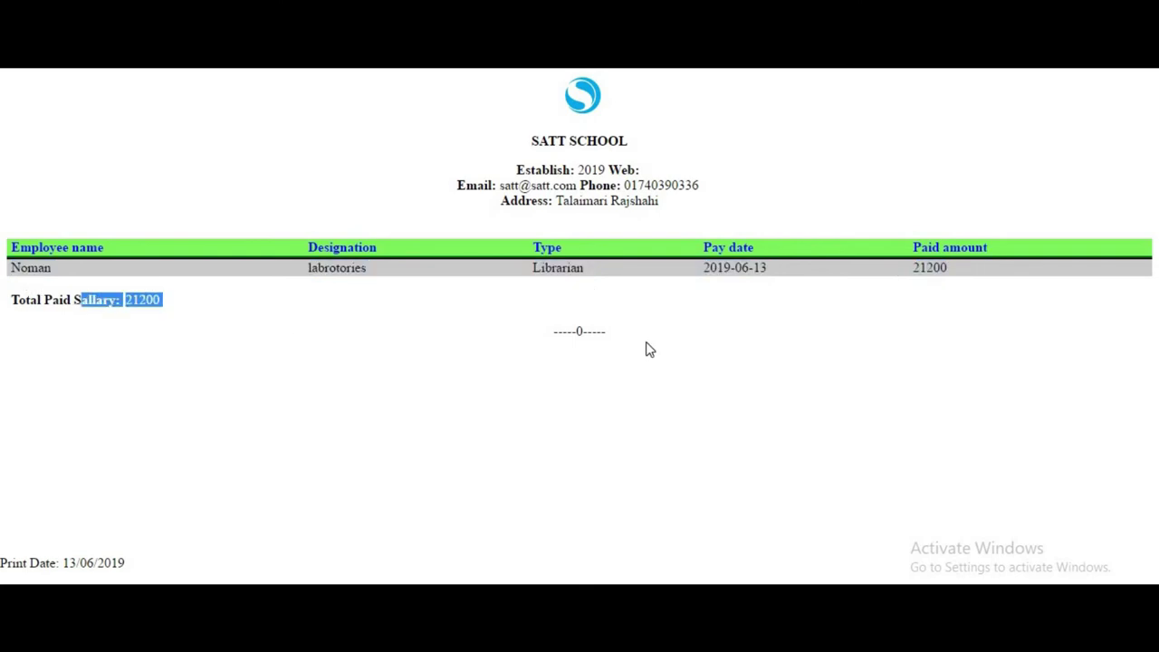
key("ctrl+p")
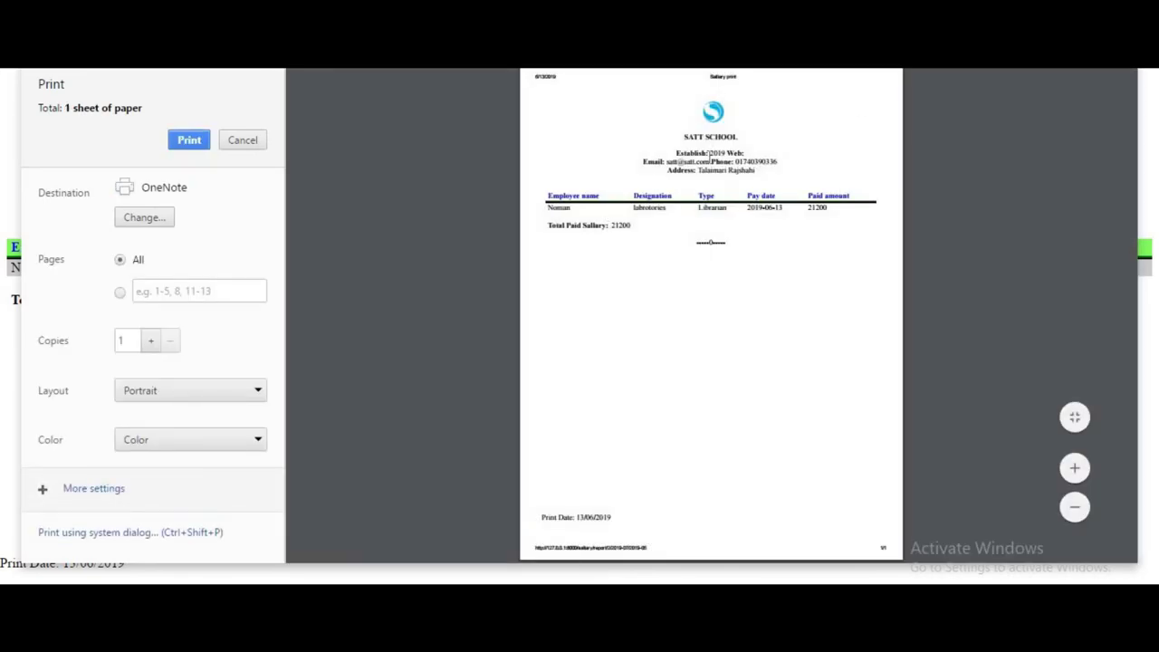
left_click(254, 142)
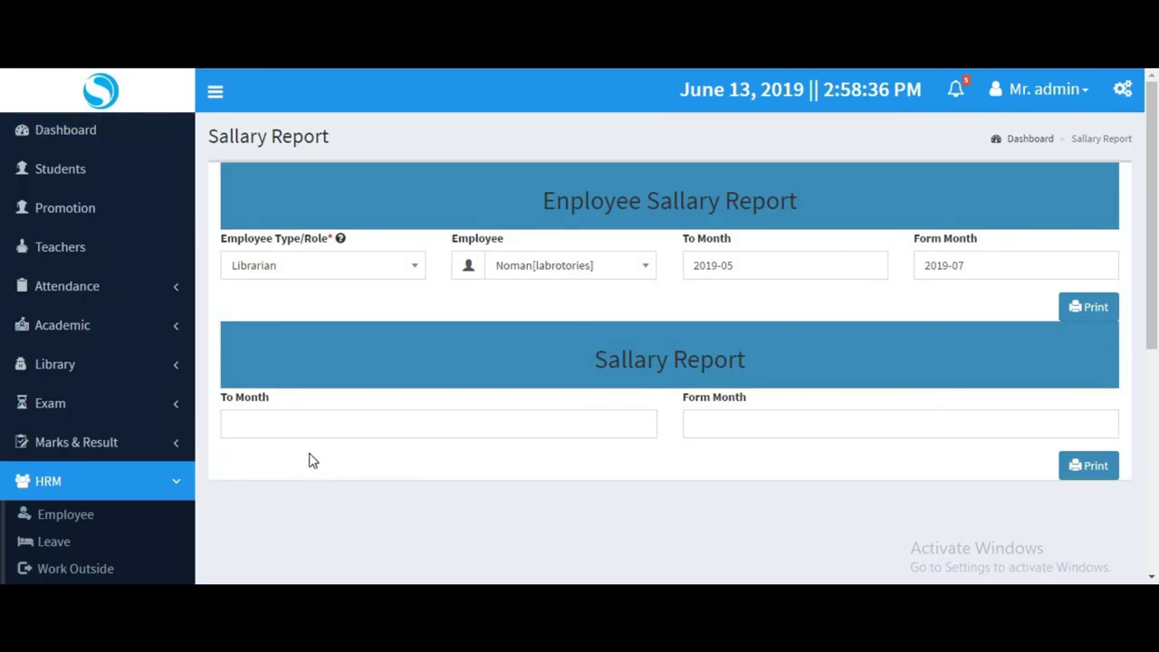
Generate and close the overall salary report for 2019-05 to 2019-06, then expand Administrator.
left_click(302, 429)
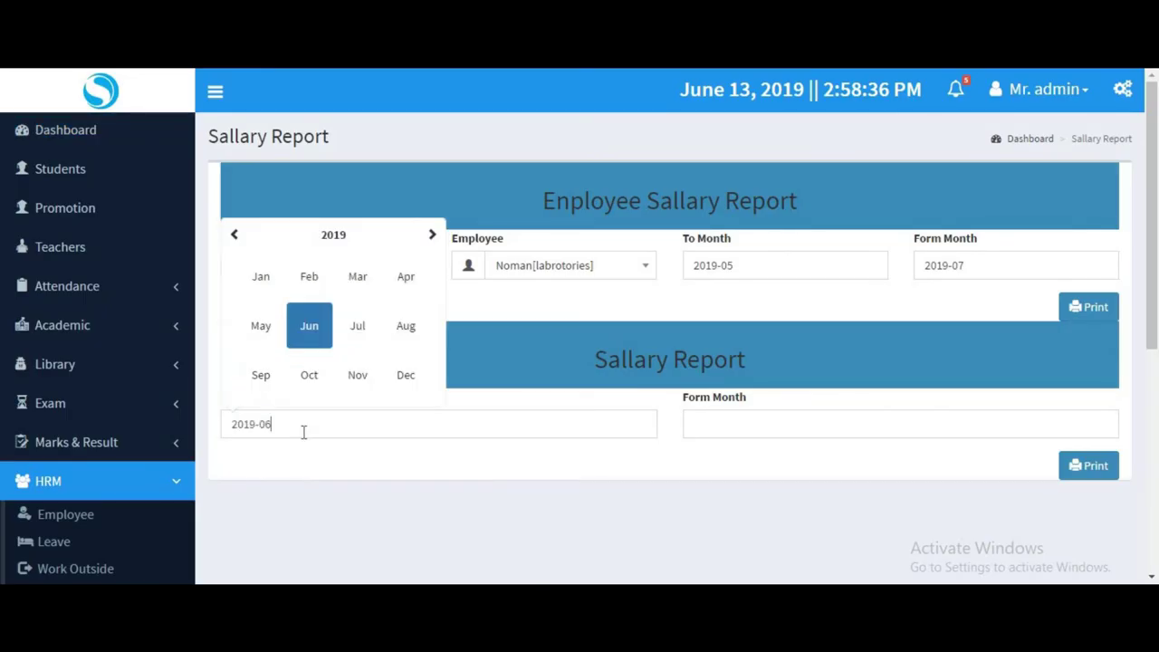
left_click(261, 326)
left_click(771, 432)
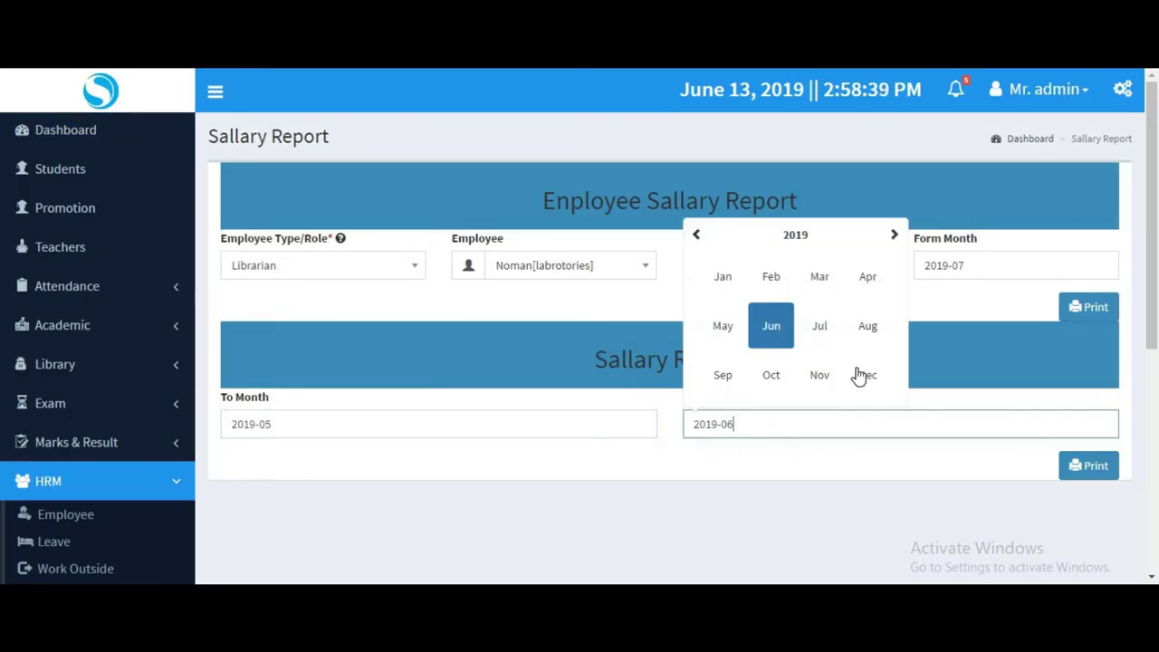
left_click(1074, 469)
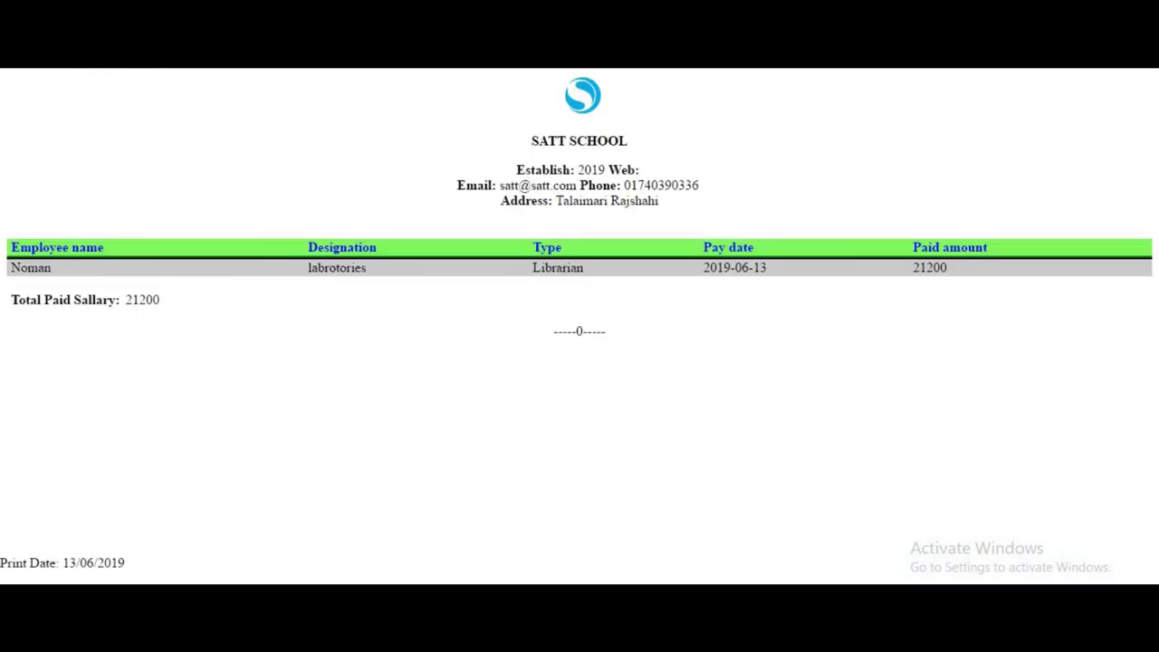
key("Escape")
scroll(63, 130, "down", 5)
left_click(64, 123)
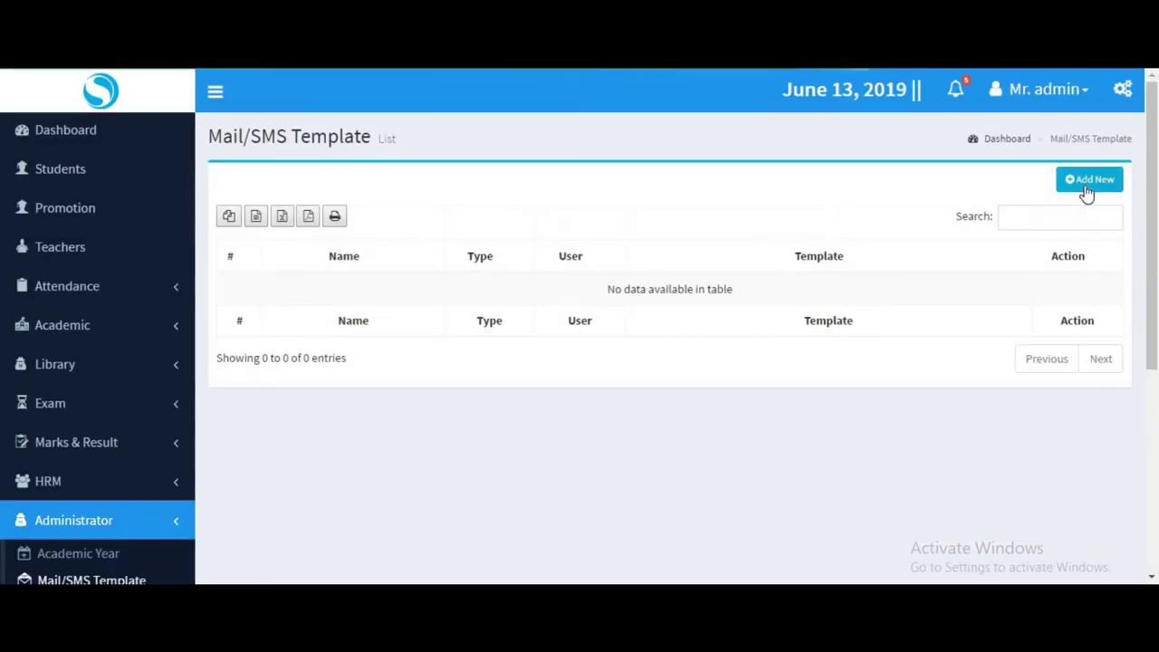
Try the new mail/SMS template form without choosing a role, then expand Administrator.
left_click(1080, 191)
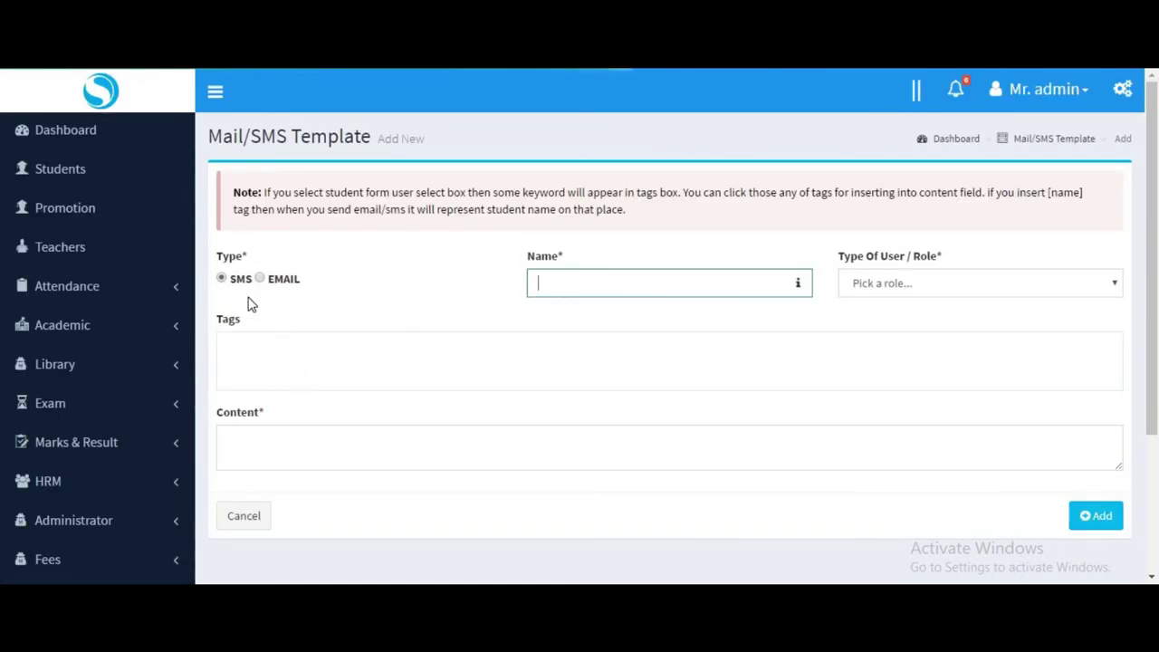
left_click(874, 286)
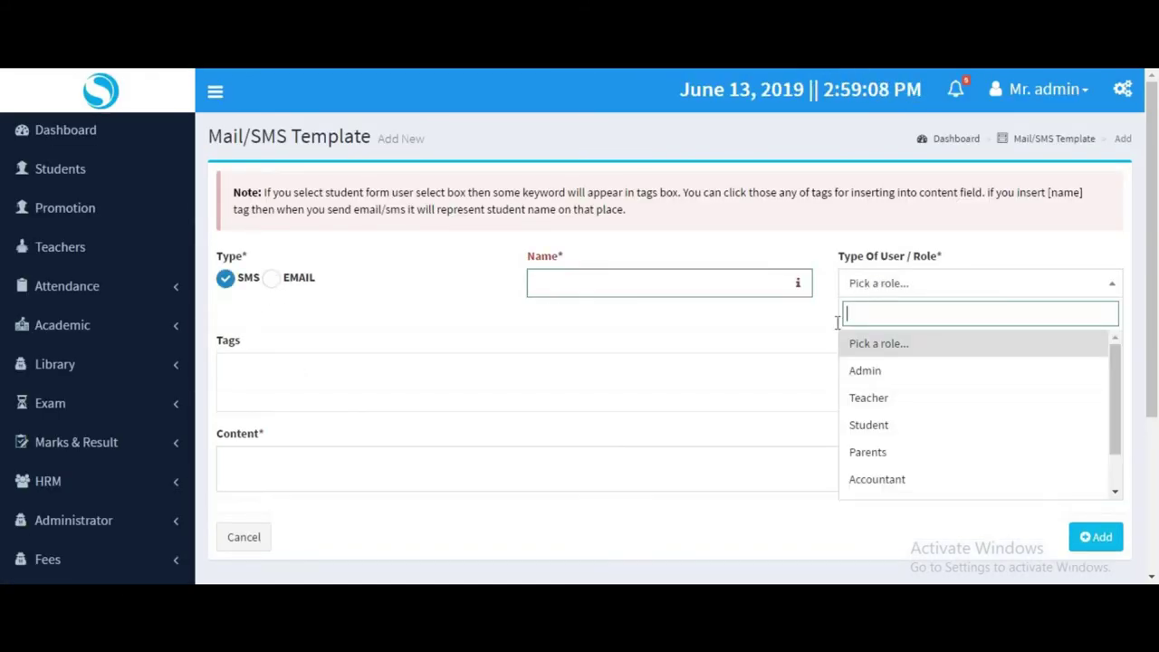
left_click(361, 450)
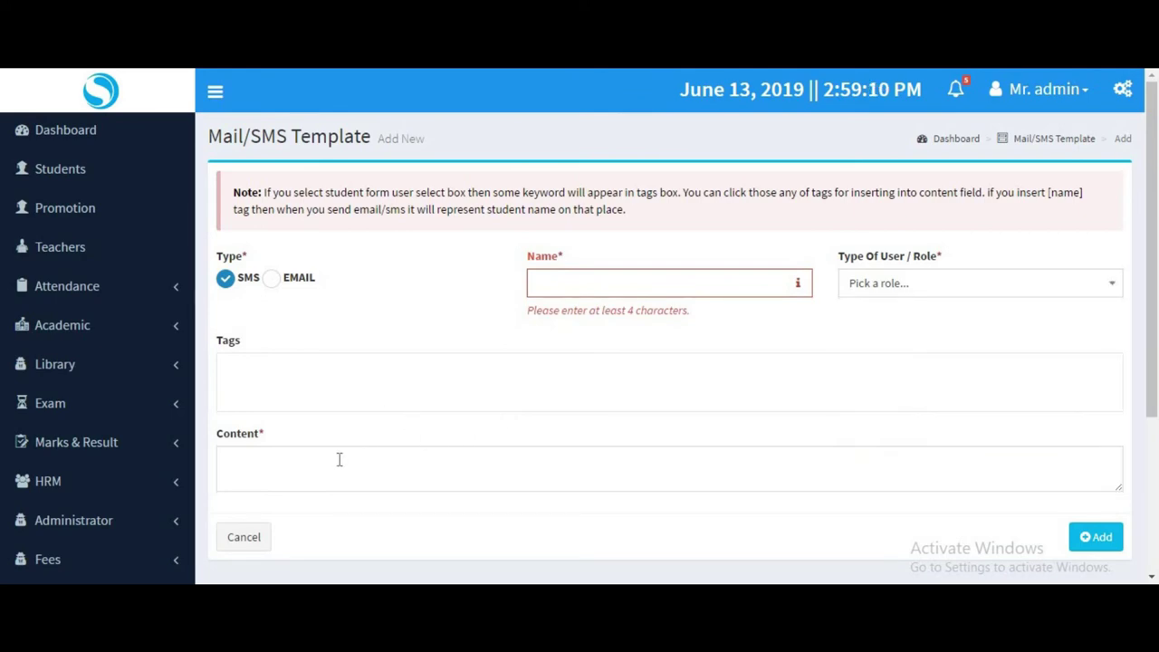
left_click(339, 460)
scroll(530, 440, "down", 5)
scroll(362, 417, "up", 5)
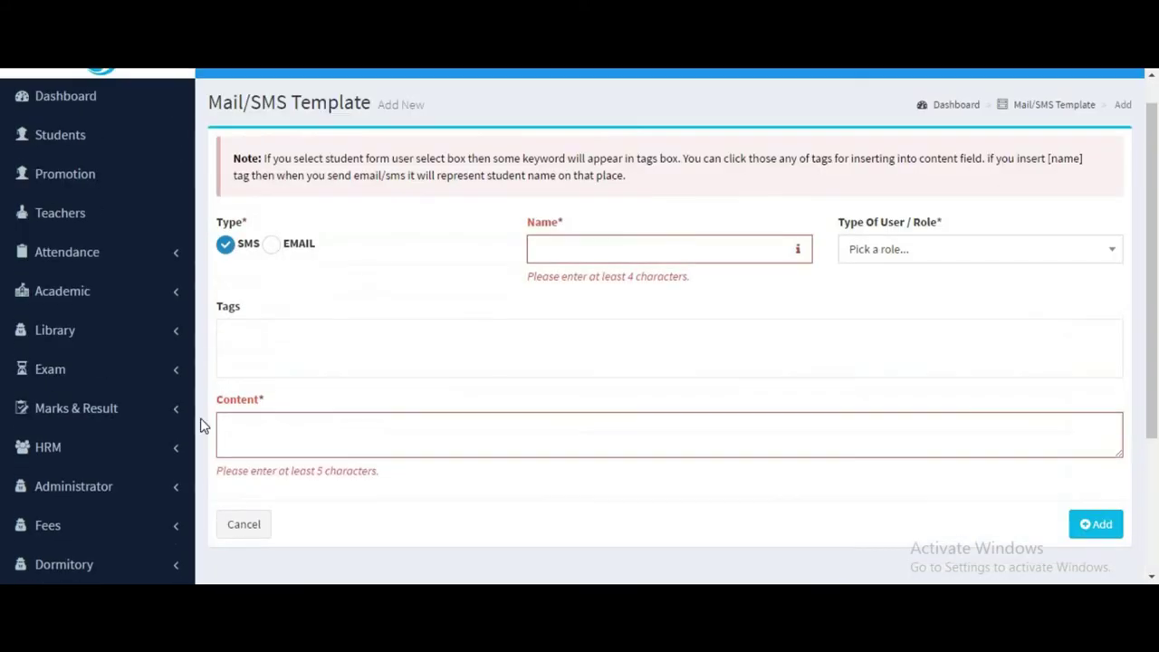
scroll(59, 394, "down", 5)
left_click(74, 286)
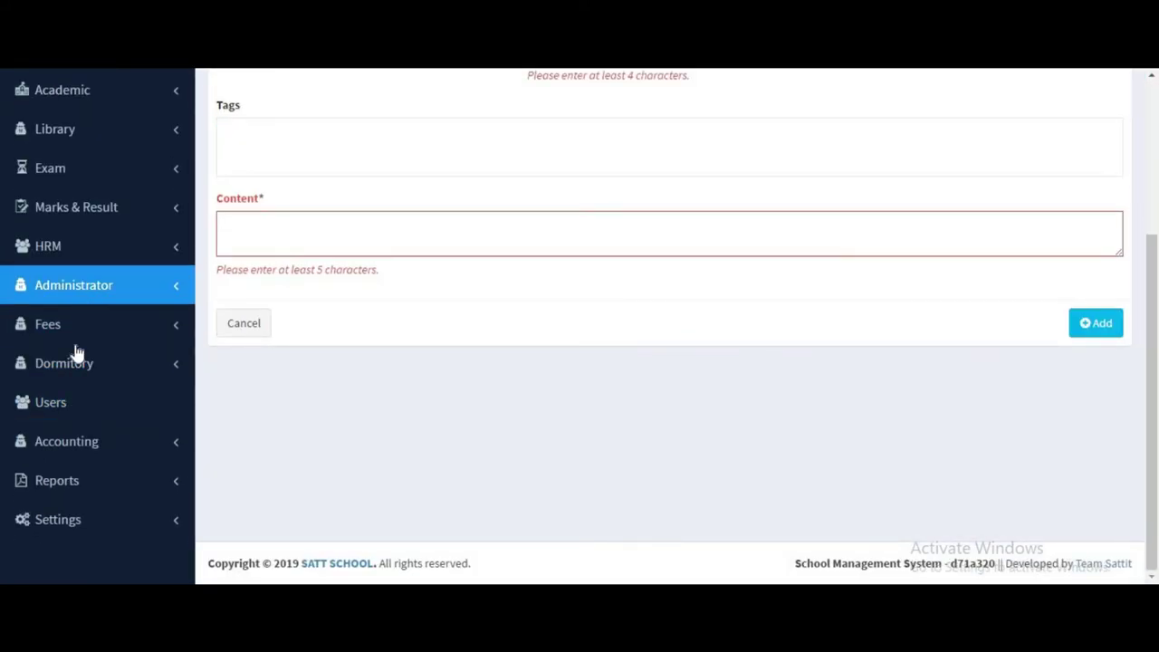
scroll(181, 383, "up", 2)
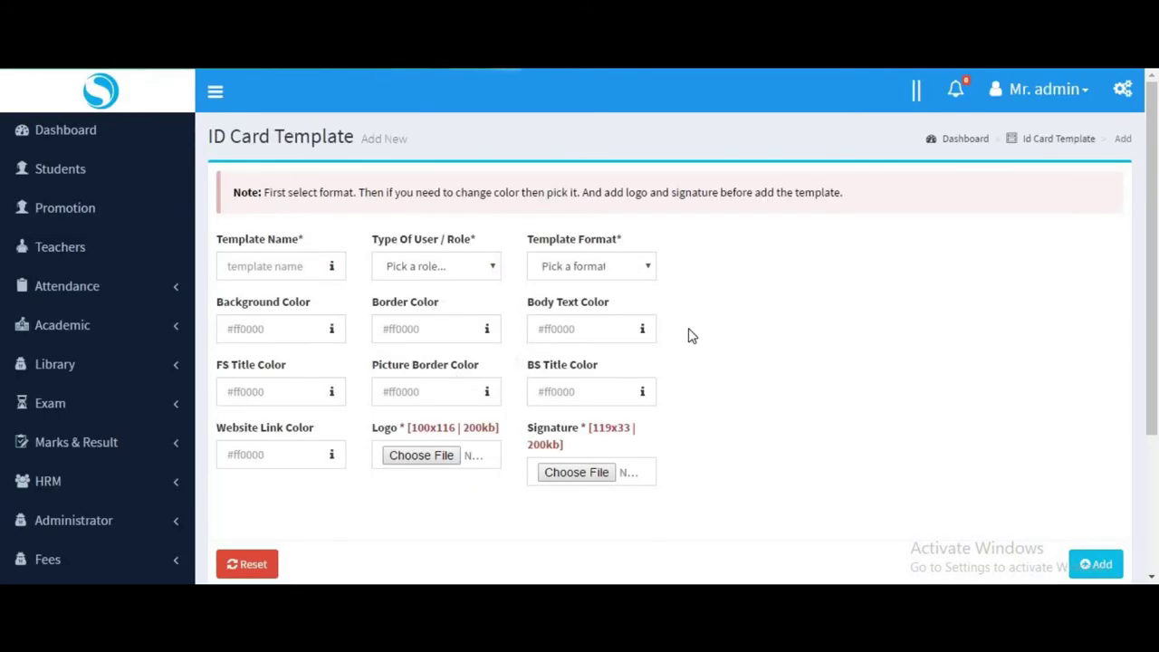
Set the ID card template's role to Student and template format to Format 2.
left_click(429, 268)
left_click(422, 378)
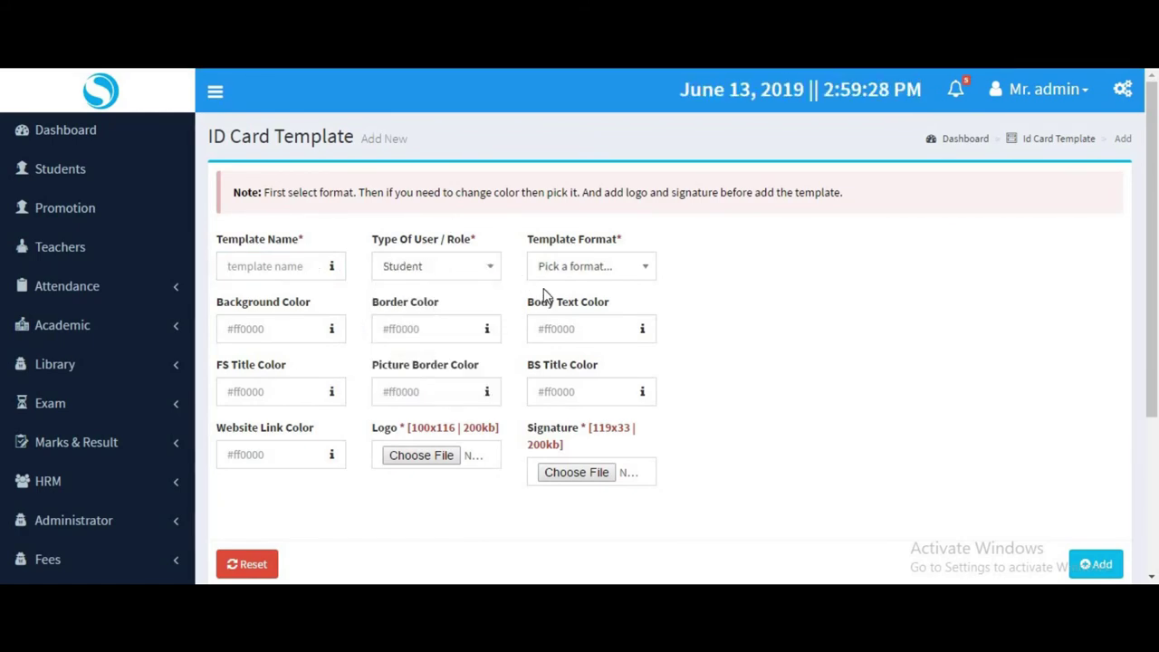
left_click(558, 272)
left_click(567, 360)
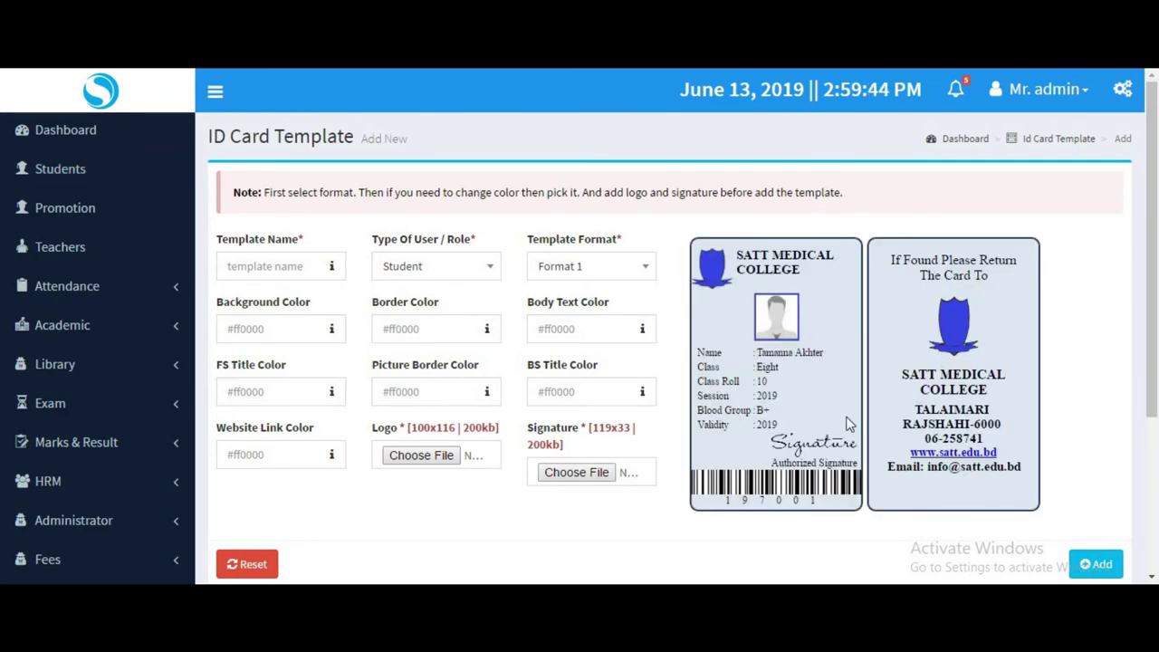
left_click(605, 283)
left_click(587, 367)
left_click(579, 272)
left_click(590, 377)
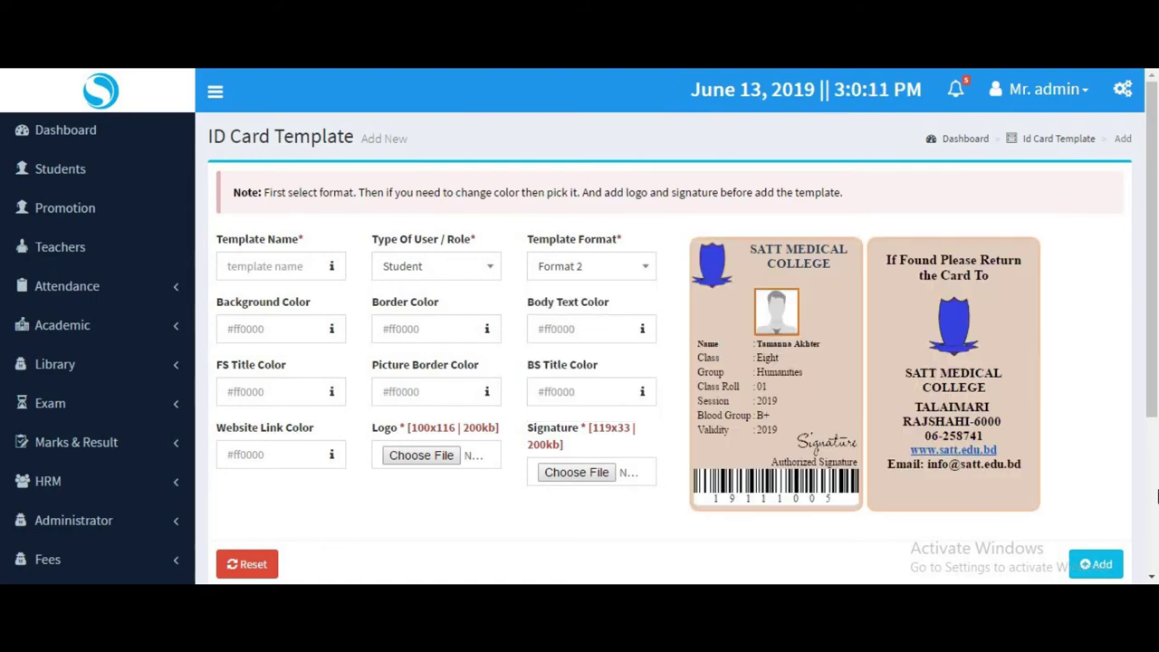
Set FS title #000000, picture border #40a8a8, BS title #4a2929 and body text #b05959.
left_click(274, 391)
left_click(320, 466)
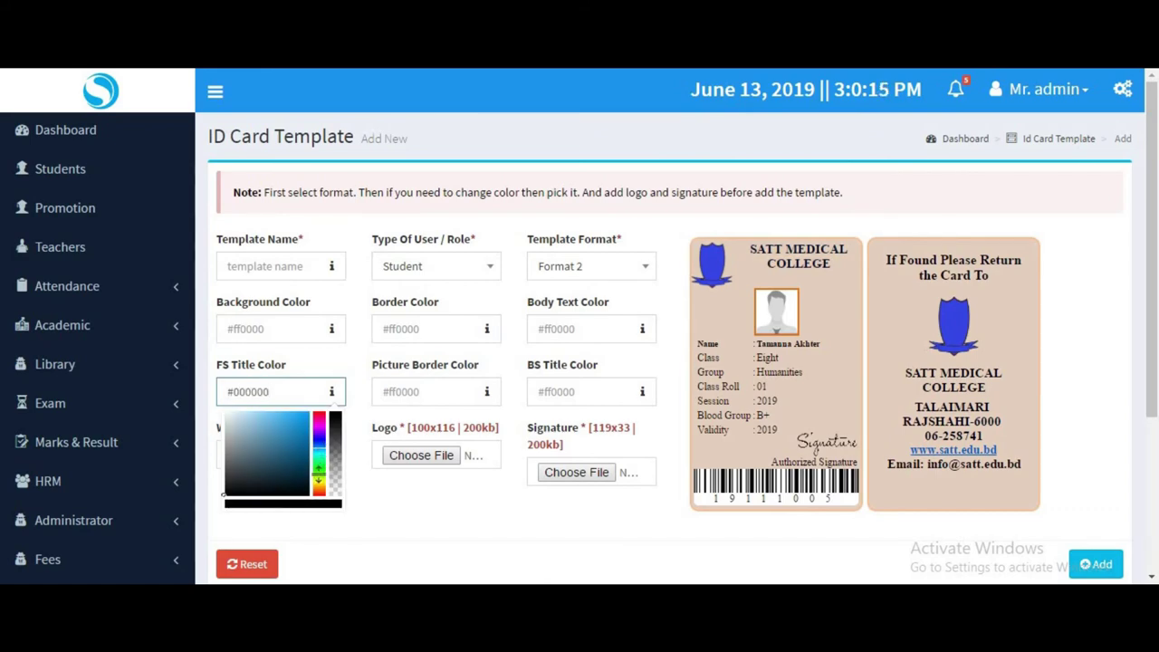
left_click(421, 392)
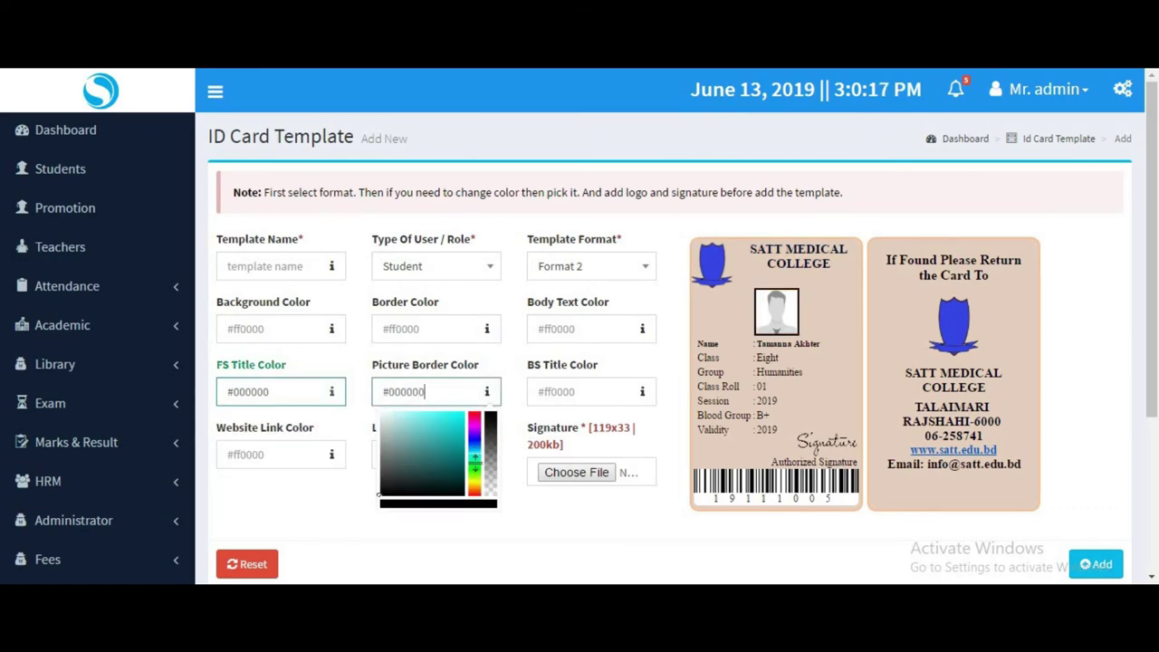
left_click(432, 439)
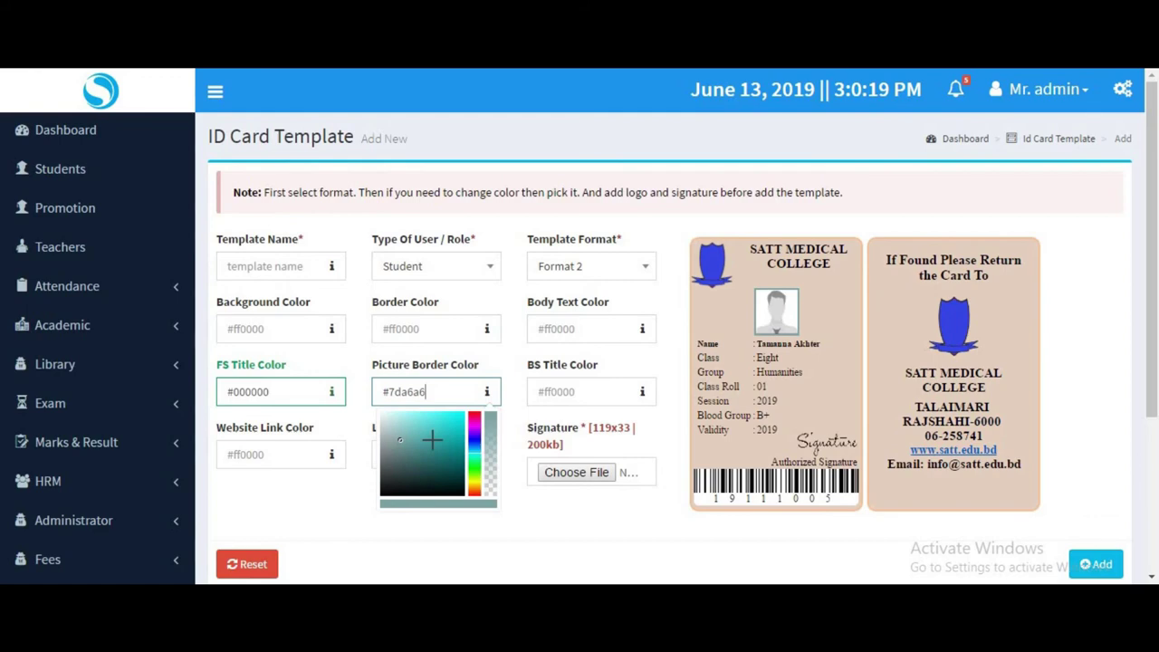
left_click(561, 392)
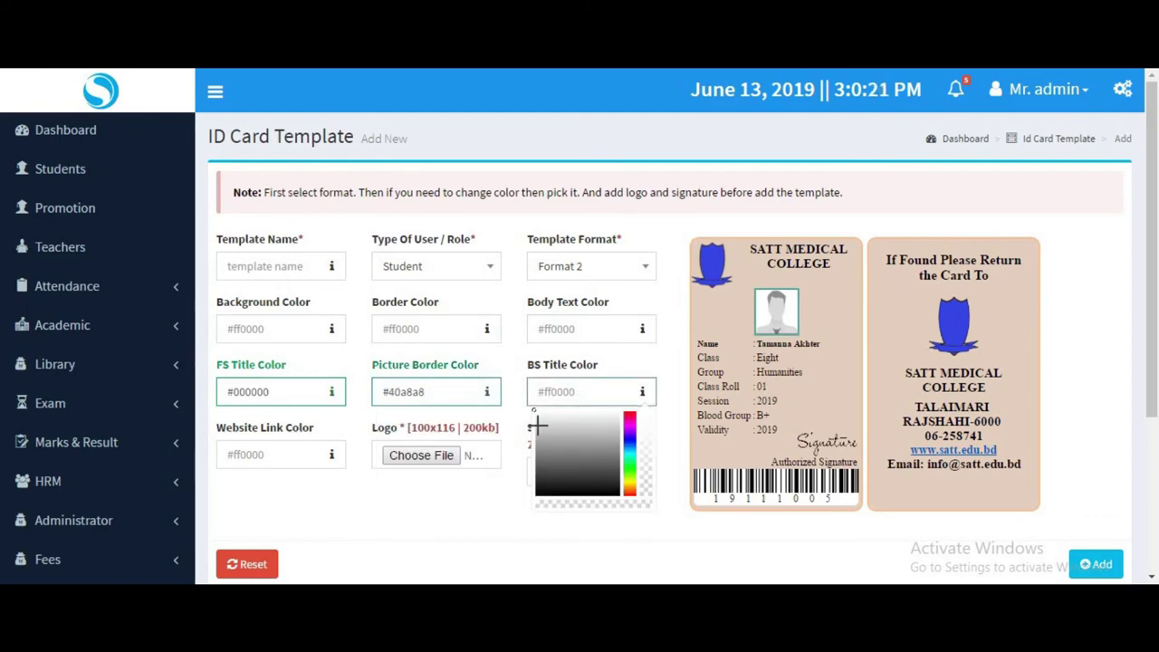
left_click(573, 469)
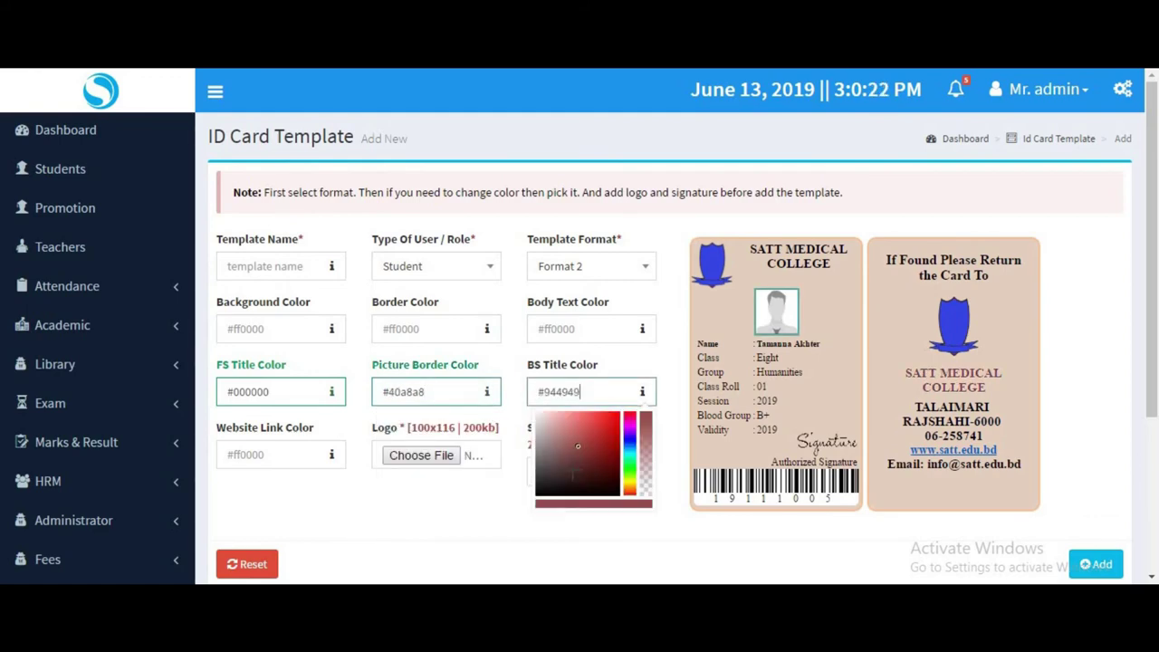
left_click(561, 326)
left_click(576, 374)
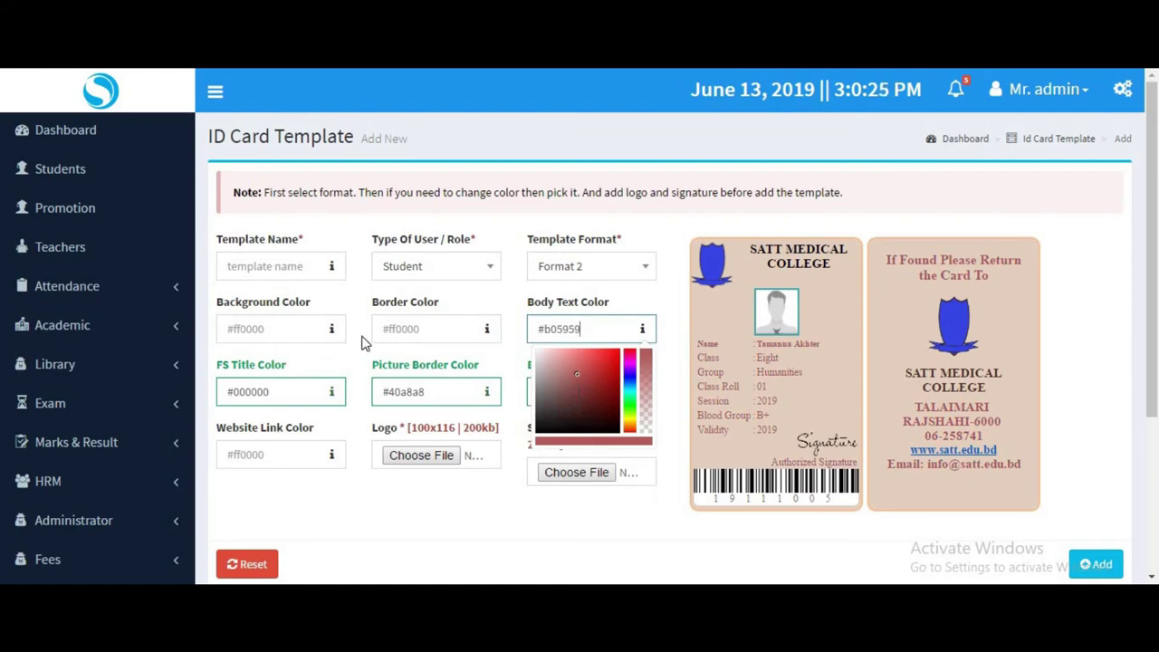
Set card border #7d5252, card background #b08282 and website link colour #613939.
left_click(408, 329)
left_click(407, 389)
left_click(277, 329)
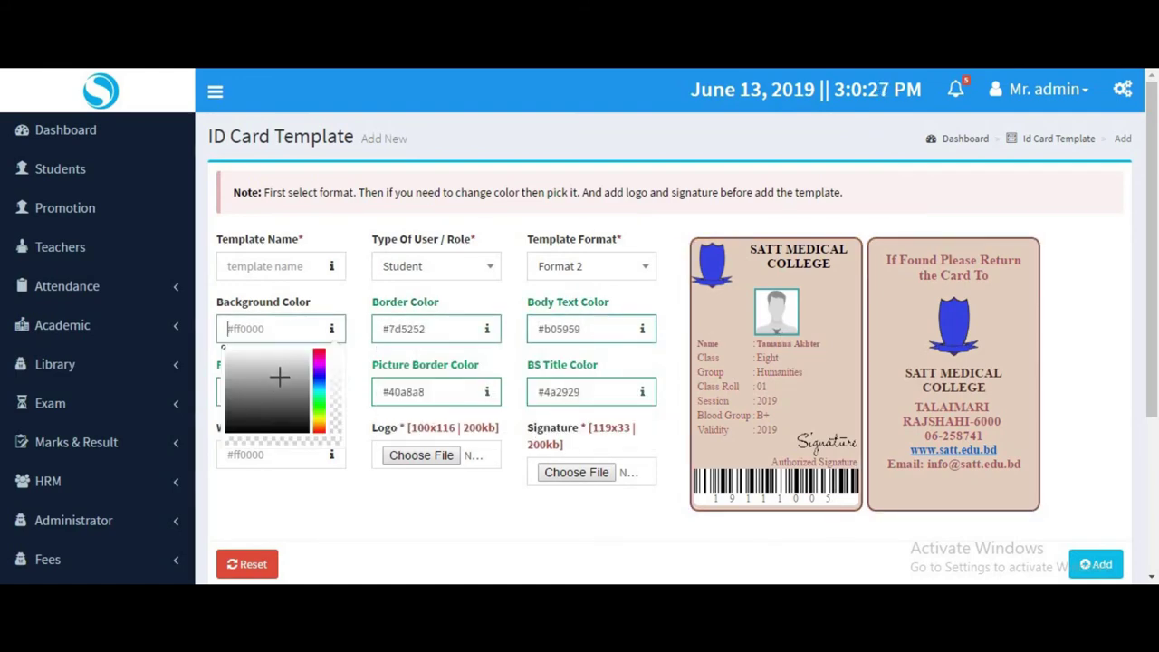
left_click(266, 383)
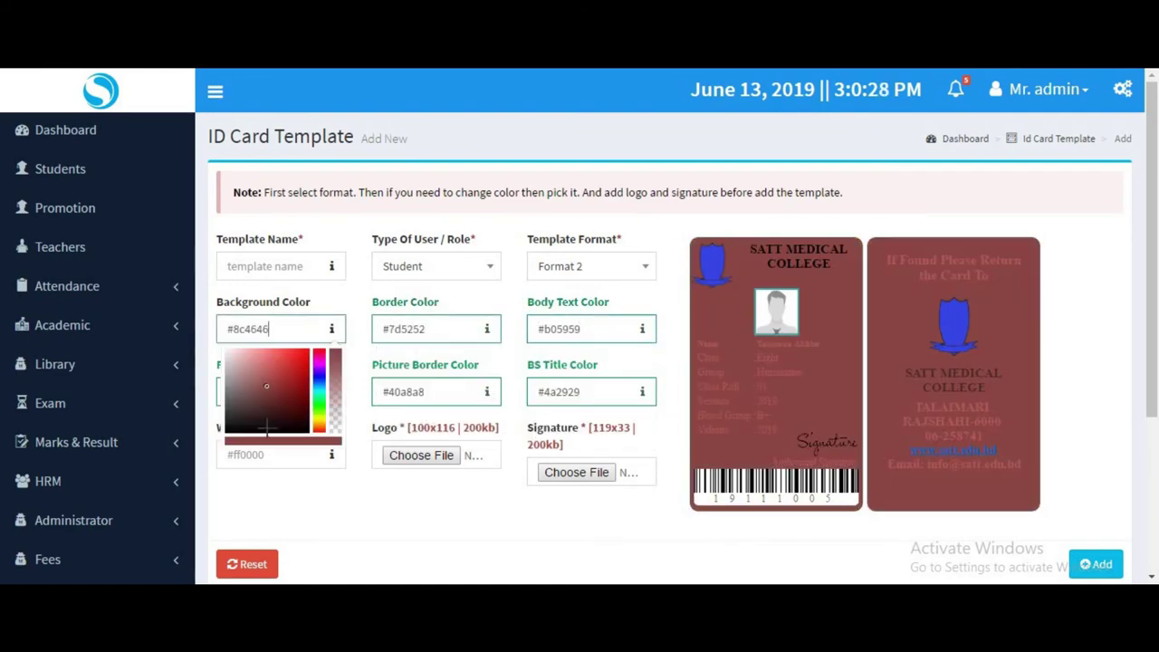
left_click(244, 374)
left_click(267, 271)
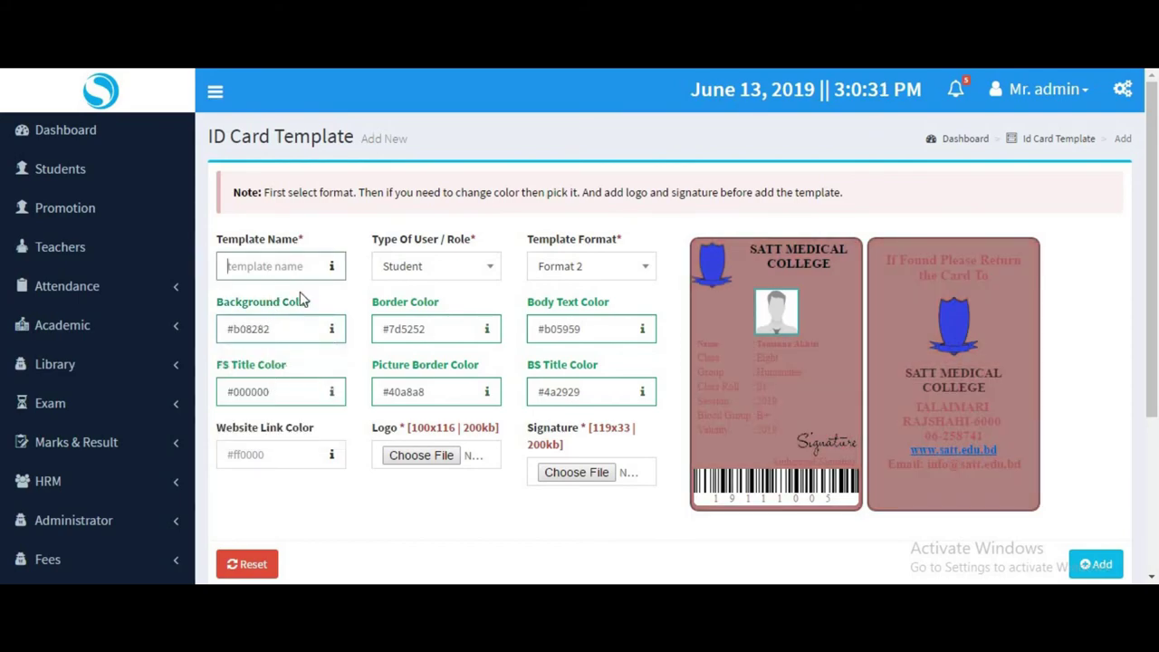
left_click(262, 456)
left_click(259, 526)
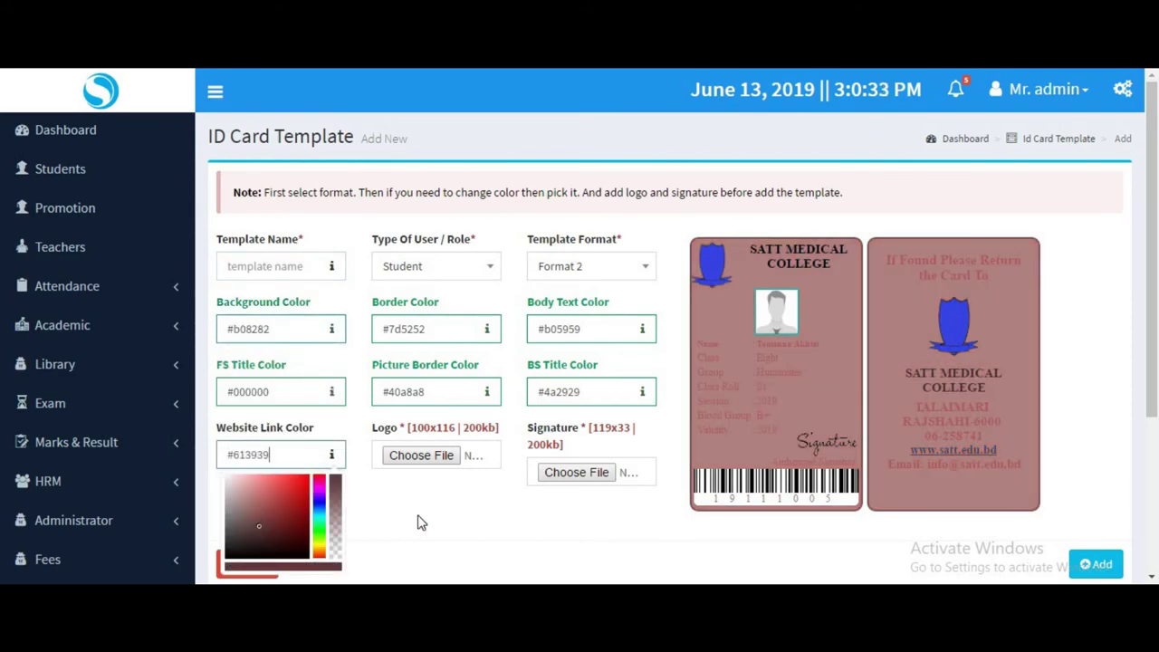
Cancel the logo file chooser without picking a file, then switch the template to Format 3.
left_click(457, 462)
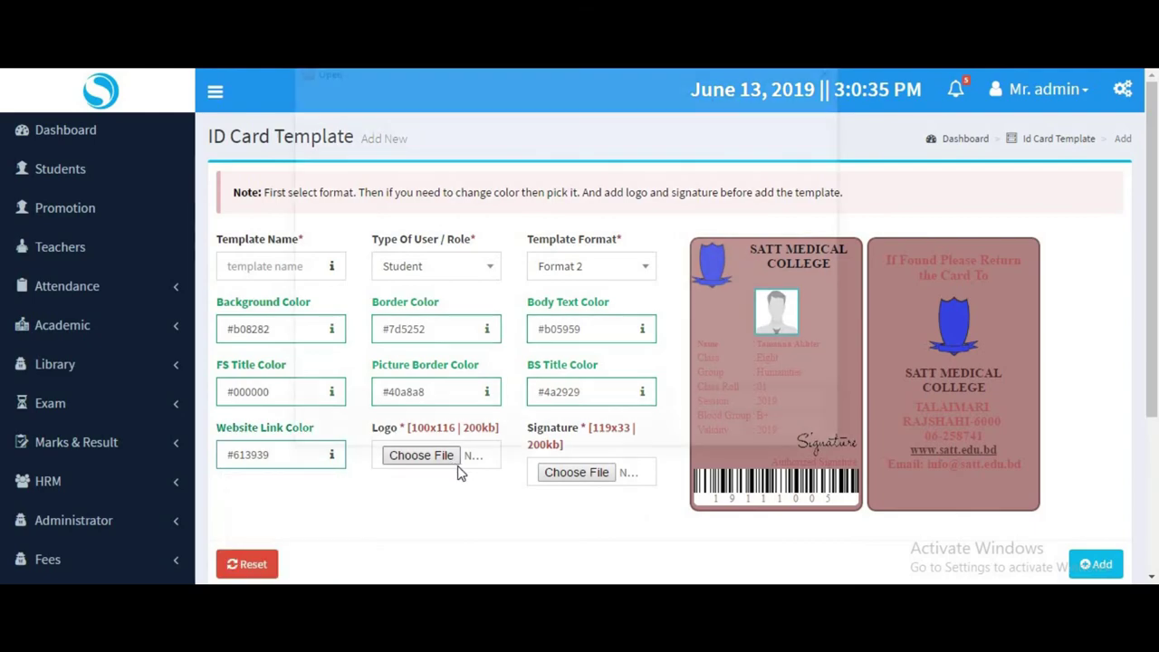
left_click(837, 69)
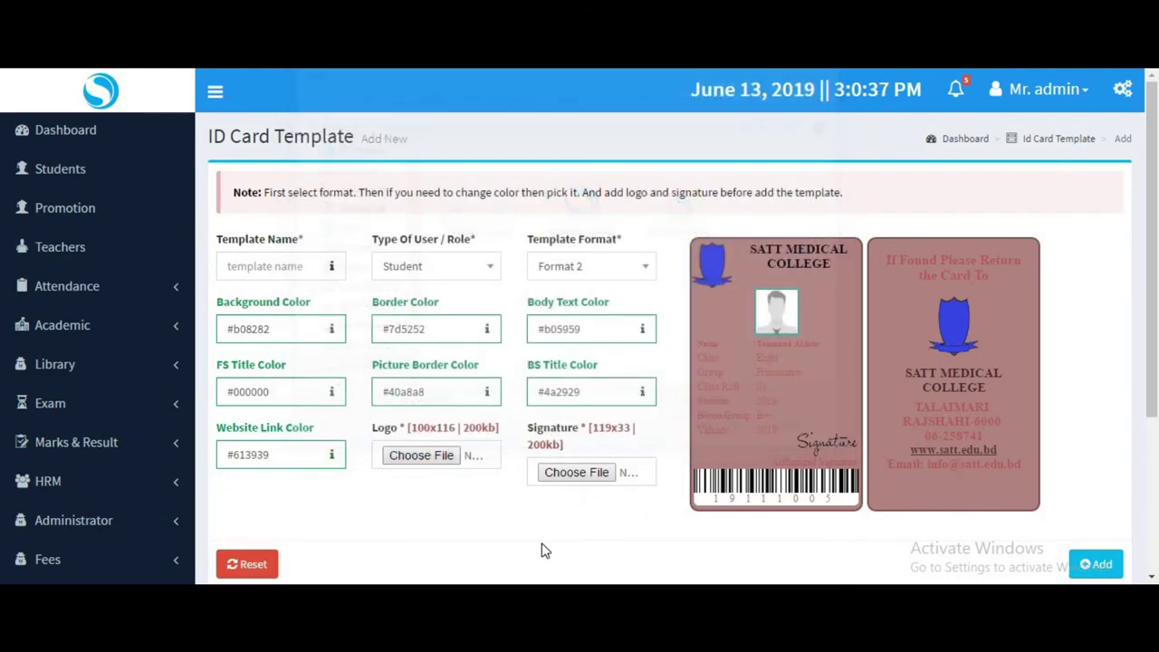
left_click(588, 266)
left_click(595, 407)
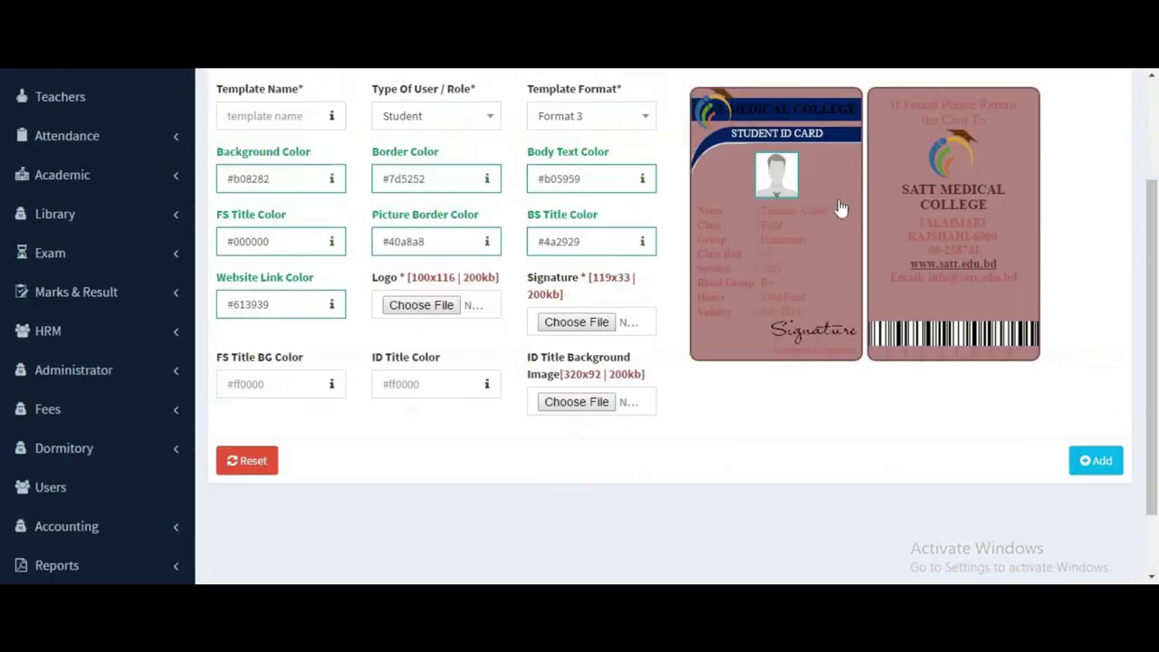
Scroll through the Format 3 Student ID Card form, then expand Administrator in the sidebar.
scroll(615, 295, "up", 4)
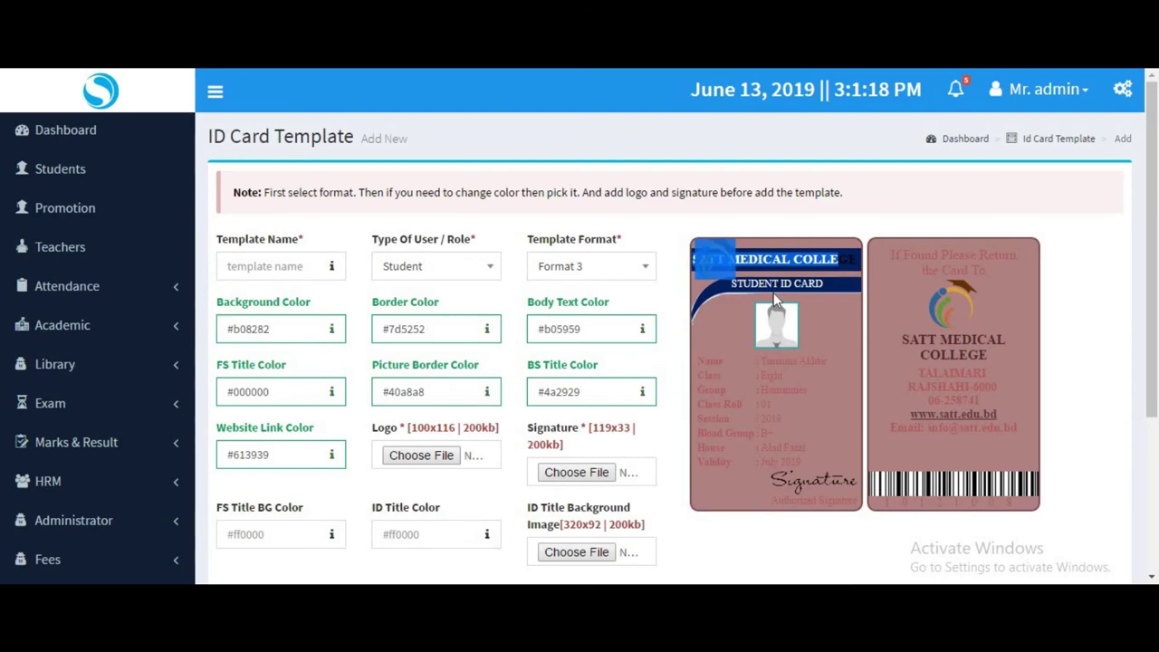
scroll(1034, 408, "down", 3)
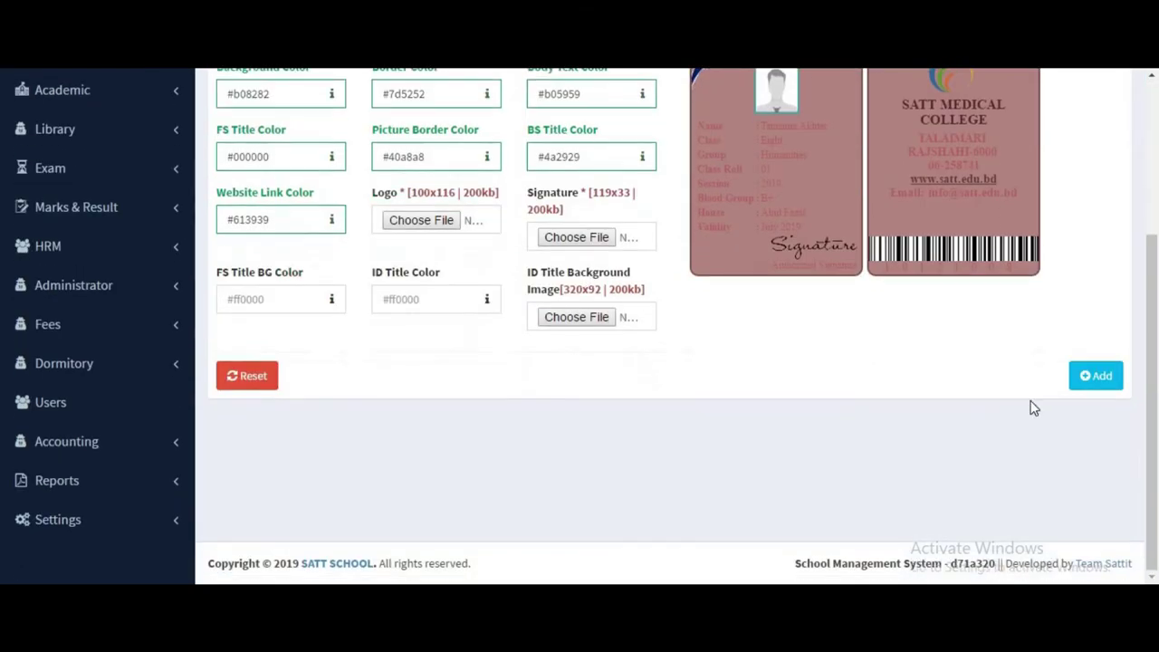
scroll(736, 389, "up", 1)
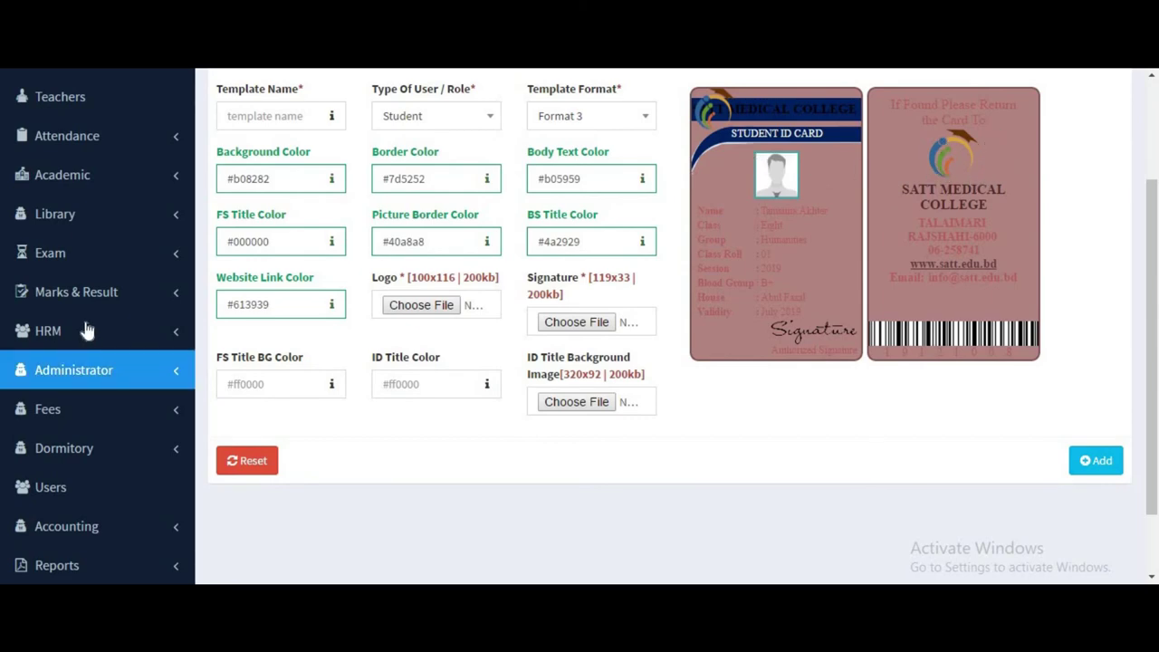
scroll(73, 369, "down", 1)
left_click(74, 284)
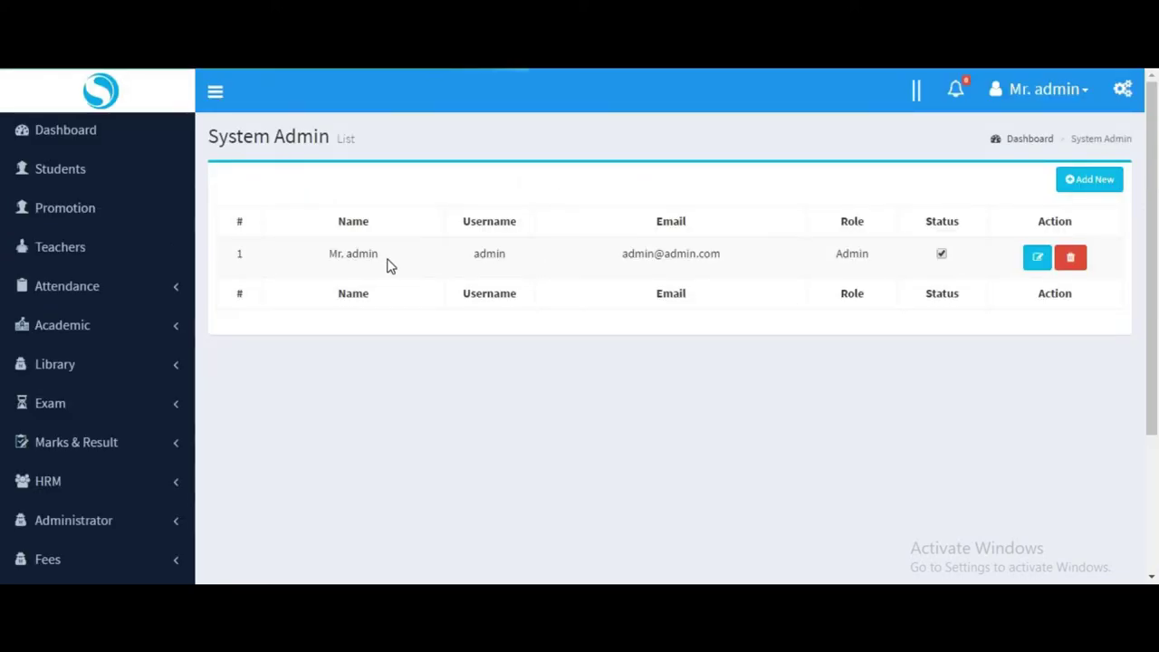
On the new System Admin form, clear a stray text selection and focus the Password field.
left_click_drag(390, 265, 983, 251)
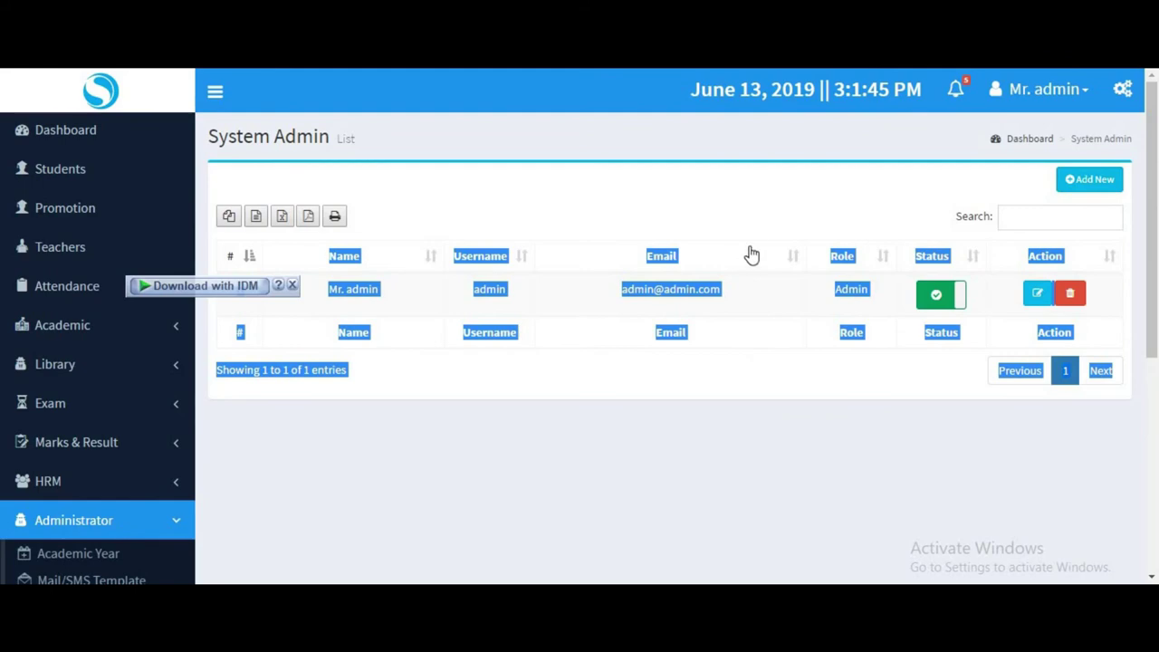
left_click(751, 220)
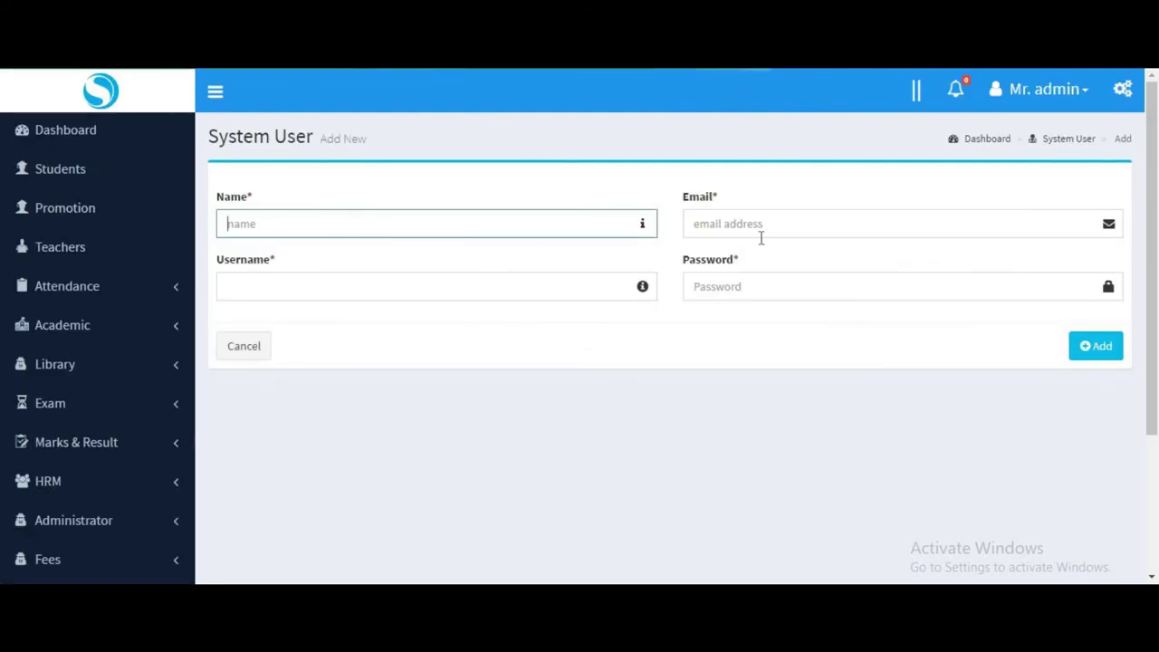
left_click(933, 295)
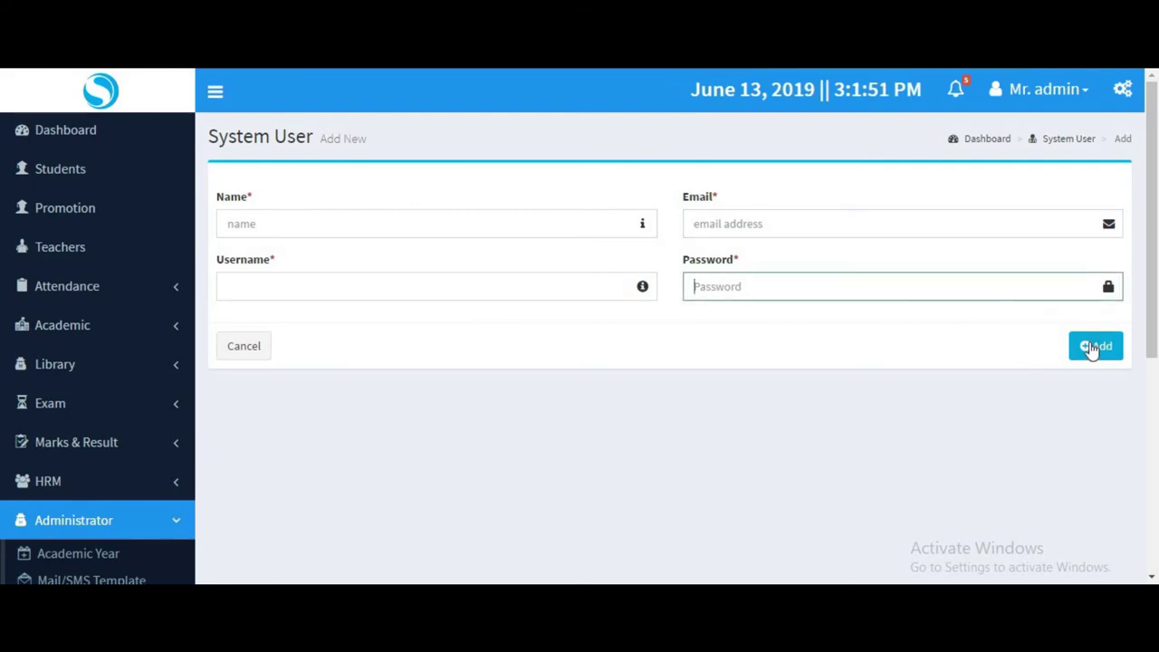
scroll(315, 442, "down", 3)
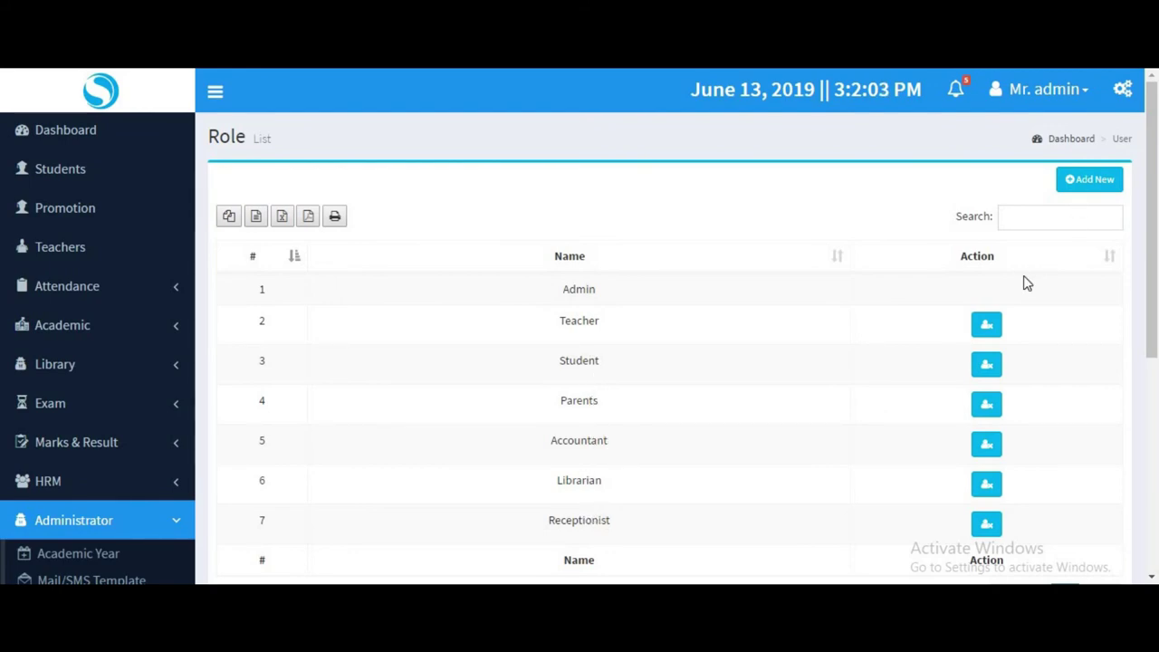
left_click(1078, 186)
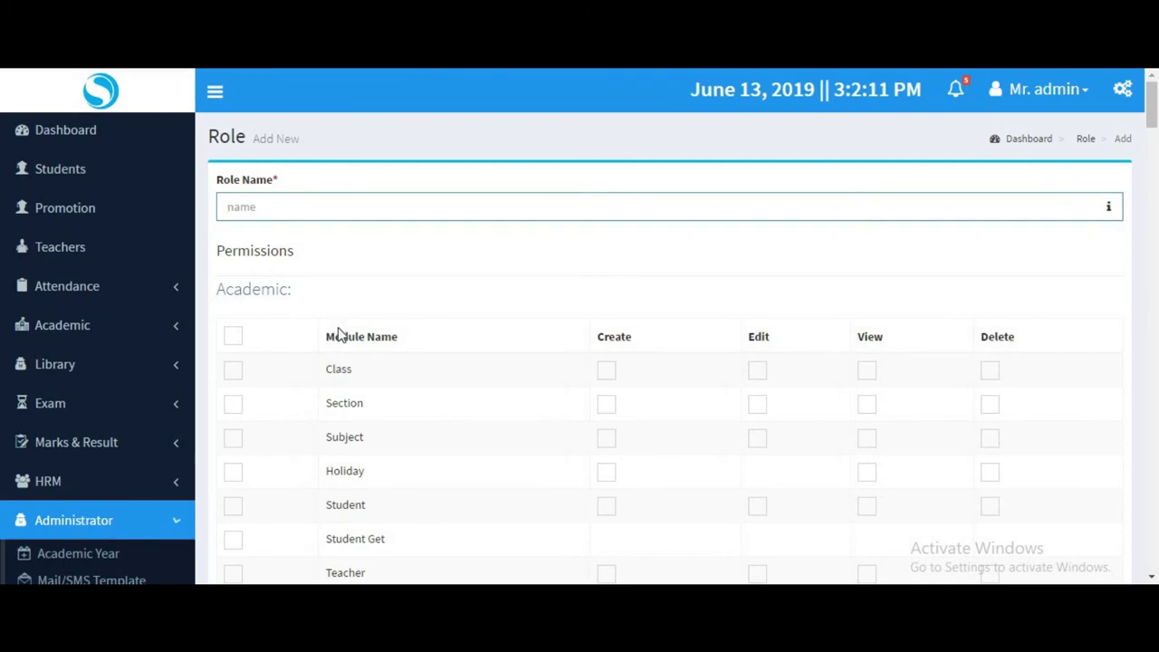
scroll(336, 333, "down", 2)
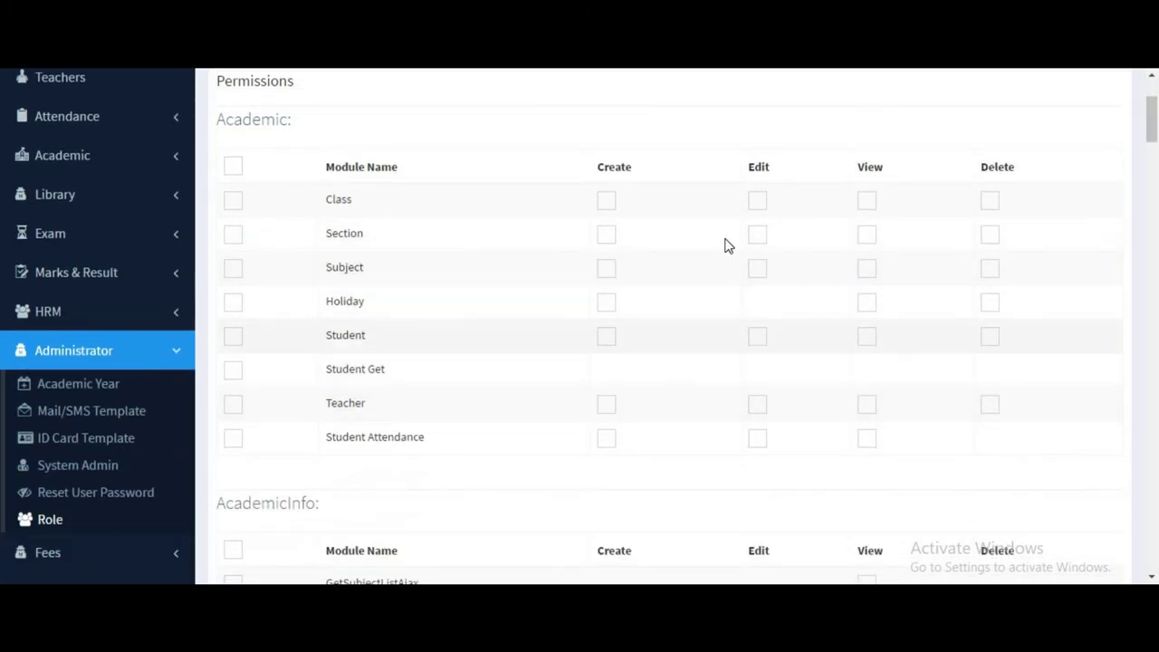
scroll(702, 240, "down", 15)
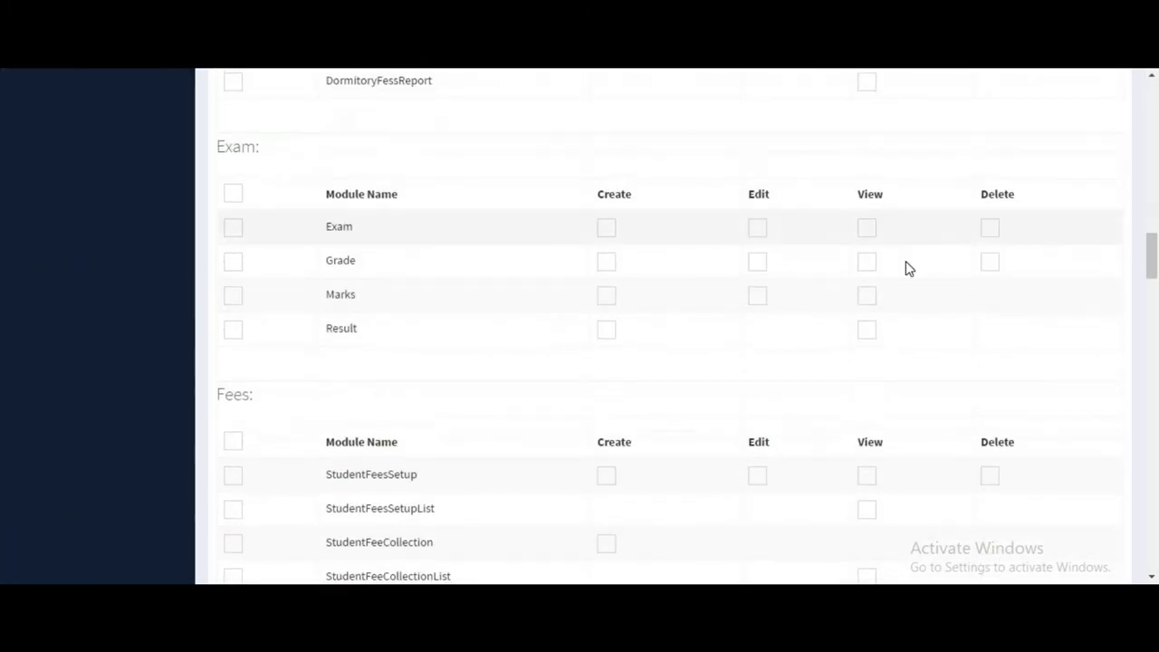
triple_click(242, 142)
left_click(272, 408, "shift")
scroll(393, 406, "down", 4)
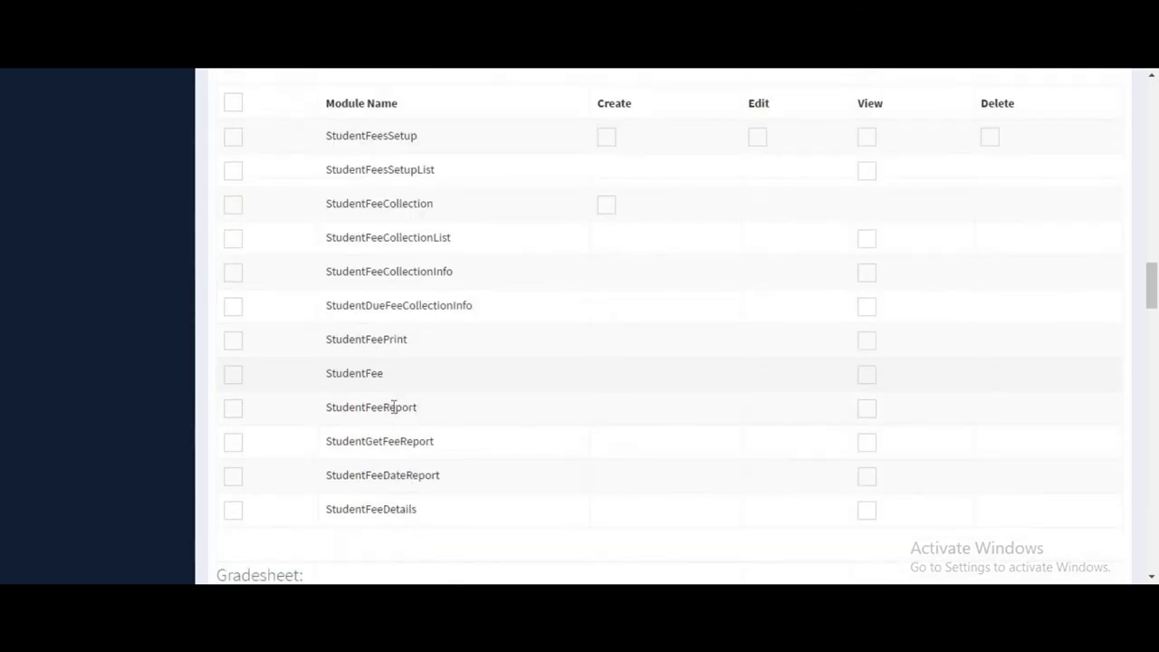
scroll(639, 344, "up", 15)
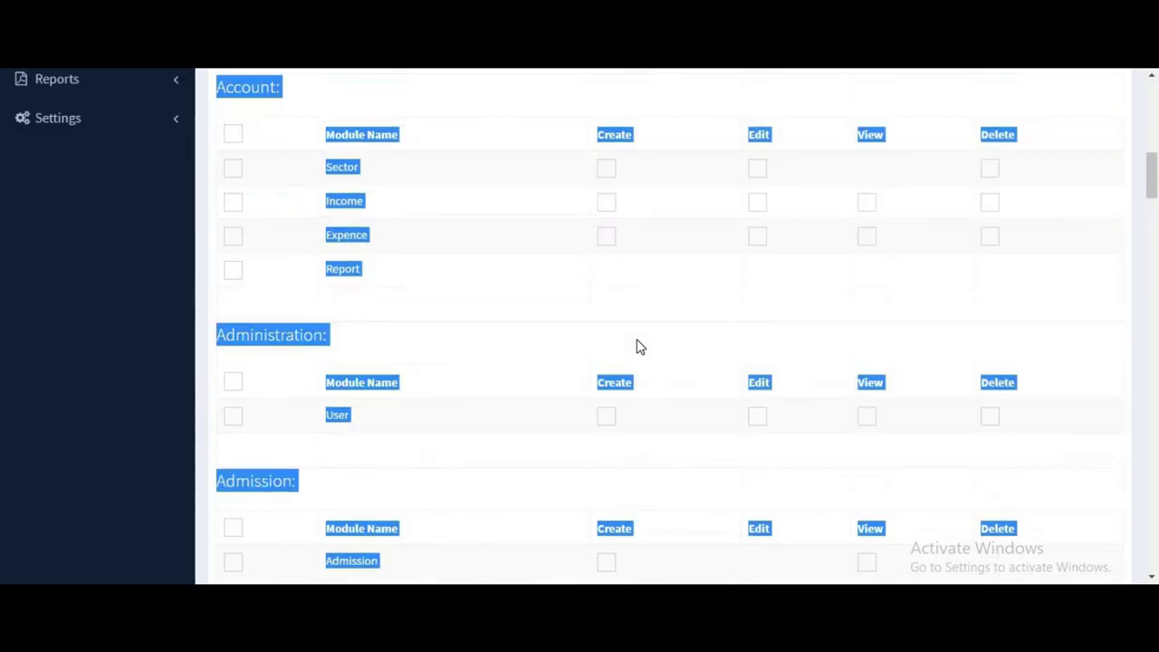
scroll(543, 290, "up", 3)
left_click(217, 212)
scroll(122, 315, "up", 2)
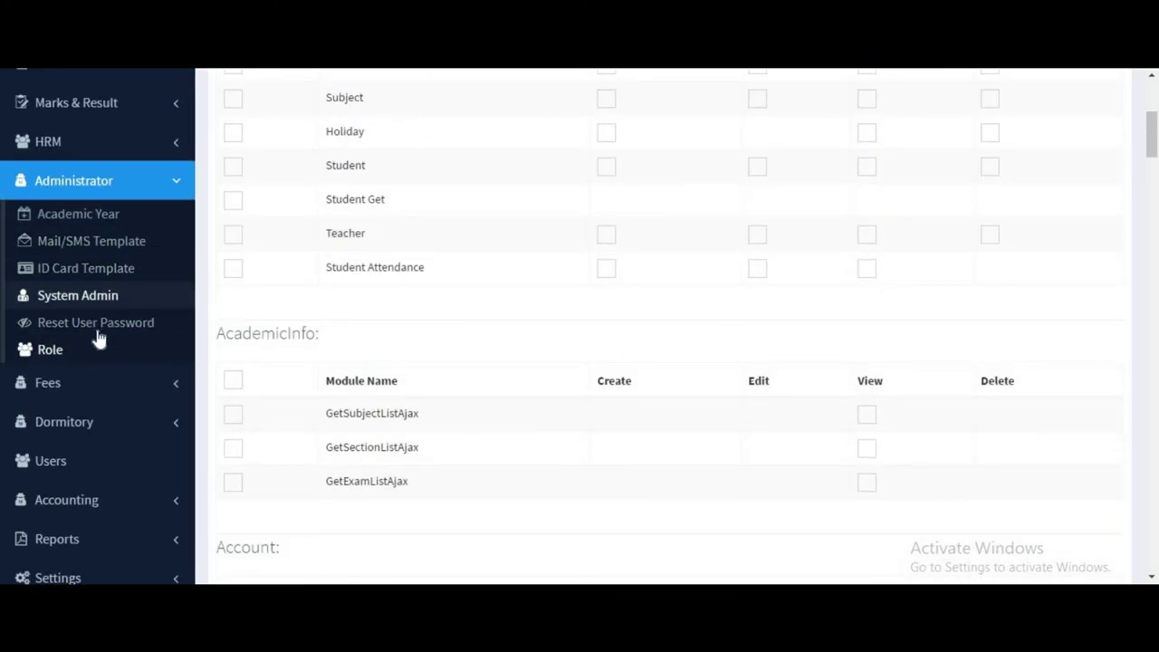
left_click(96, 346)
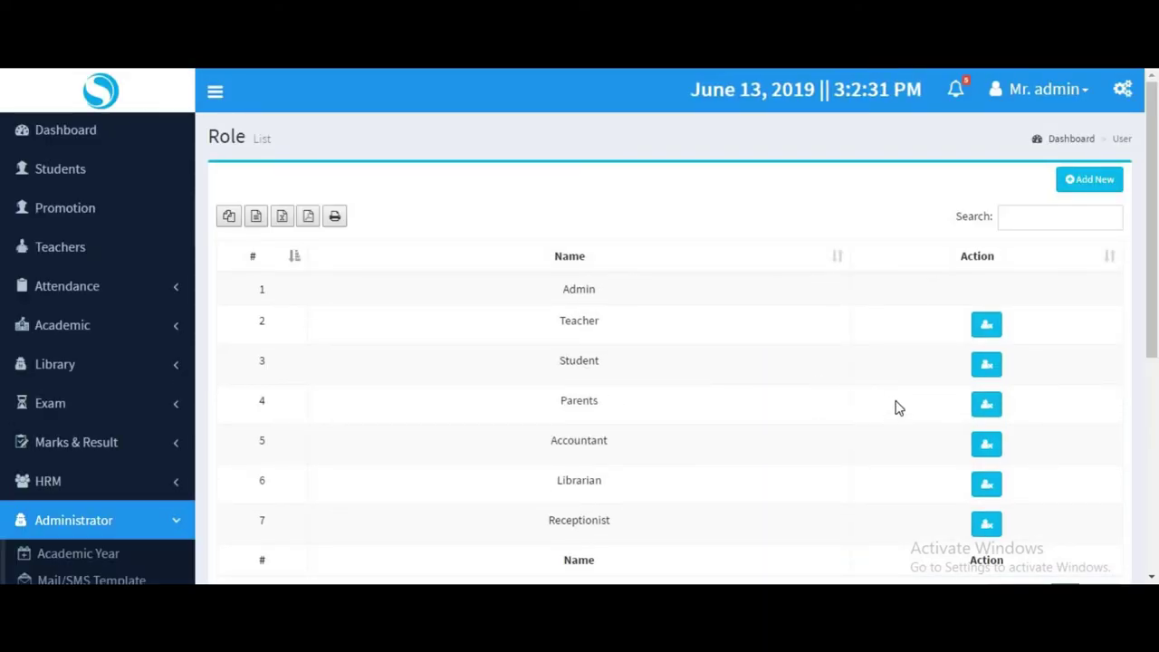
left_click(995, 371)
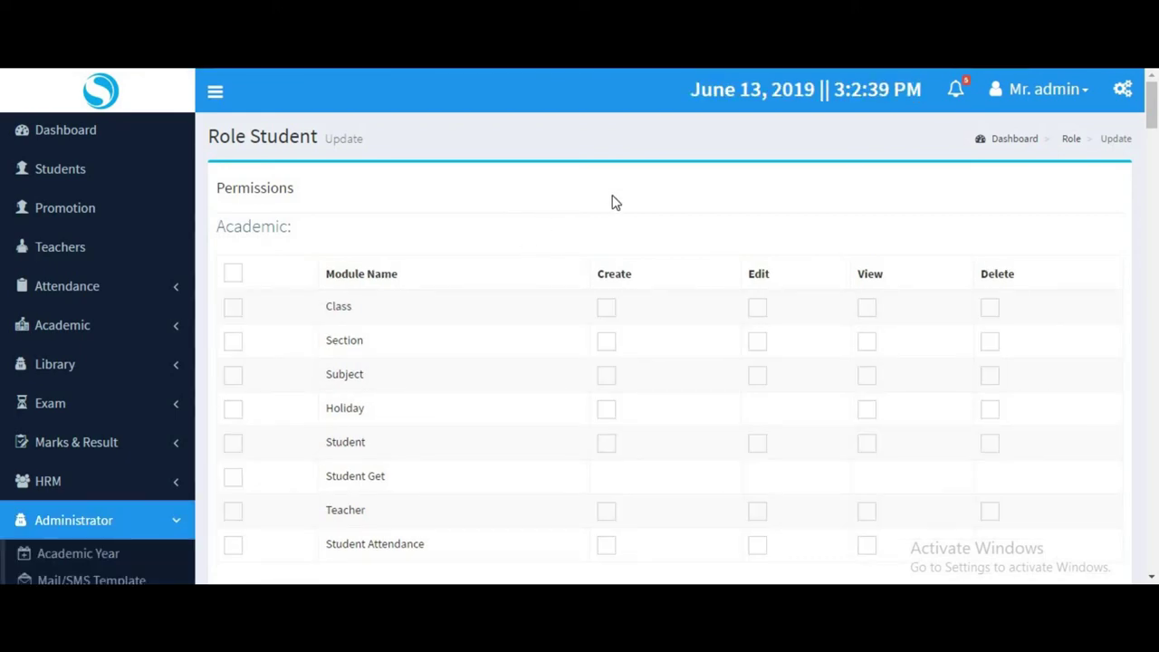
Tick select-all for the Student role's Exam, Fees, HRM and Library permissions.
scroll(612, 201, "down", 15)
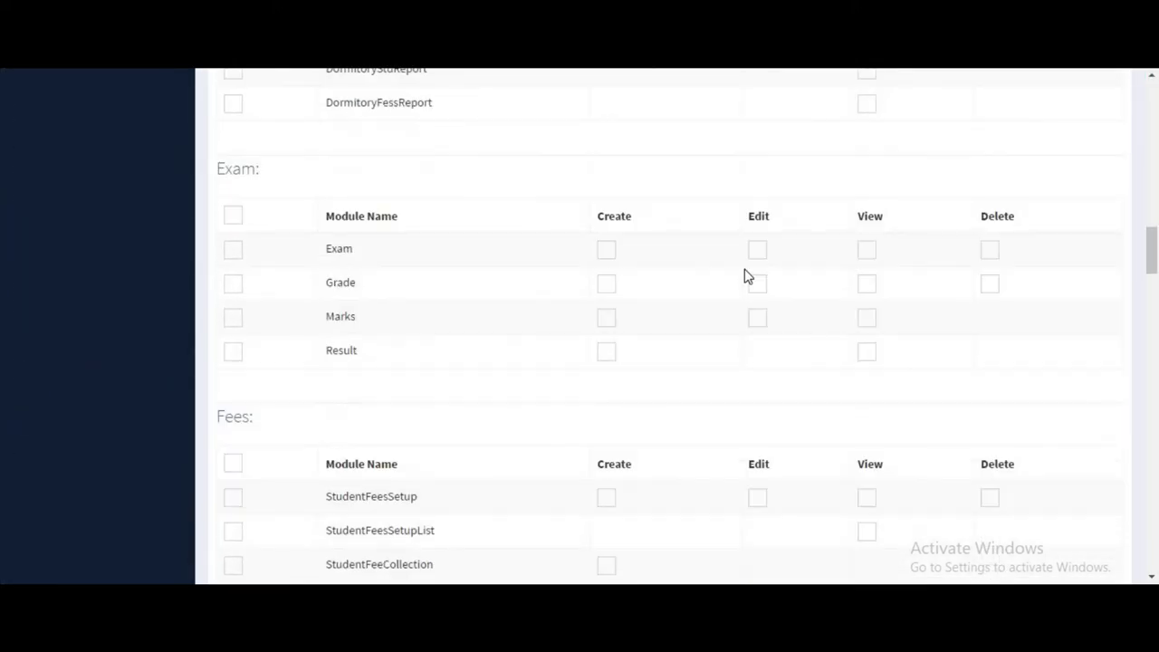
scroll(181, 352, "up", 1)
left_click(232, 299)
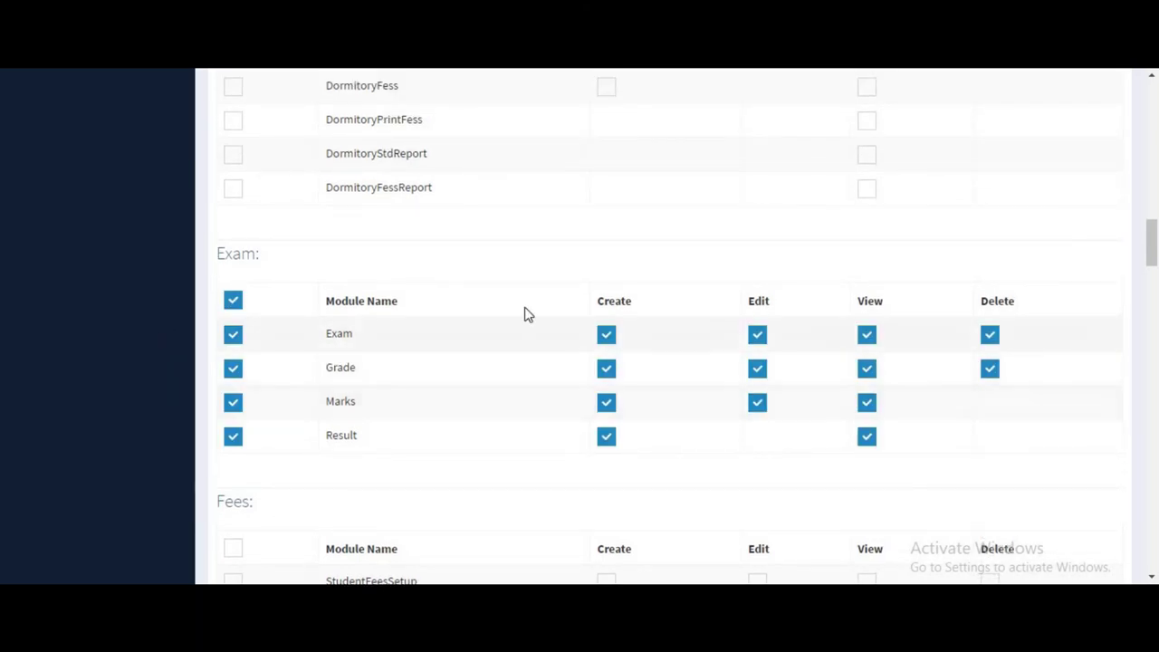
scroll(528, 315, "up", 4)
scroll(679, 249, "down", 10)
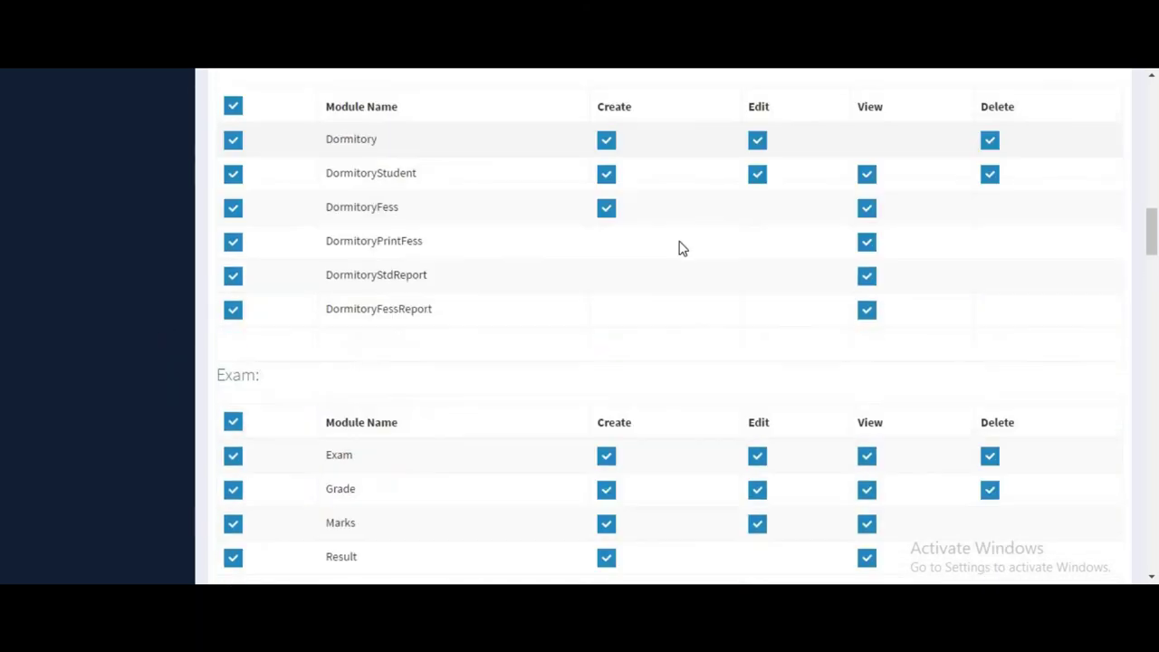
left_click(232, 124)
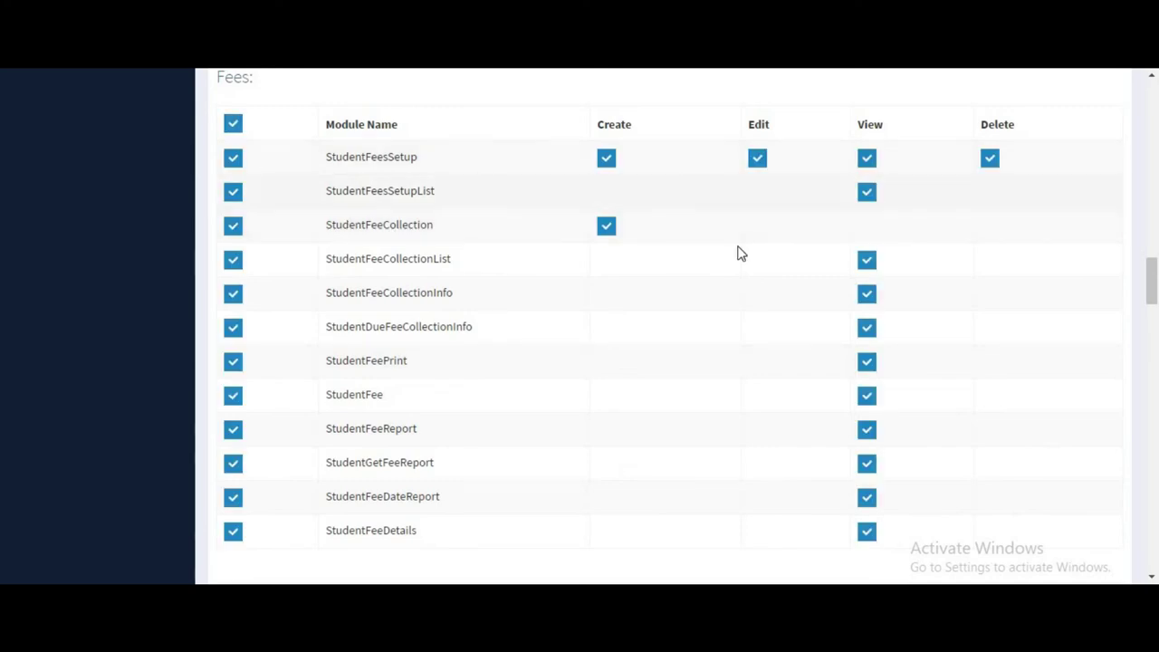
scroll(737, 292, "down", 6)
left_click(234, 181)
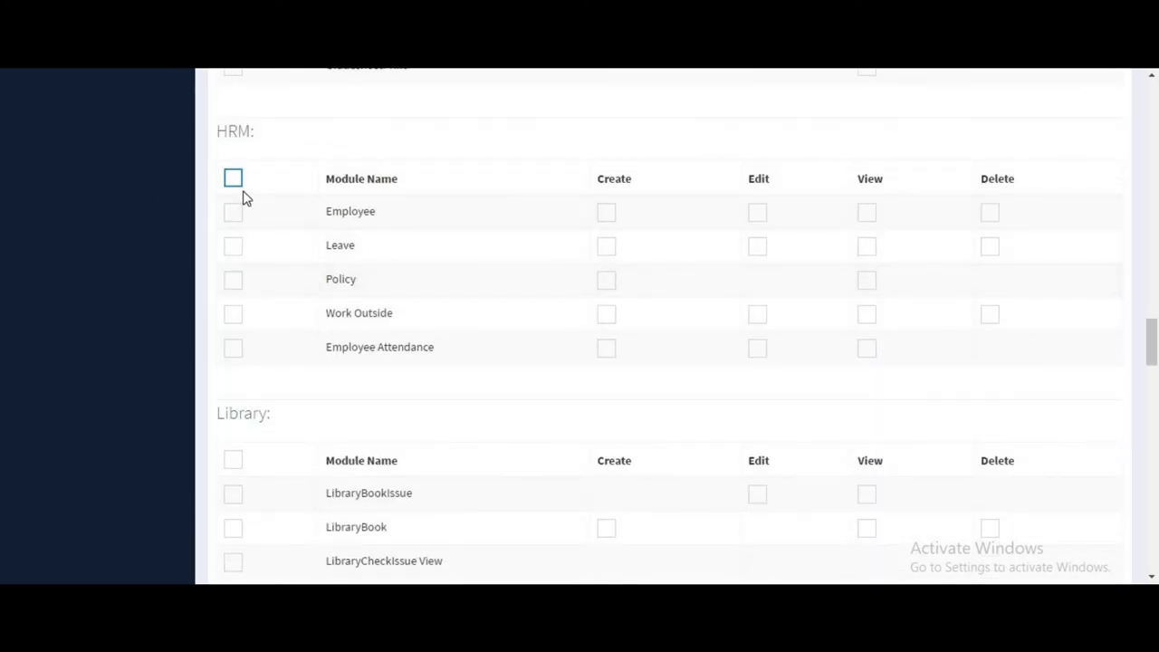
scroll(510, 320, "down", 6)
scroll(234, 193, "up", 2)
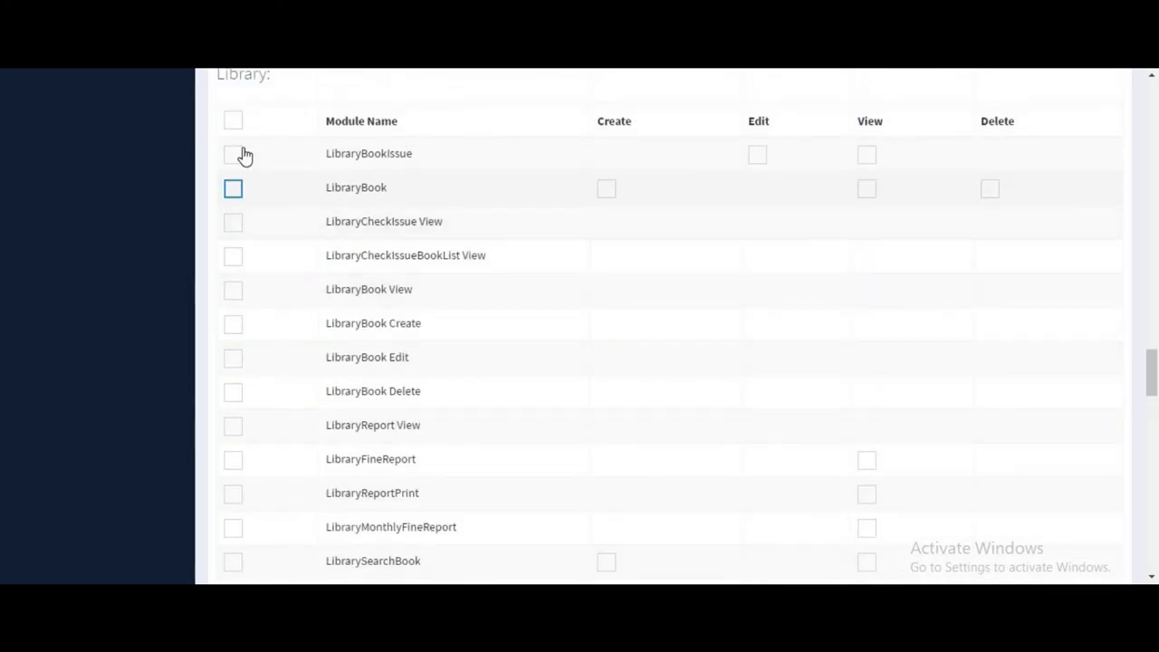
left_click(234, 124)
Review the permission list without updating, and expand Dormitory in the sidebar.
scroll(284, 217, "up", 1)
scroll(921, 286, "down", 5)
scroll(920, 286, "down", 17)
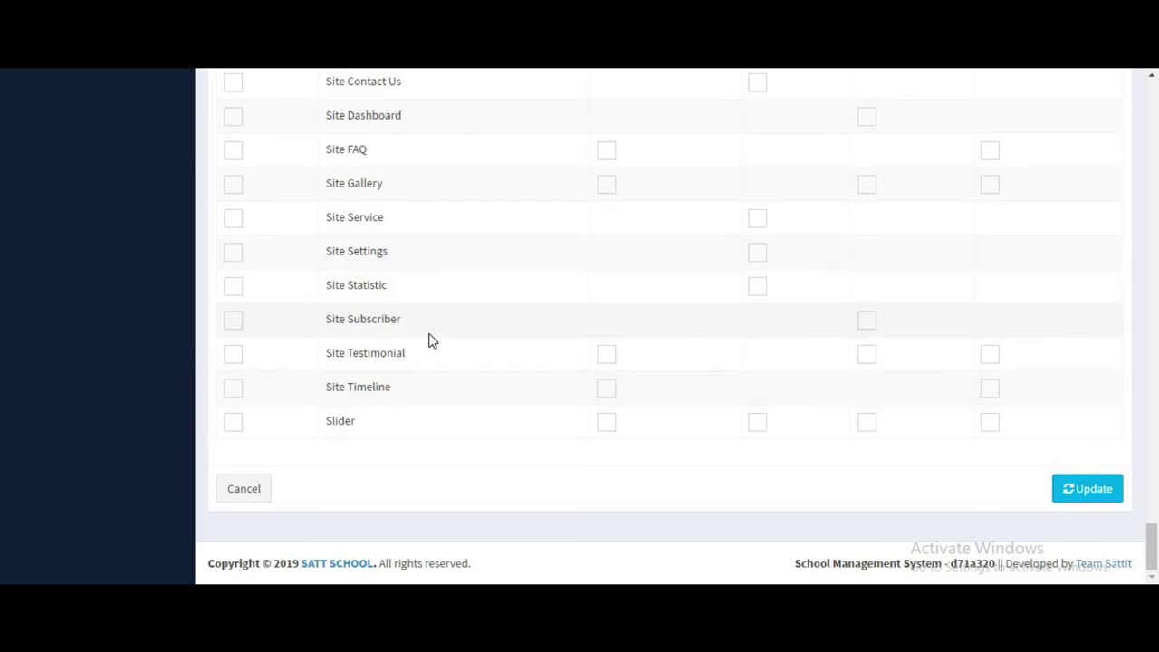
scroll(431, 337, "up", 20)
scroll(433, 336, "up", 15)
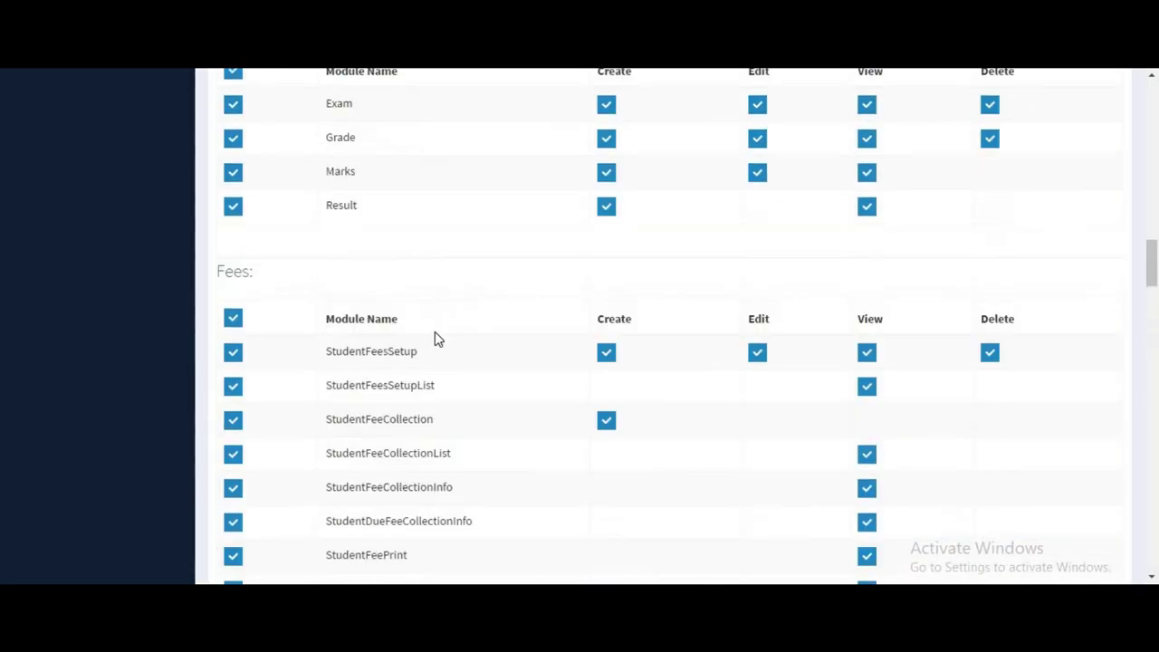
scroll(123, 353, "down", 2)
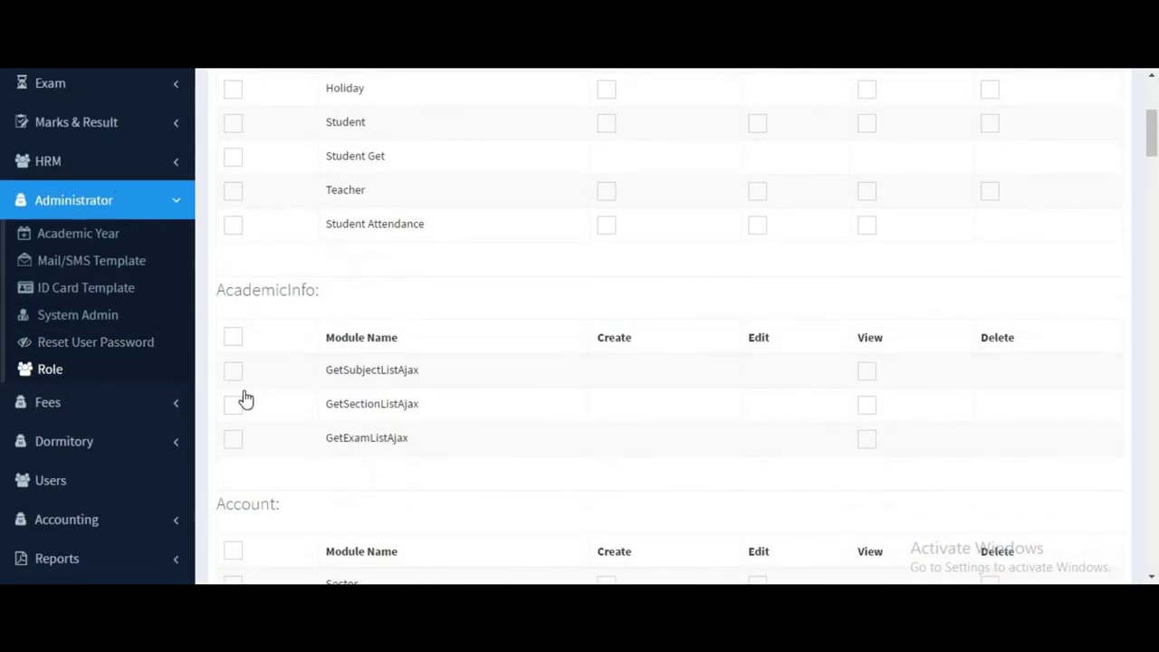
left_click(122, 444)
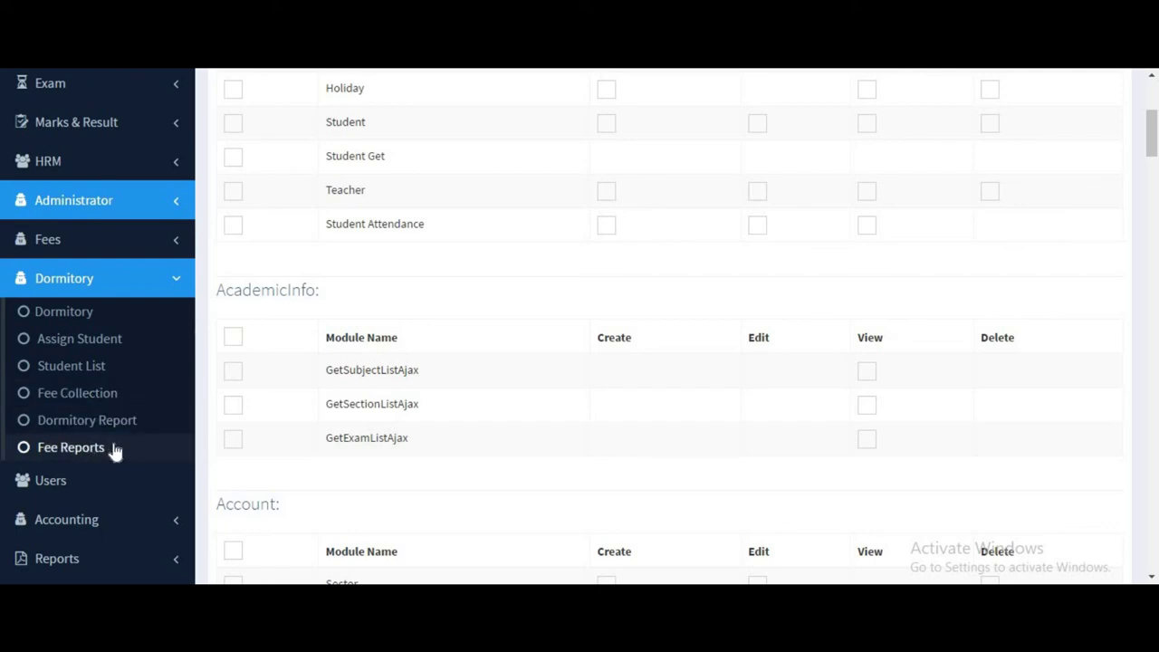
scroll(89, 460, "down", 2)
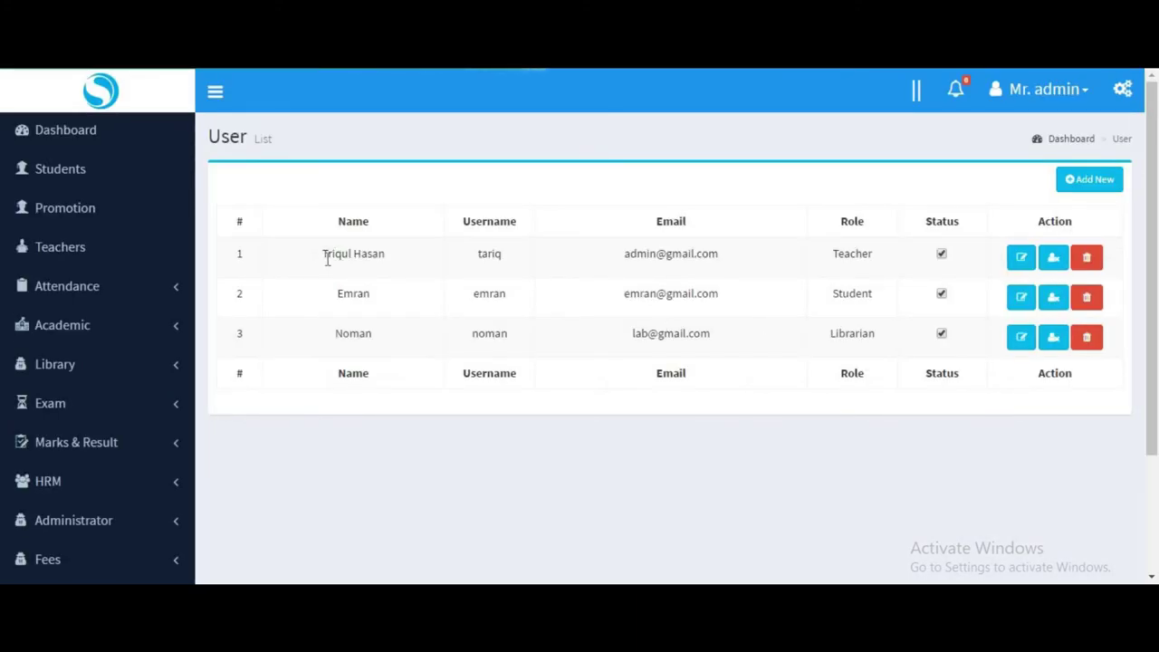
triple_click(353, 257)
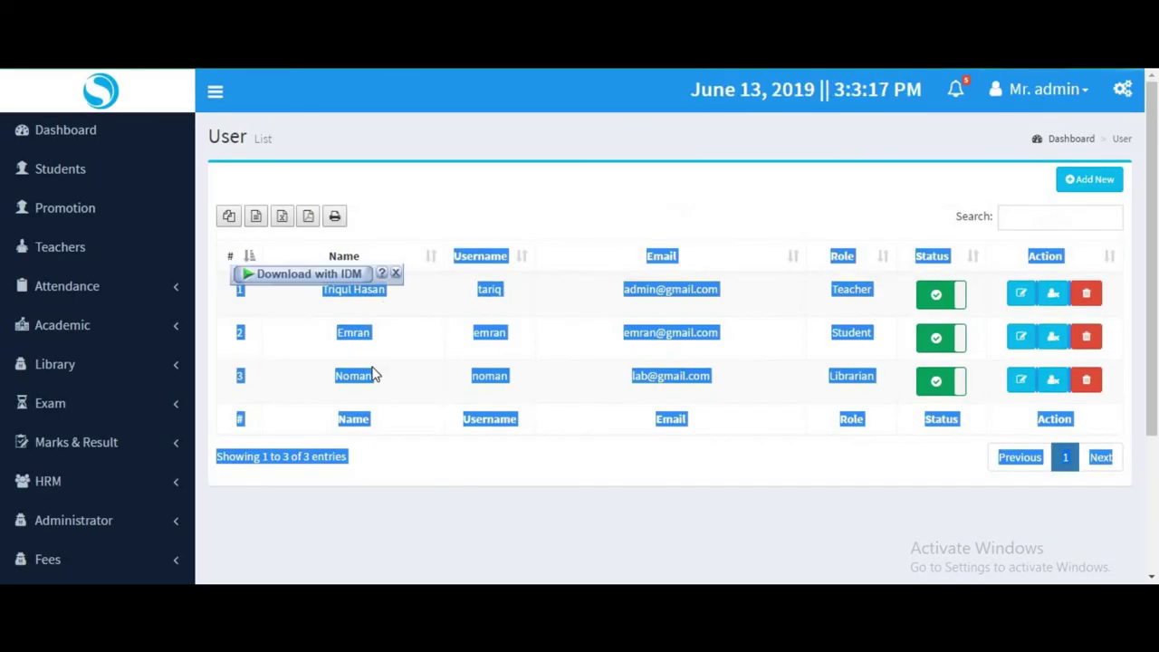
left_click(375, 331)
double_click(353, 335)
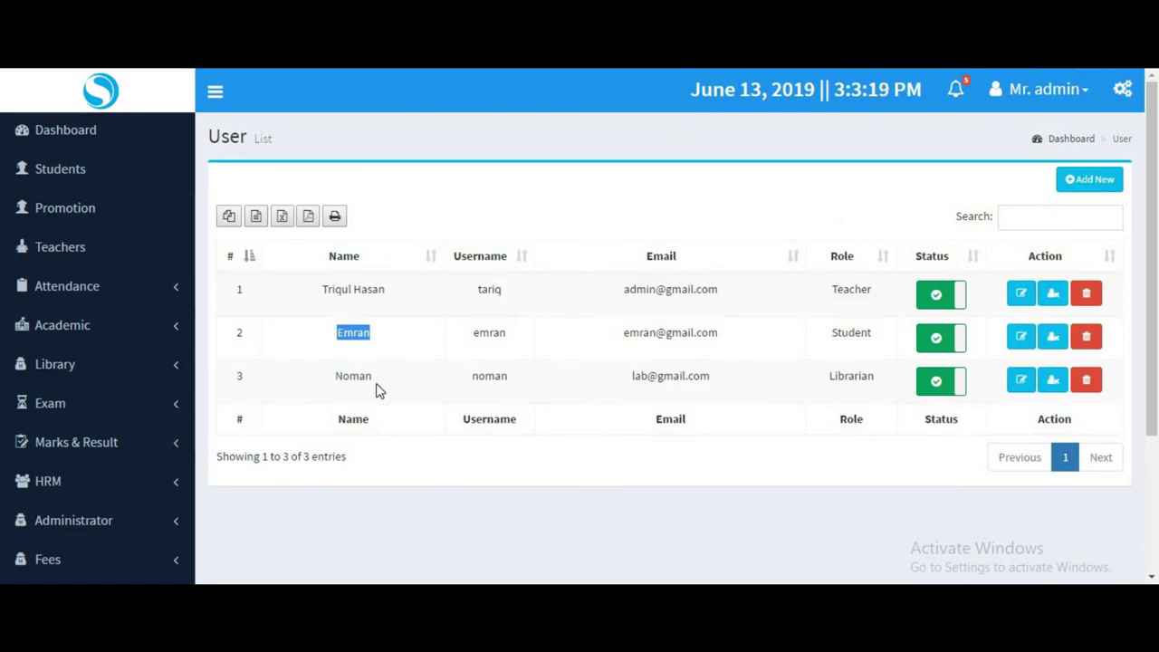
double_click(363, 376)
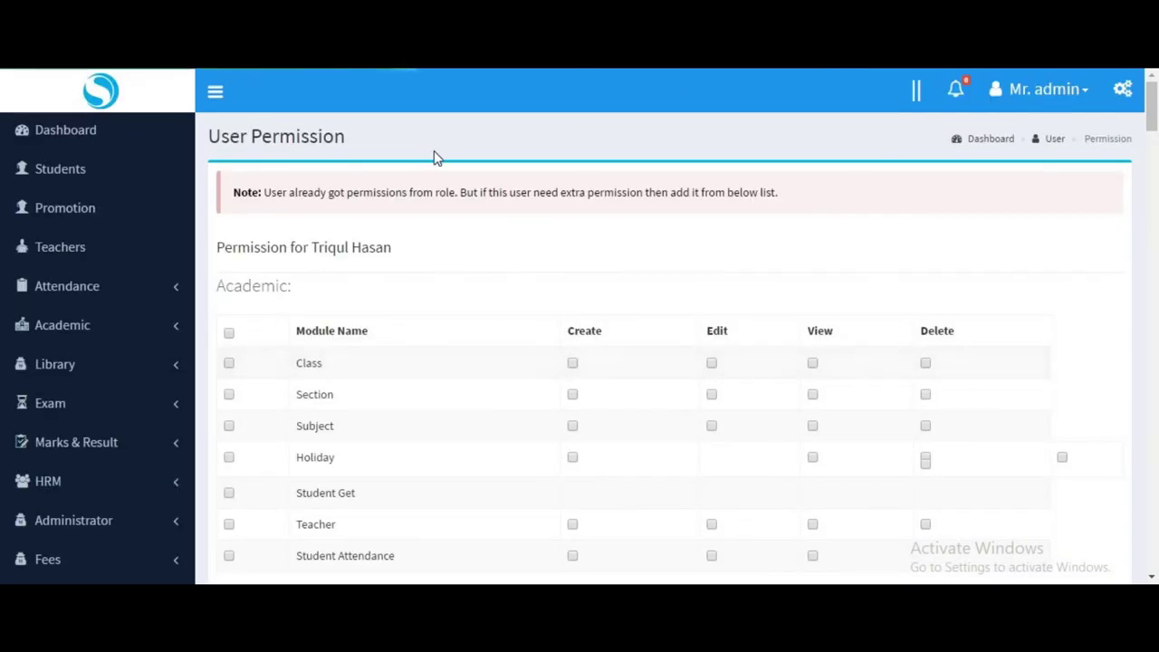
Scroll the User Permission page, then expand Accounting in the sidebar.
scroll(421, 354, "down", 2)
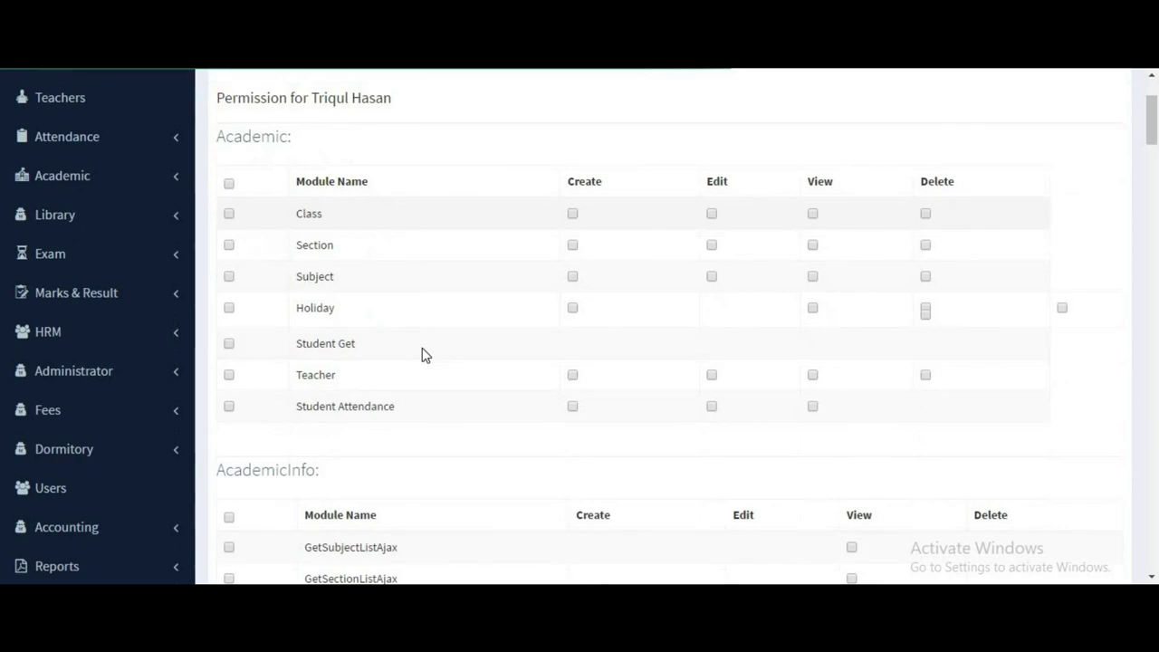
scroll(418, 356, "up", 3)
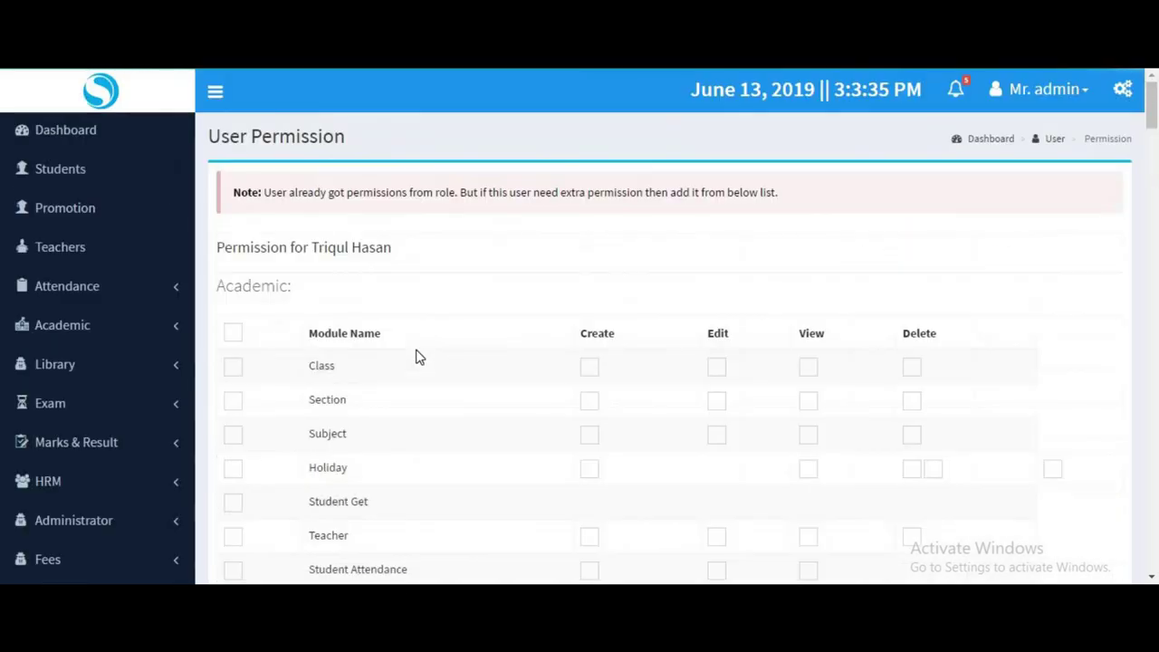
scroll(416, 355, "down", 3)
scroll(38, 421, "down", 2)
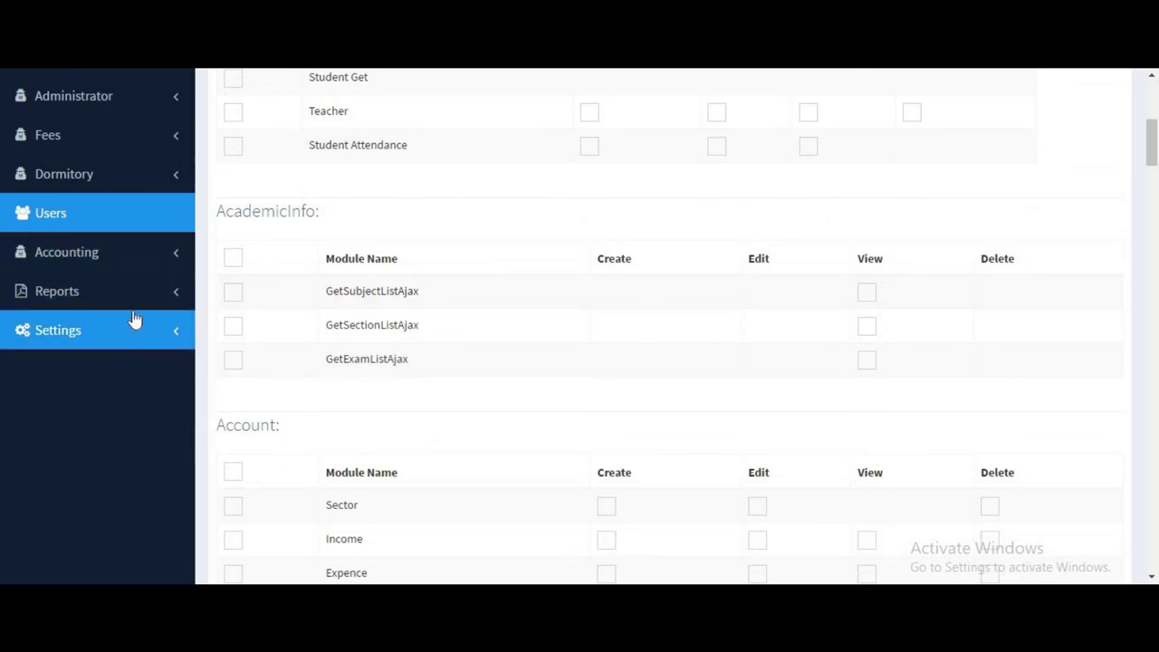
left_click(150, 265)
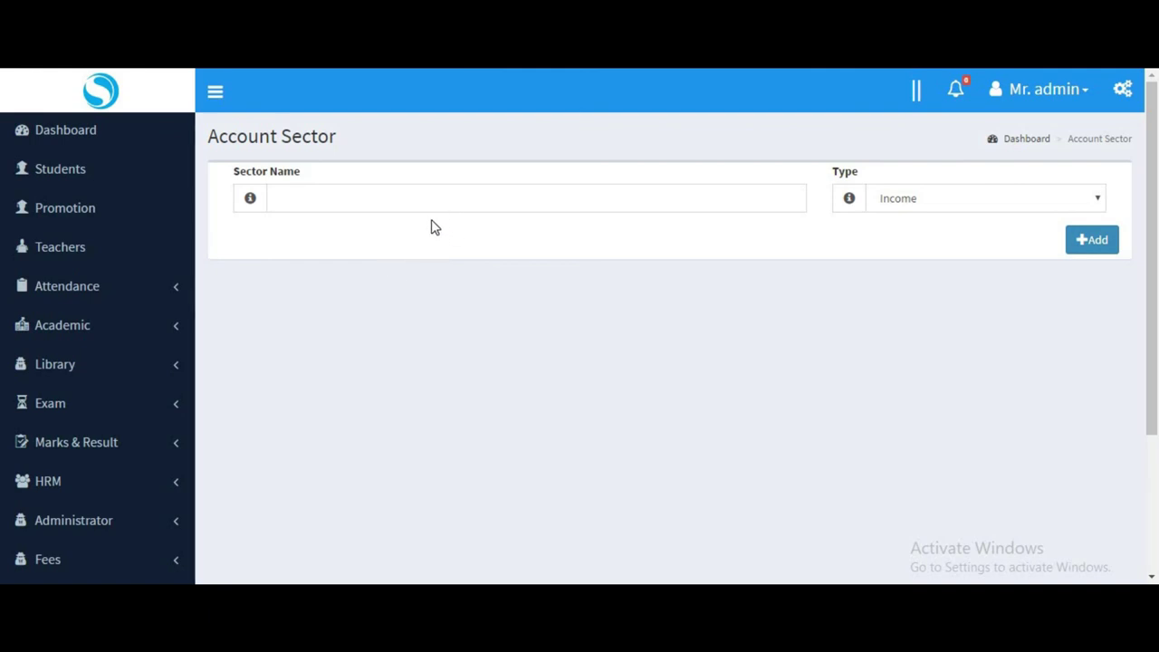
Try the Sector Name field and sector Type dropdown without changing anything.
left_click(401, 195)
left_click(950, 200)
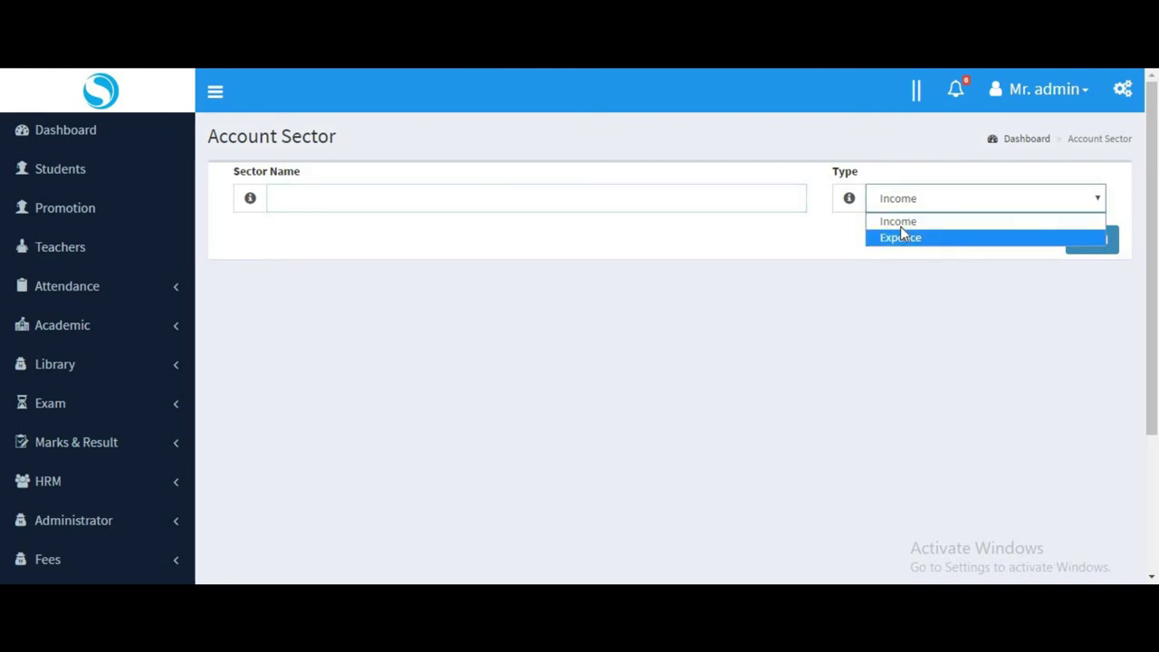
left_click(664, 298)
left_click(962, 210)
left_click(415, 261)
left_click(365, 202)
left_click(891, 209)
left_click(590, 266)
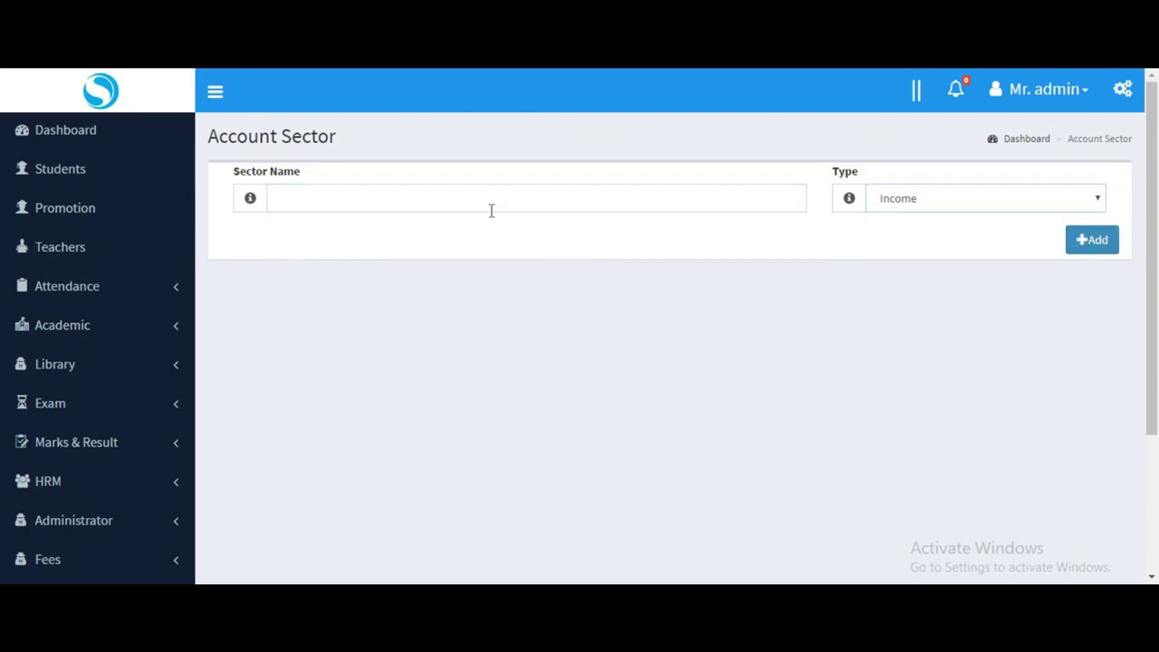
left_click(490, 210)
Scroll the page, then expand Reports and its Student report options in the sidebar.
scroll(109, 434, "down", 2)
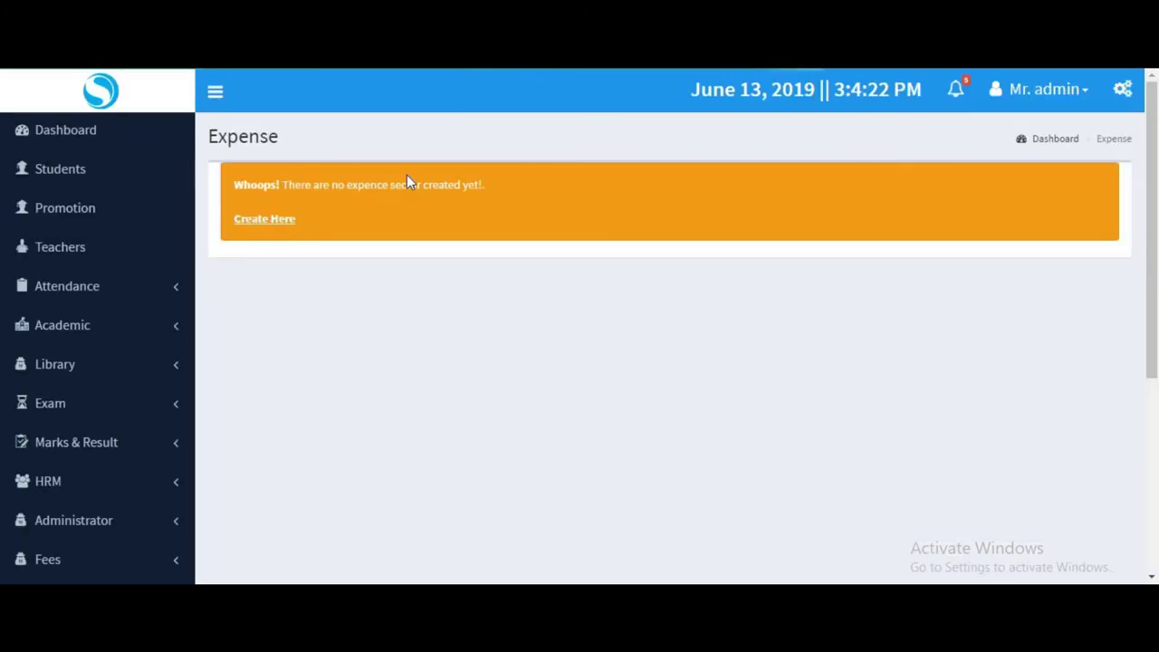
scroll(94, 407, "down", 4)
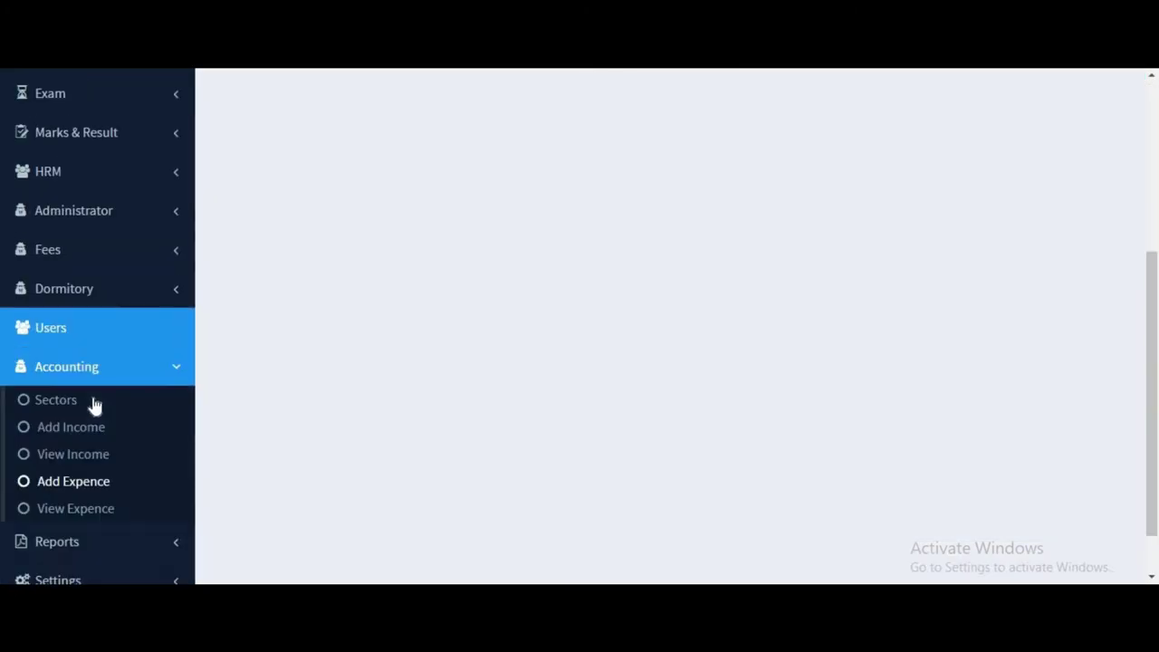
left_click(119, 484)
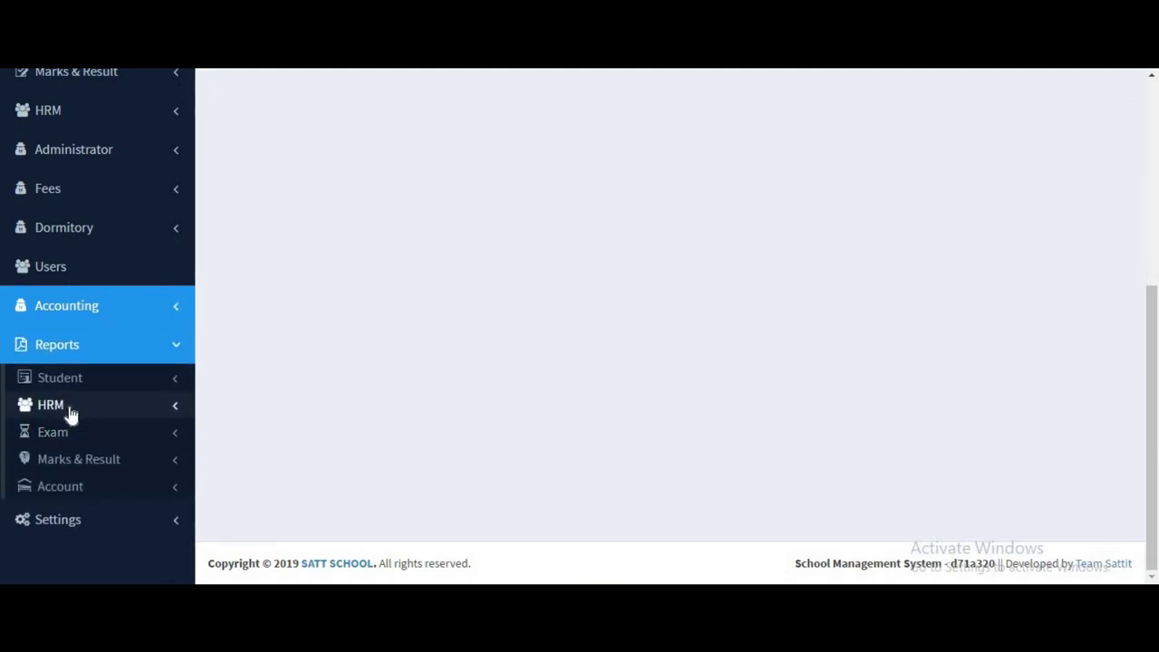
left_click(132, 388)
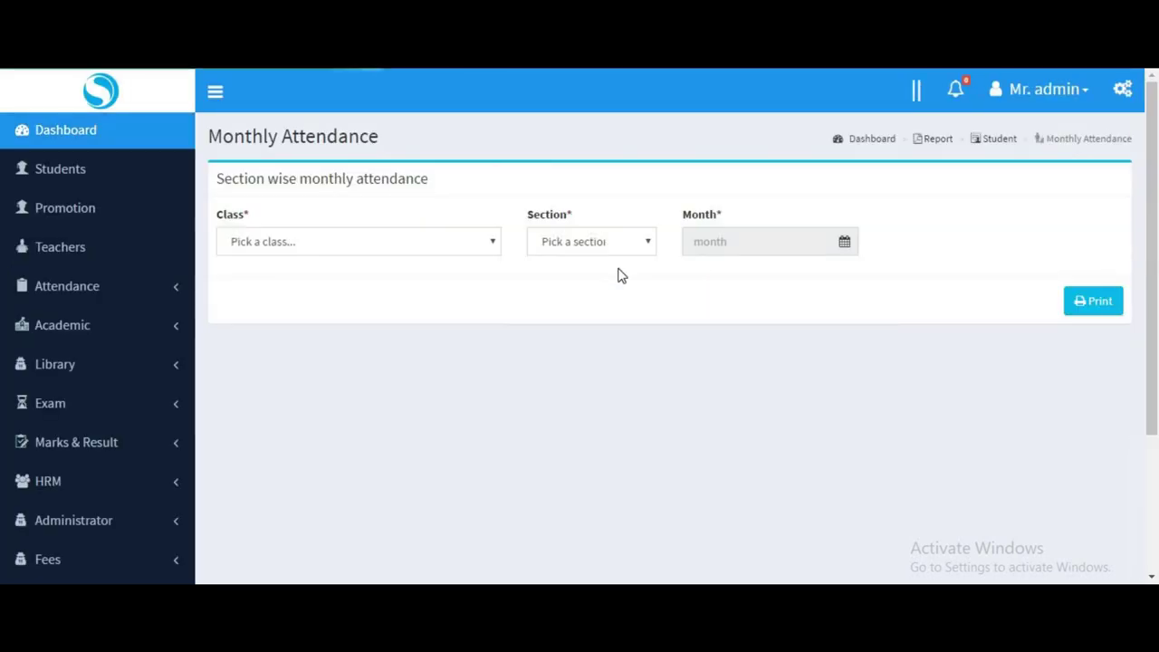
Print the Monthly Attendance report for class Nine, section First, month 06/2019.
left_click(372, 249)
left_click(442, 319)
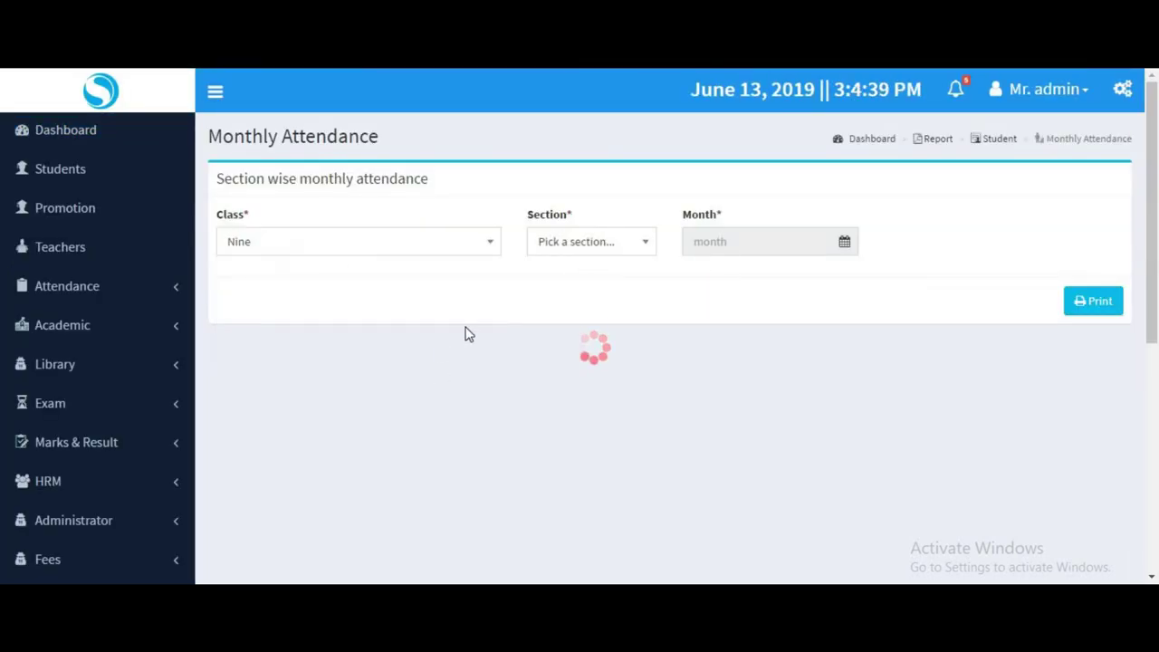
left_click(589, 243)
left_click(553, 316)
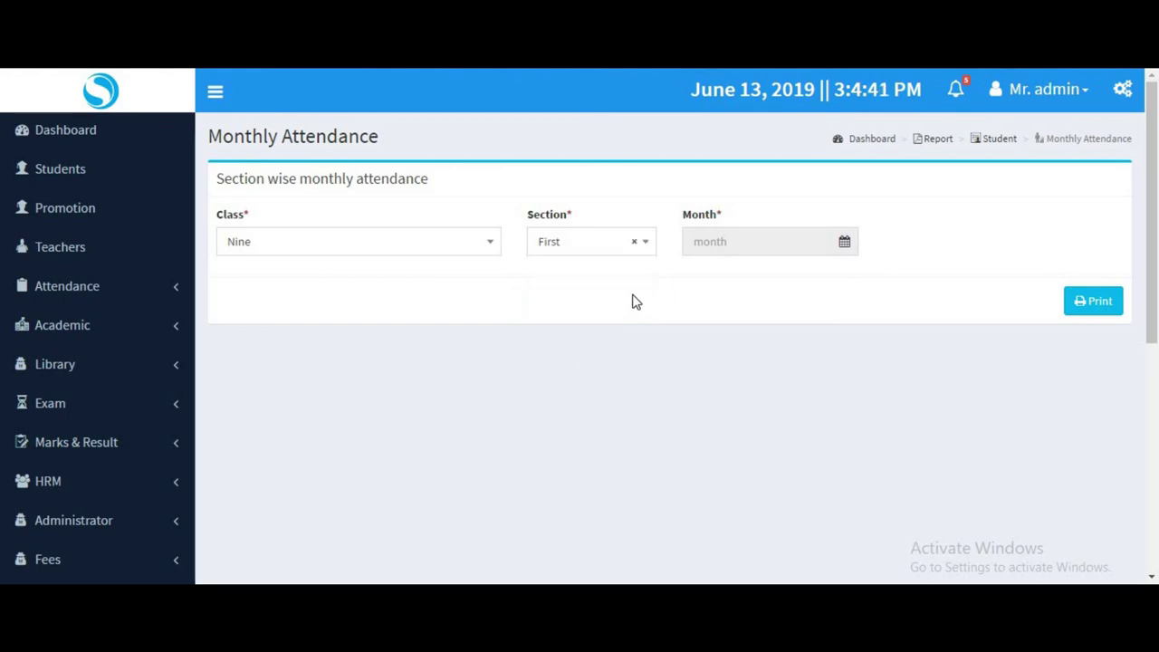
left_click(741, 251)
left_click(1030, 318)
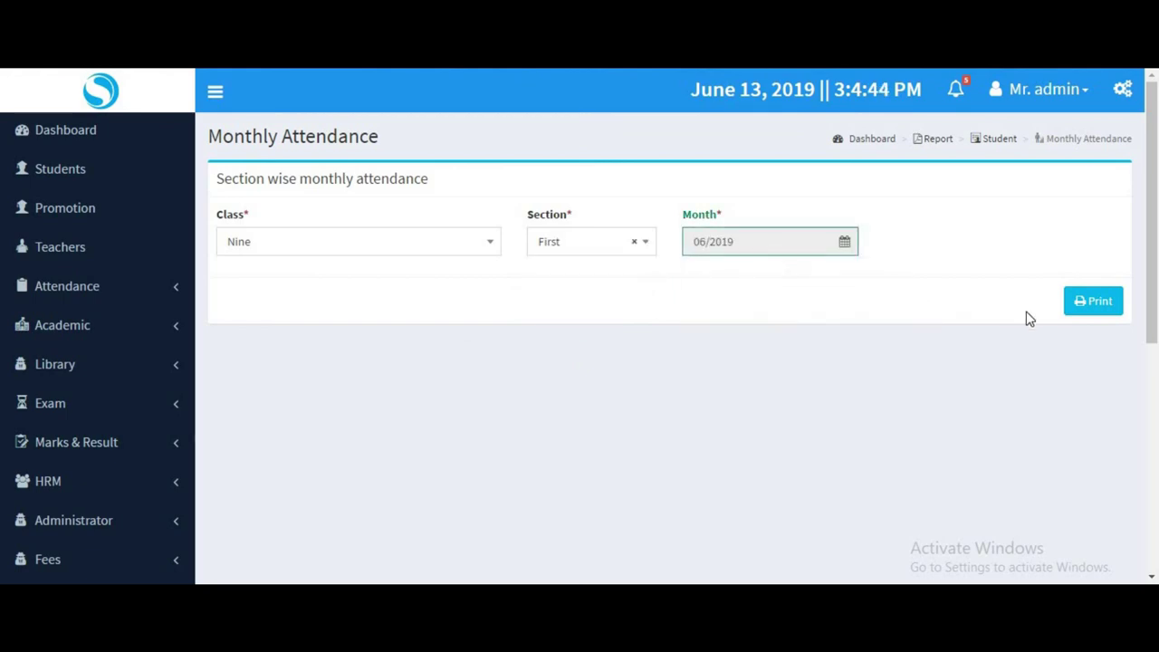
left_click(1073, 306)
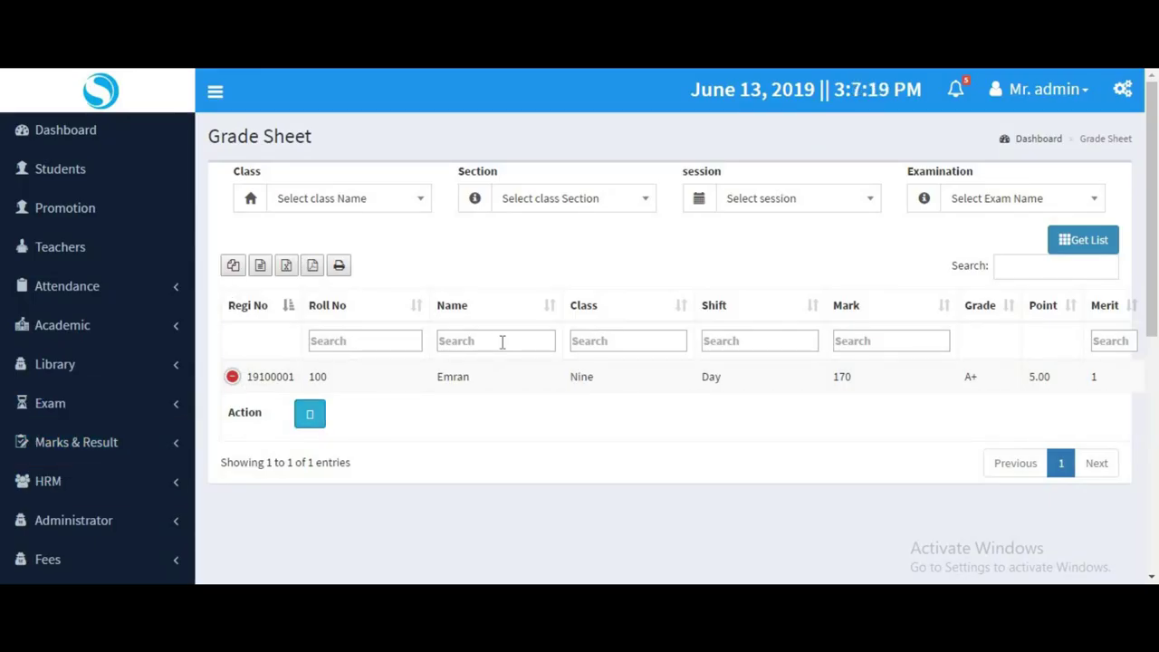
scroll(114, 382, "down", 5)
scroll(117, 396, "down", 1)
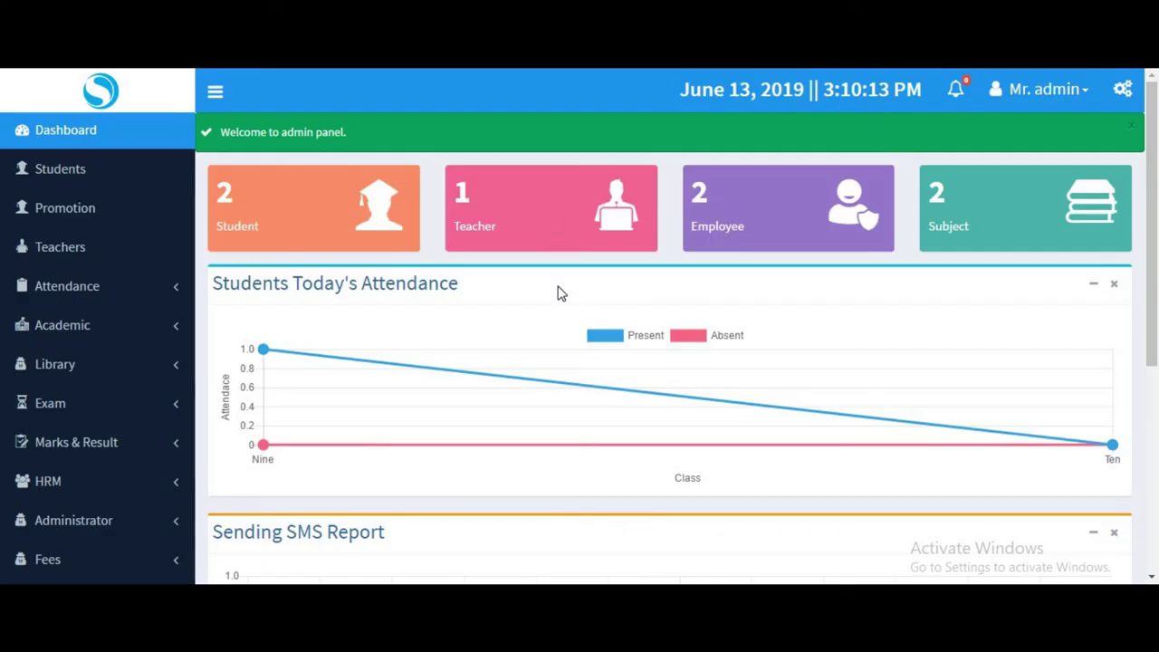
Check the notifications and admin menu, then open the gear settings side panel.
scroll(893, 261, "down", 3)
scroll(887, 251, "up", 3)
scroll(887, 314, "down", 5)
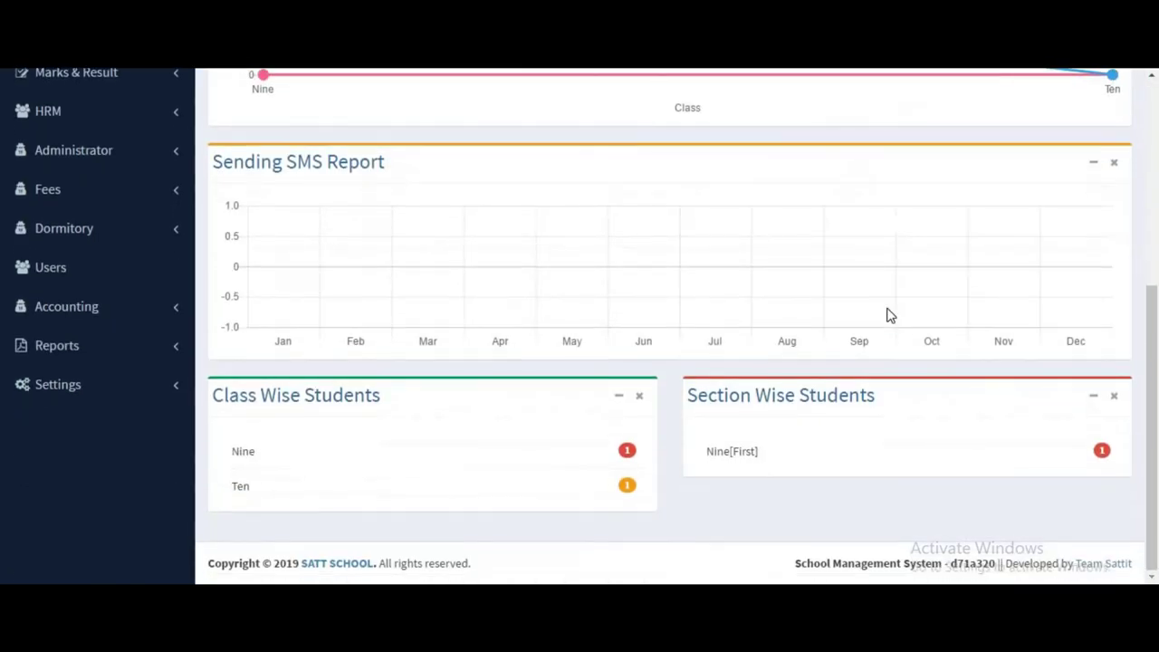
scroll(887, 315, "up", 10)
left_click(957, 90)
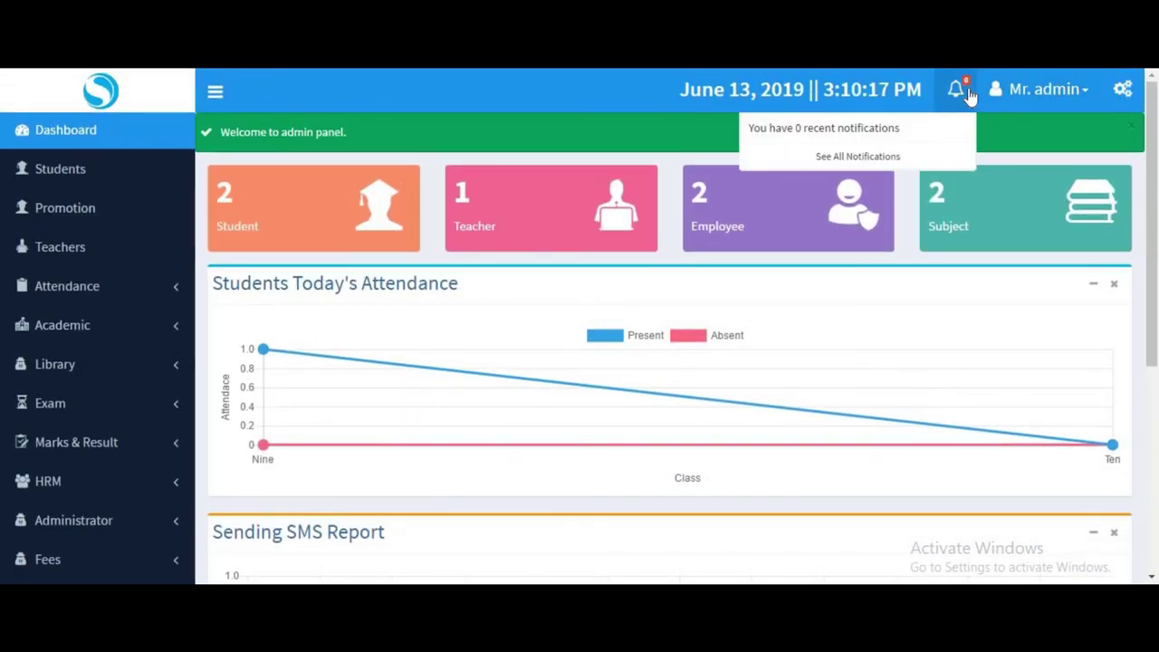
left_click(958, 89)
left_click(958, 89)
left_click(1045, 90)
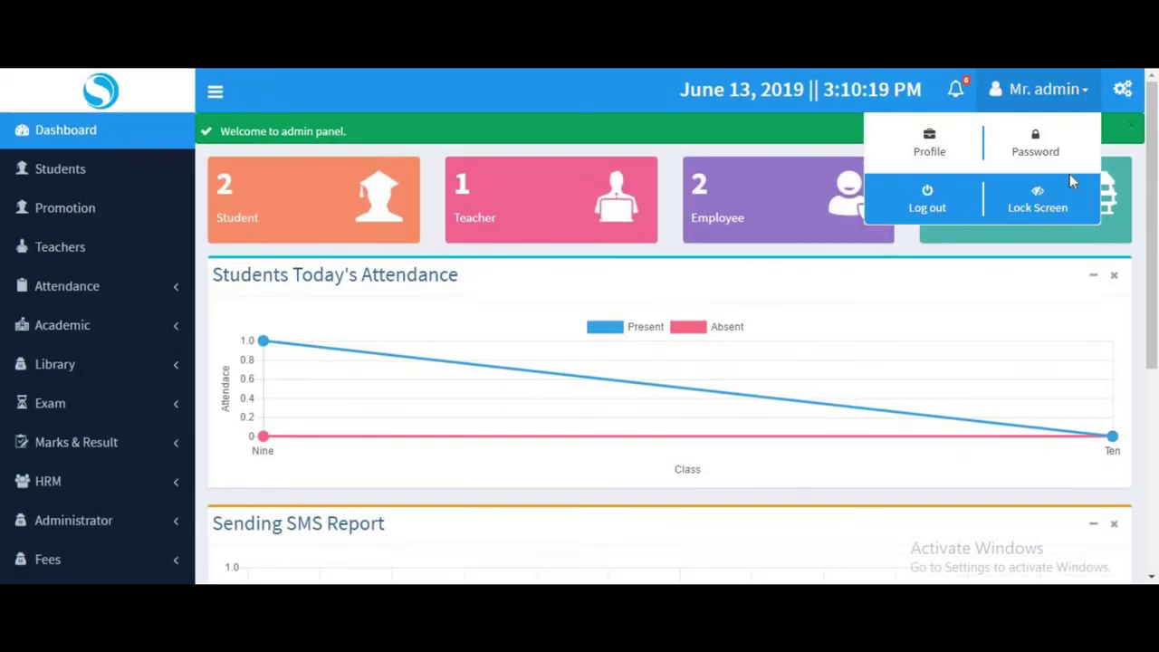
left_click(1122, 89)
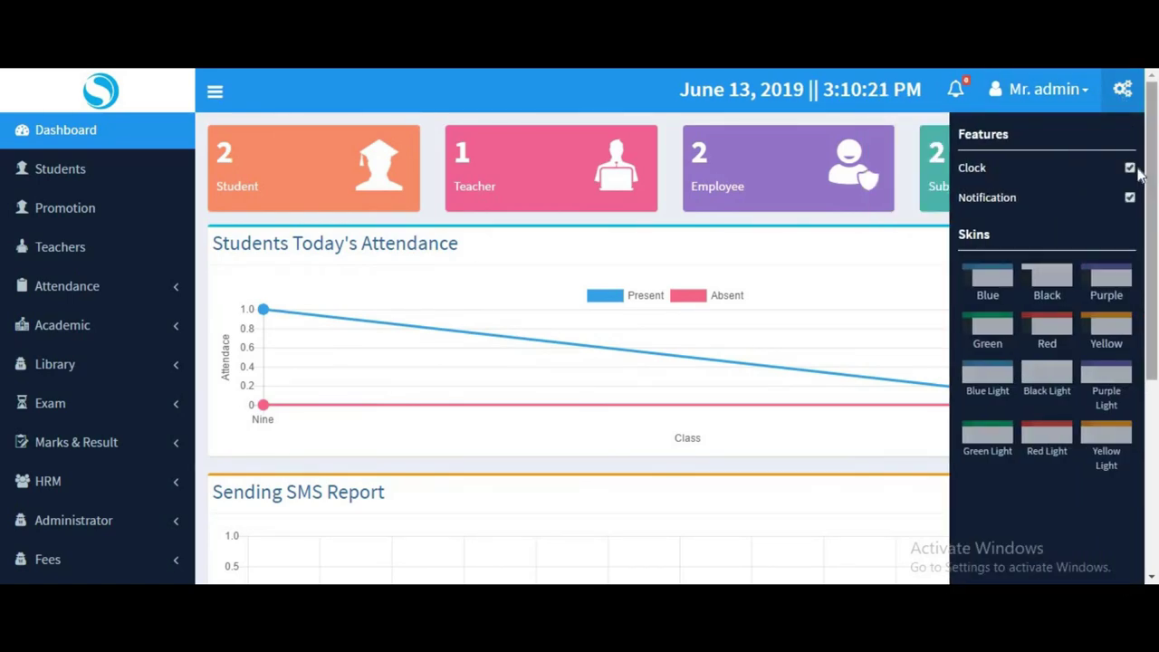
Toggle Clock and Notification off and on, try Black and Purple skins, then return to Blue.
left_click(1129, 168)
left_click(1130, 167)
left_click(1130, 196)
left_click(1130, 197)
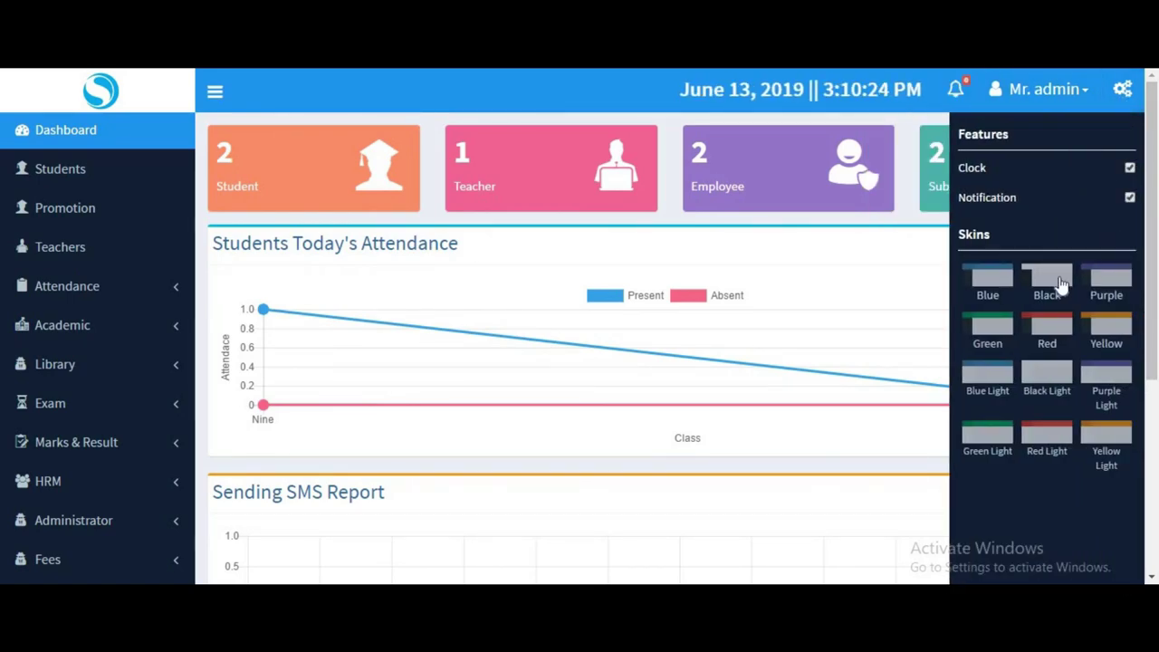
left_click(1046, 281)
left_click(1106, 281)
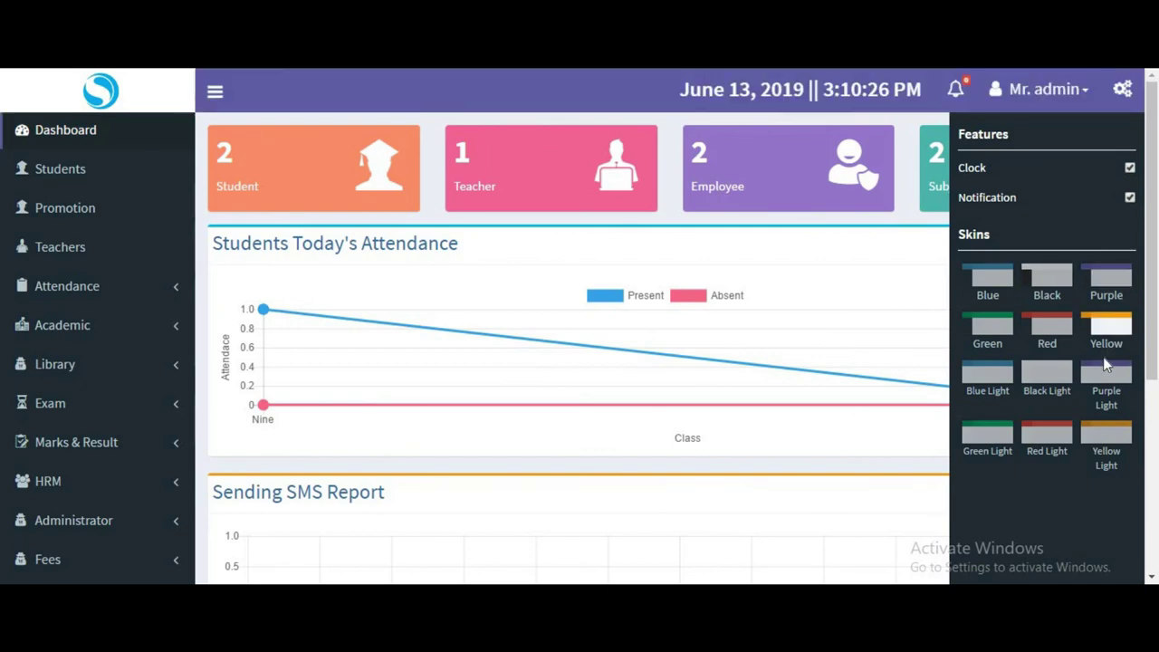
left_click(986, 282)
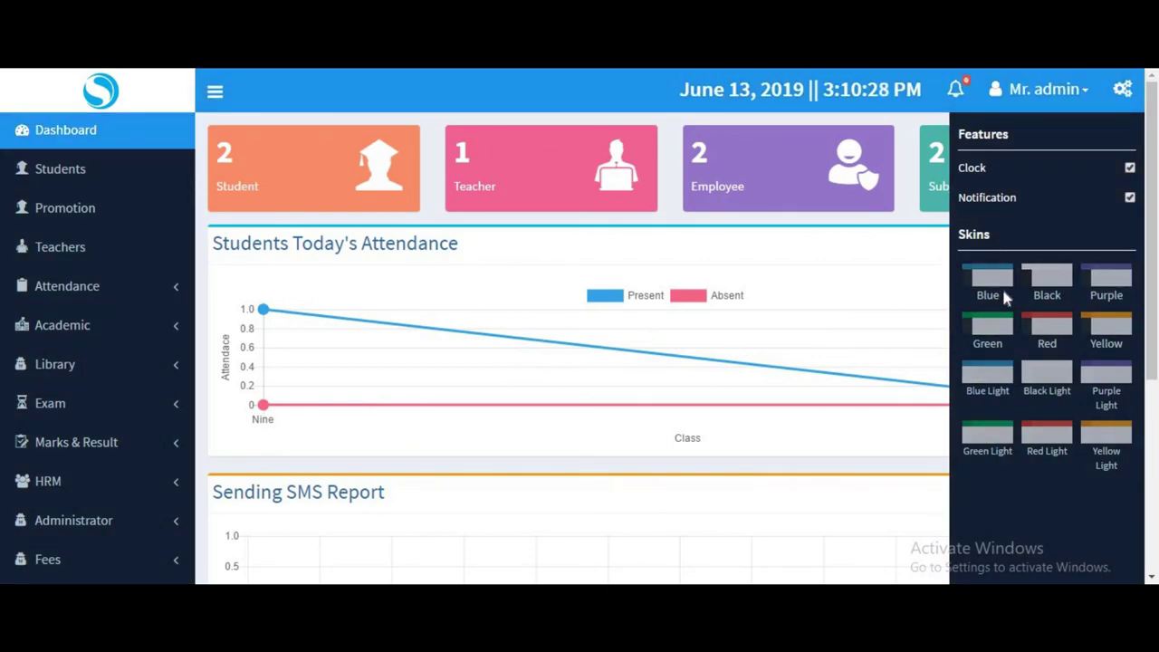
Log out of the admin account and attempt SIGN IN with empty credentials.
left_click(1036, 96)
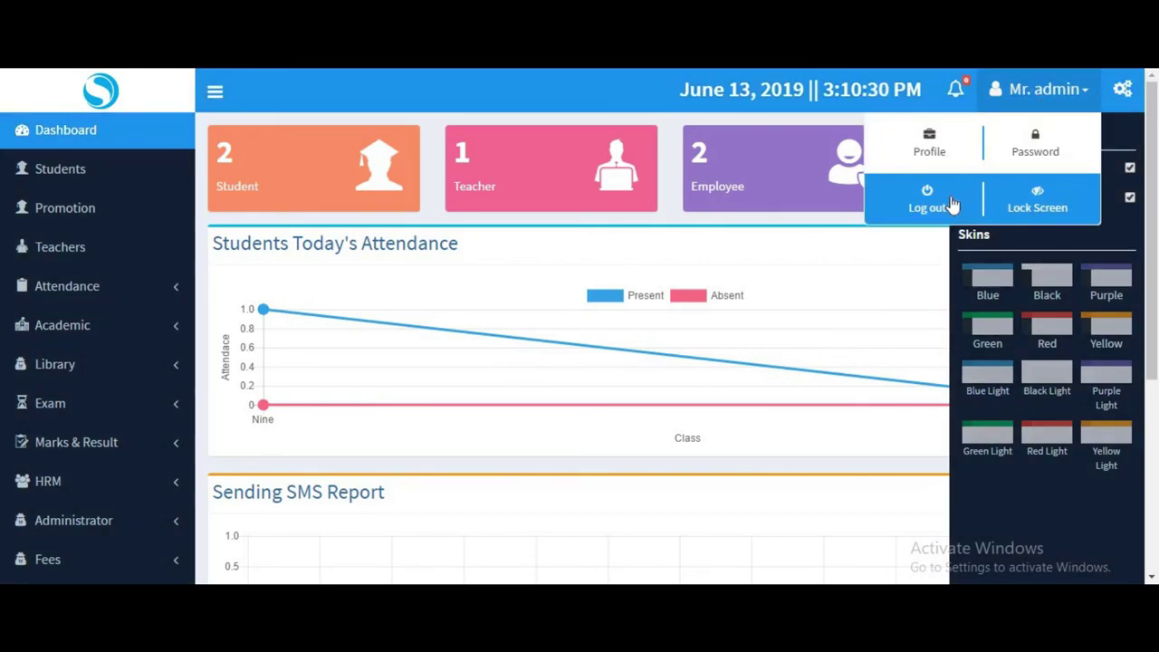
left_click(554, 147)
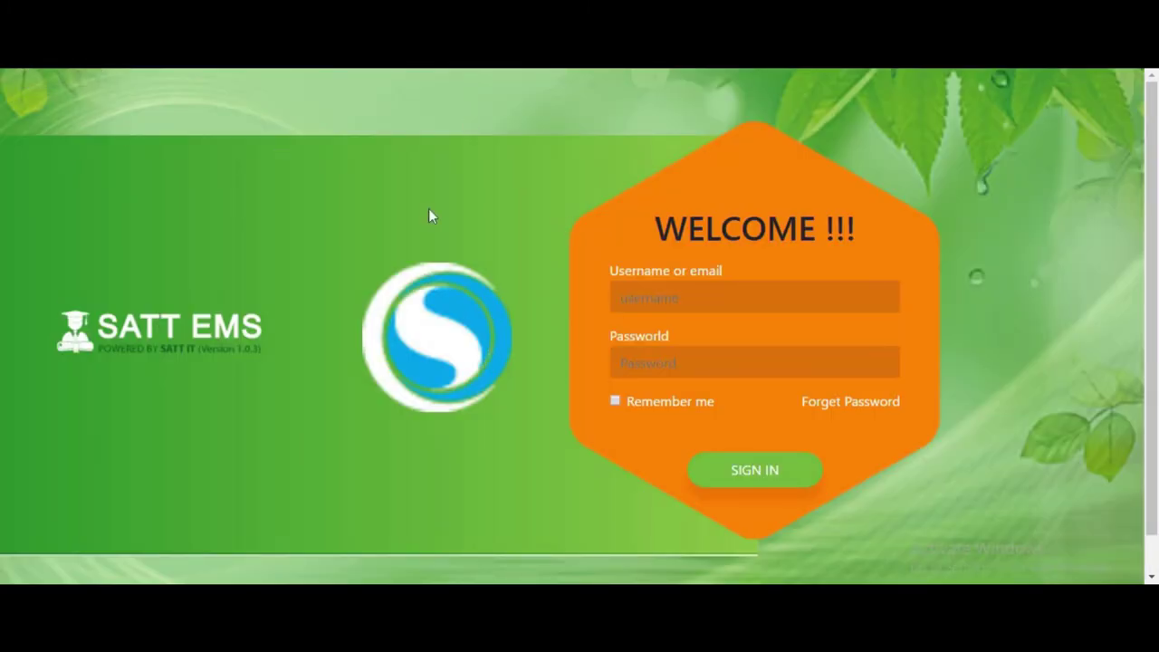
left_click(792, 471)
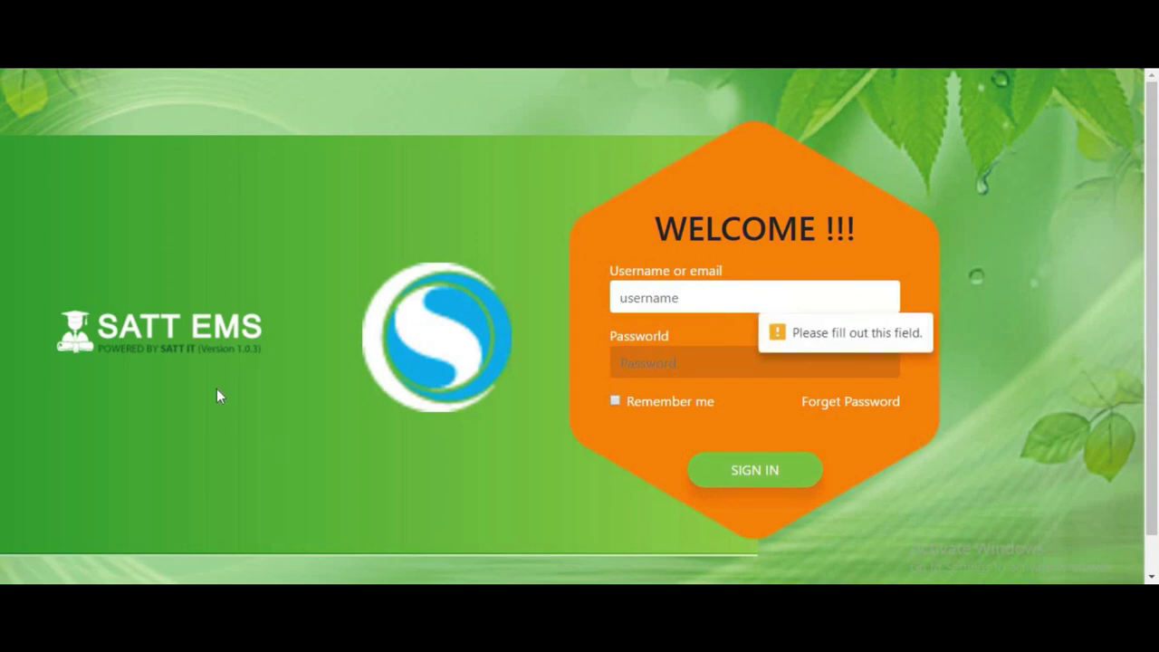